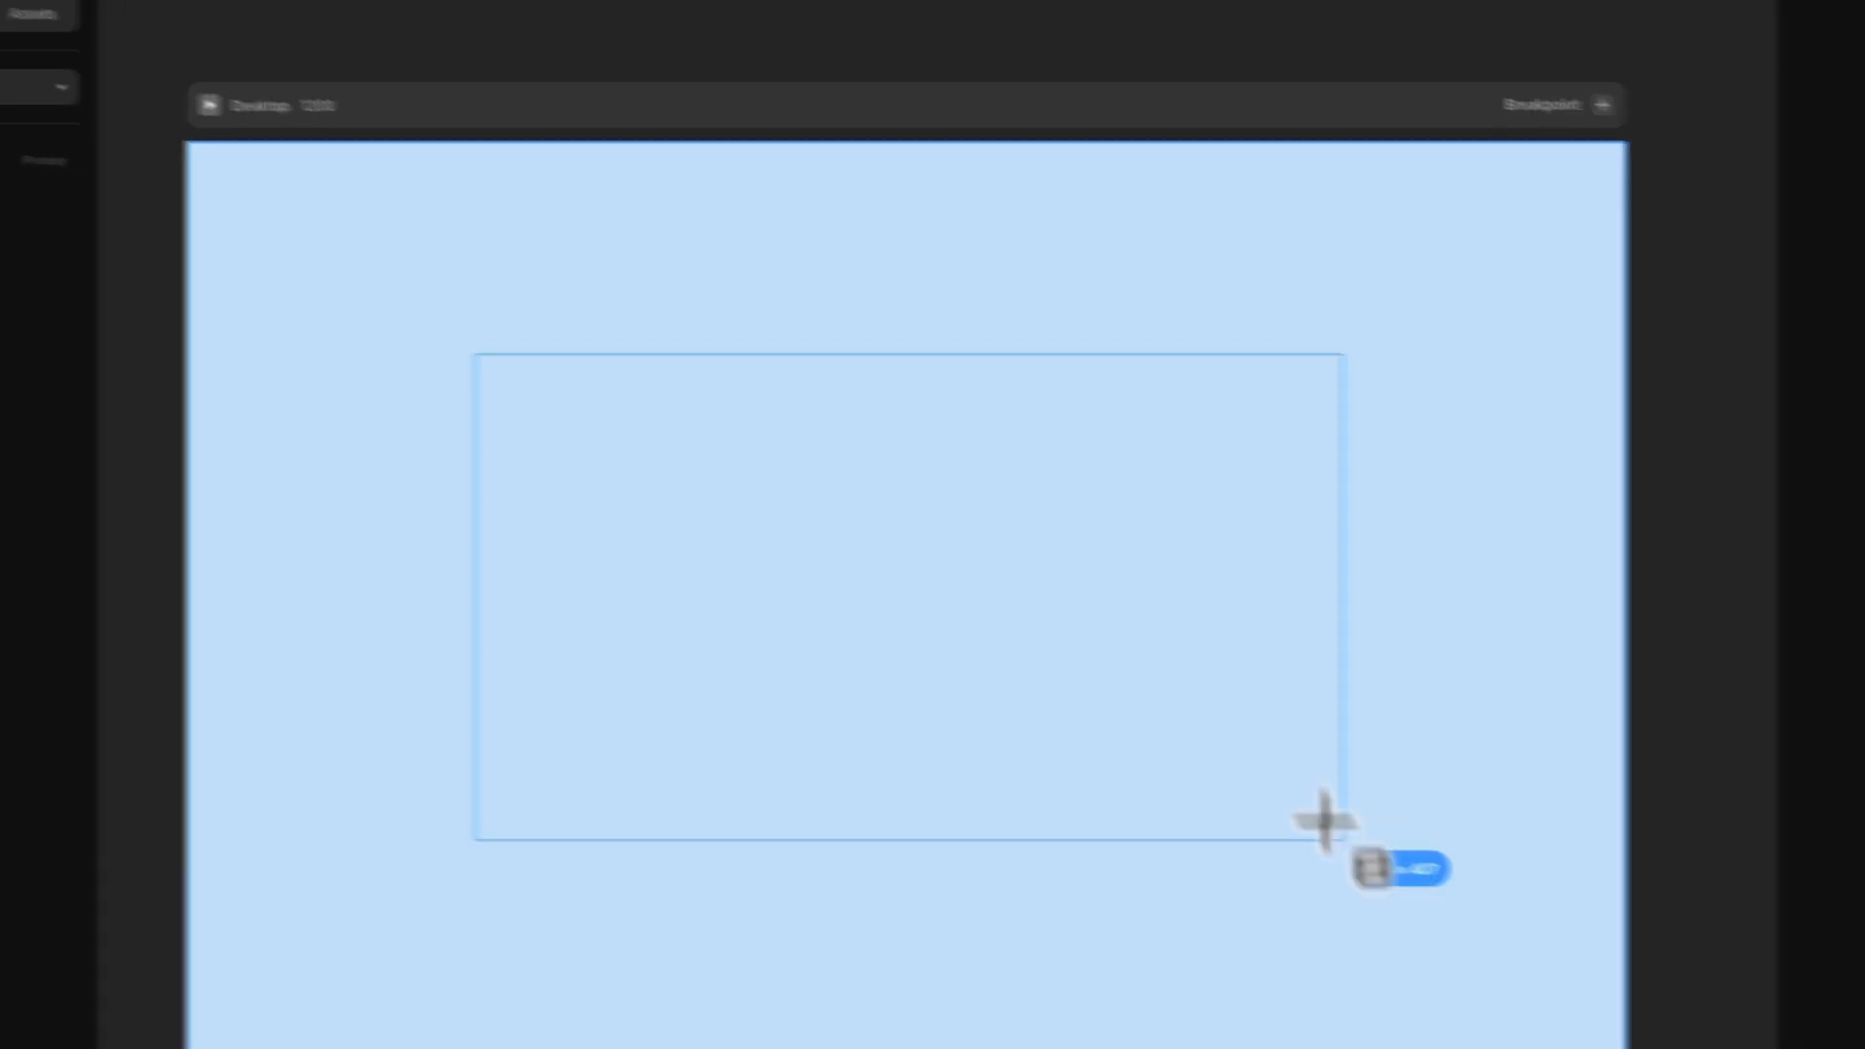
Set the stack's width to 720 and its height to 450
click(1661, 245)
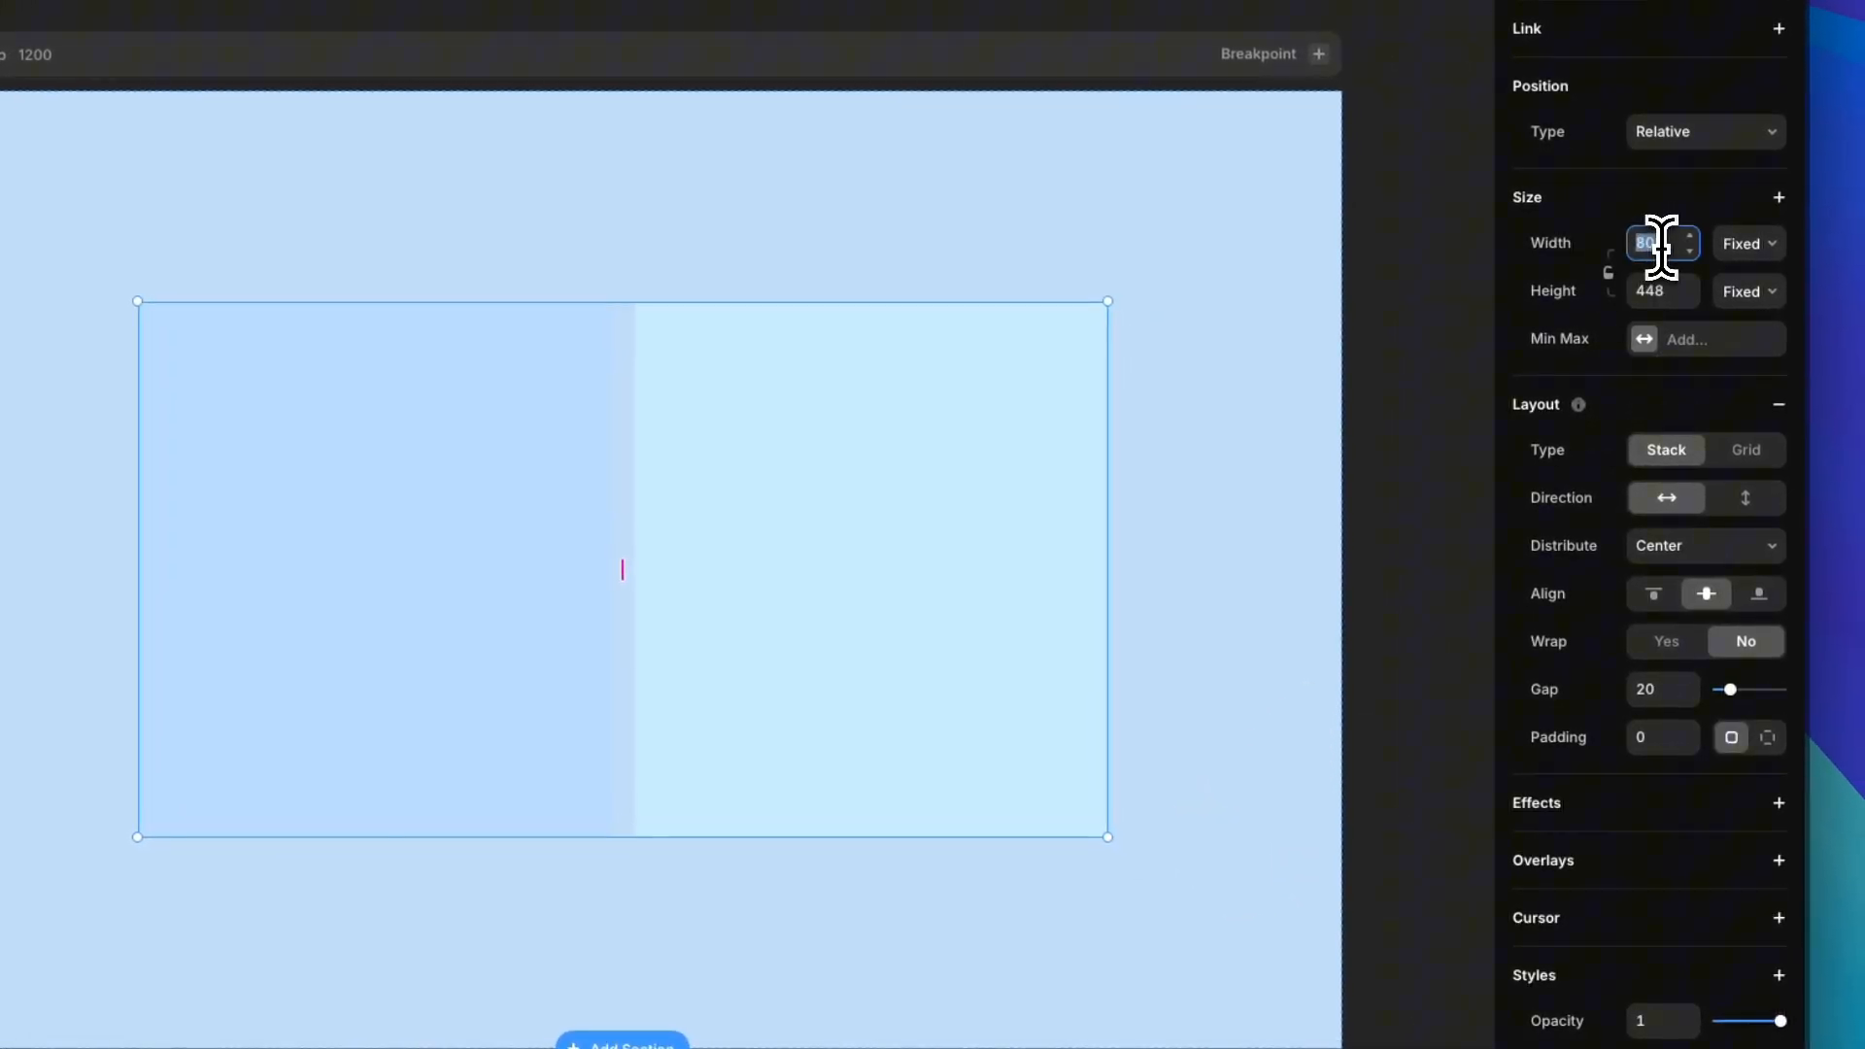
text(7)
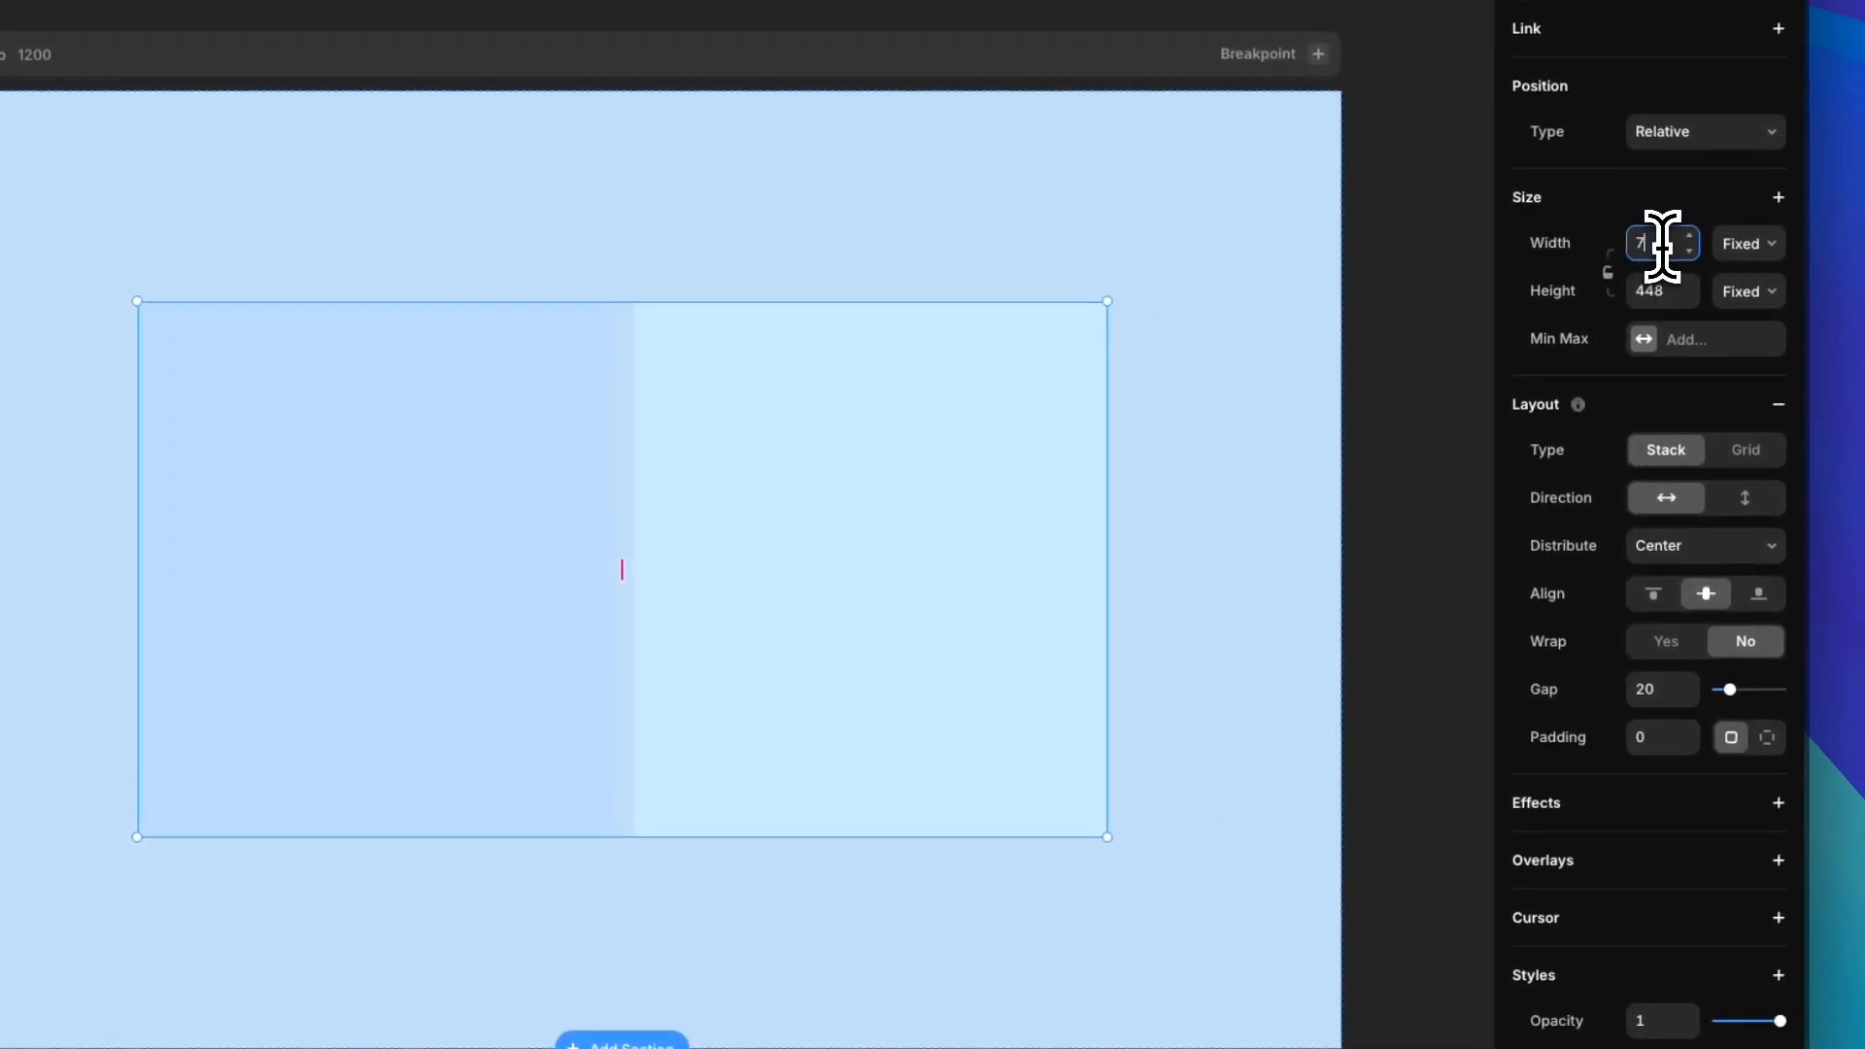
text(20)
click(1653, 284)
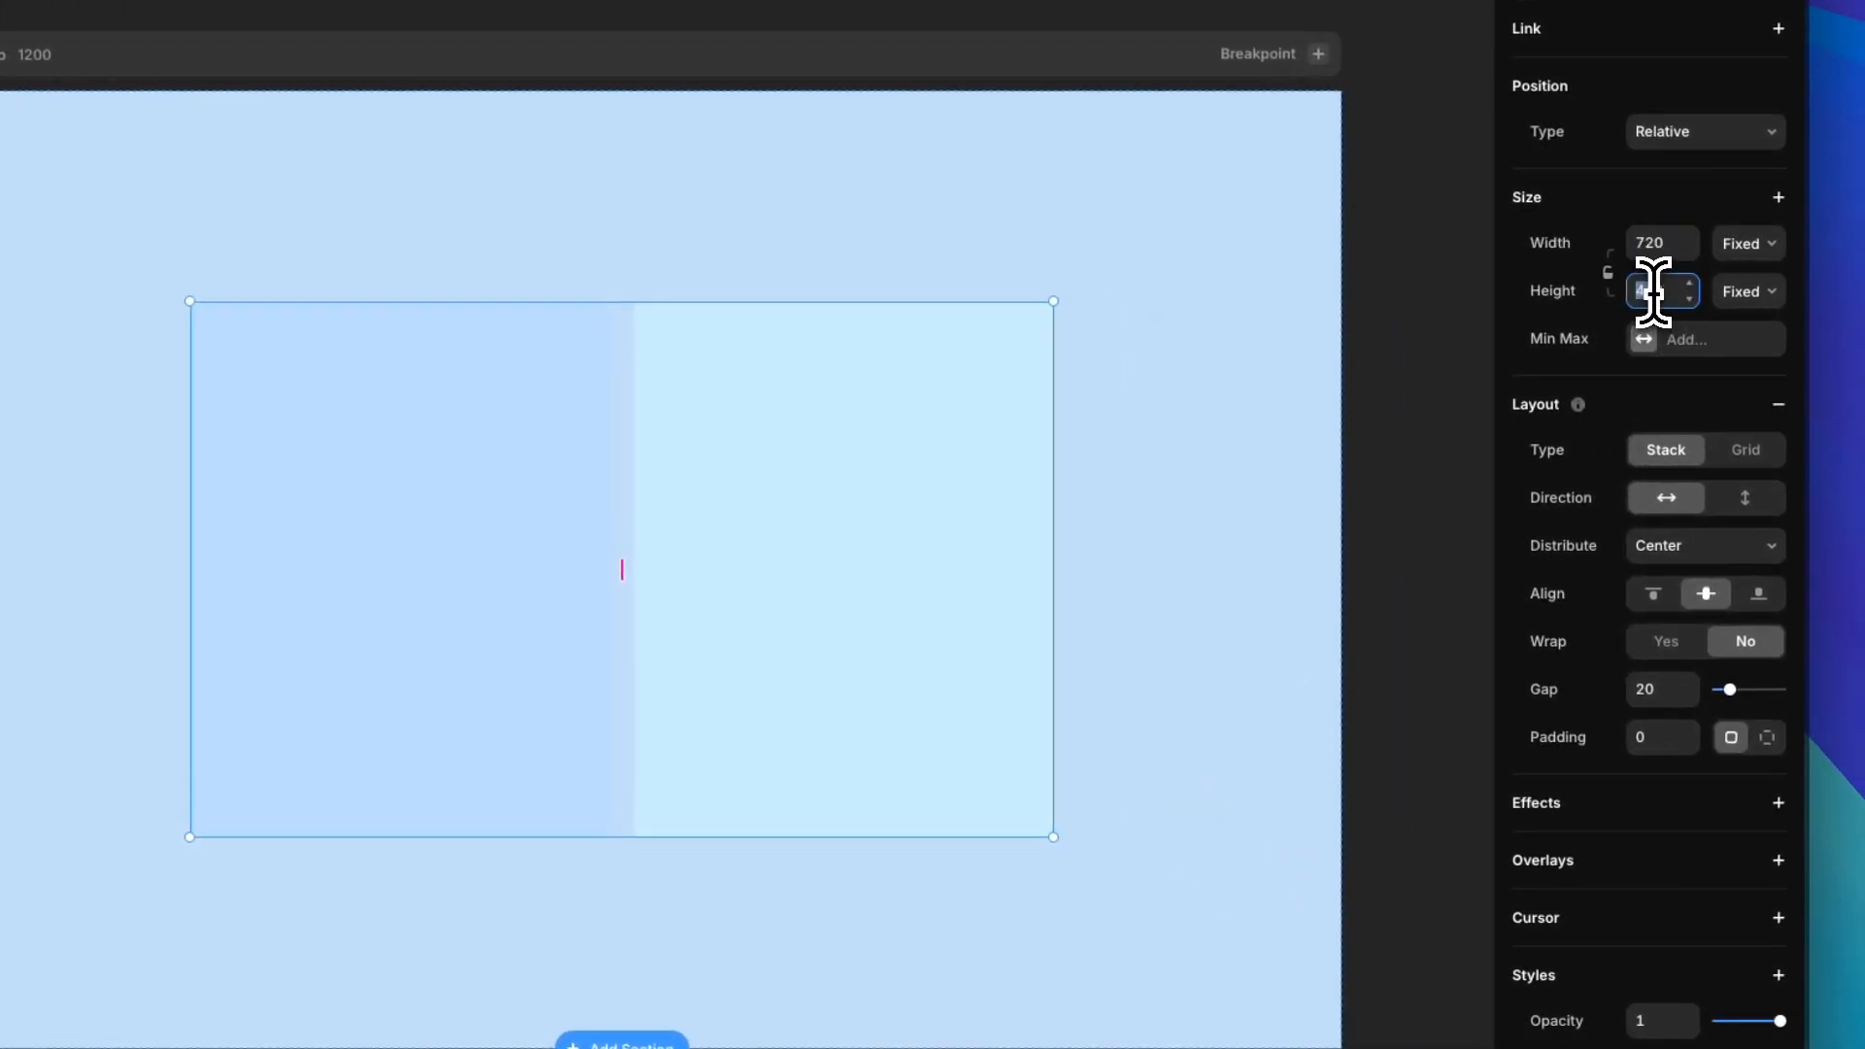
text(4508)
key(BackSpace)
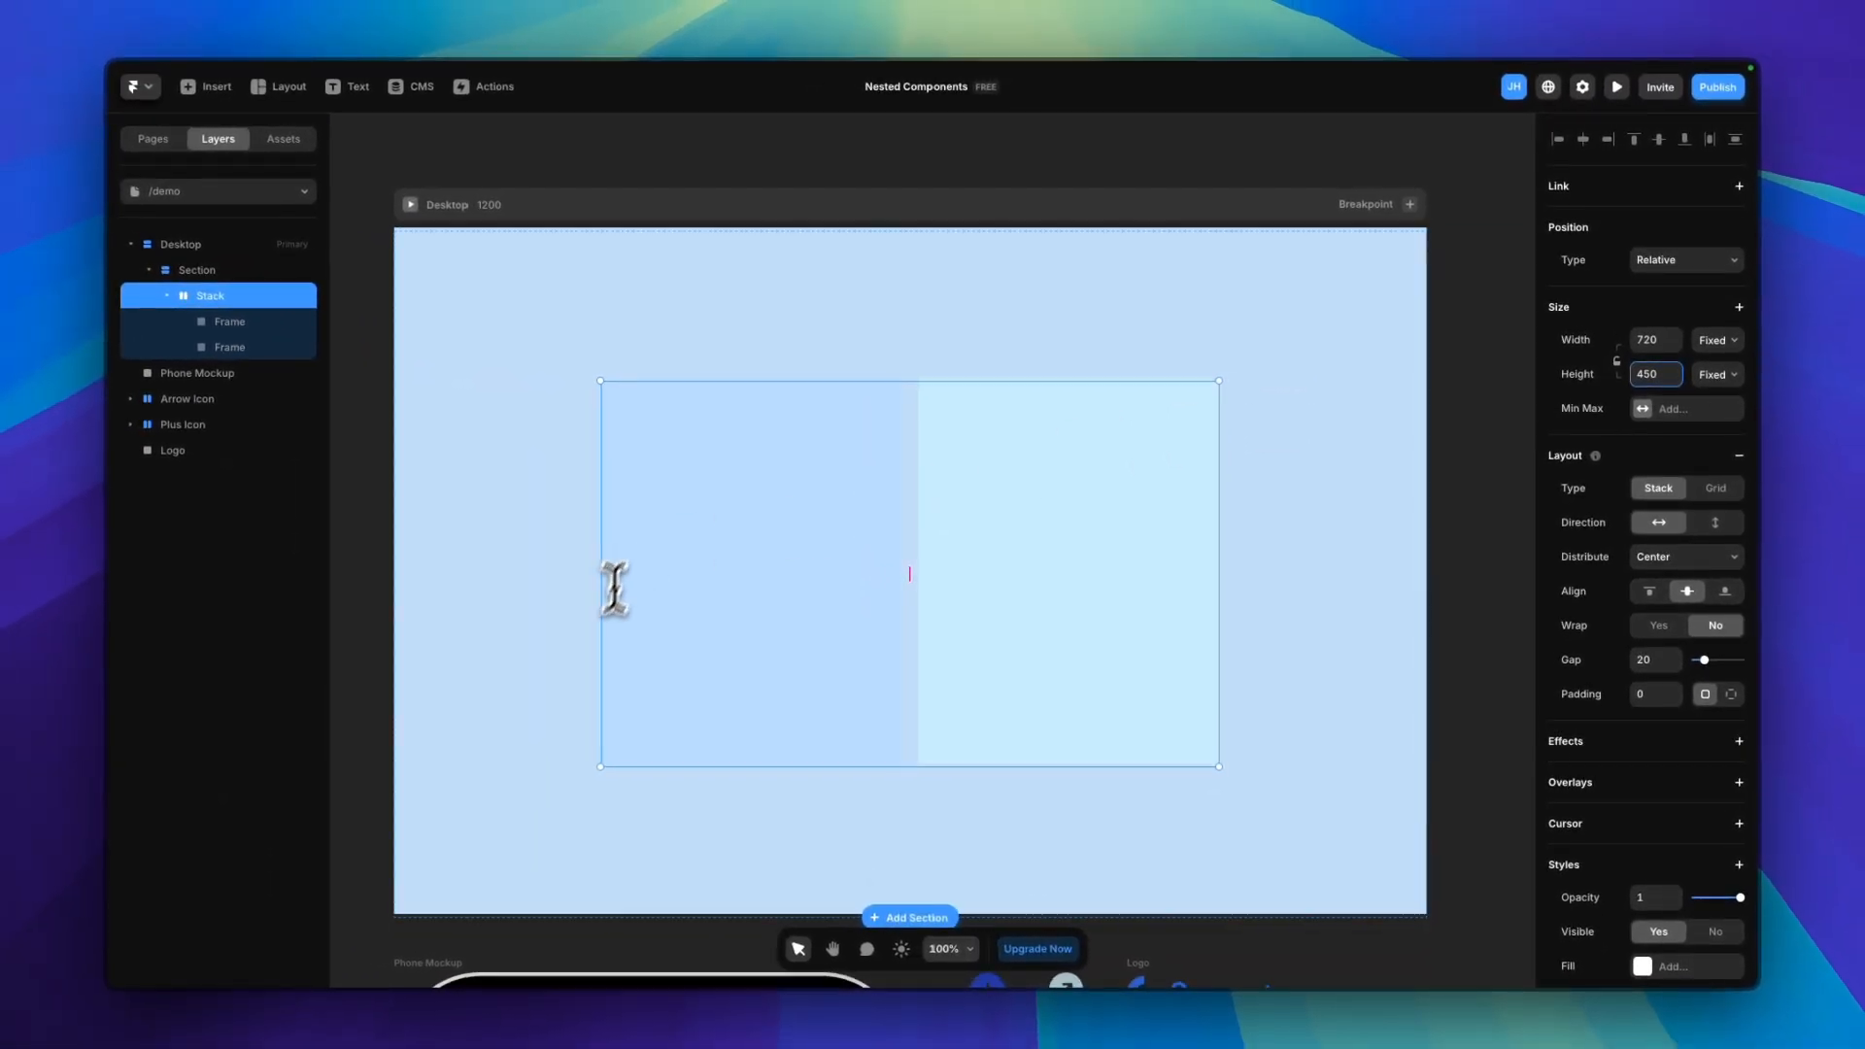
Nest the Phone Mockup layer inside the first frame of the stack
scroll(620, 570, down, 5)
scroll(604, 416, up, 4)
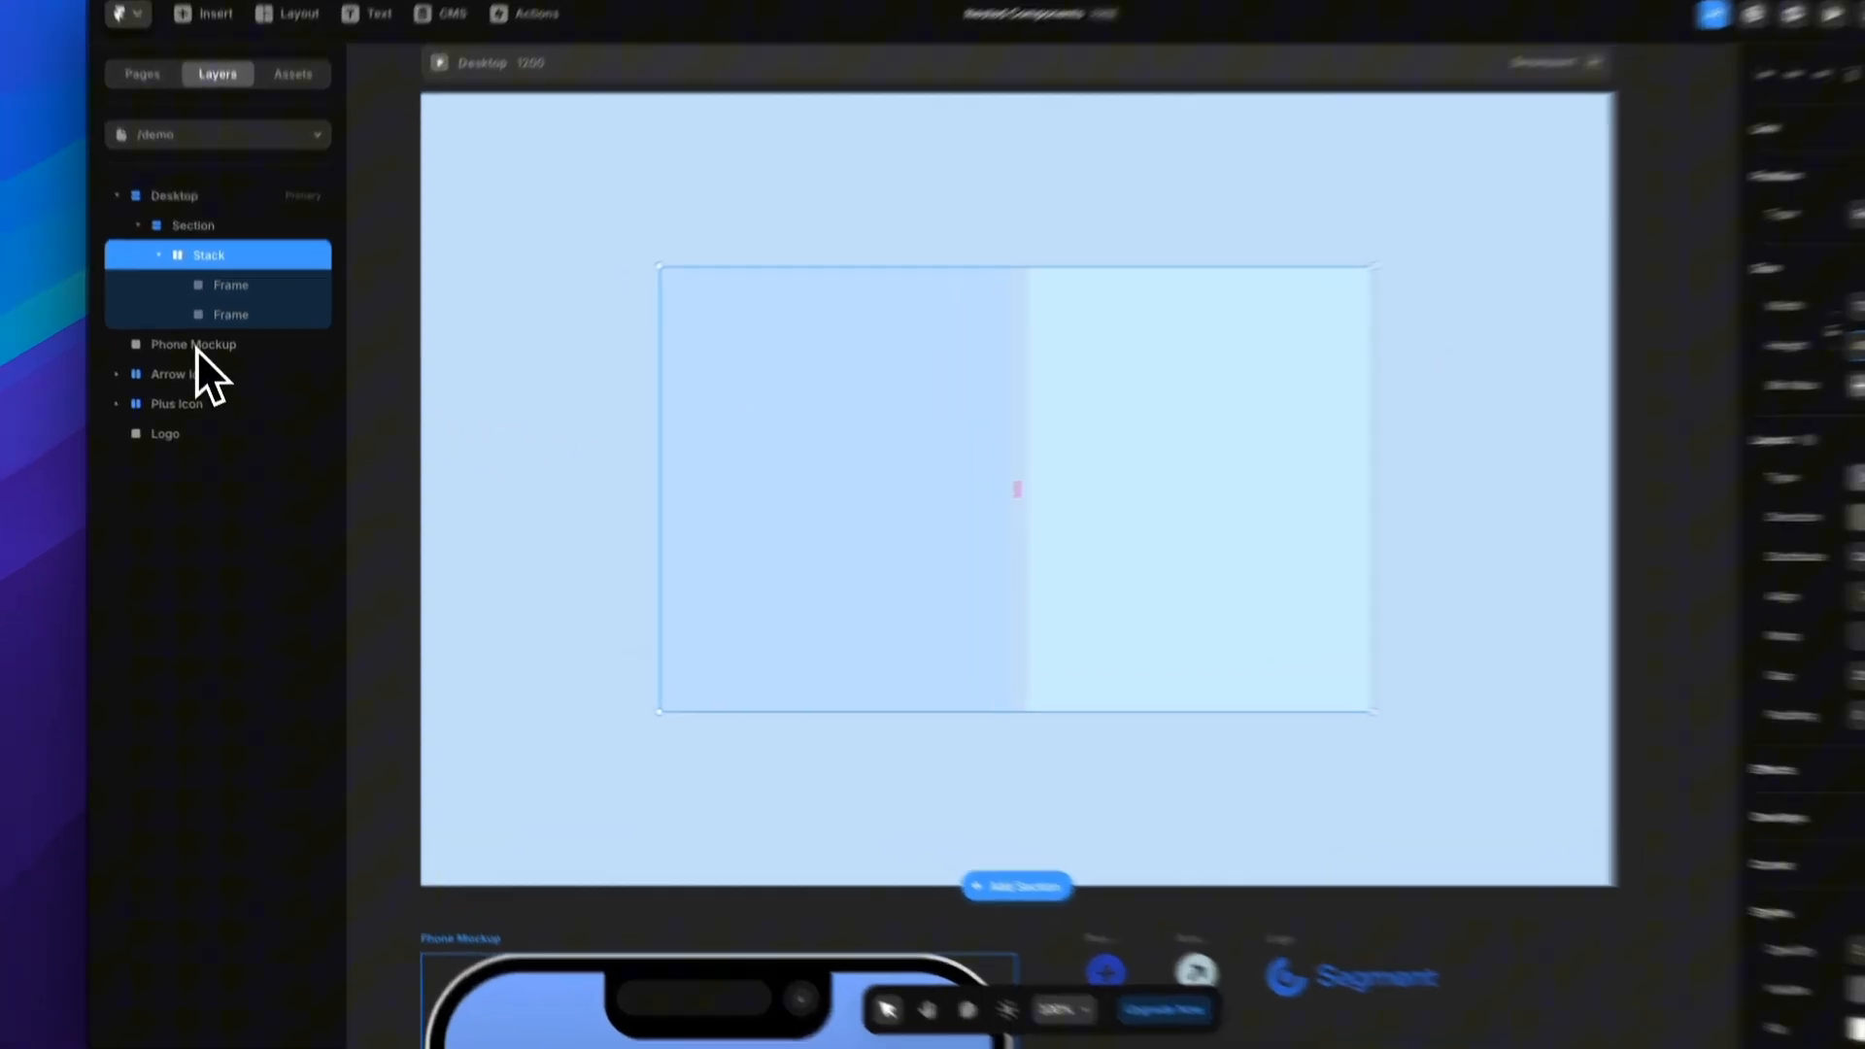
click(200, 375)
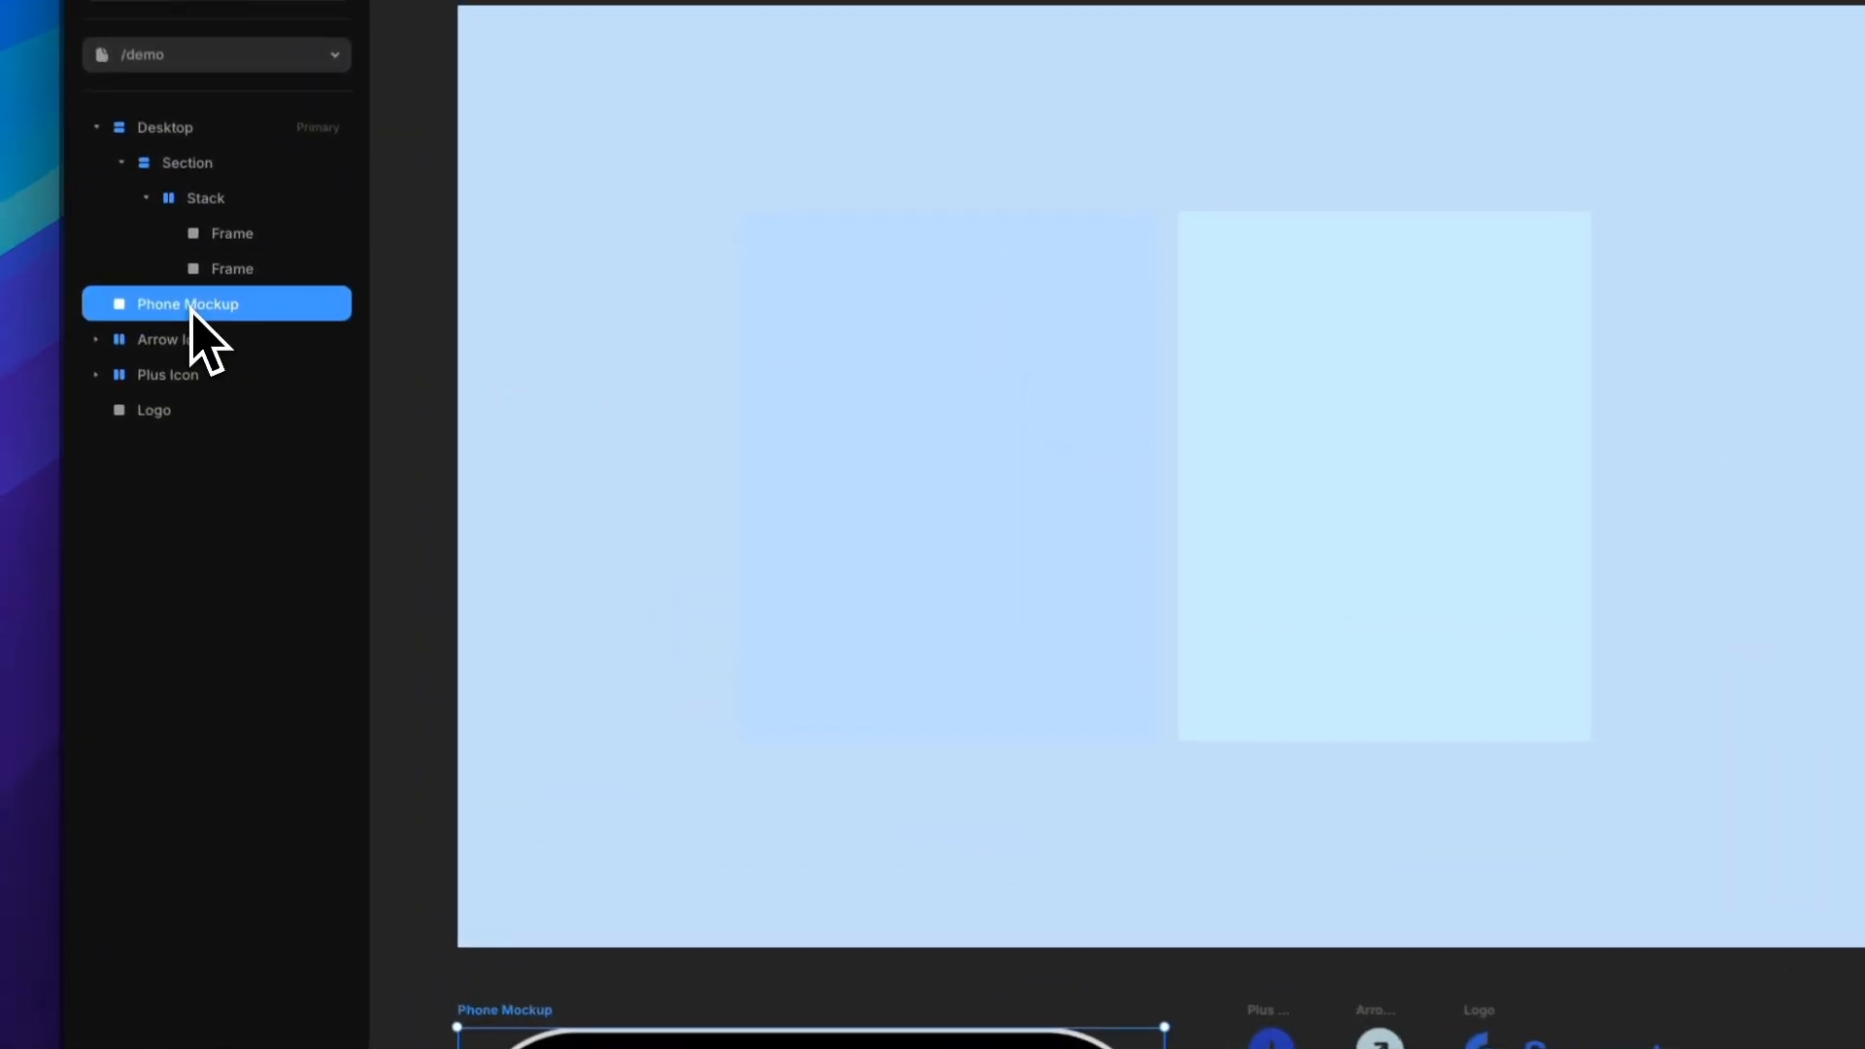
drag(194, 309, 223, 237)
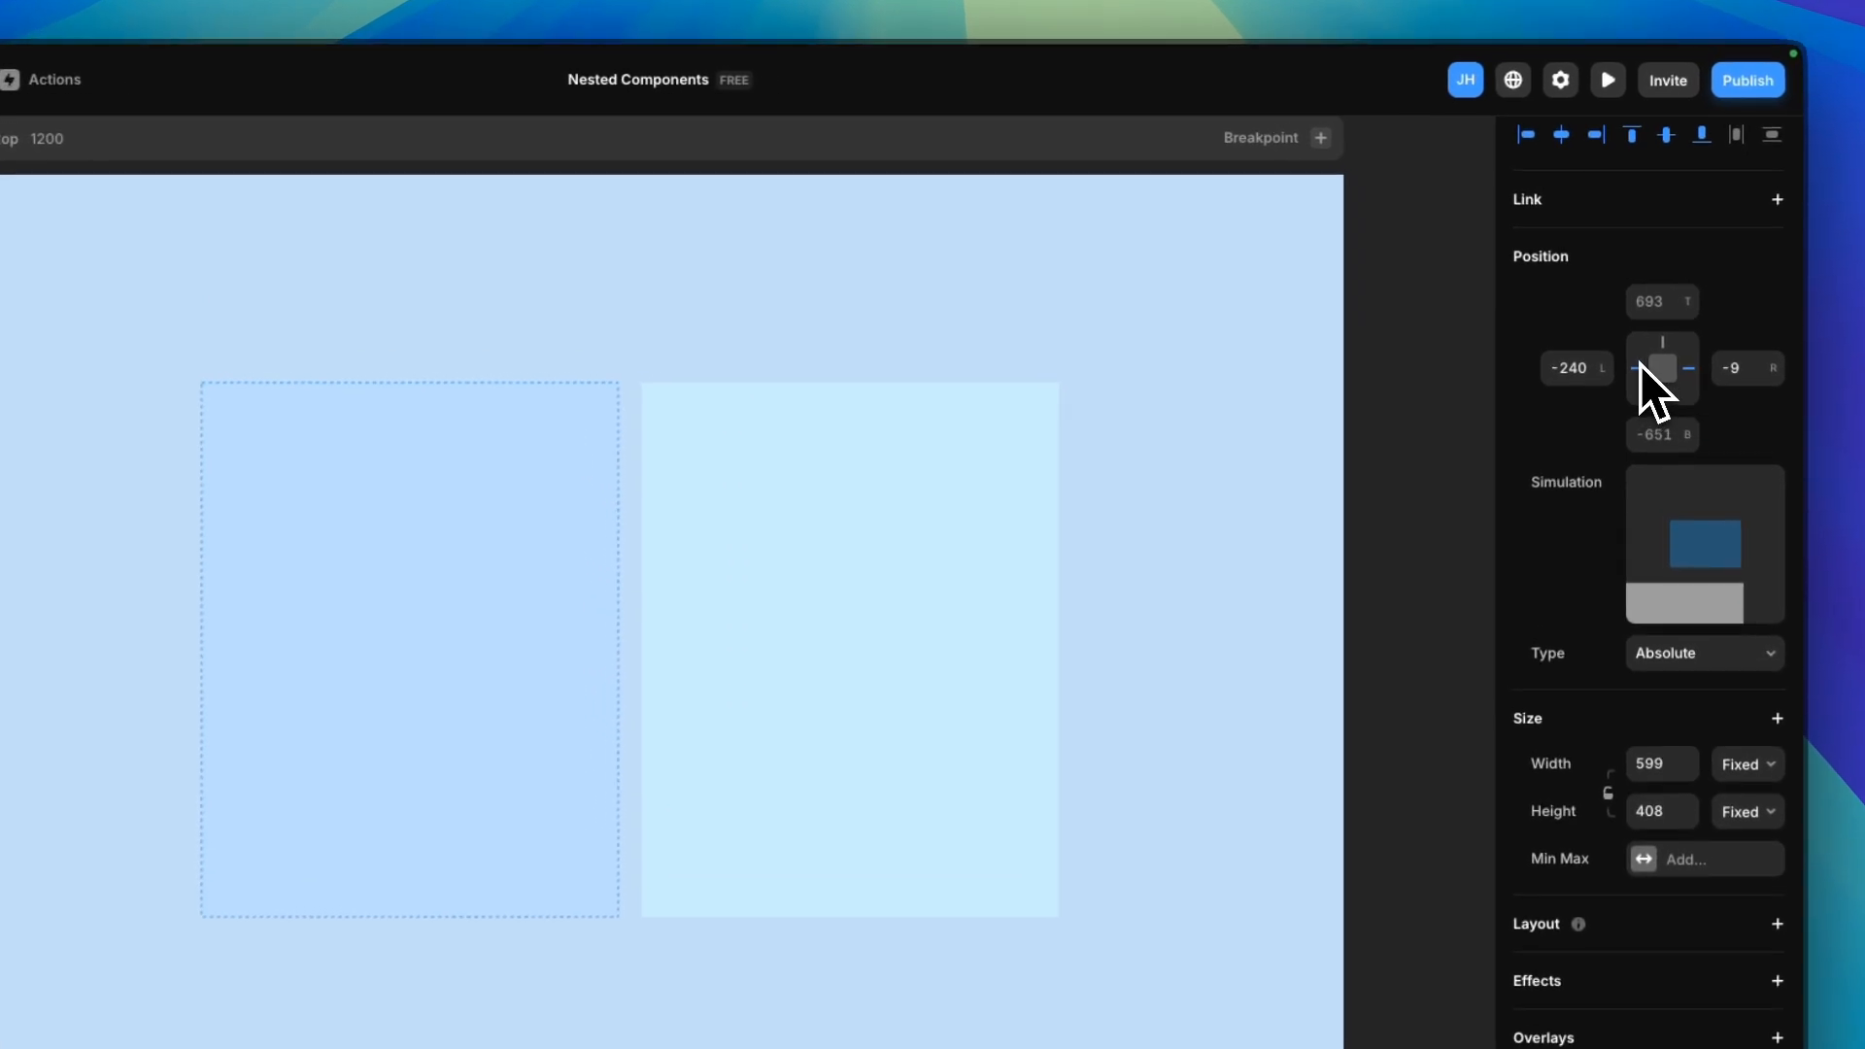
Pin the phone mockup to its frame's bottom and right edges with both offsets at 0
key(Return)
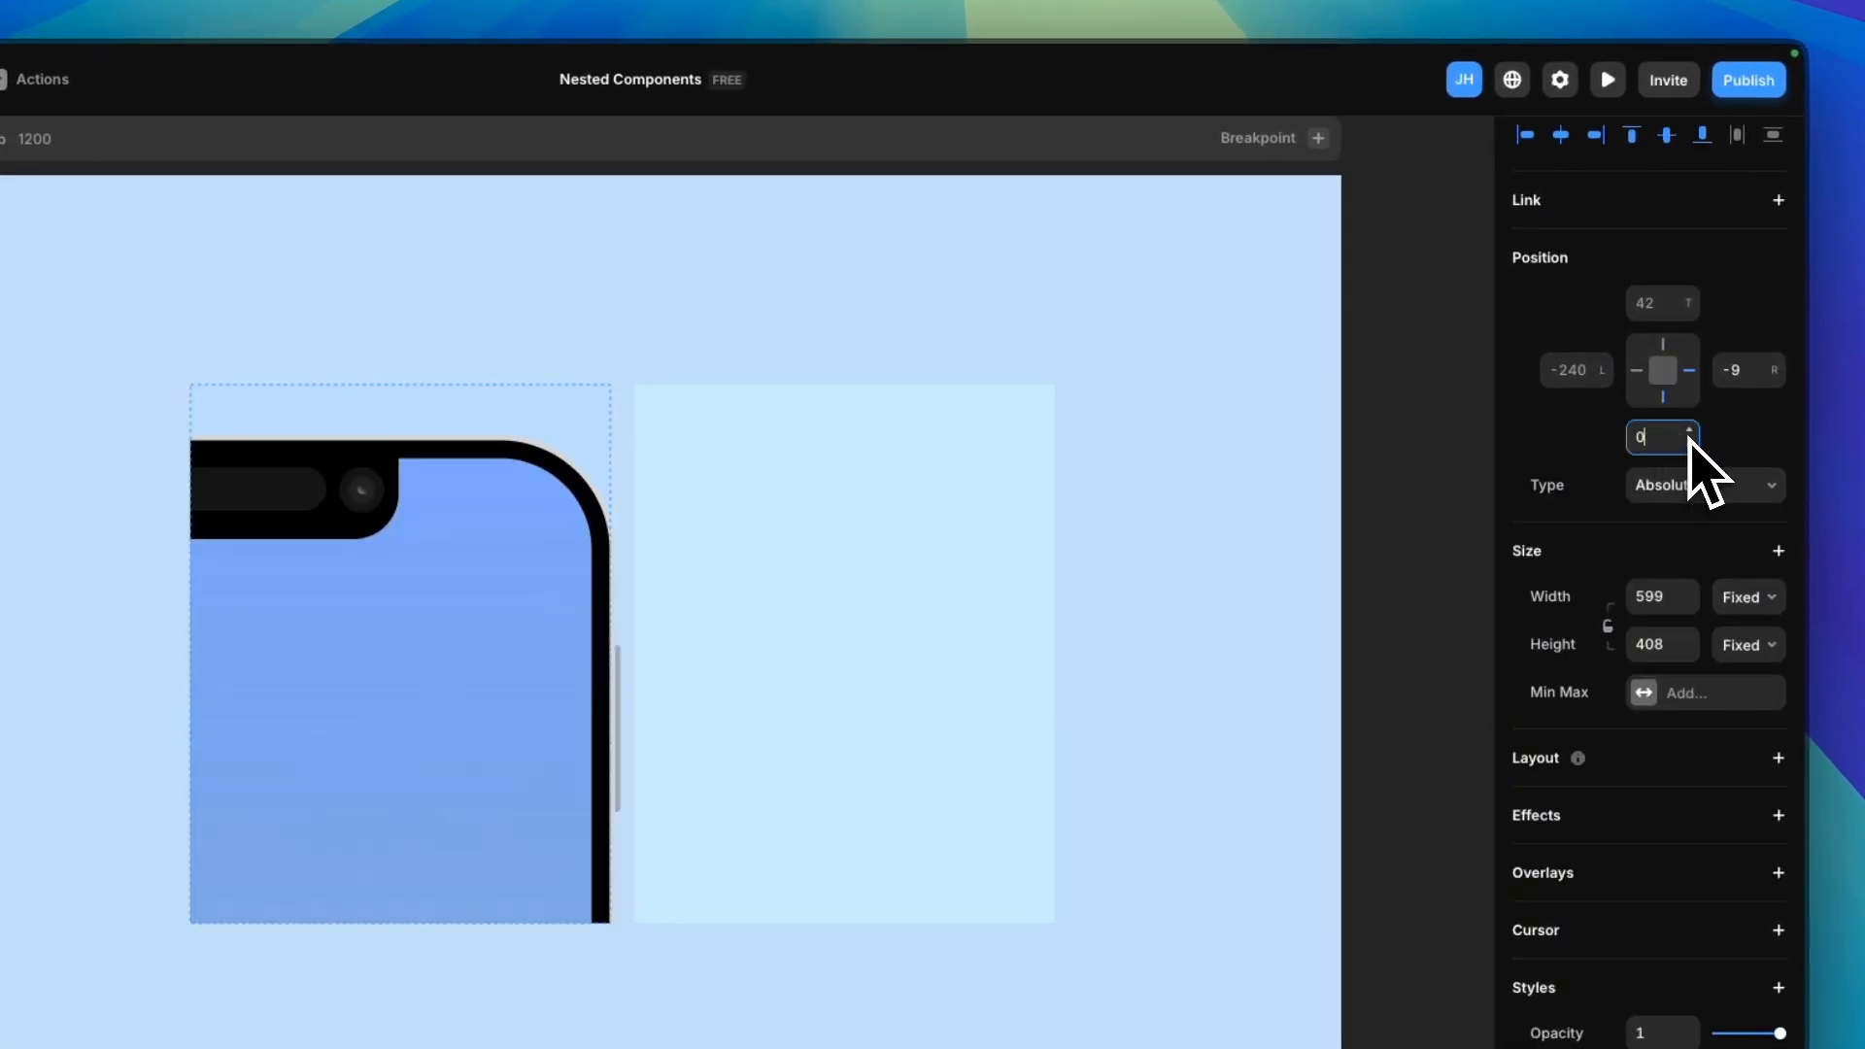
click(1725, 371)
text(0)
key(Return)
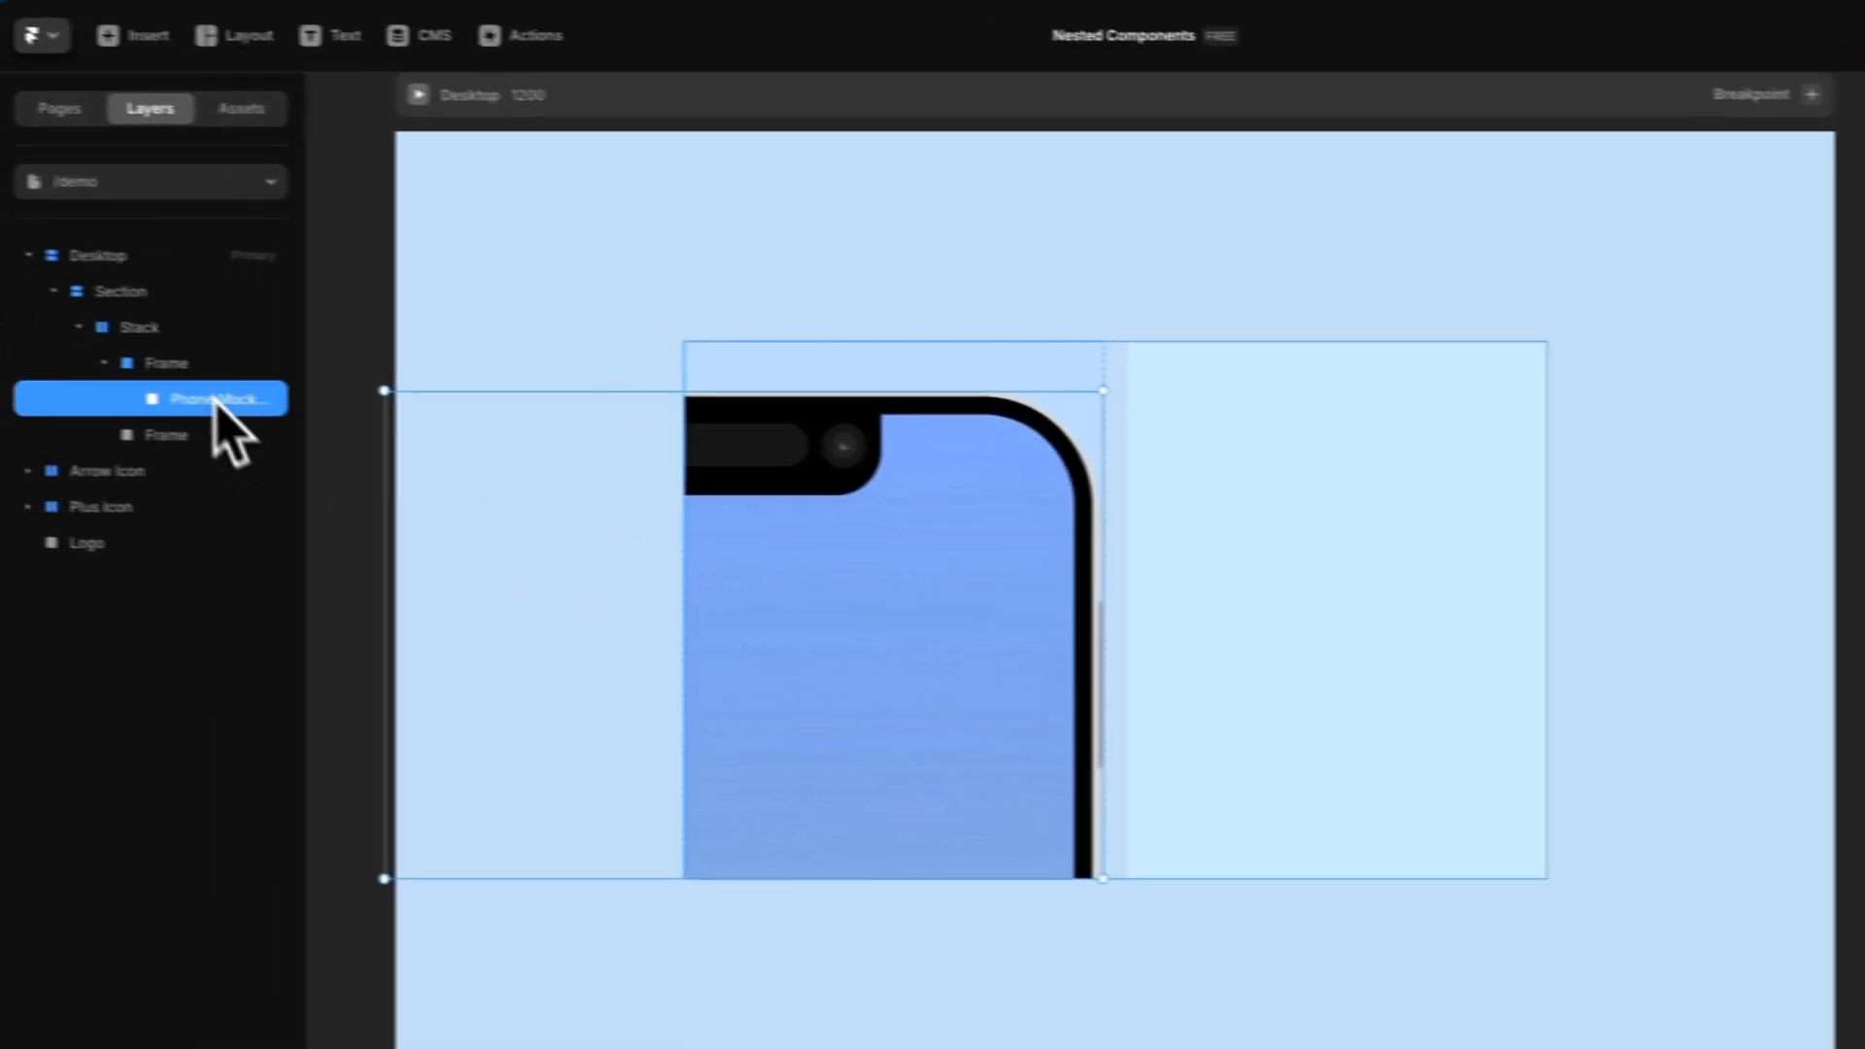
Rename the stack to Project Card and give it a white #FFFFFF fill
click(204, 335)
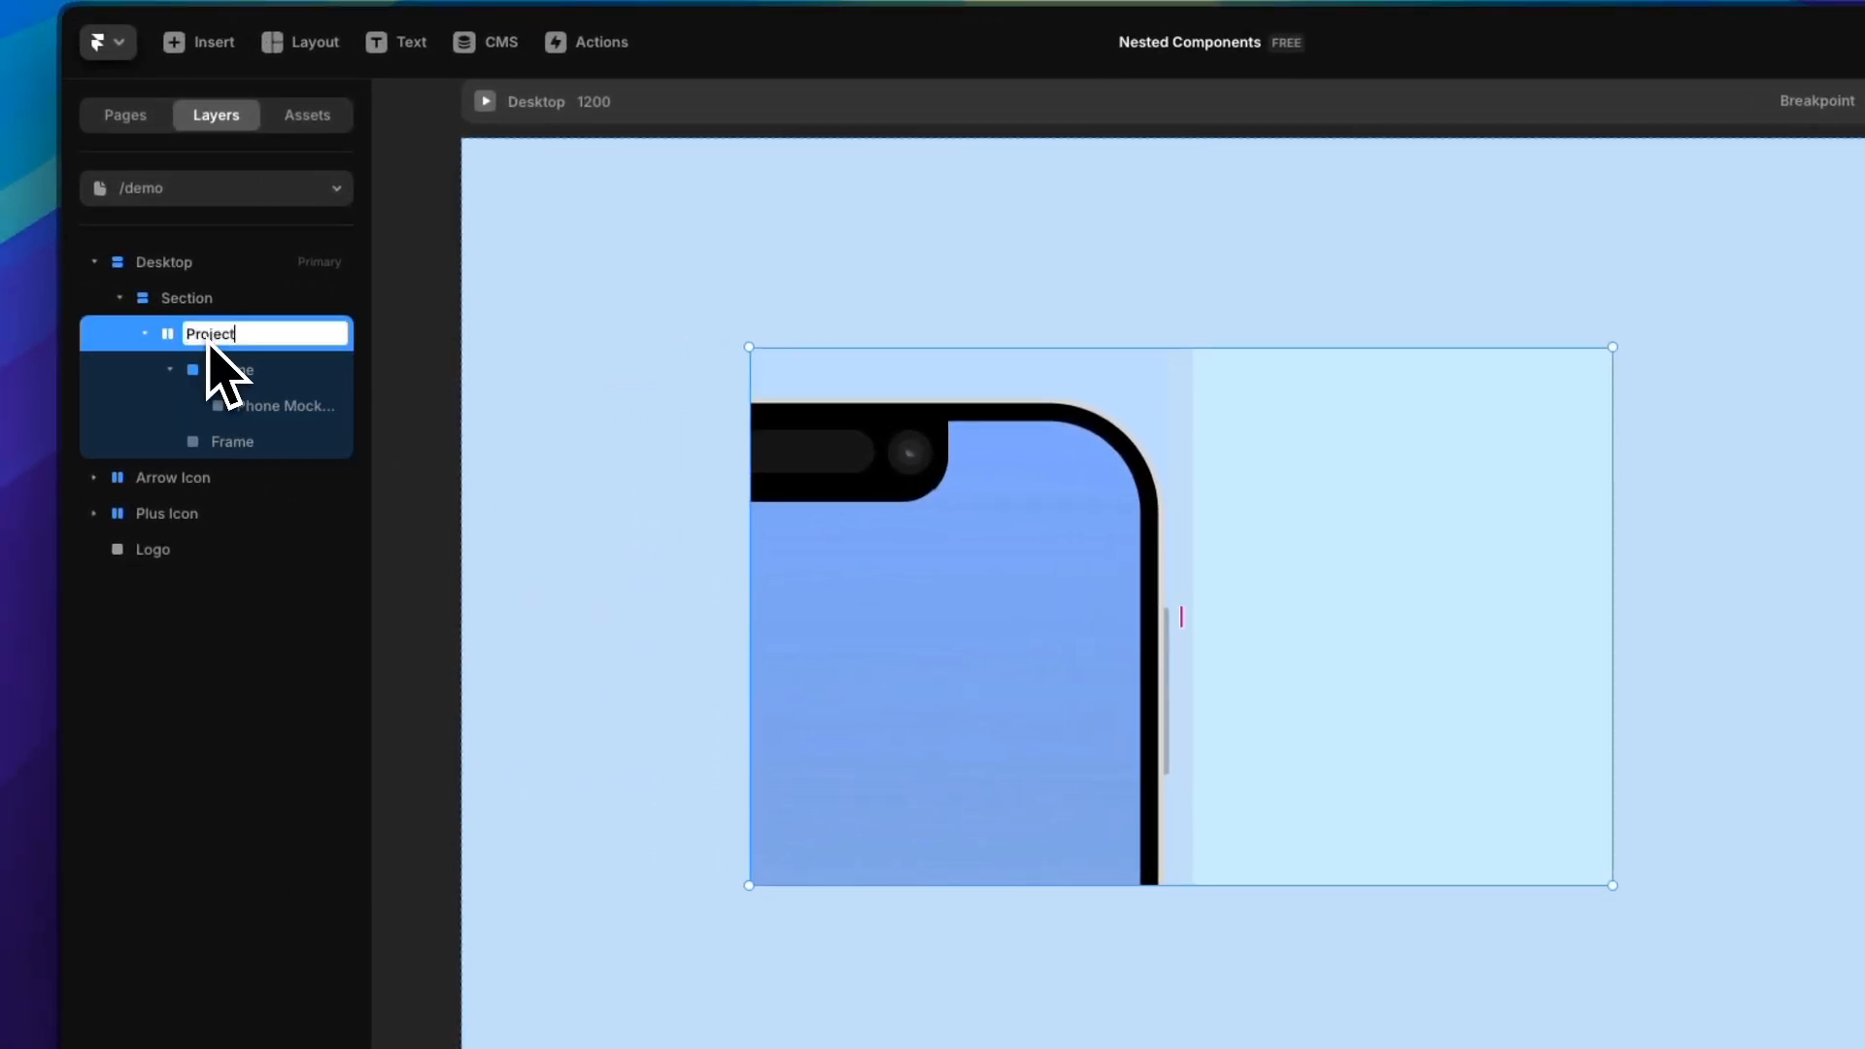
key(Return)
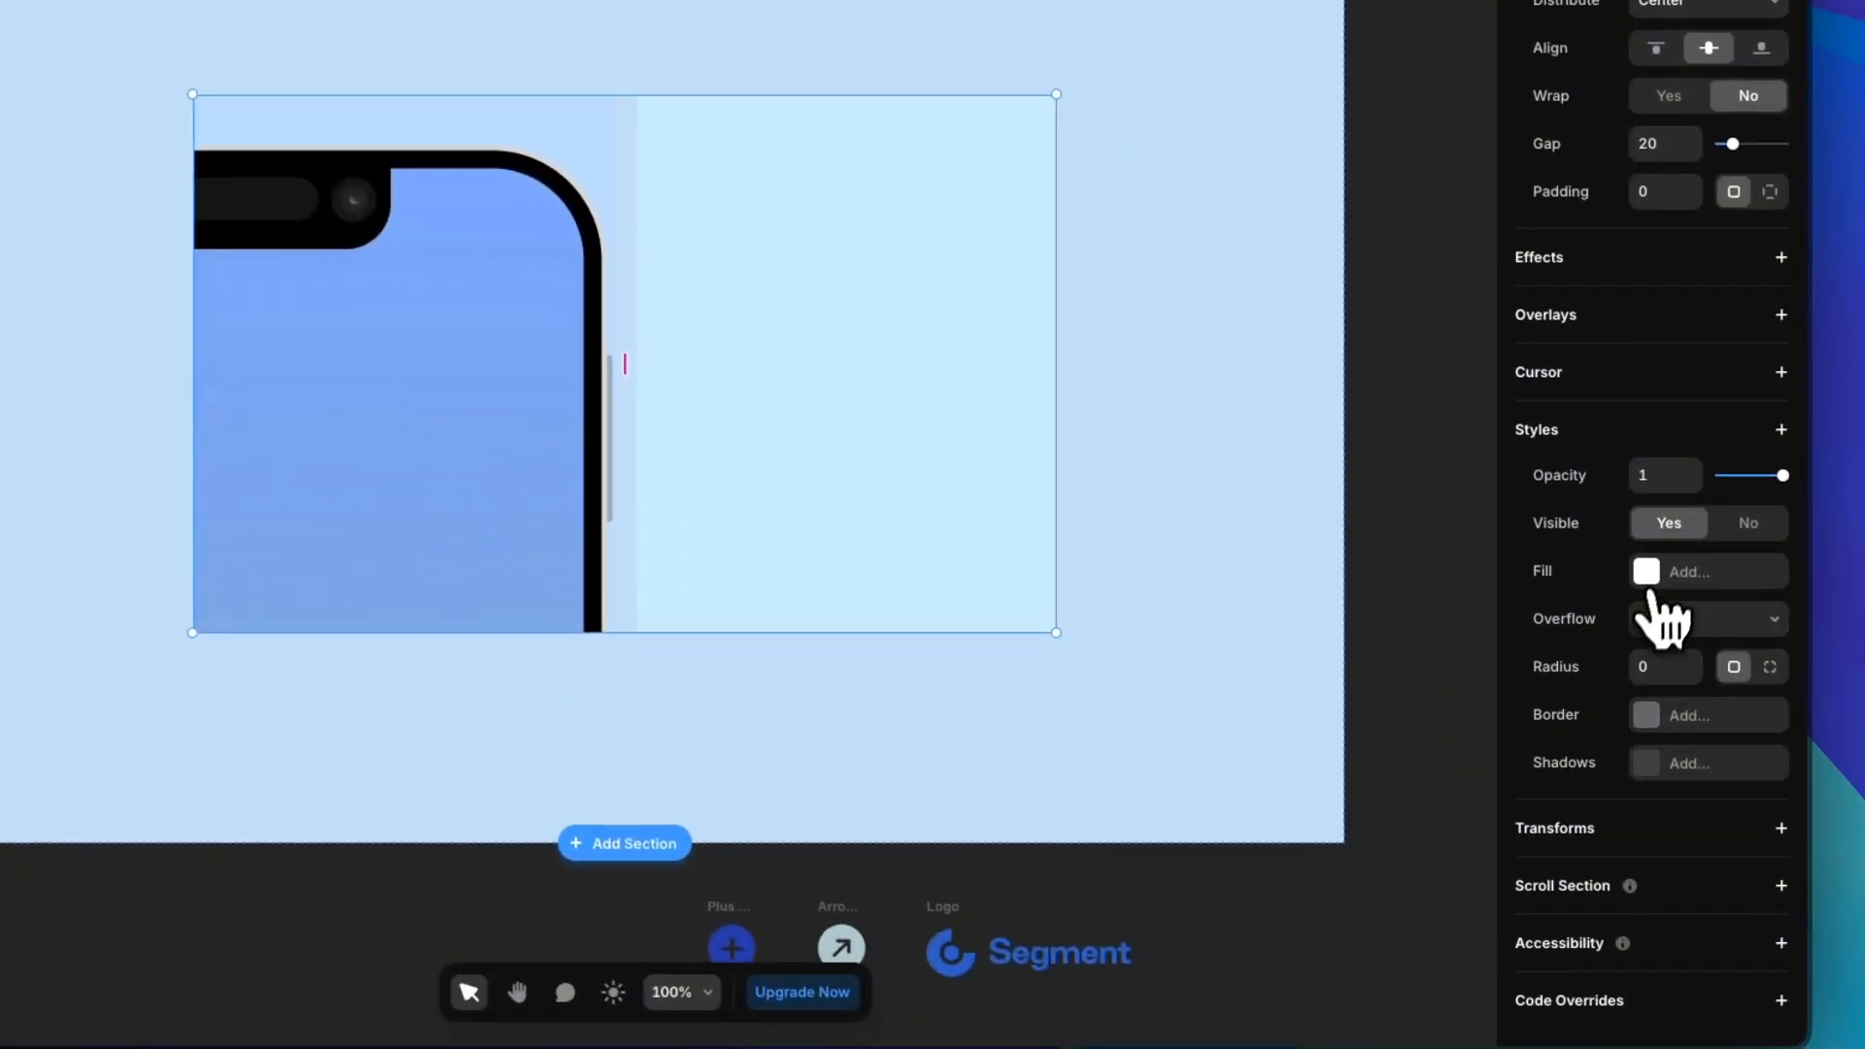
click(1680, 591)
click(1189, 582)
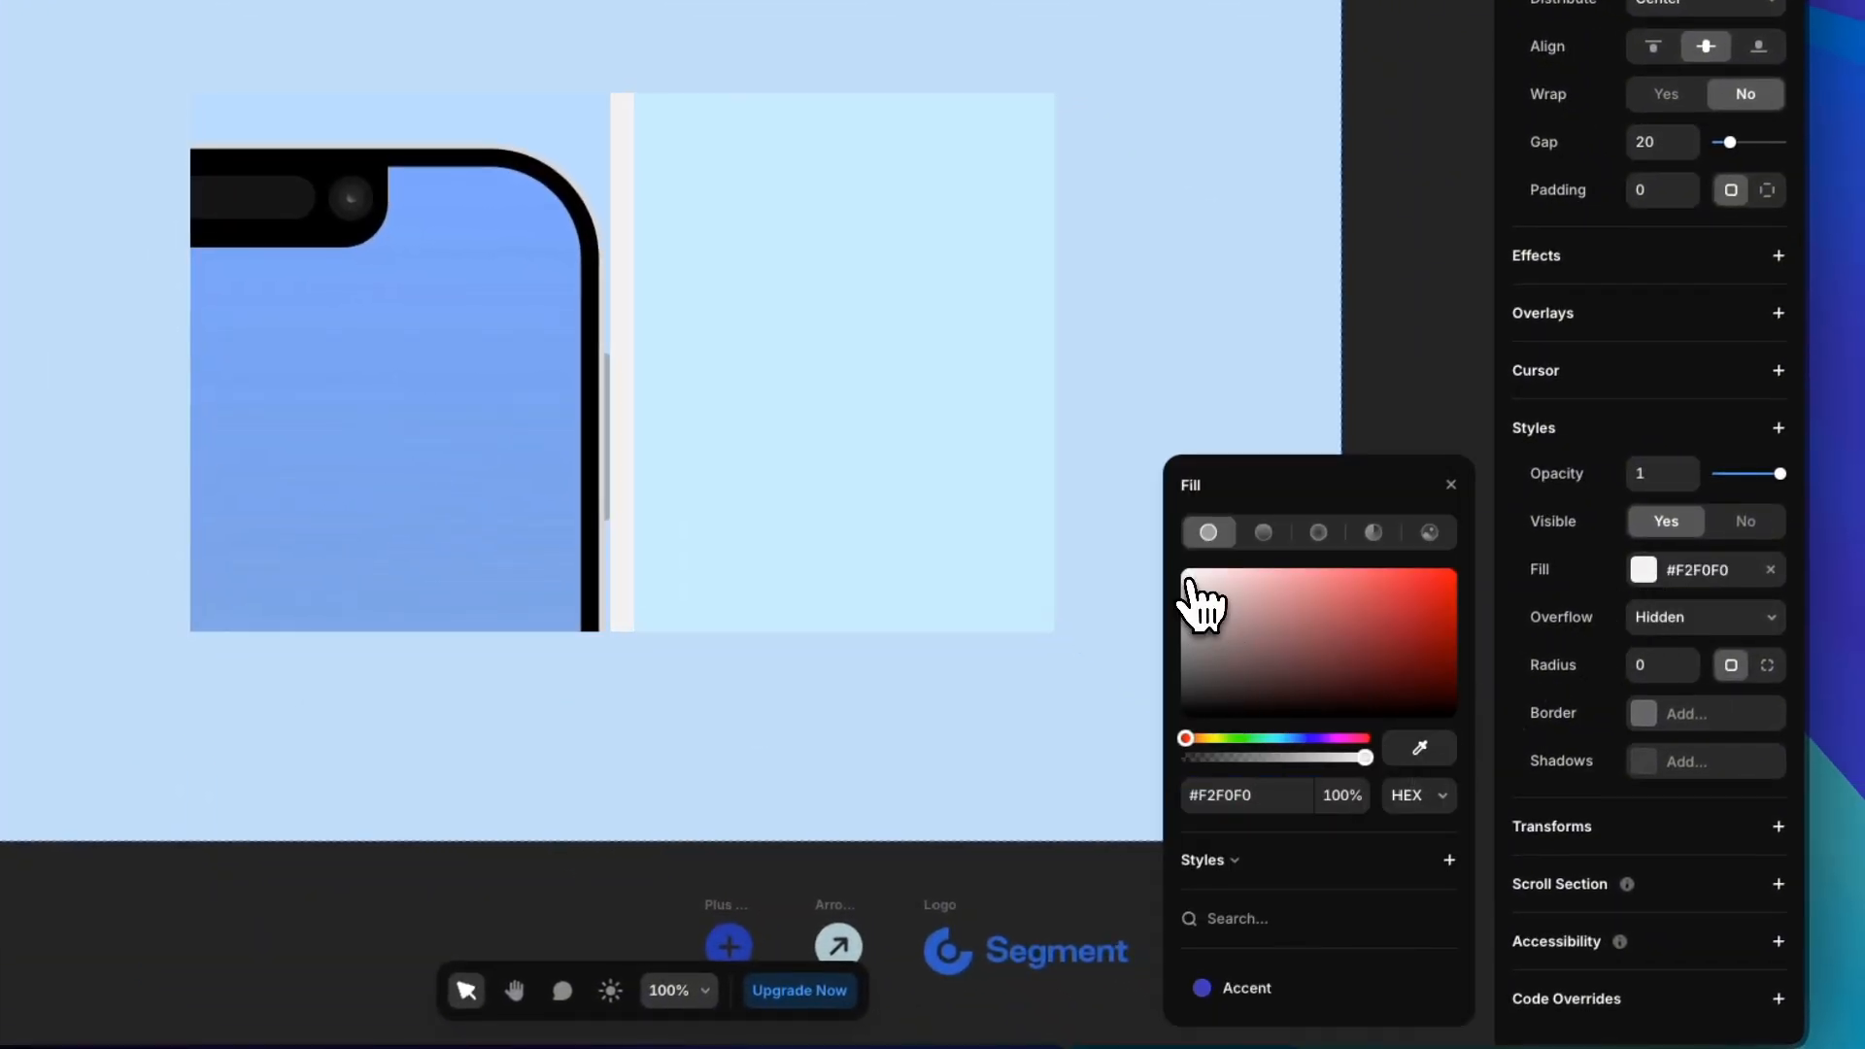
drag(1187, 578, 1164, 562)
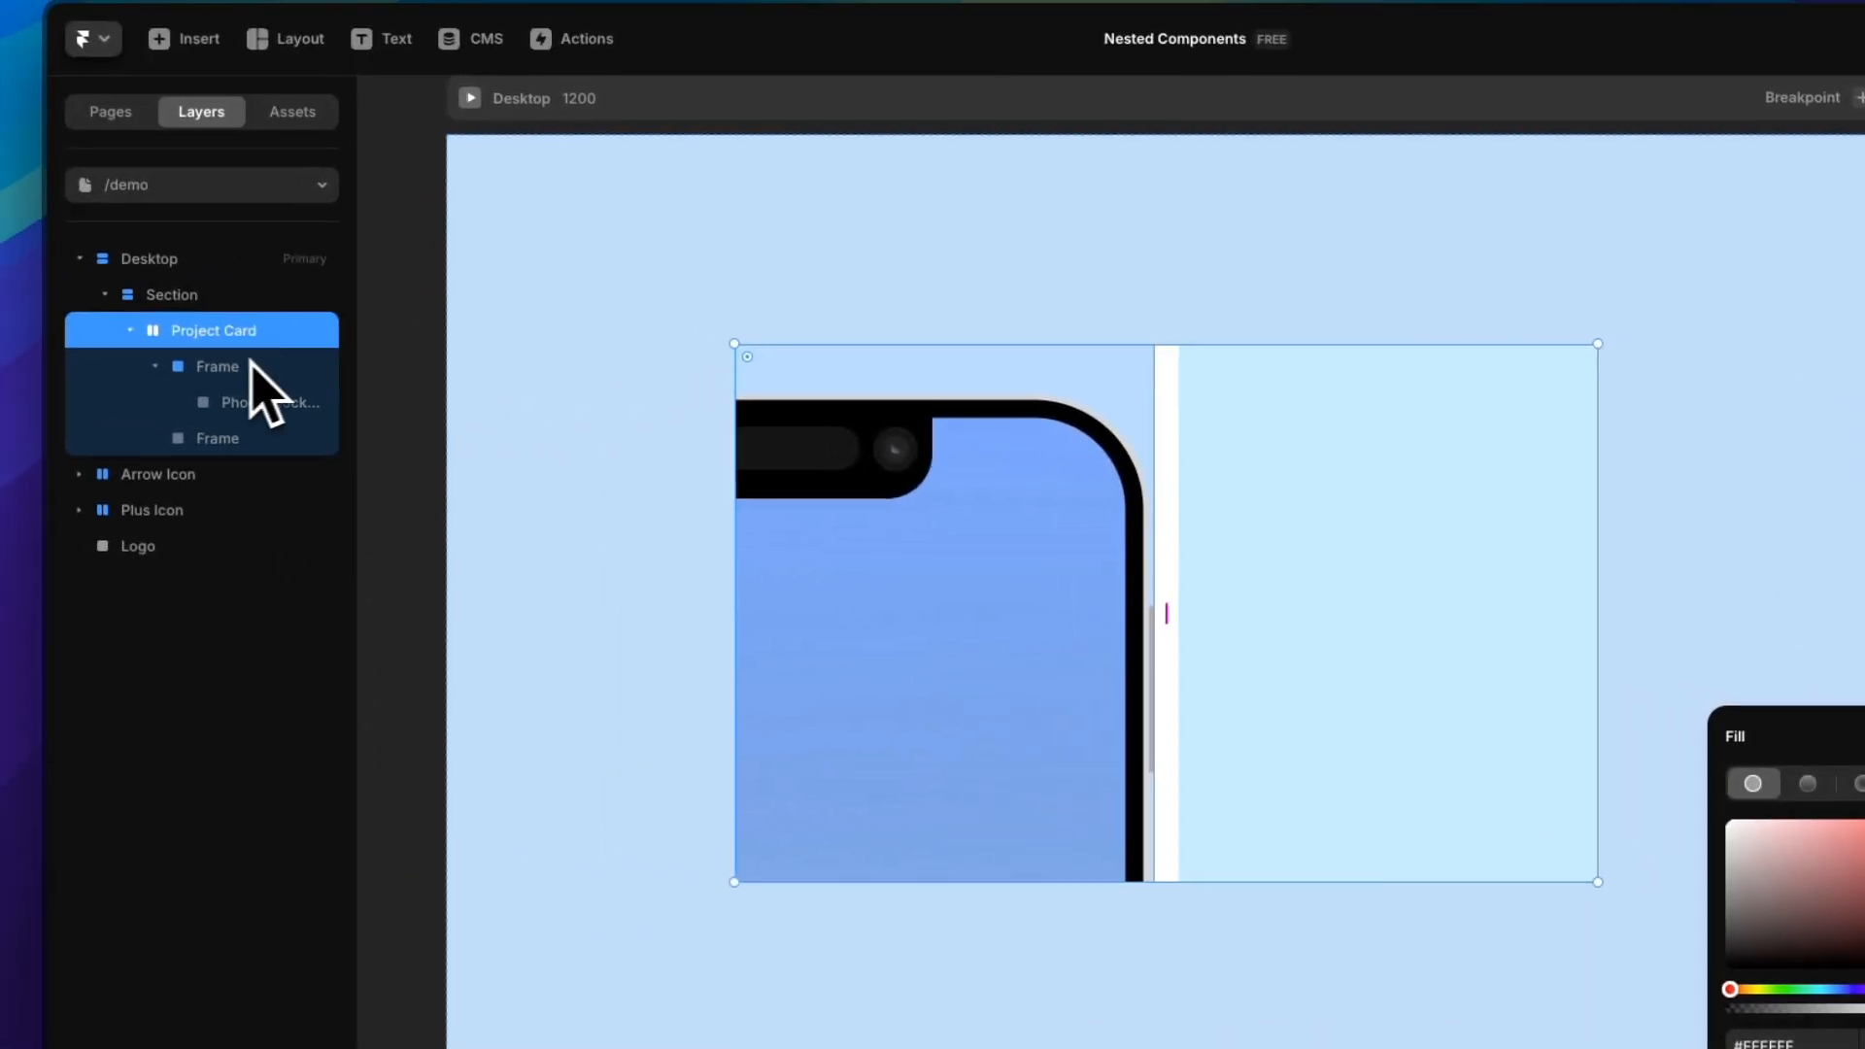
Remove the blue fill colours from both inner frames of the Project Card
click(134, 339)
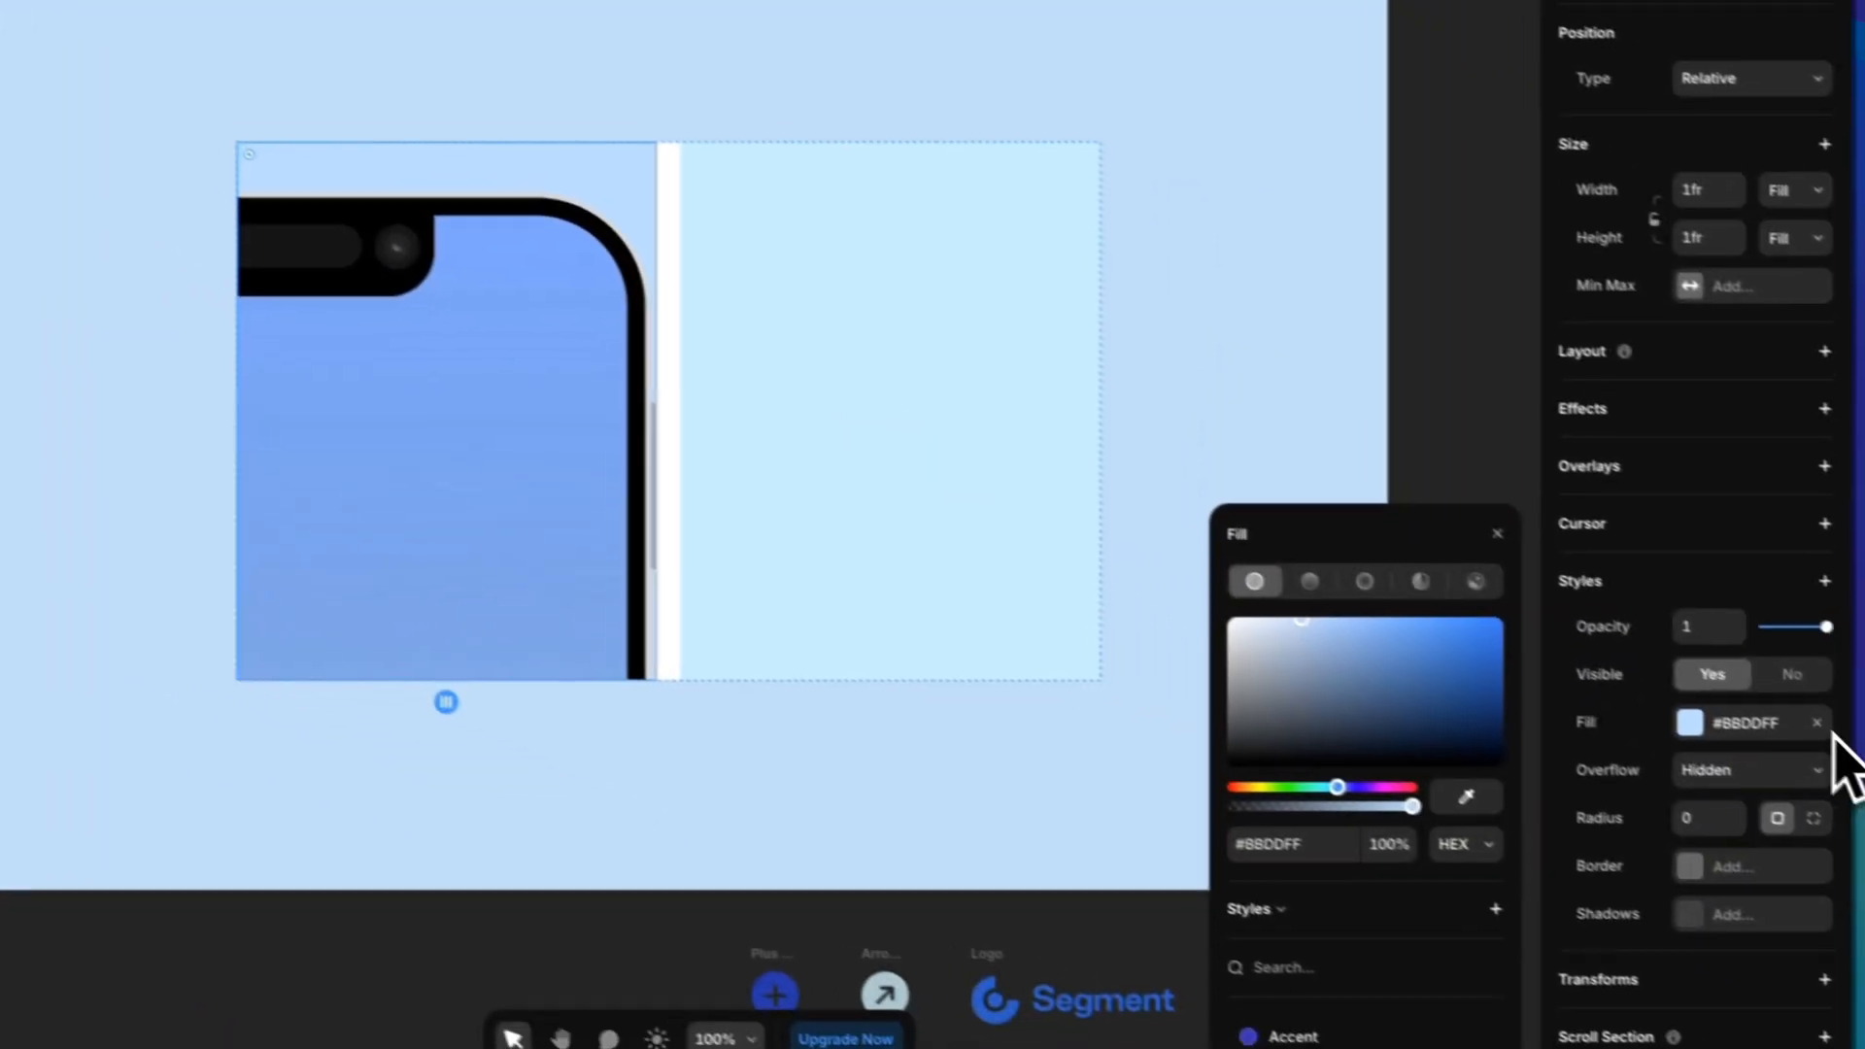
click(1832, 725)
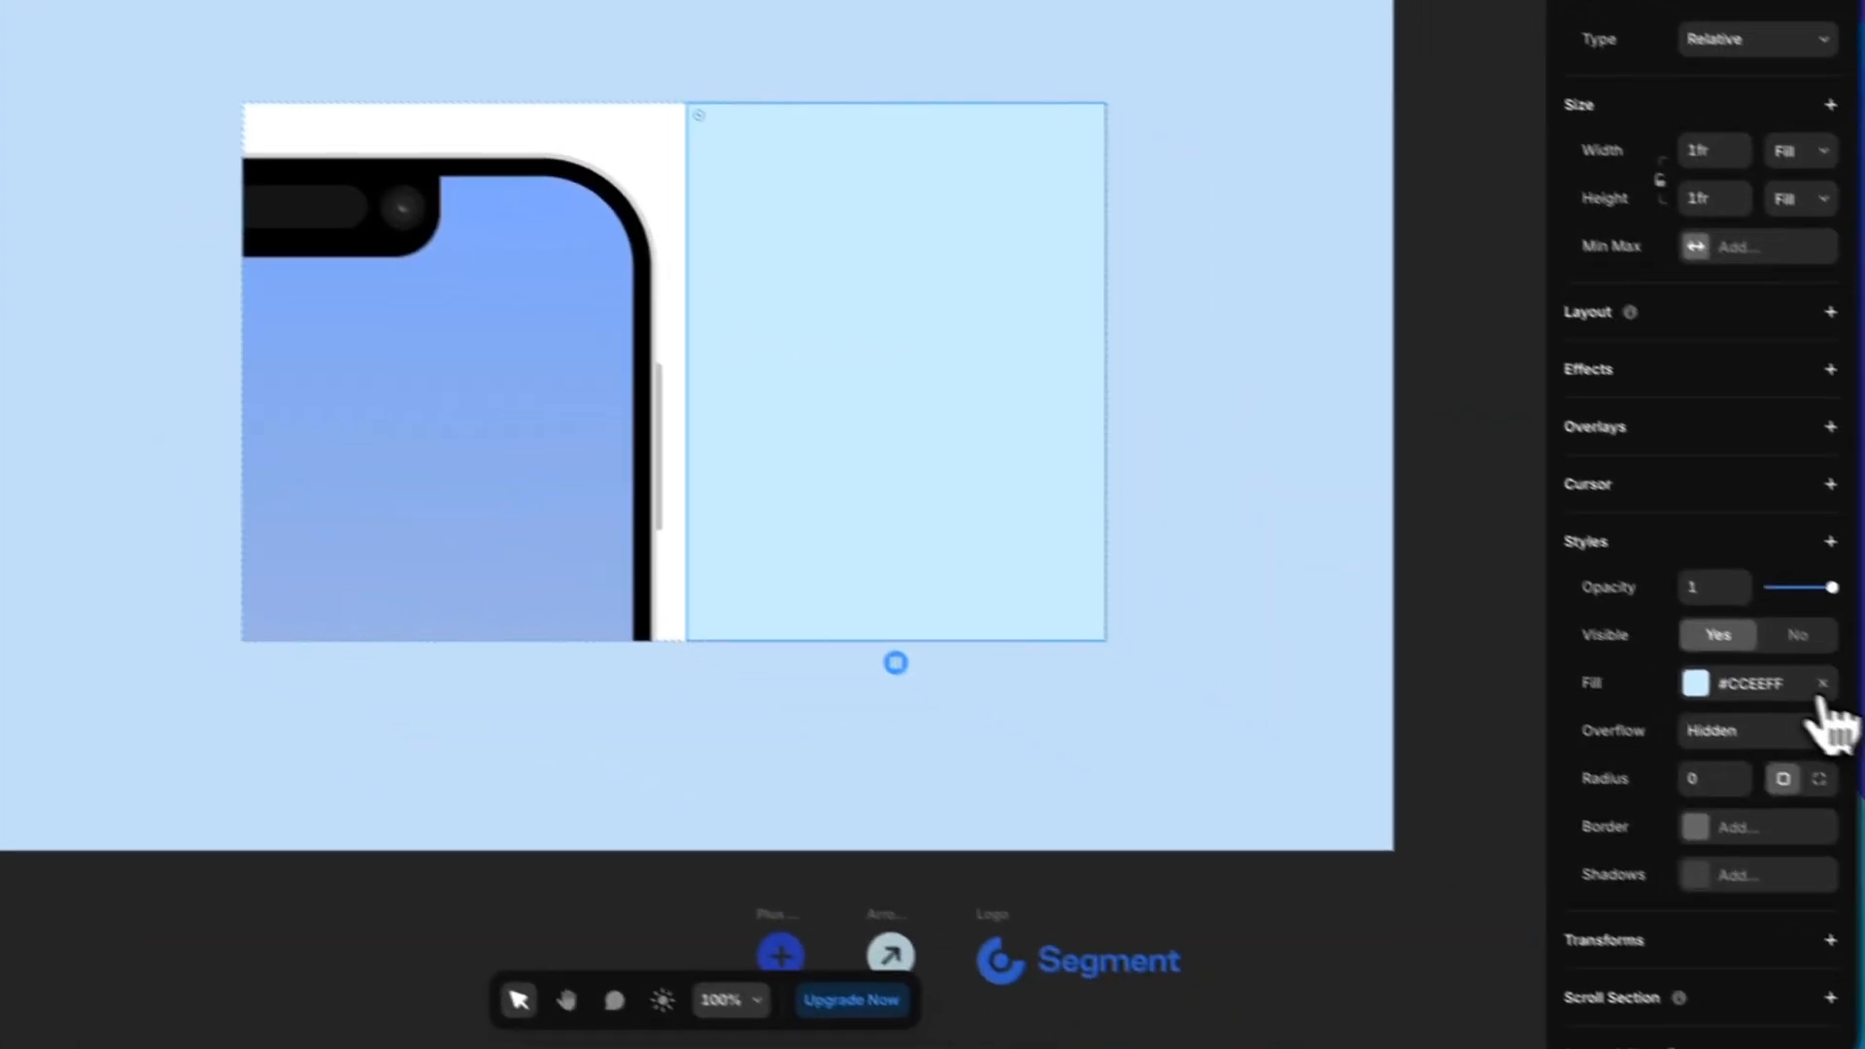
click(1781, 701)
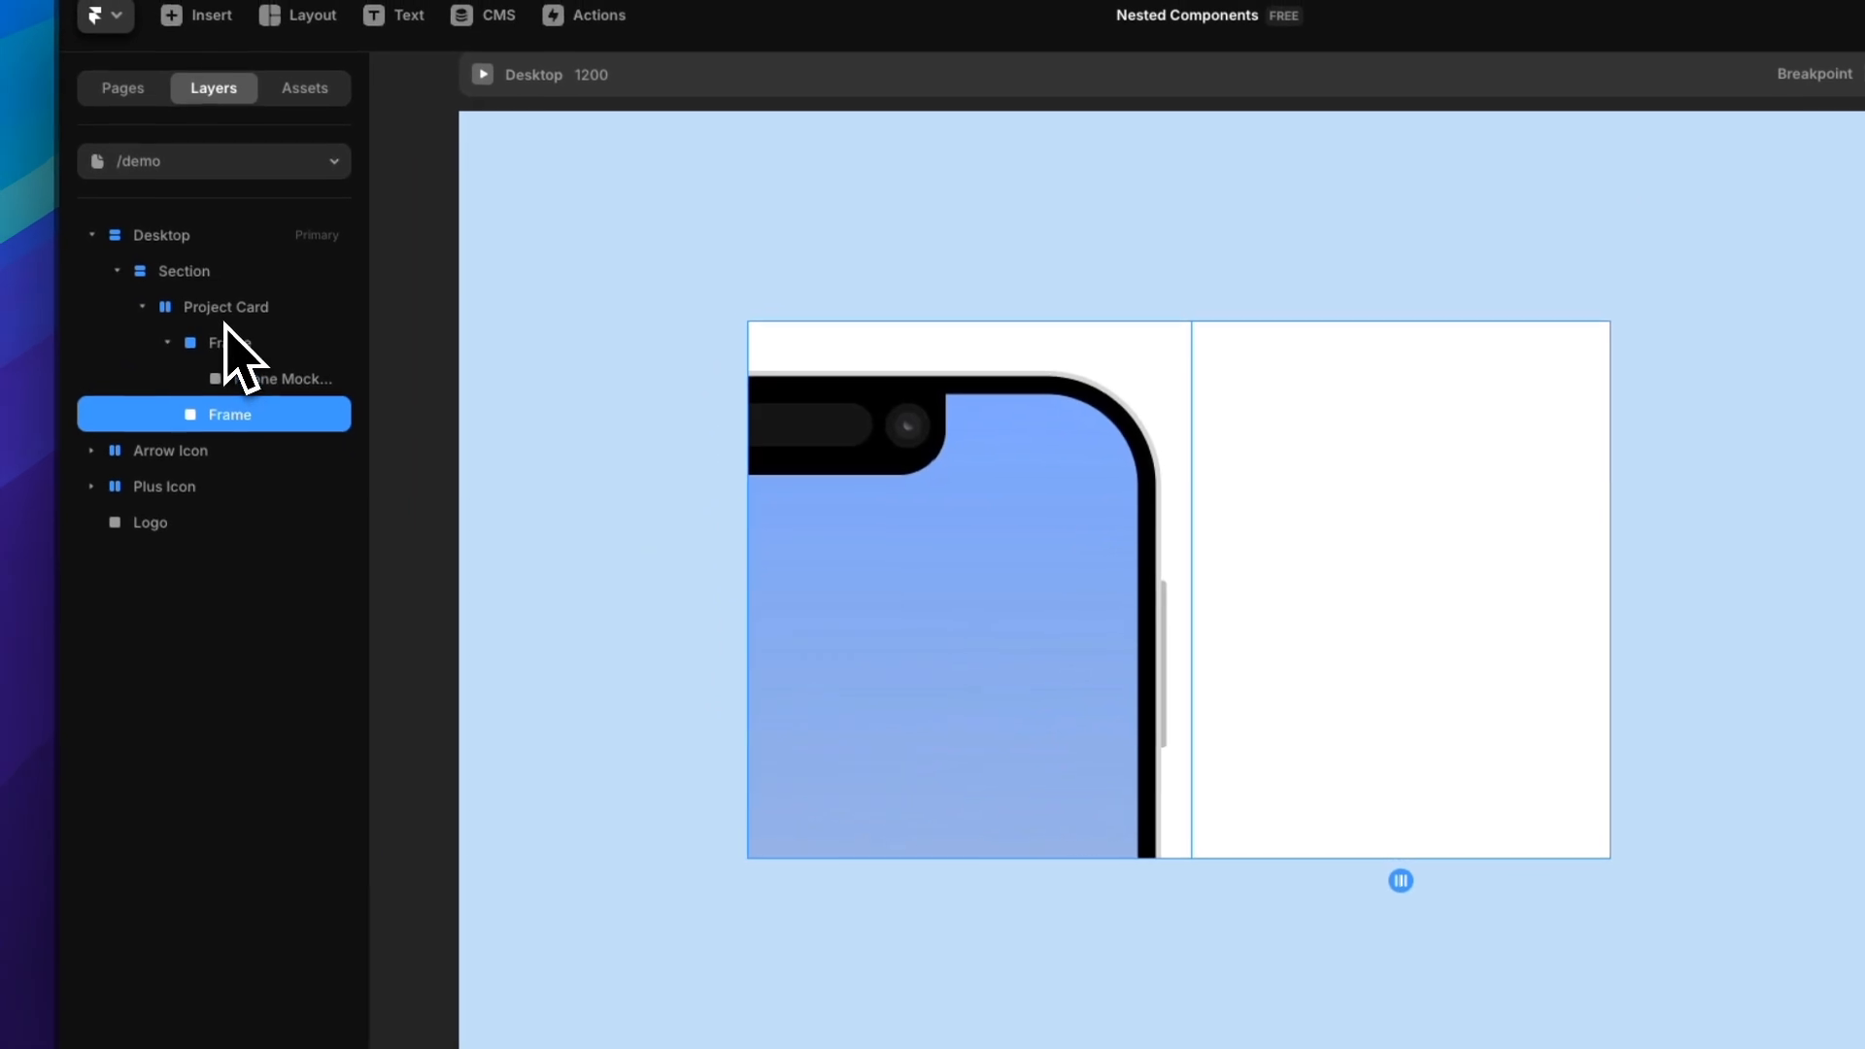
Round the corners of the Project Card stack
click(225, 316)
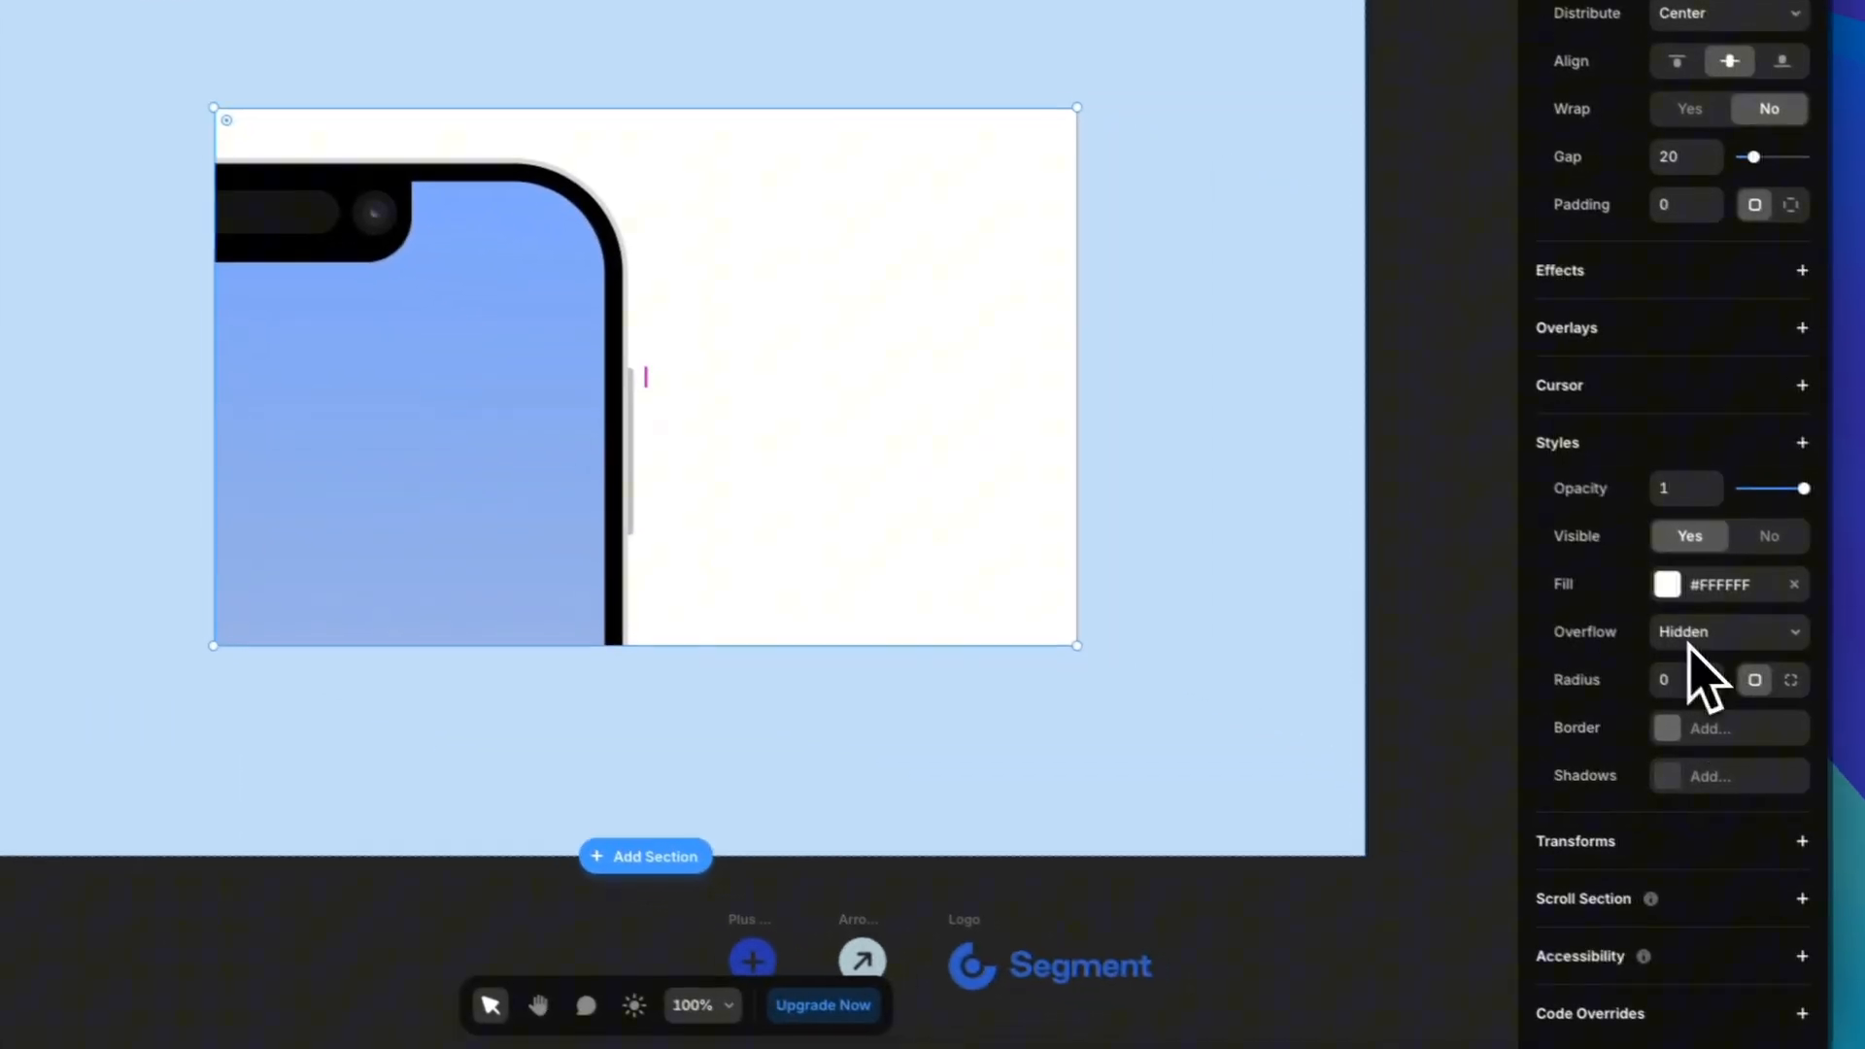
click(1644, 674)
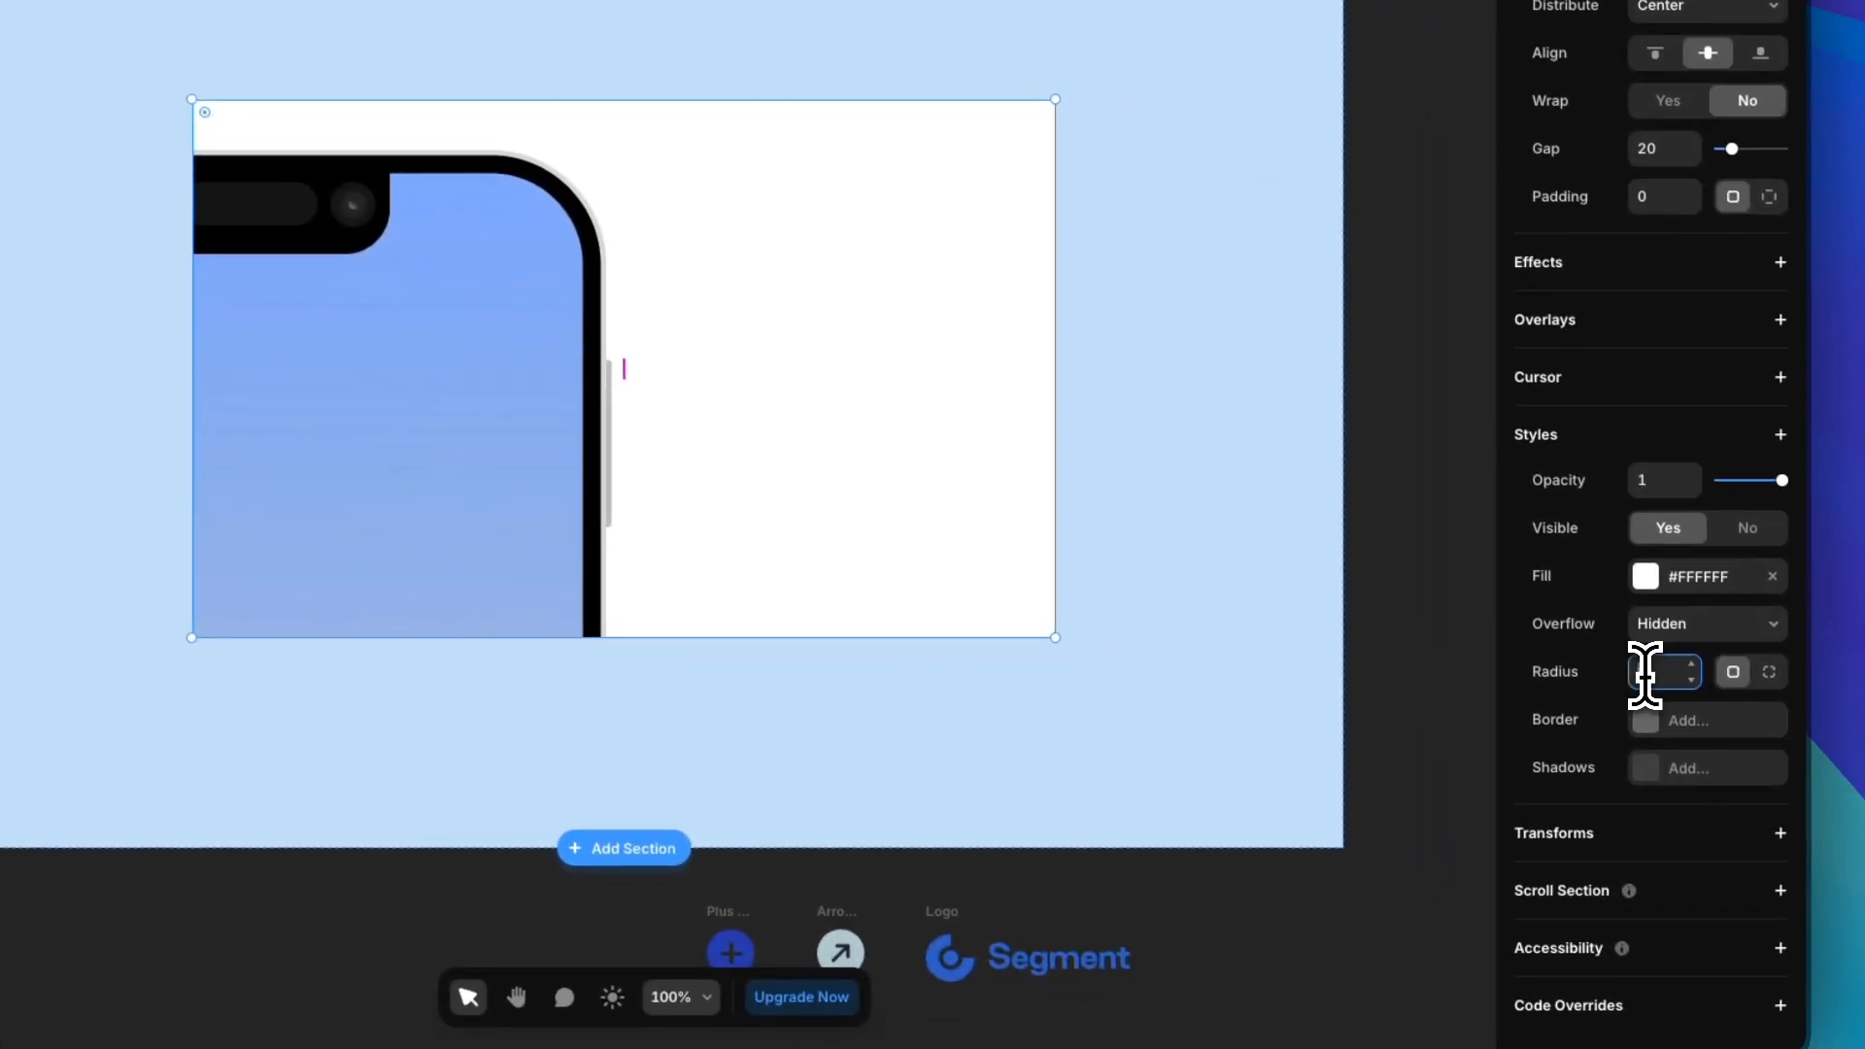
key(Return)
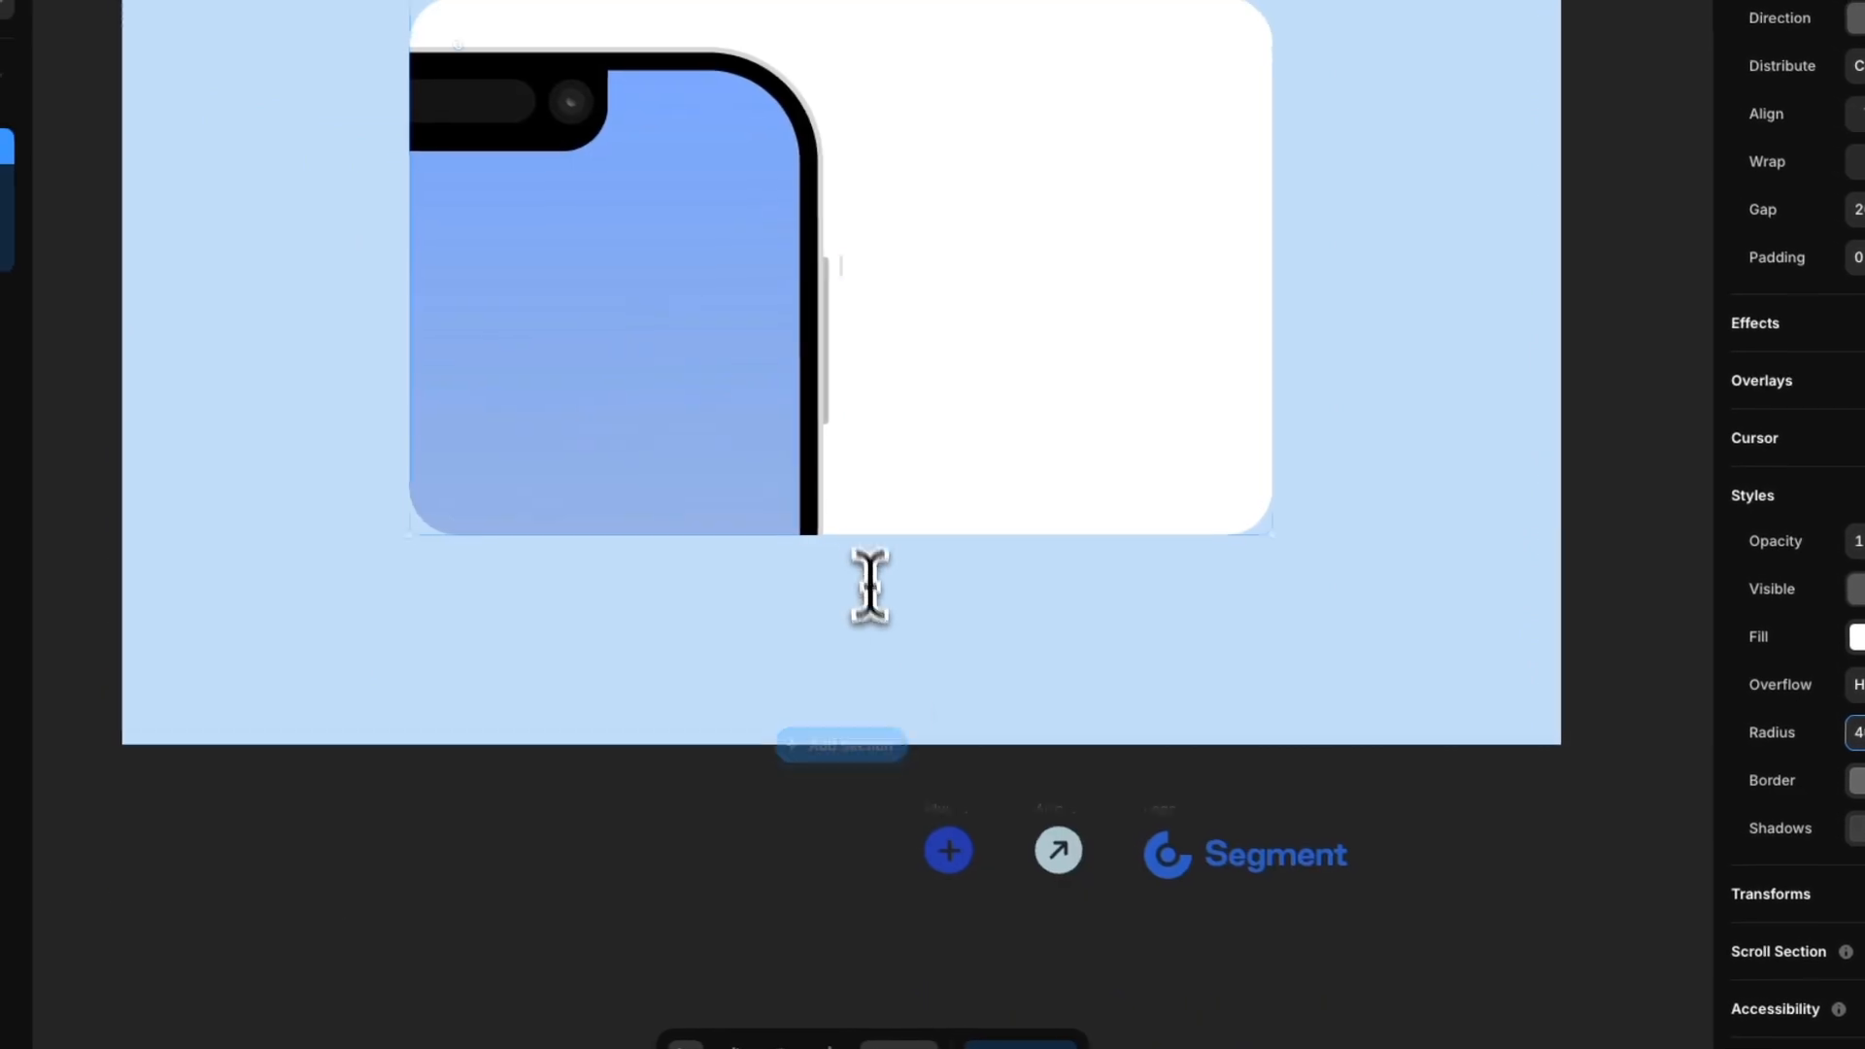
Place the Segment logo inside the card's empty second frame and centre it vertically
click(1200, 853)
drag(1171, 833, 993, 266)
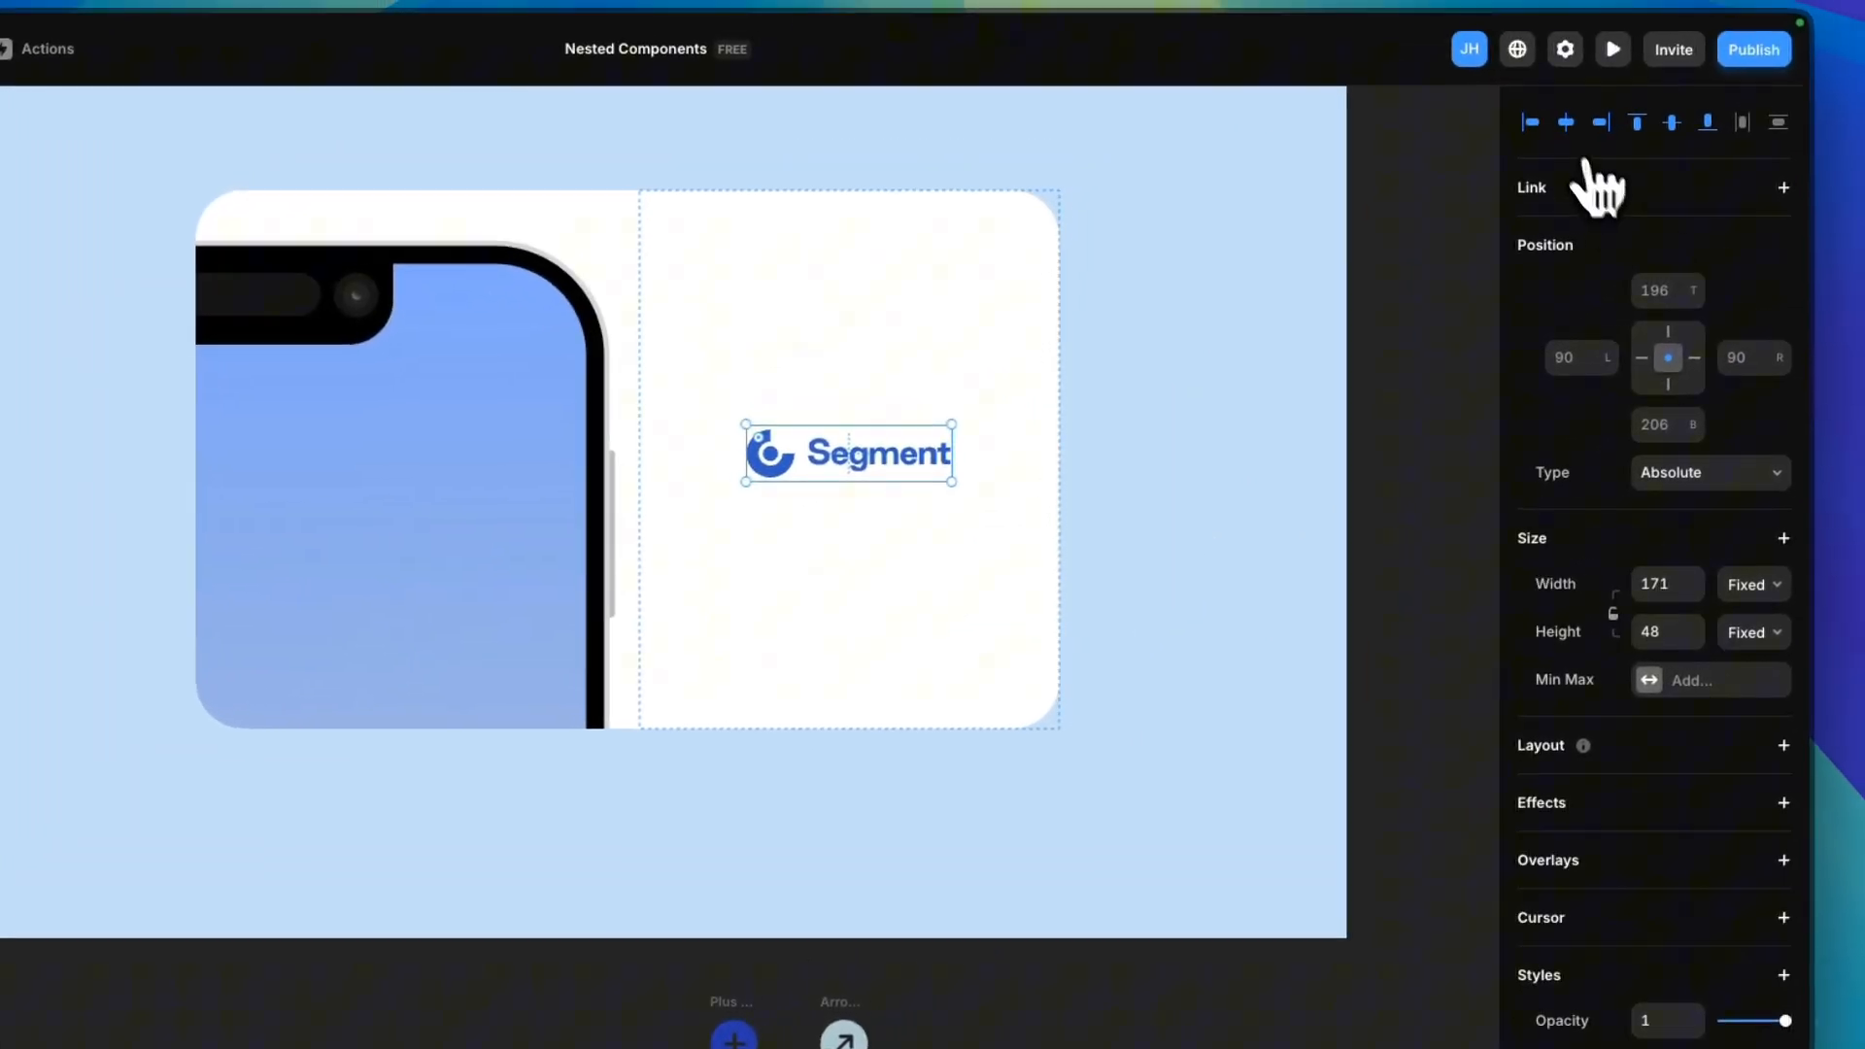
click(1672, 122)
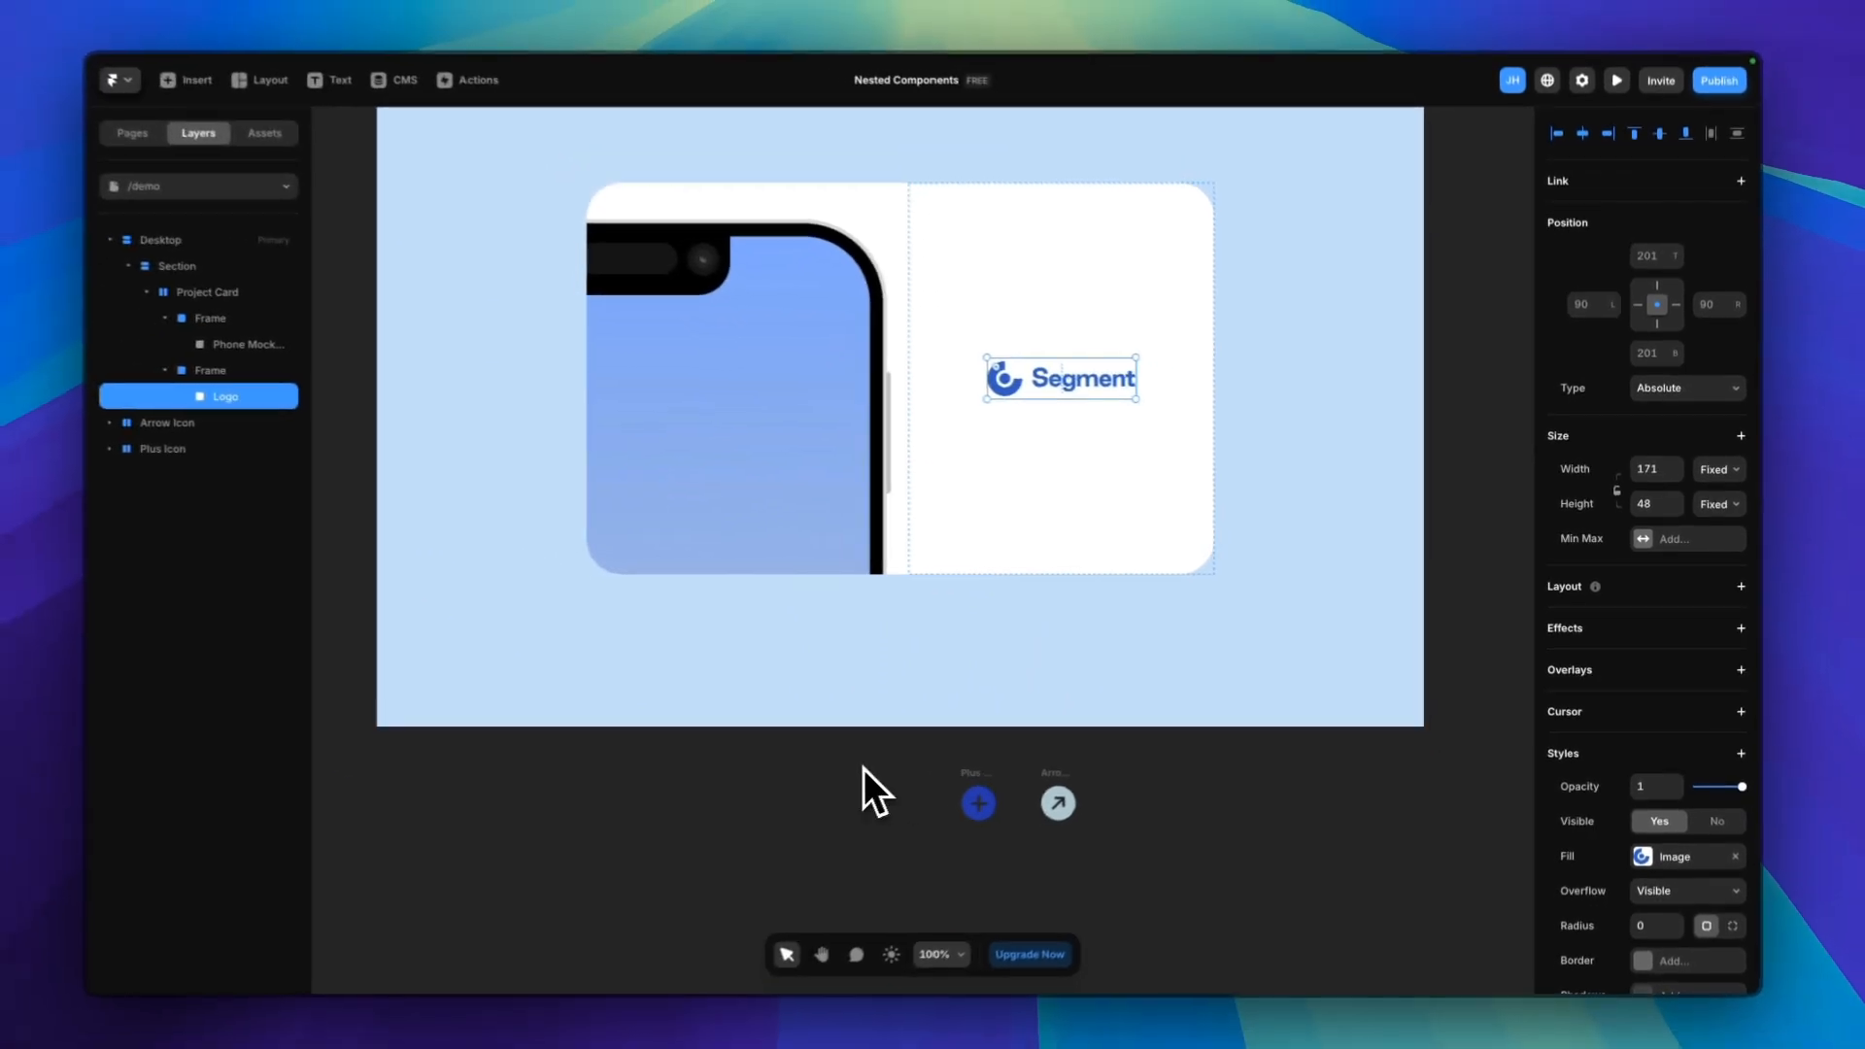
Nest the Arrow Icon and Plus Icon together inside the Project Card and set their position type to Absolute
click(639, 827)
click(164, 427)
shift+click(179, 451)
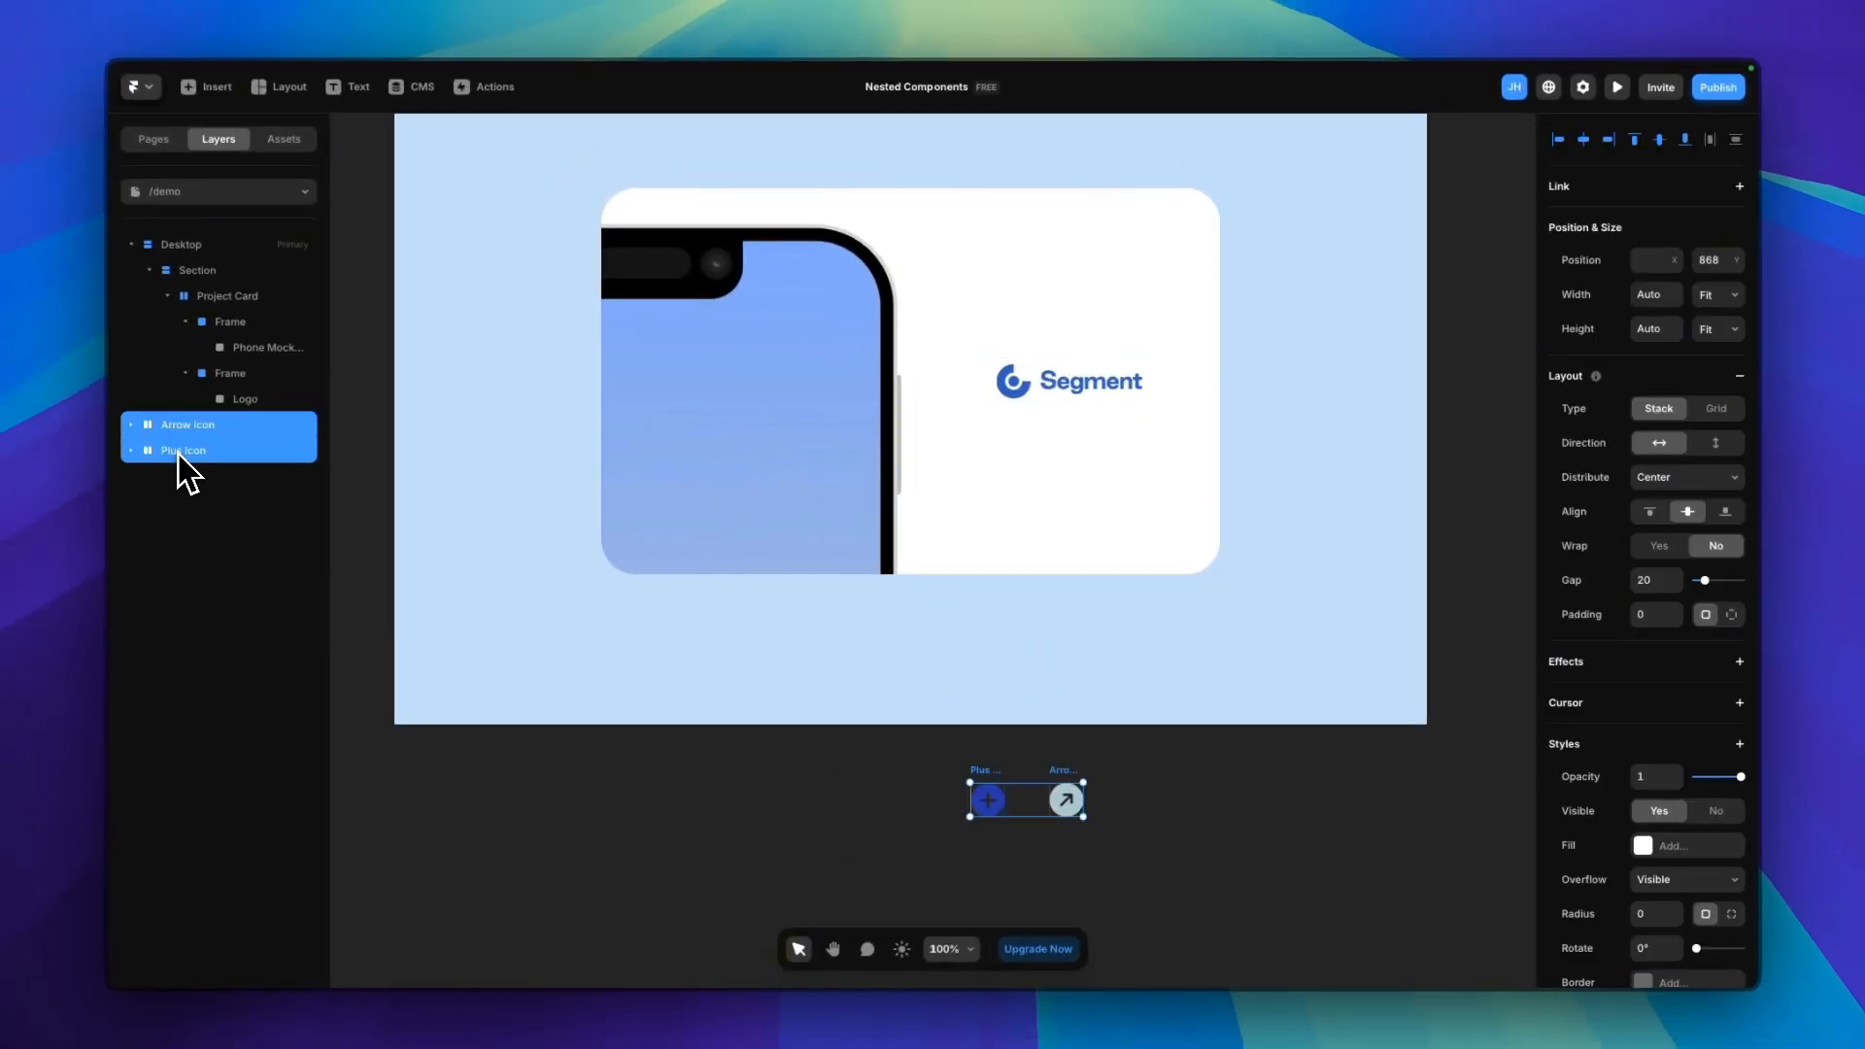
drag(204, 450, 219, 294)
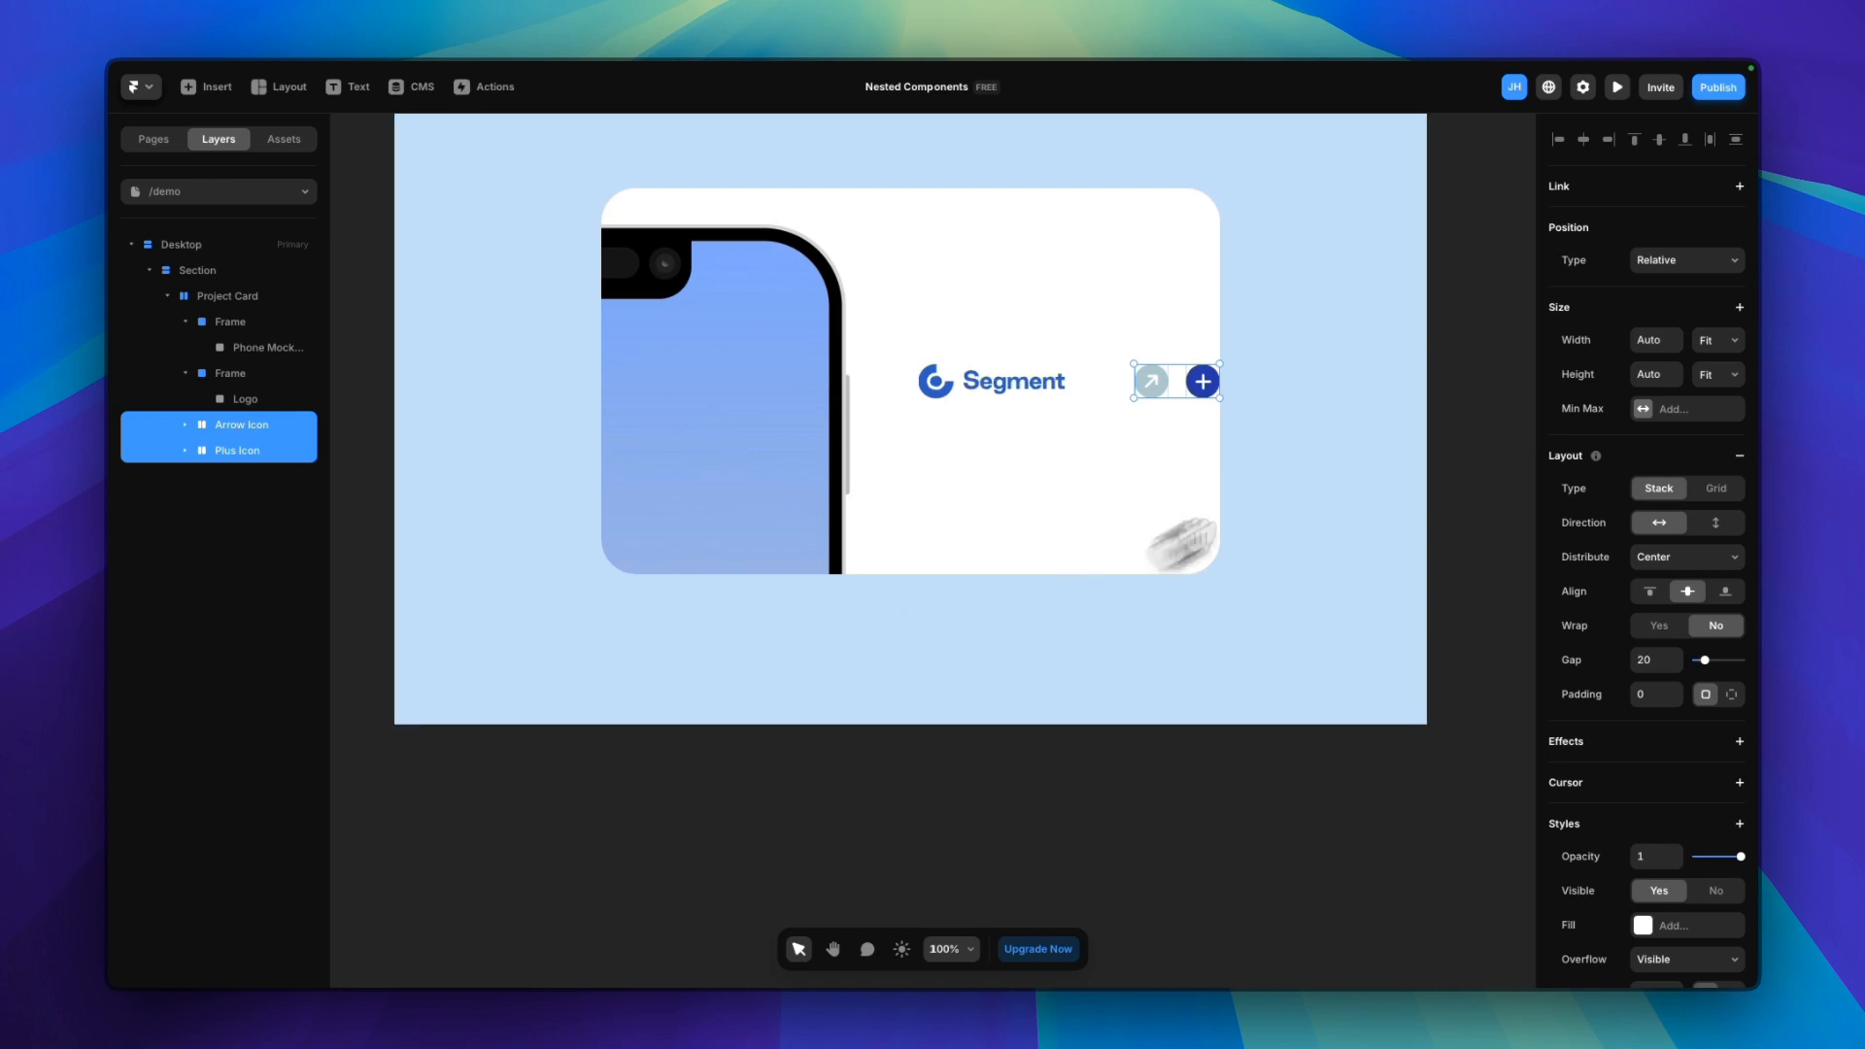
click(1656, 261)
click(1653, 251)
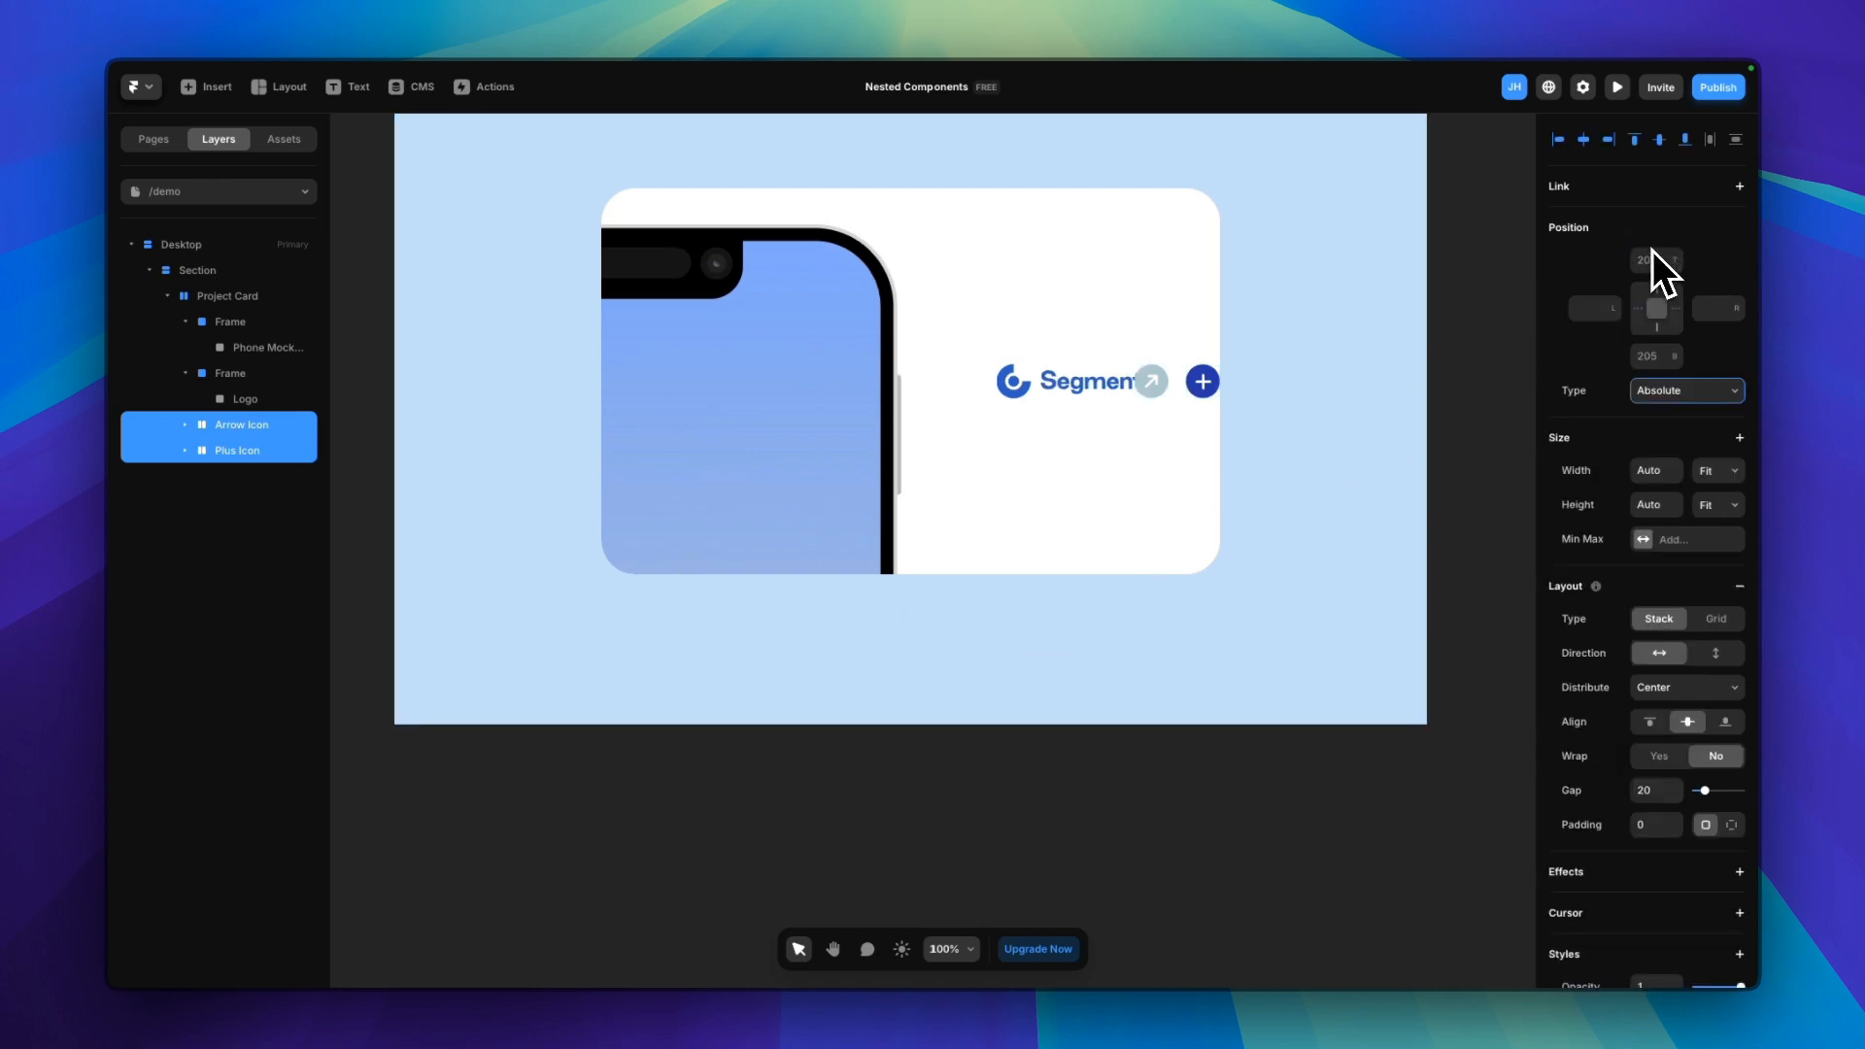
Position the Arrow Icon 24 from the card's top edge and 24 from its right edge
click(254, 427)
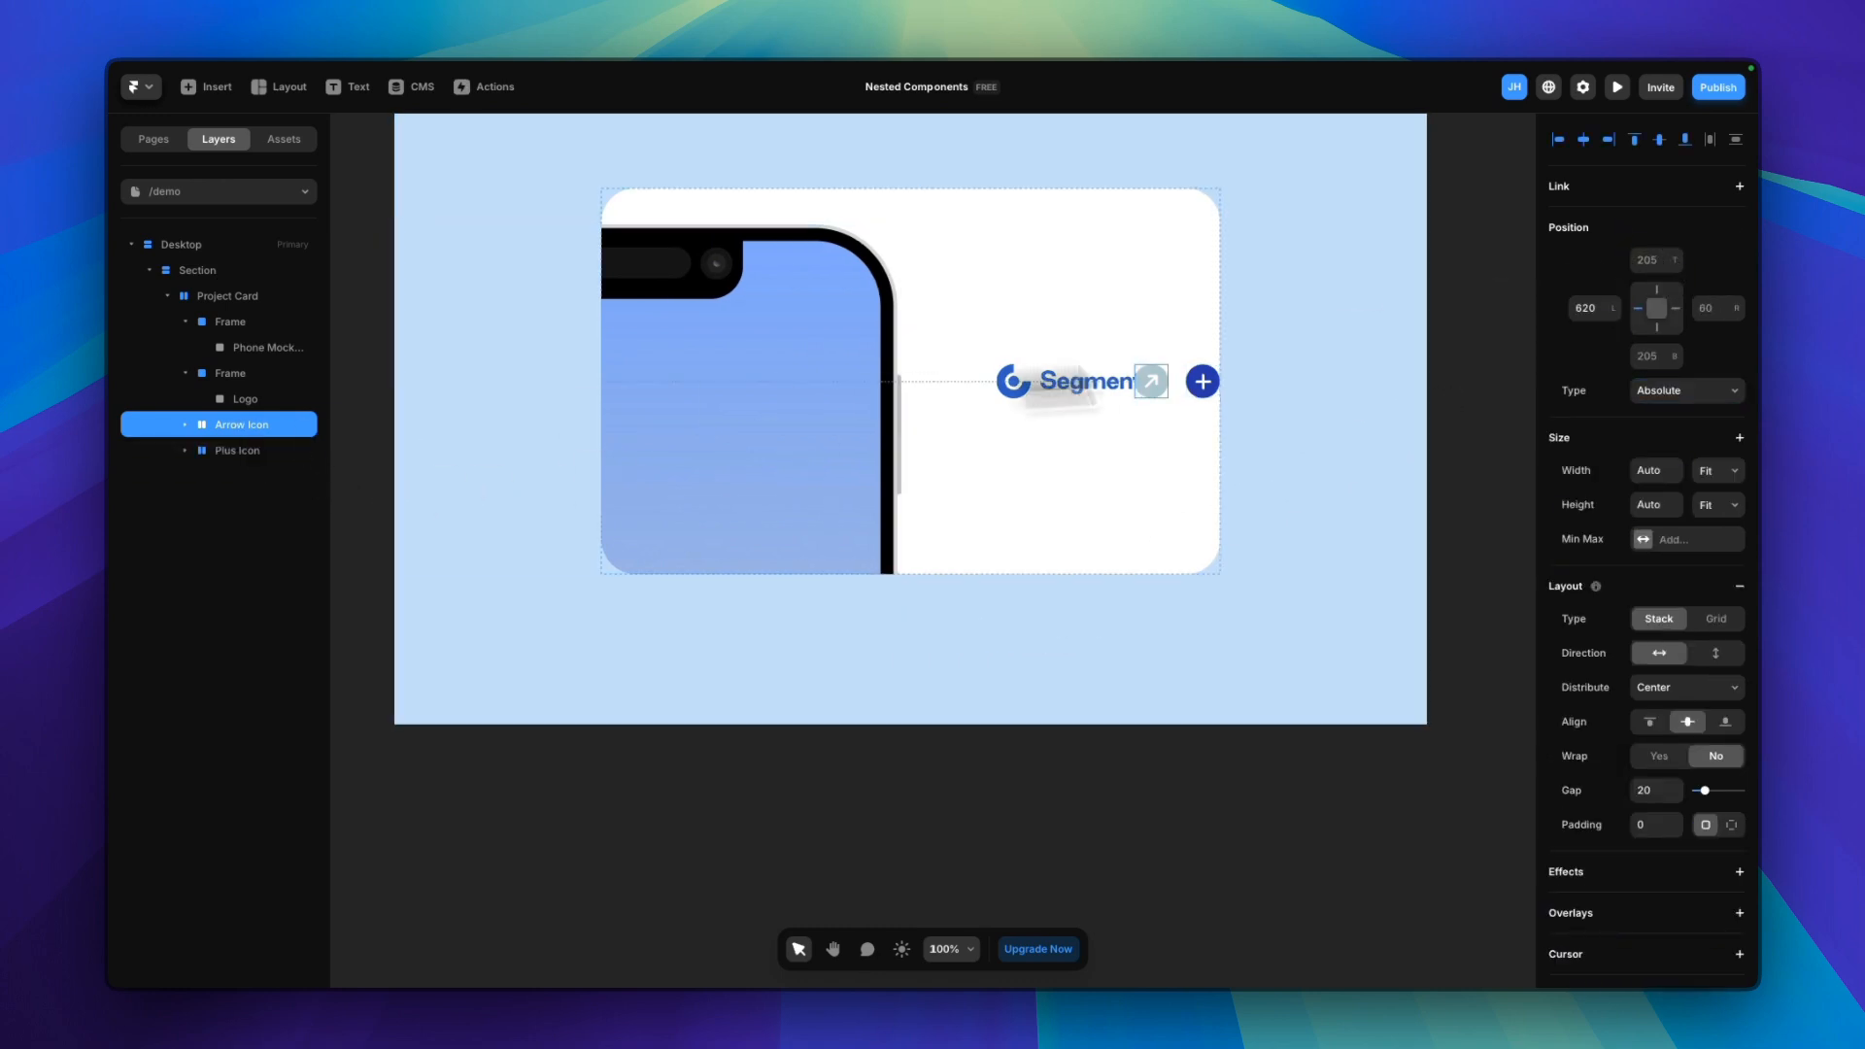
click(1648, 259)
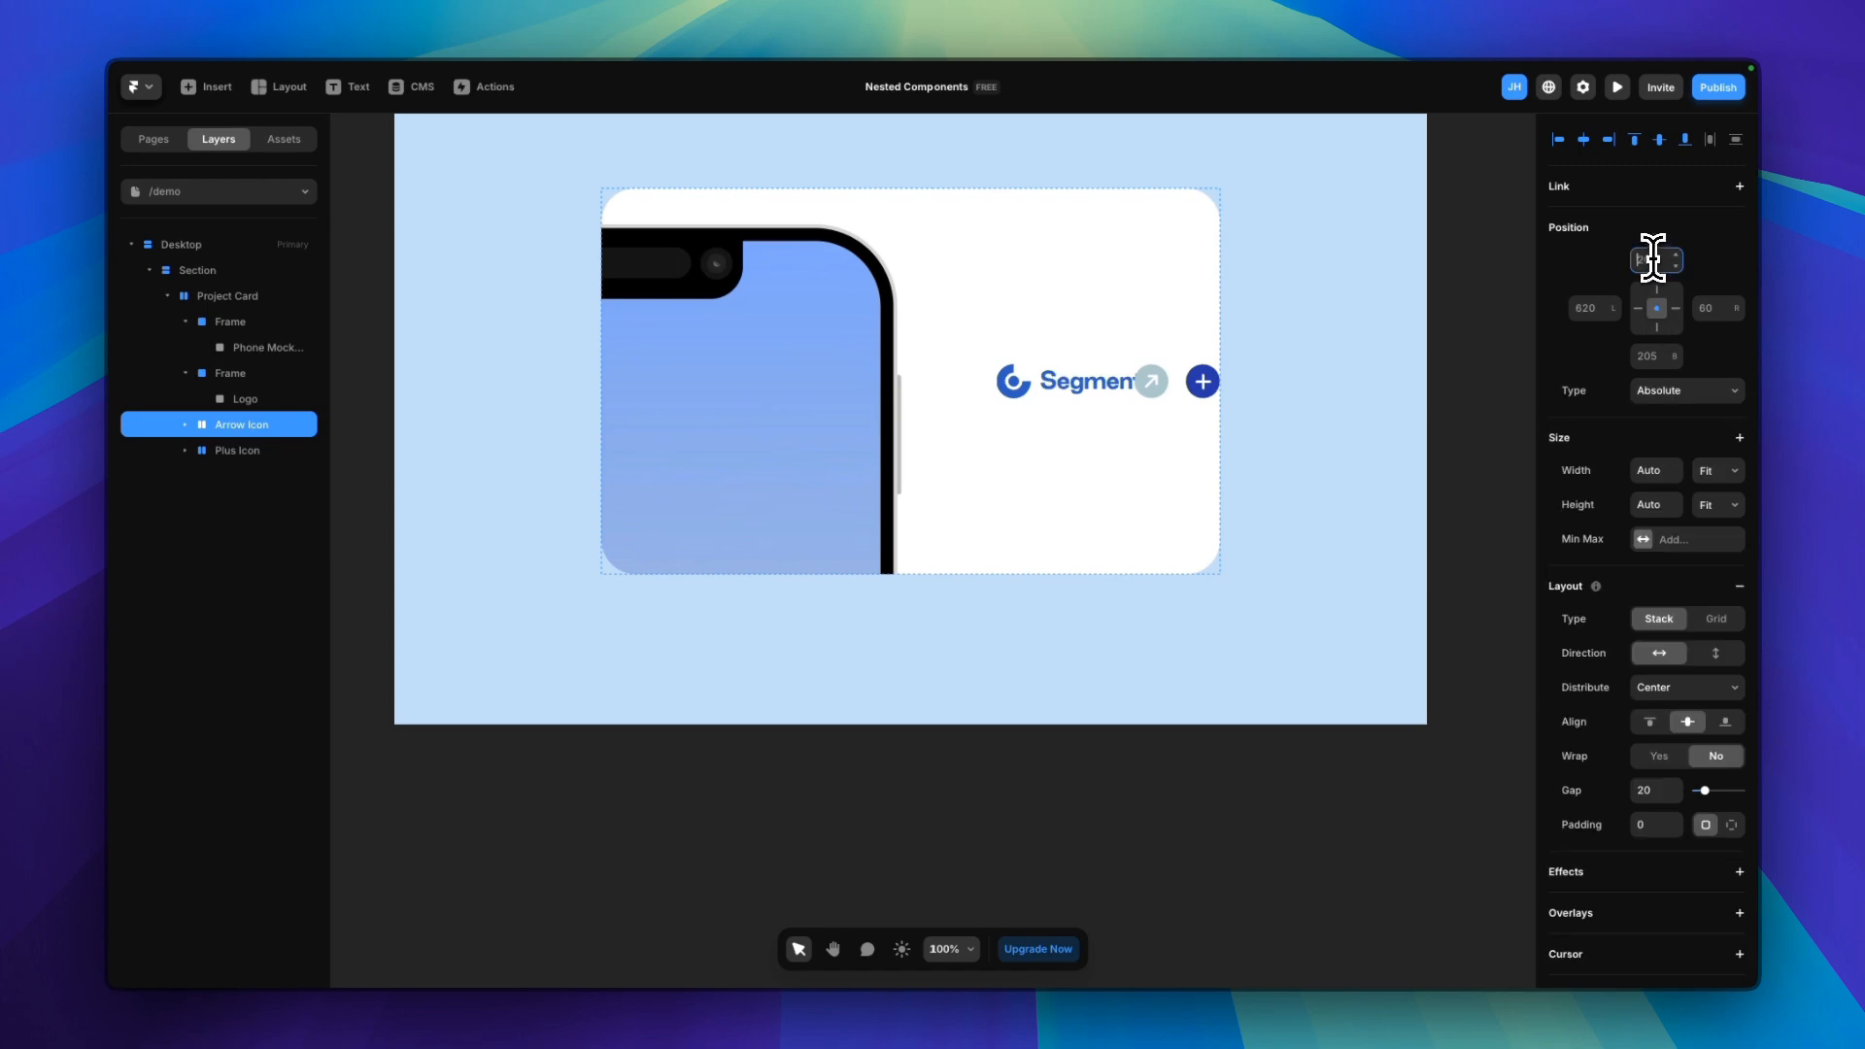
text(24)
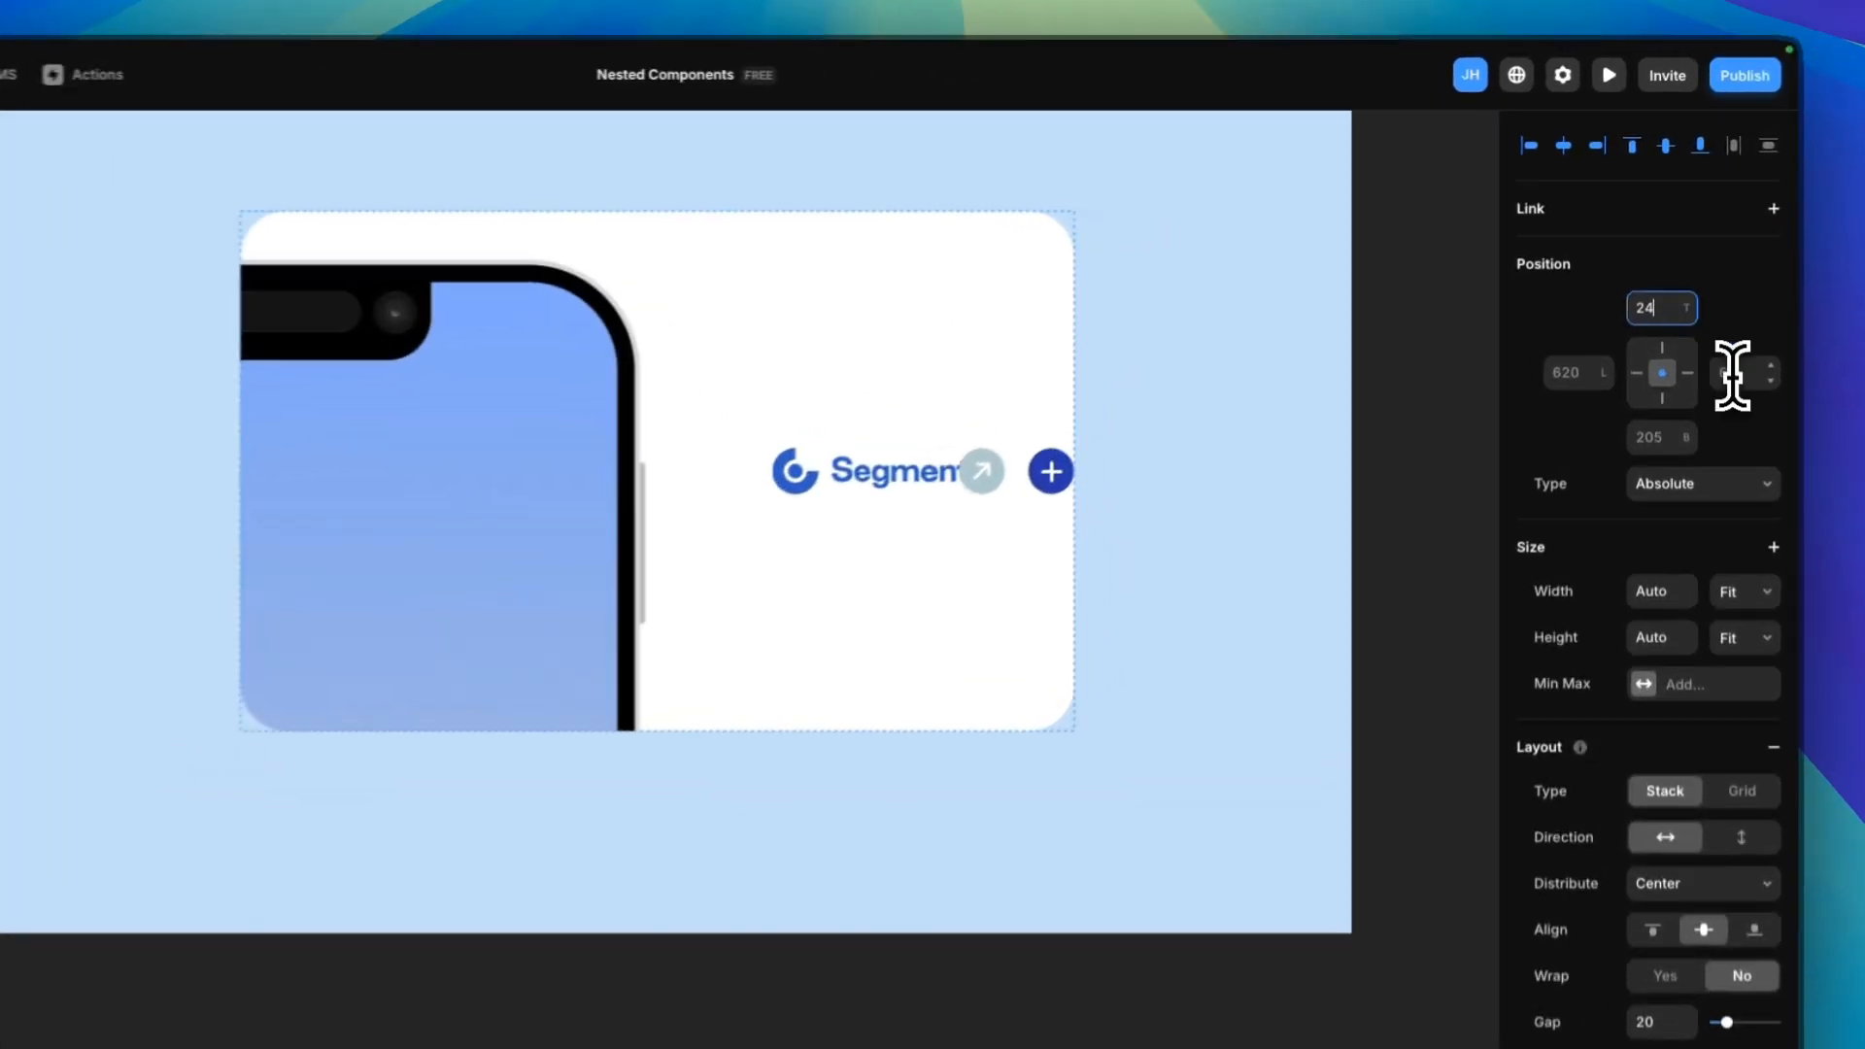
click(1732, 377)
text(24)
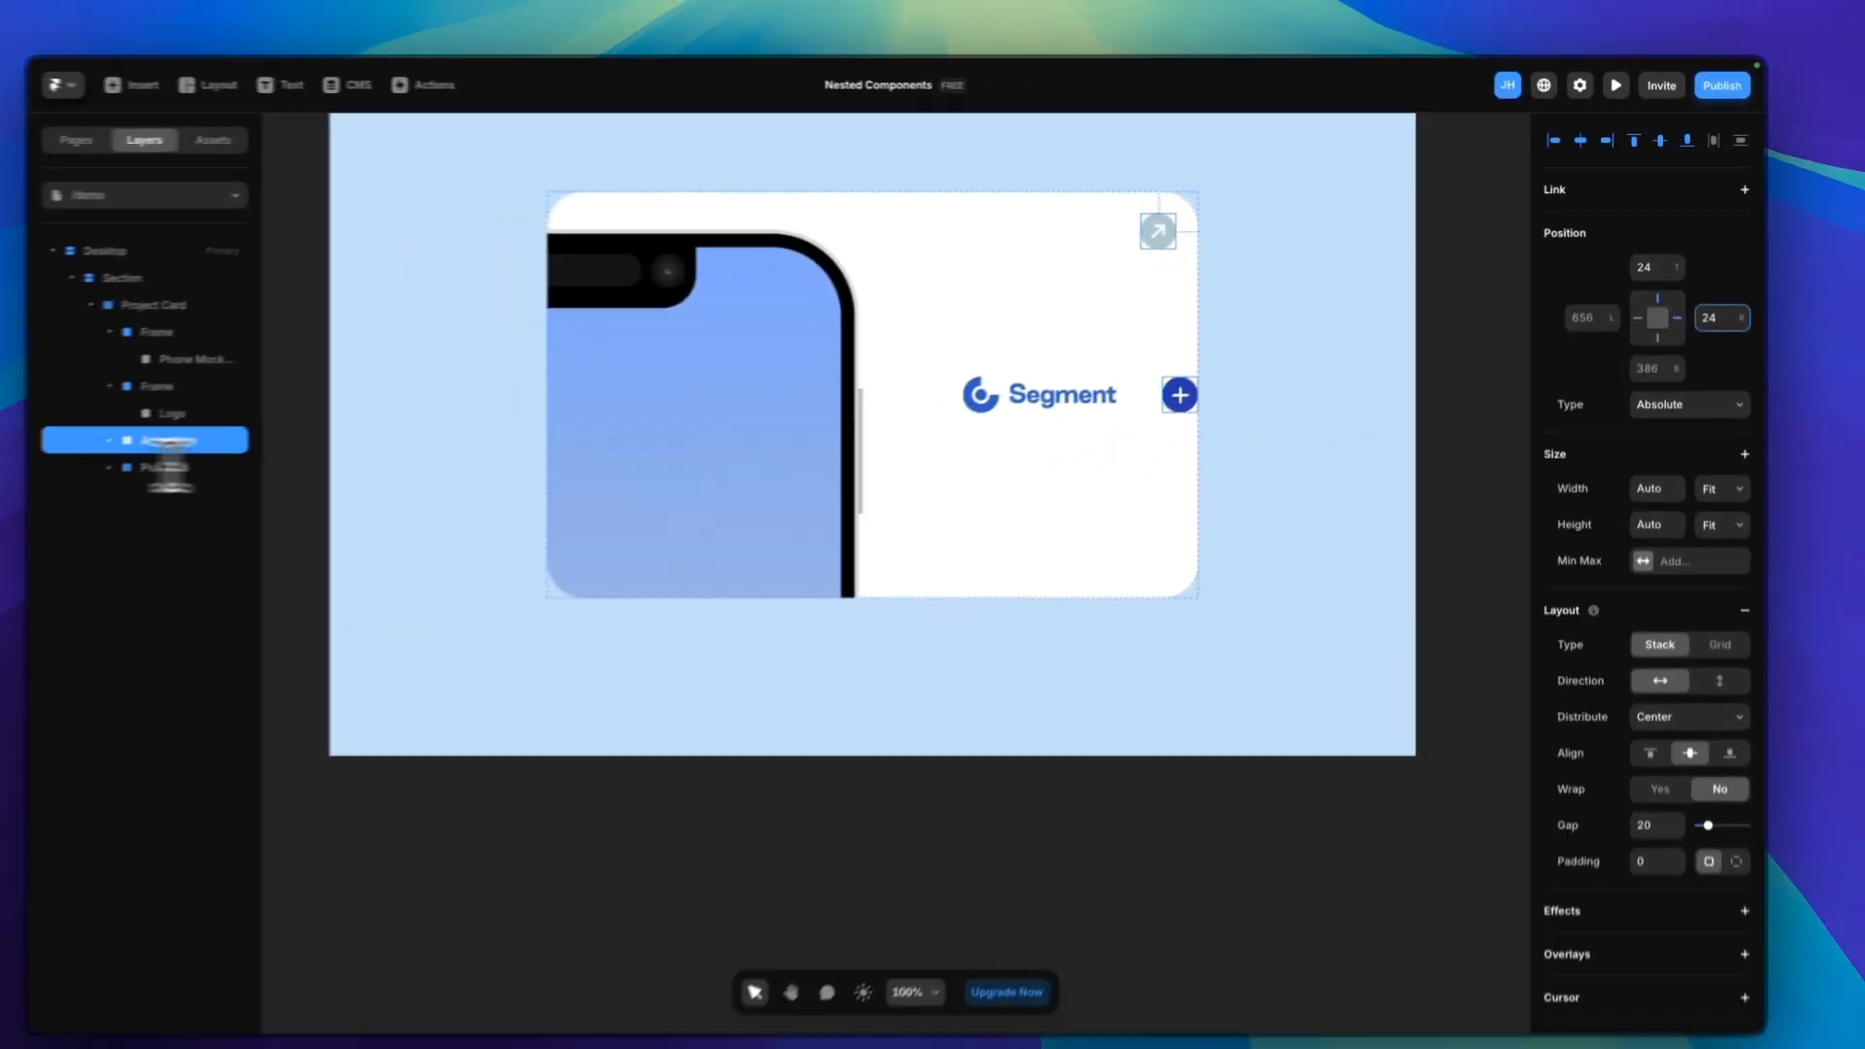
Centre the Plus Icon horizontally within the Project Card
click(214, 455)
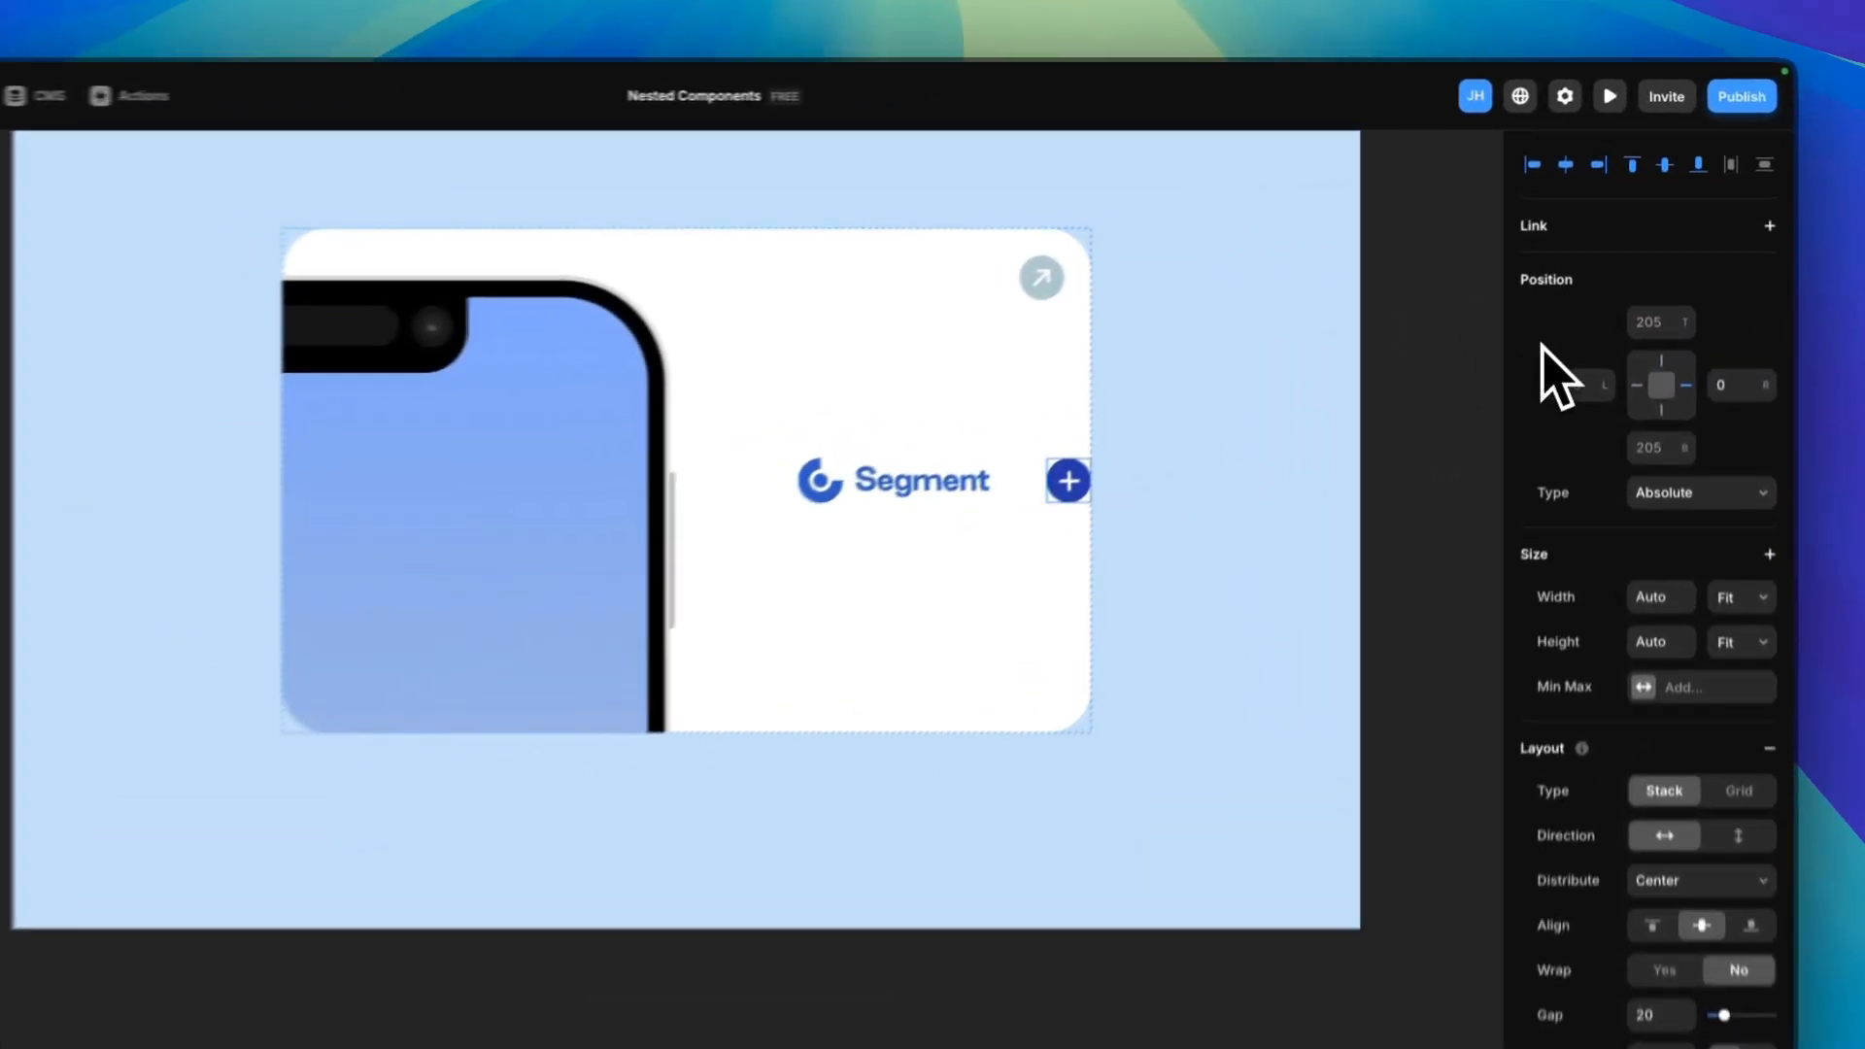
click(1566, 164)
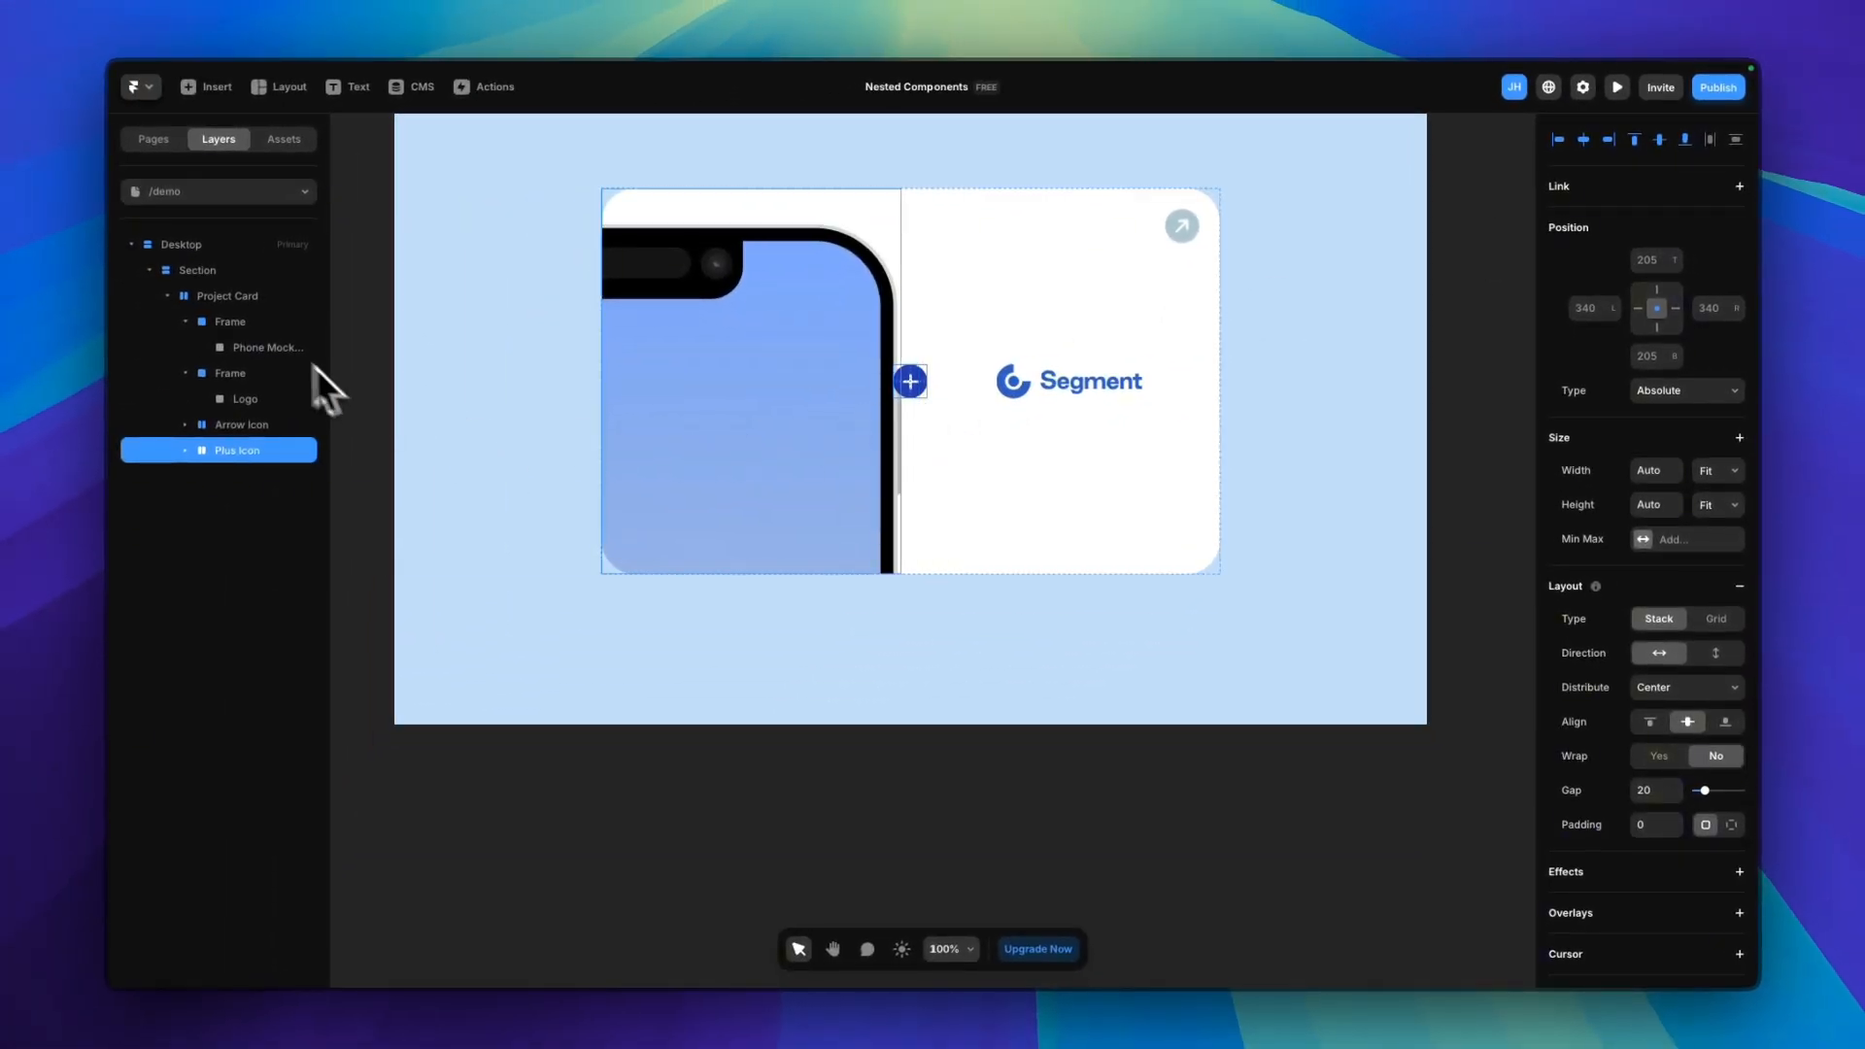
click(236, 322)
click(233, 374)
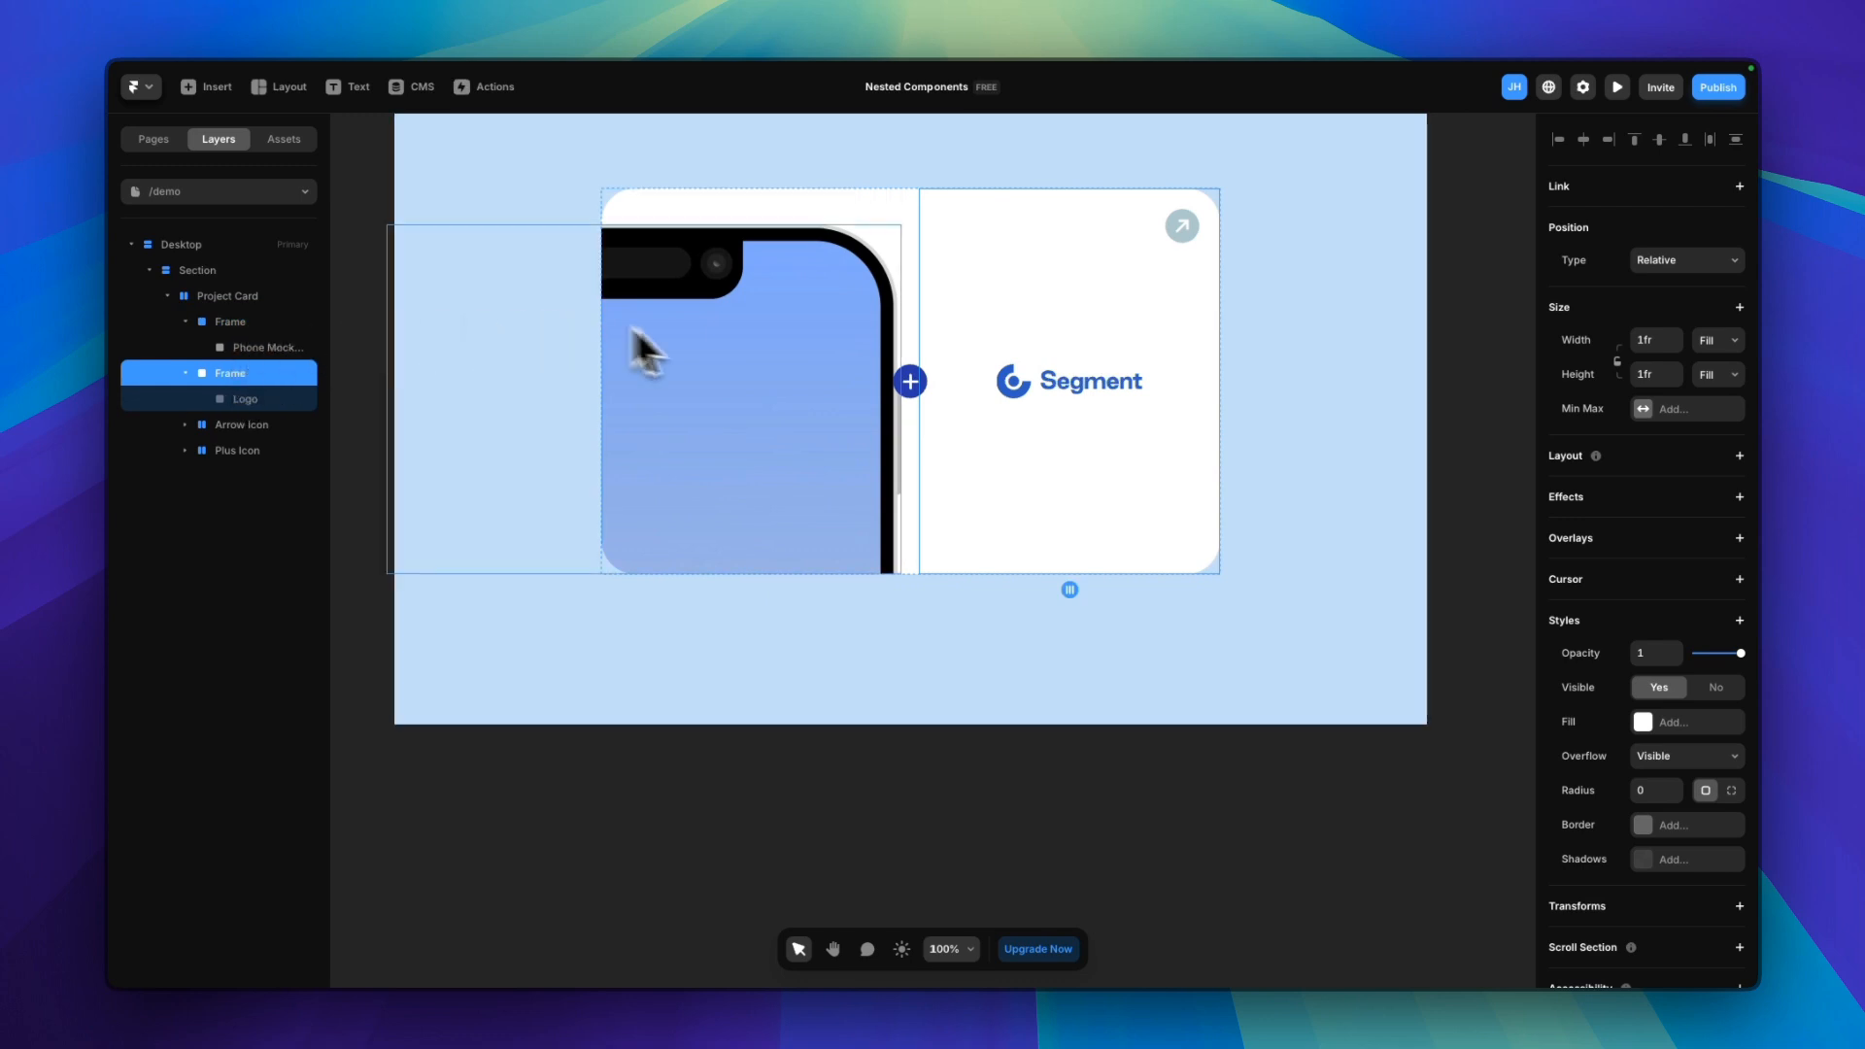
click(230, 322)
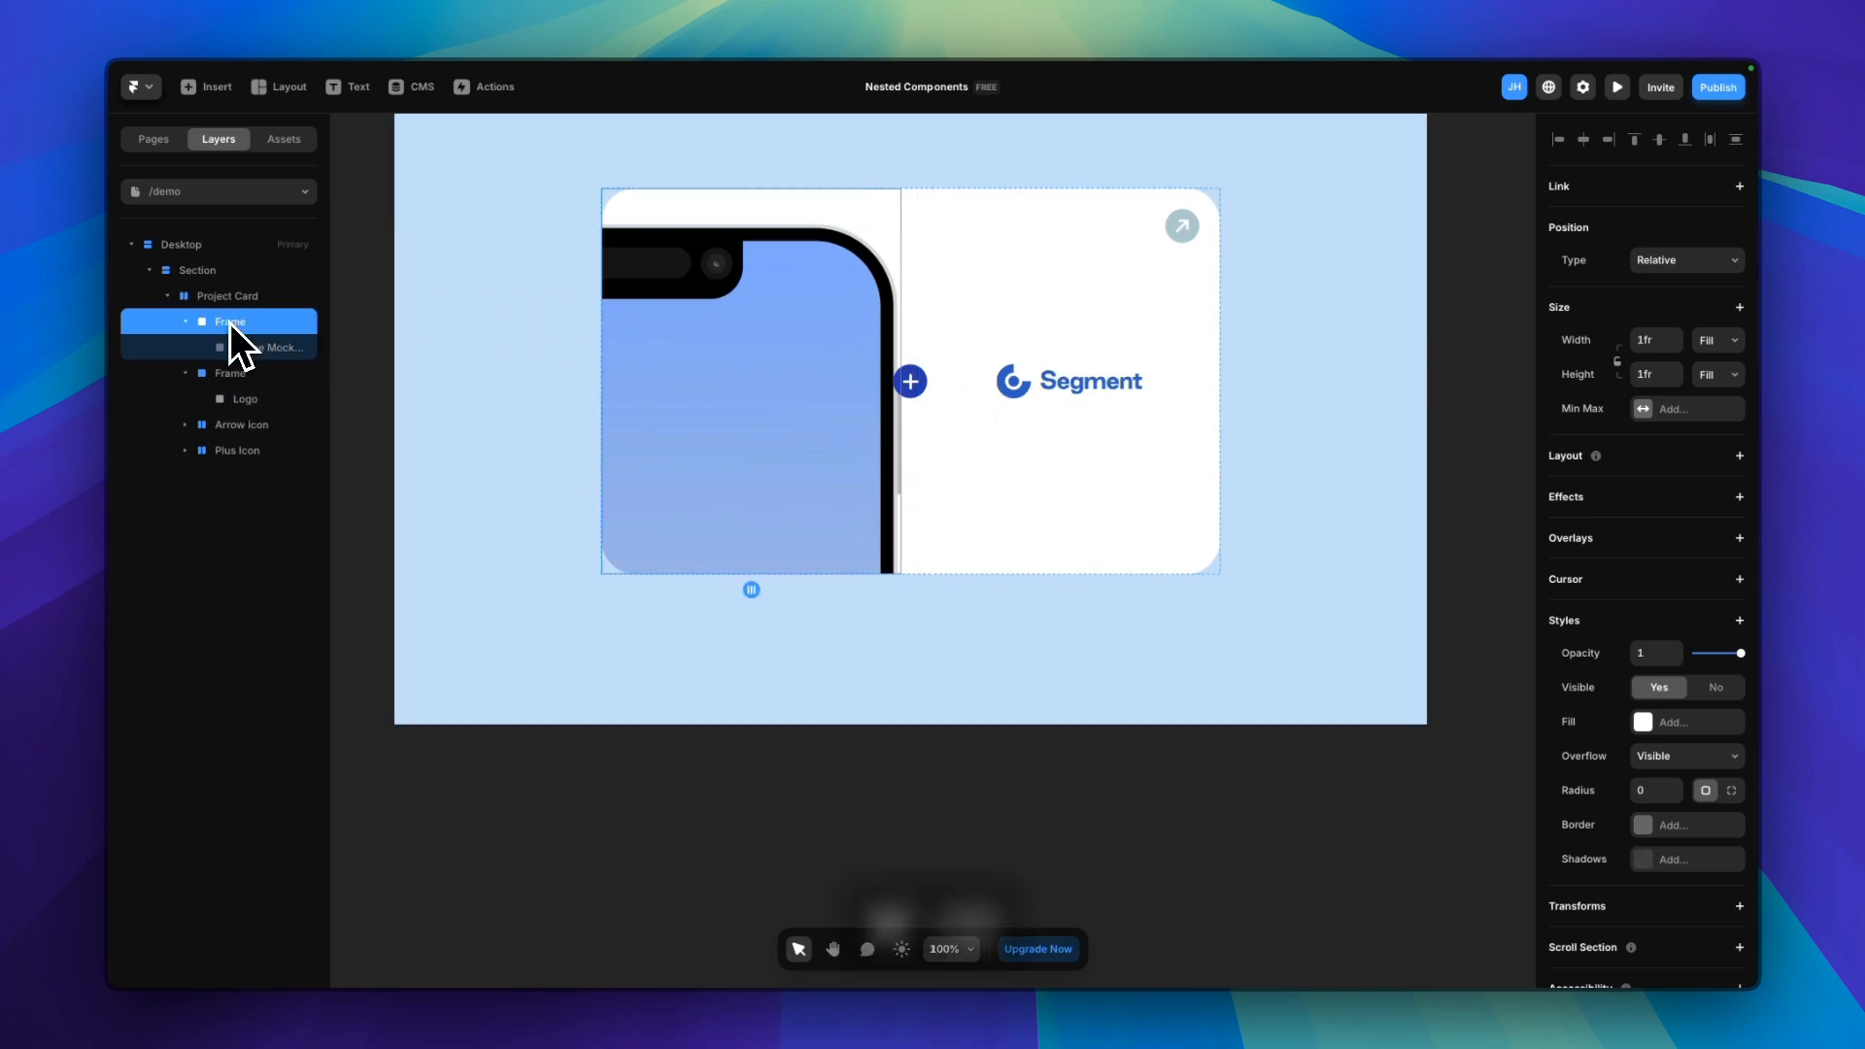
key(super+BackSpace)
key(super+z)
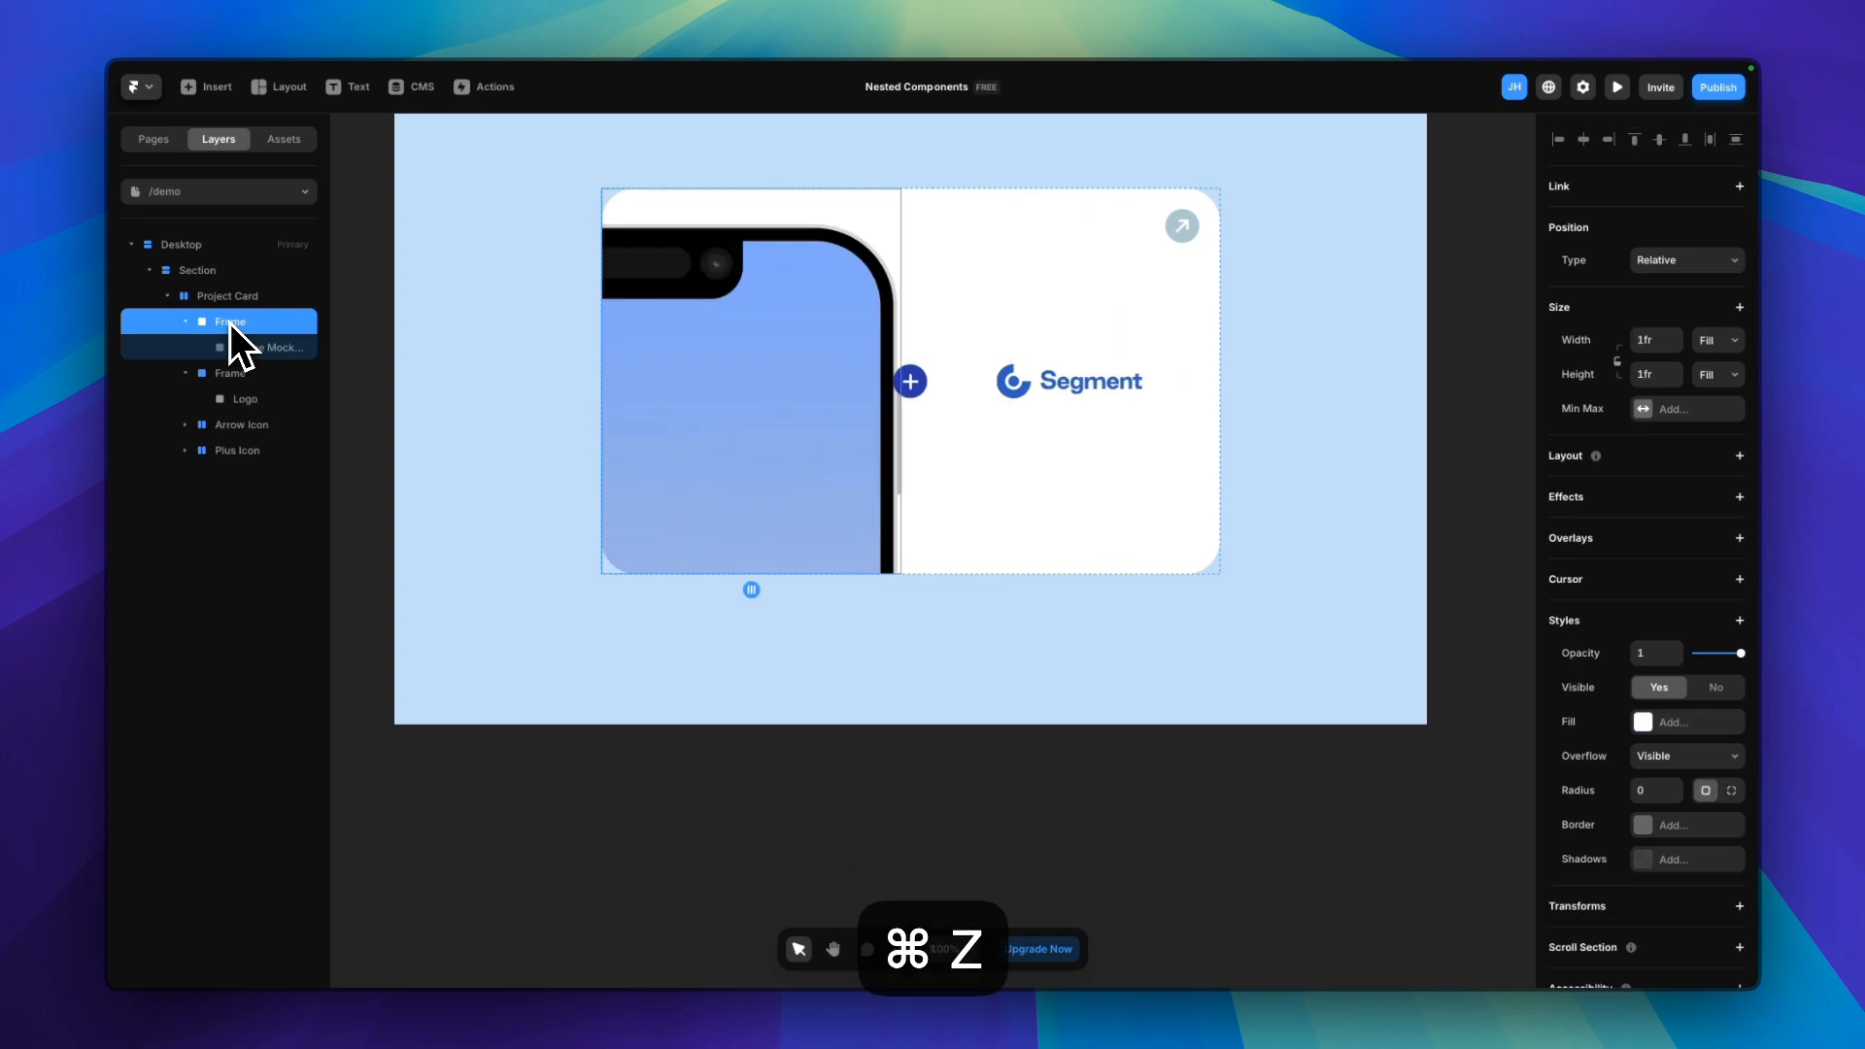
Rename the card's first frame as Image and the frame holding the logo as Logo
double_click(233, 325)
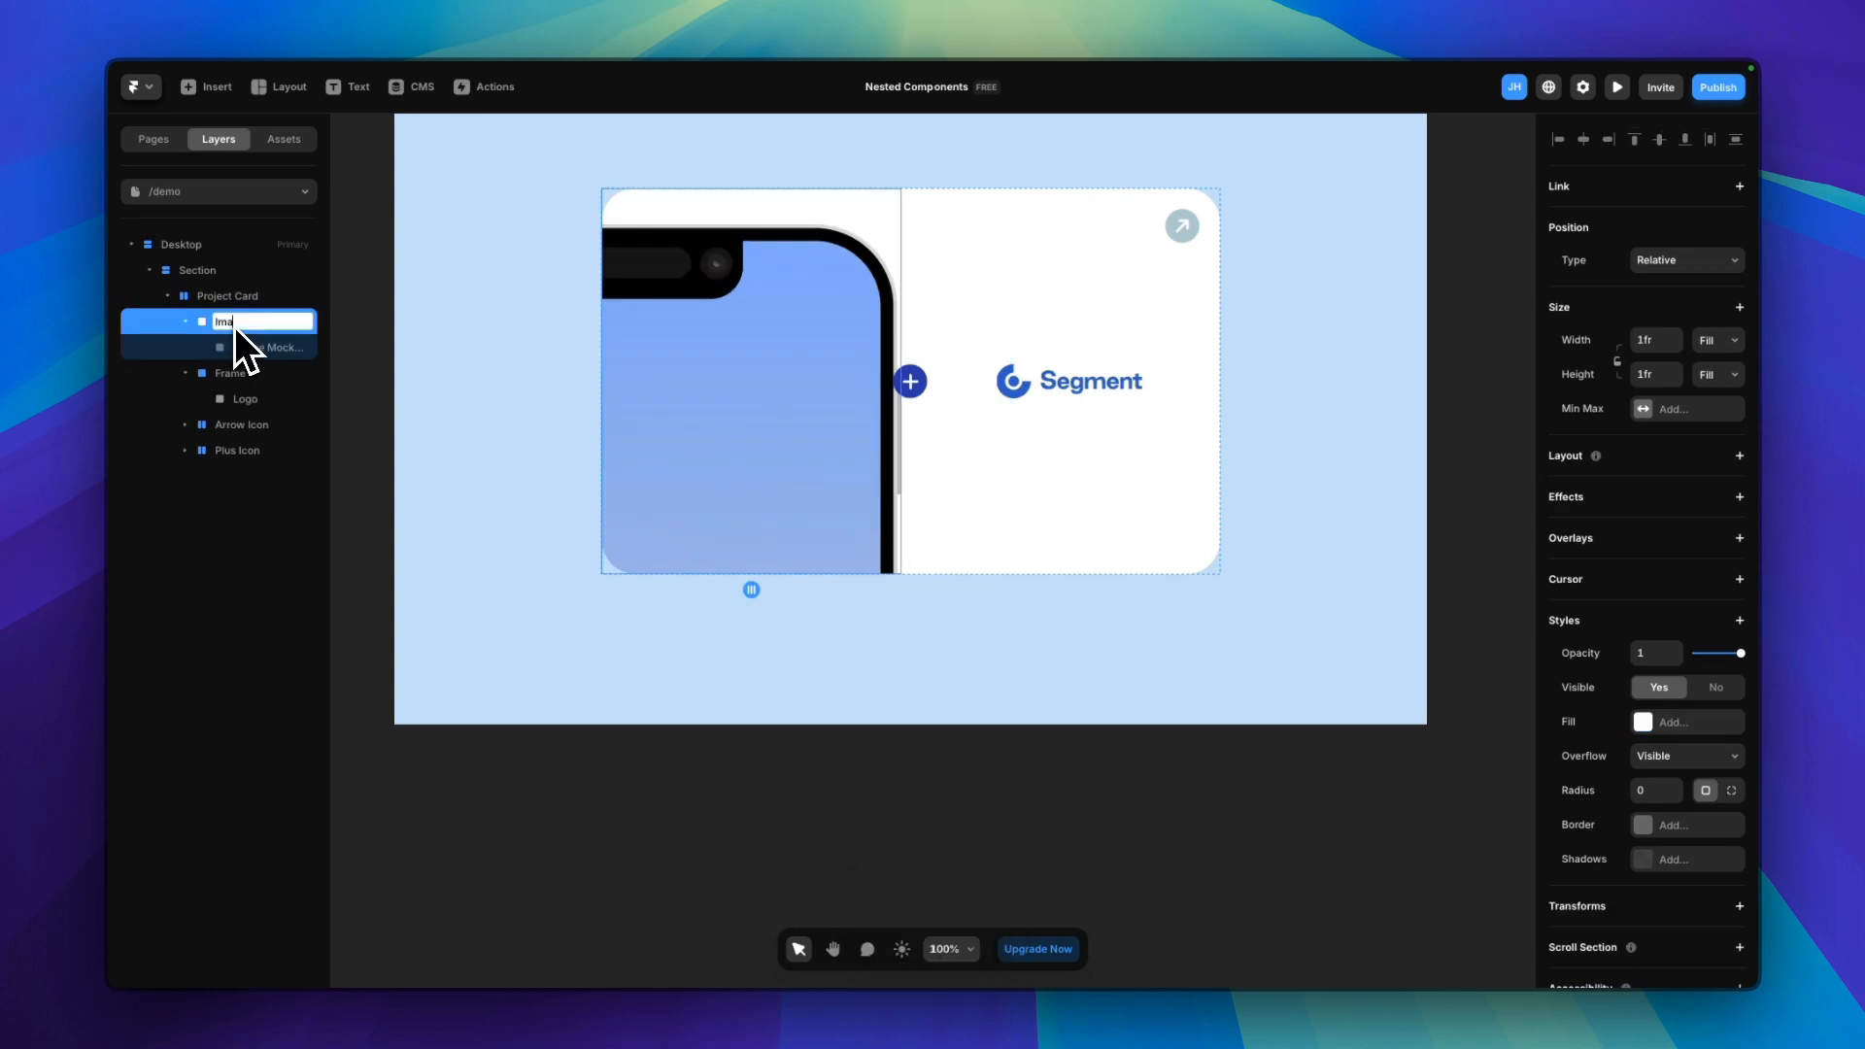
text(Image)
click(244, 375)
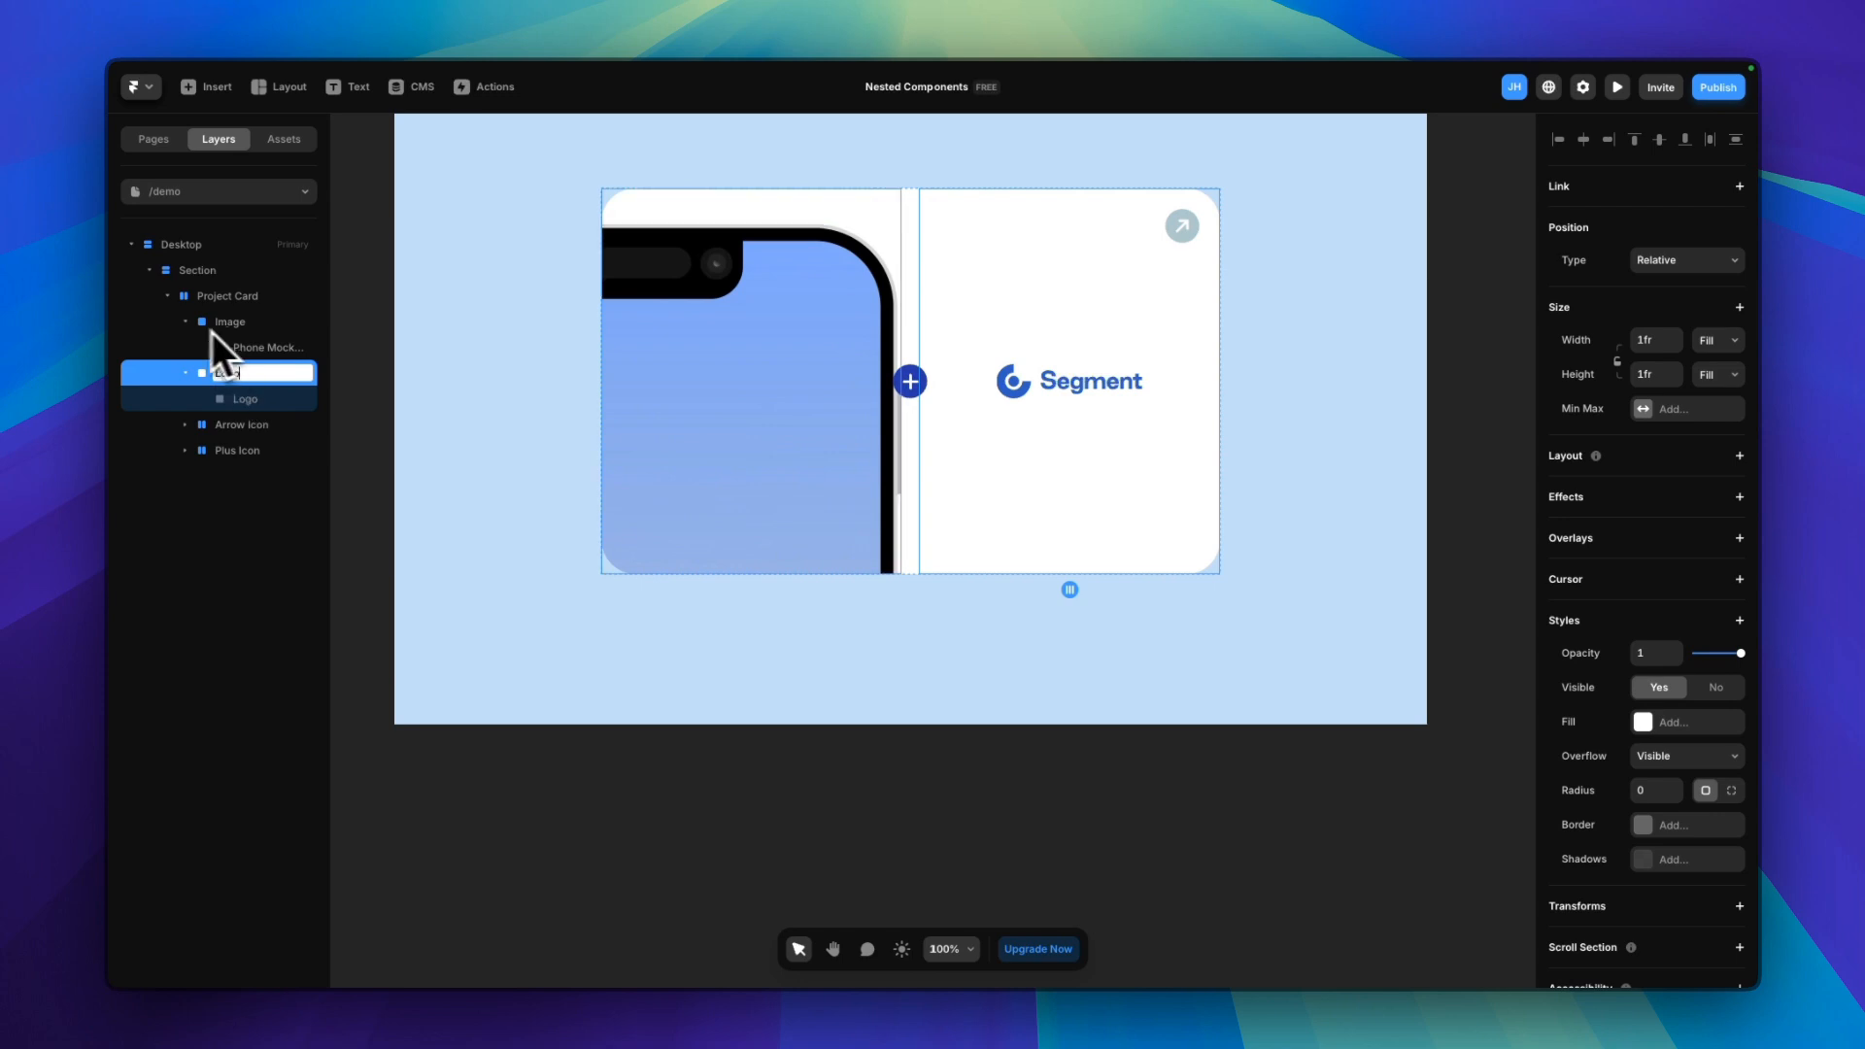
text(Logo)
key(Return)
Set the Project Card's gap to 0
click(238, 297)
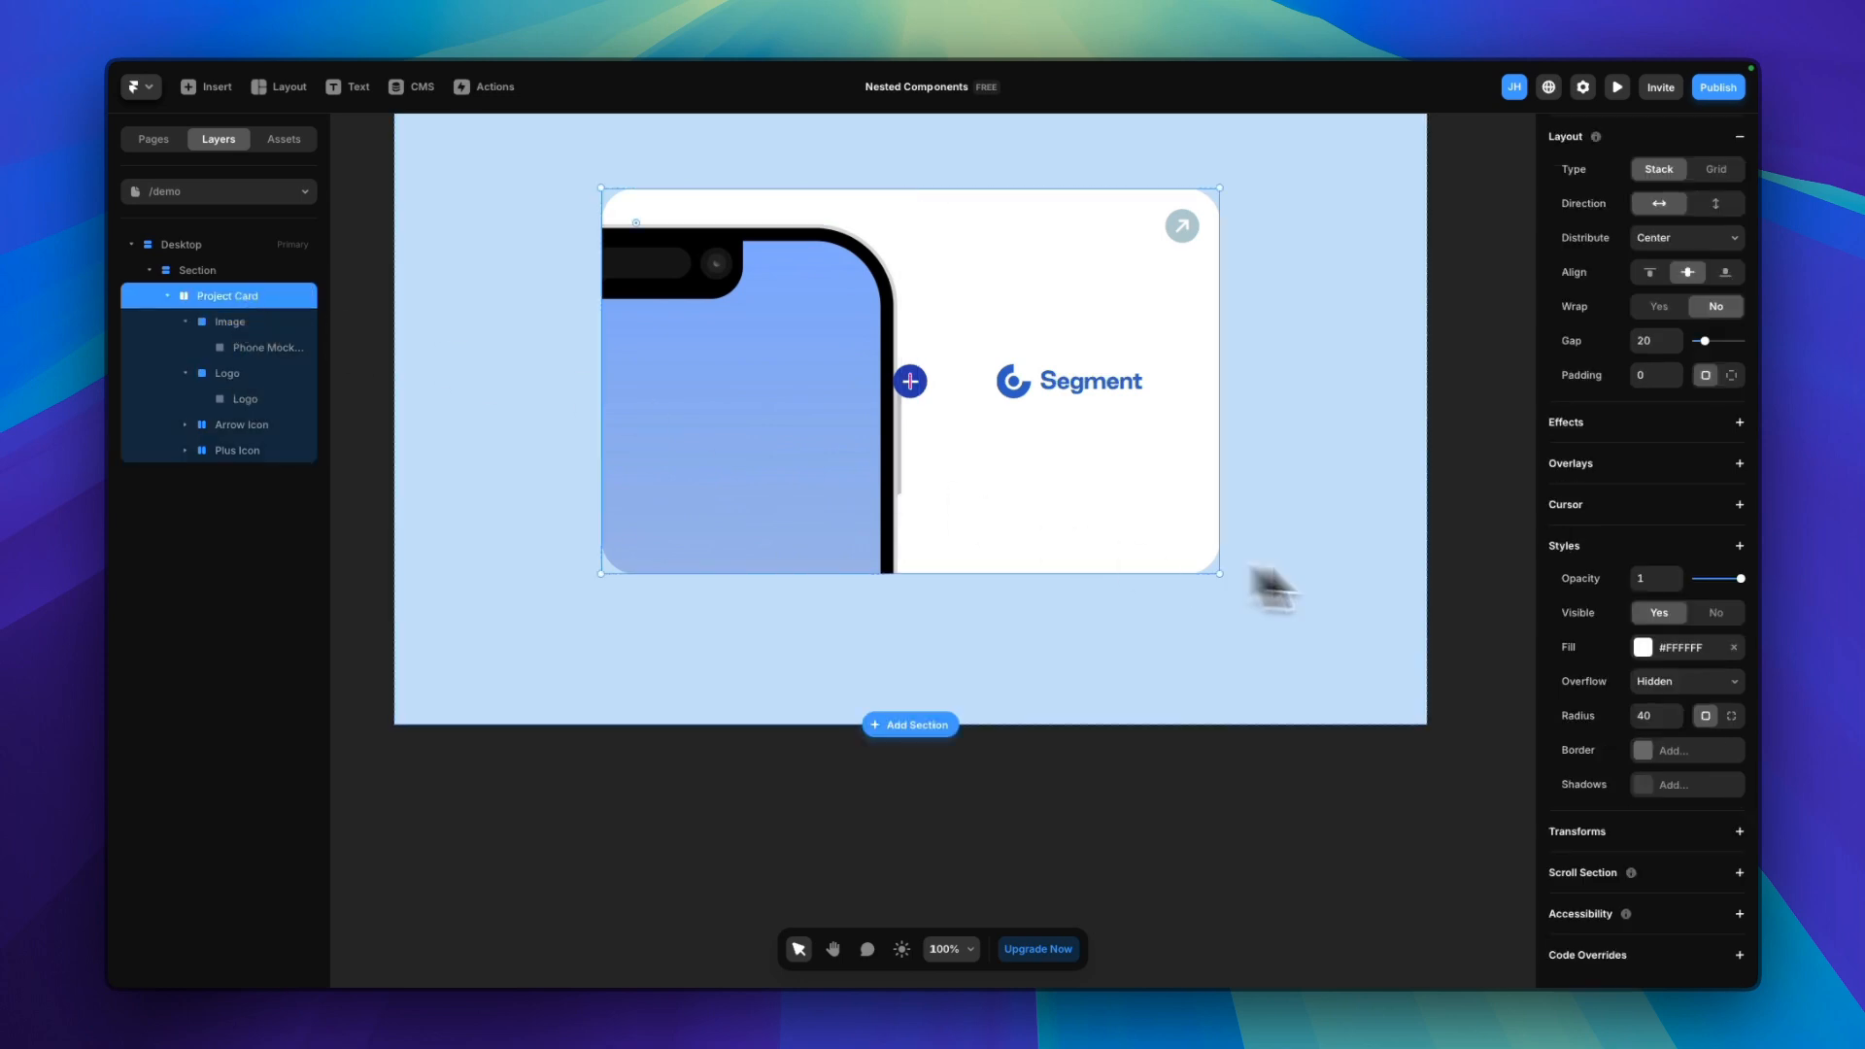
click(1673, 338)
text(0)
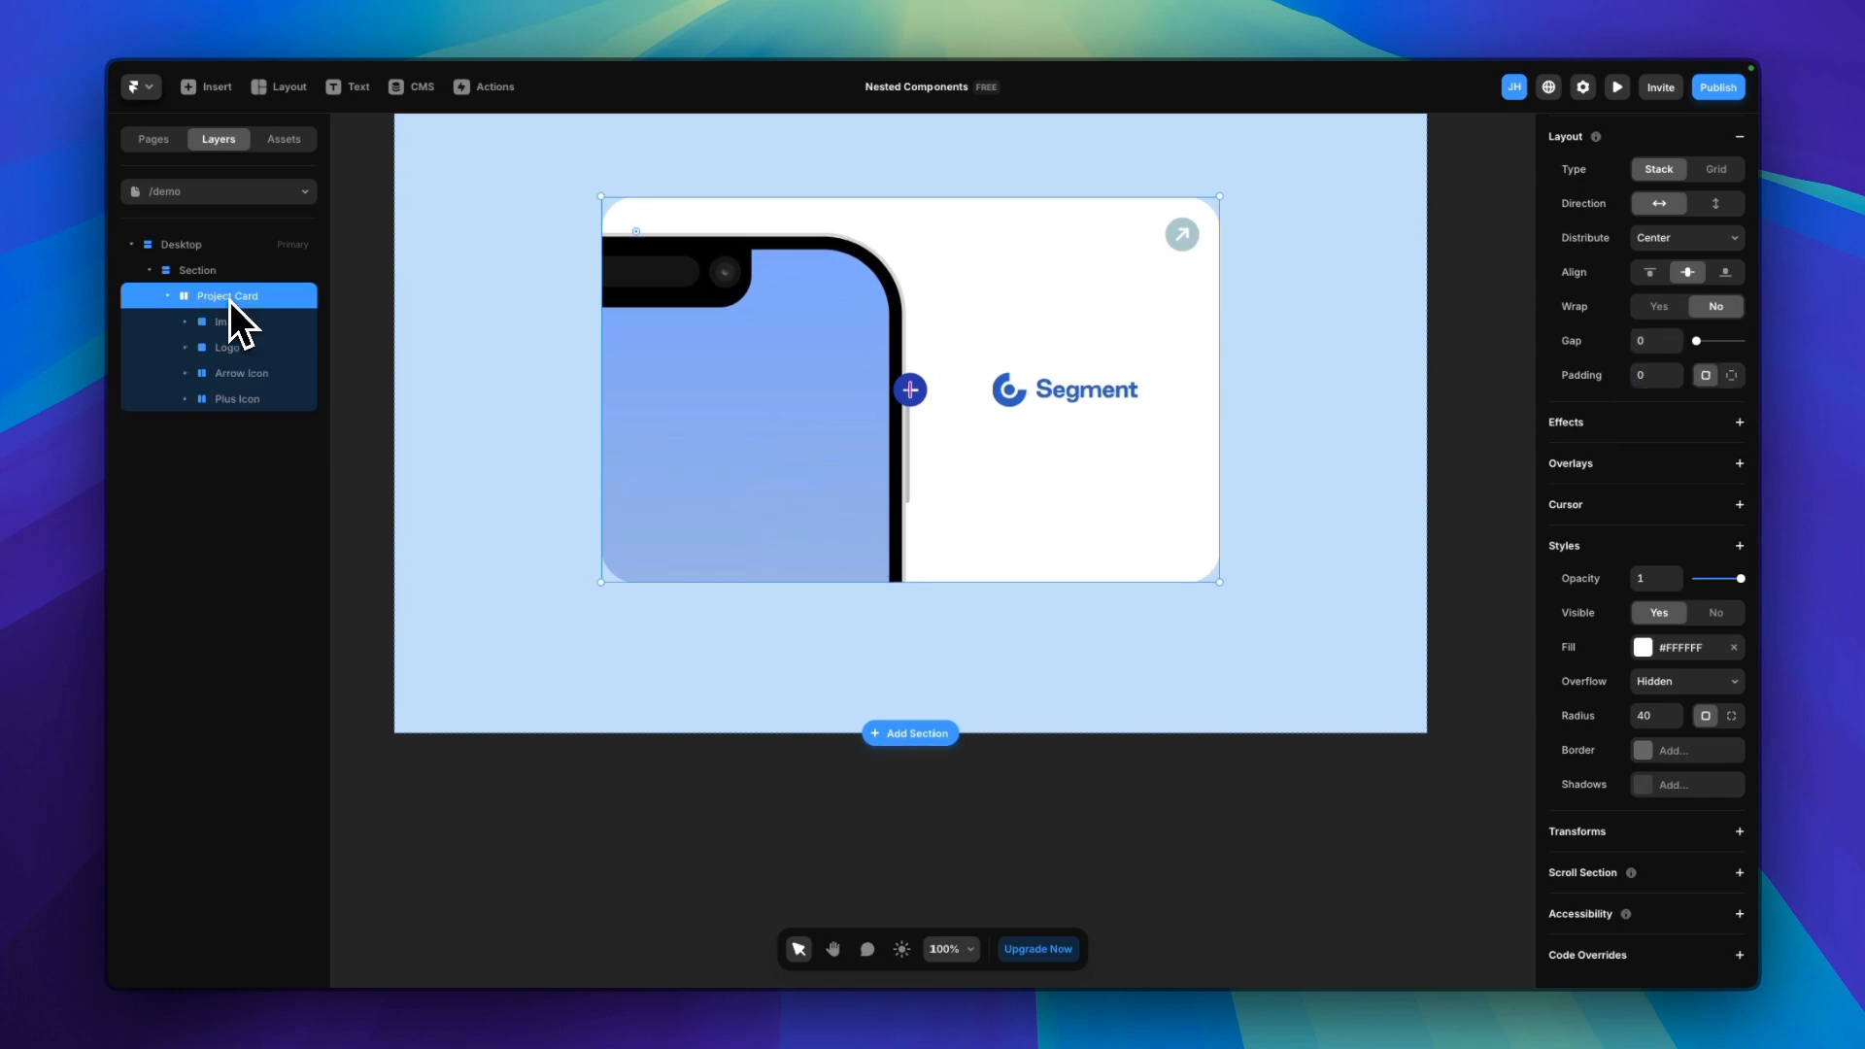
Add a text layer reading "Segment" to the section below the Project Card
click(529, 533)
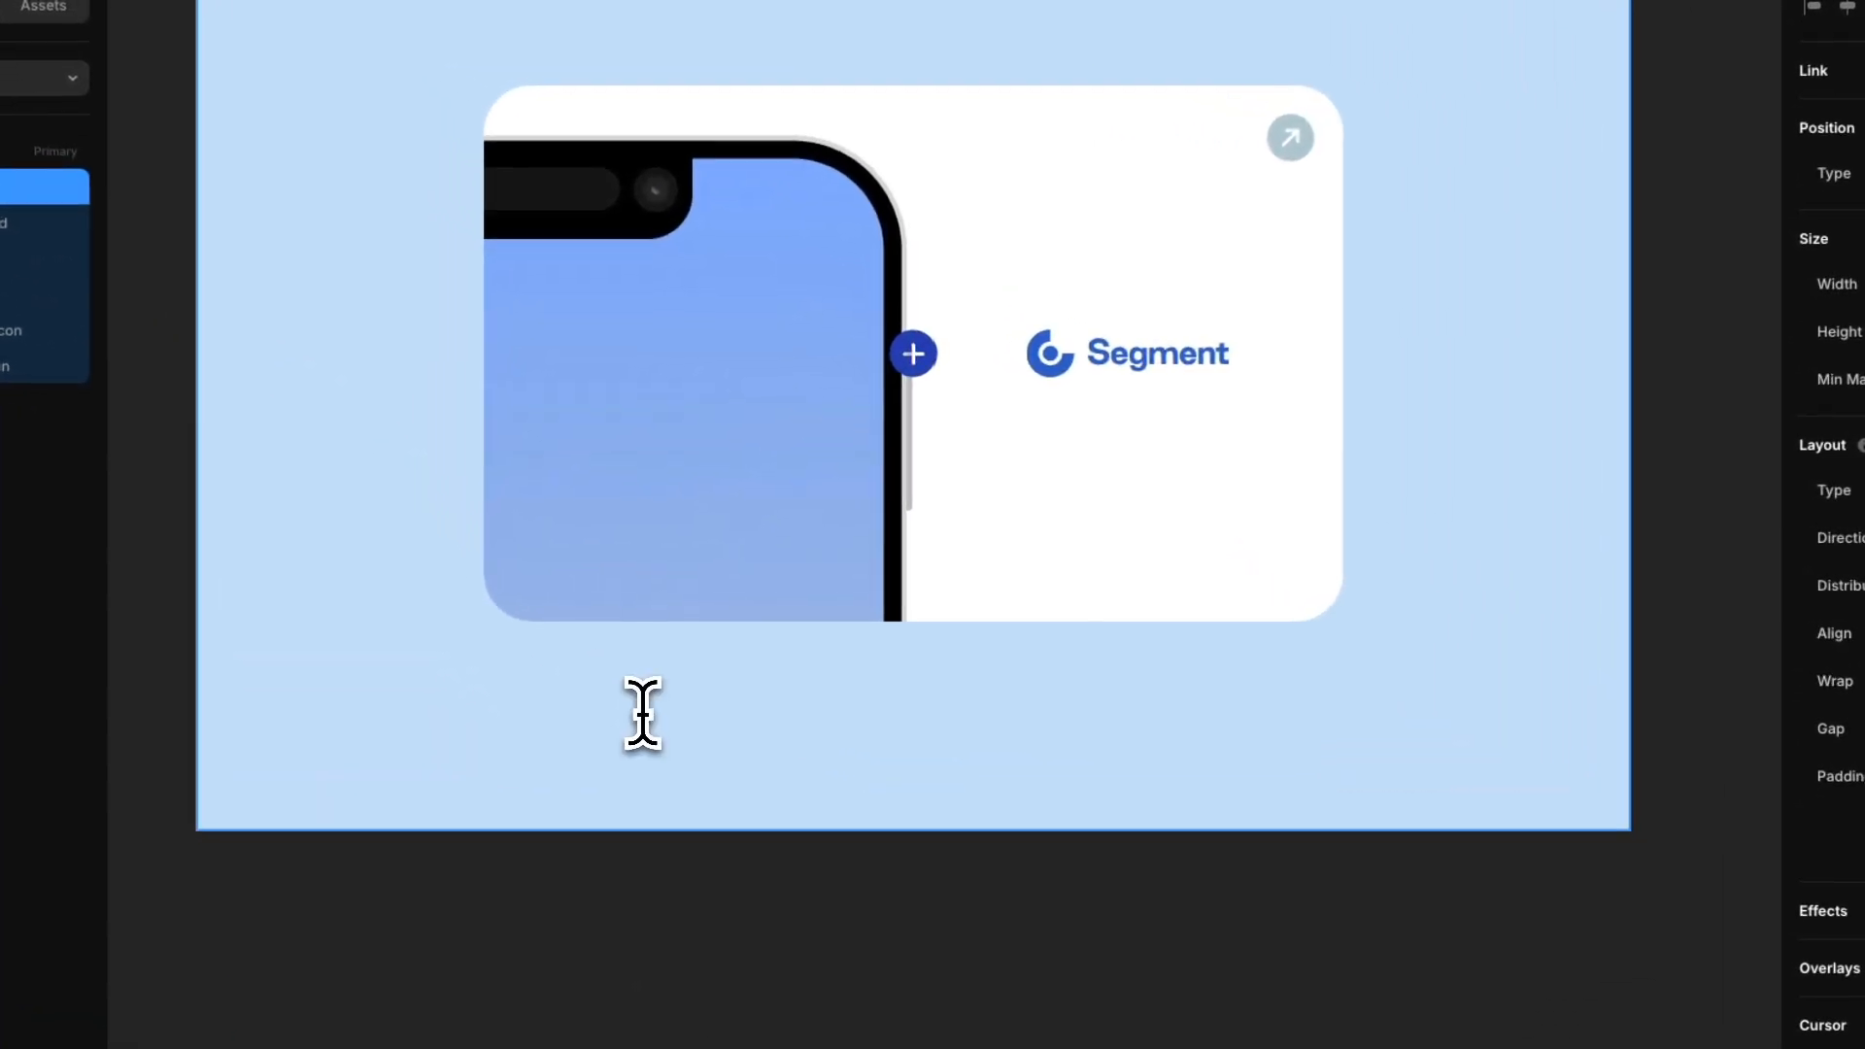
click(644, 714)
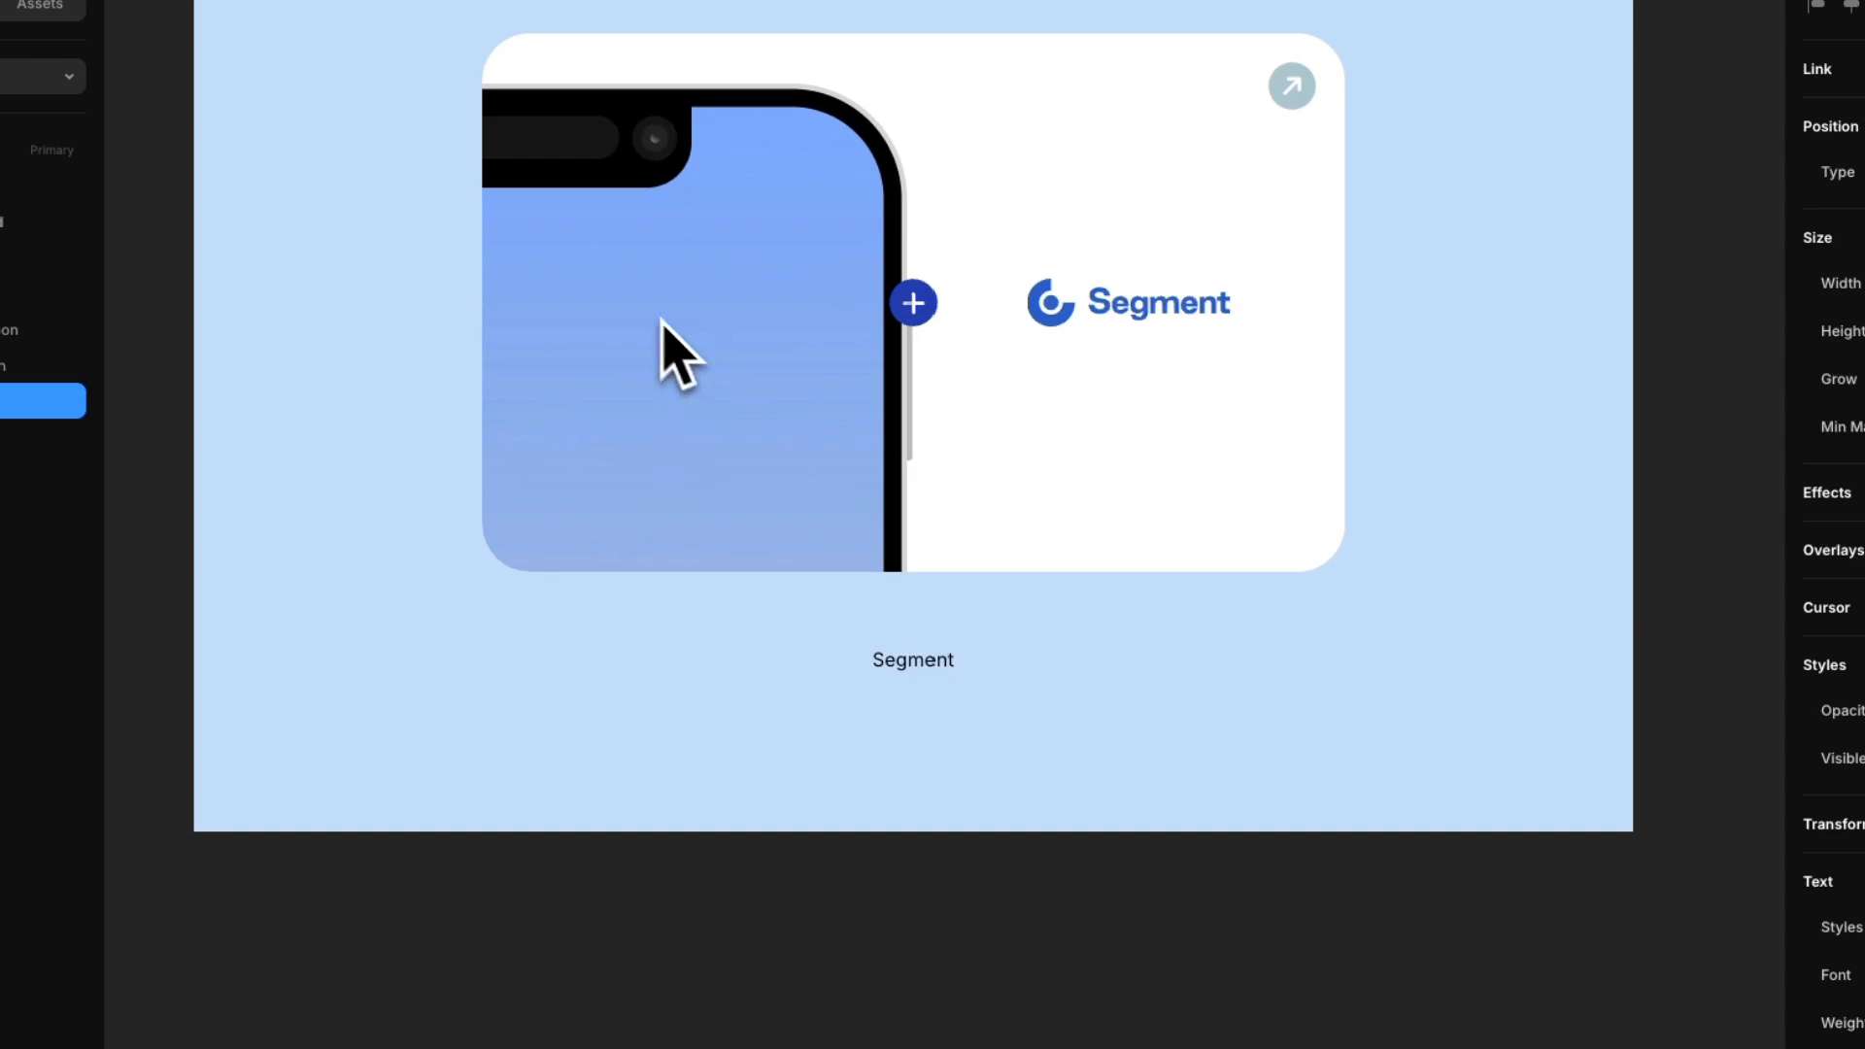
key(Escape)
Duplicate the Segment text and replace the copy's content with the one-sentence description of the personal data management app
key(super+d)
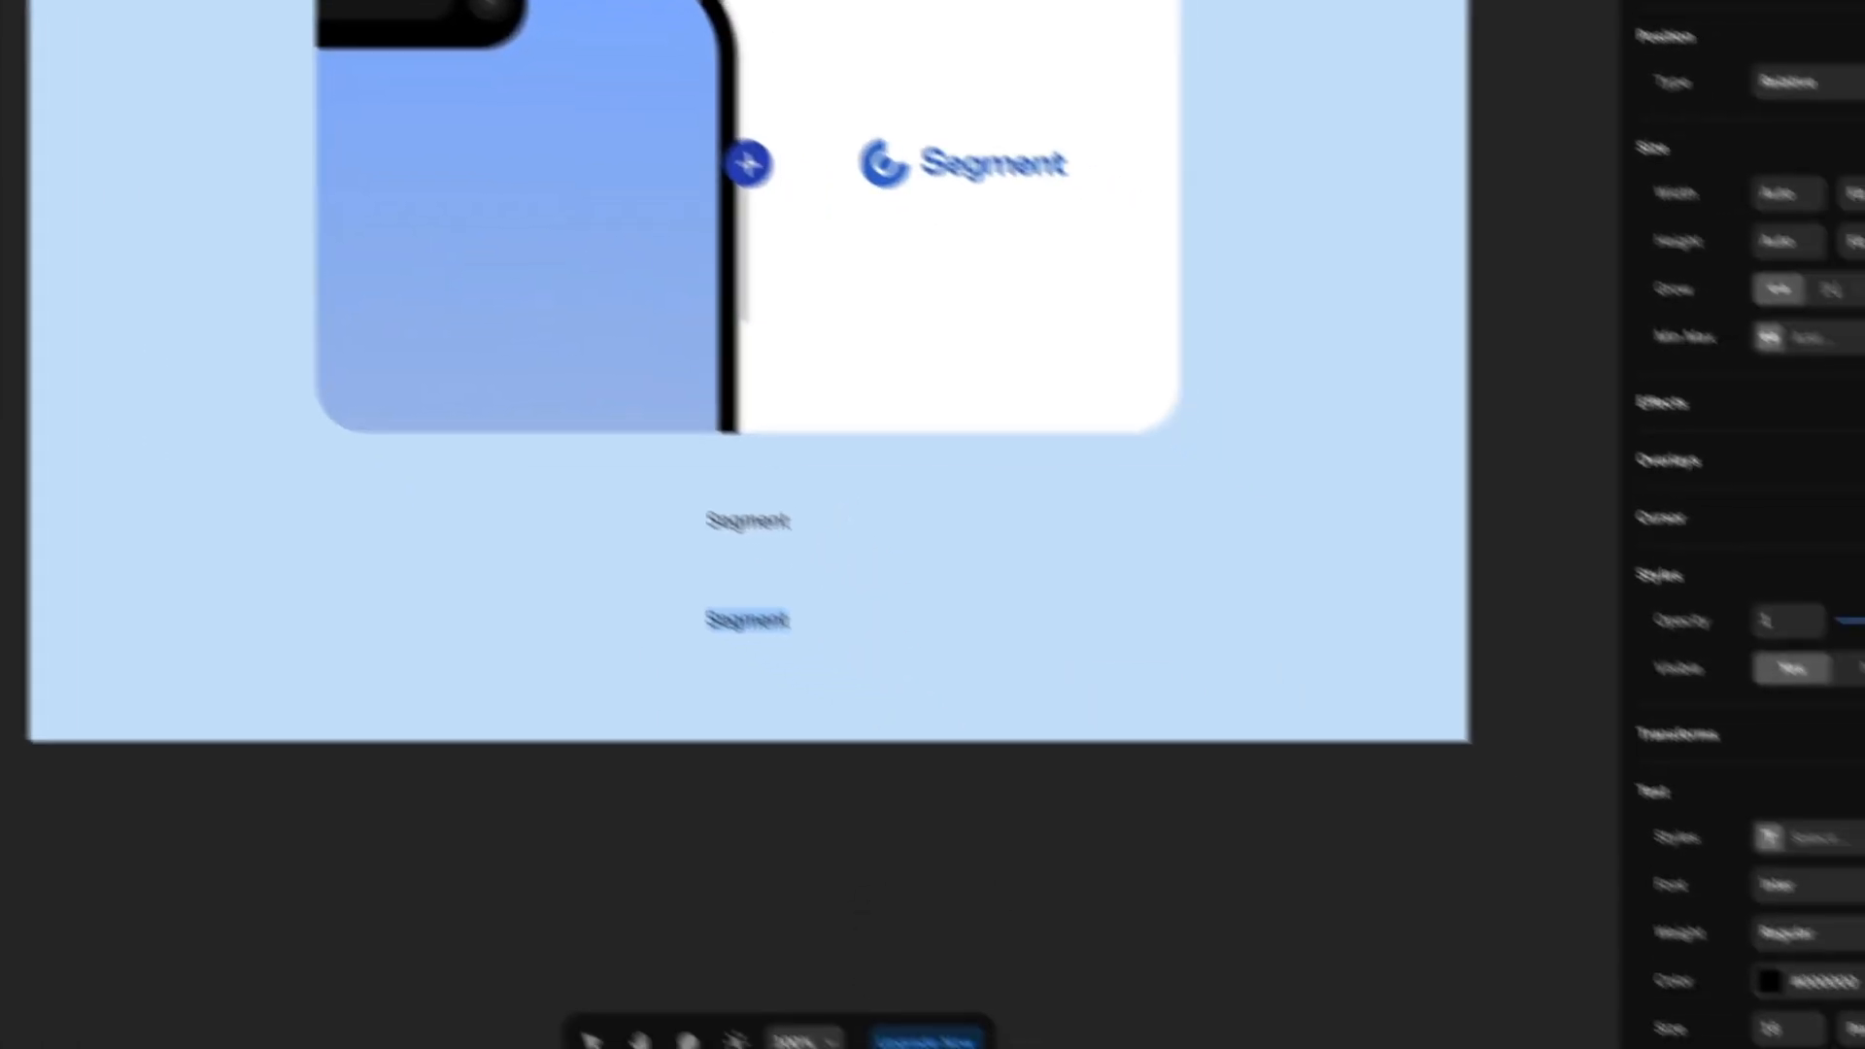
key(super+c)
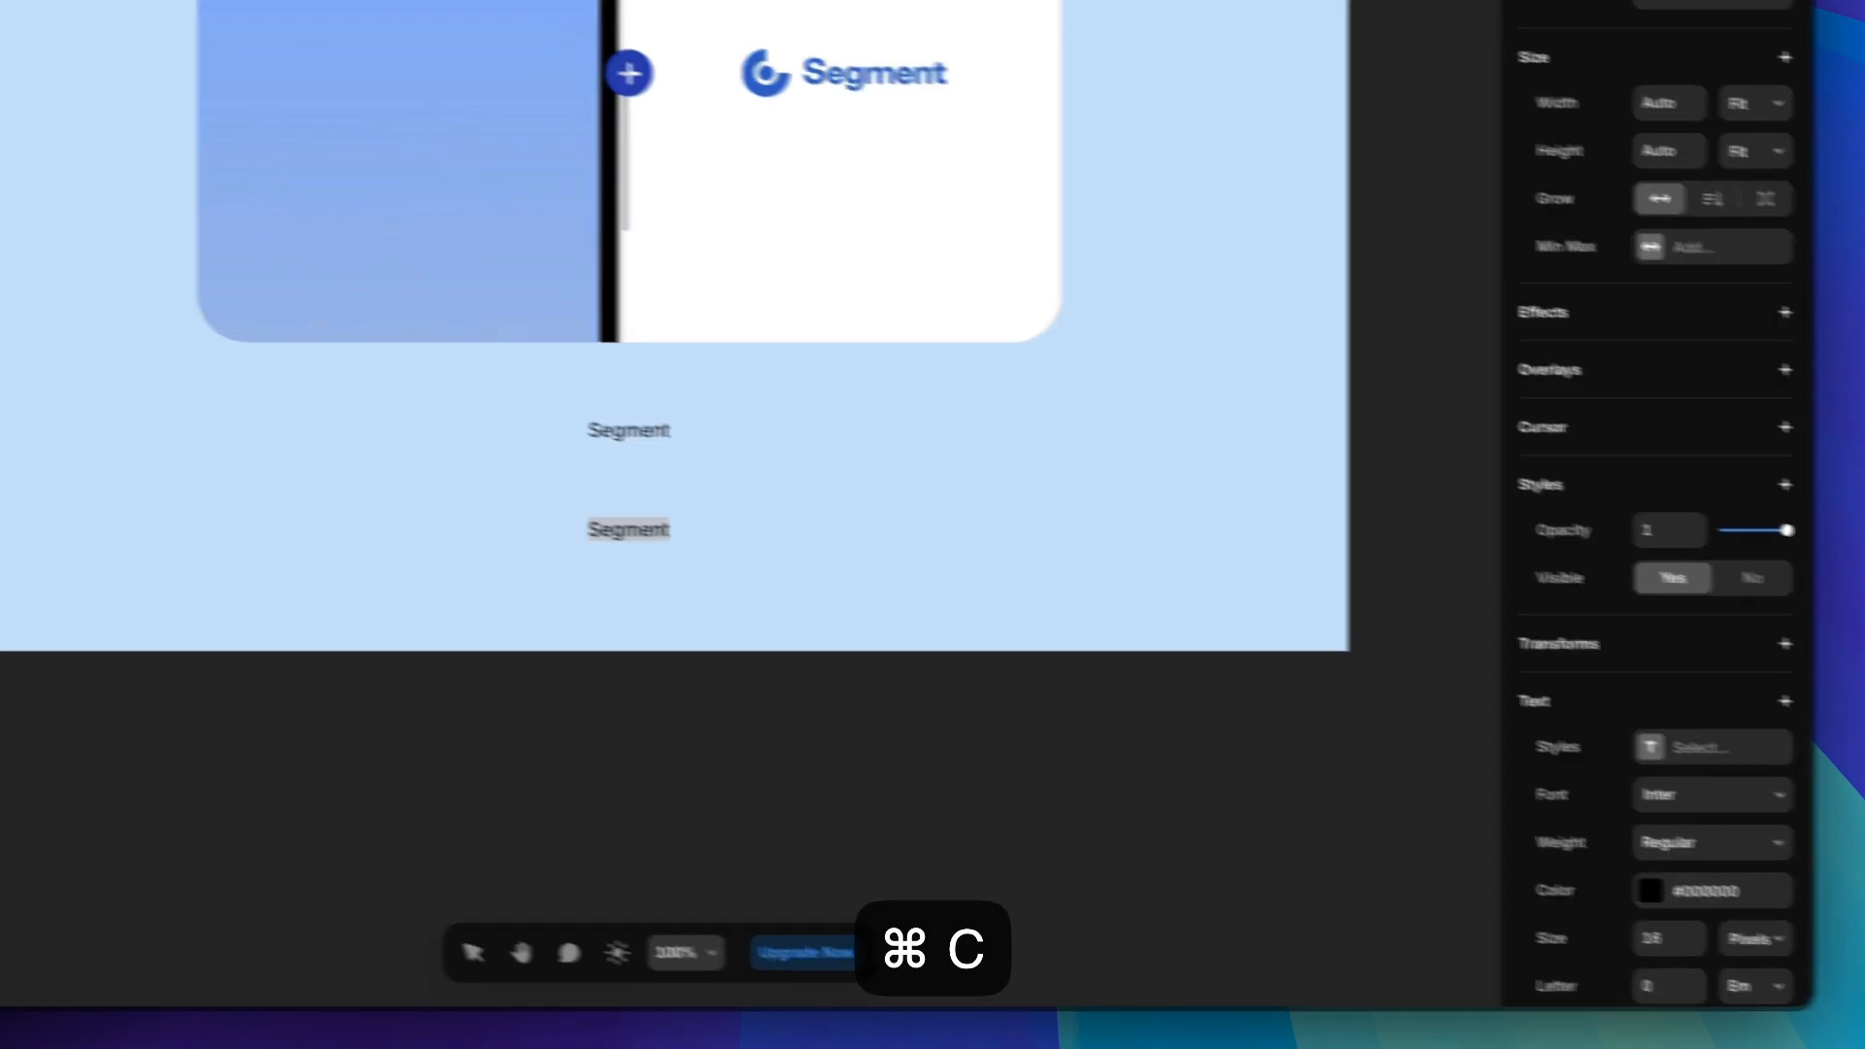
double_click(622, 528)
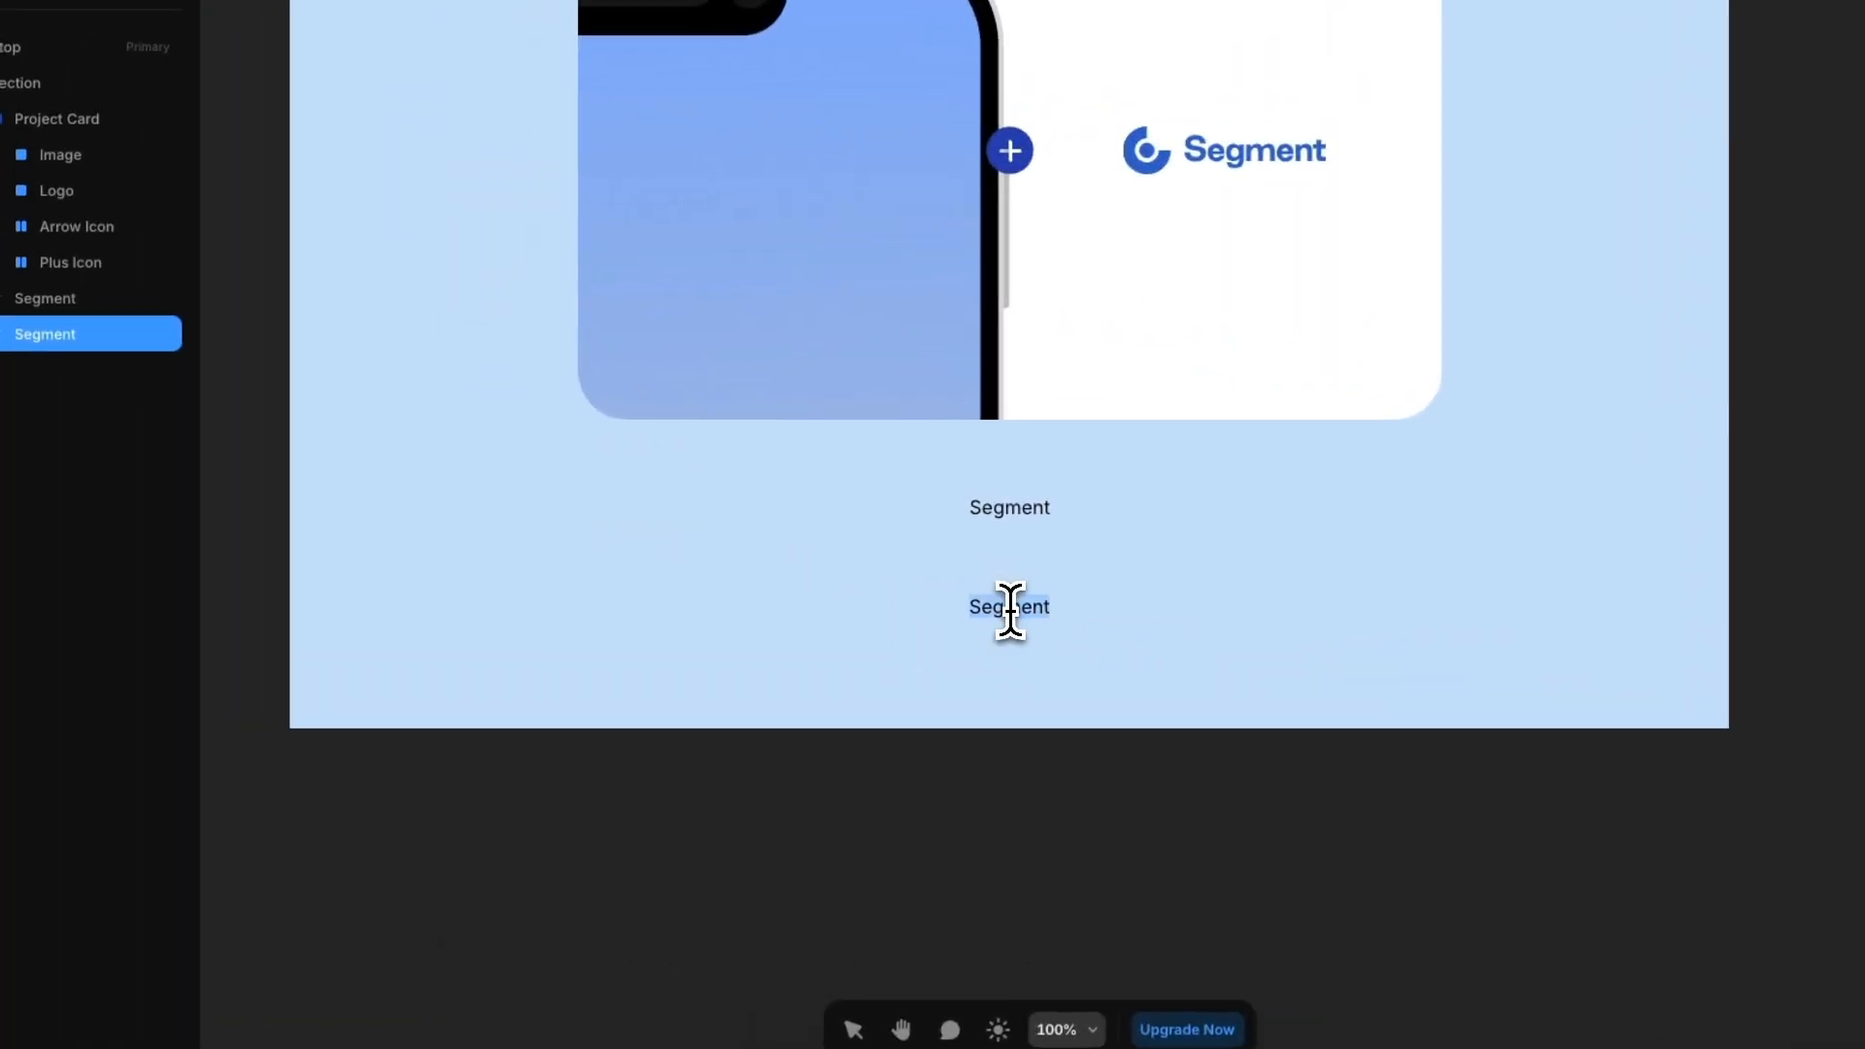
key(super+v)
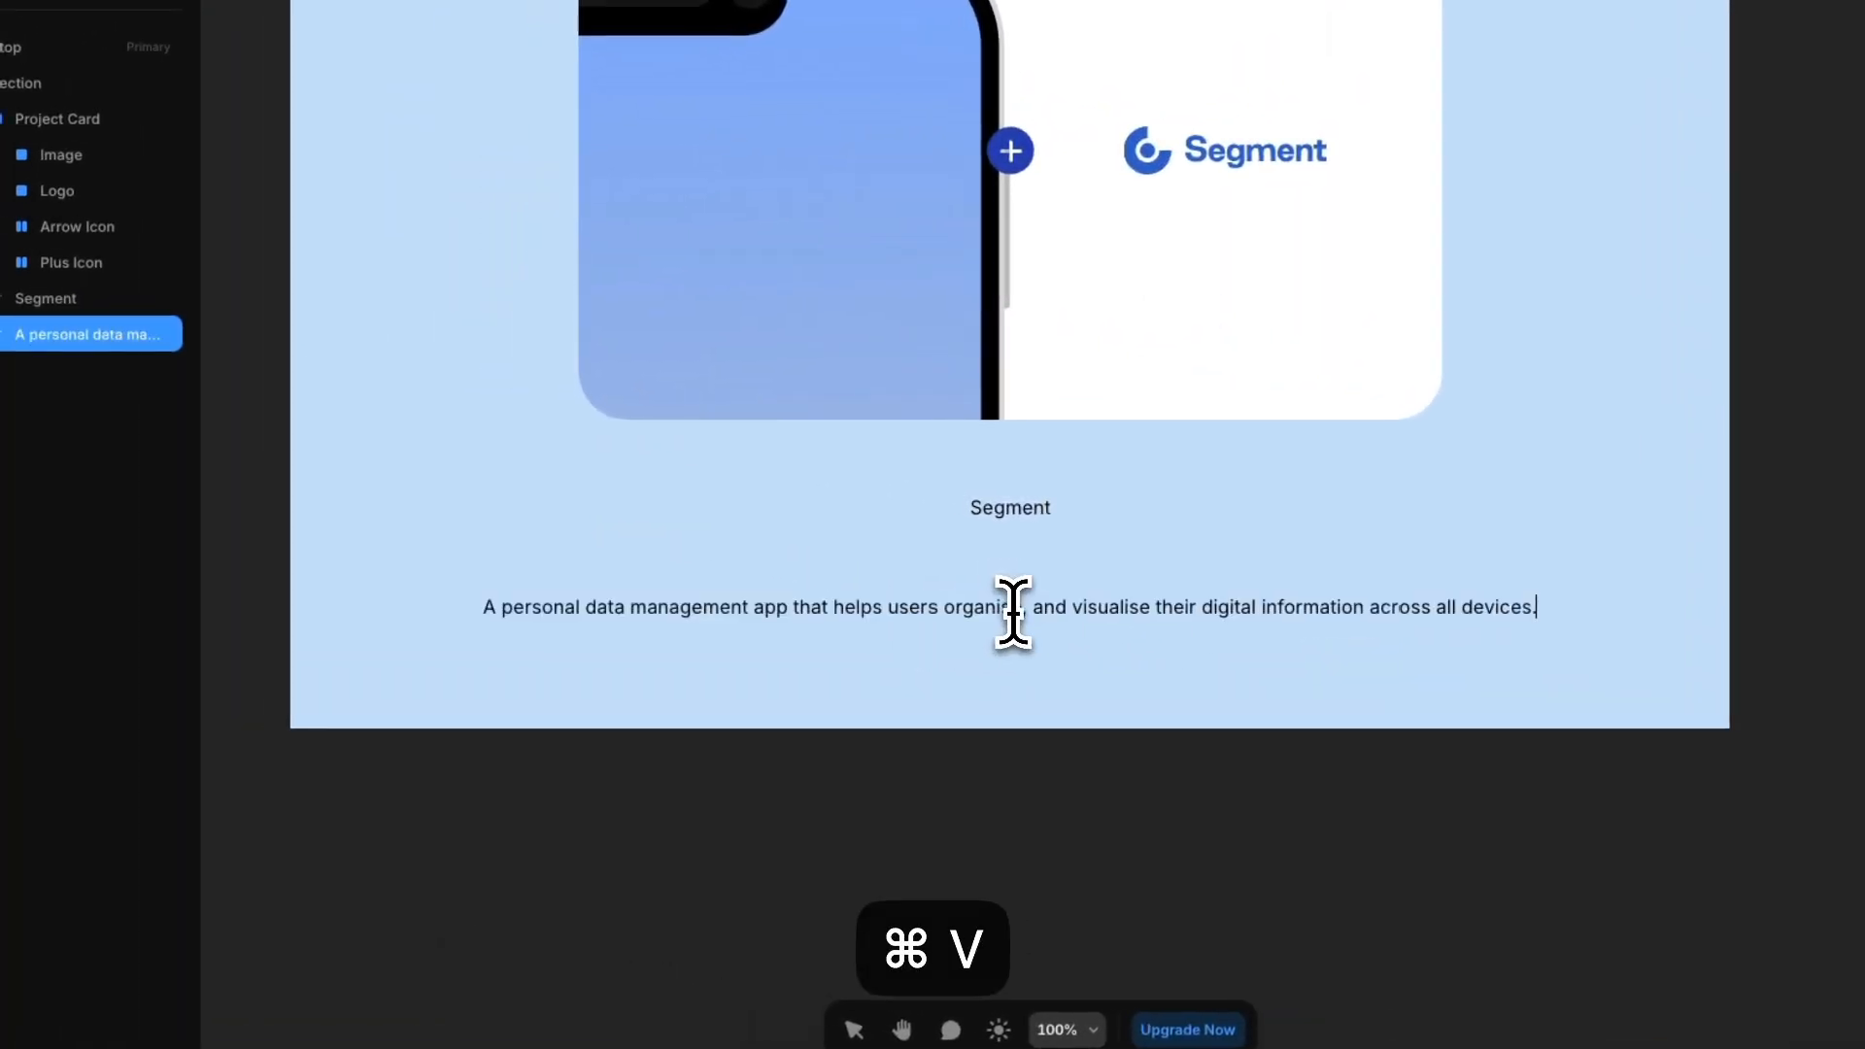
key(Escape)
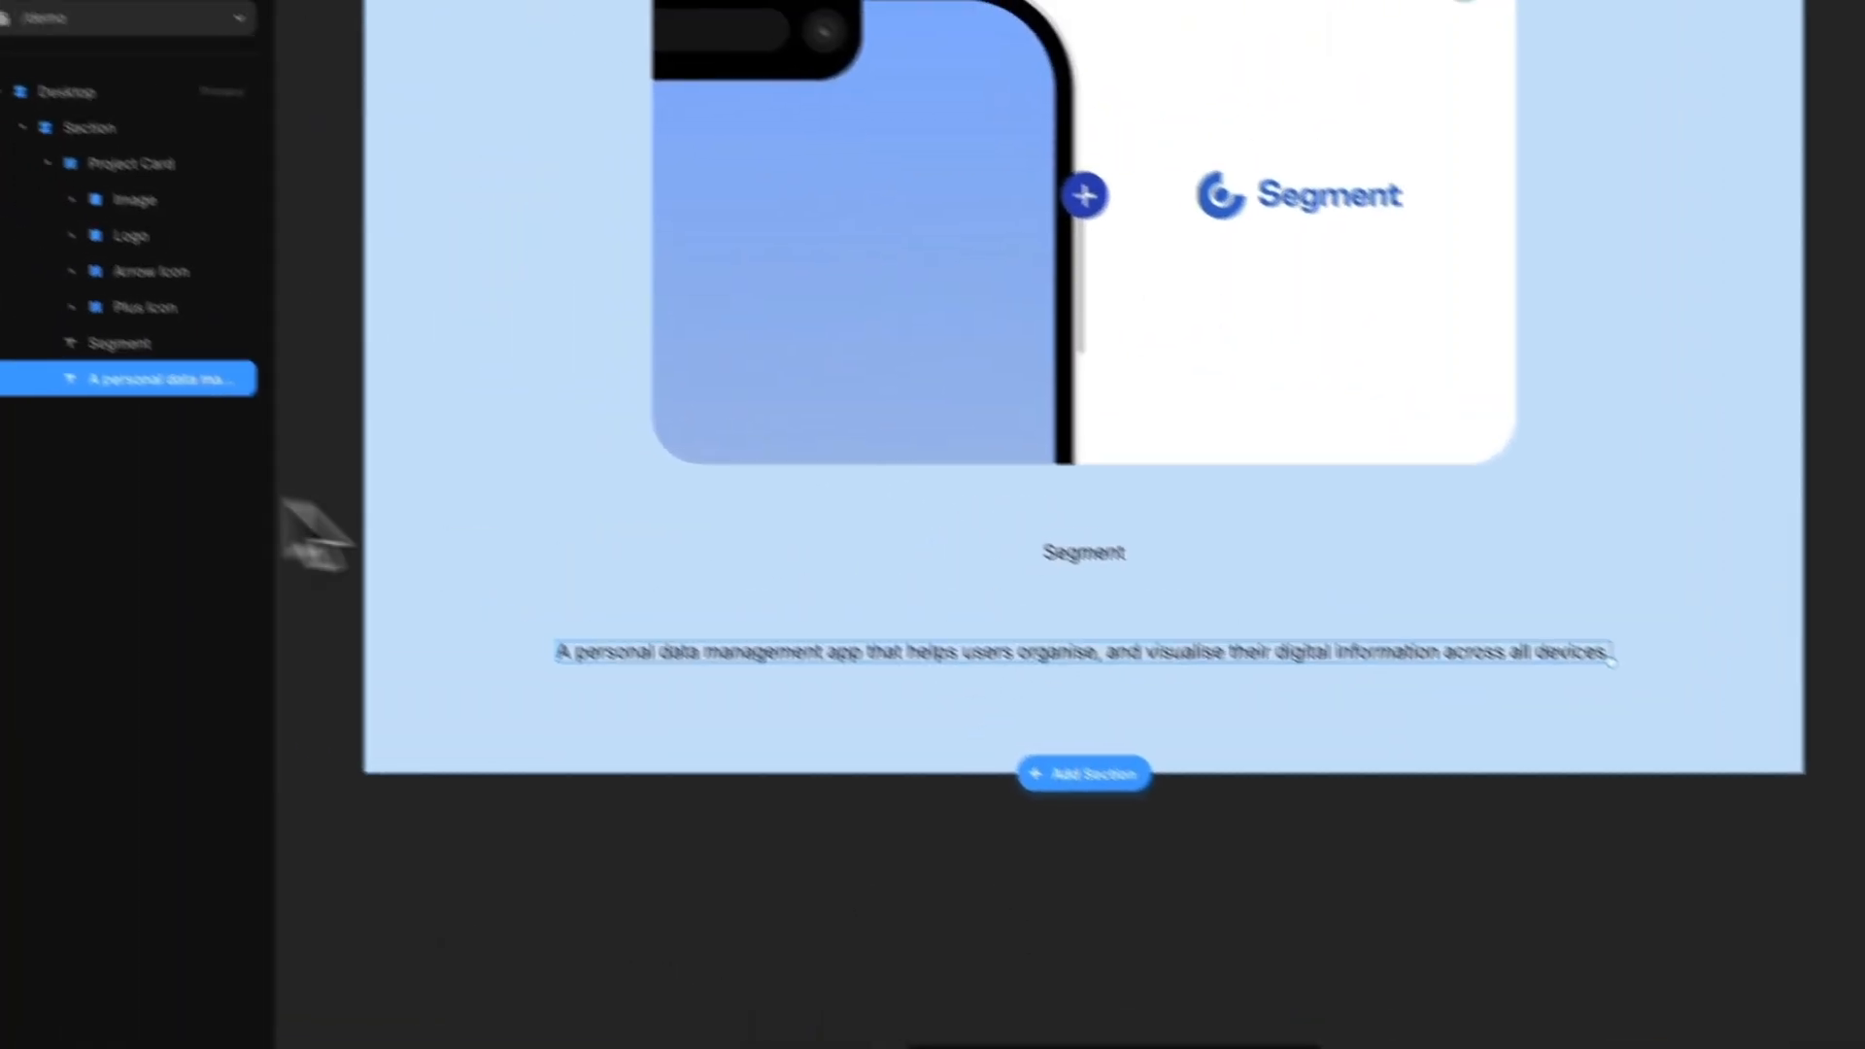
Wrap the title and description texts in a stack and name it Text
shift+click(23, 309)
key(super+alt+Return)
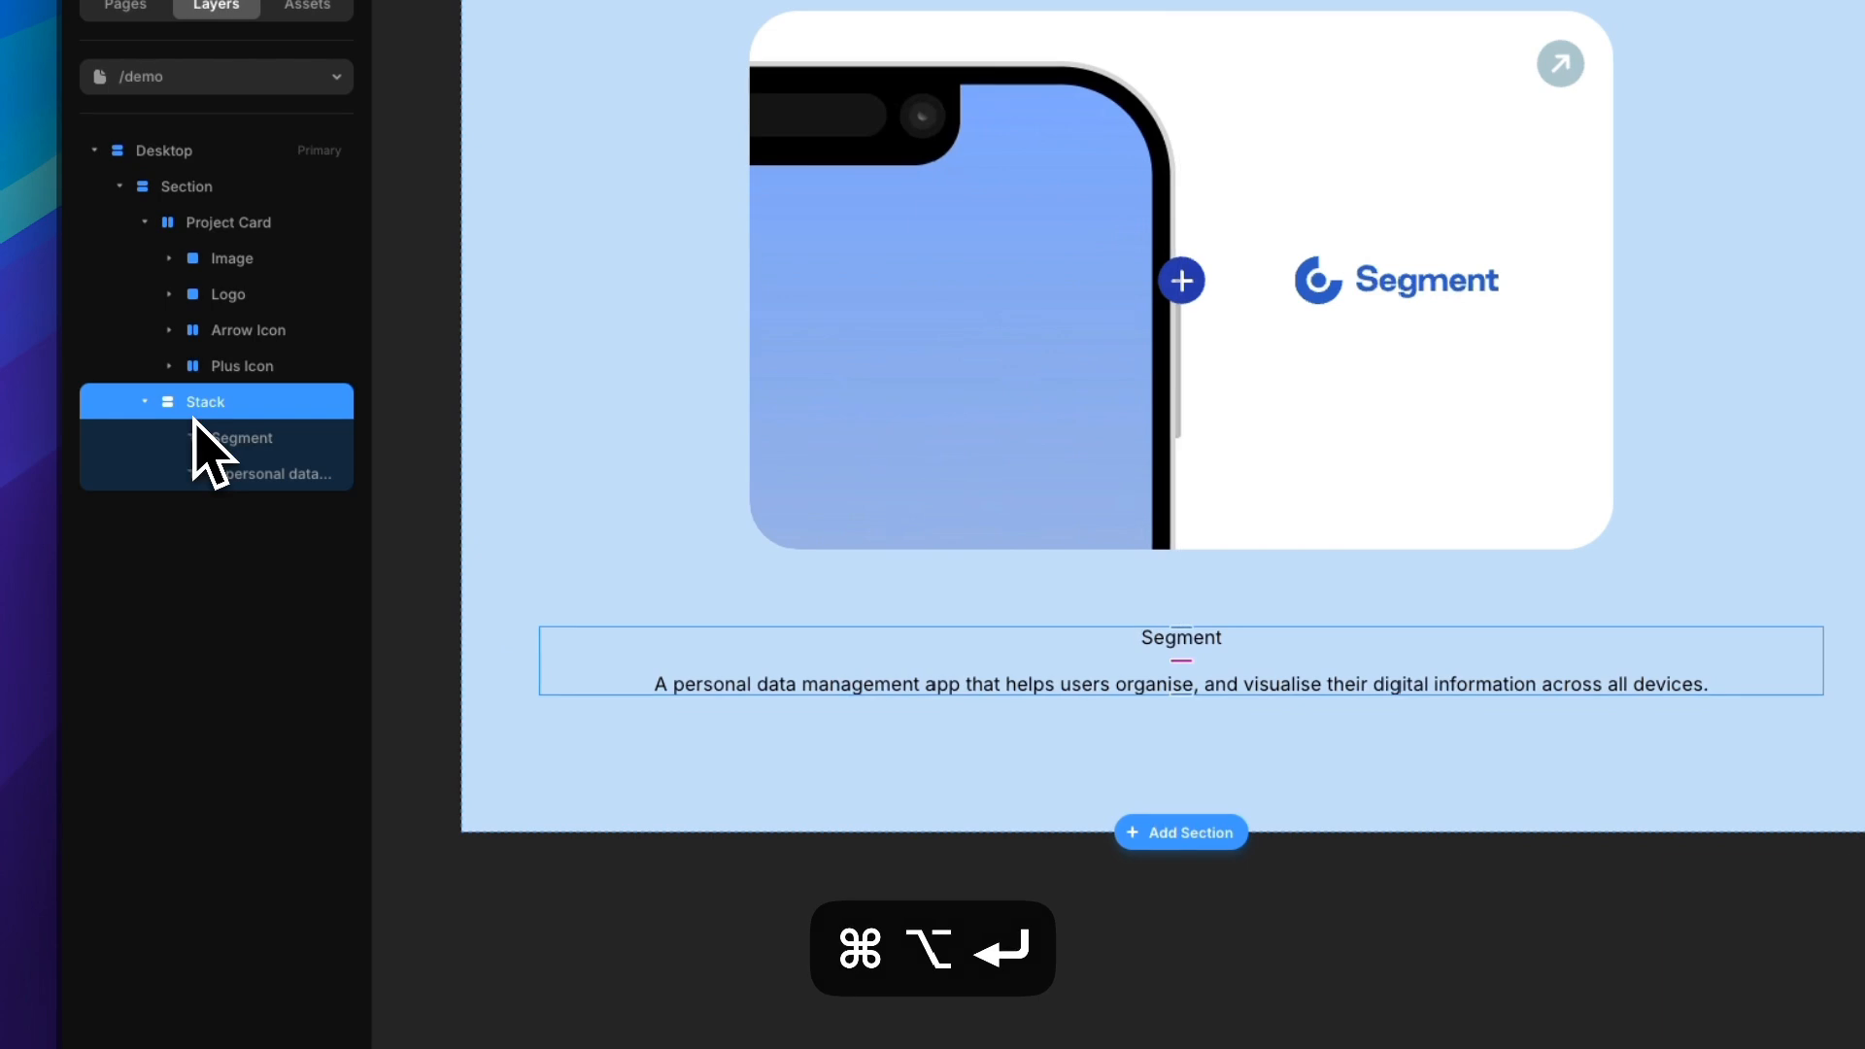
double_click(217, 413)
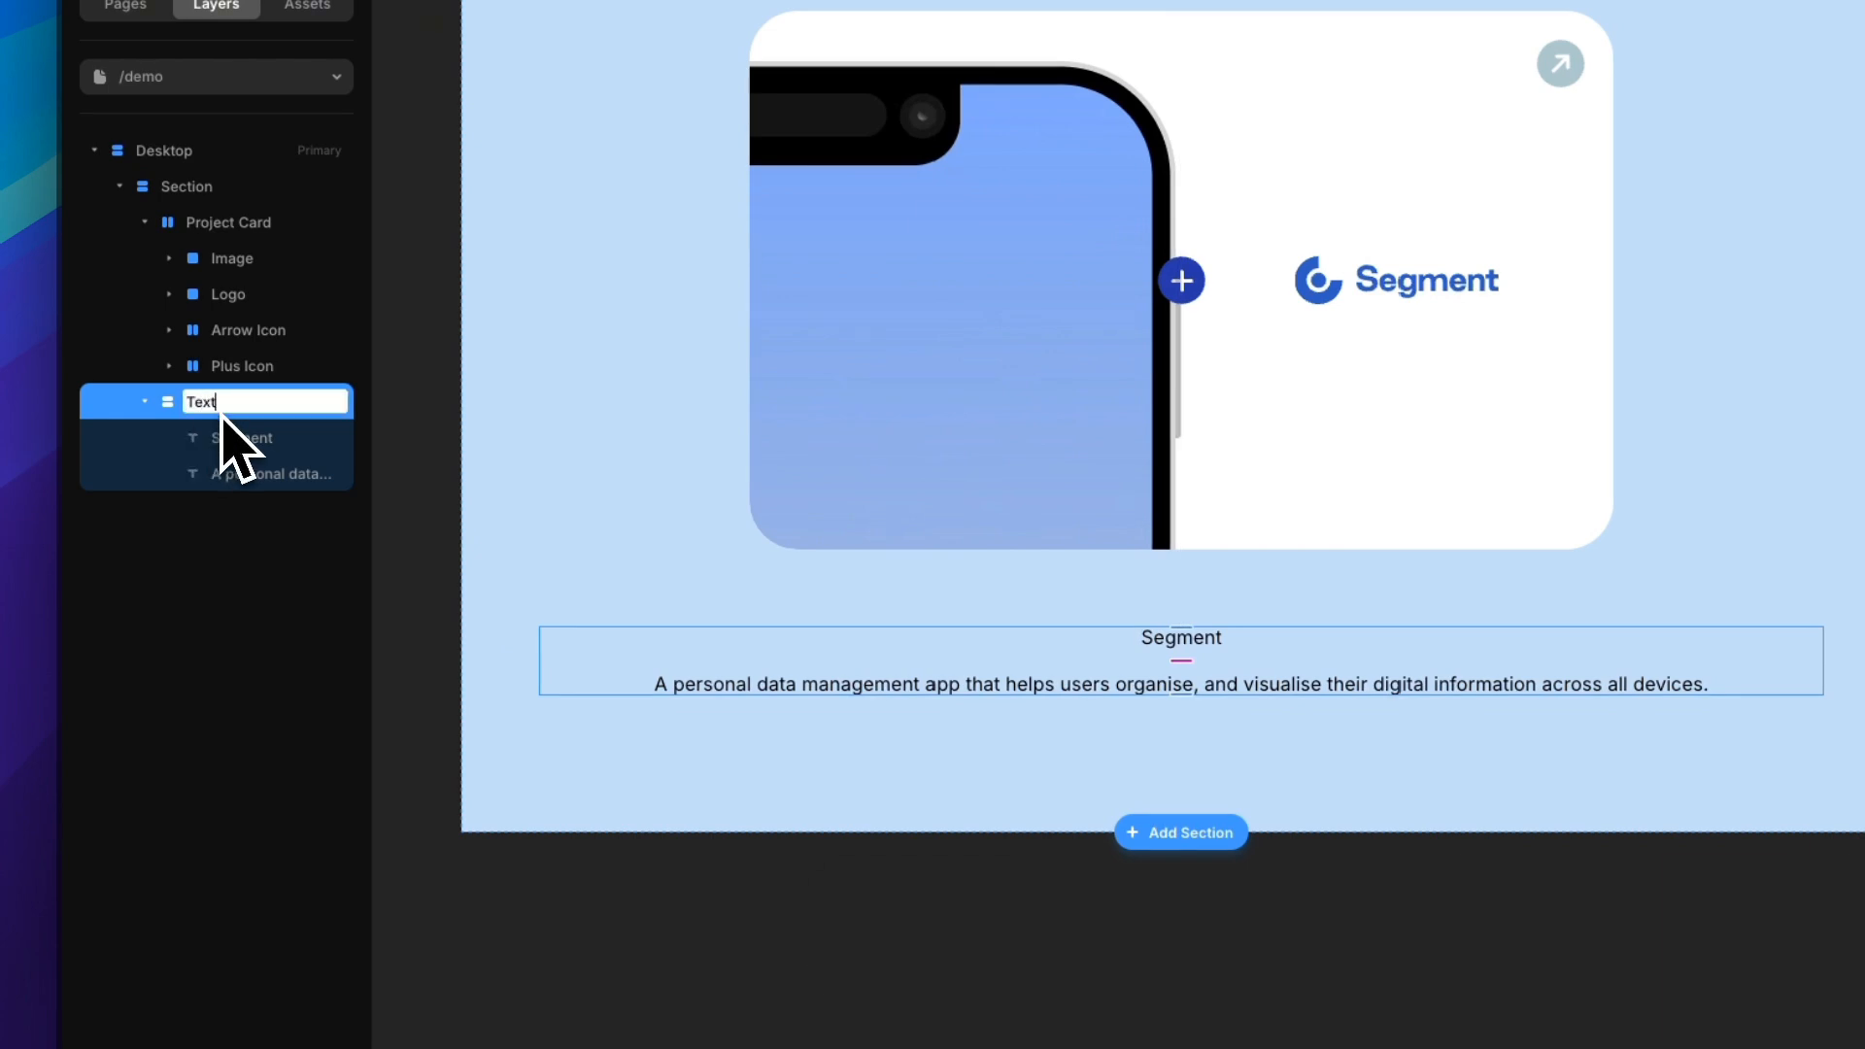
click(272, 461)
Apply the Heading 3 style to the Segment title and the Body (Card) style to the description
click(270, 441)
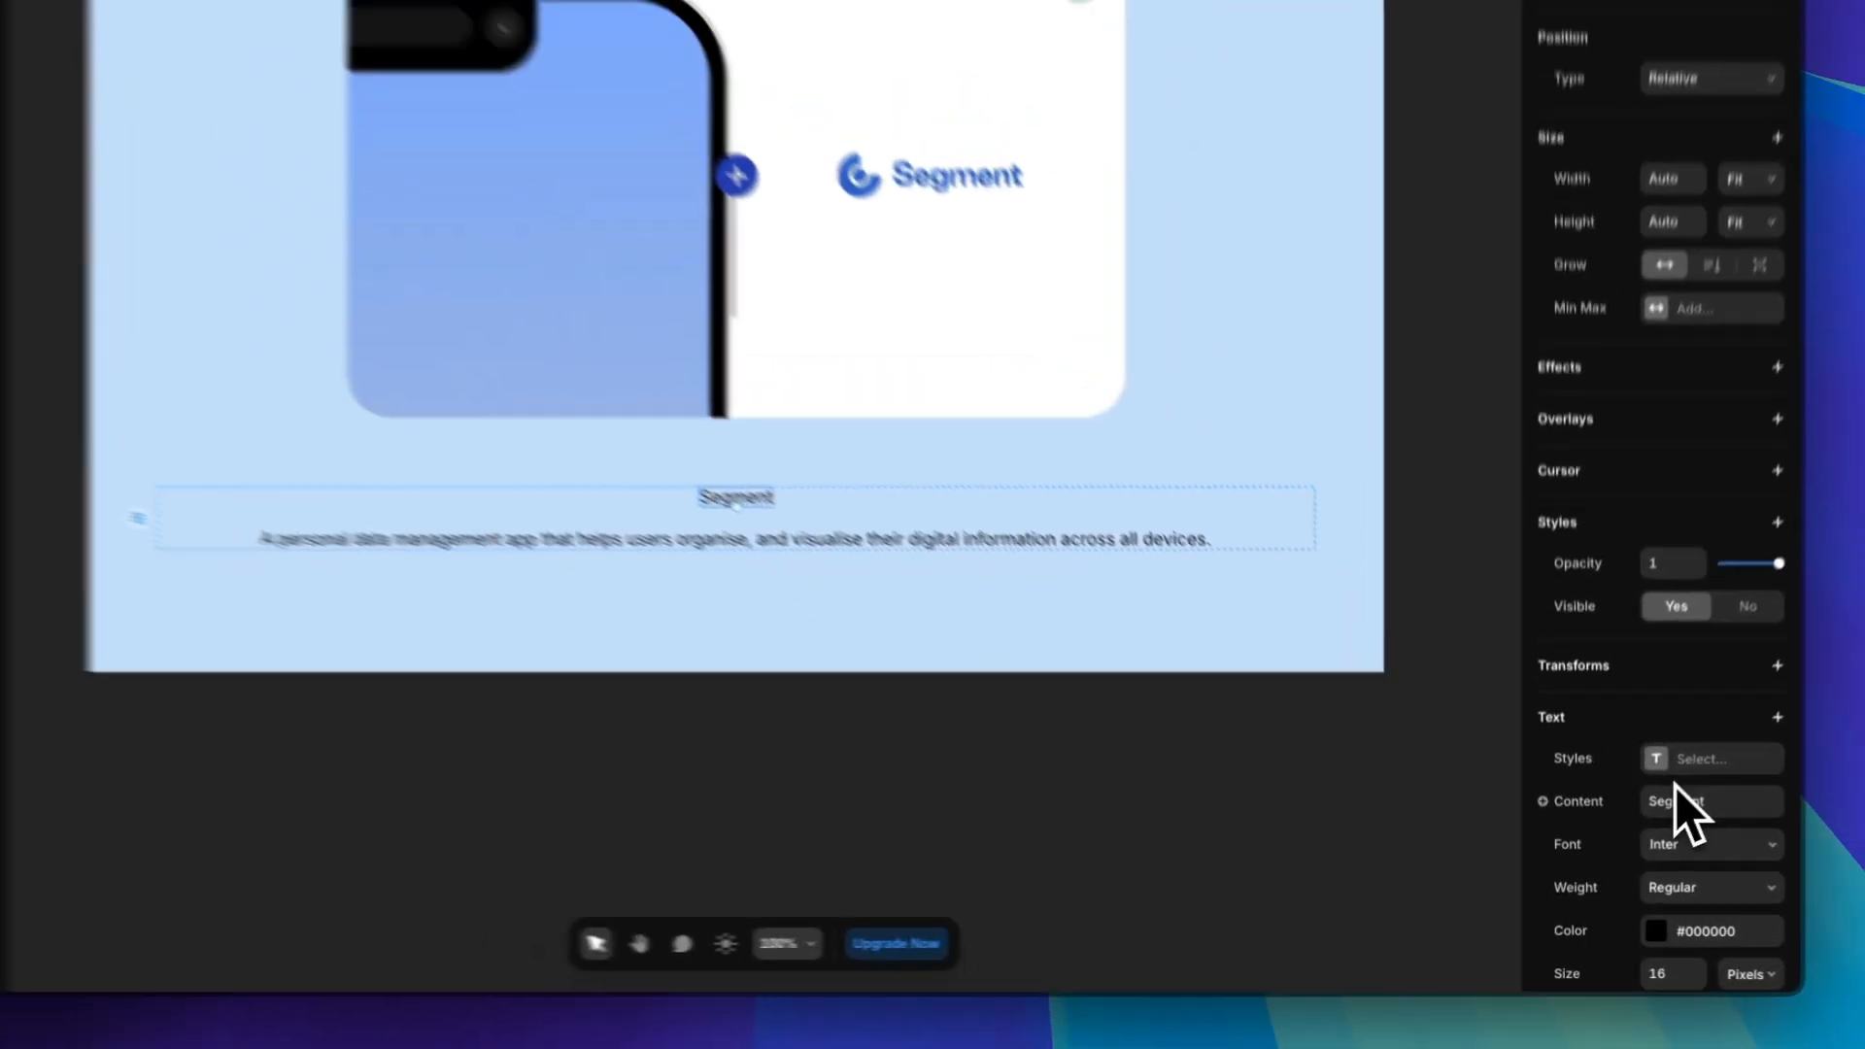
click(1680, 767)
click(1302, 864)
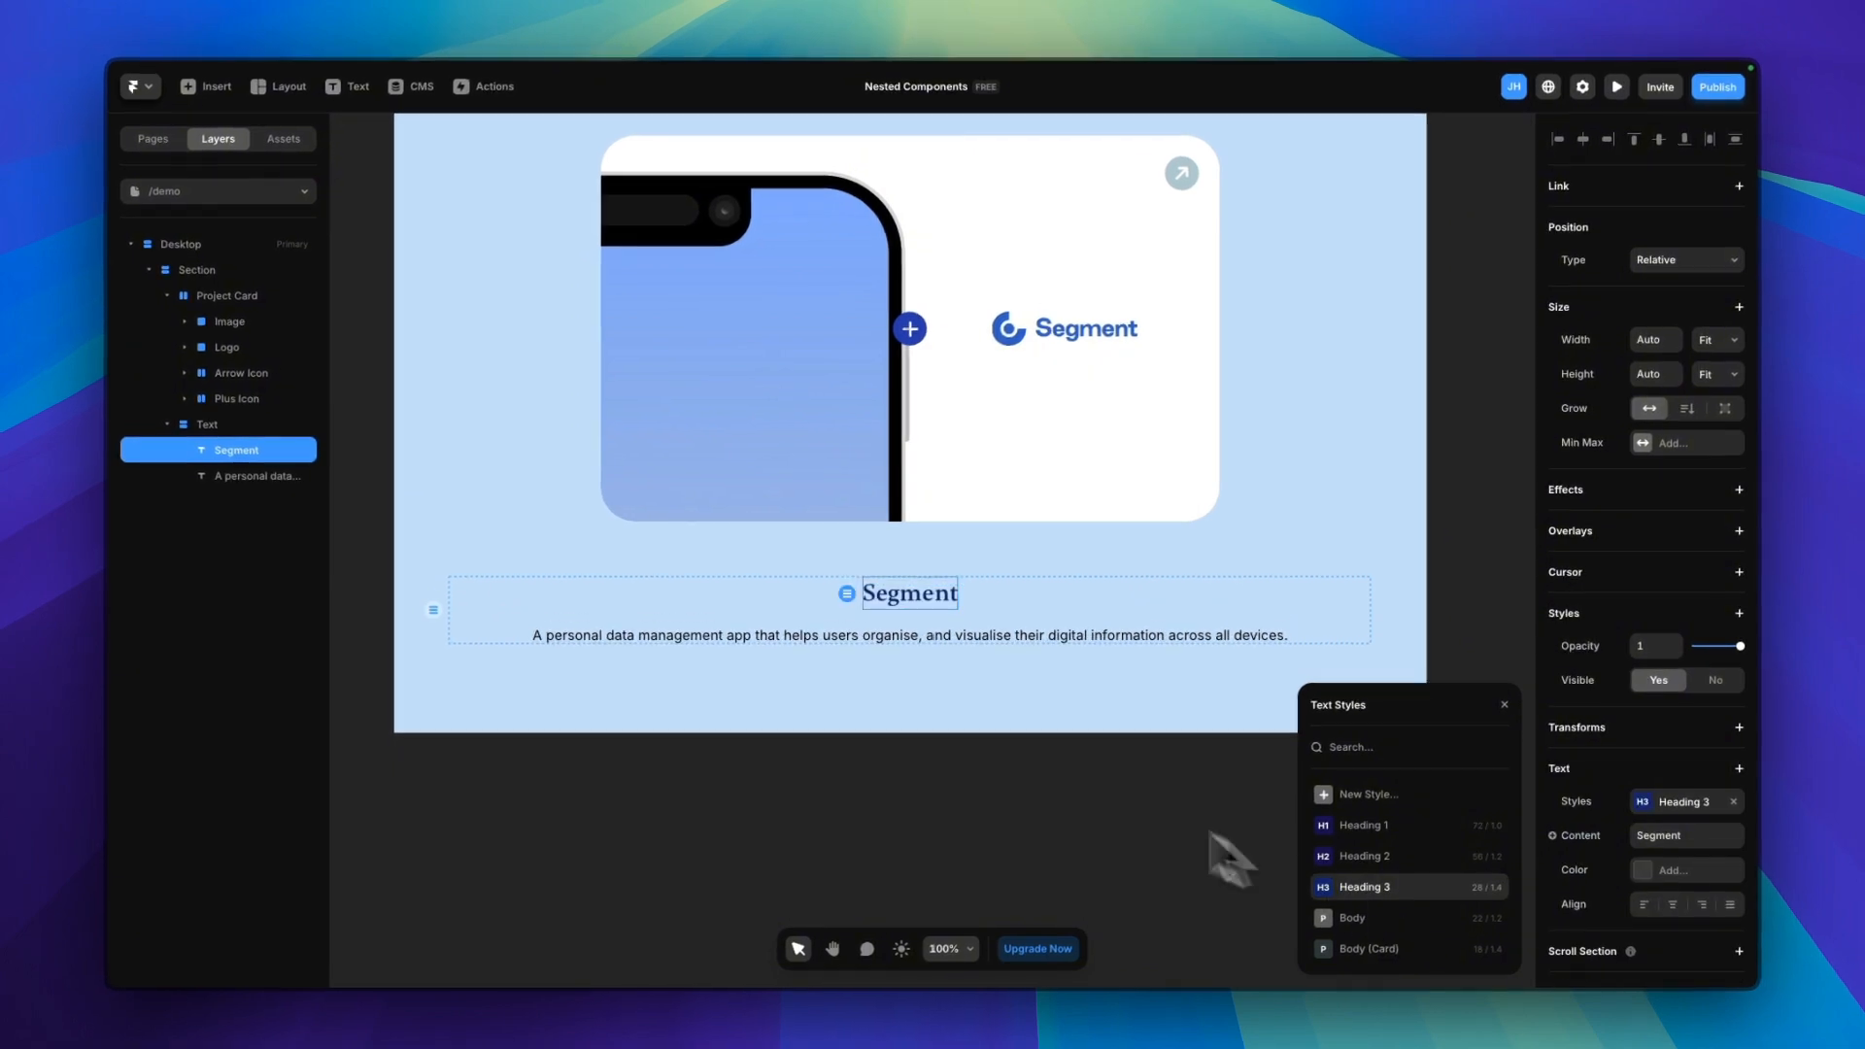
click(977, 656)
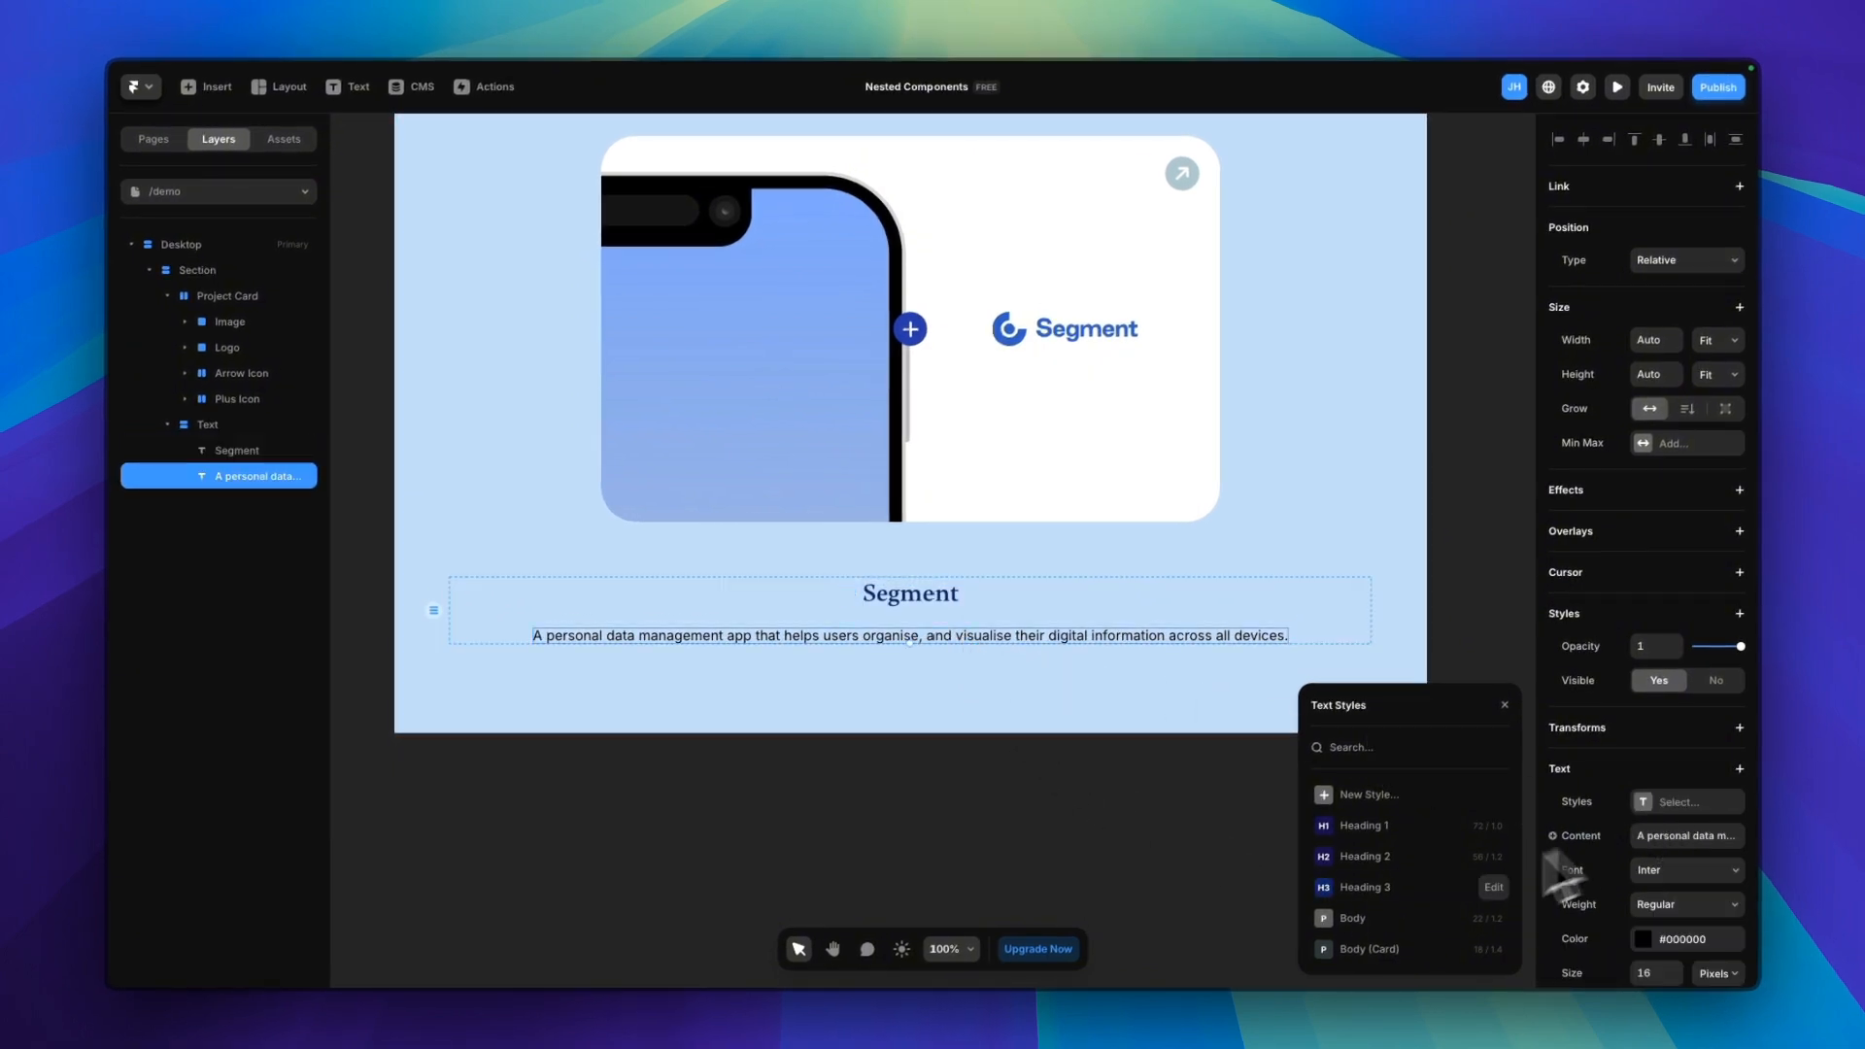
click(1370, 949)
key(Escape)
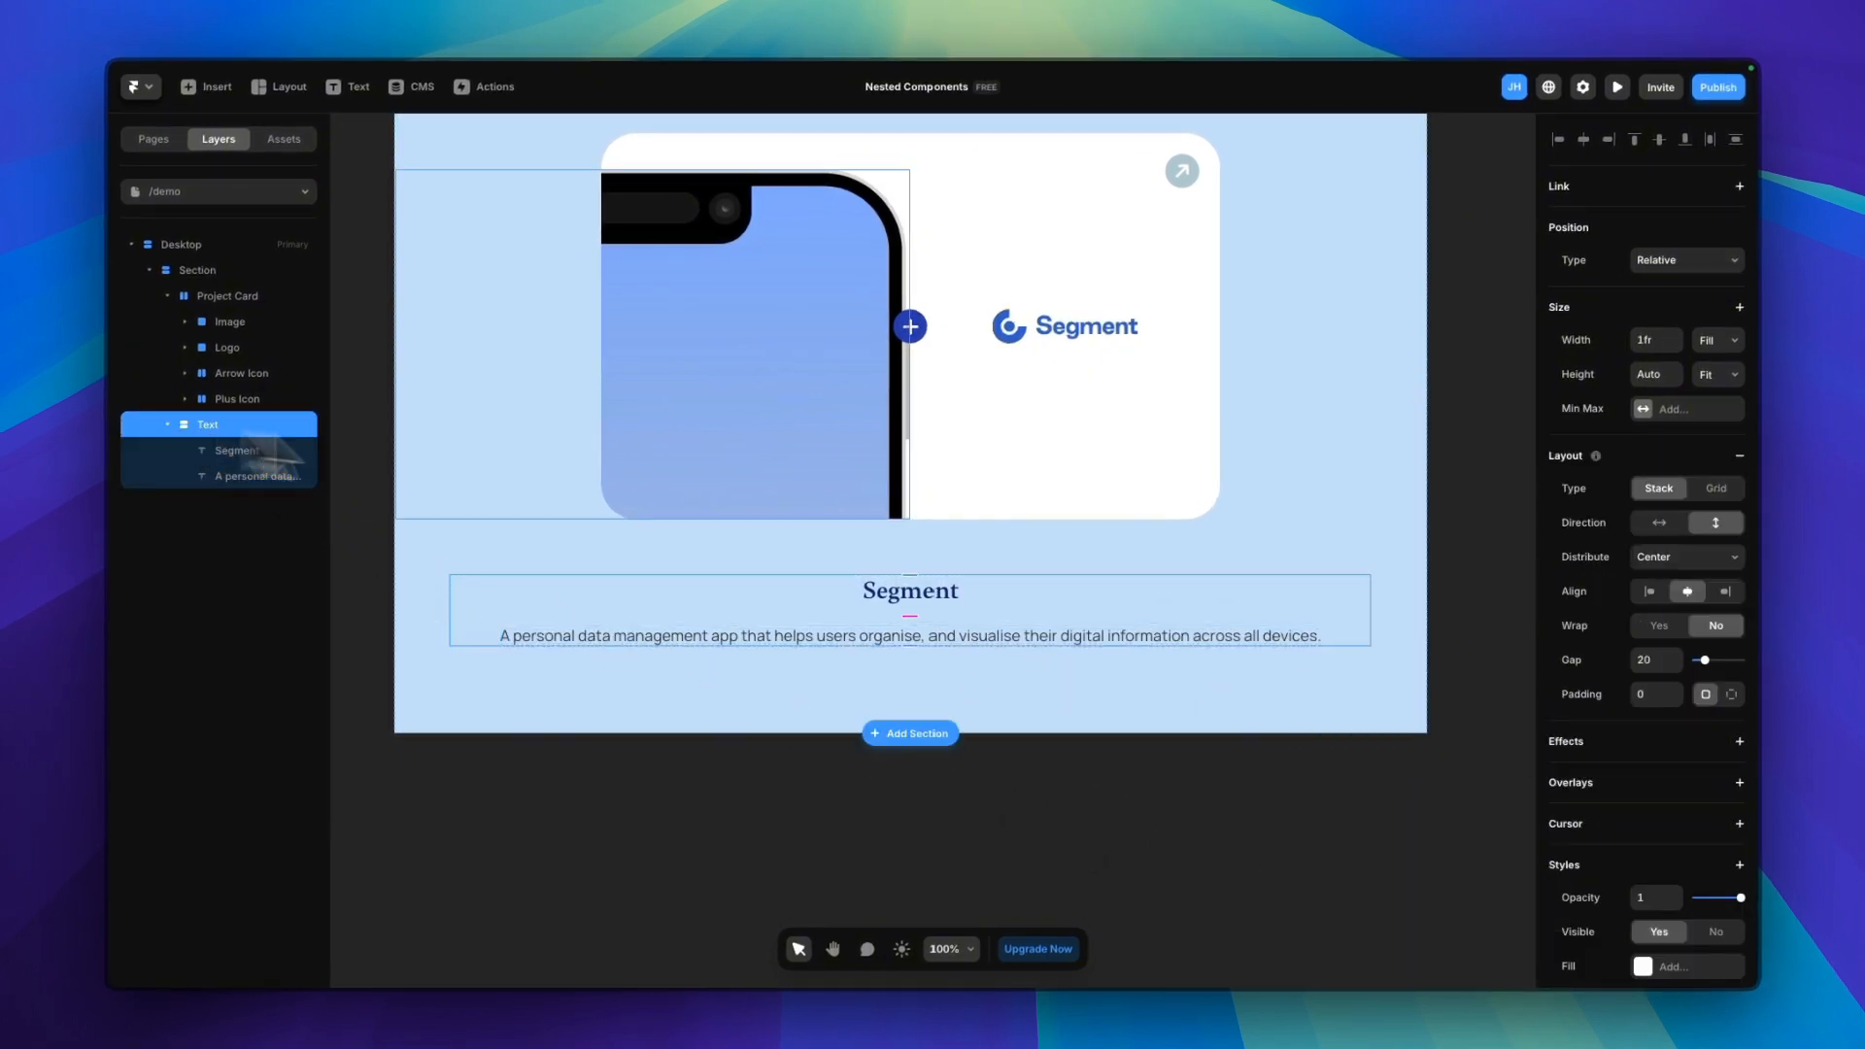
Left-align the contents of the Text stack and nest the stack inside the Project Card
click(1649, 591)
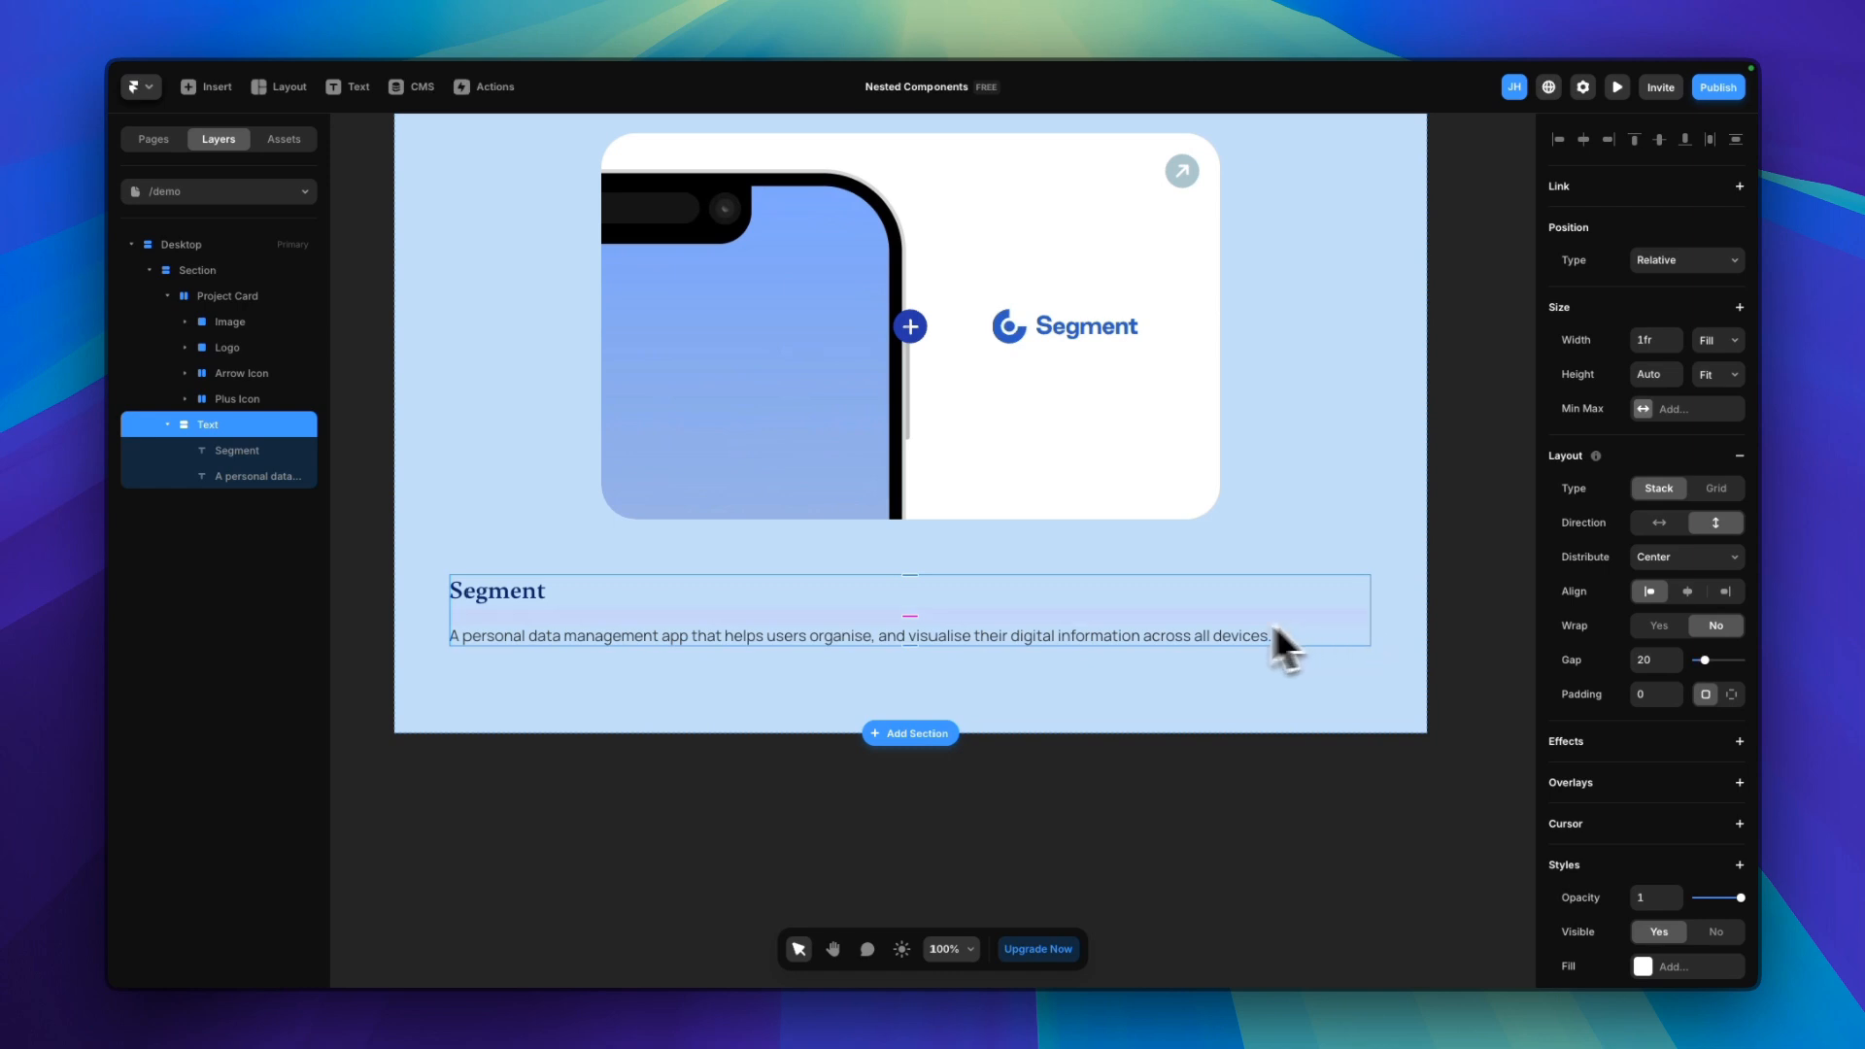
drag(202, 428, 243, 294)
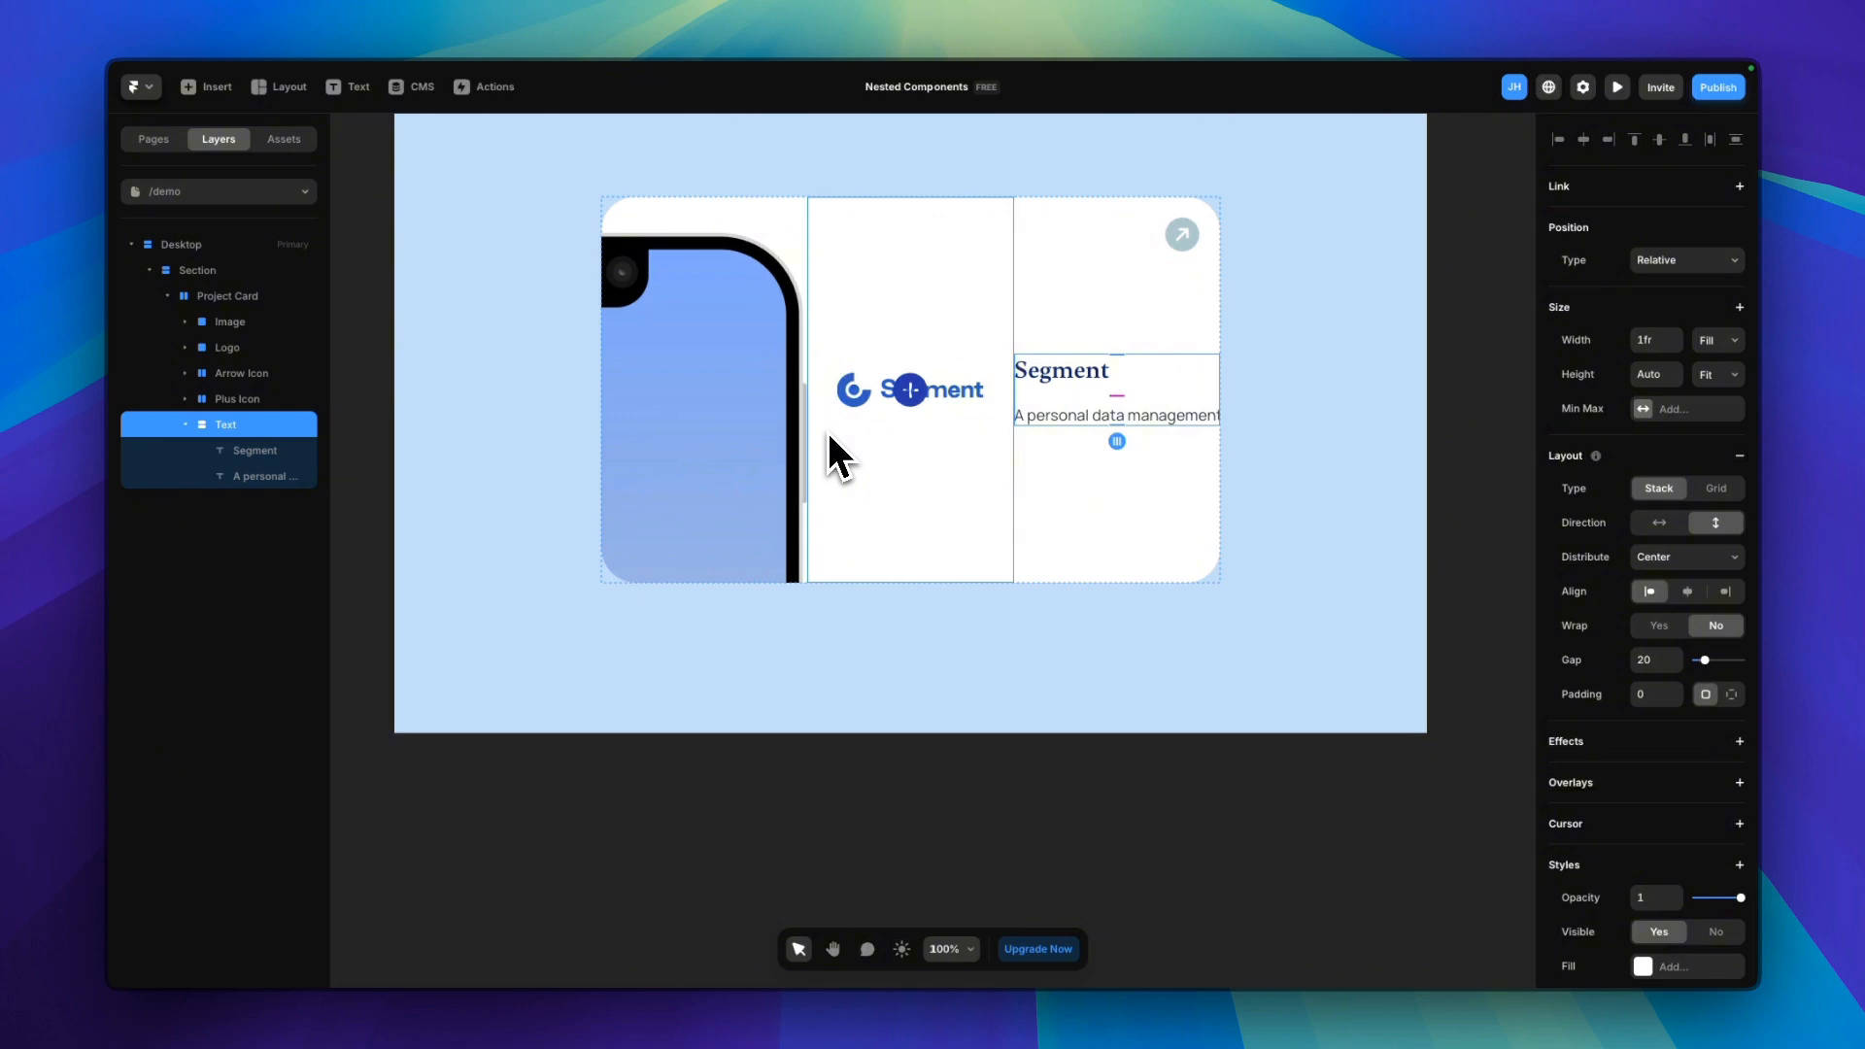
Wrap the Image and Logo frames in a stack named Assets
click(244, 326)
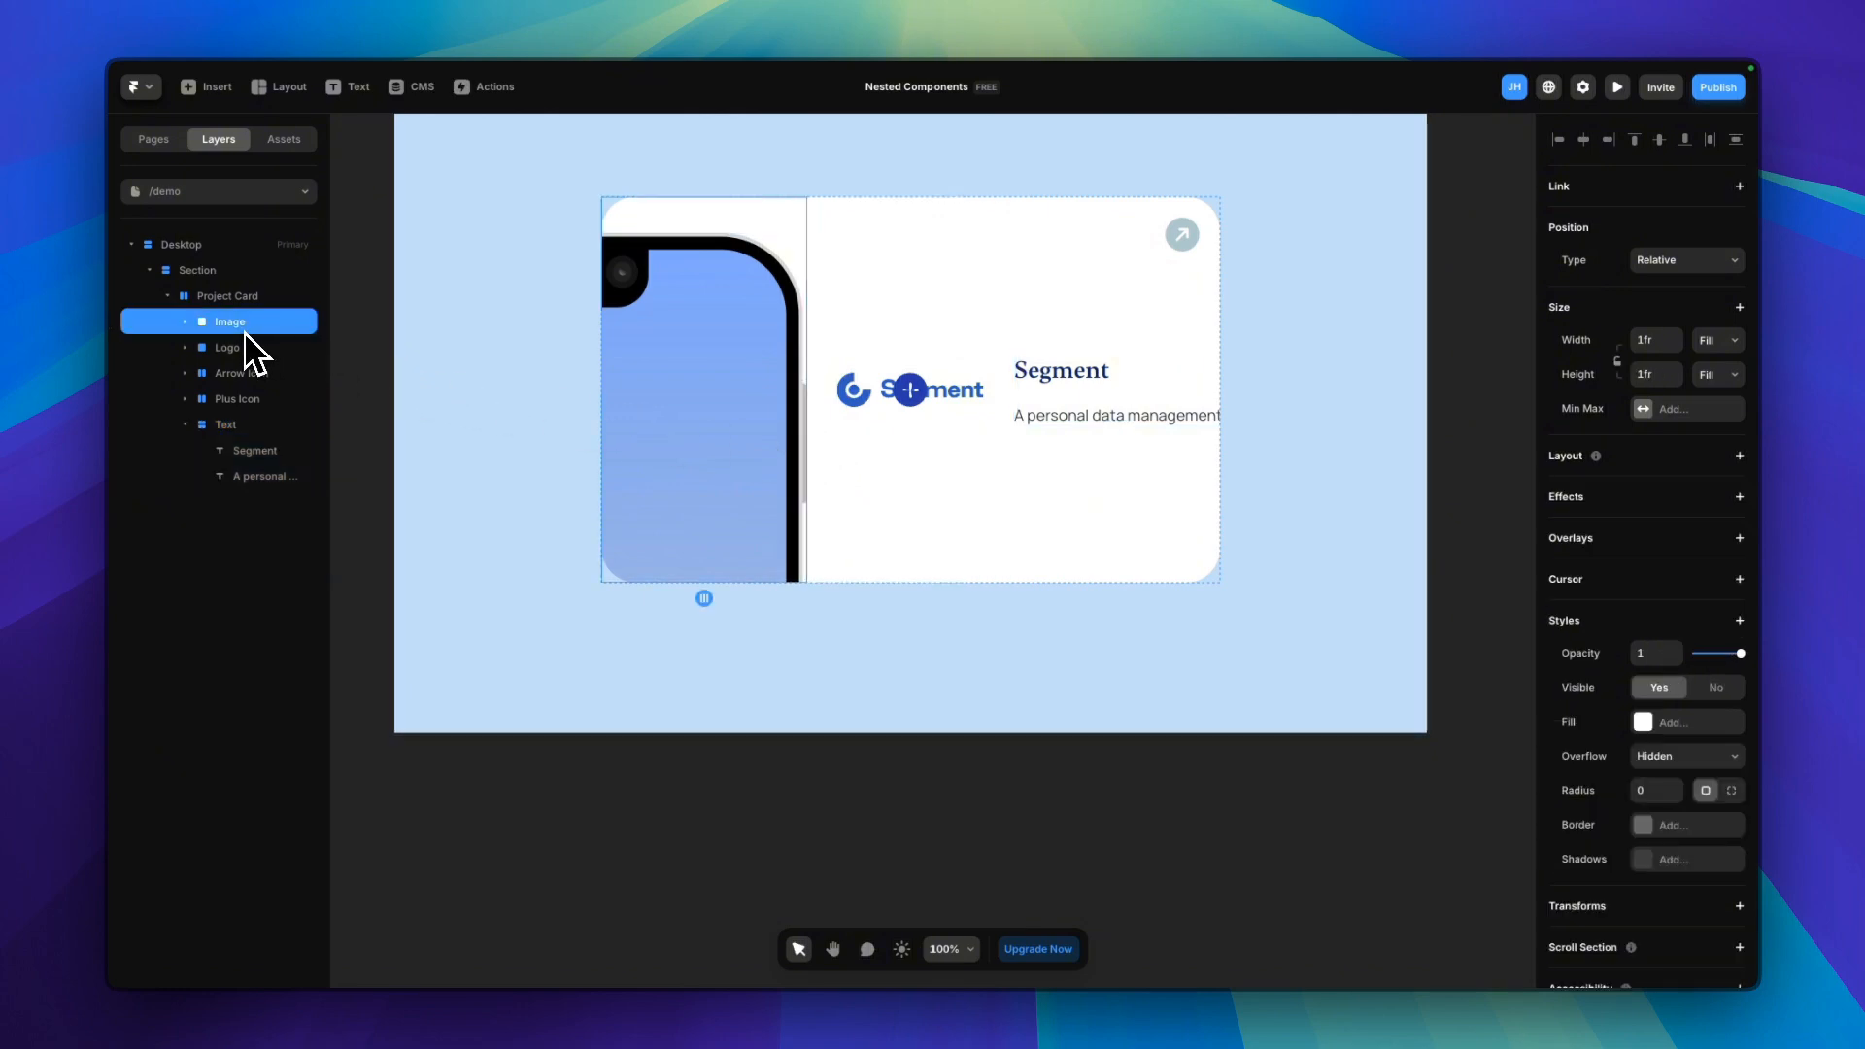
shift+click(239, 348)
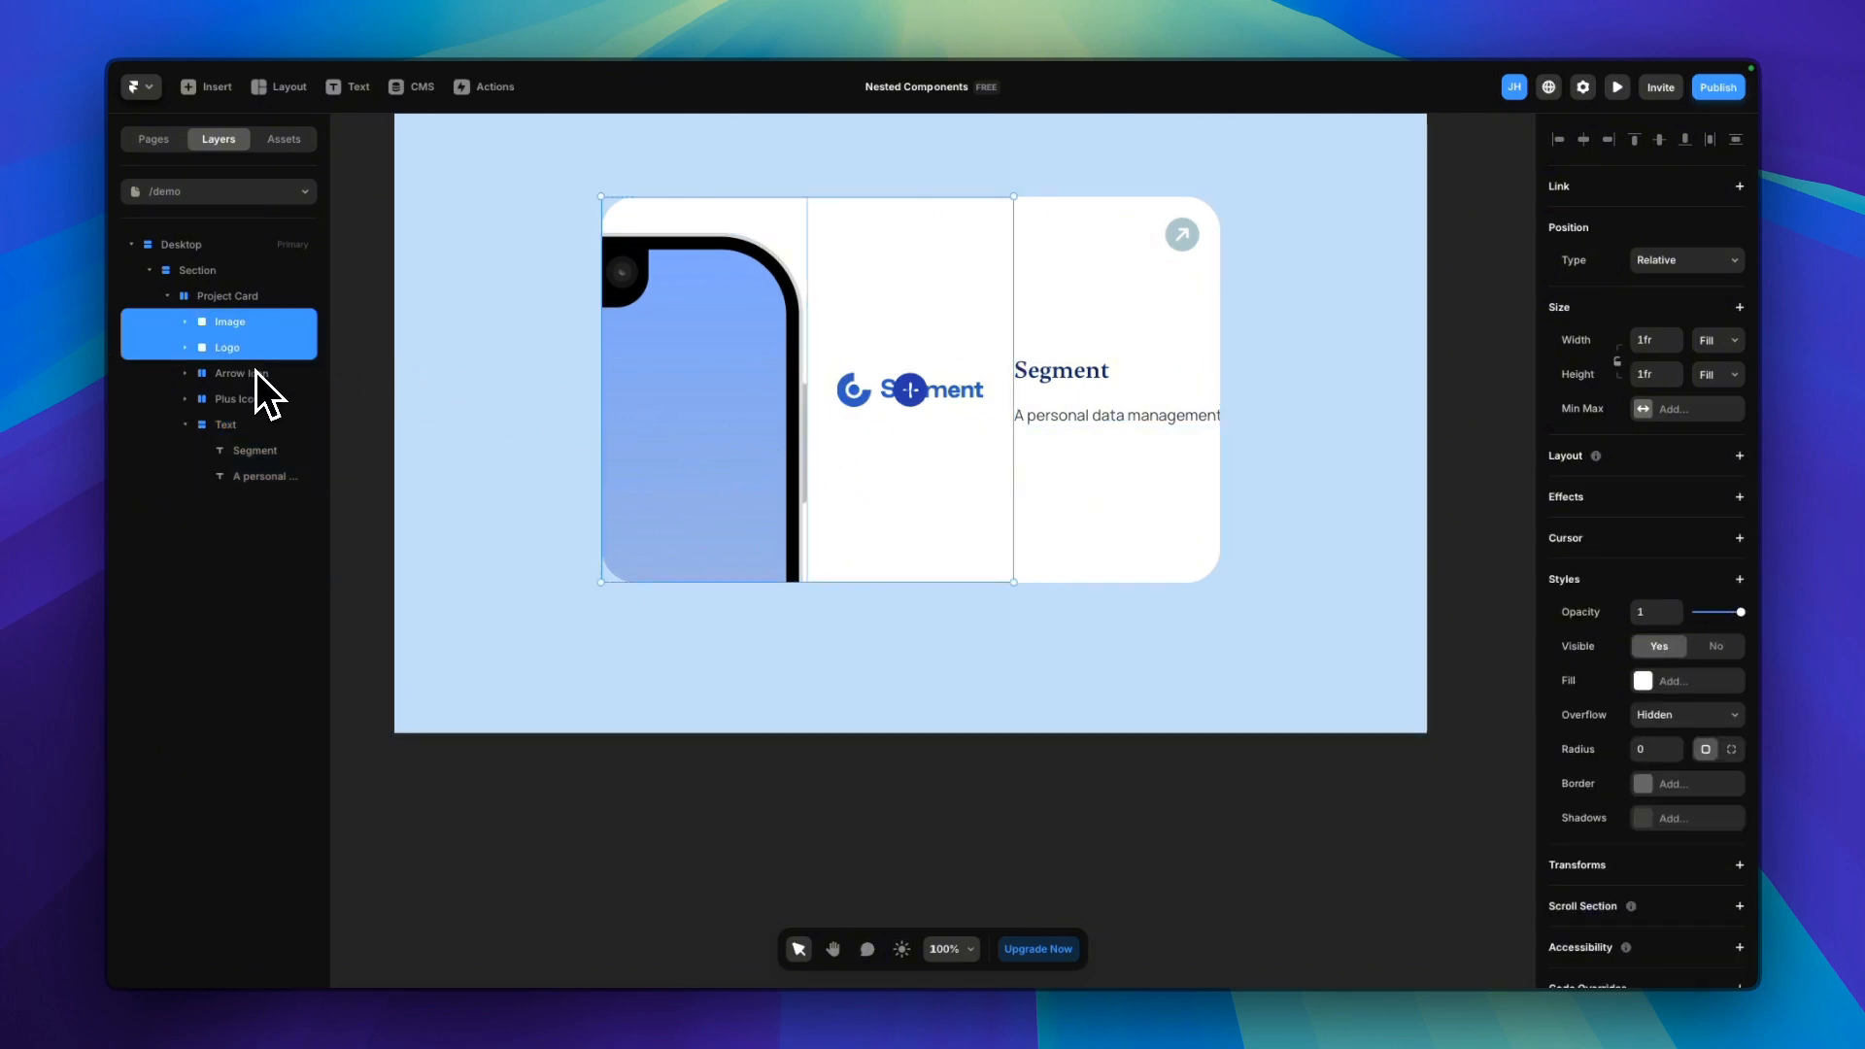
key(ctrl+alt+Return)
double_click(233, 327)
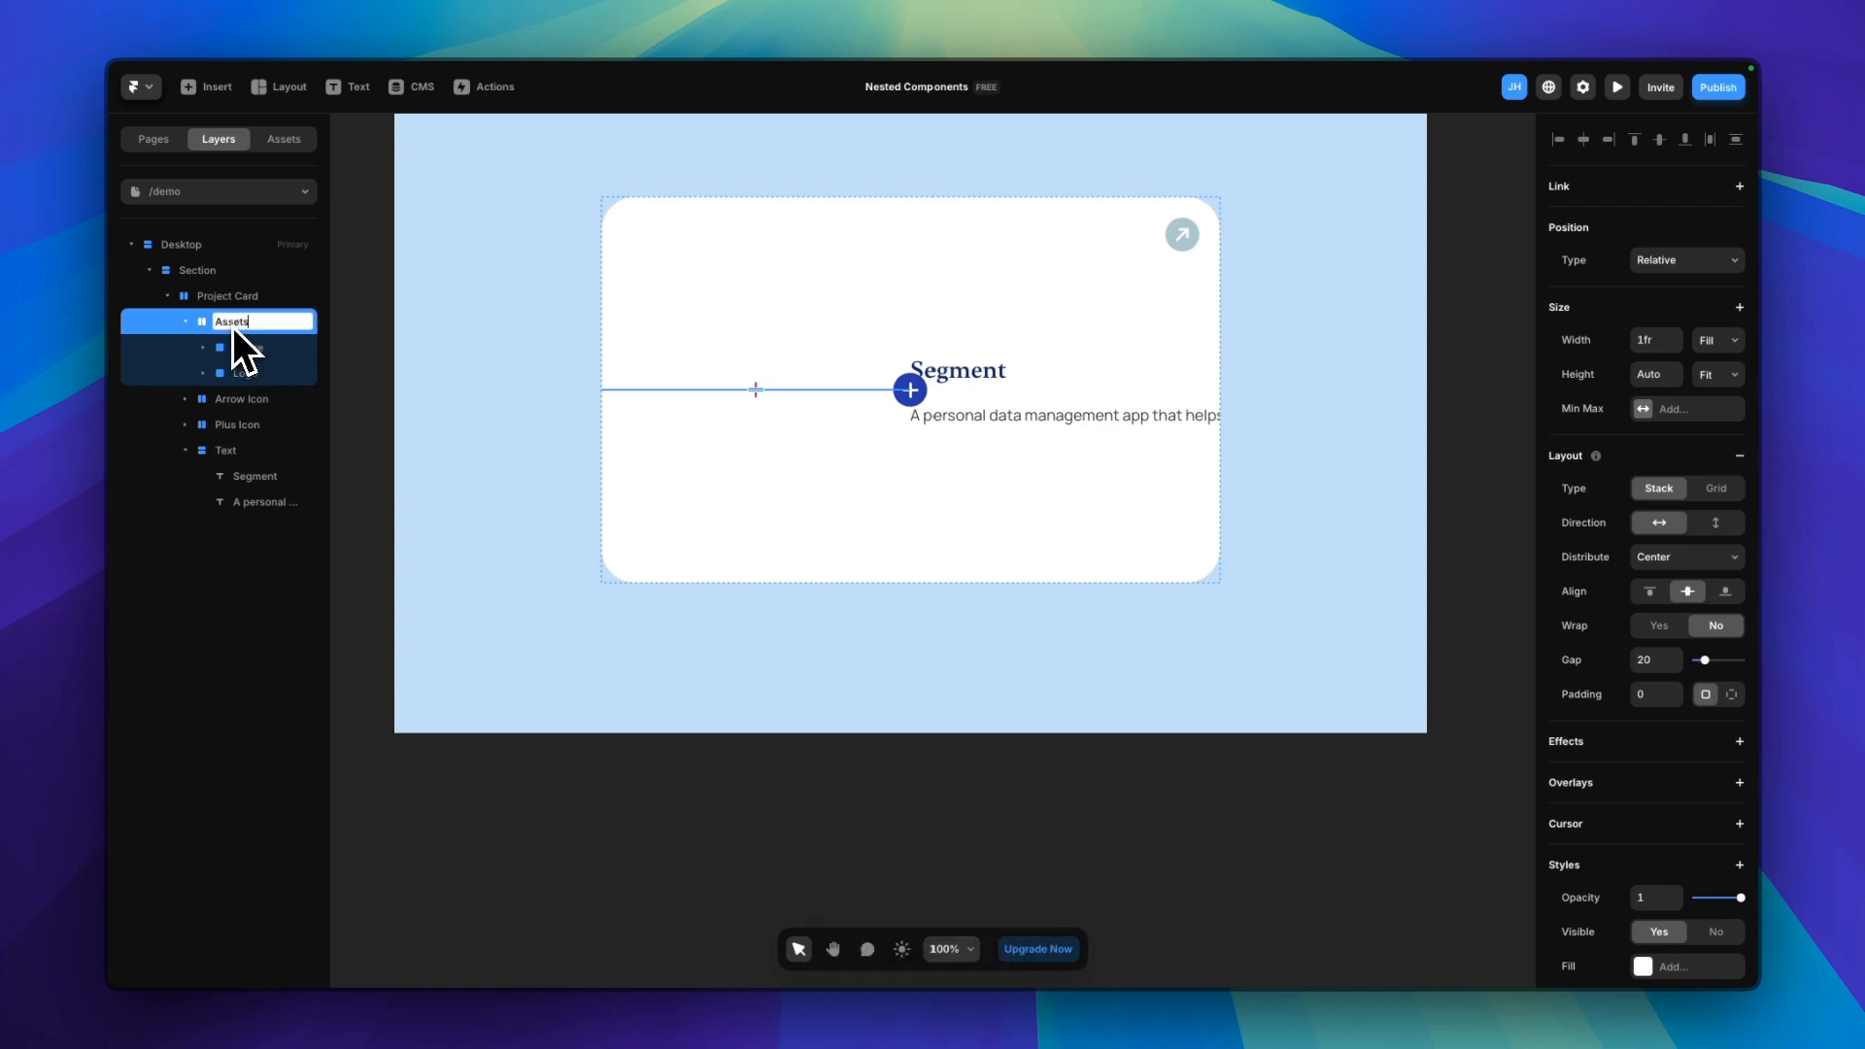
click(264, 346)
Set the Assets stack's position type to Absolute
click(230, 325)
click(1666, 260)
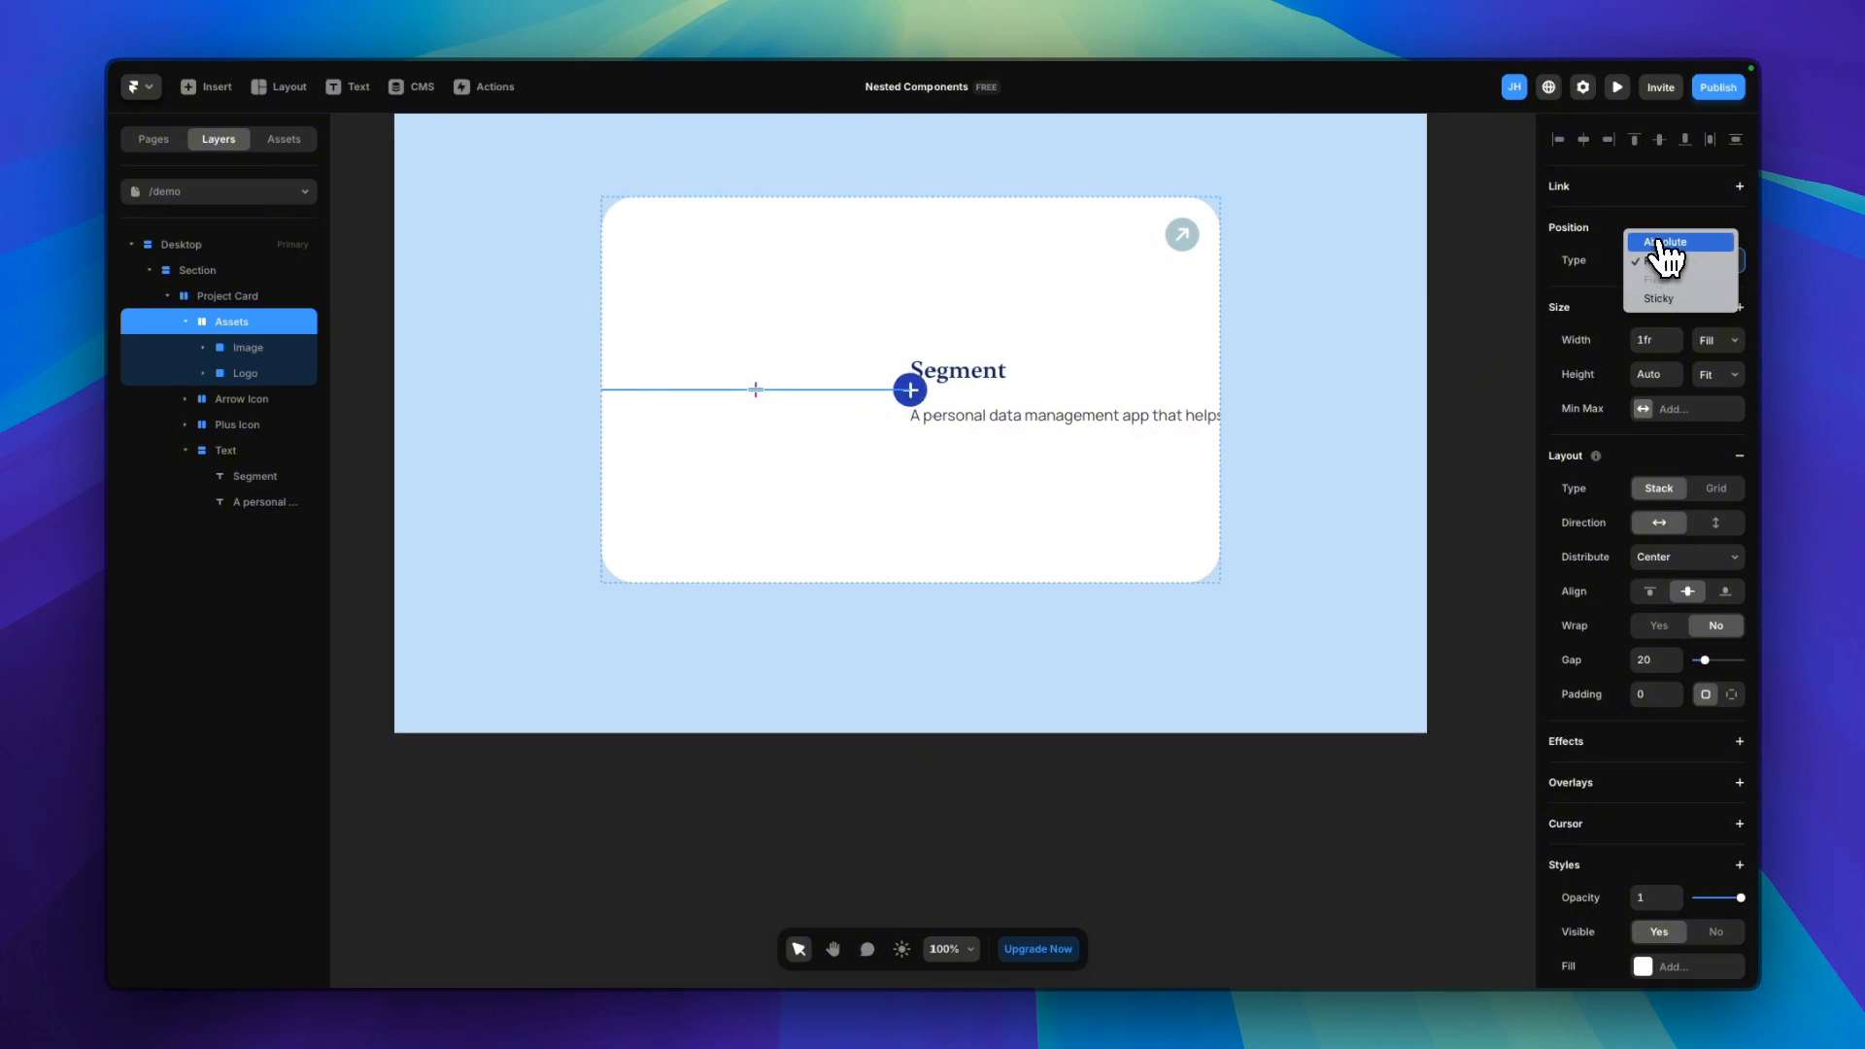
click(1664, 243)
Size the Assets stack to 100% relative width and height, and pin it to all four sides of the card
click(1705, 470)
click(1699, 488)
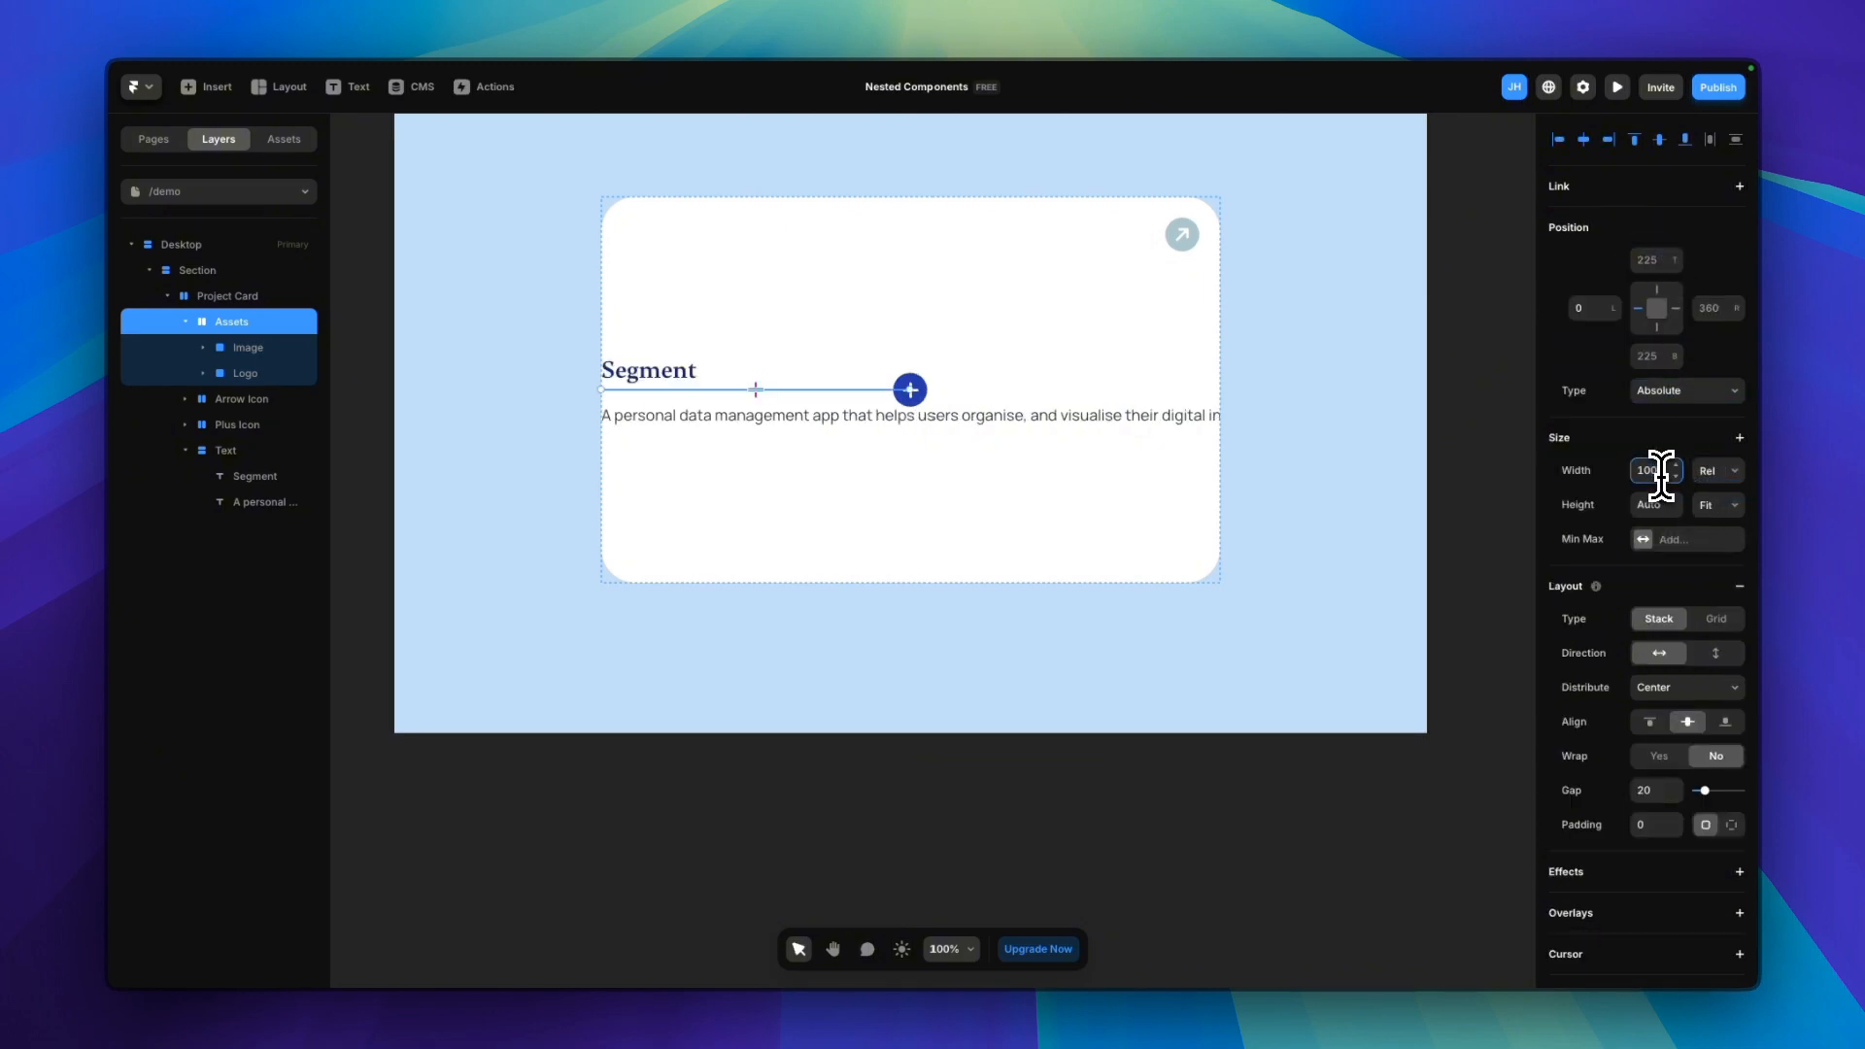
key(BackSpace)
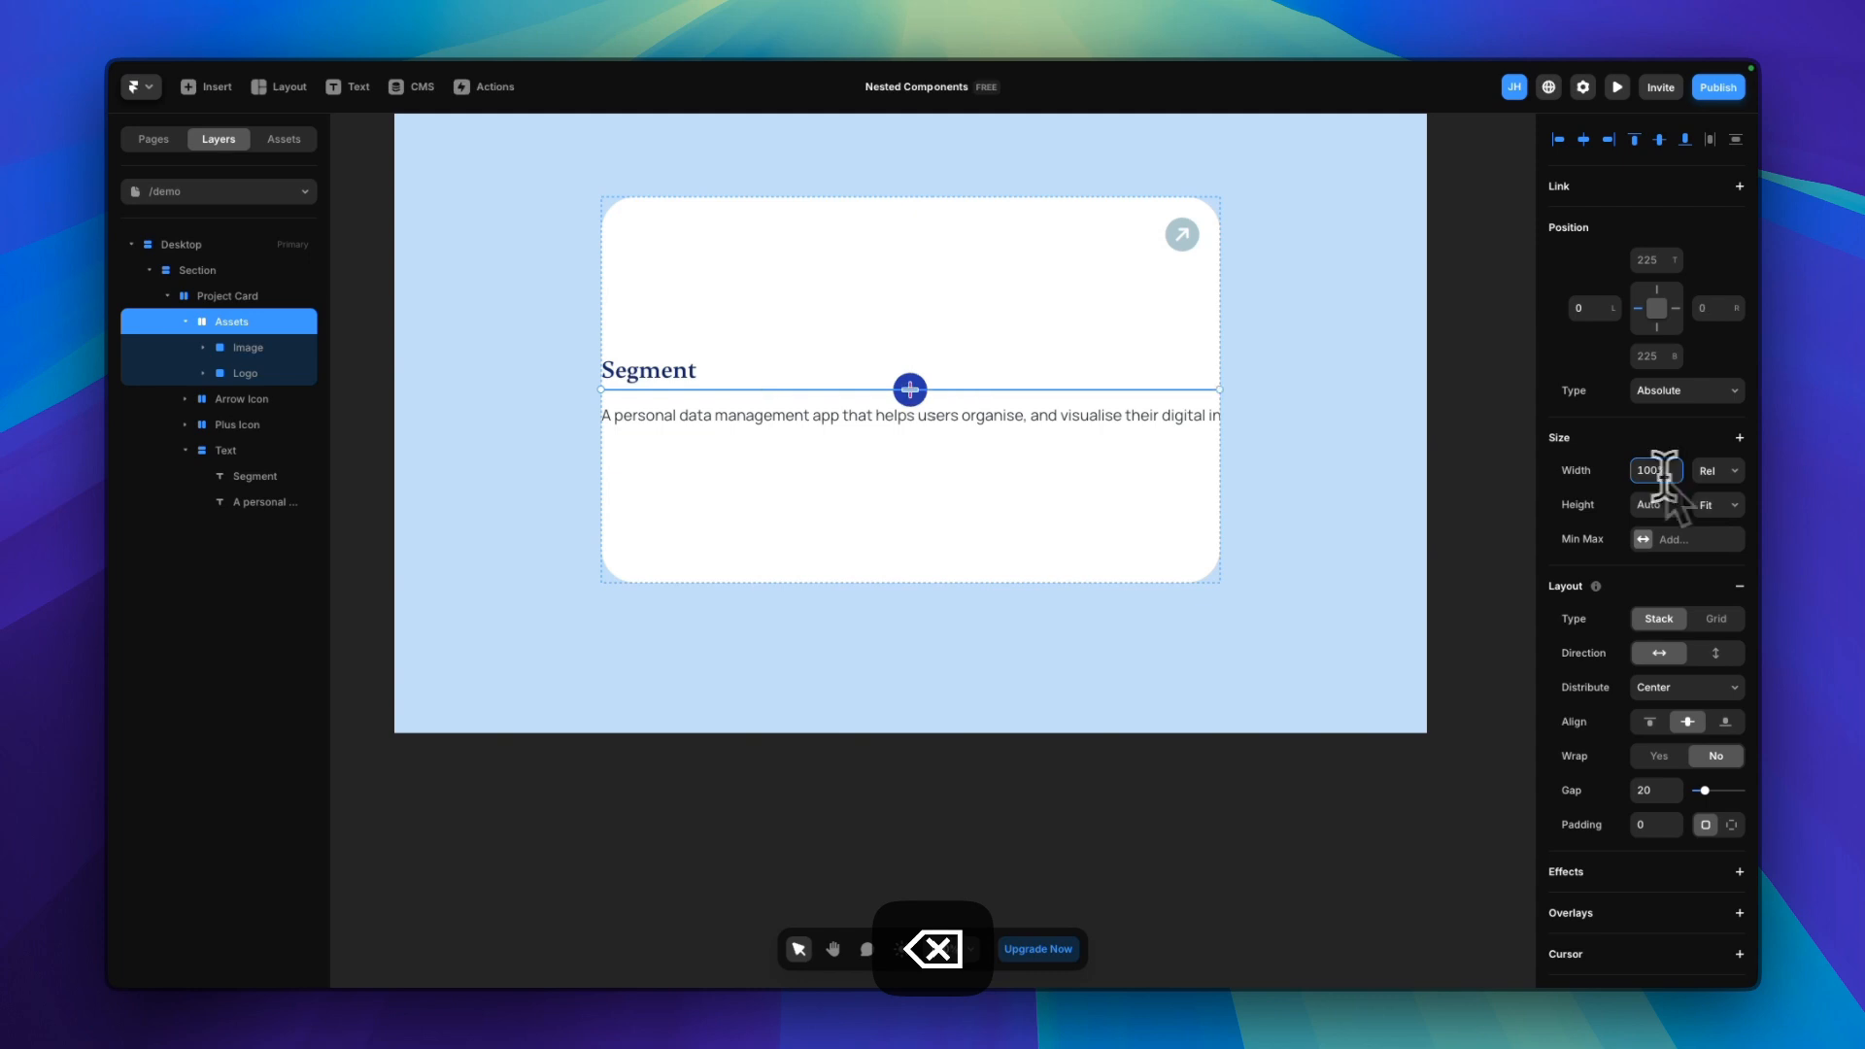
click(1642, 506)
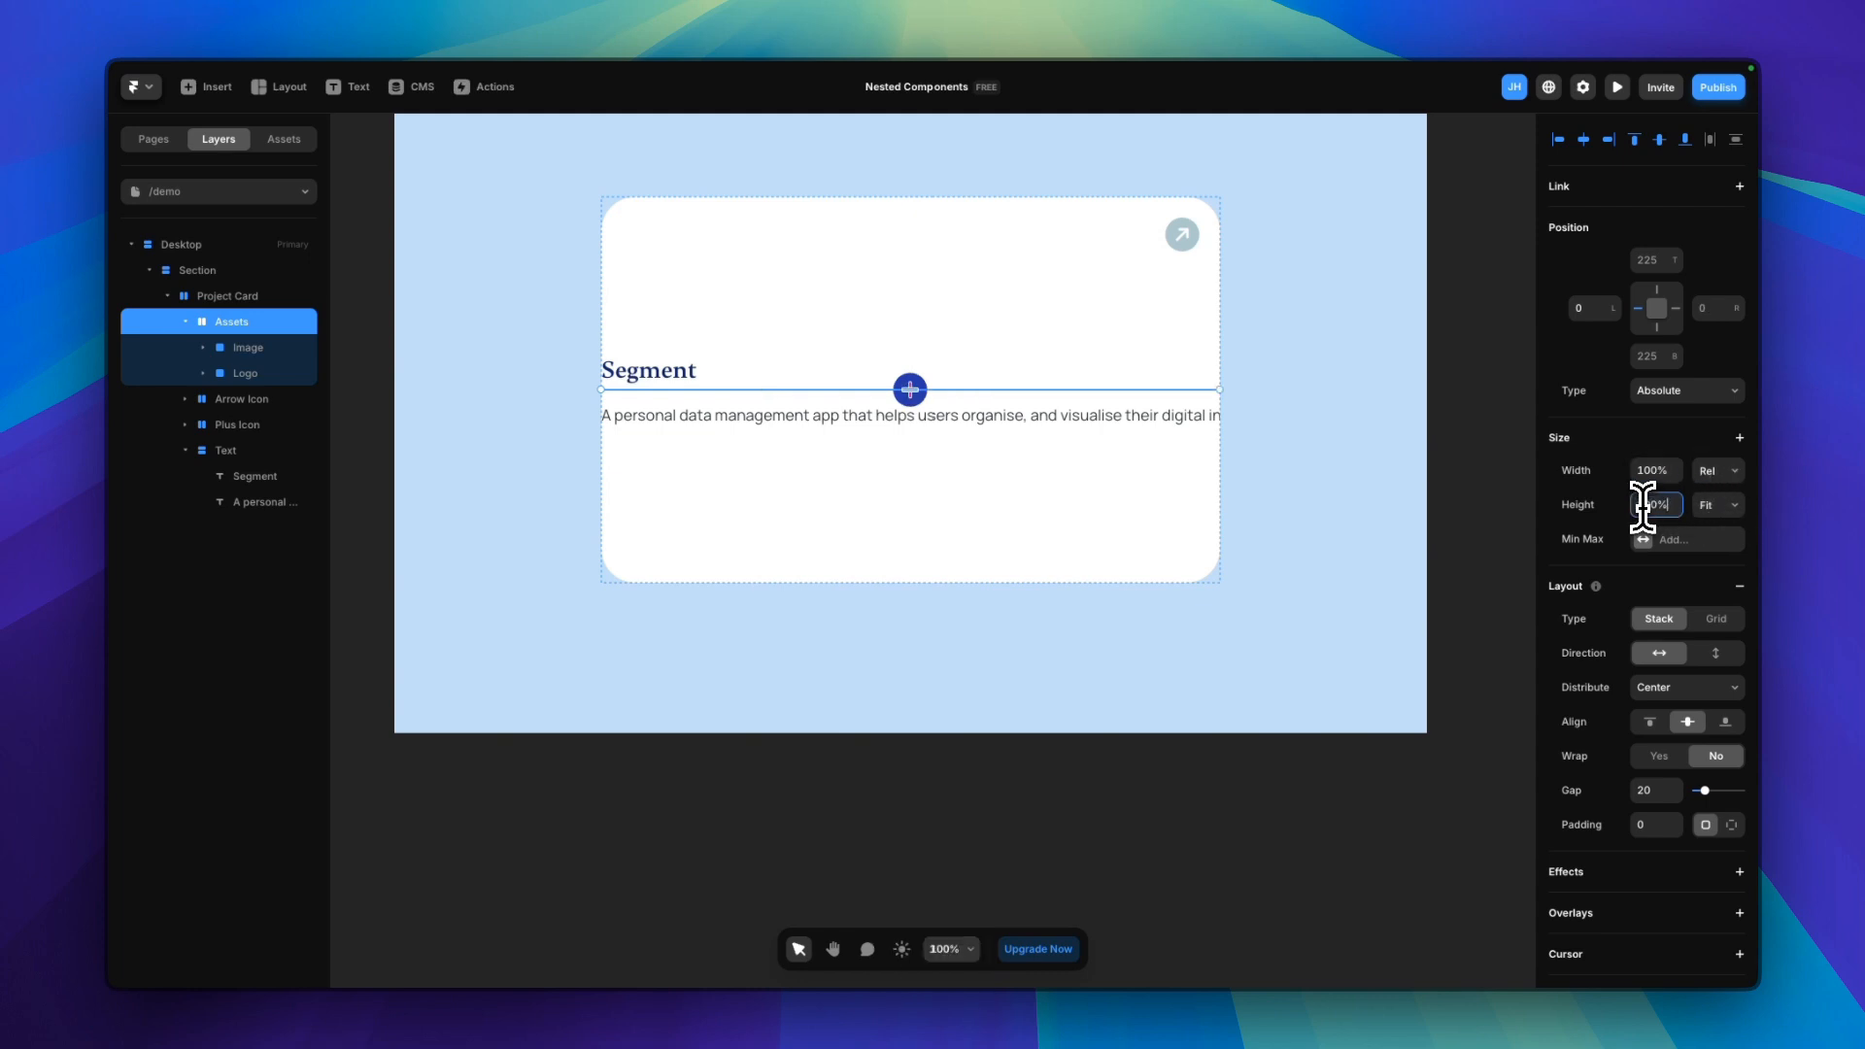
text(100%)
key(Return)
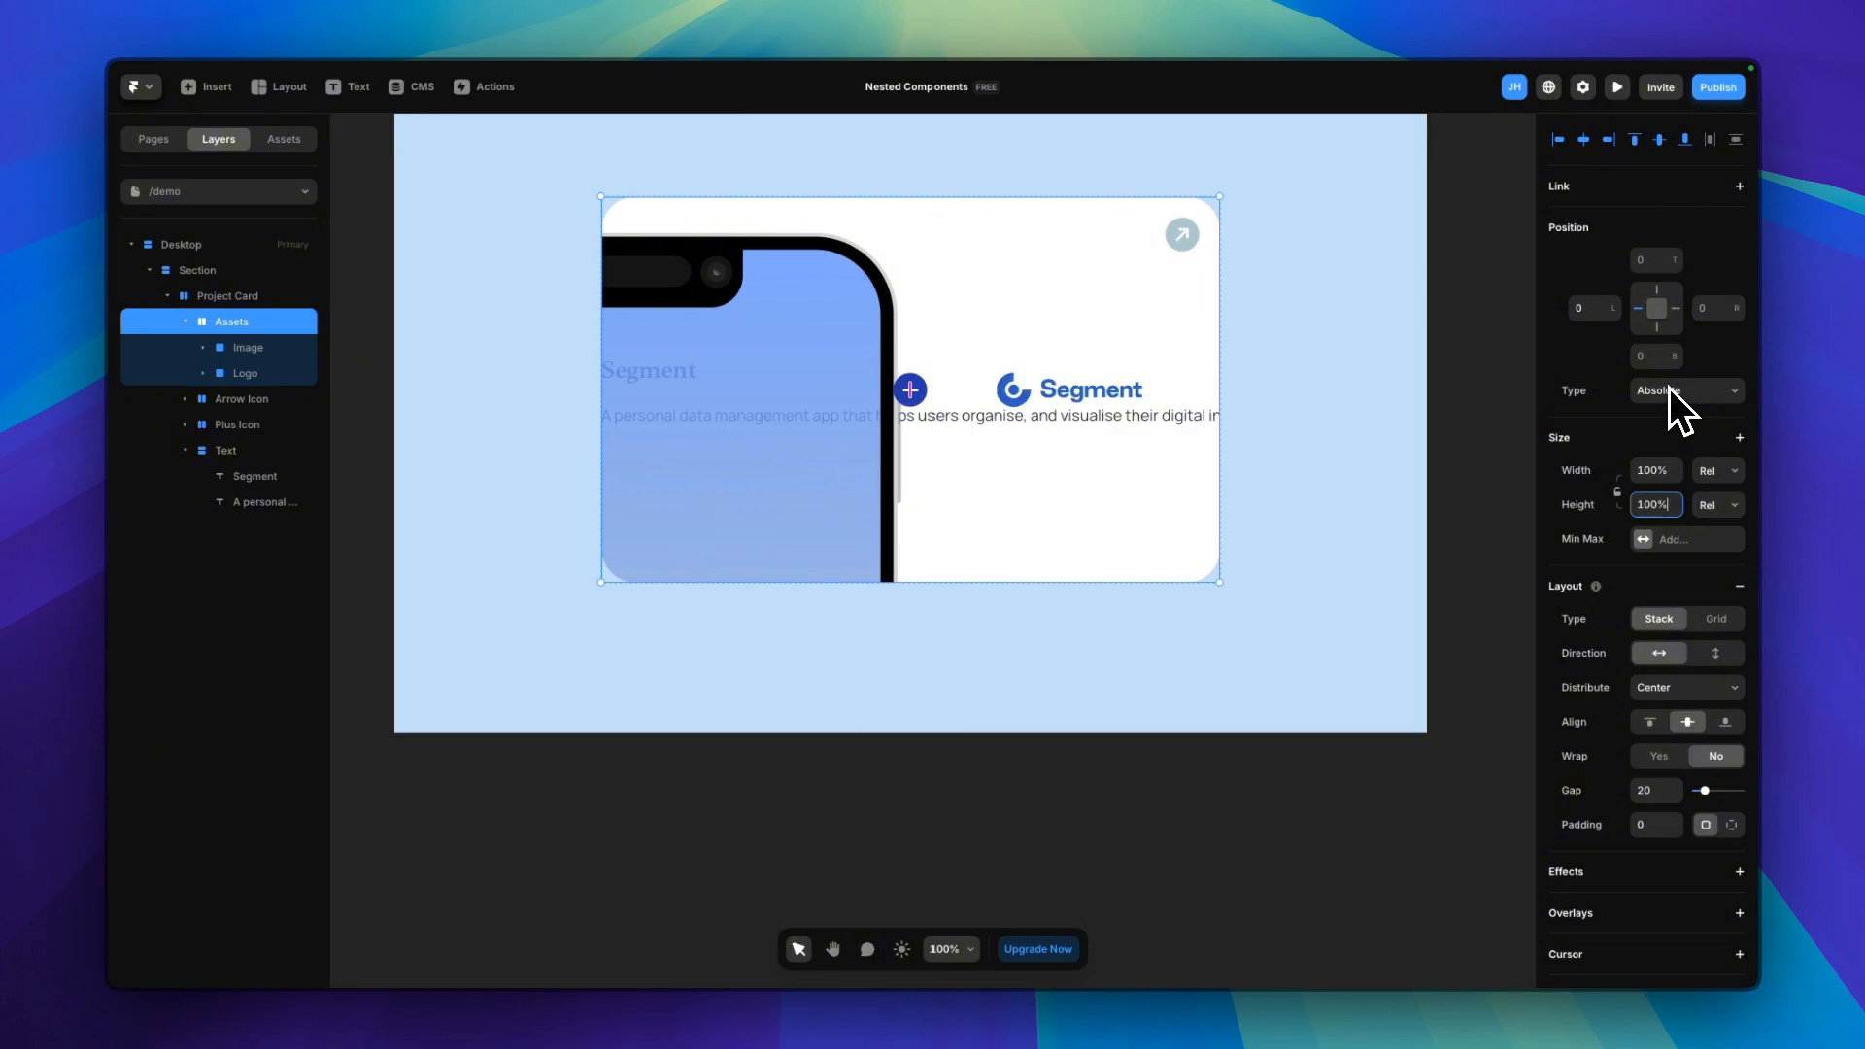
click(1657, 311)
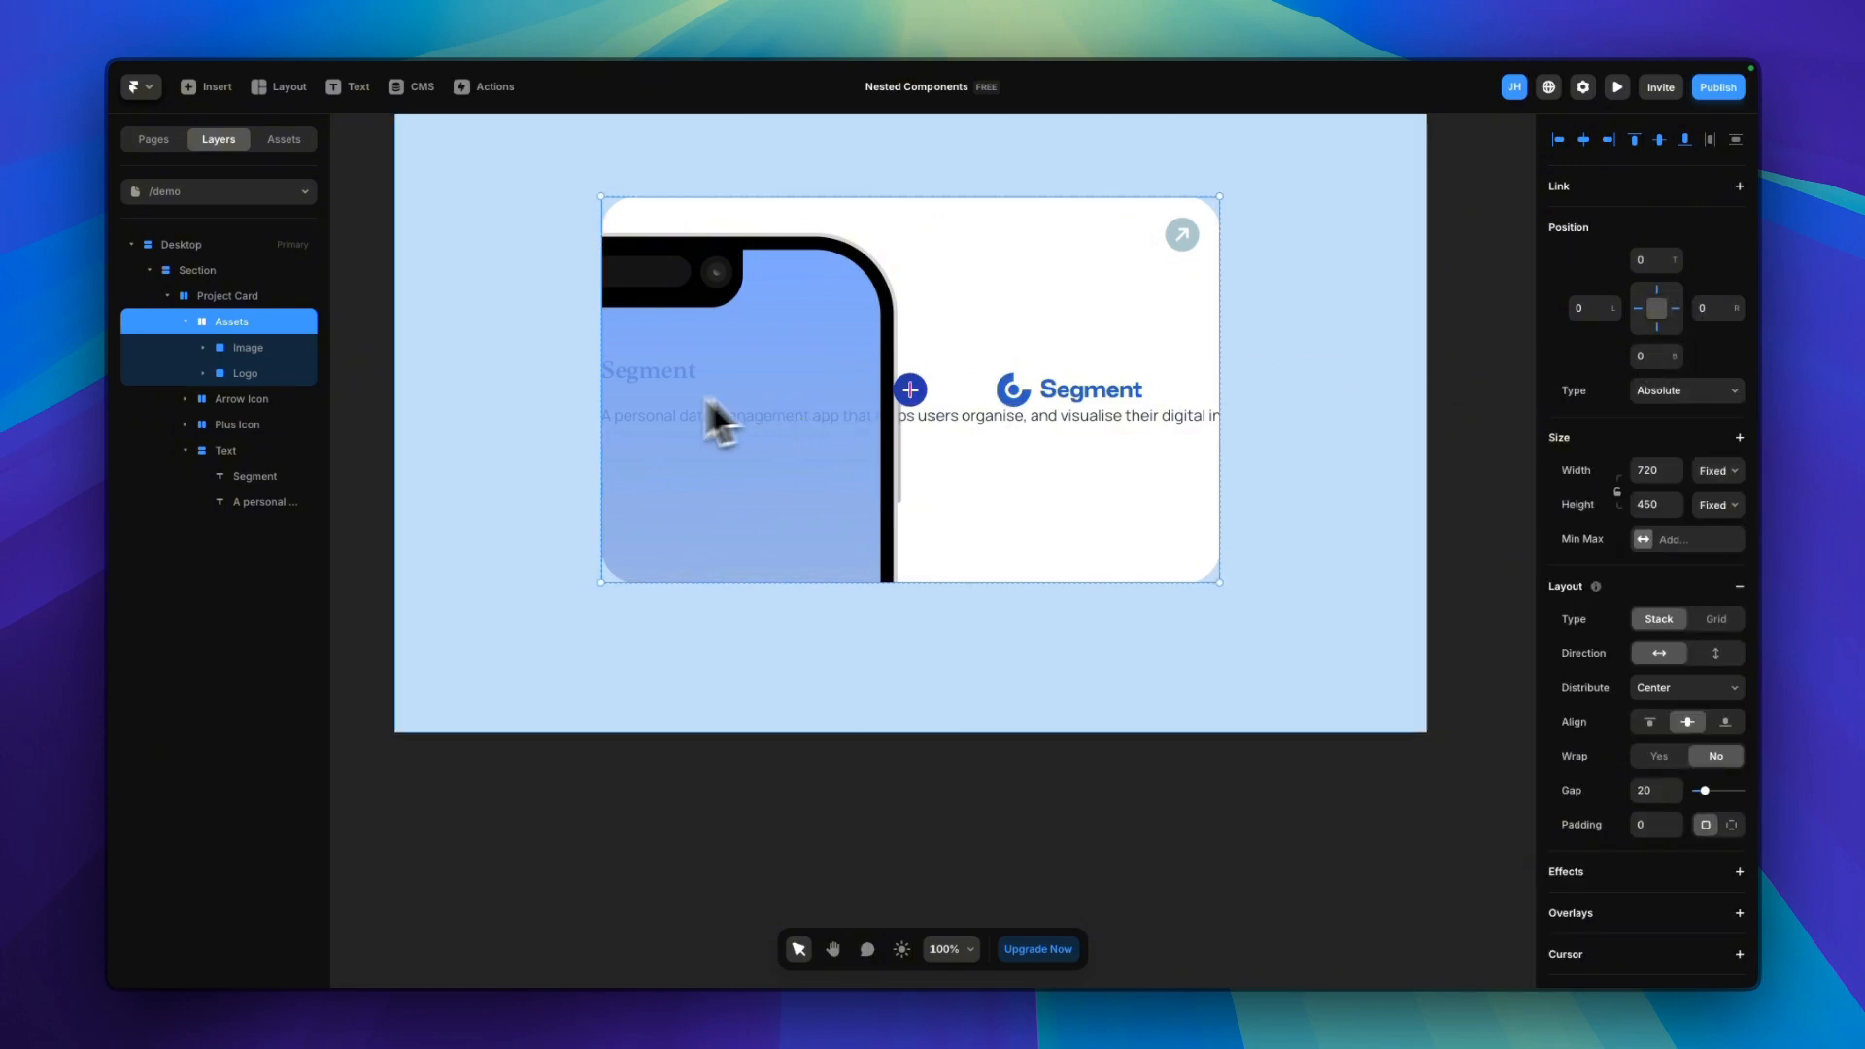
Set the Assets stack's Z Index to 0
scroll(777, 457, up, 1)
scroll(1690, 758, down, 5)
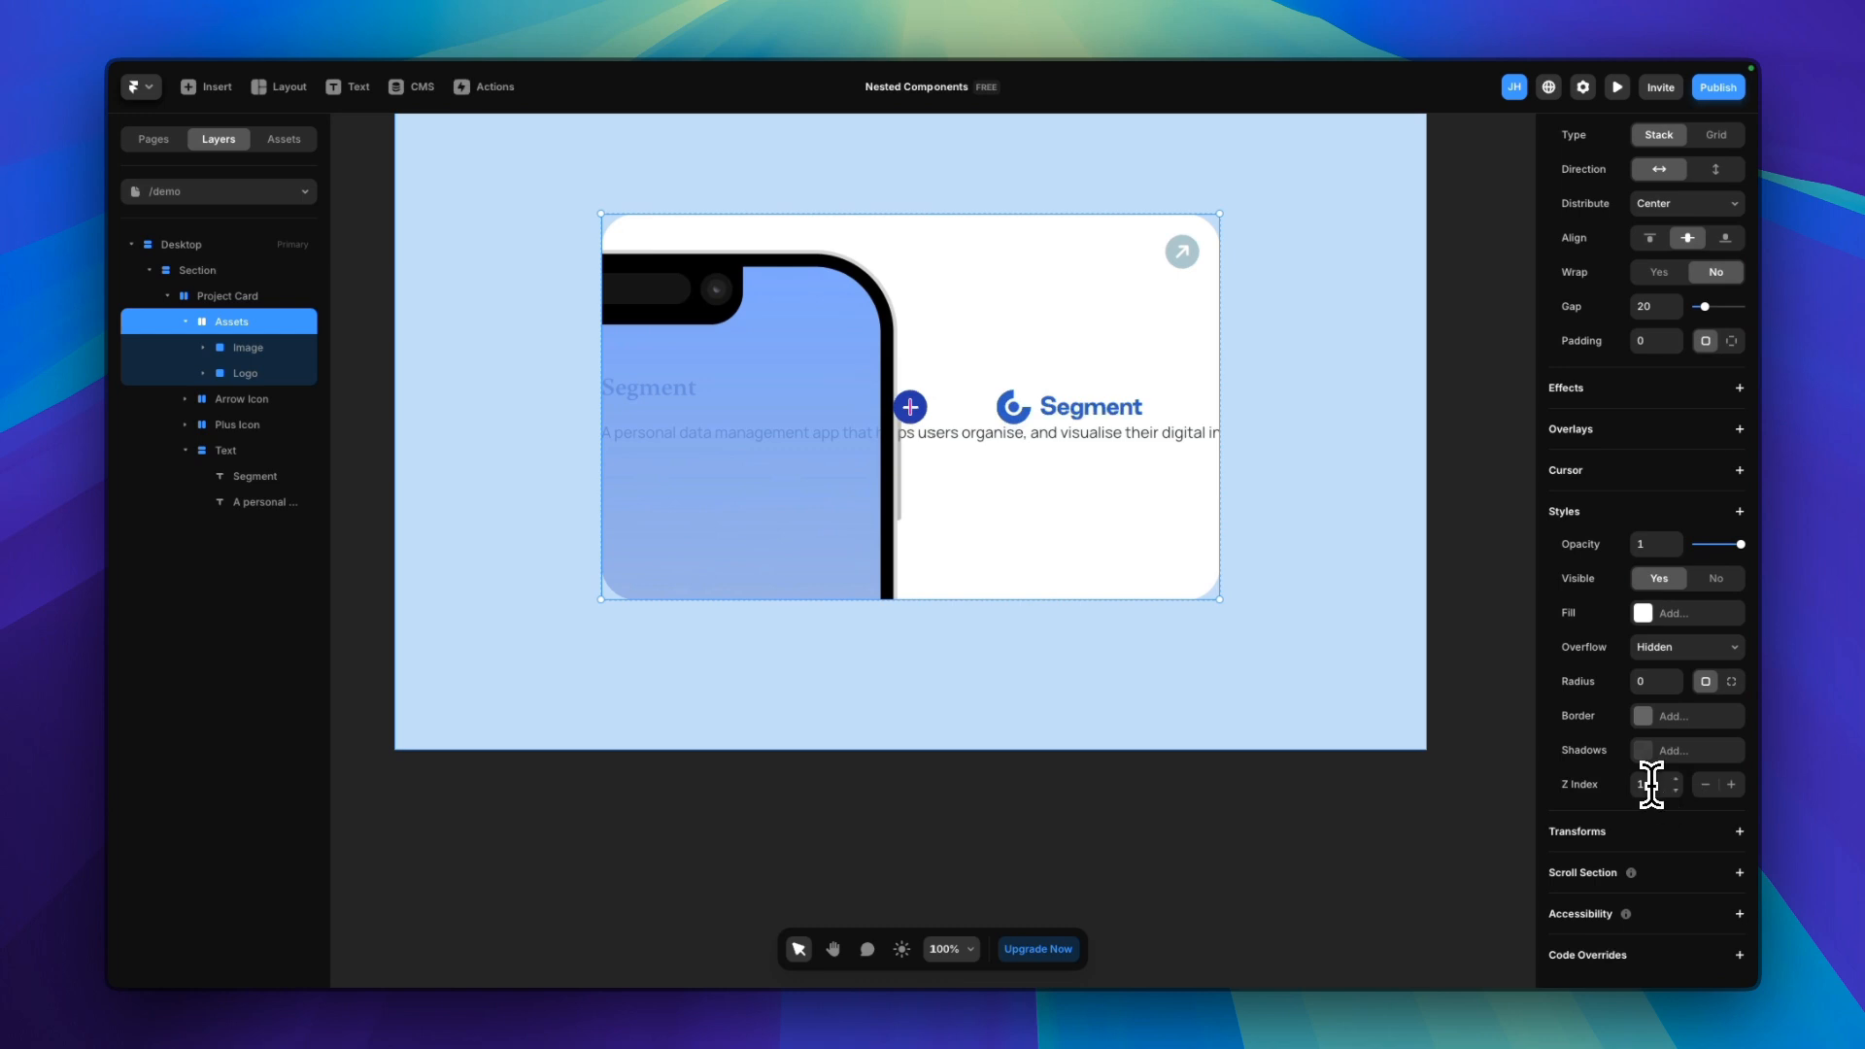
click(1650, 787)
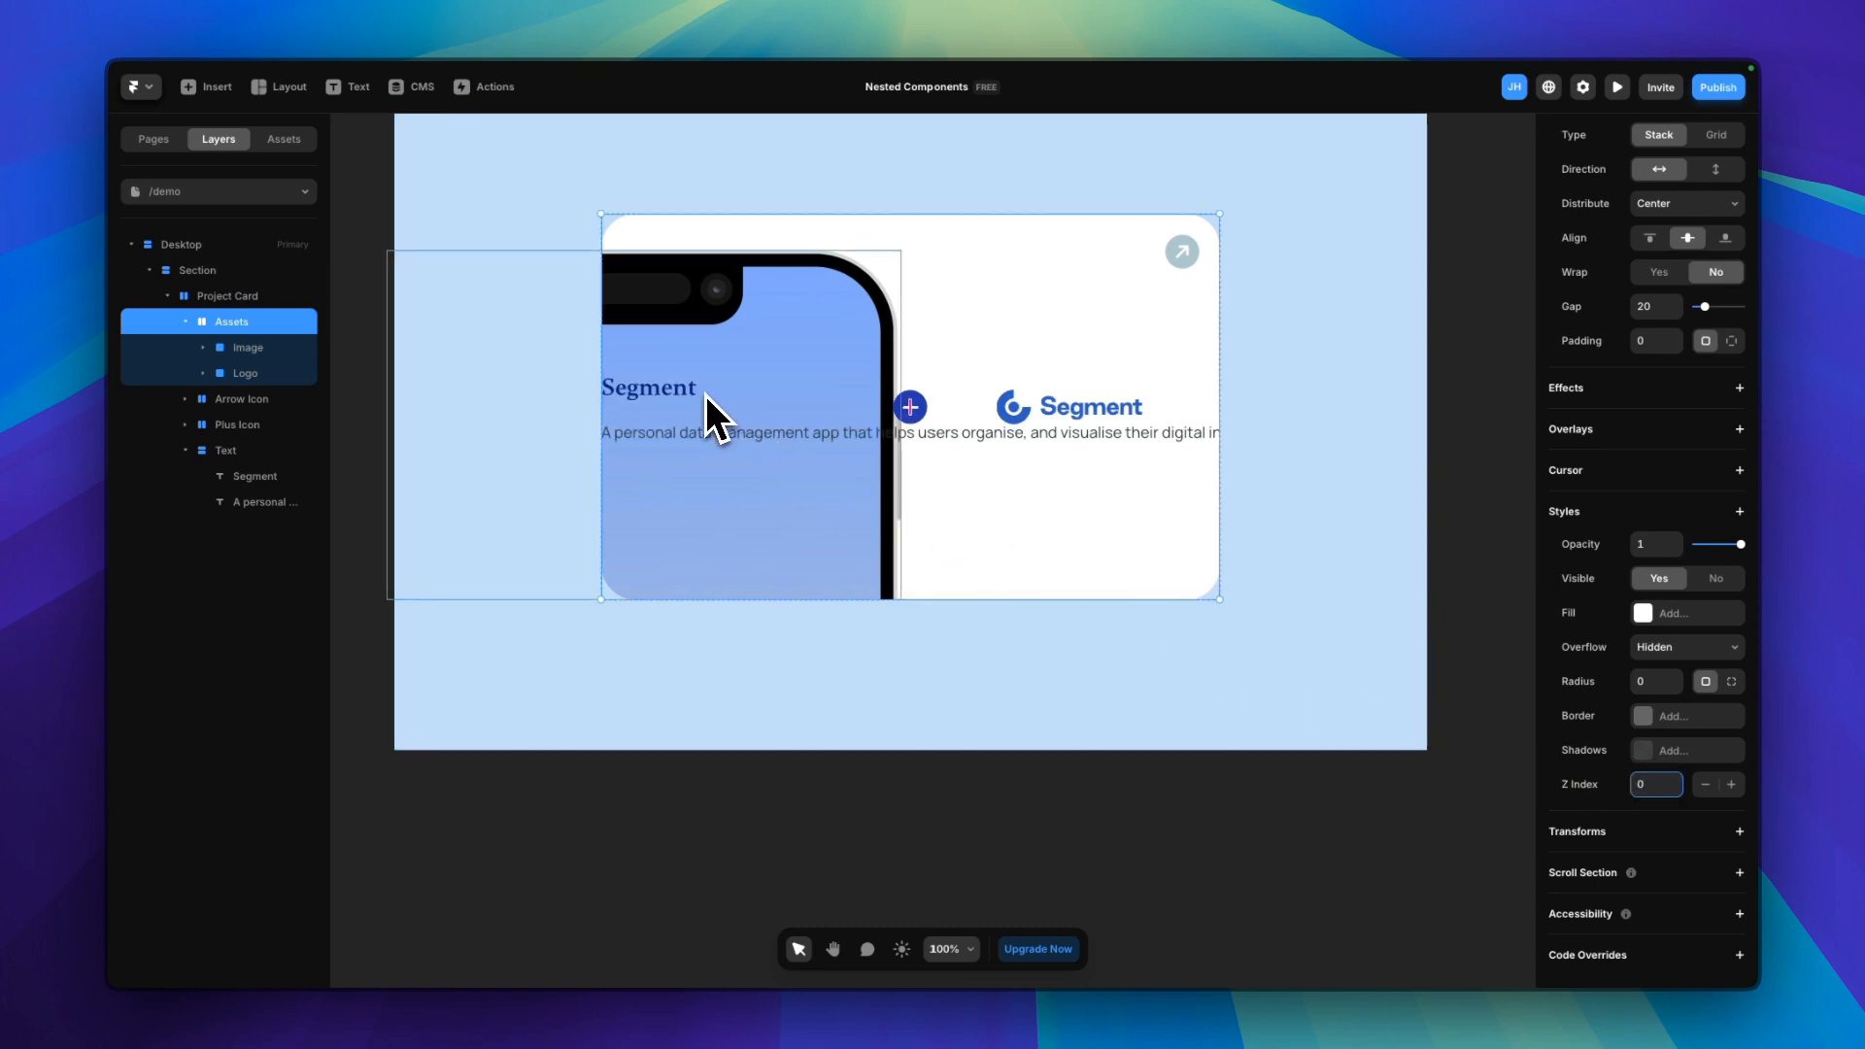
scroll(705, 394, up, 4)
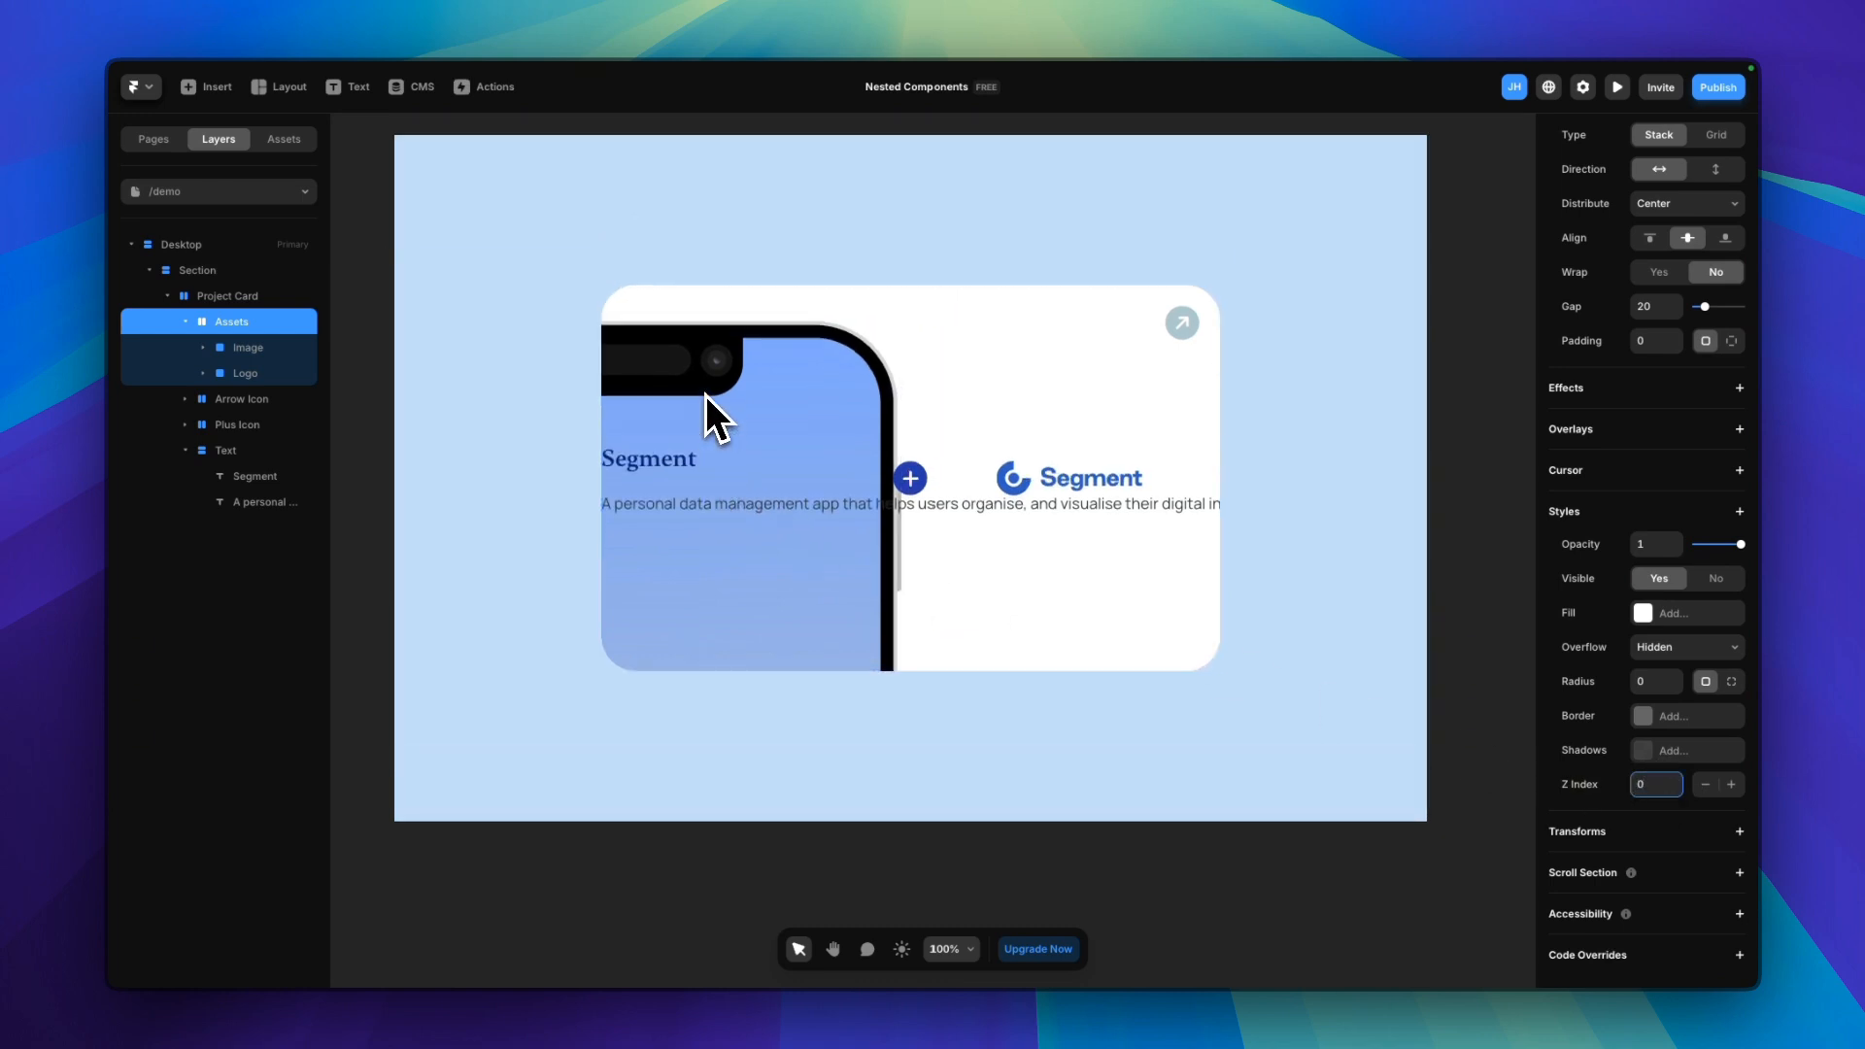
Align the Project Card's stacked contents to its bottom edge
click(226, 296)
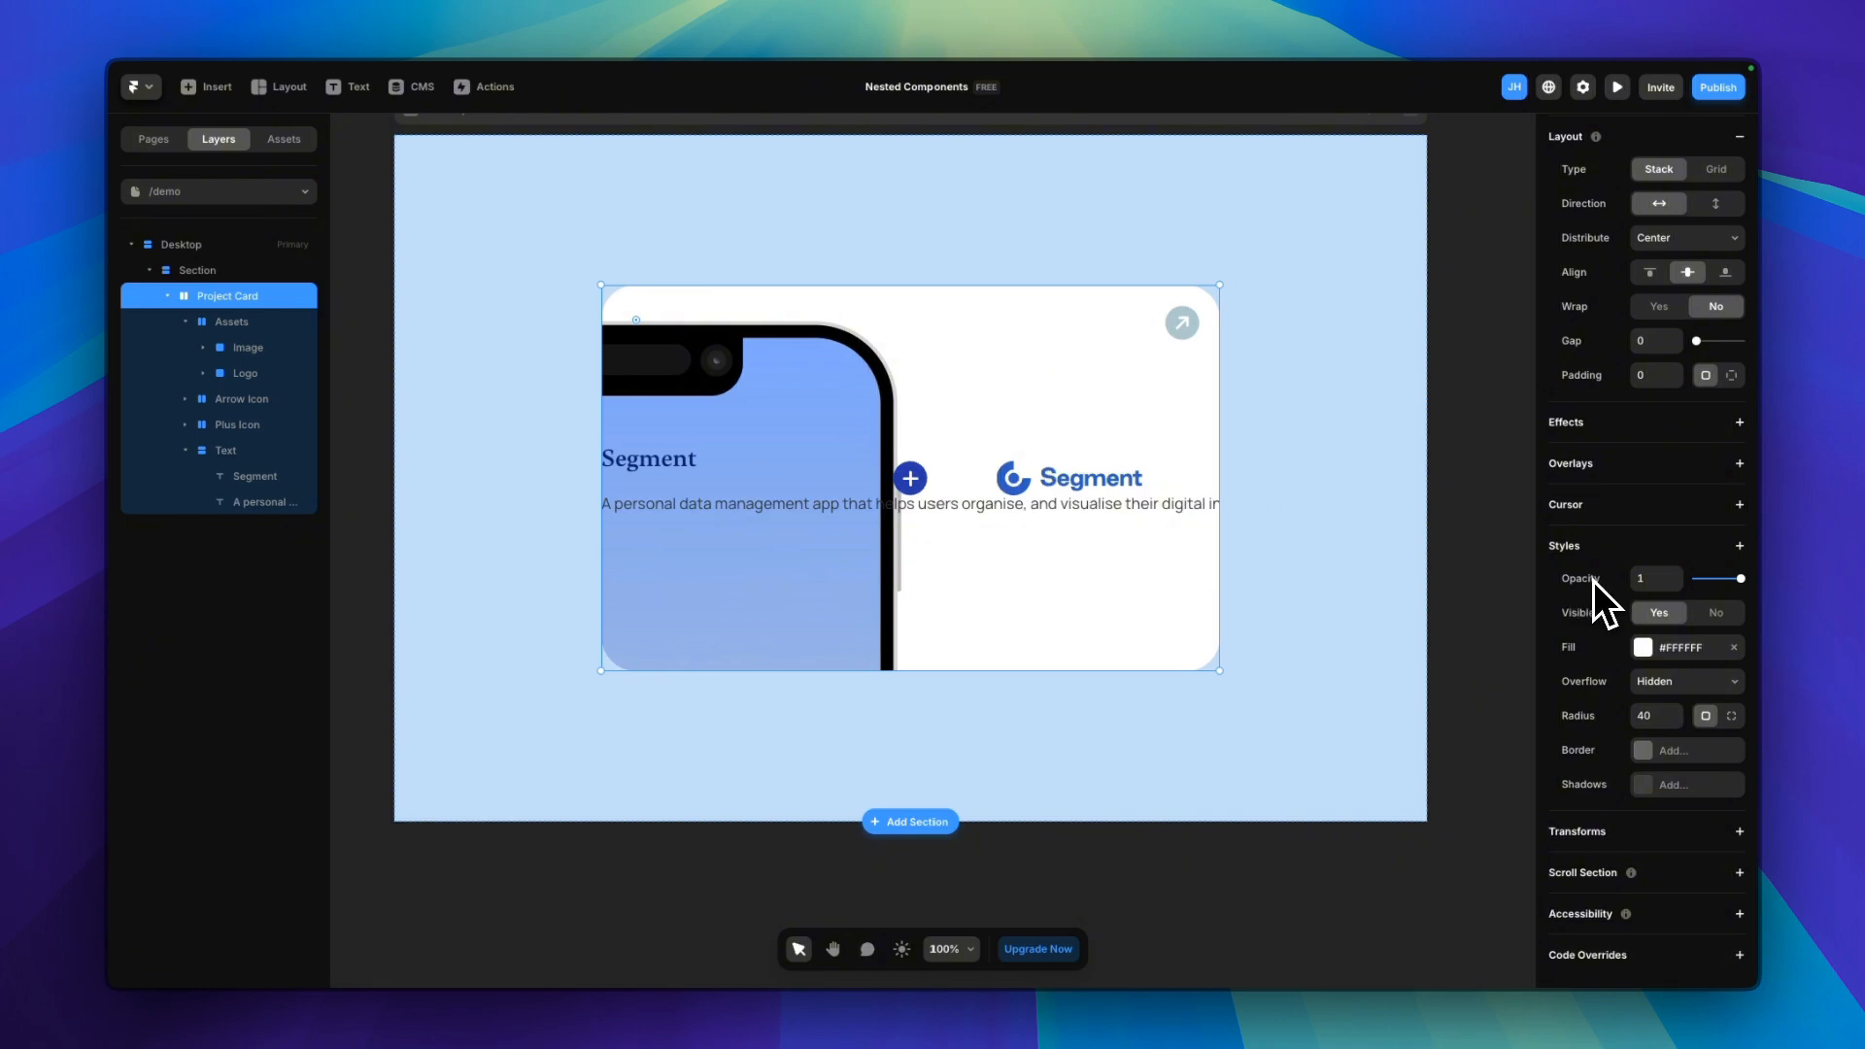
scroll(1665, 544, up, 3)
scroll(1665, 521, down, 3)
click(1725, 273)
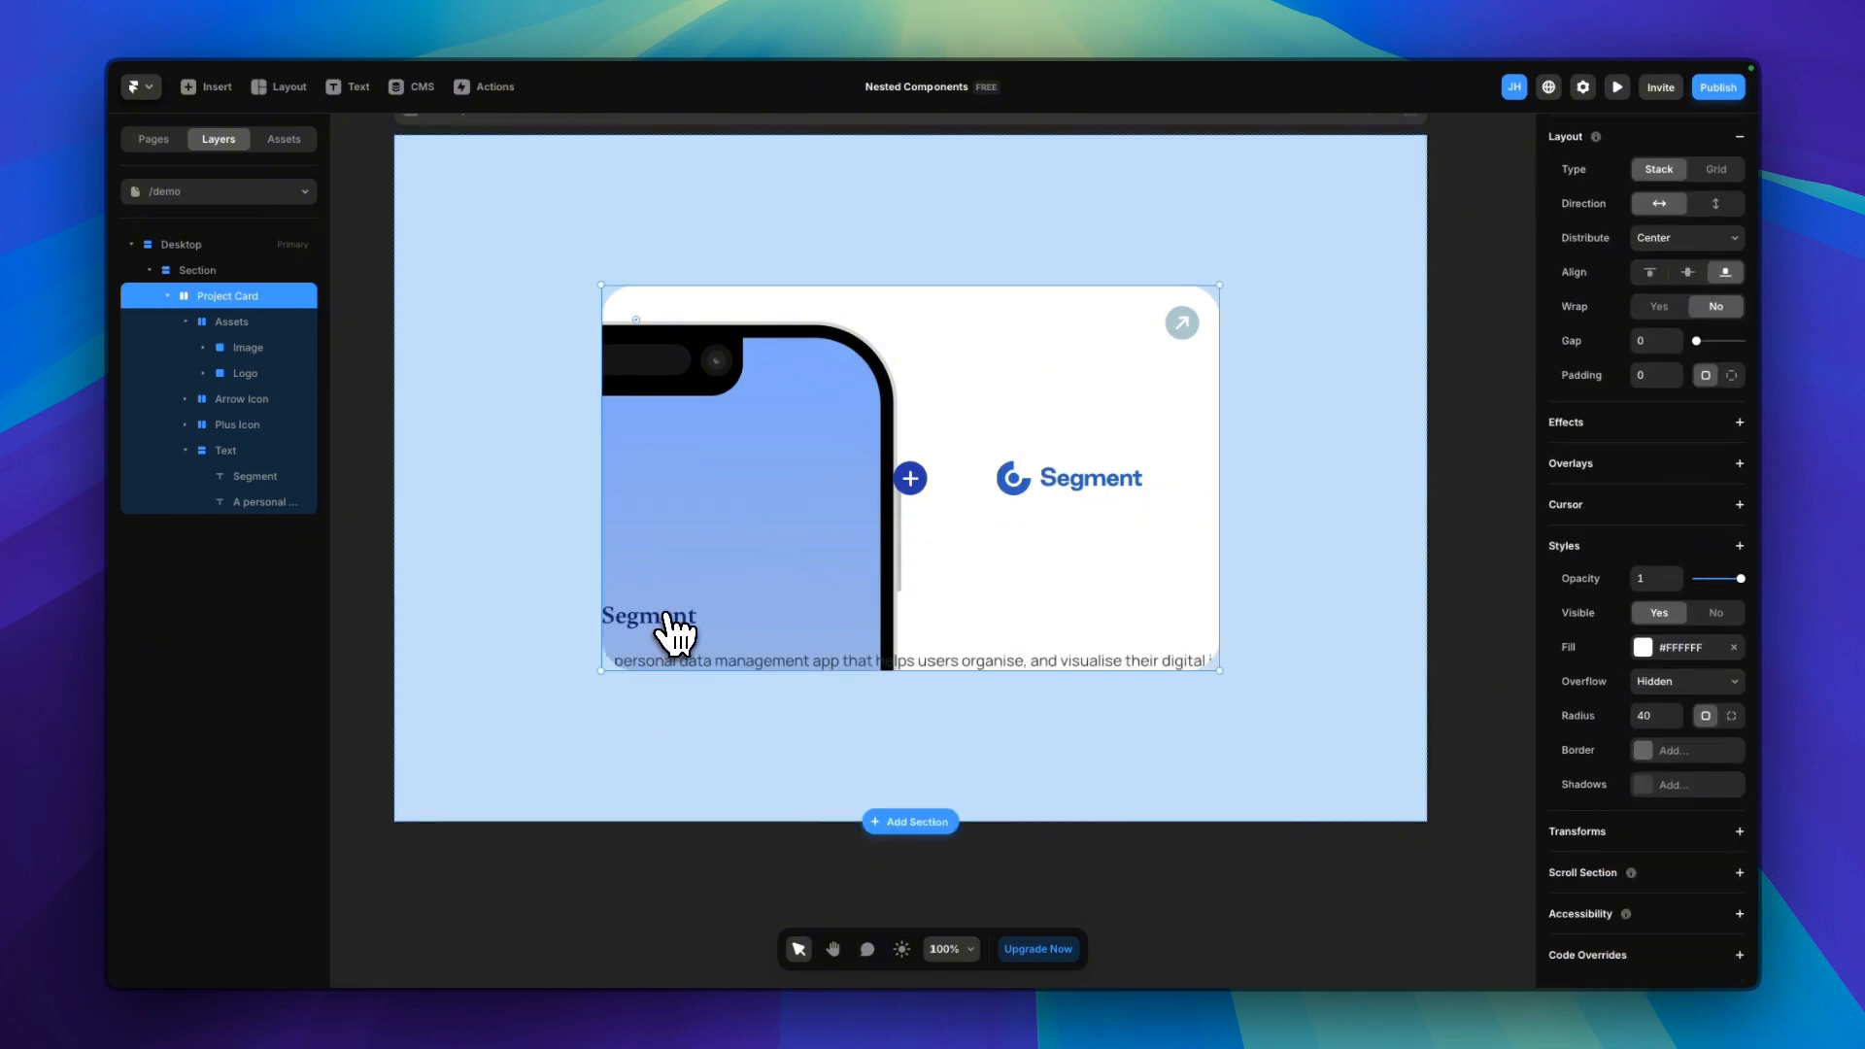
Set the Text stack's padding to 40
click(227, 450)
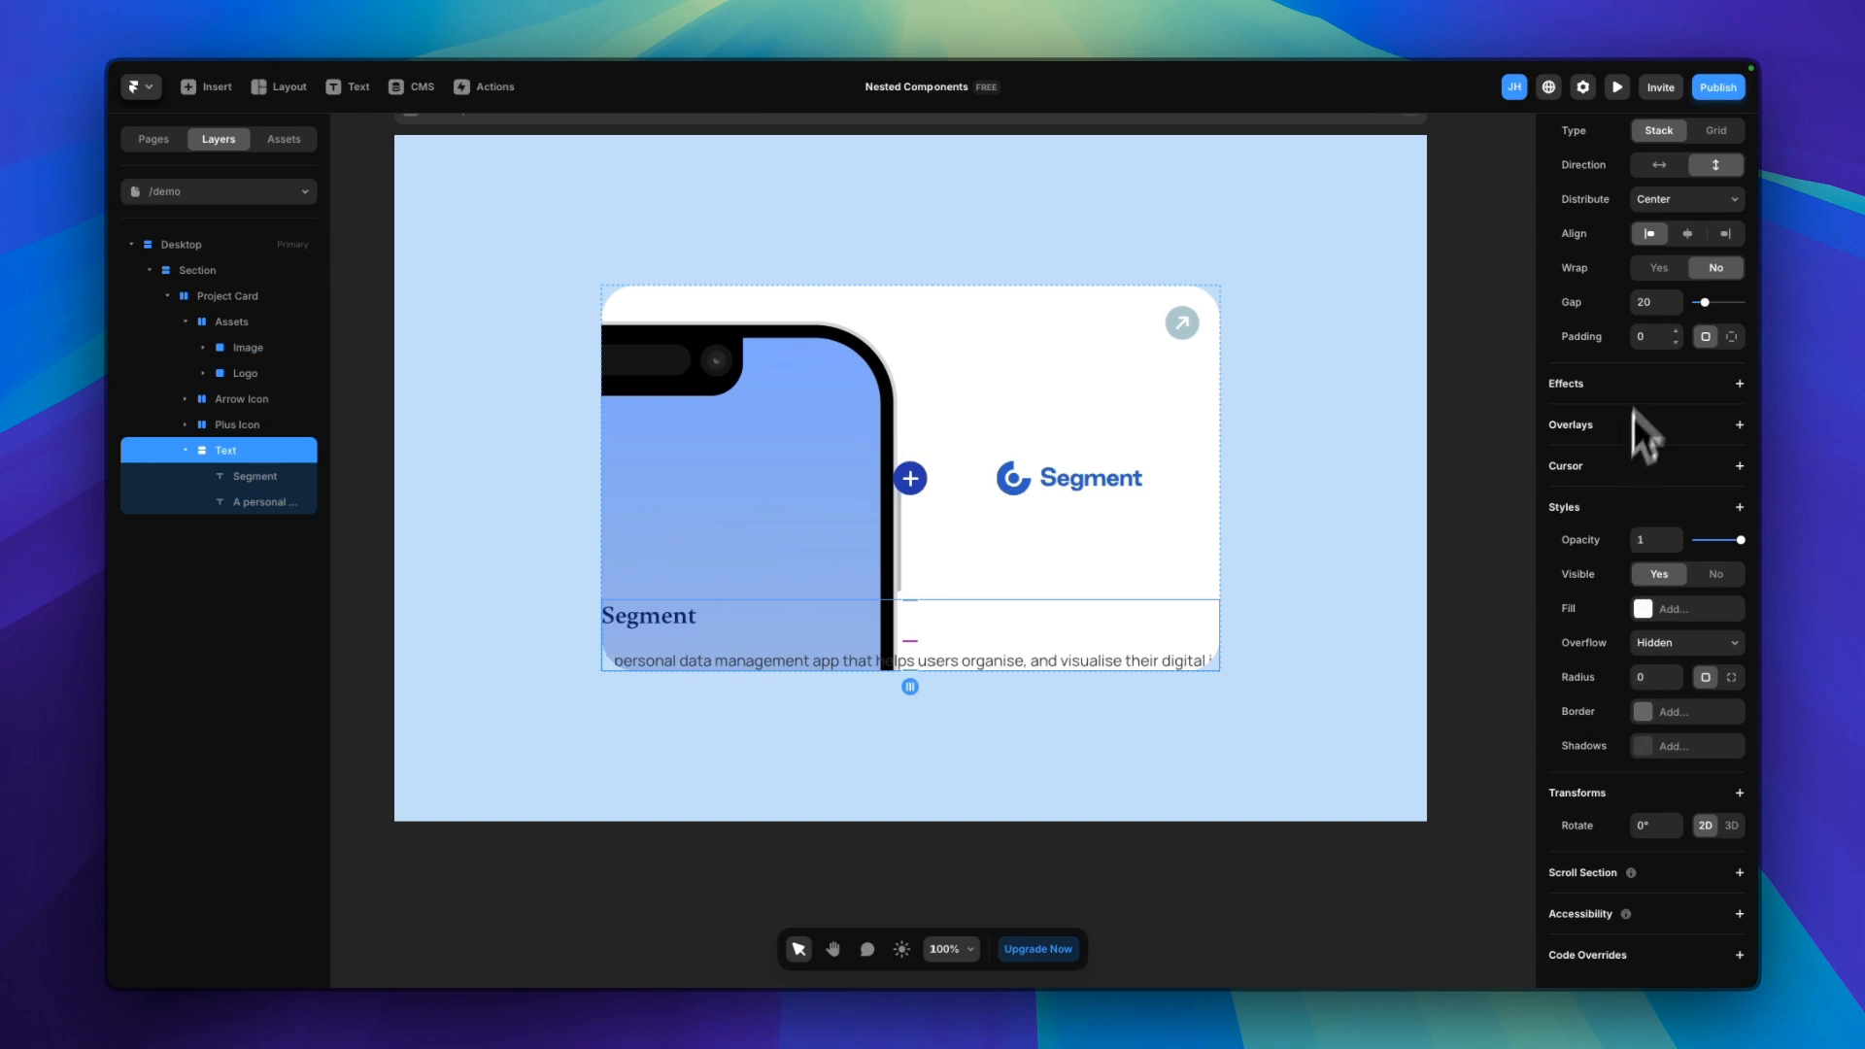
click(1650, 333)
text(40)
Set the width of both the Segment title and its description text to Fill
click(276, 475)
shift+click(259, 499)
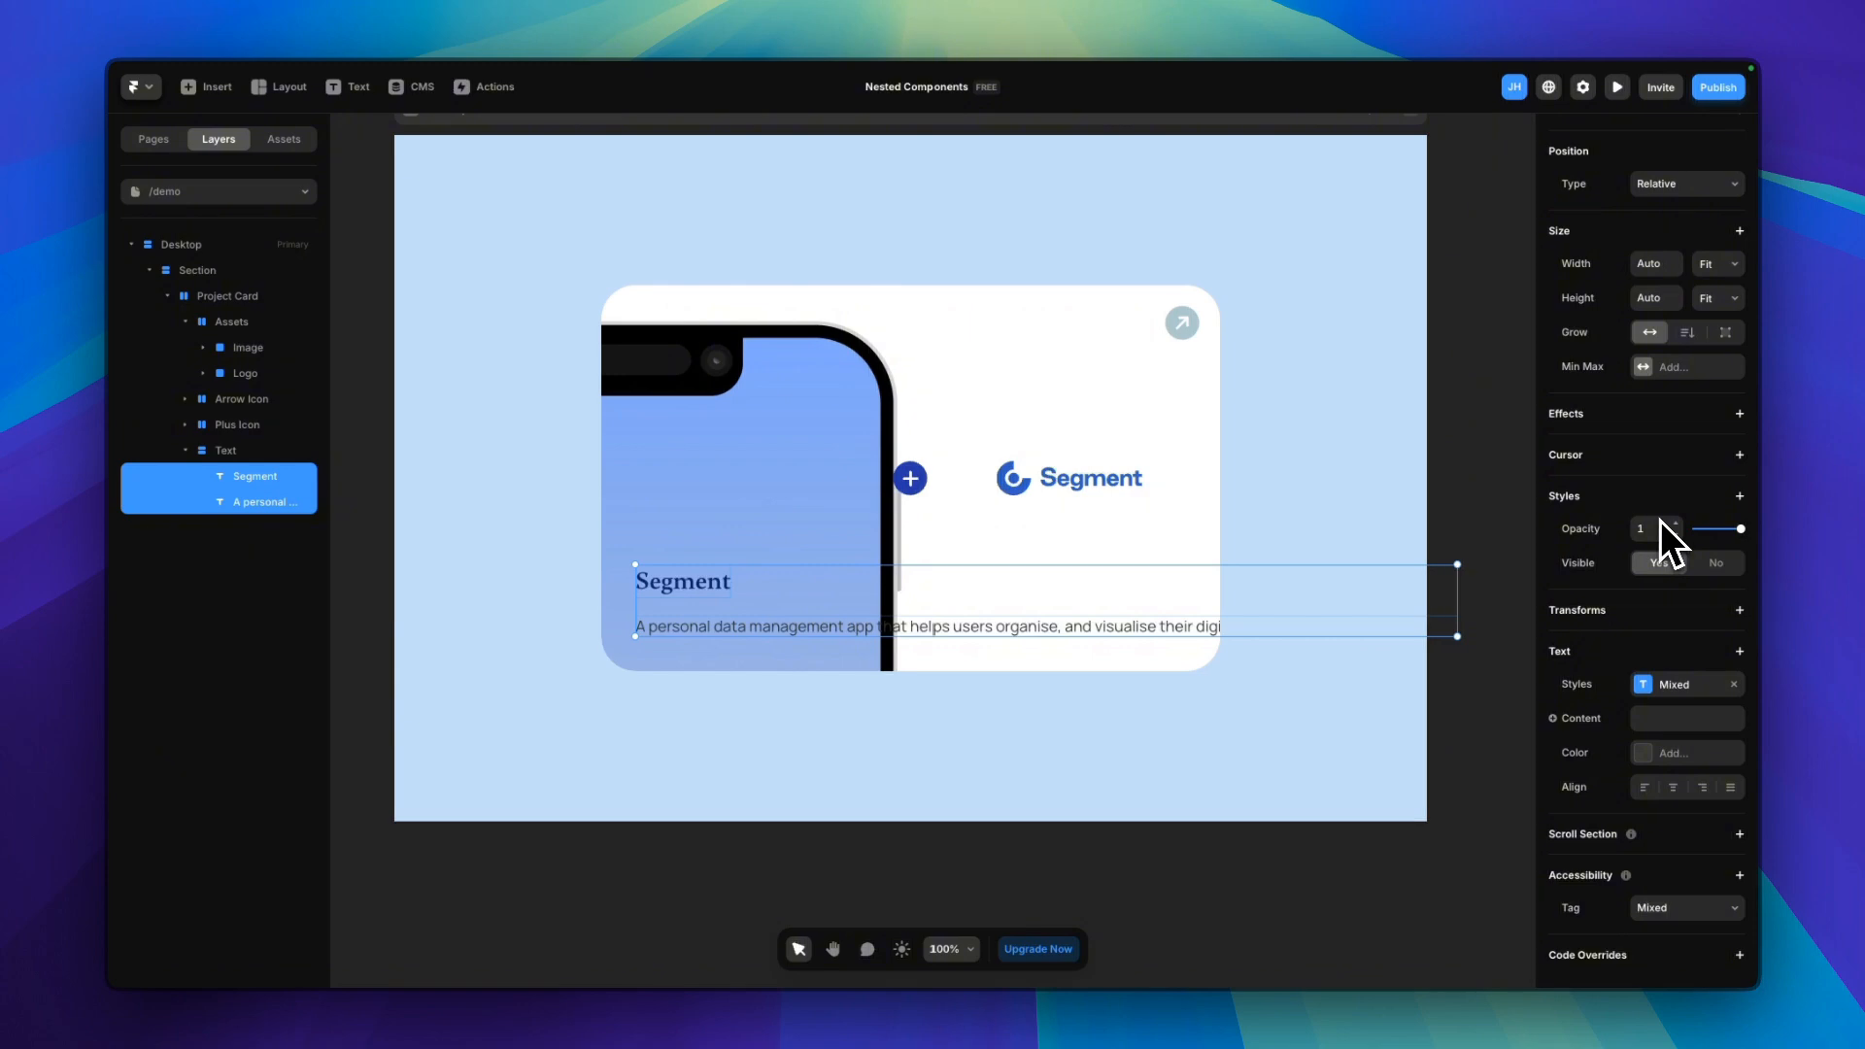
click(1717, 263)
click(1695, 249)
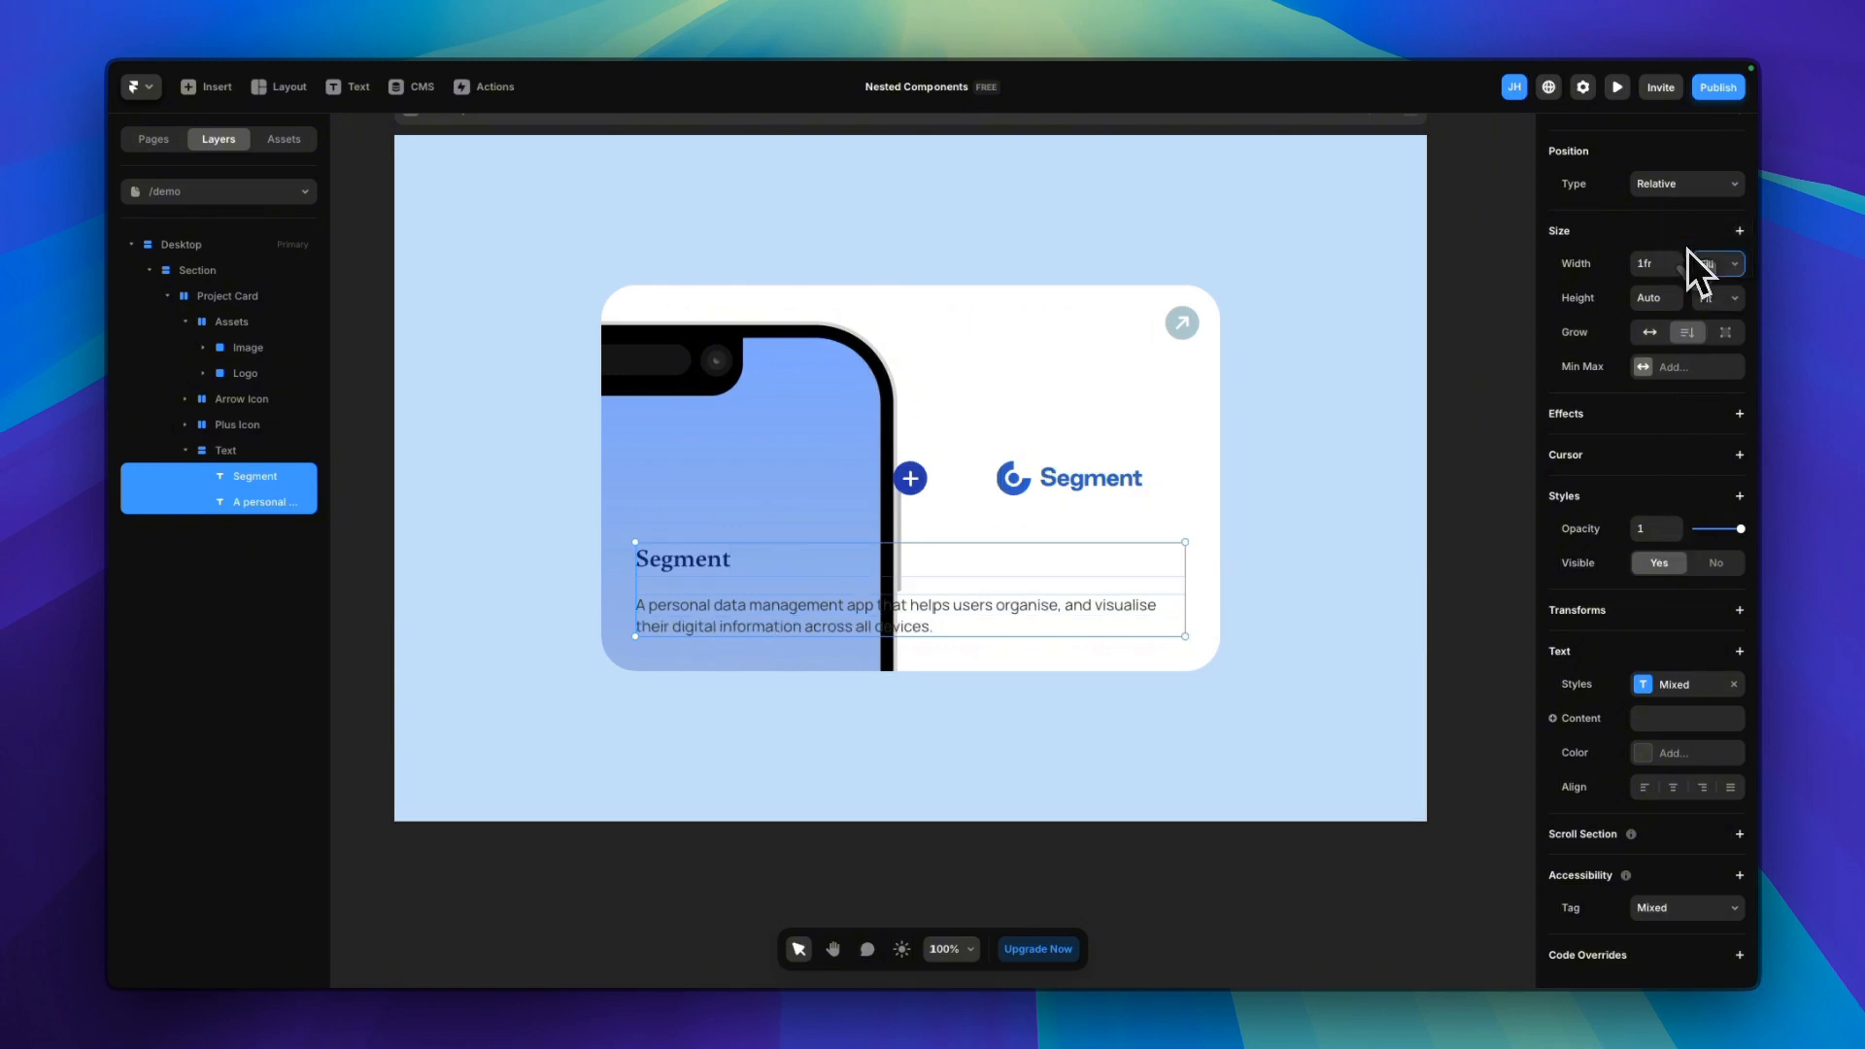
Set the Text stack's gap to 8
click(154, 450)
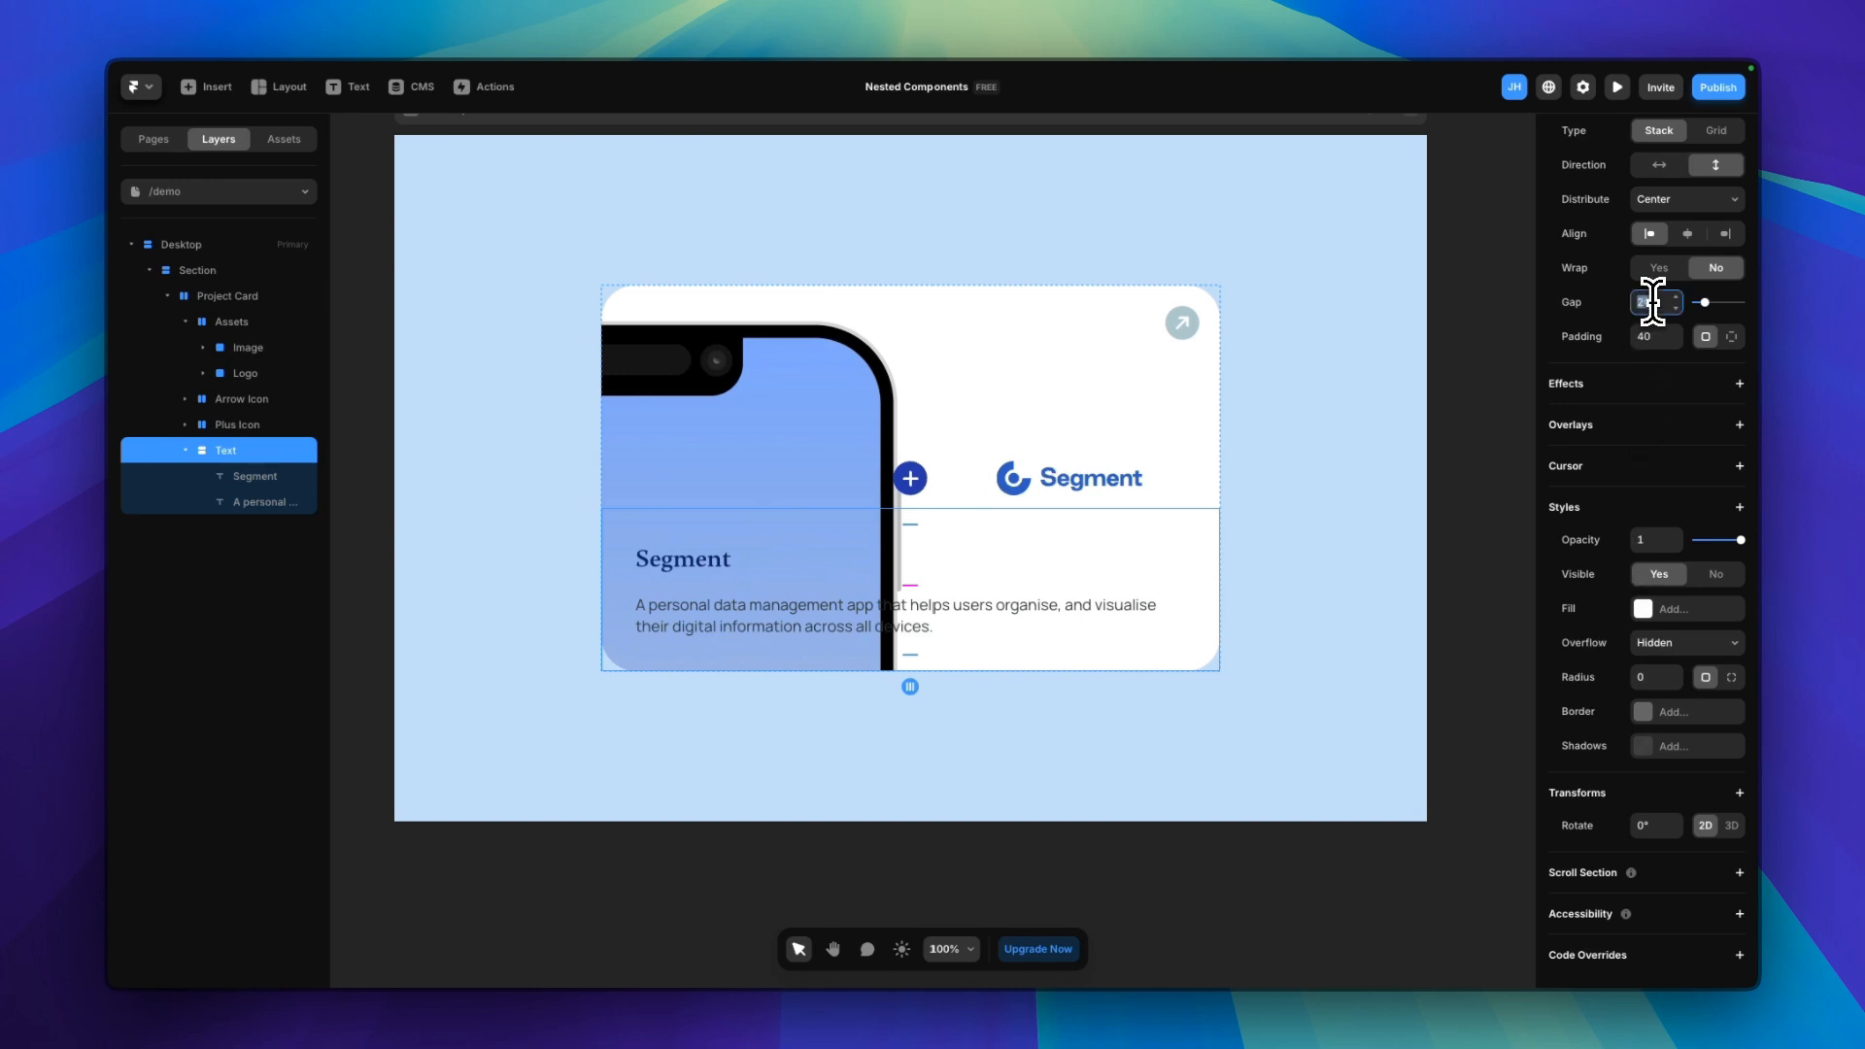
text(8)
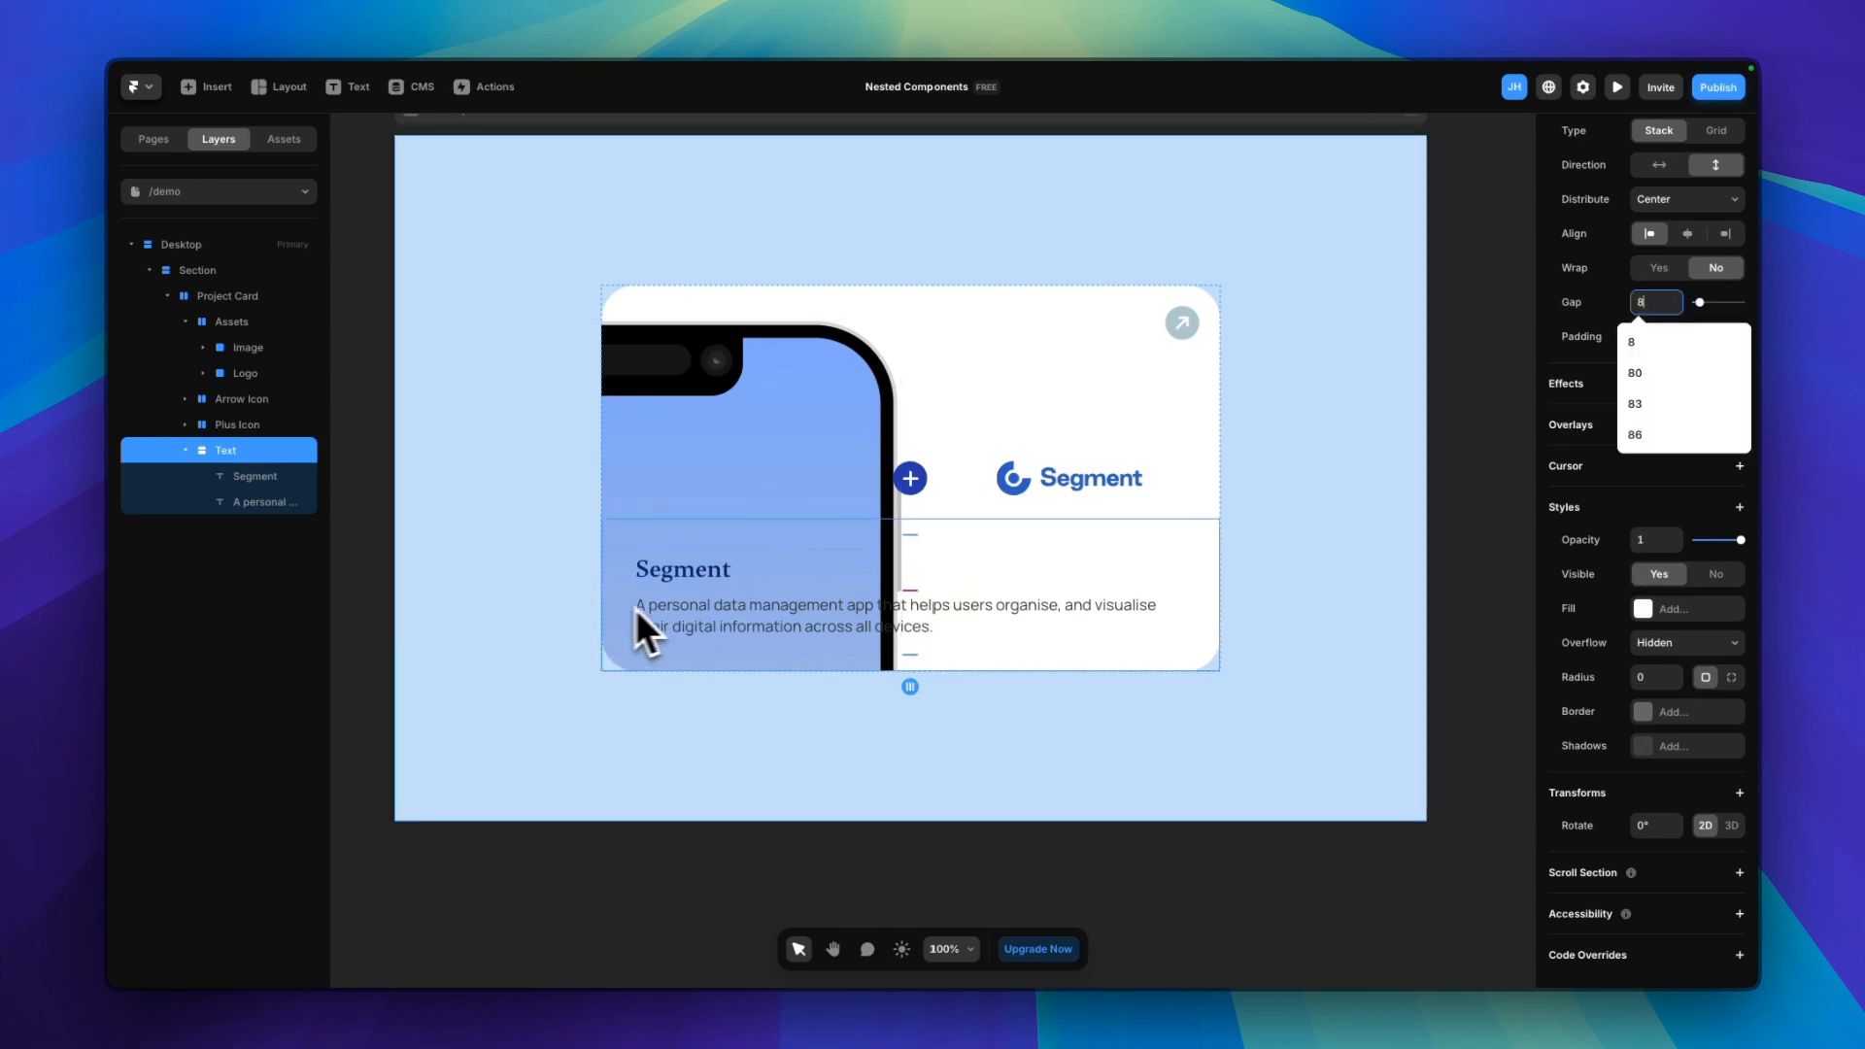
scroll(529, 643, right, 1)
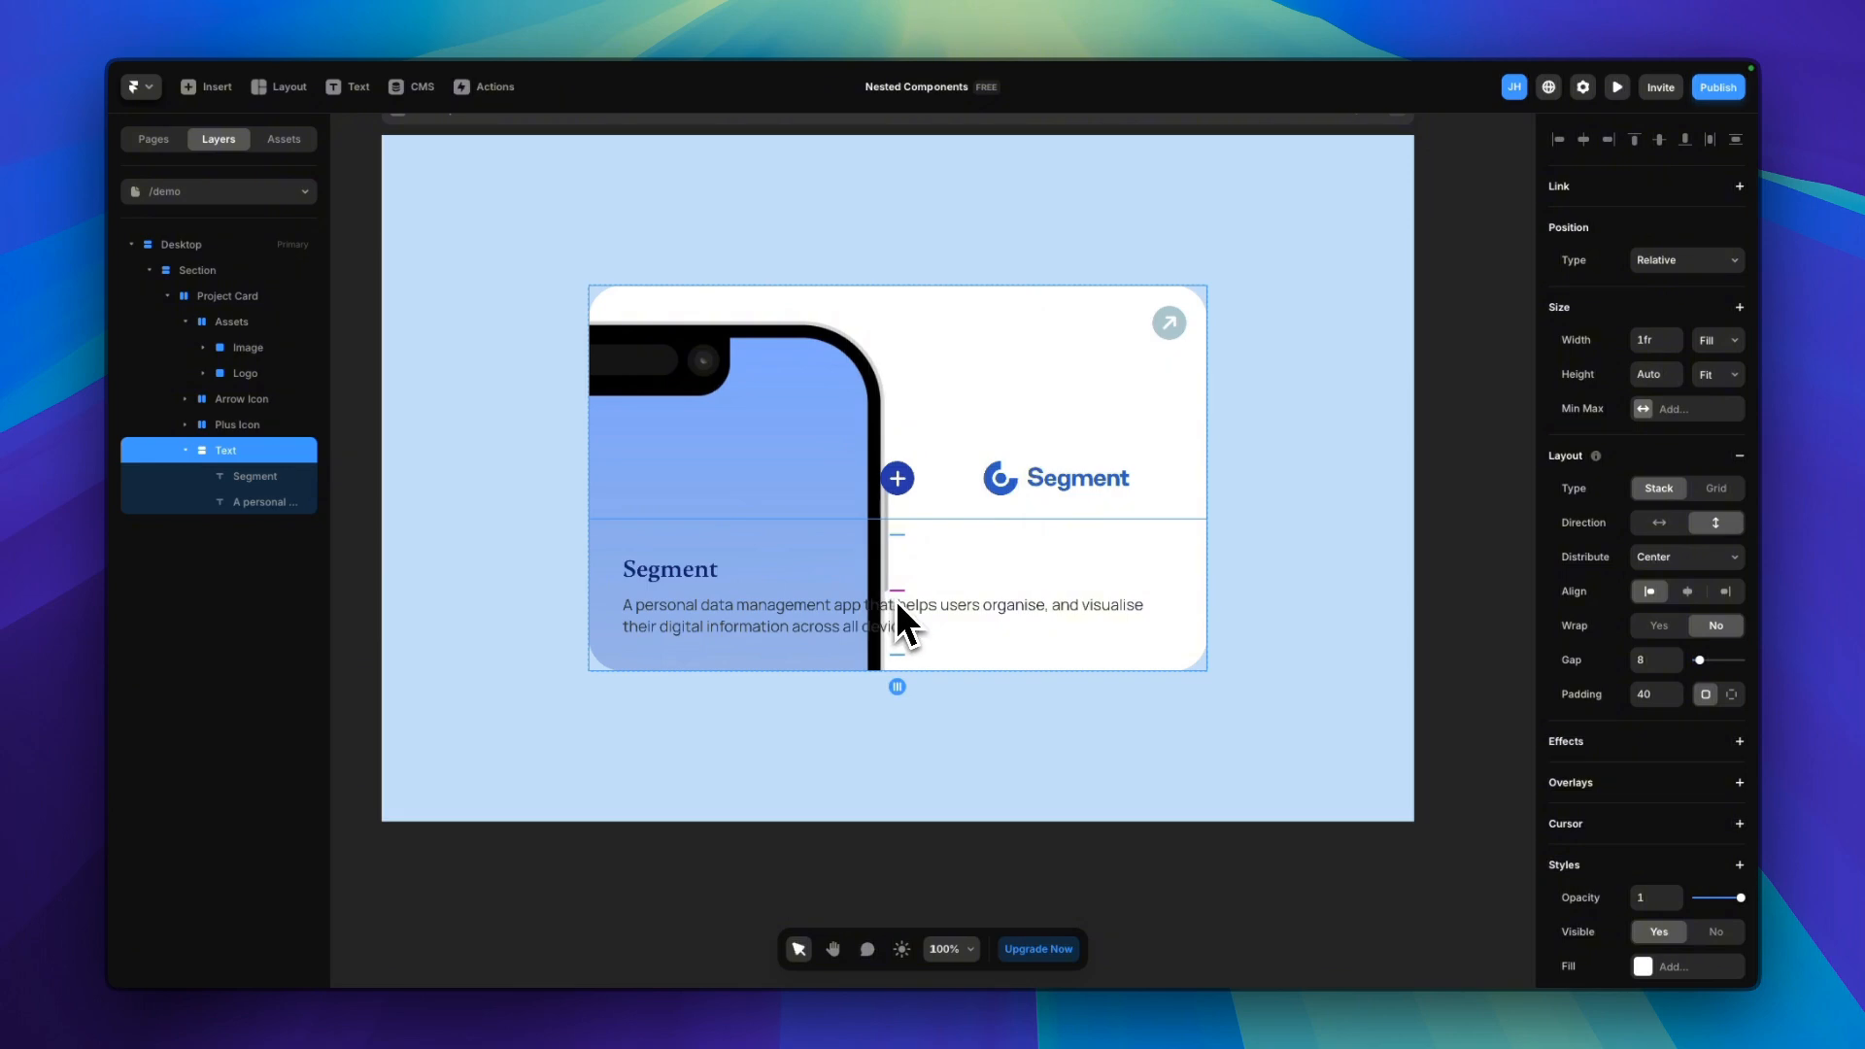
Add a linear mask to the Phone Mockup layer inside the Image frame
click(202, 347)
click(237, 371)
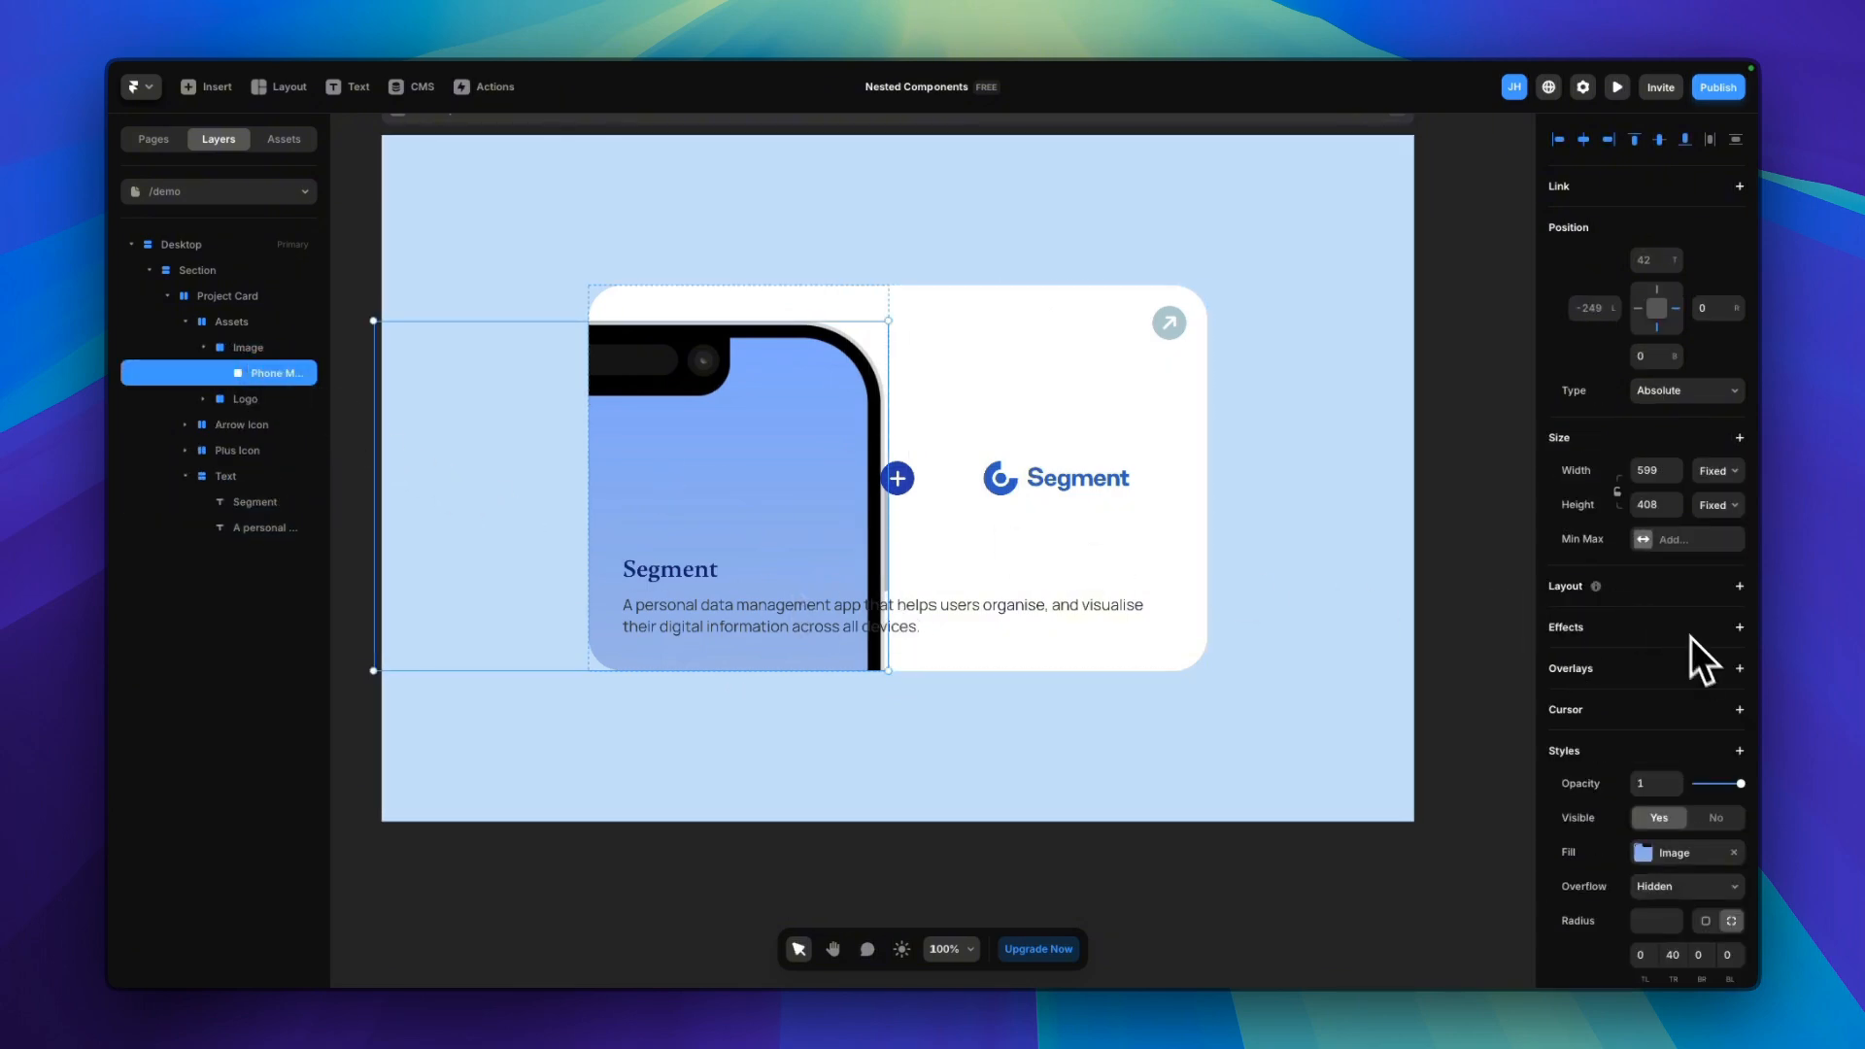
scroll(1699, 660, down, 3)
click(1738, 571)
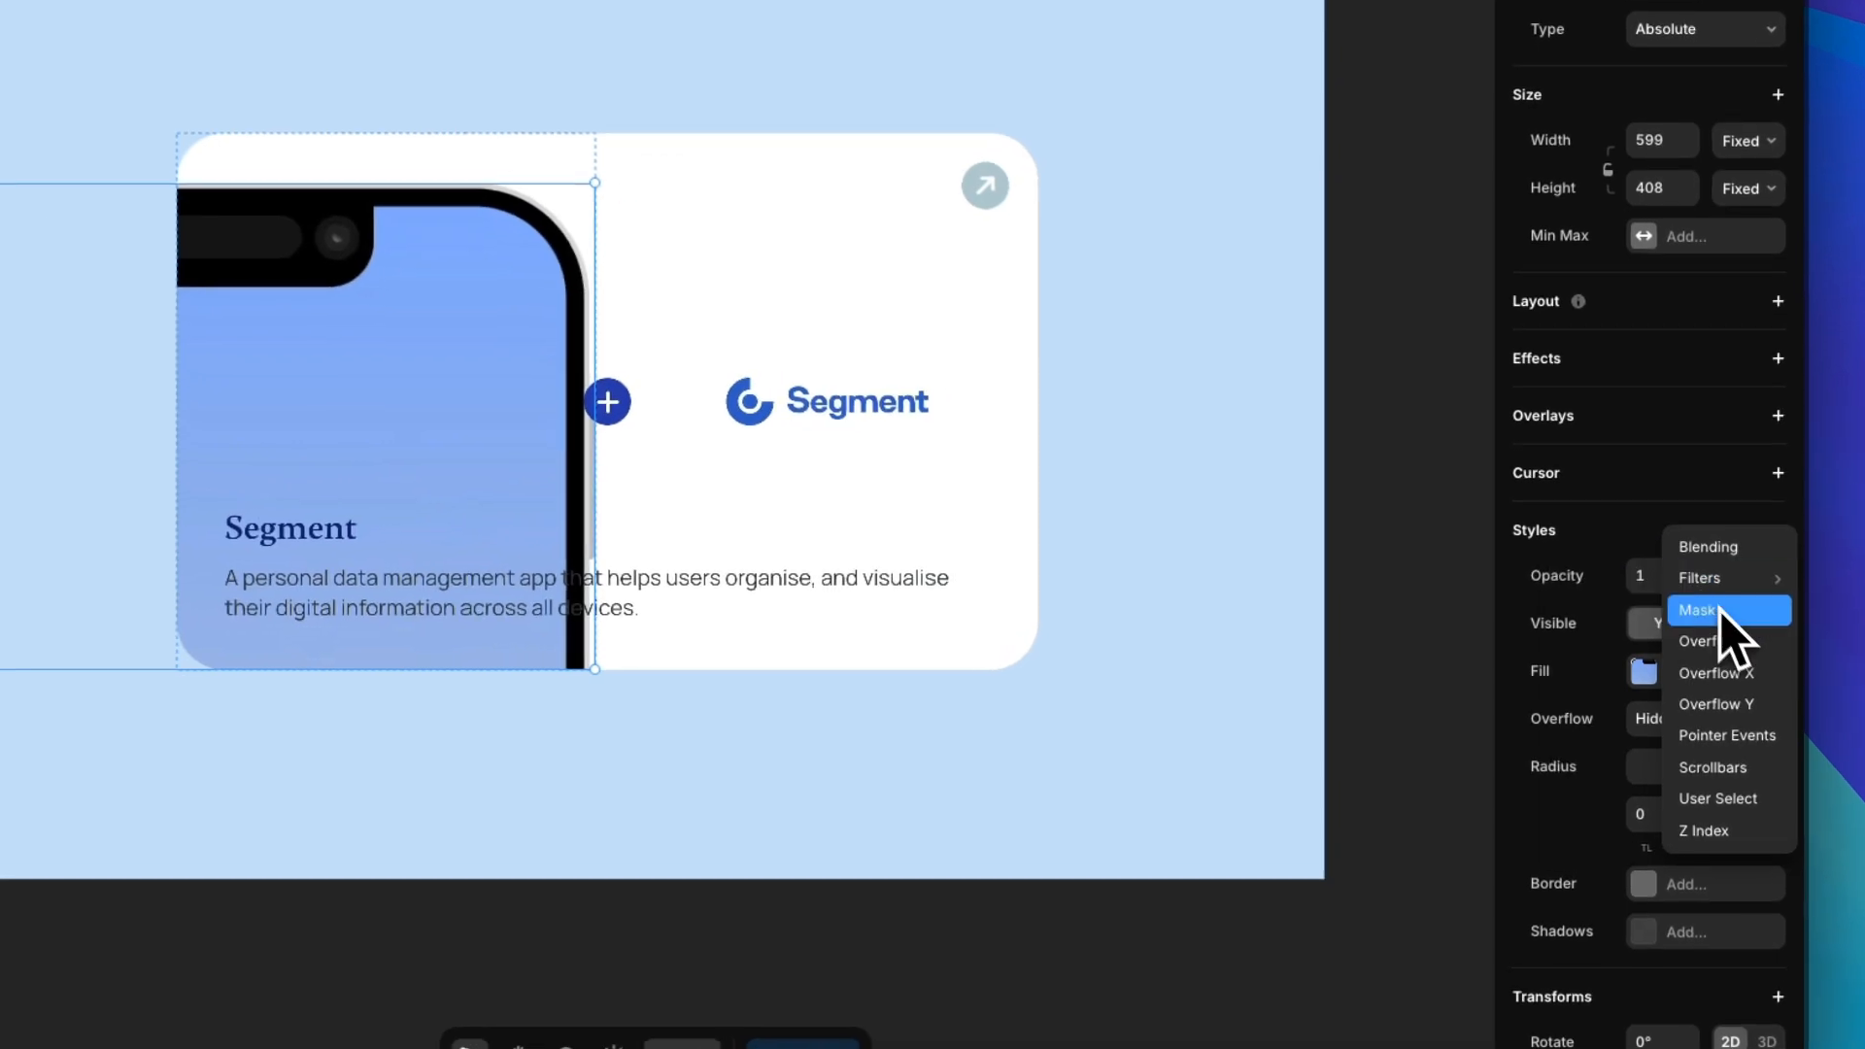
click(1721, 610)
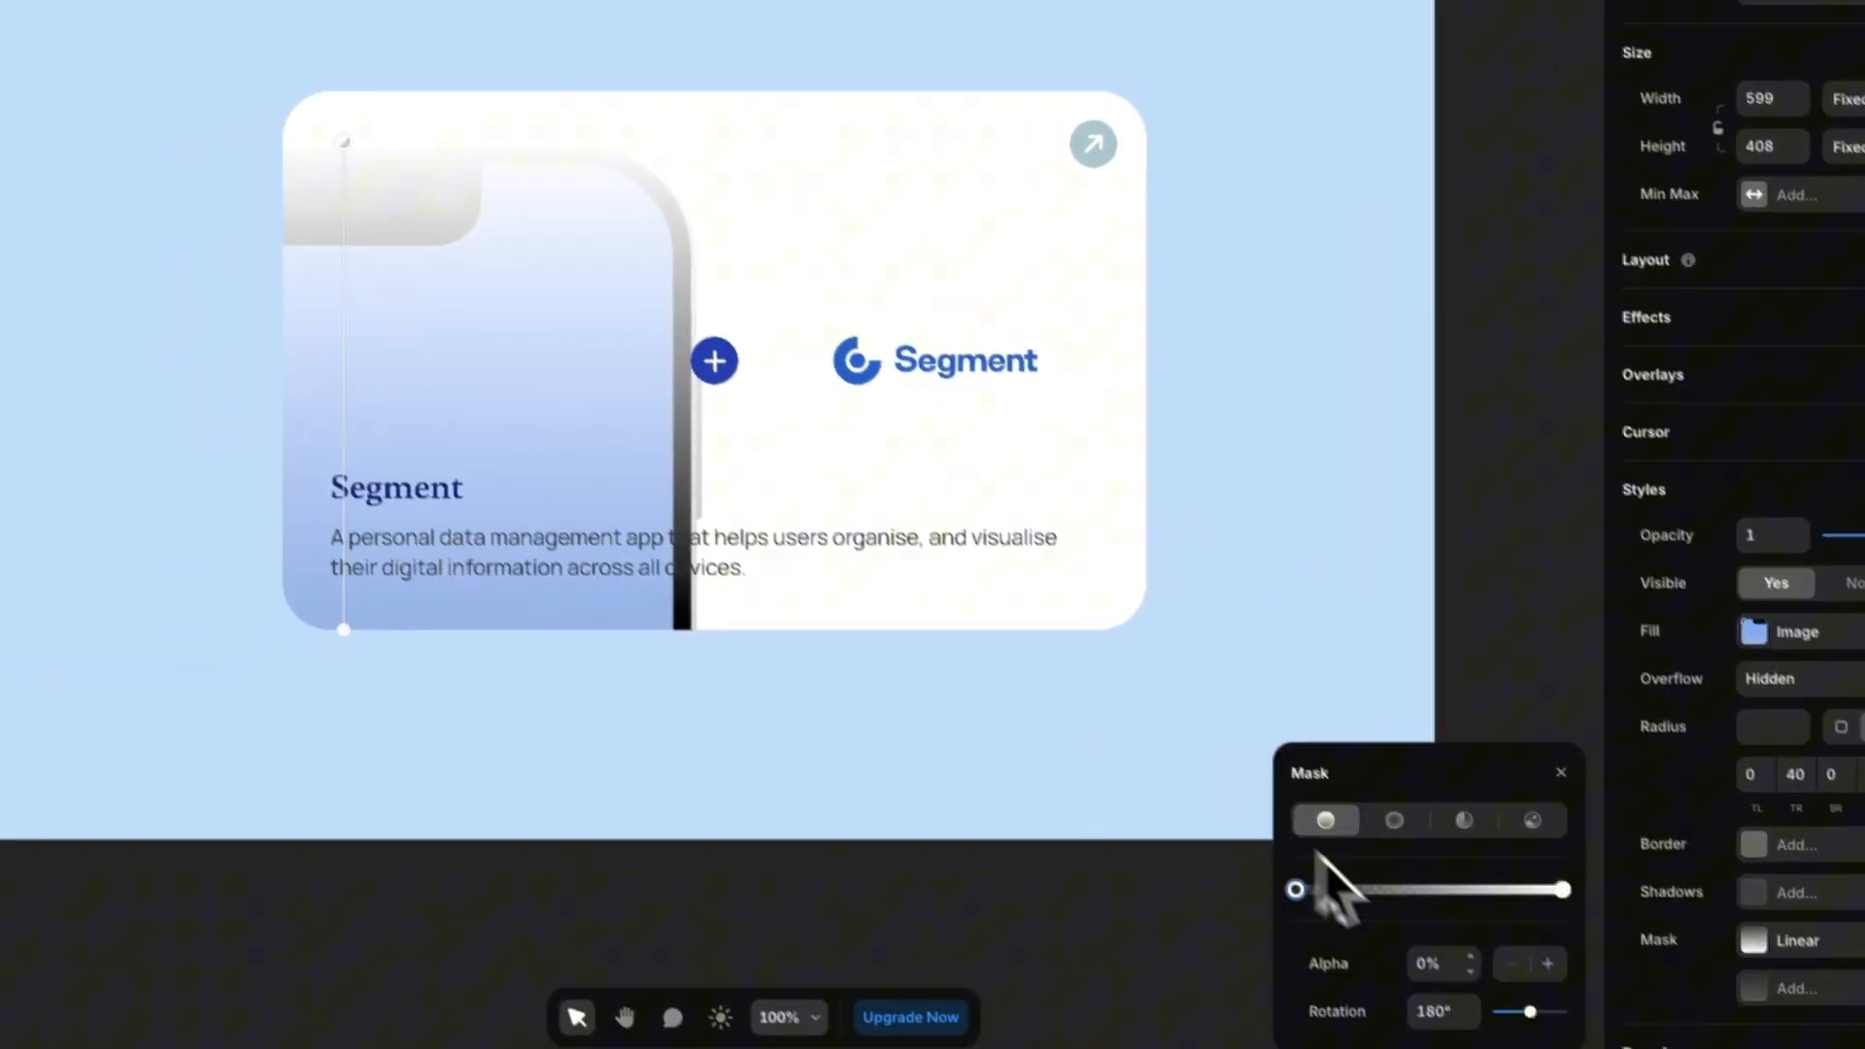
Set the mask's rotation to 0° and move its gradient stops close together for a short fade above the card's text
click(1351, 937)
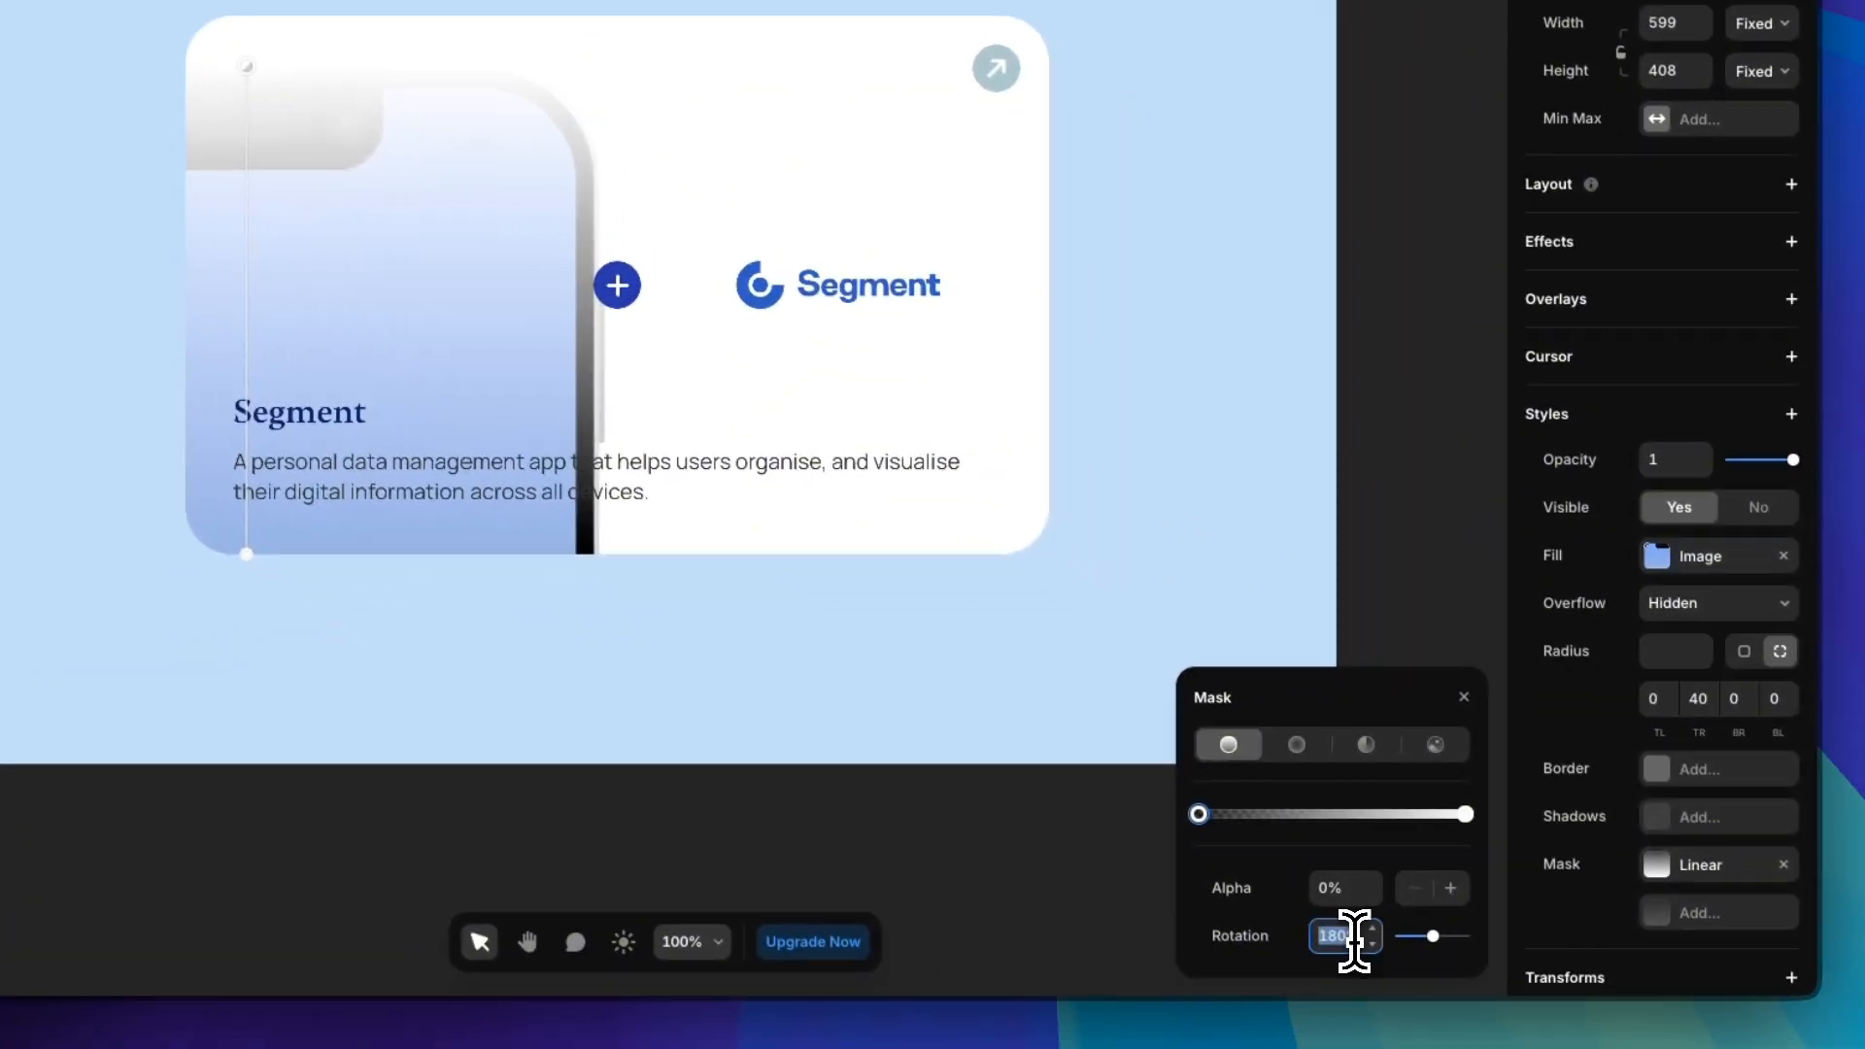
text(0)
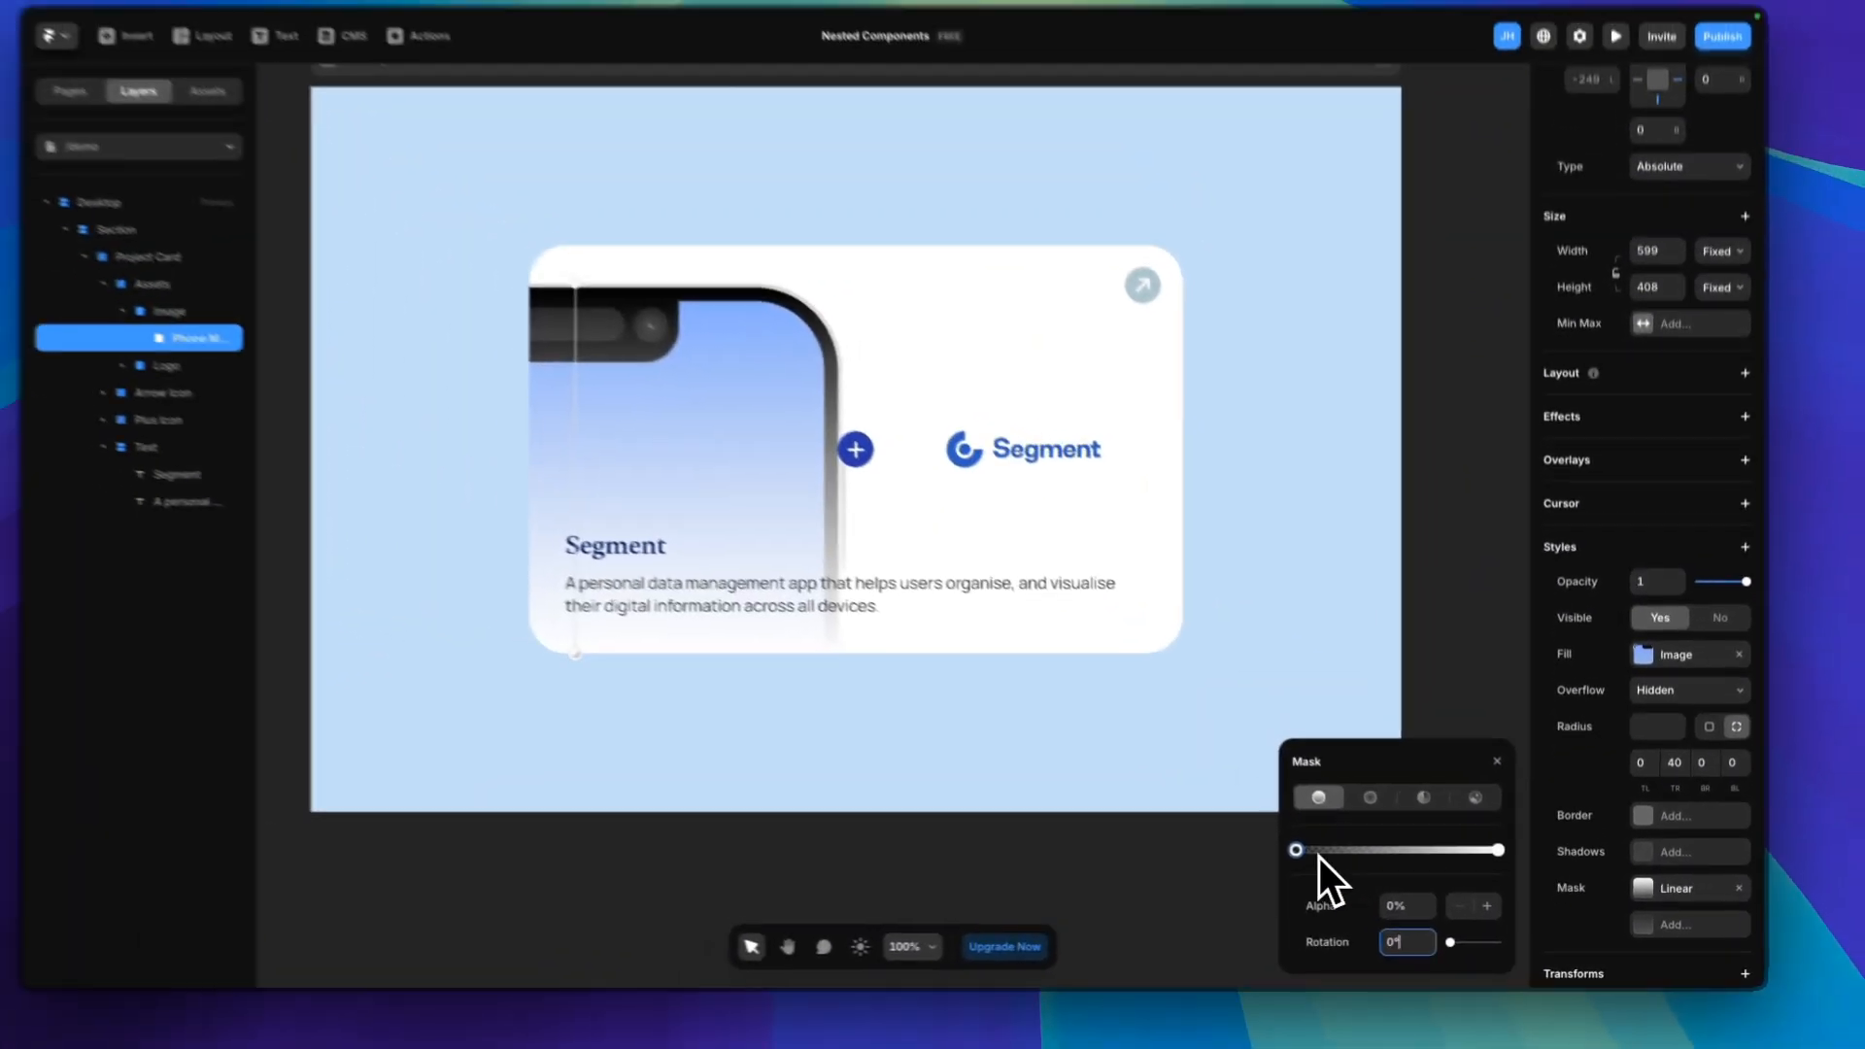
drag(1185, 804, 1268, 808)
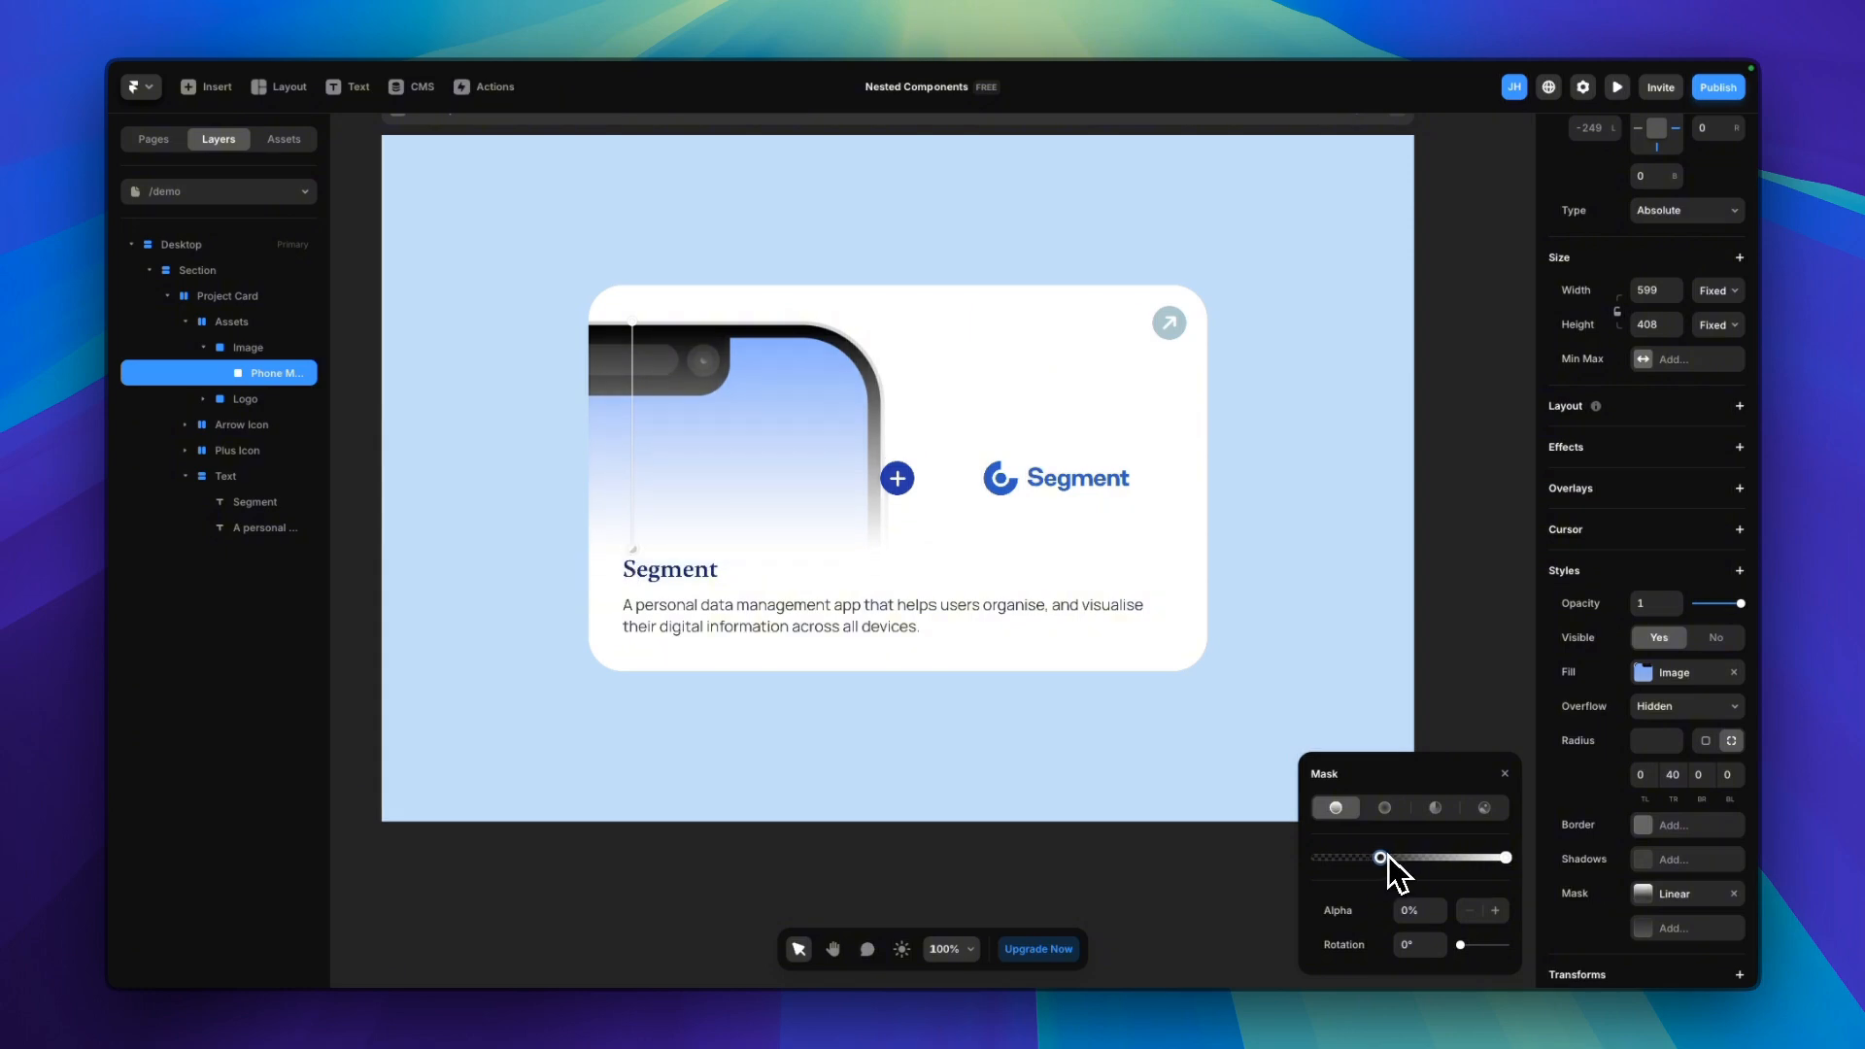
drag(1506, 858, 1399, 858)
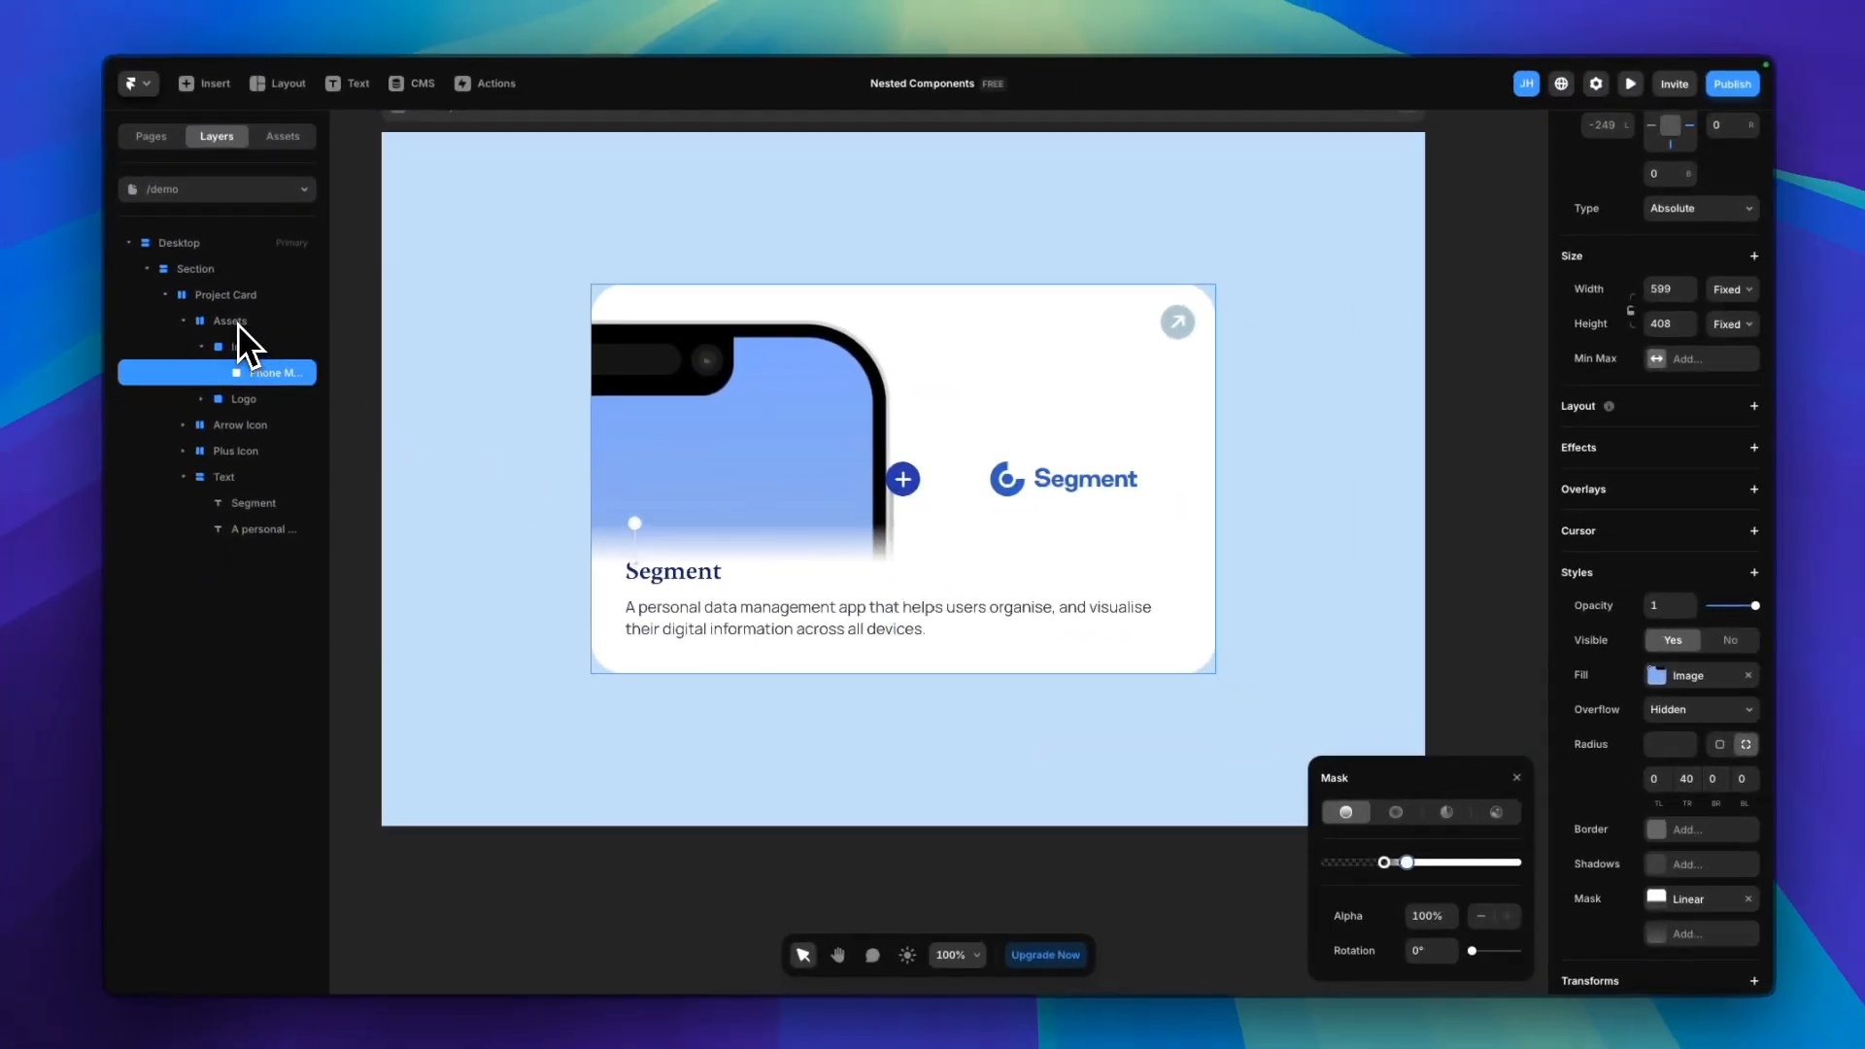
Set the Assets stack's gap to 0
click(224, 313)
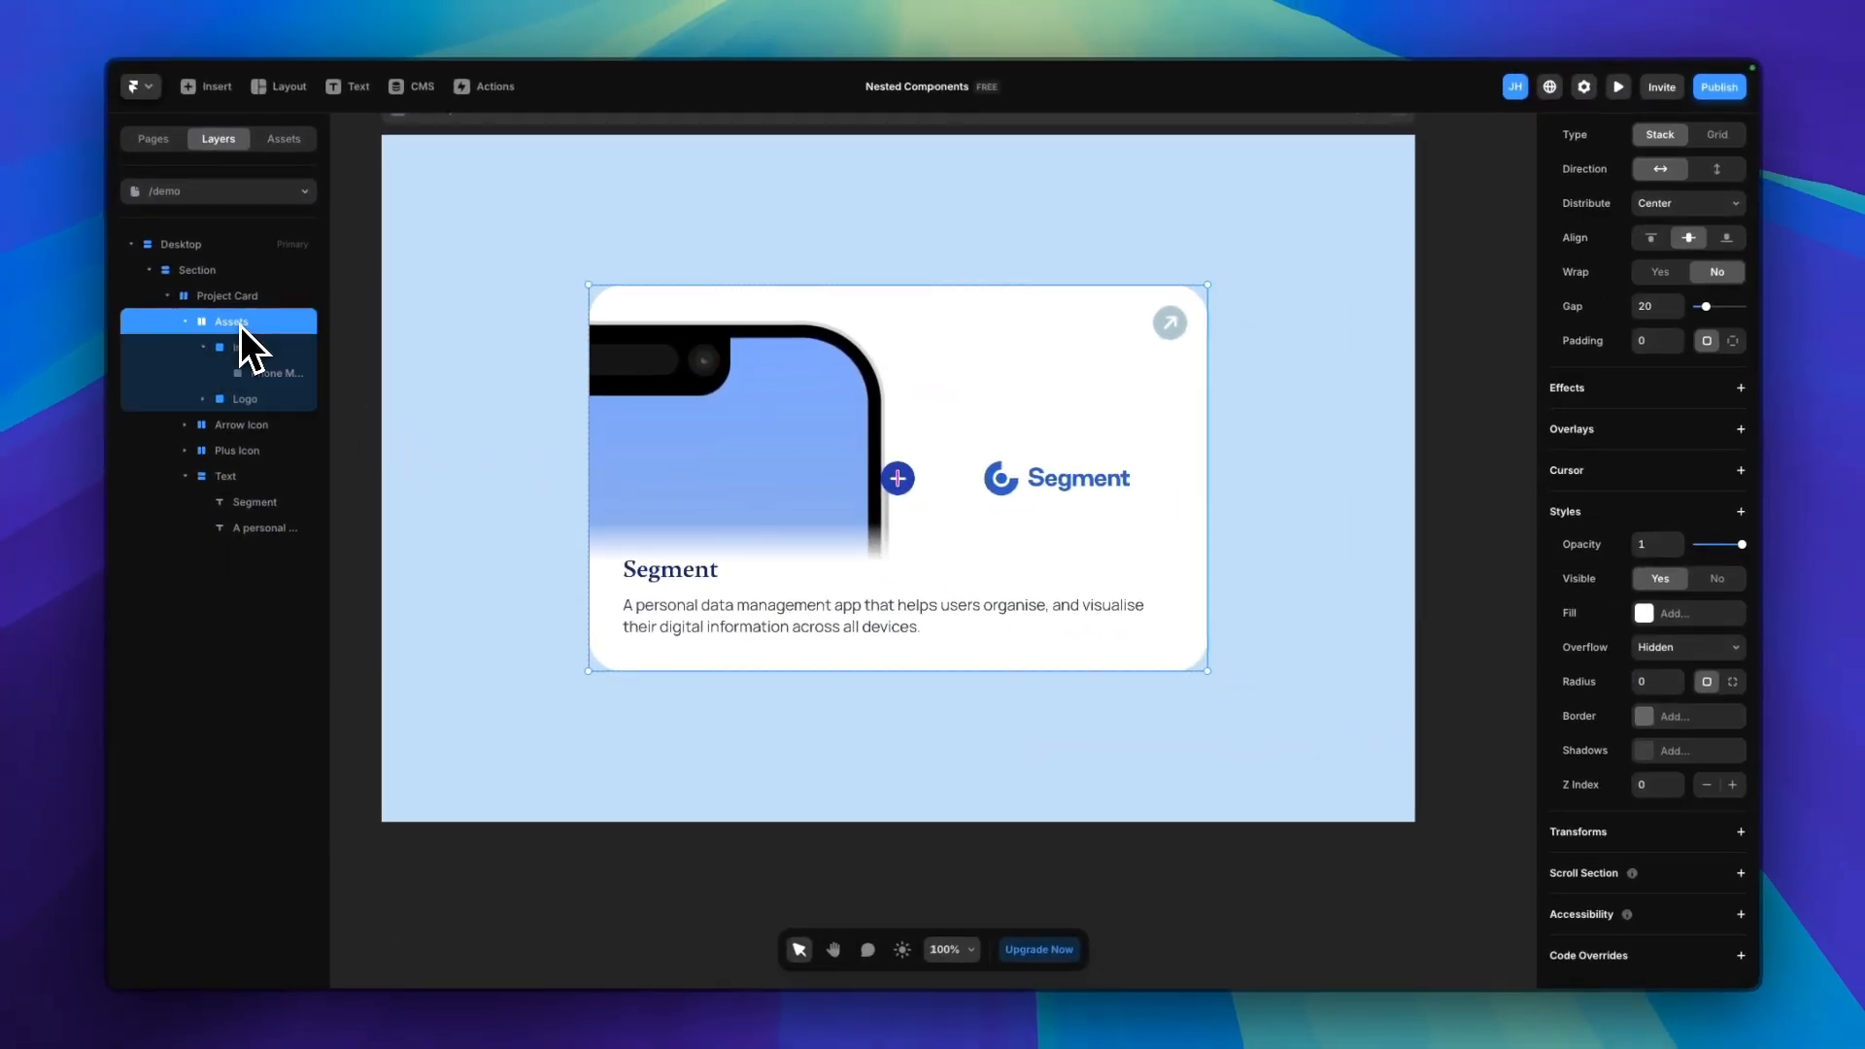
text(0)
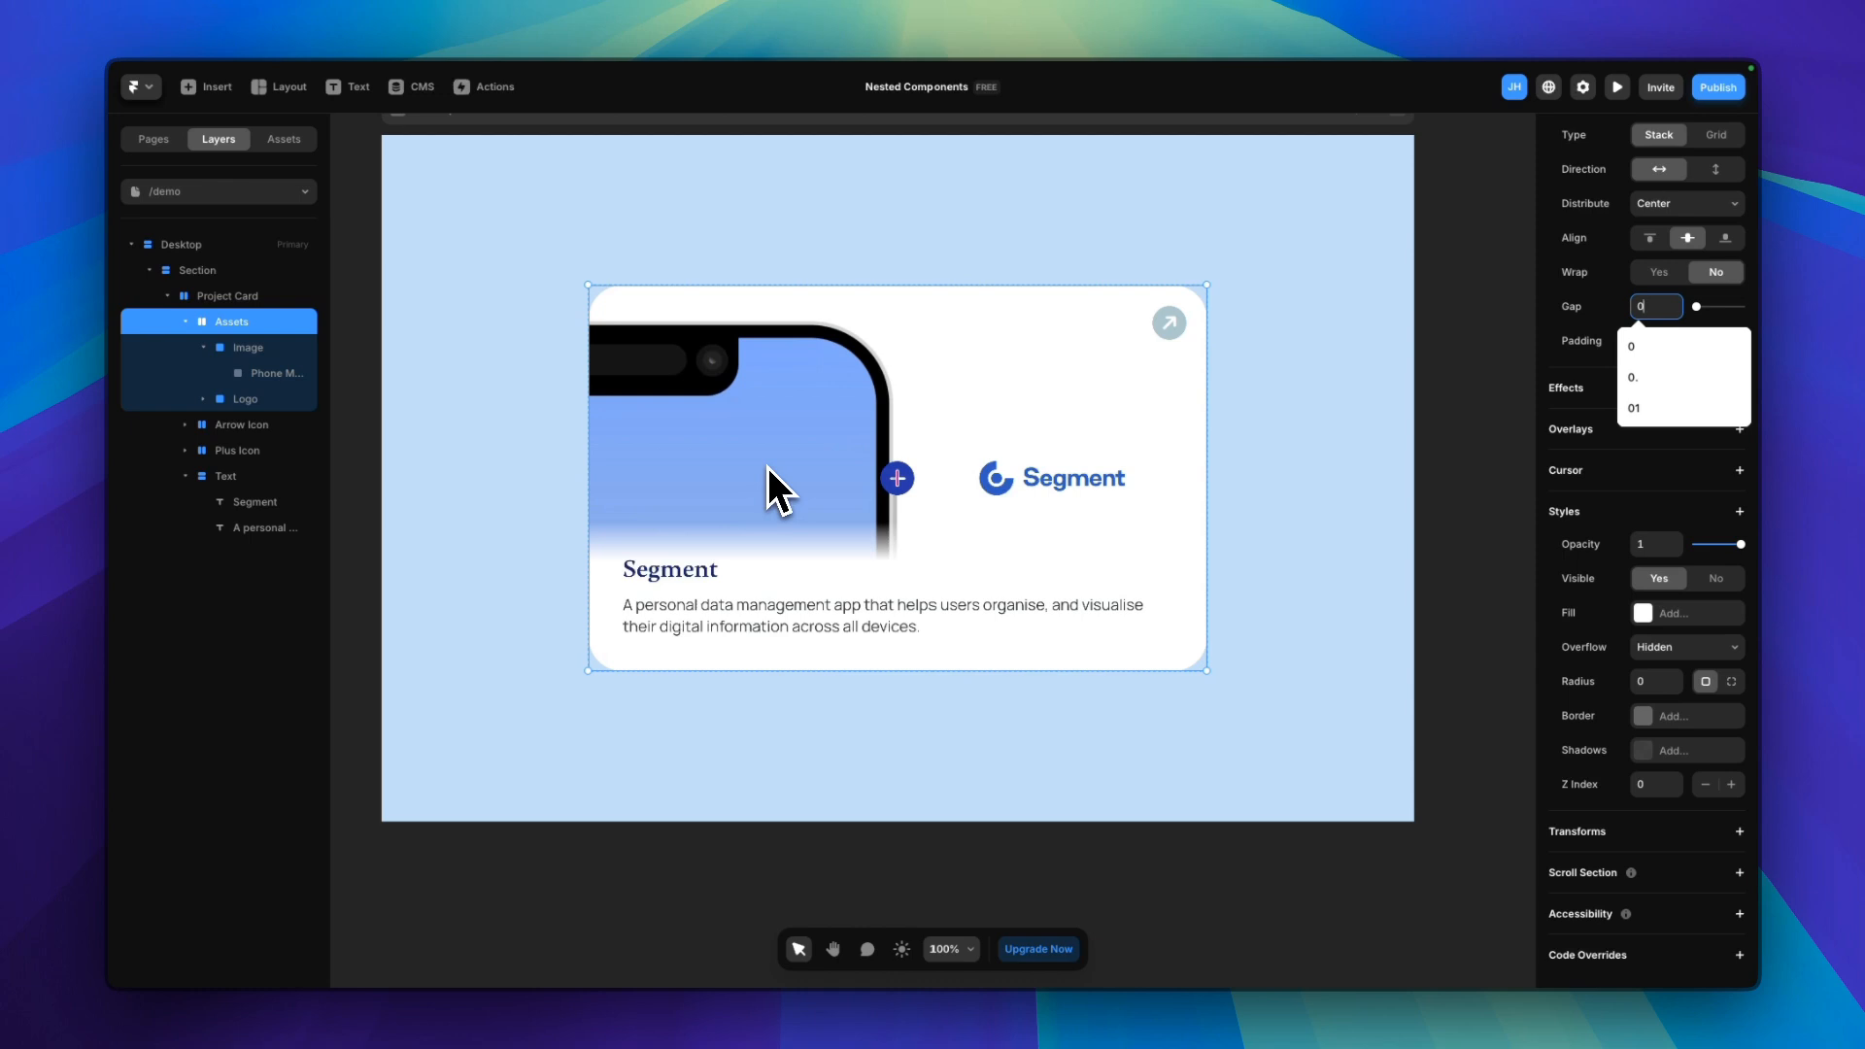
Shift the Phone Mockup behind the plus icon by setting its right offset to -10
drag(818, 462, 476, 427)
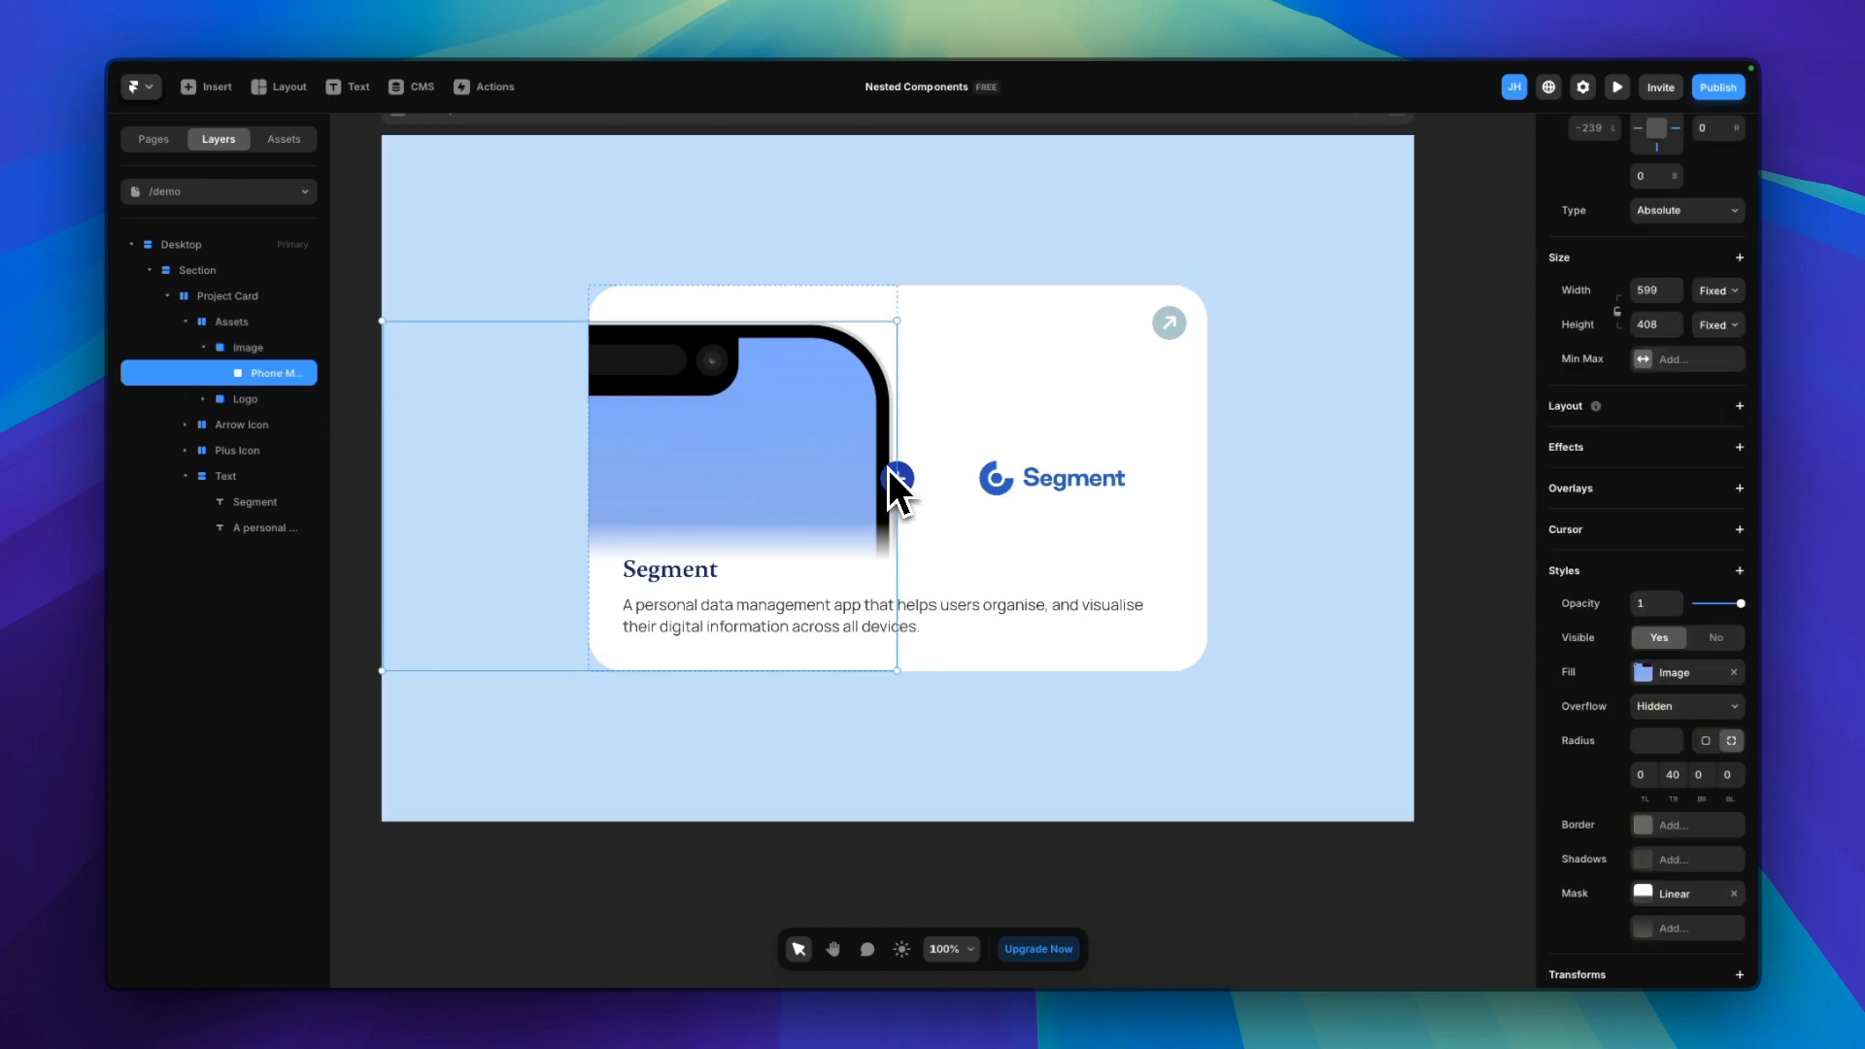
scroll(896, 468, up, 10)
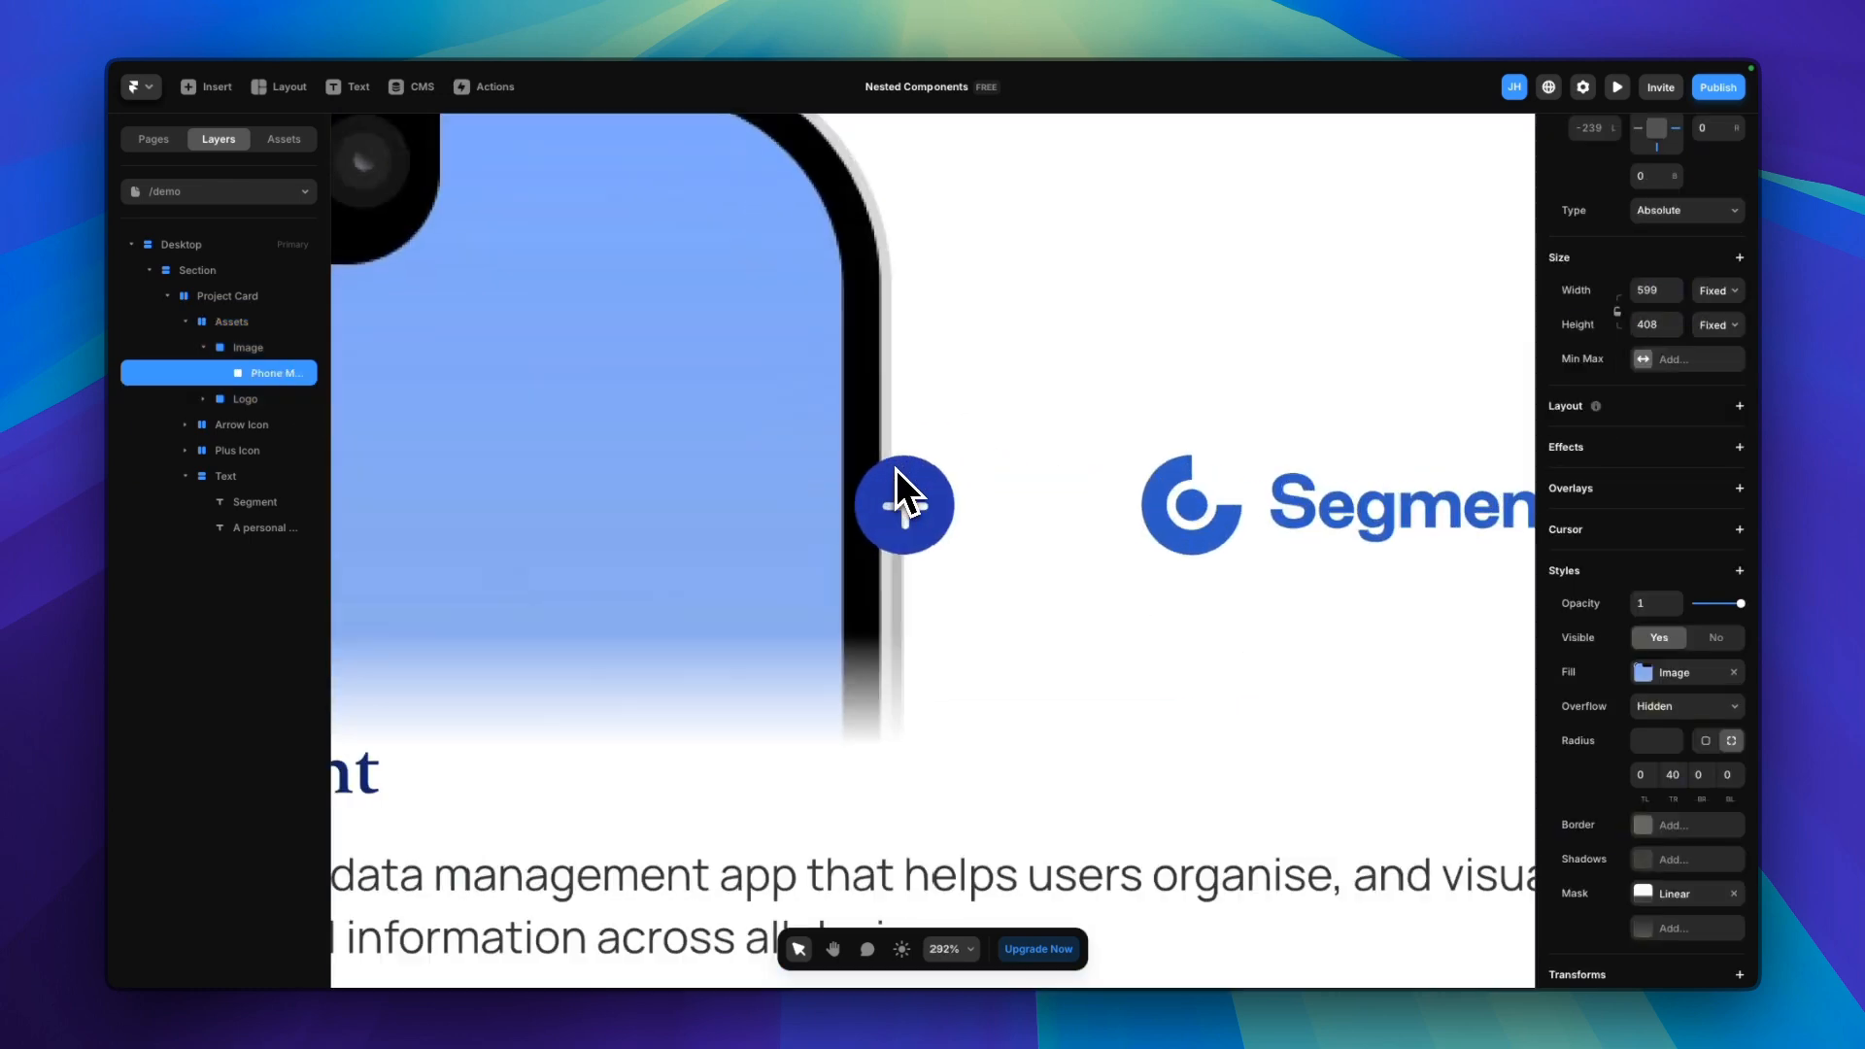
scroll(1700, 254, up, 3)
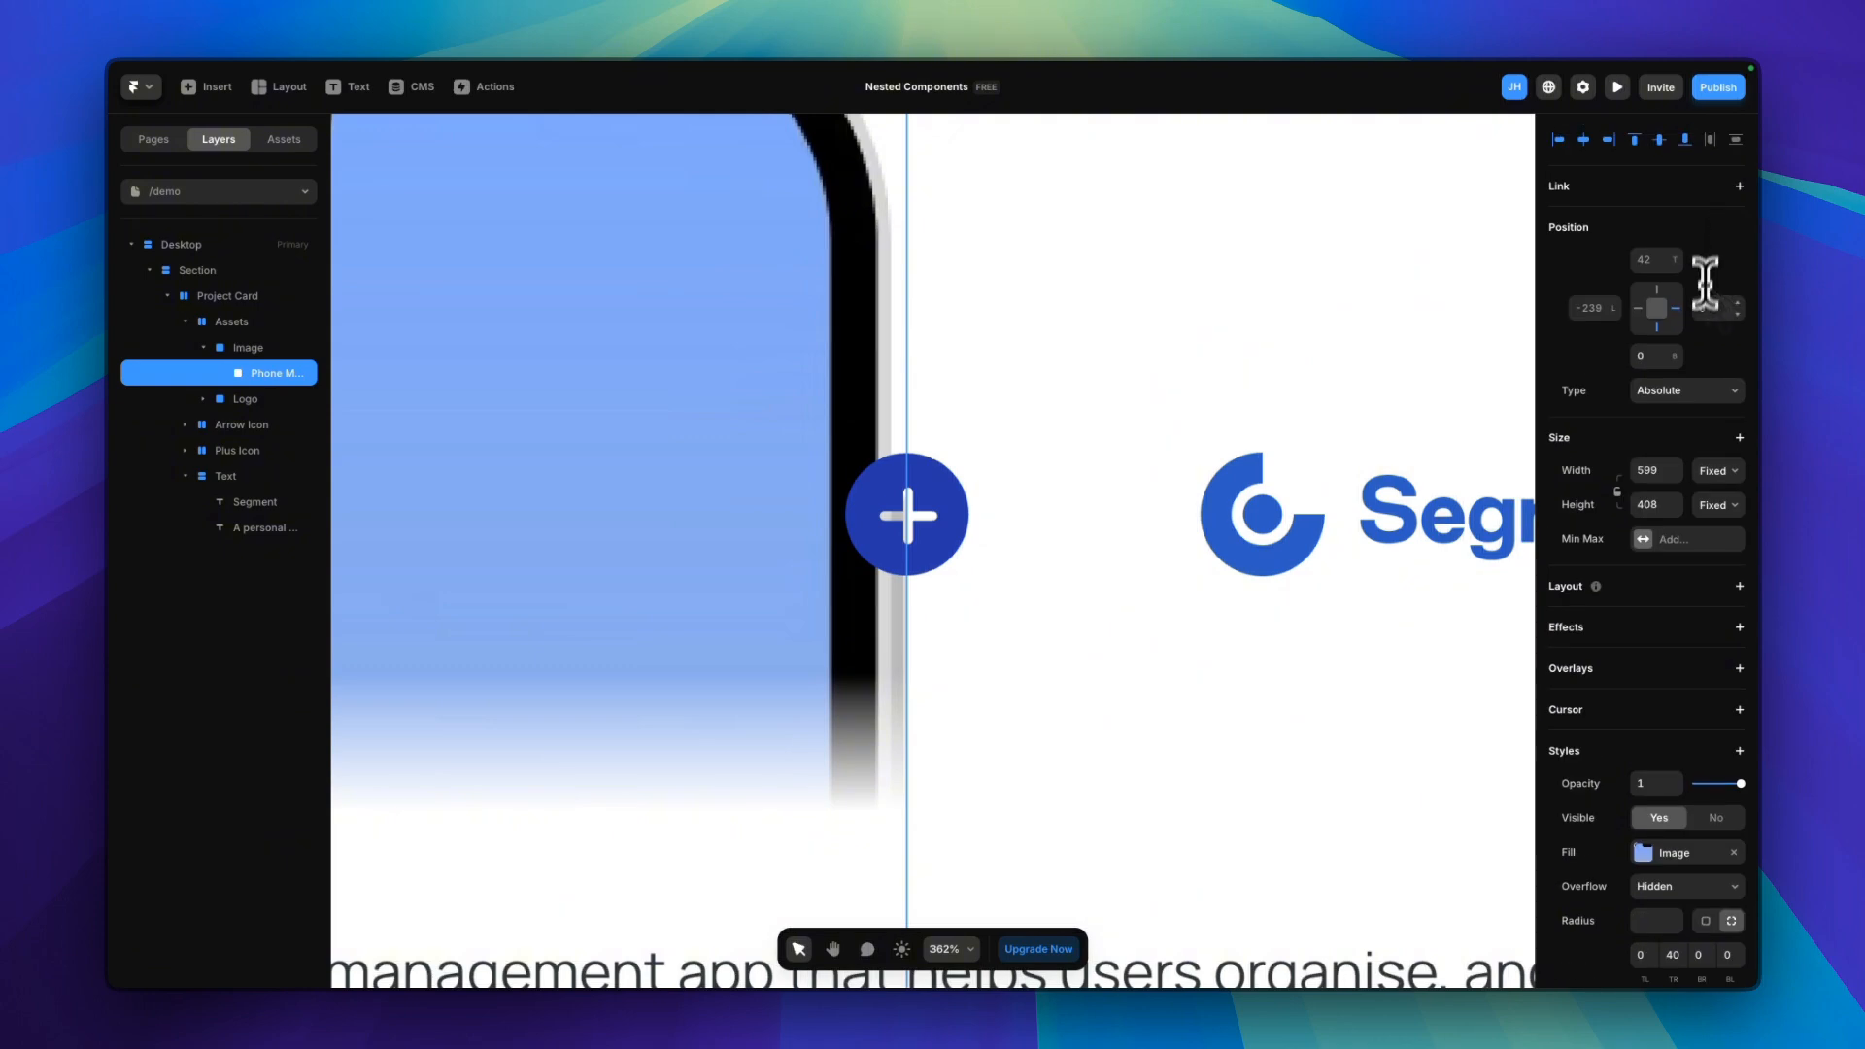
key(Down)
key(Down)
key(Down)
key(Down)
key(Down)
key(Down)
key(Down)
key(Down)
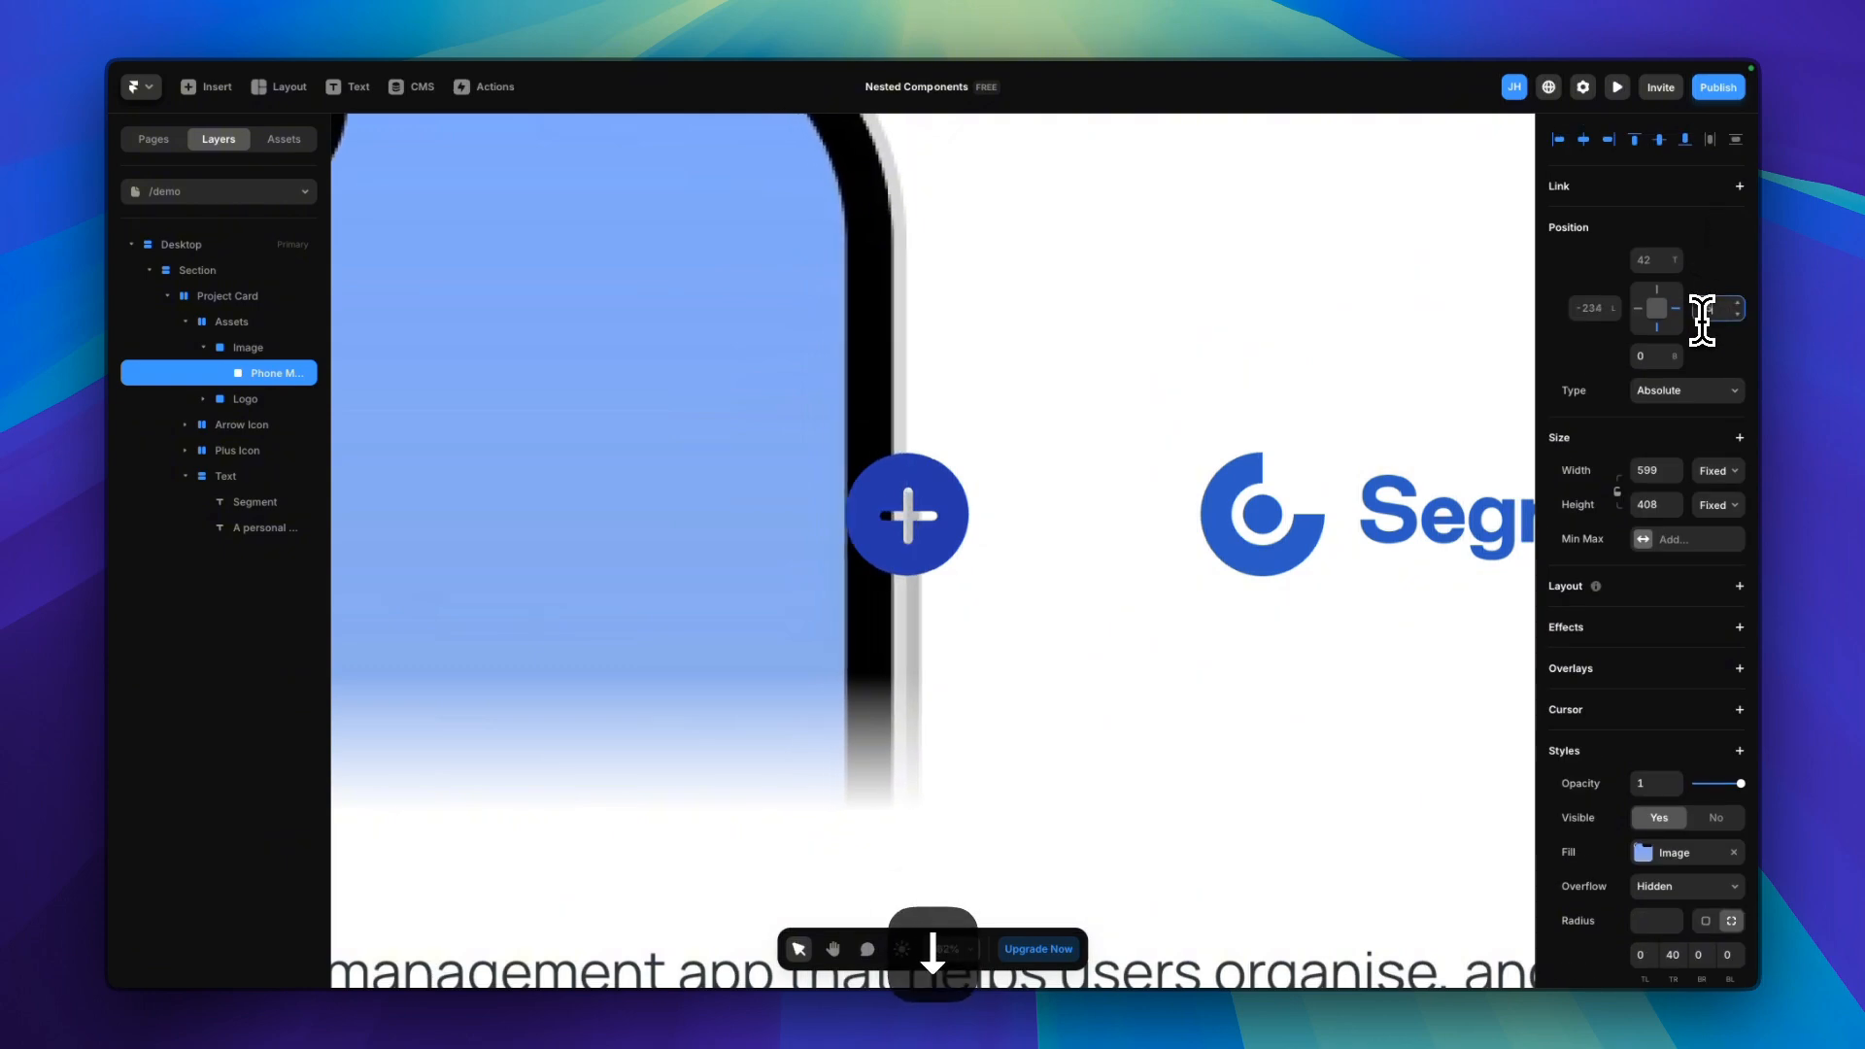
key(Down)
key(Down)
key(Down)
key(Down)
key(Down)
key(Down)
key(Down)
key(Down)
key(Down)
key(Down)
key(Down)
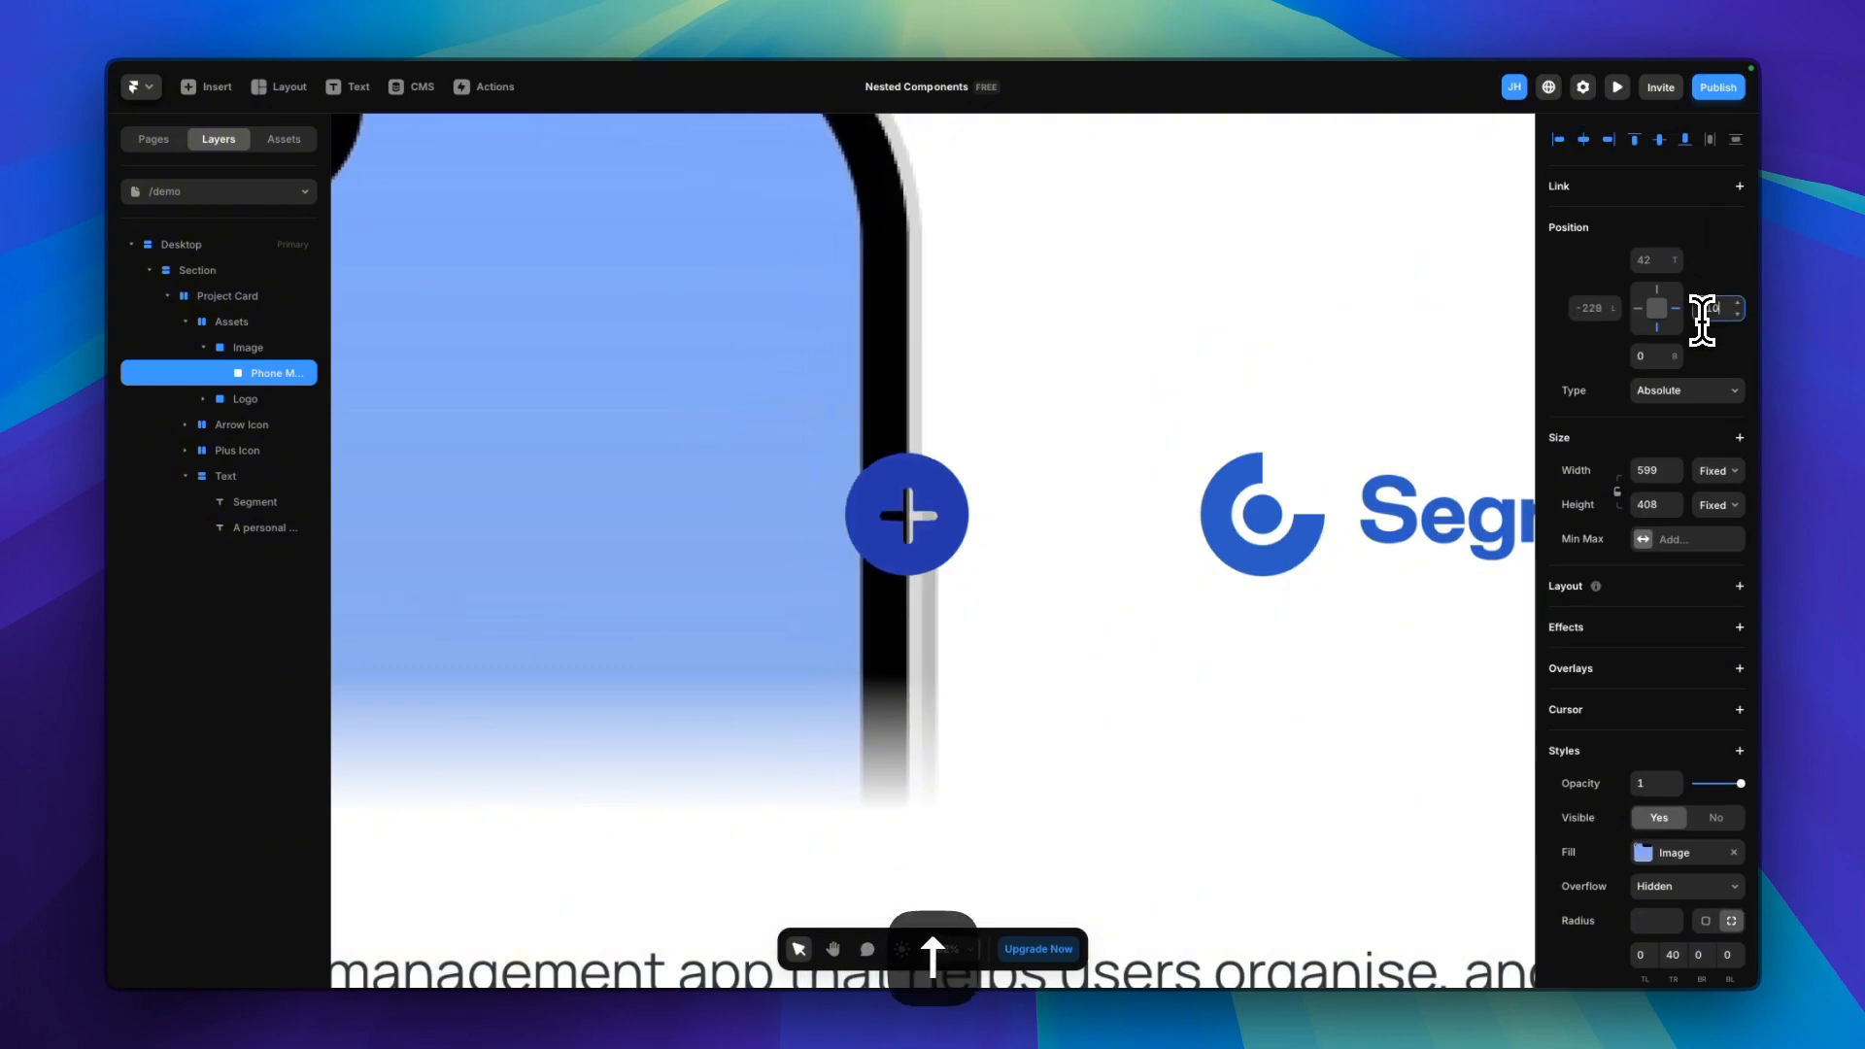
key(Up)
key(Up)
key(Up)
key(Up)
key(Up)
key(Up)
key(Up)
key(Up)
key(Up)
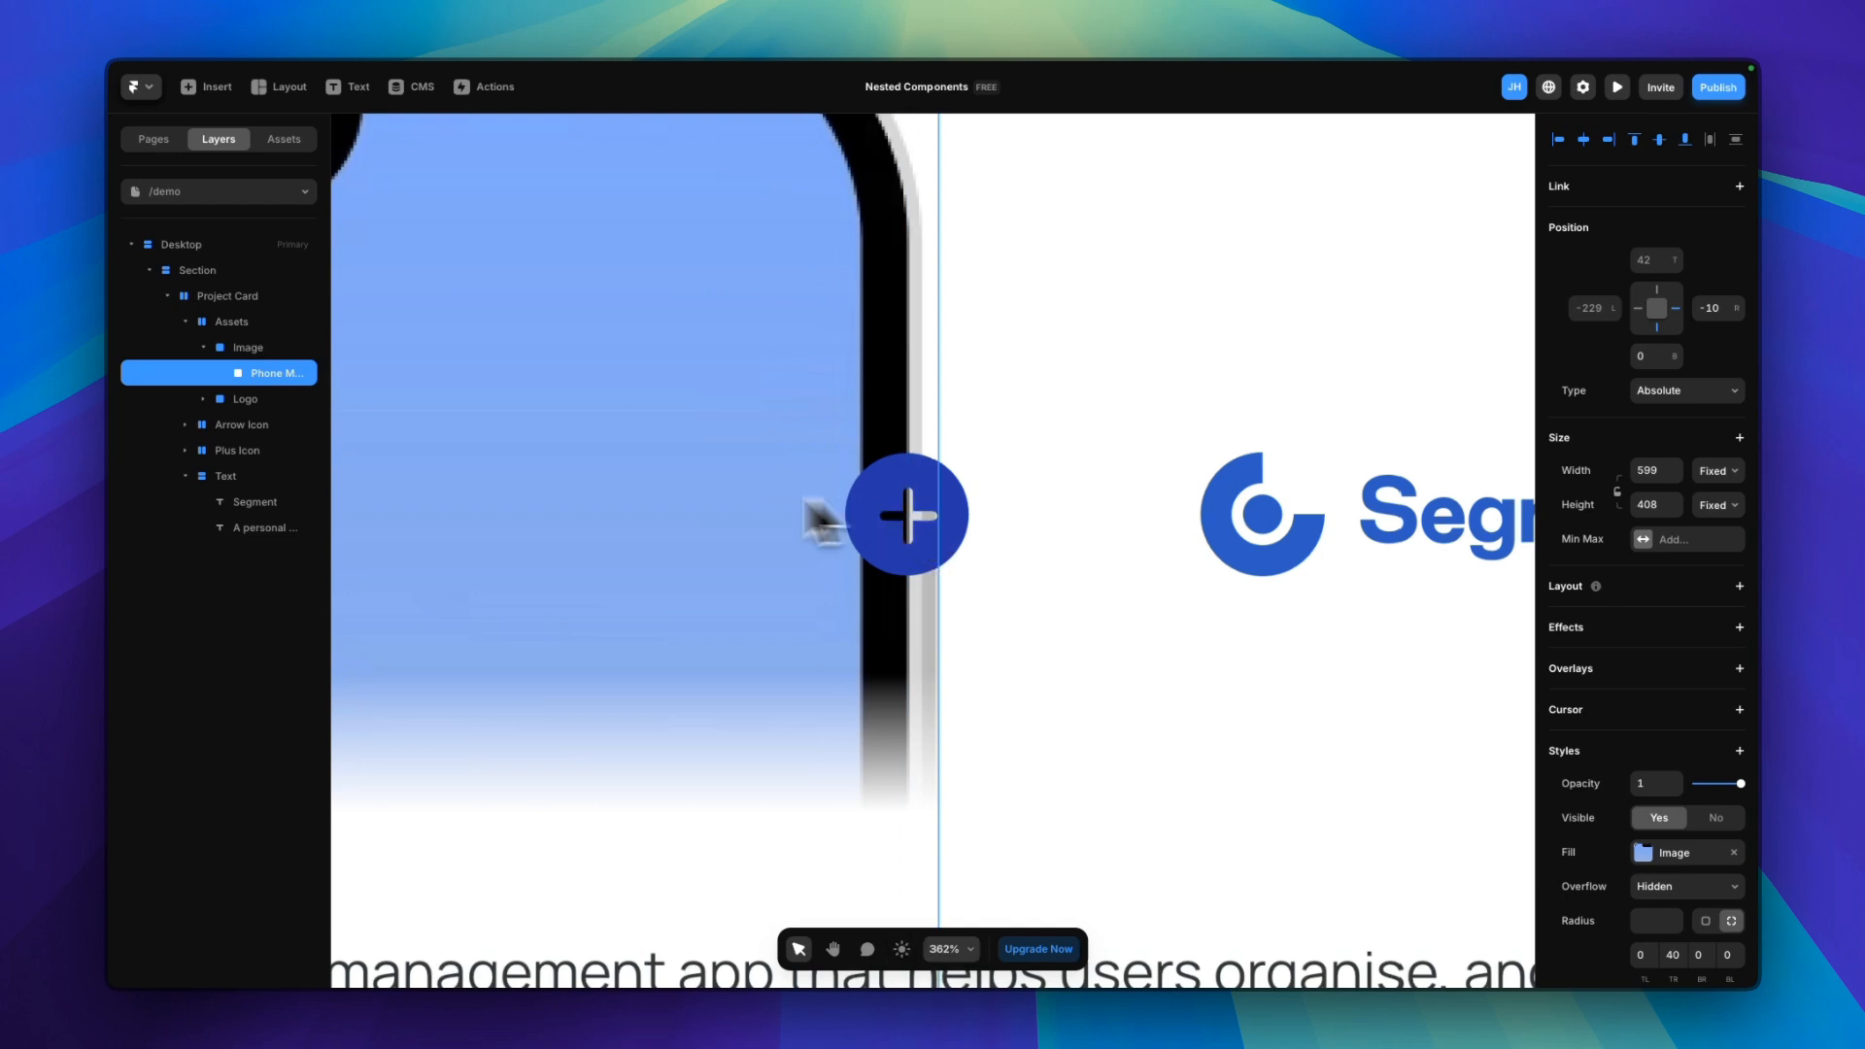
Draw a frame about 23 by 24 over the plus symbol and nest it inside the Plus Icon layer
click(199, 453)
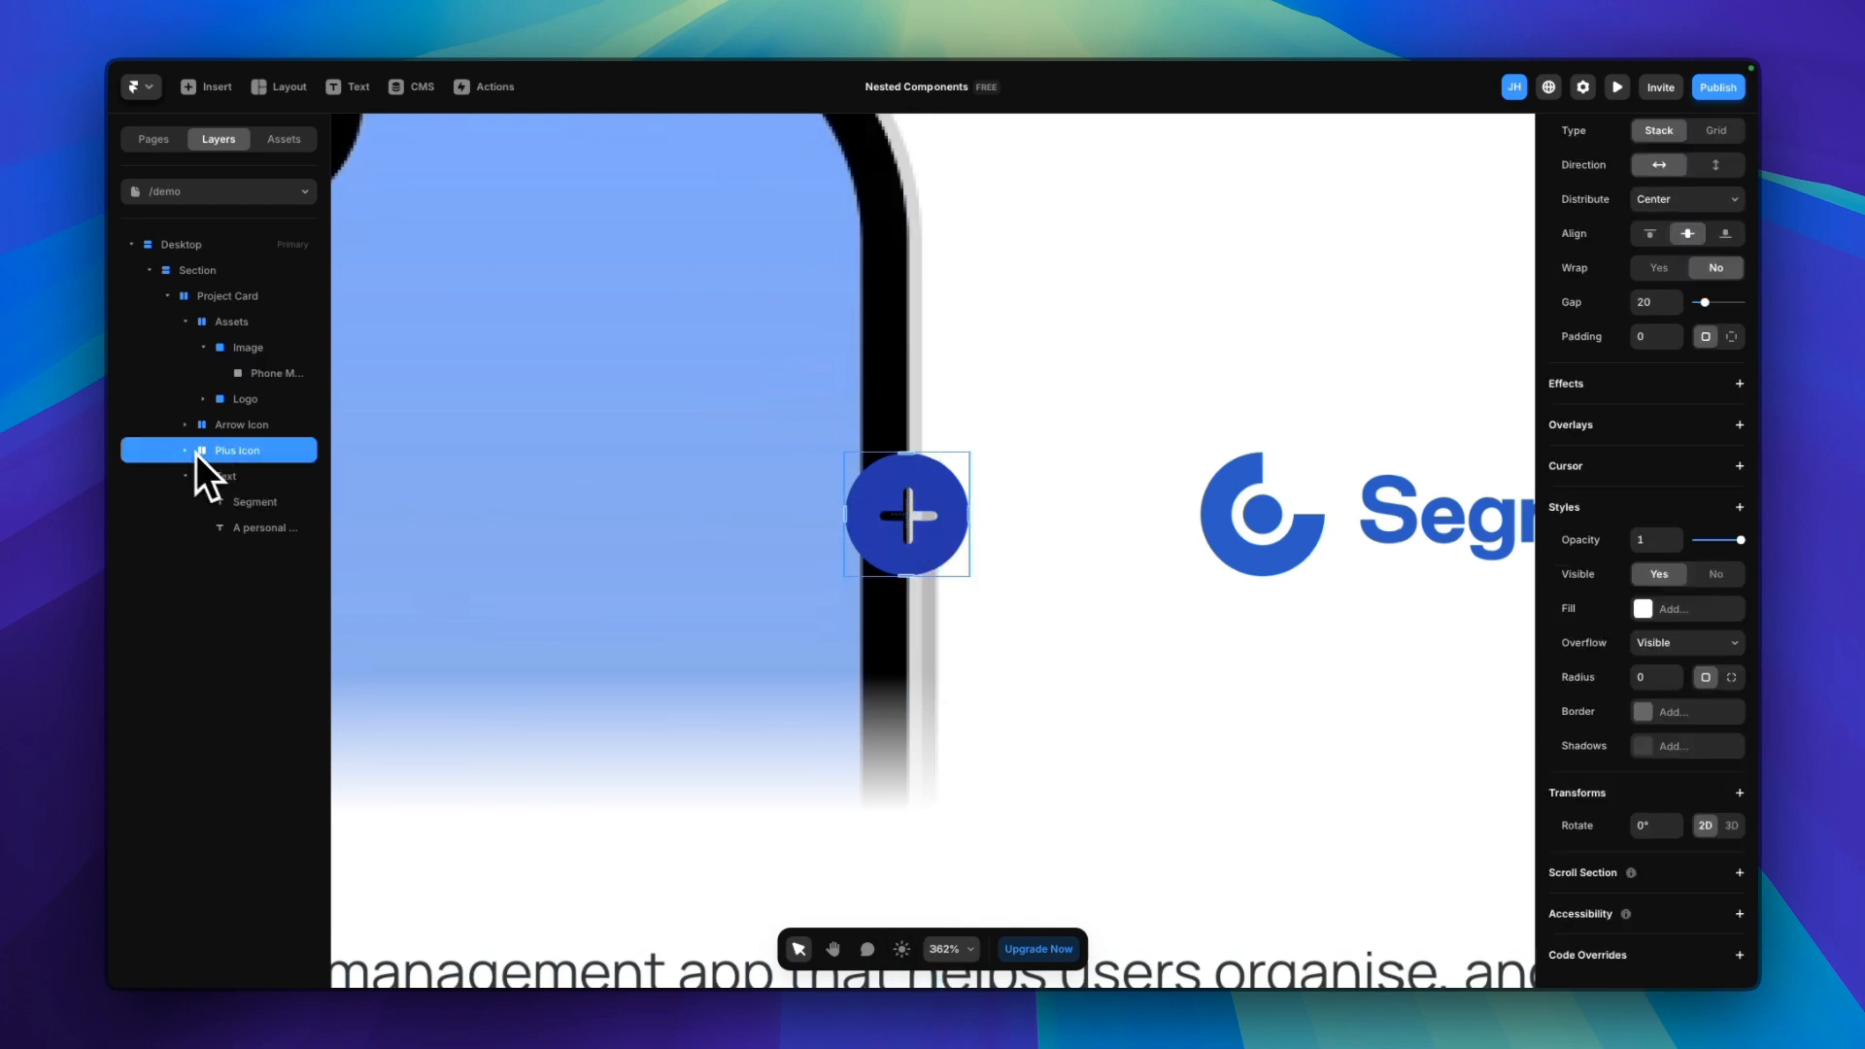
key(f)
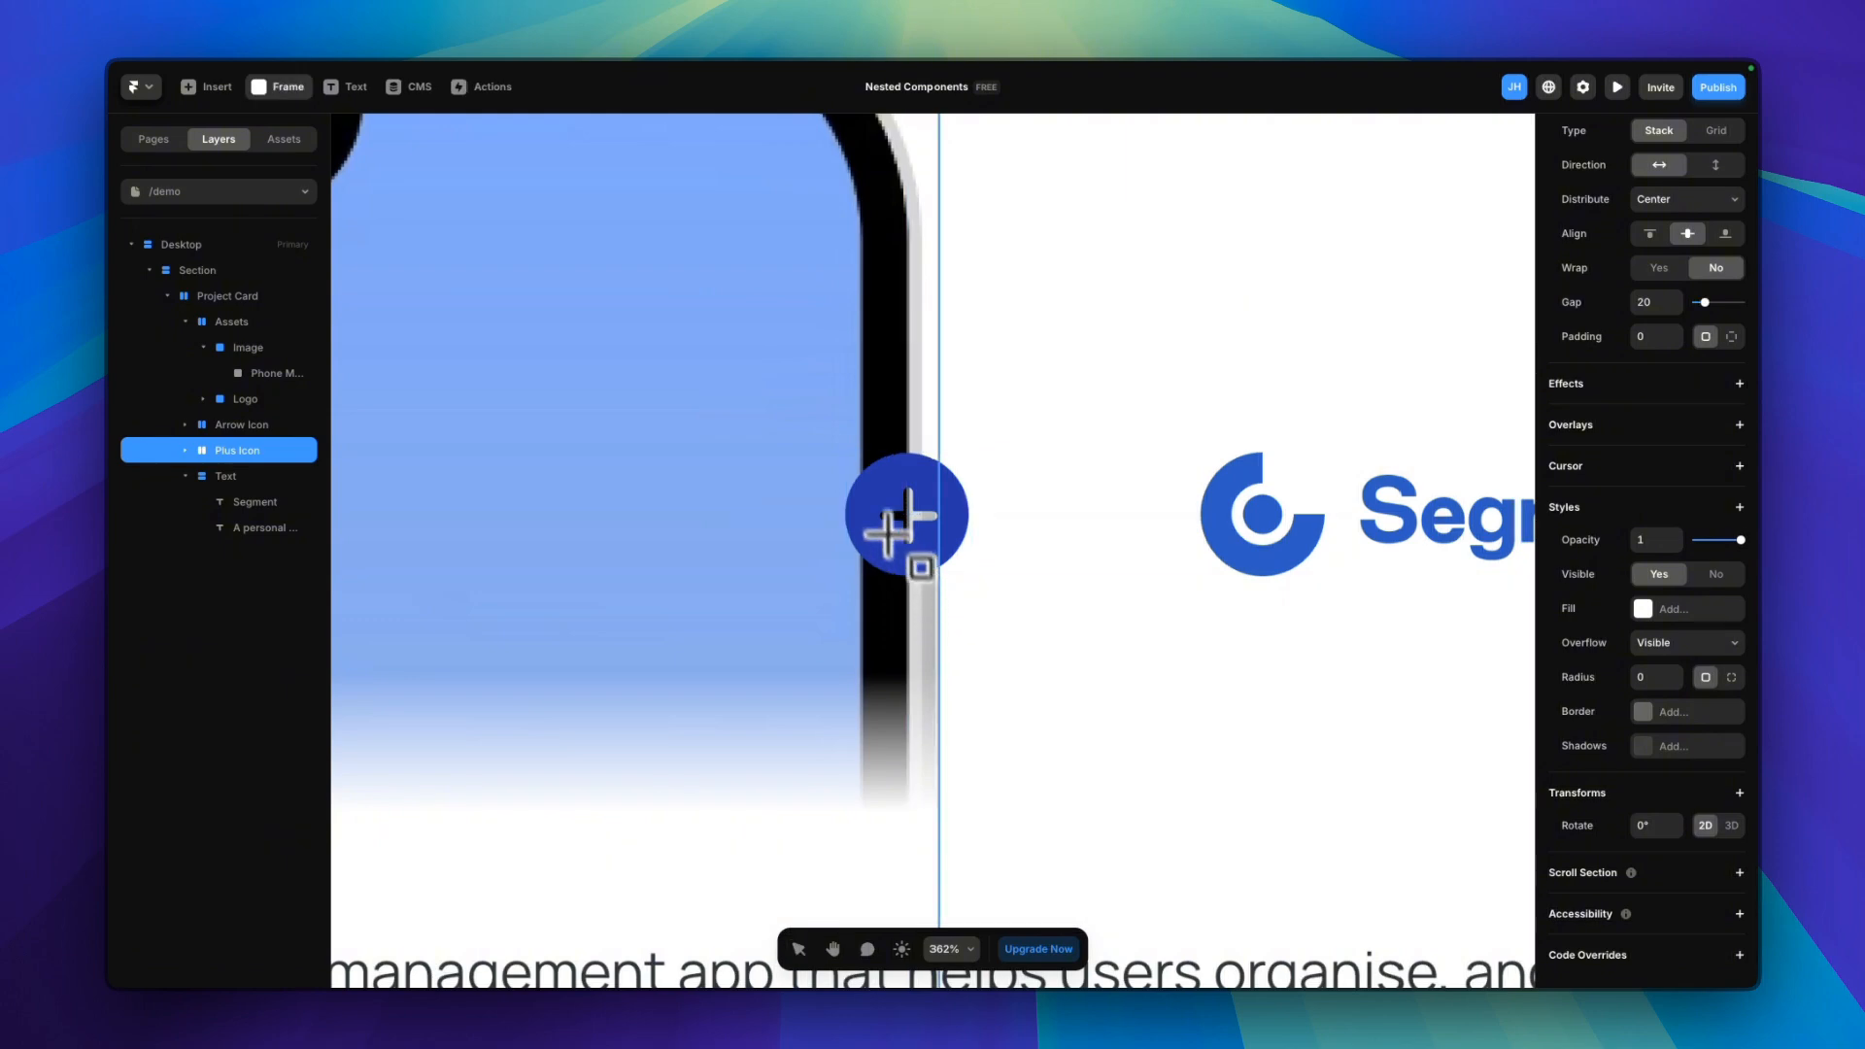
drag(866, 477, 940, 554)
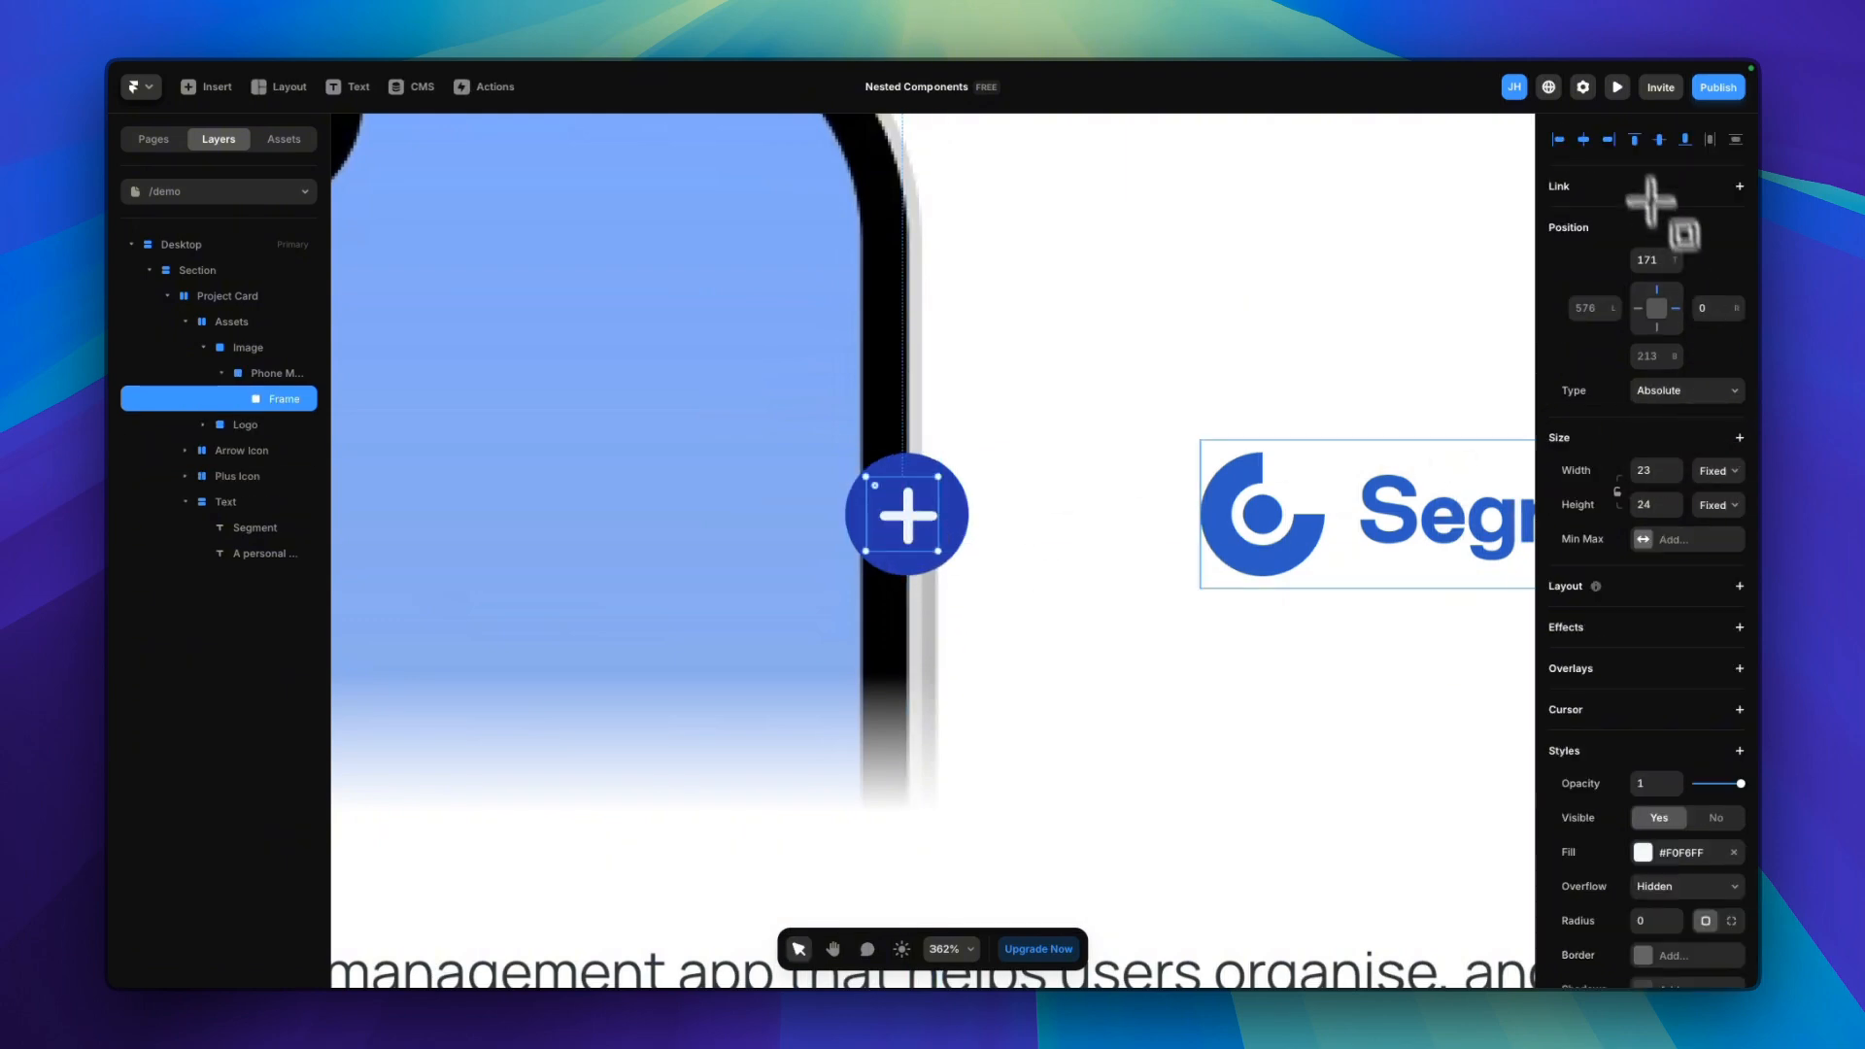
click(1584, 141)
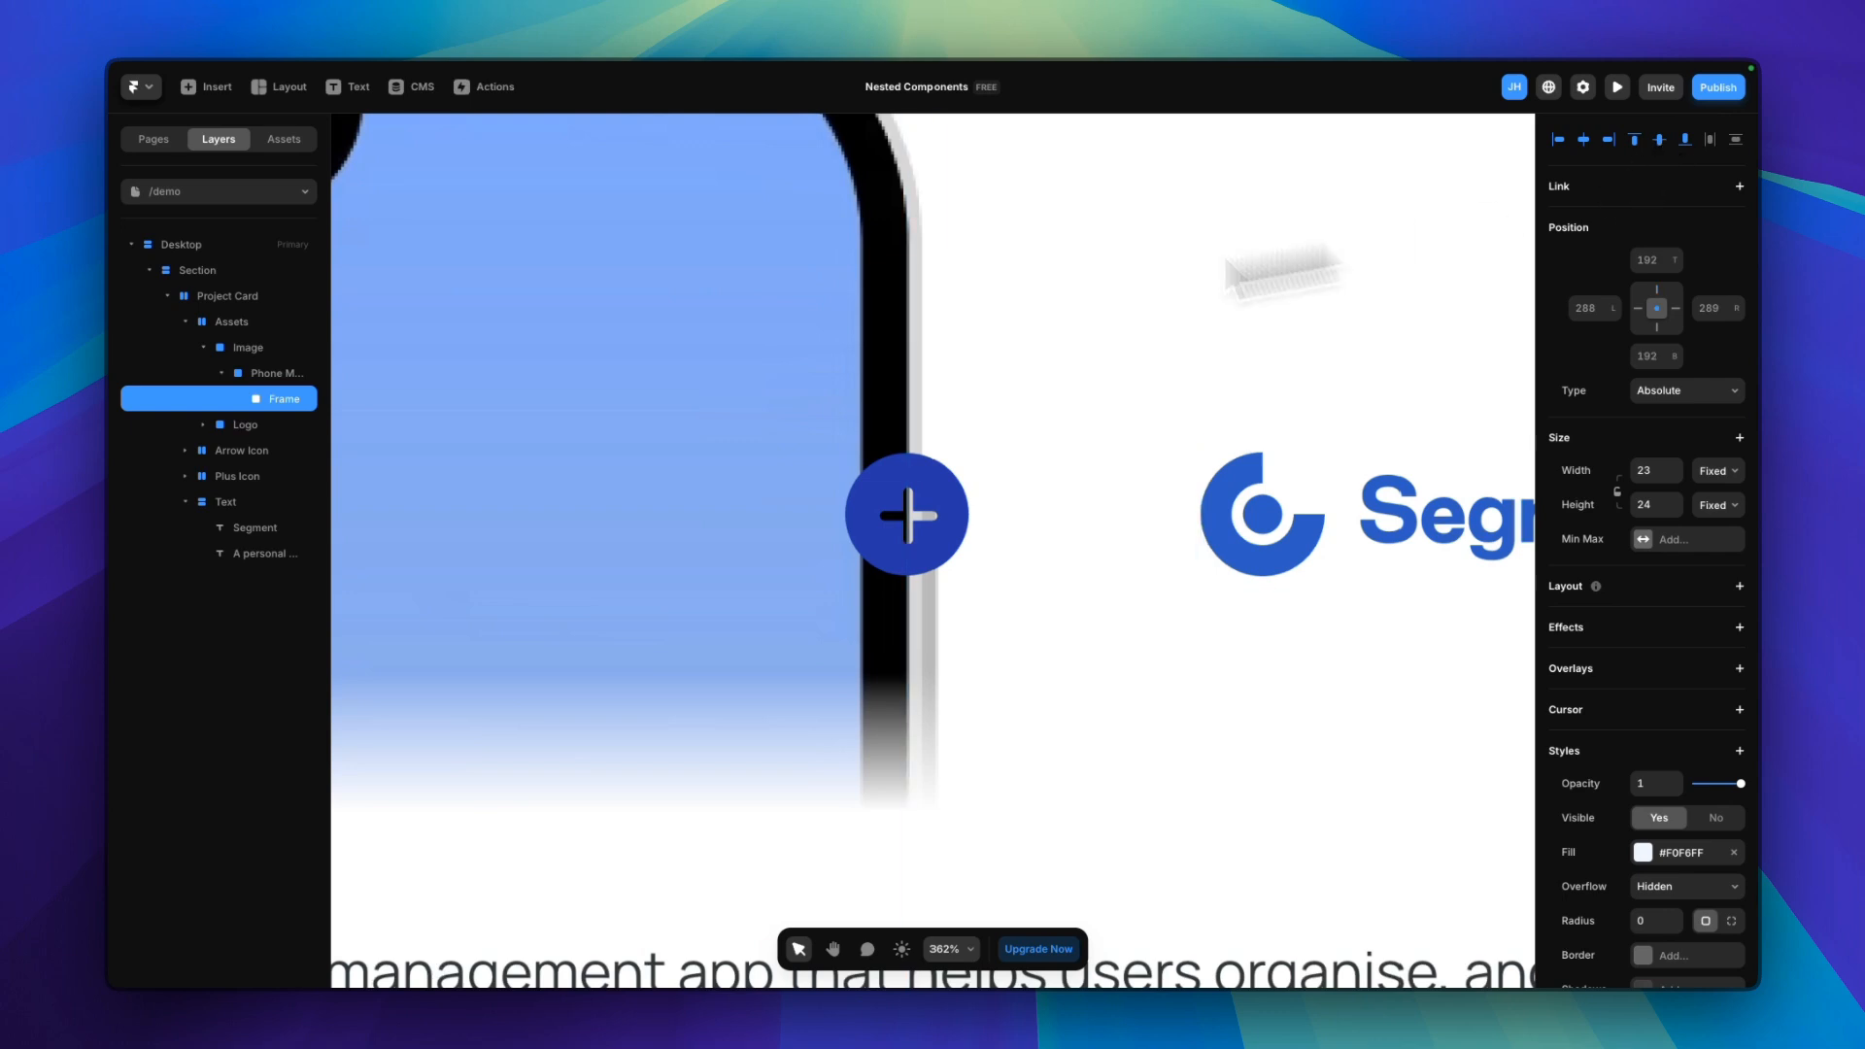
drag(282, 401, 238, 476)
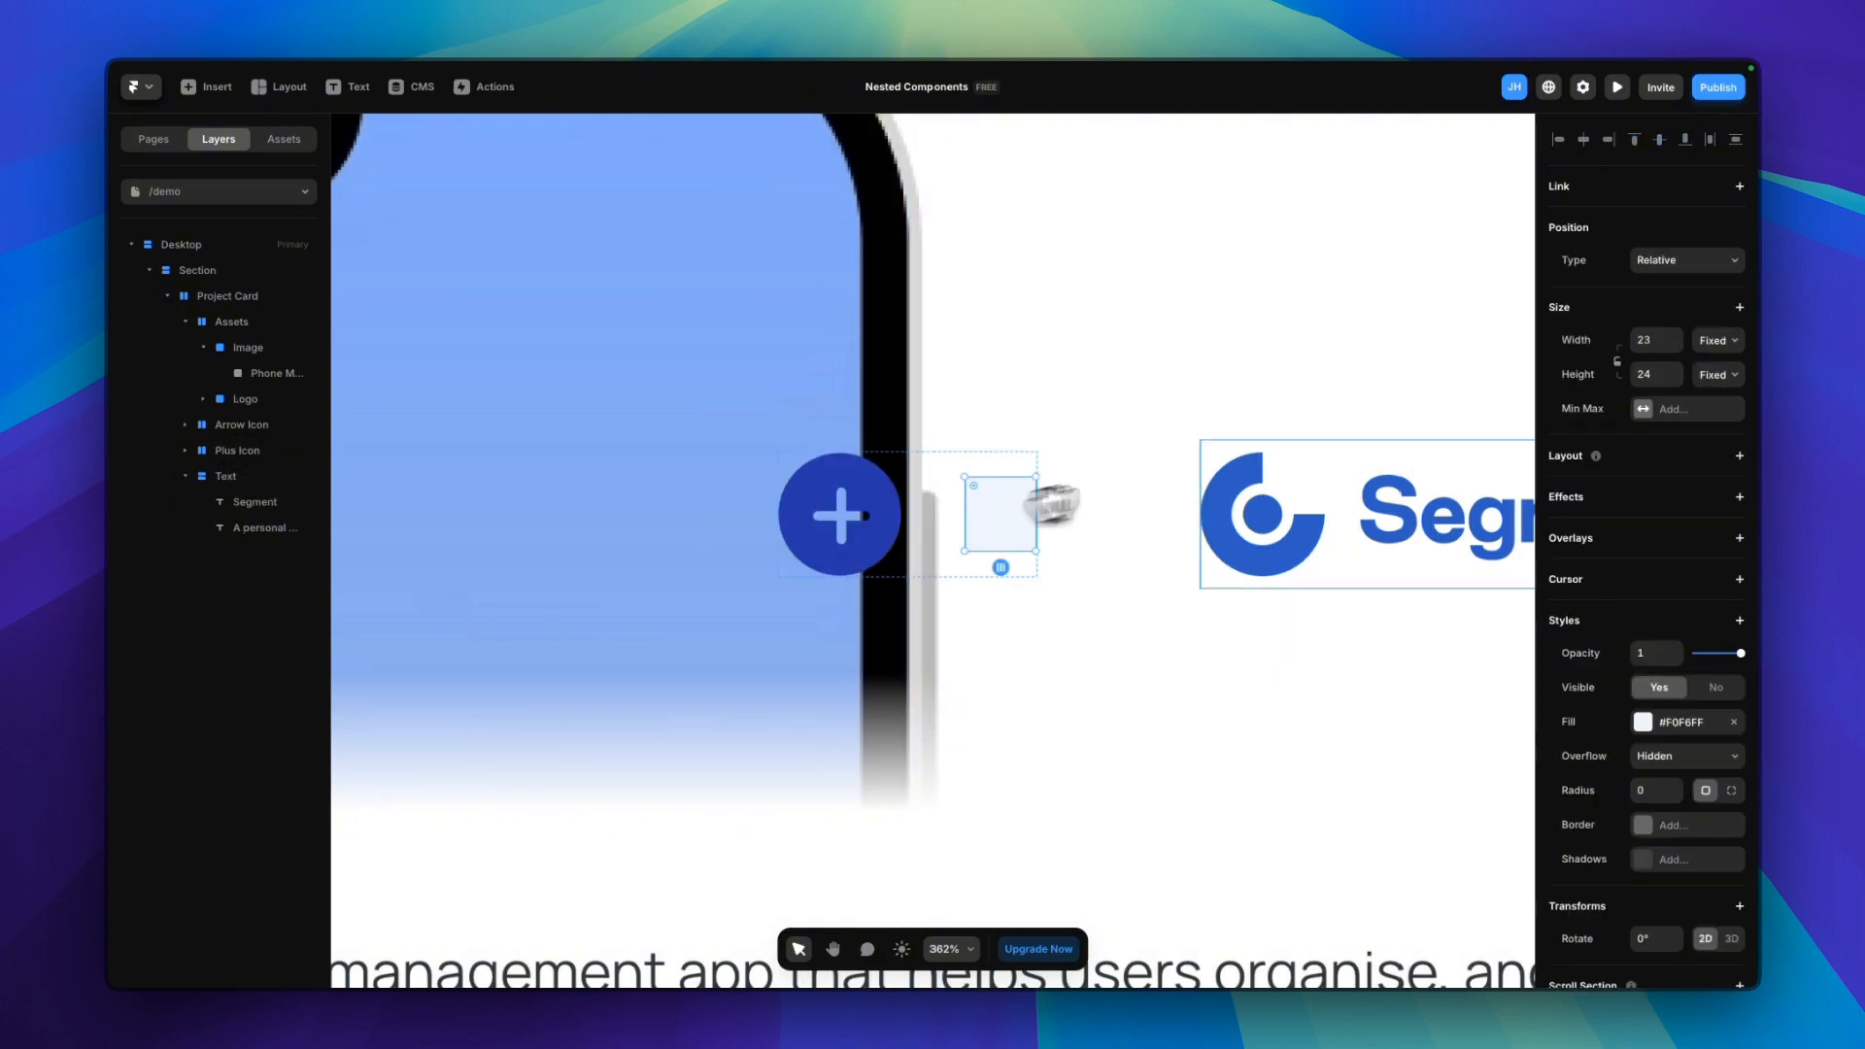
Position the new frame absolutely and centre it horizontally within the Plus Icon
click(1661, 261)
click(1652, 251)
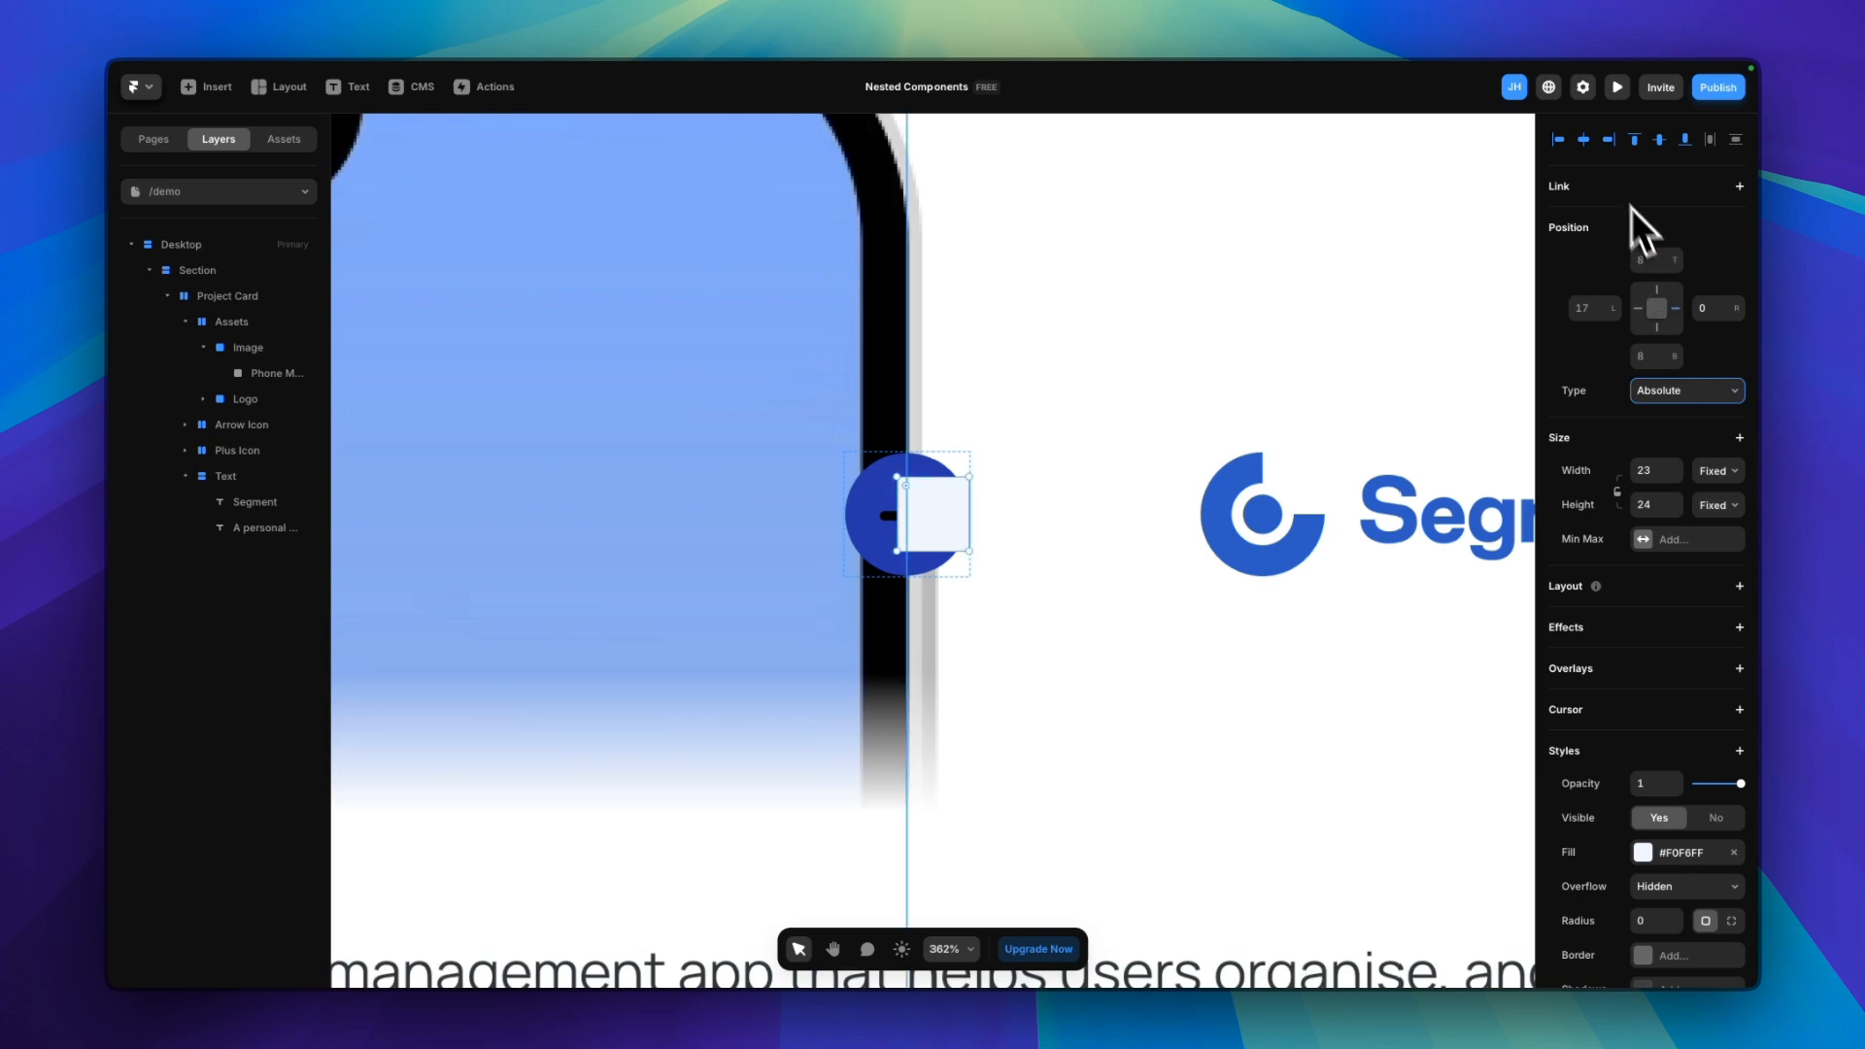
click(1583, 139)
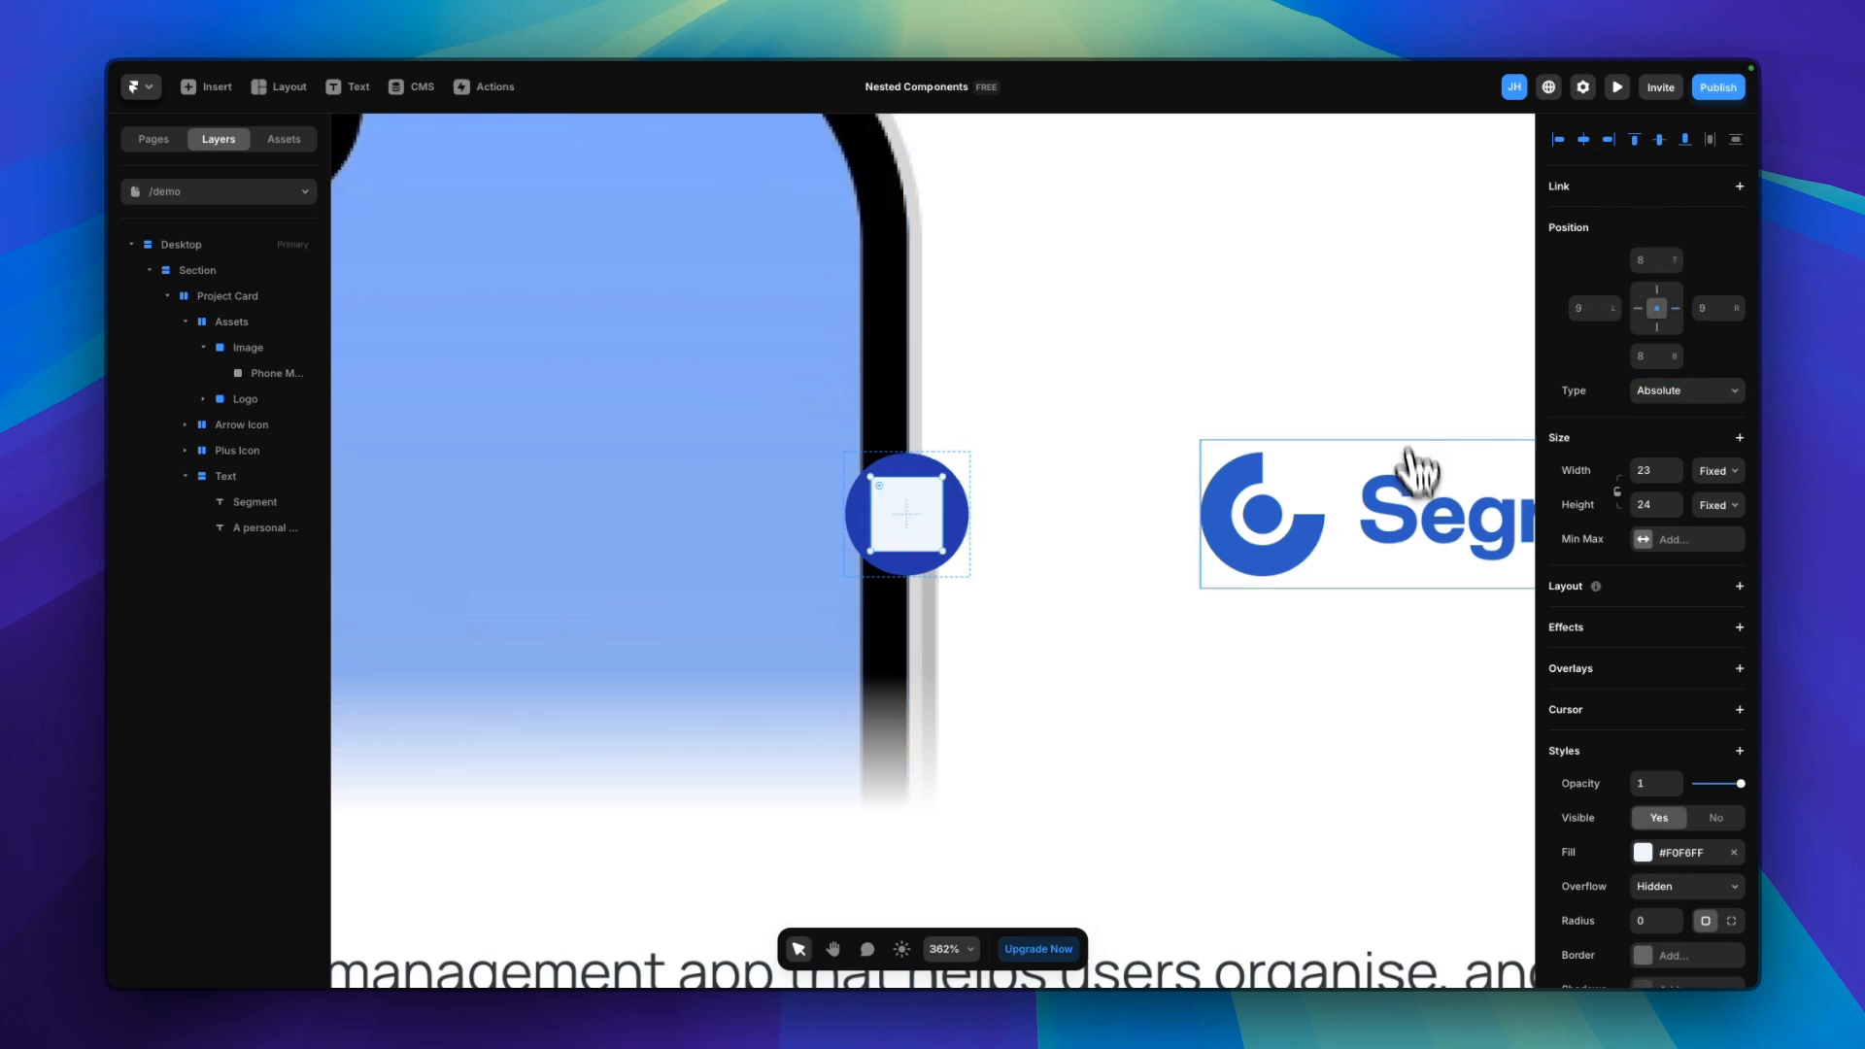
Lower the frame's Z Index by one level so it backs the cut-out plus symbol
scroll(1648, 594, down, 3)
scroll(1642, 651, down, 3)
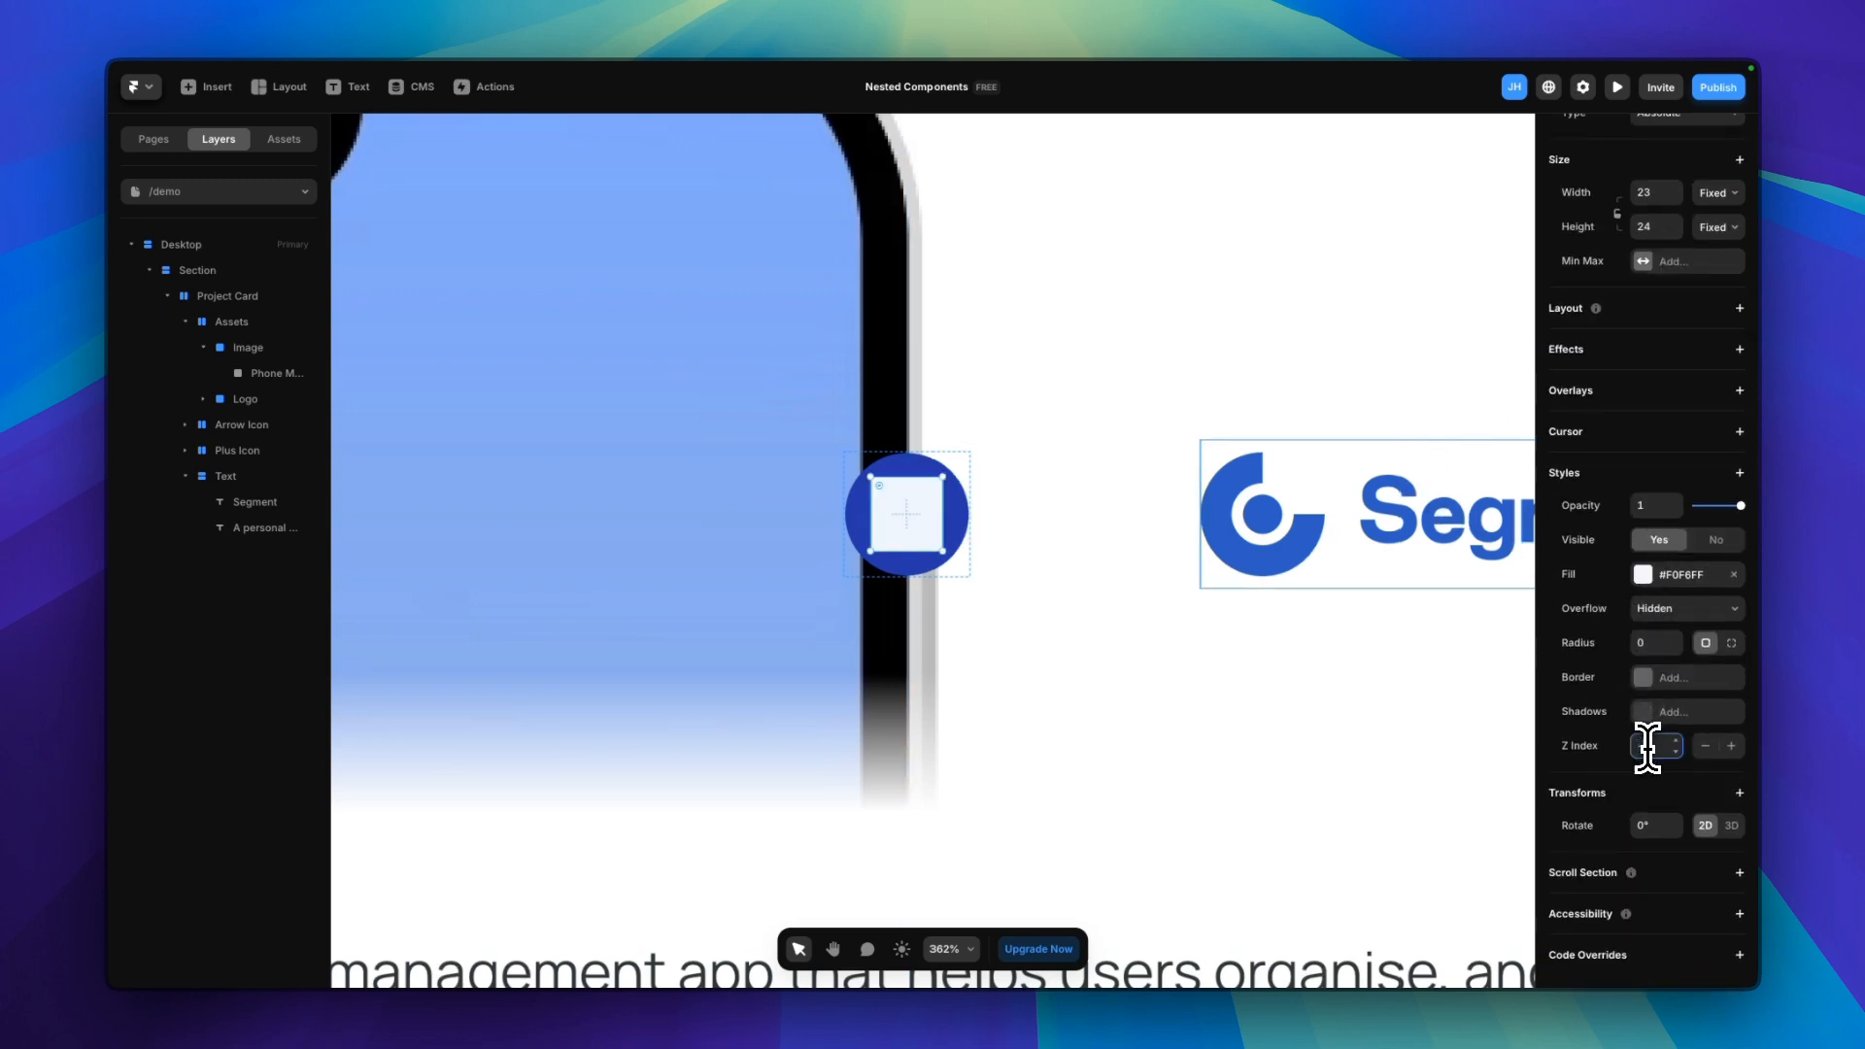
key(Down)
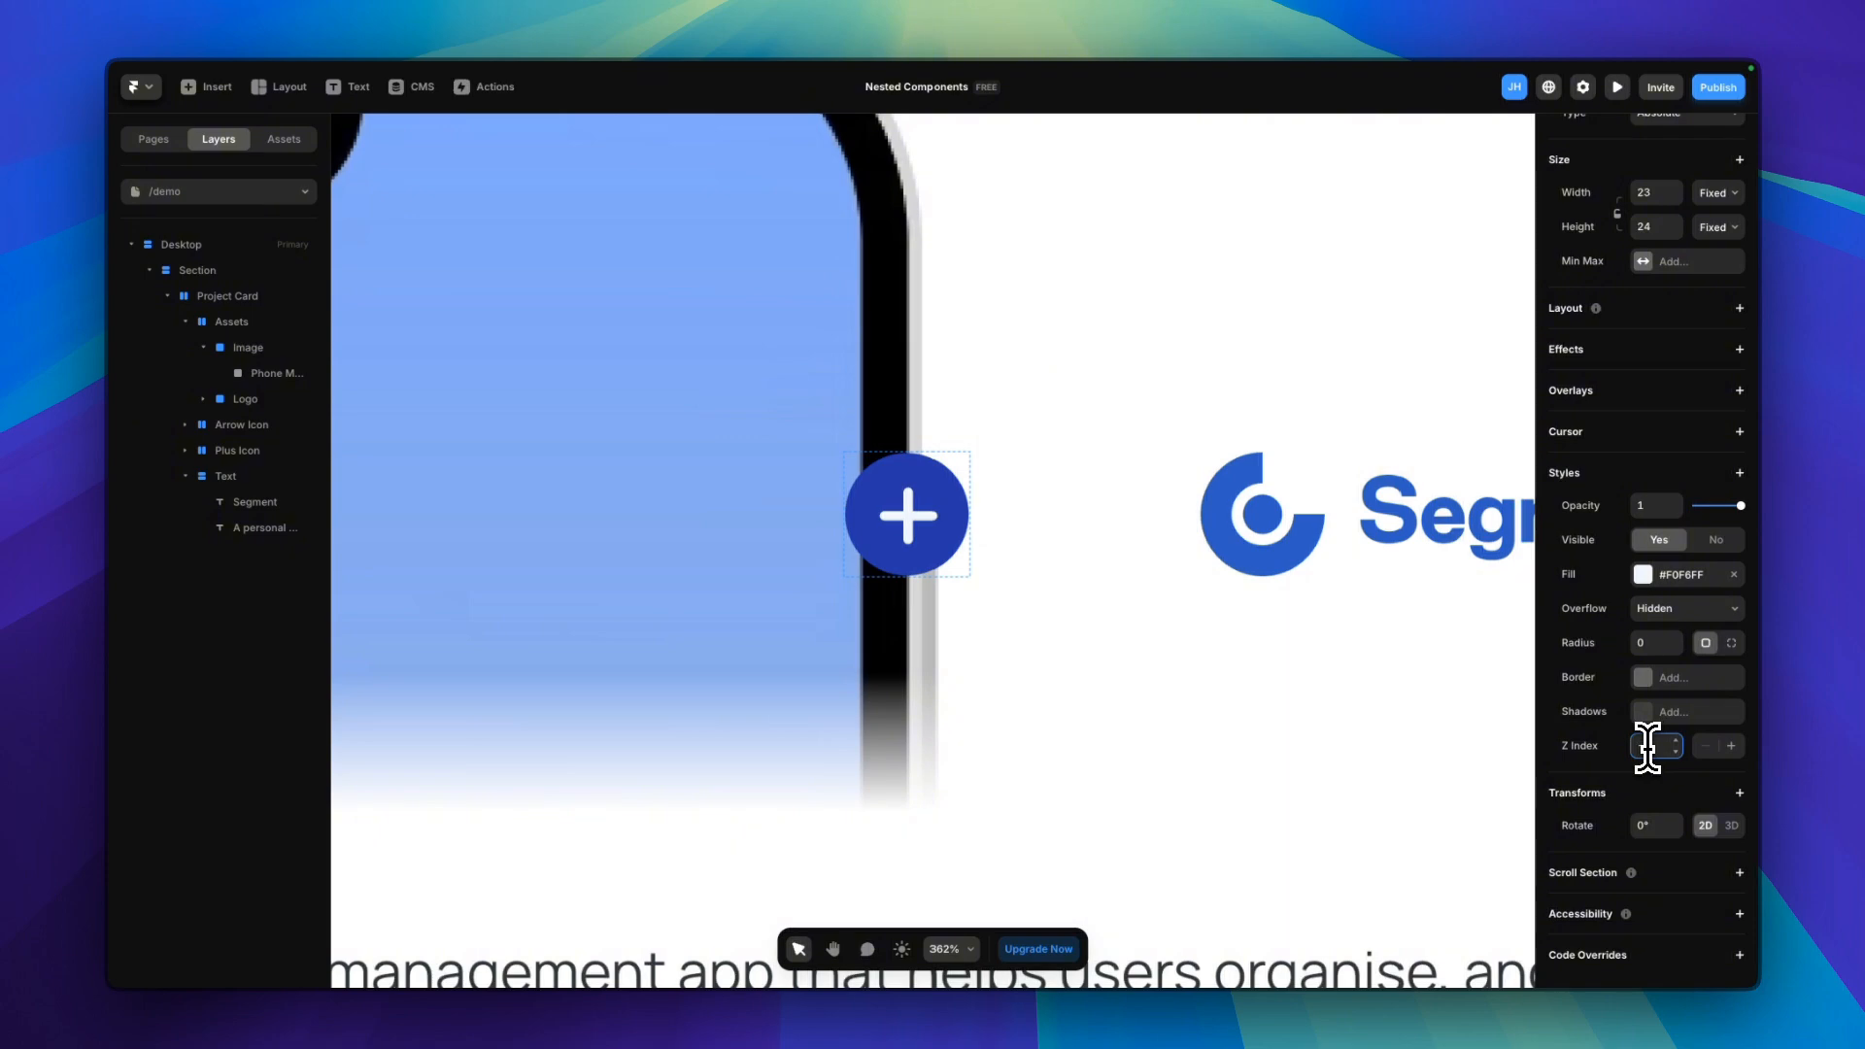
click(1013, 585)
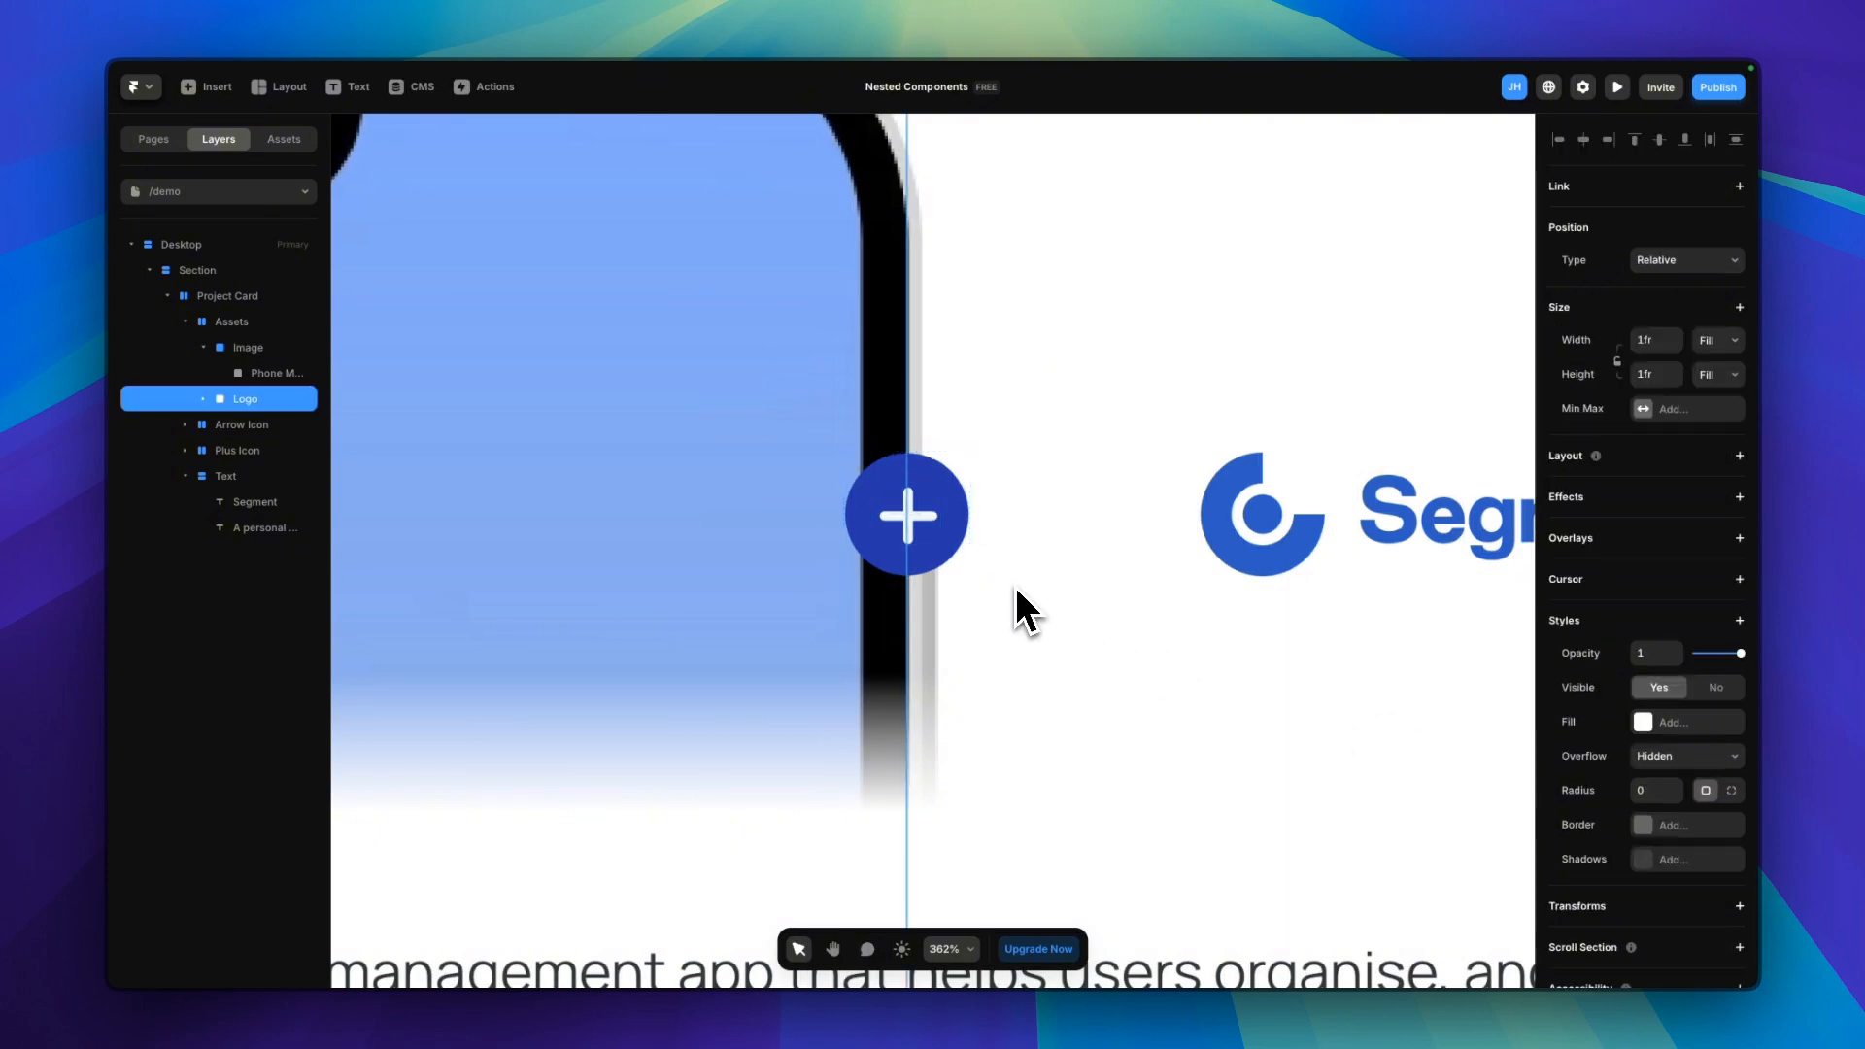
Turn the Project Card stack into a component named Project Card
key(super+0)
click(957, 799)
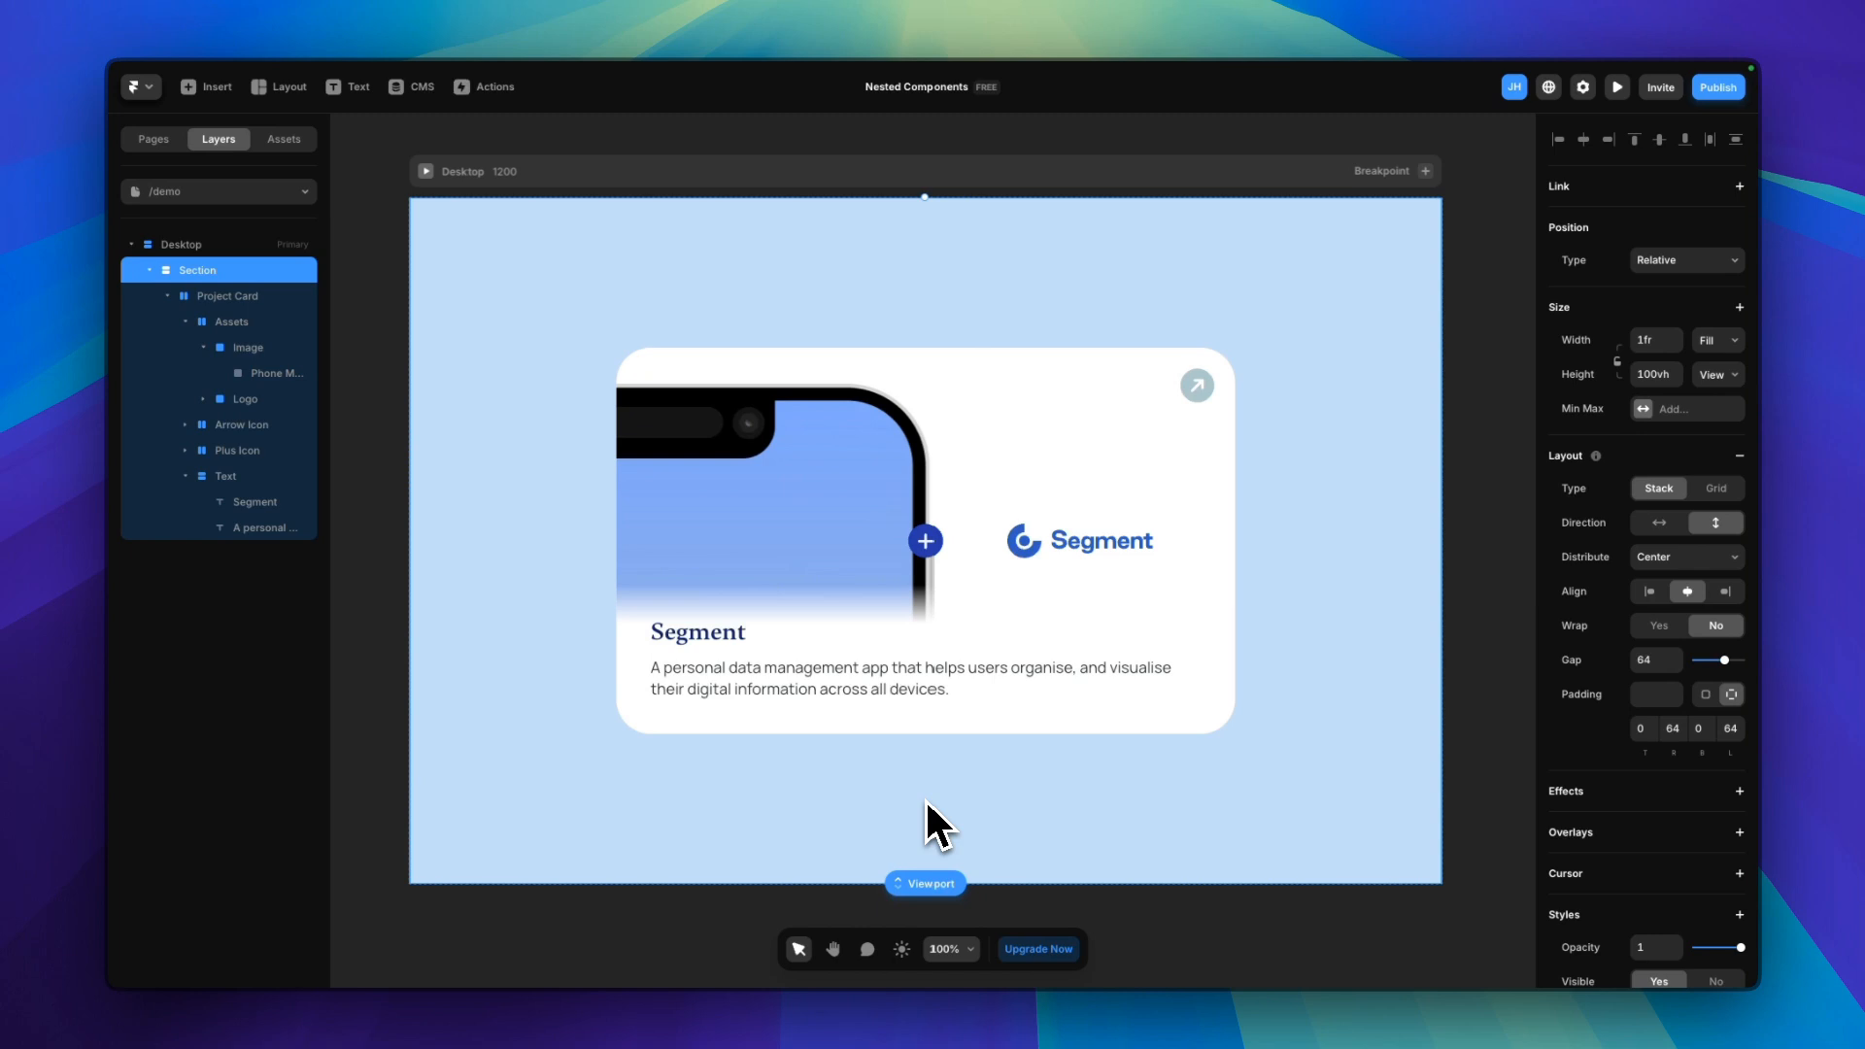
click(219, 297)
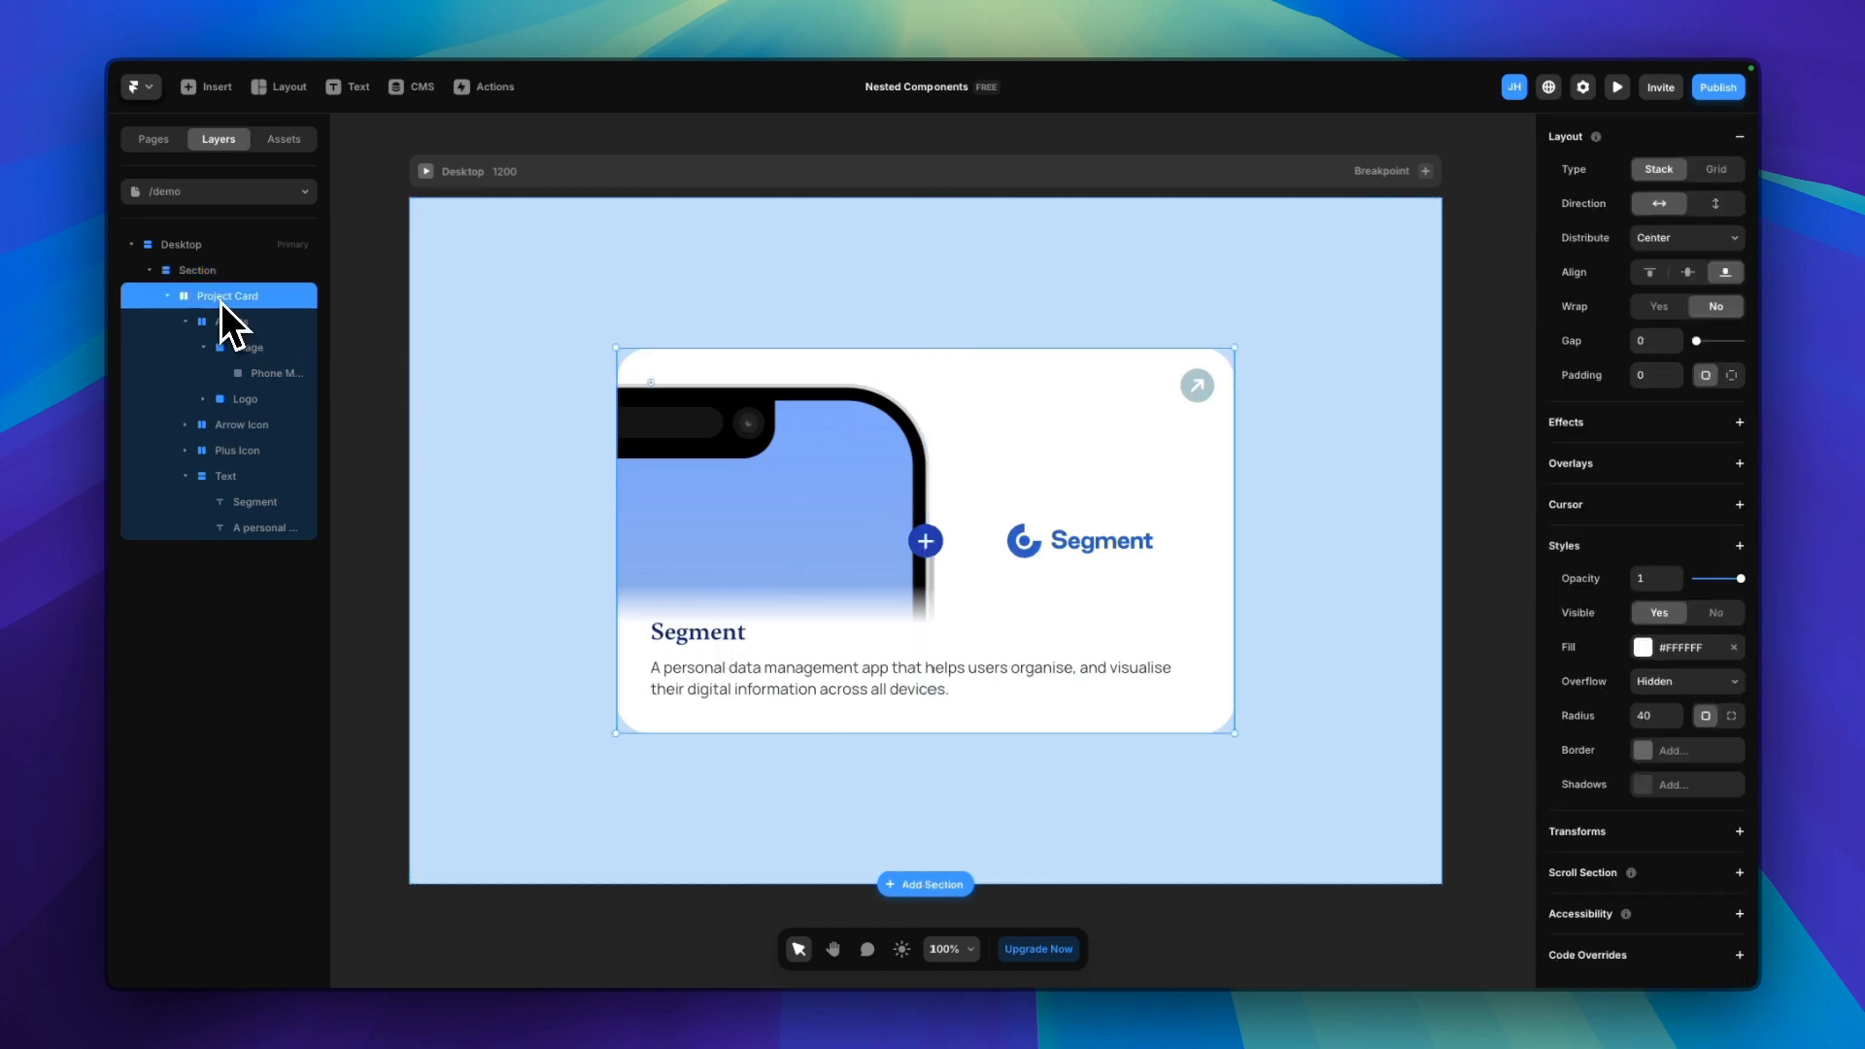
right_click(220, 301)
click(248, 312)
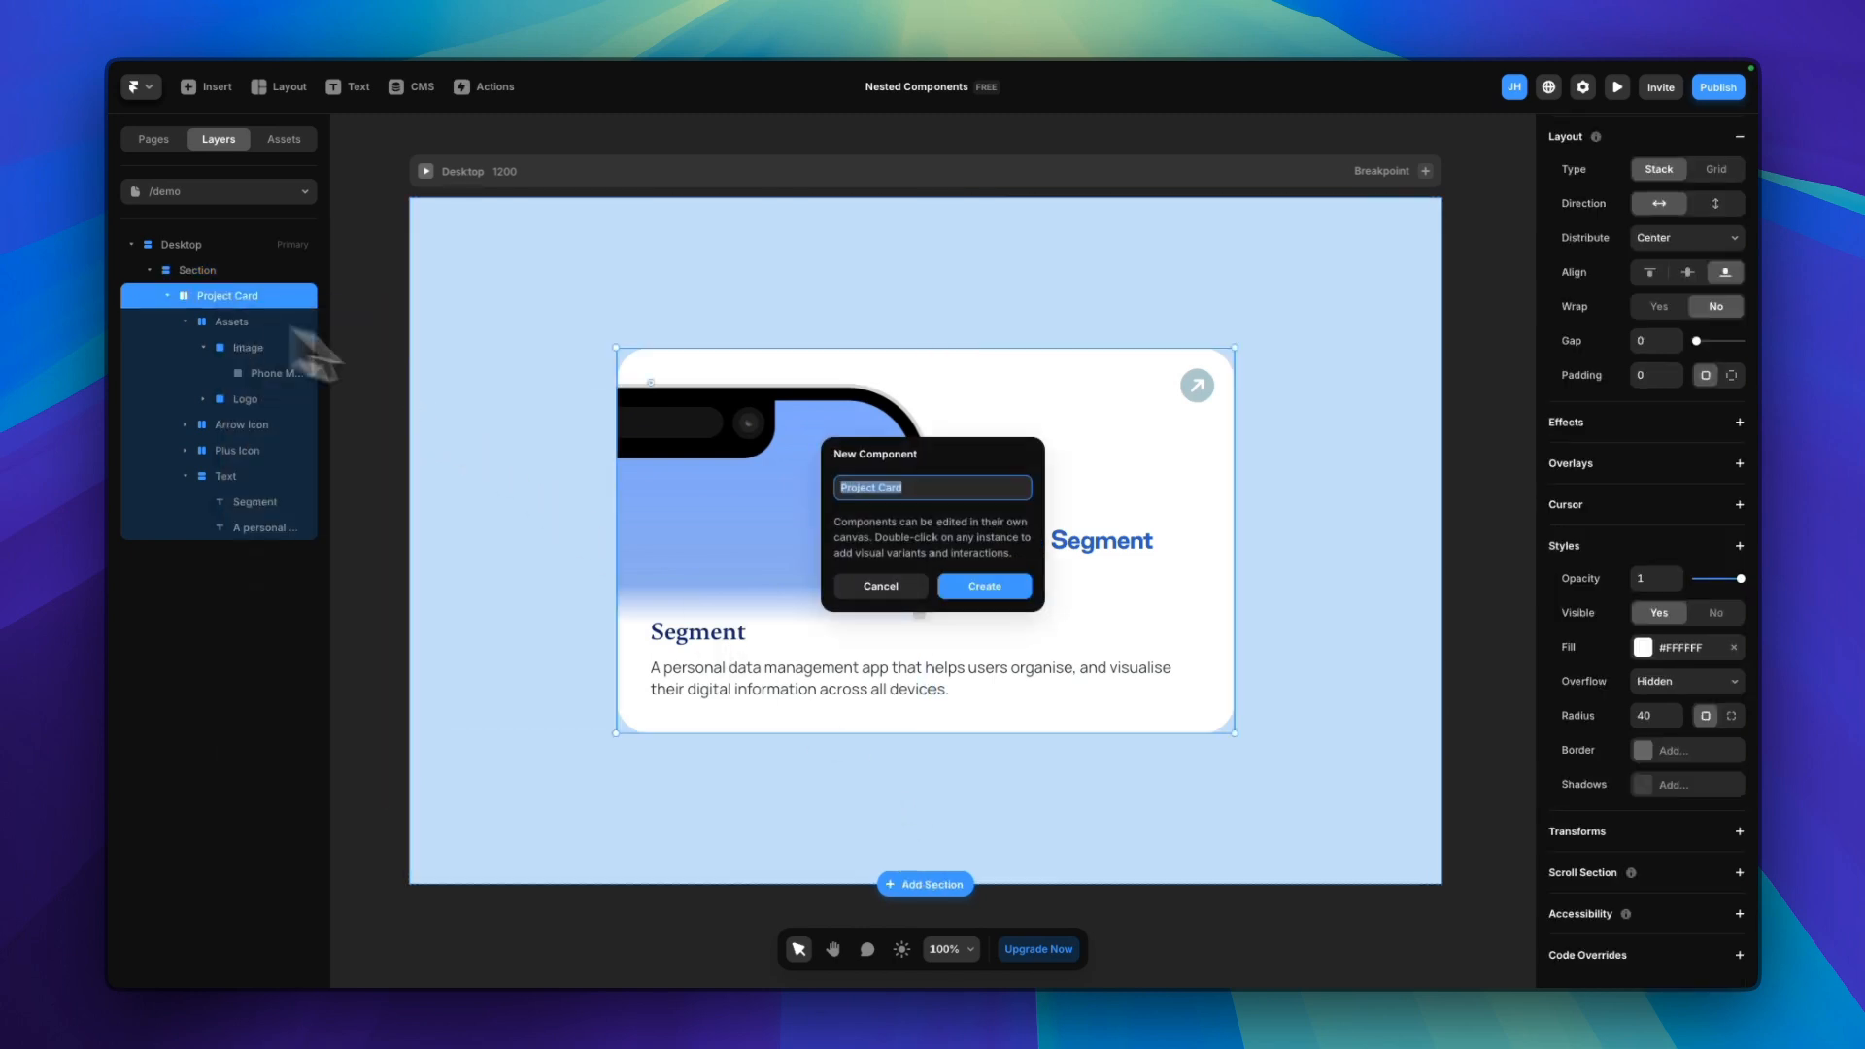
click(1001, 599)
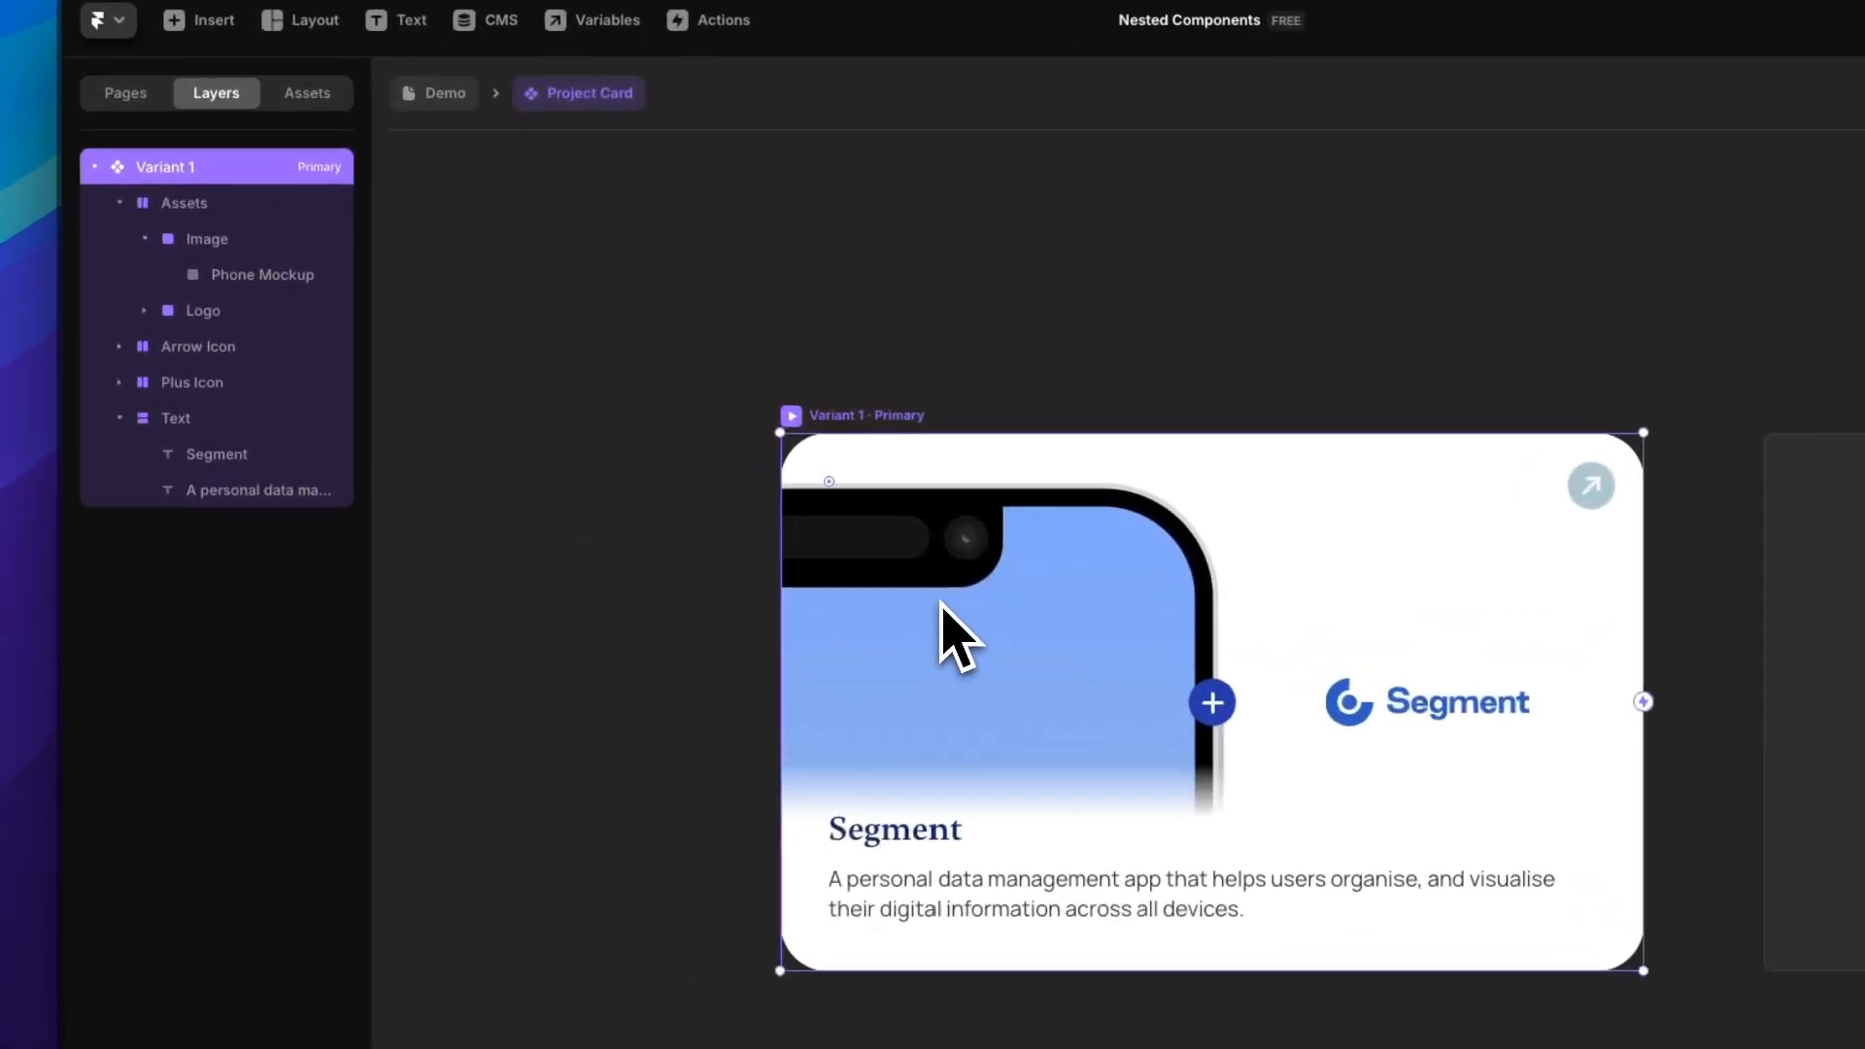
Create an image variable from the Phone Mockup's fill and name it Mockup
click(226, 275)
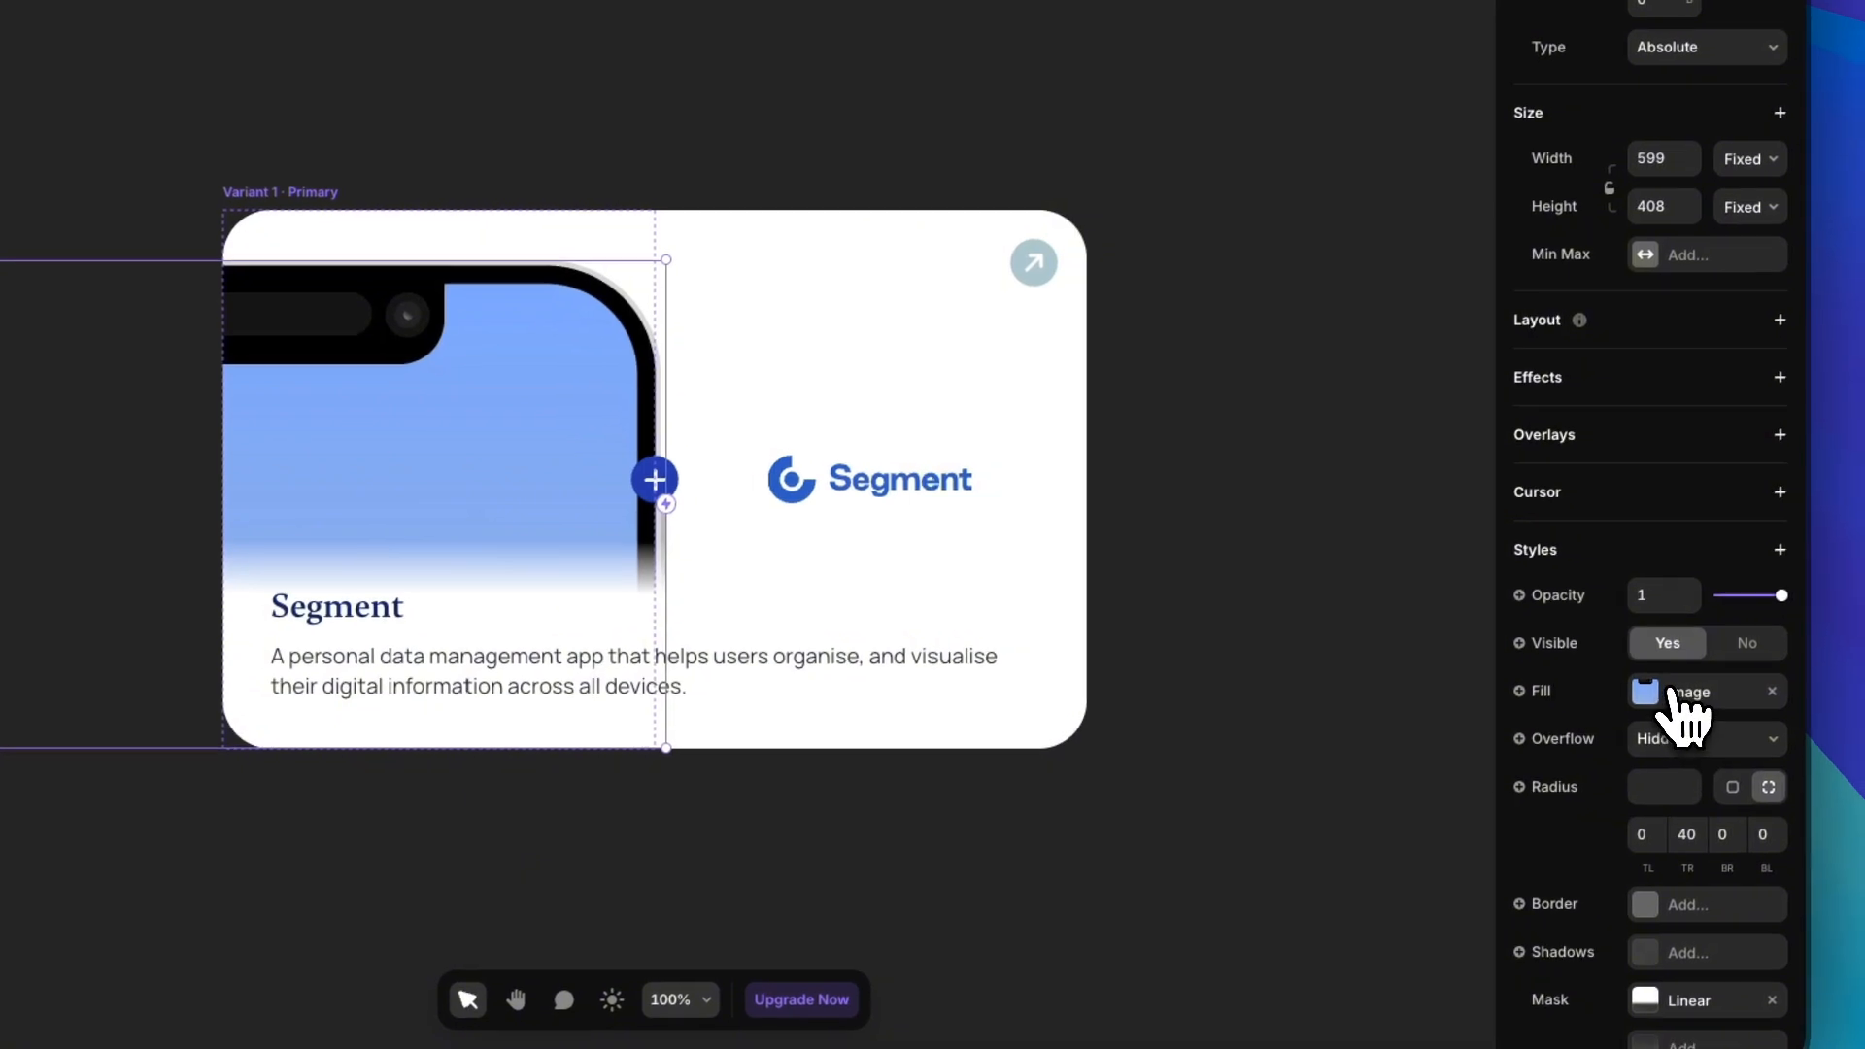
click(1535, 698)
mouse_move(1569, 741)
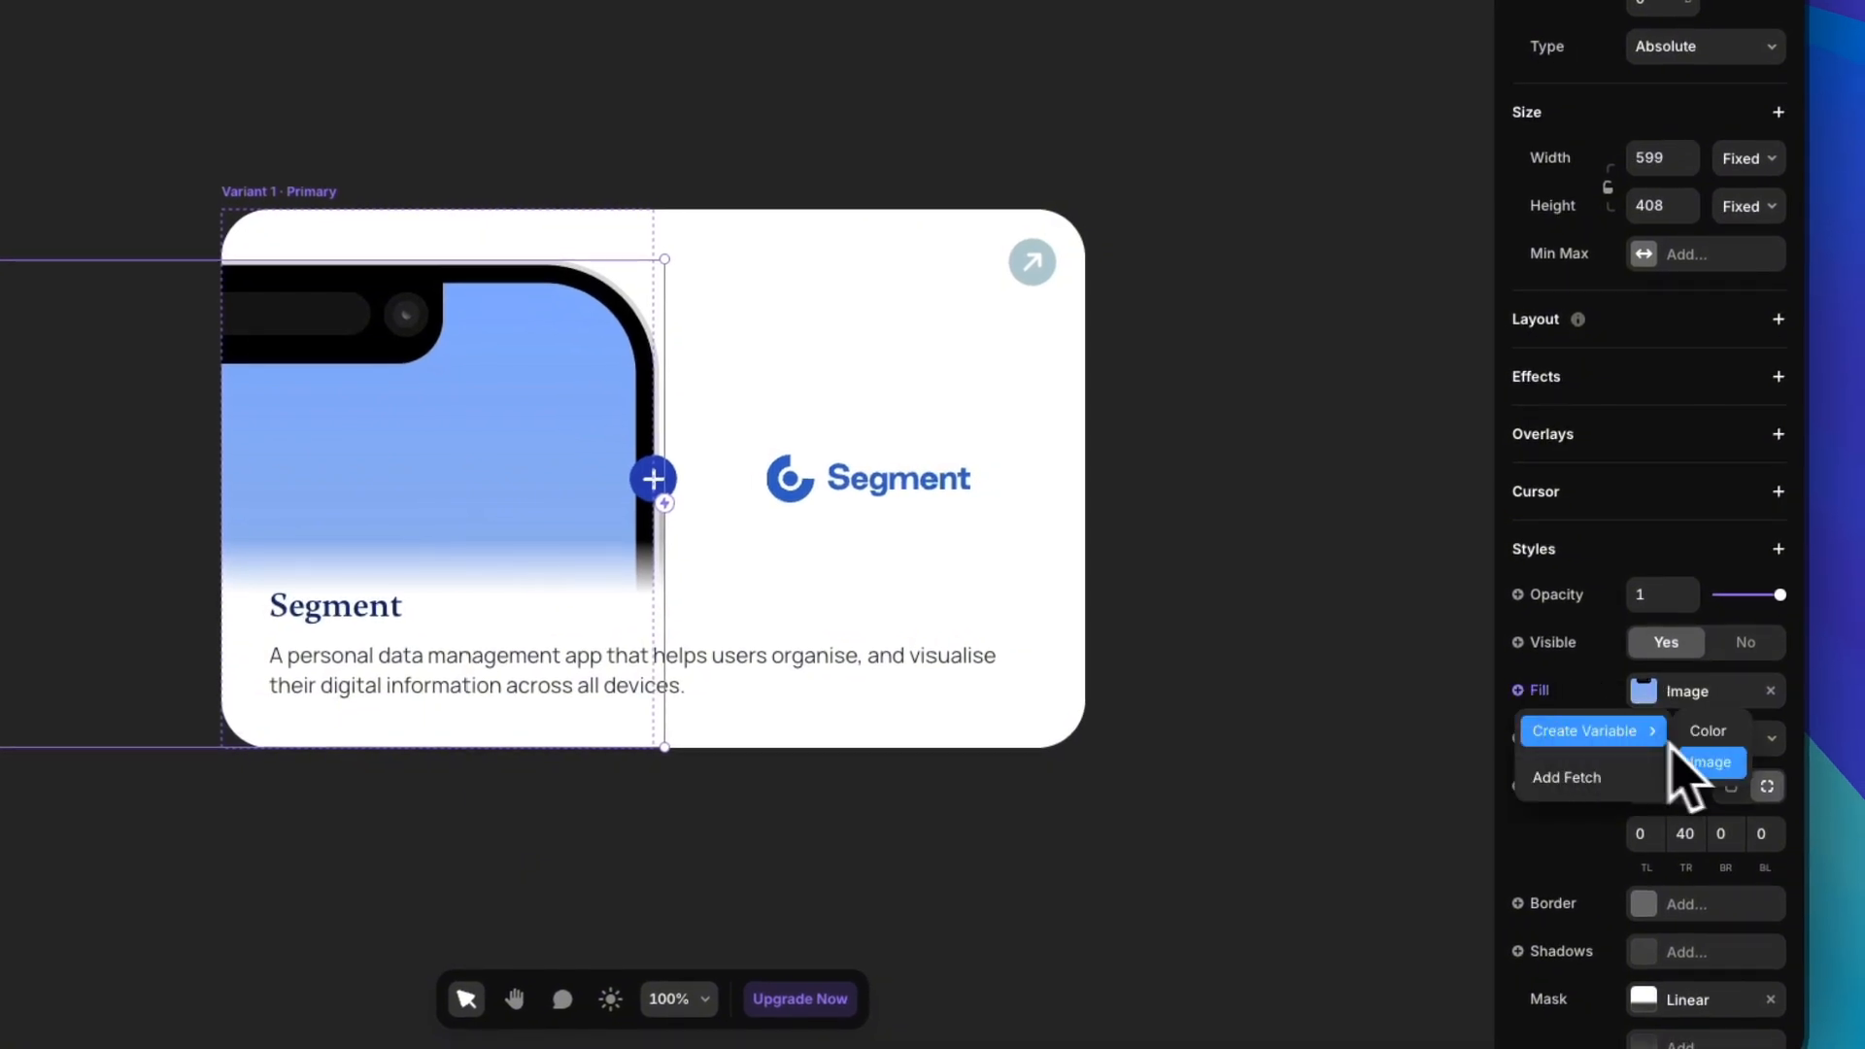
click(1708, 763)
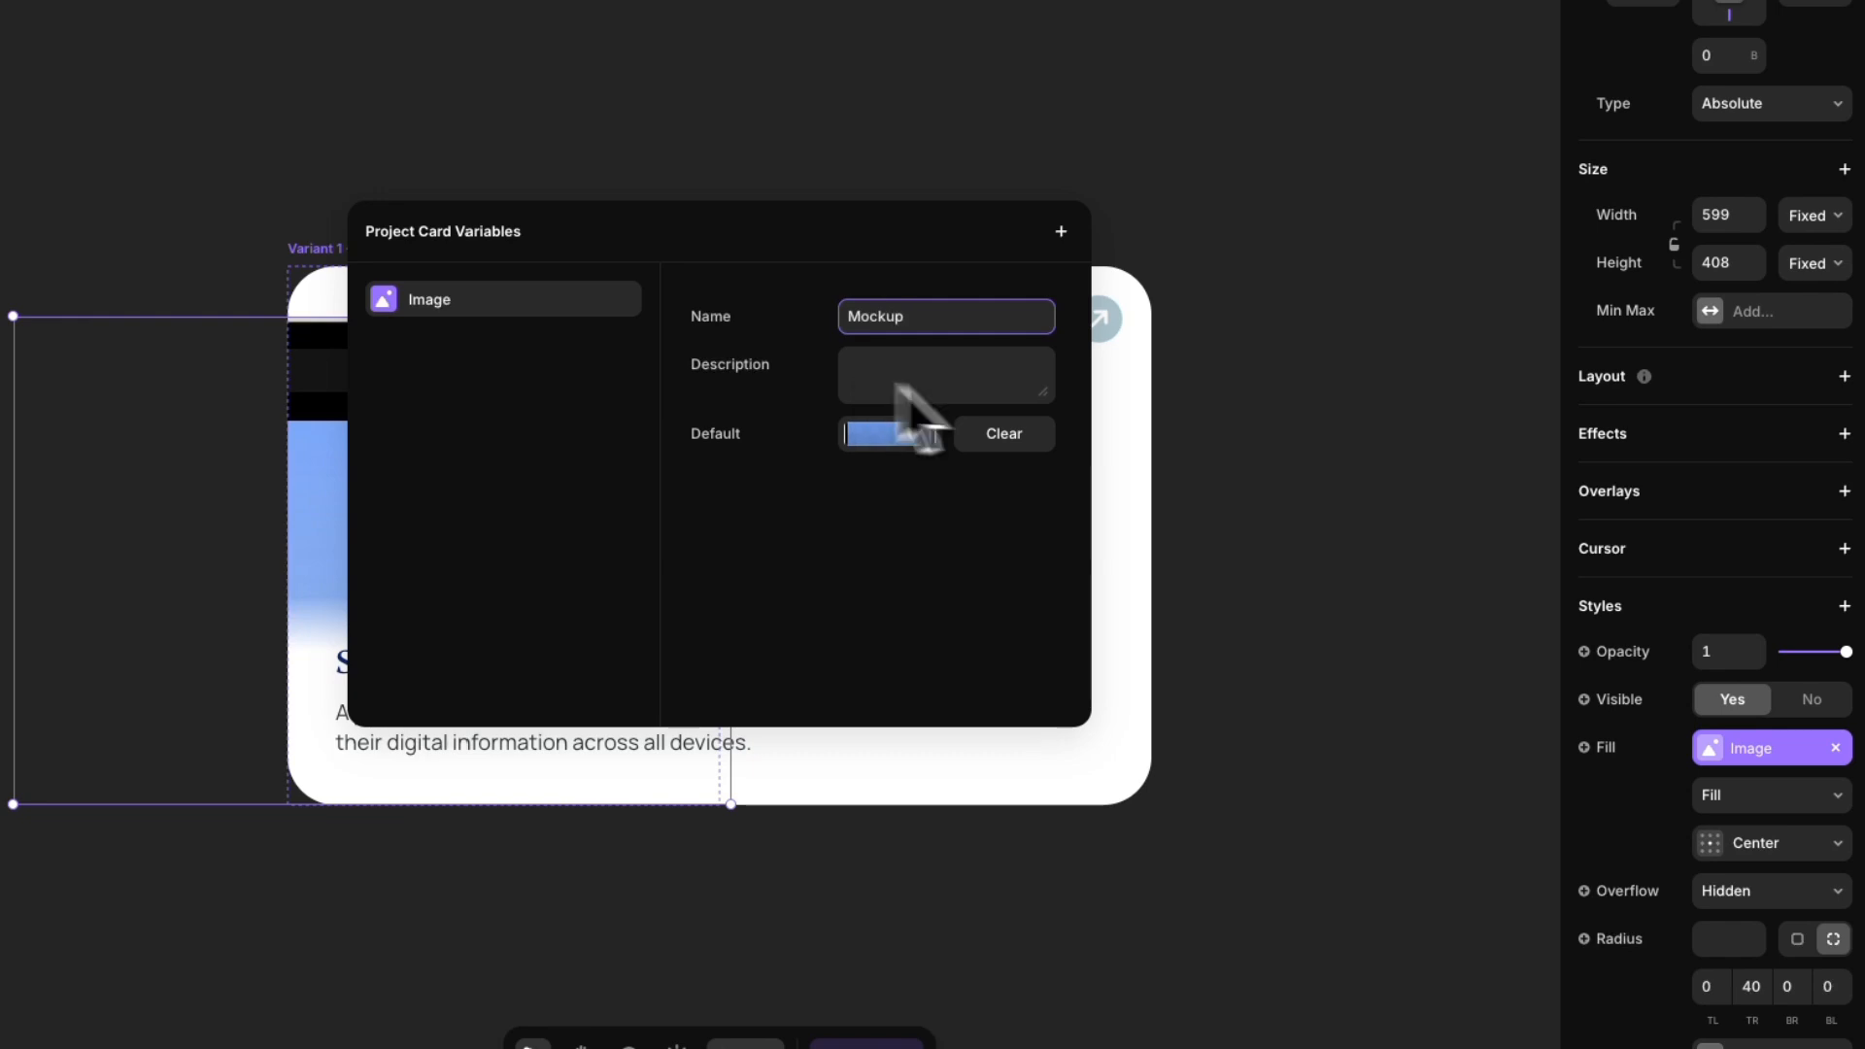
click(1379, 533)
Create an image variable from the Segment logo's fill and name it Logo
click(961, 540)
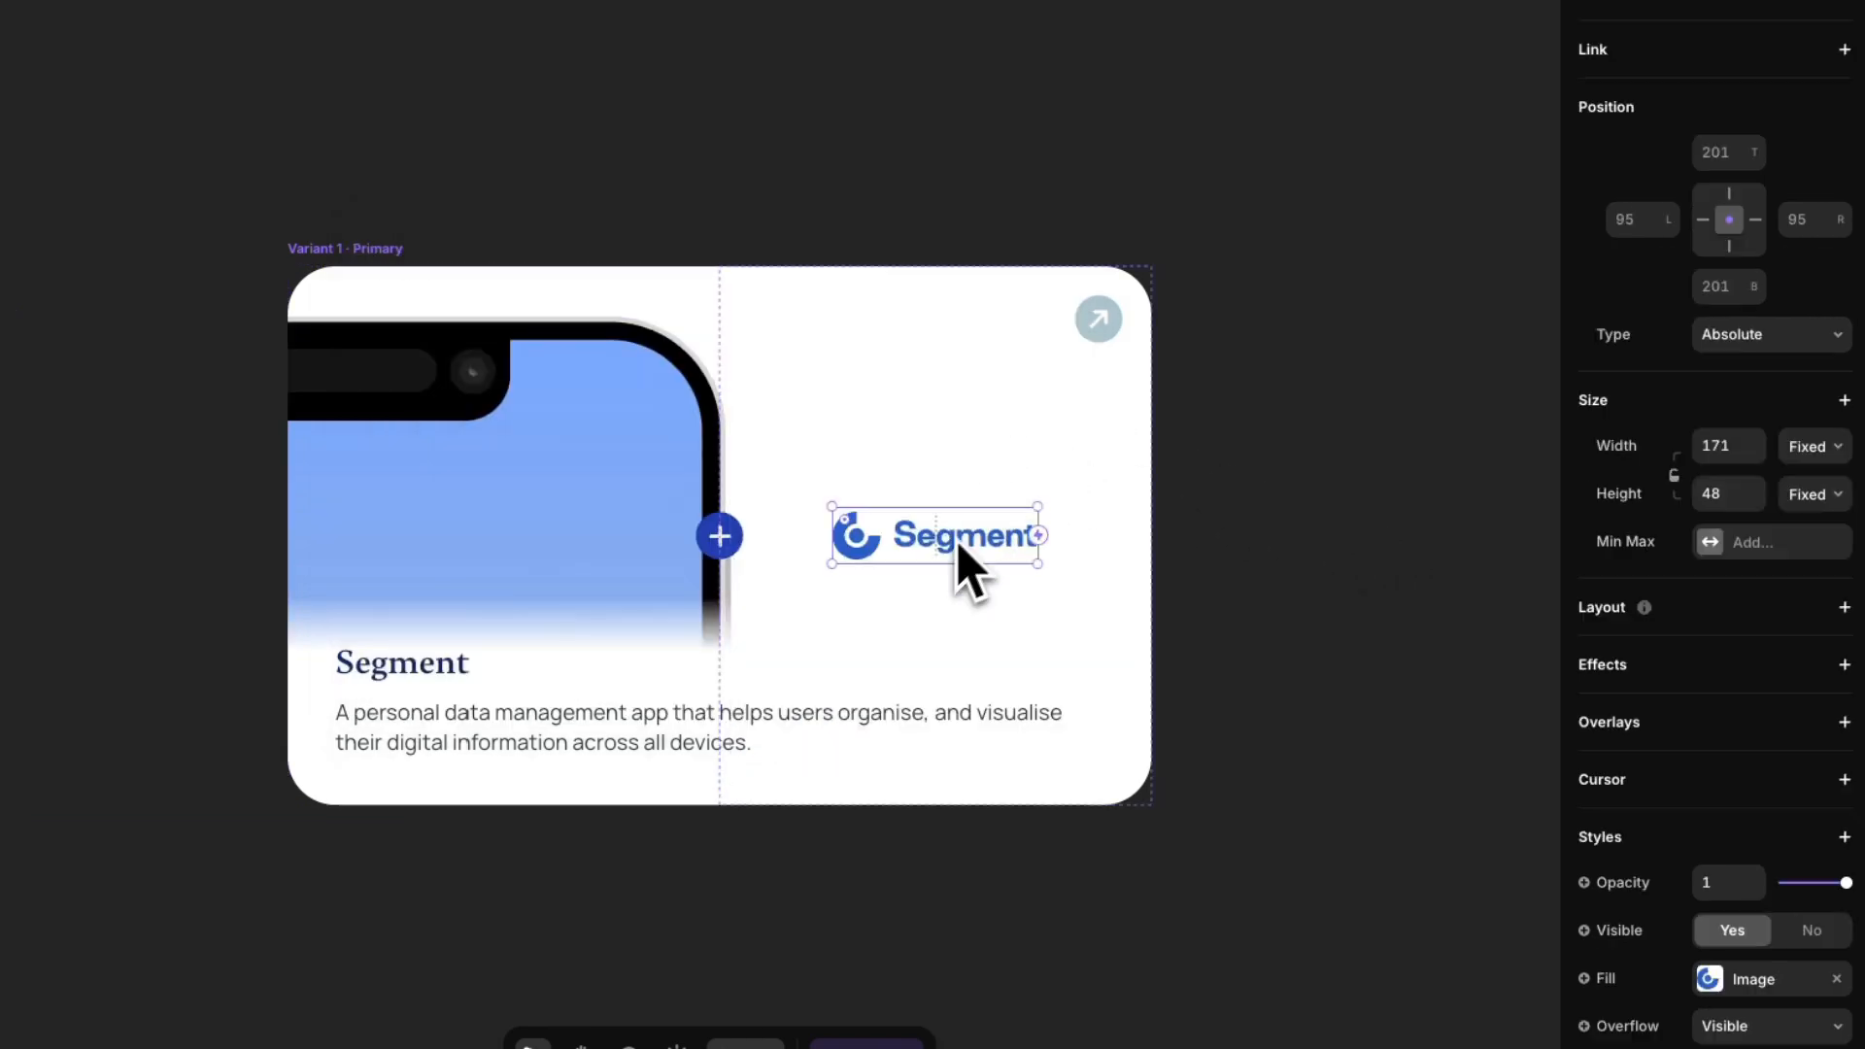
scroll(1370, 678, down, 2)
click(1607, 979)
mouse_move(1633, 990)
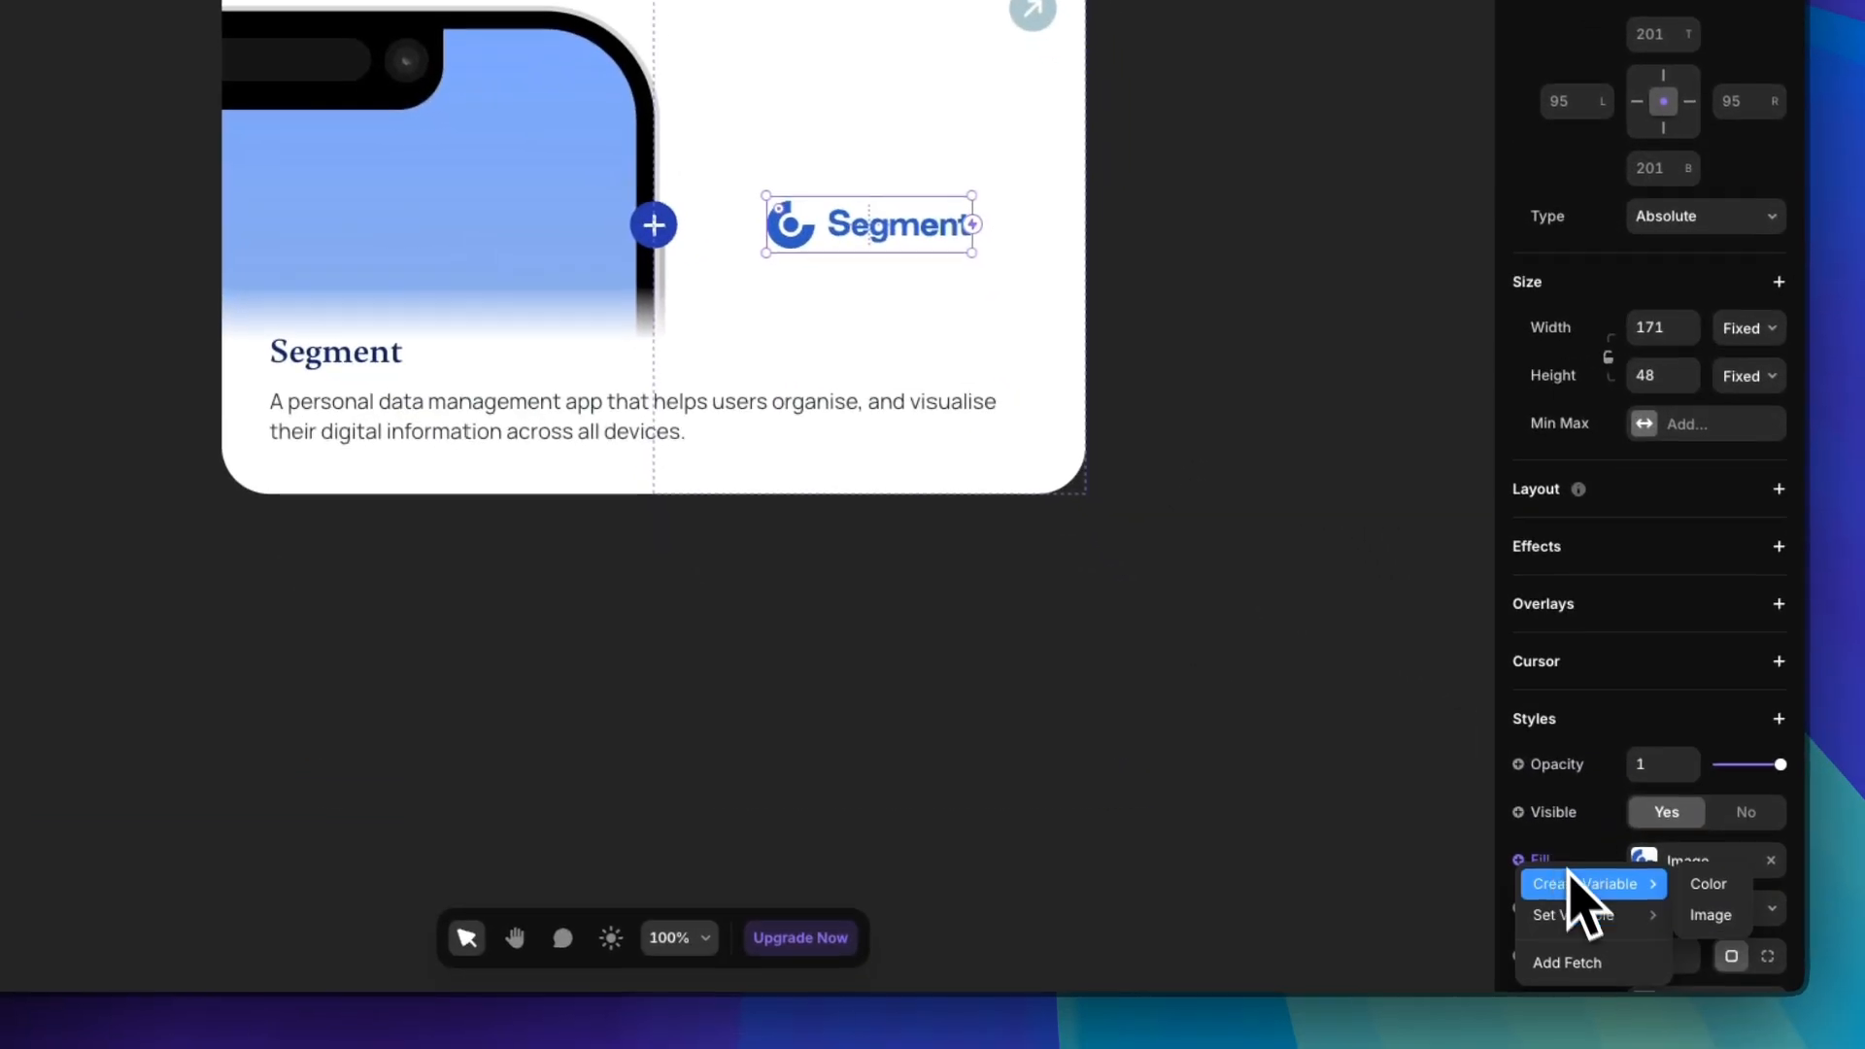
click(1707, 918)
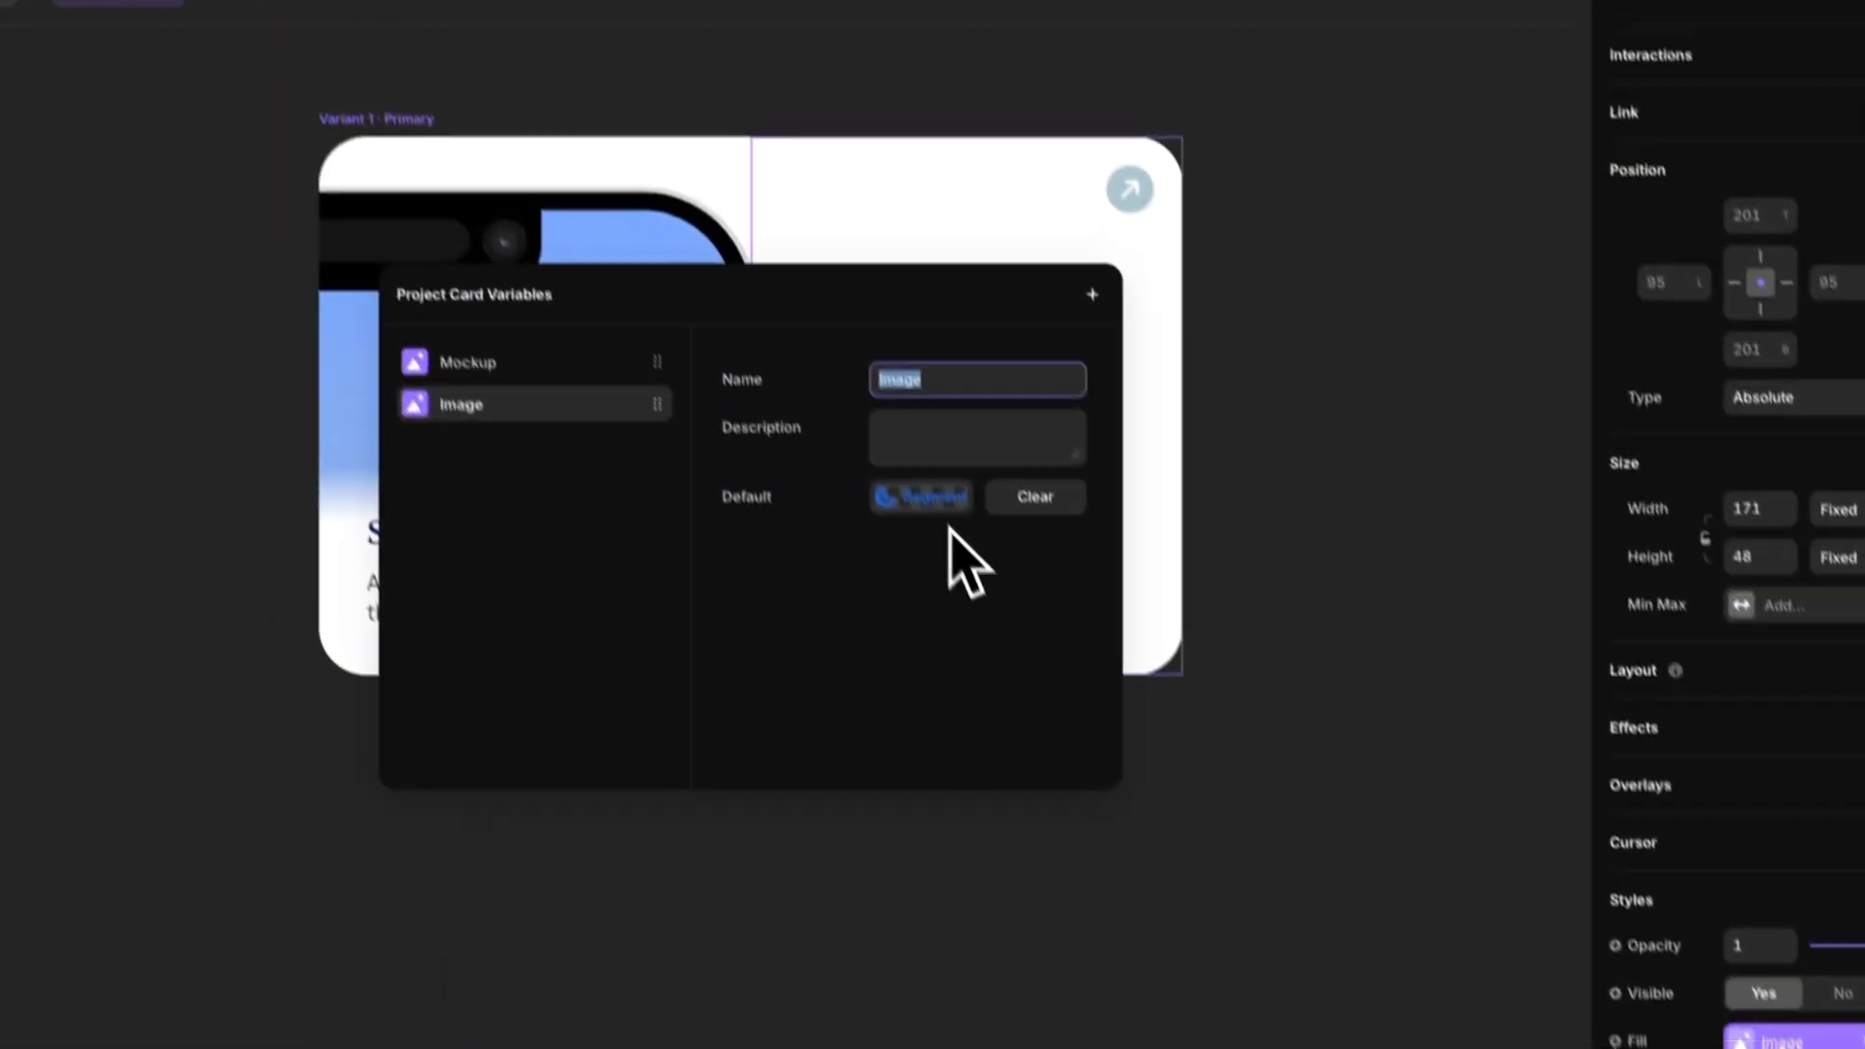
text(Logo)
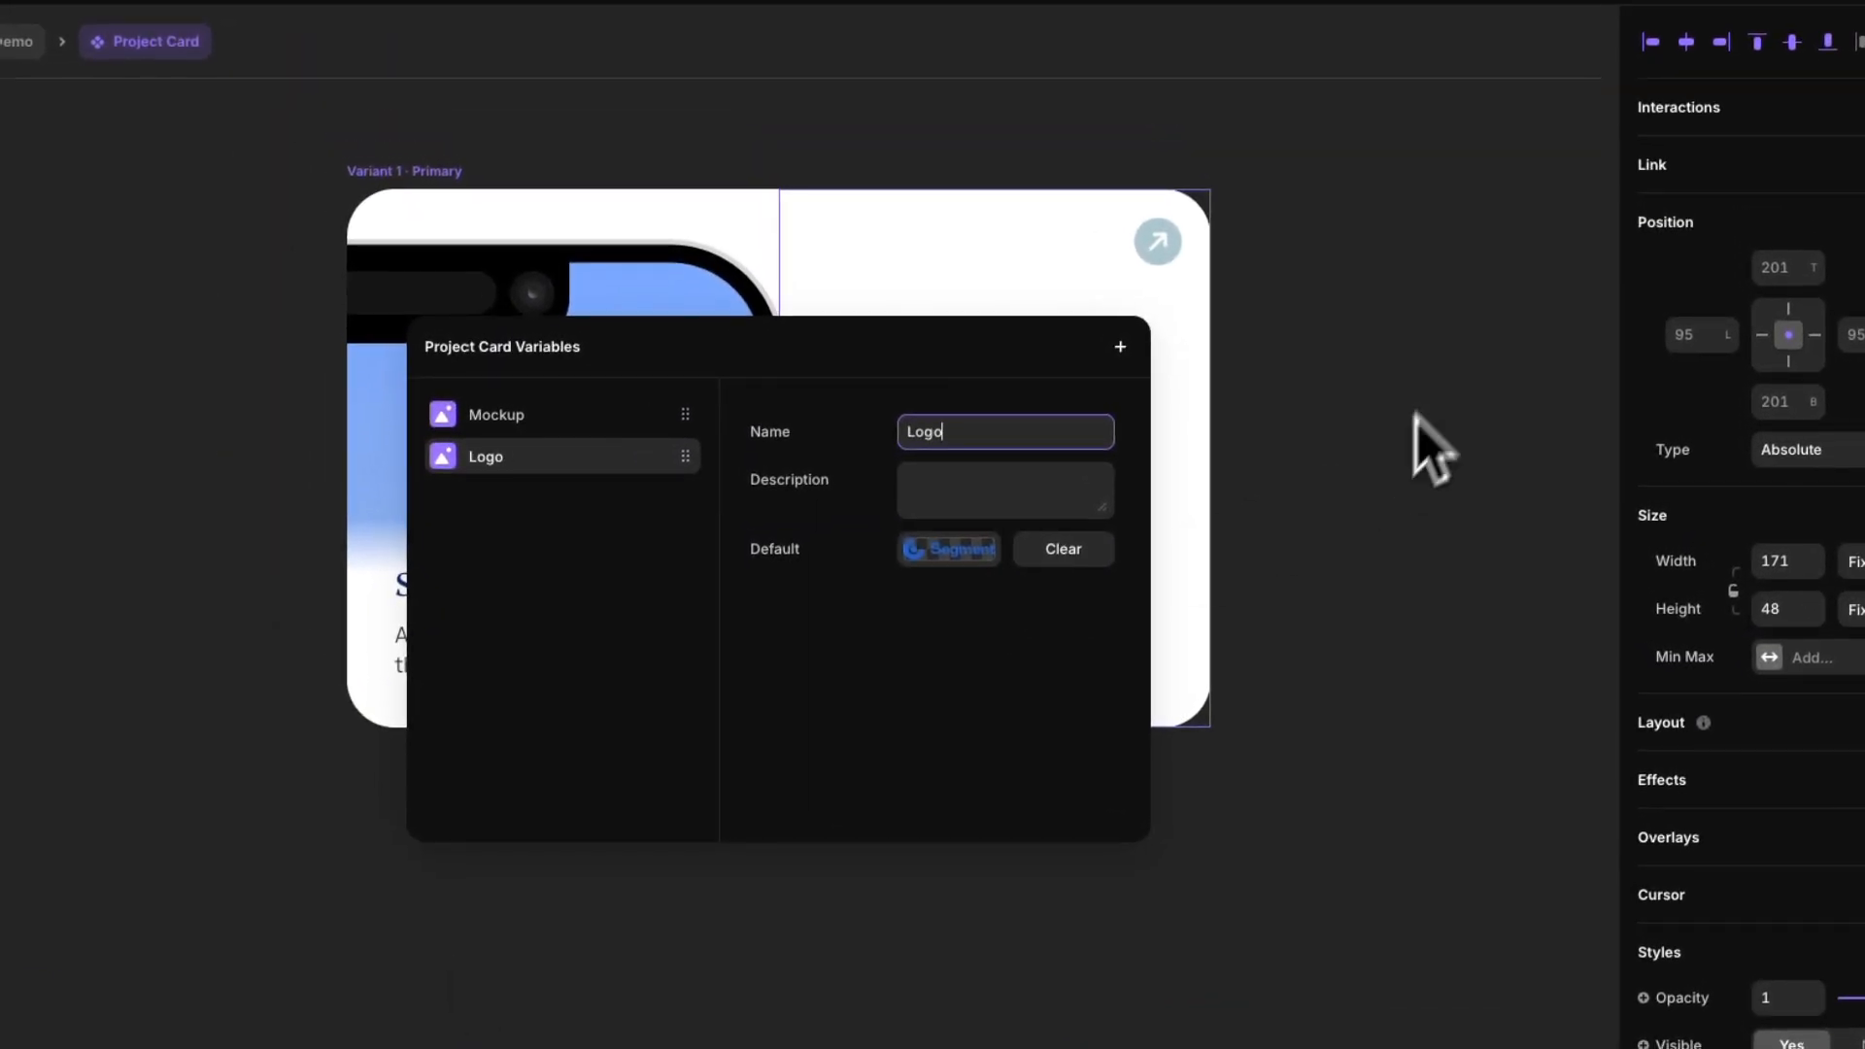
click(1418, 466)
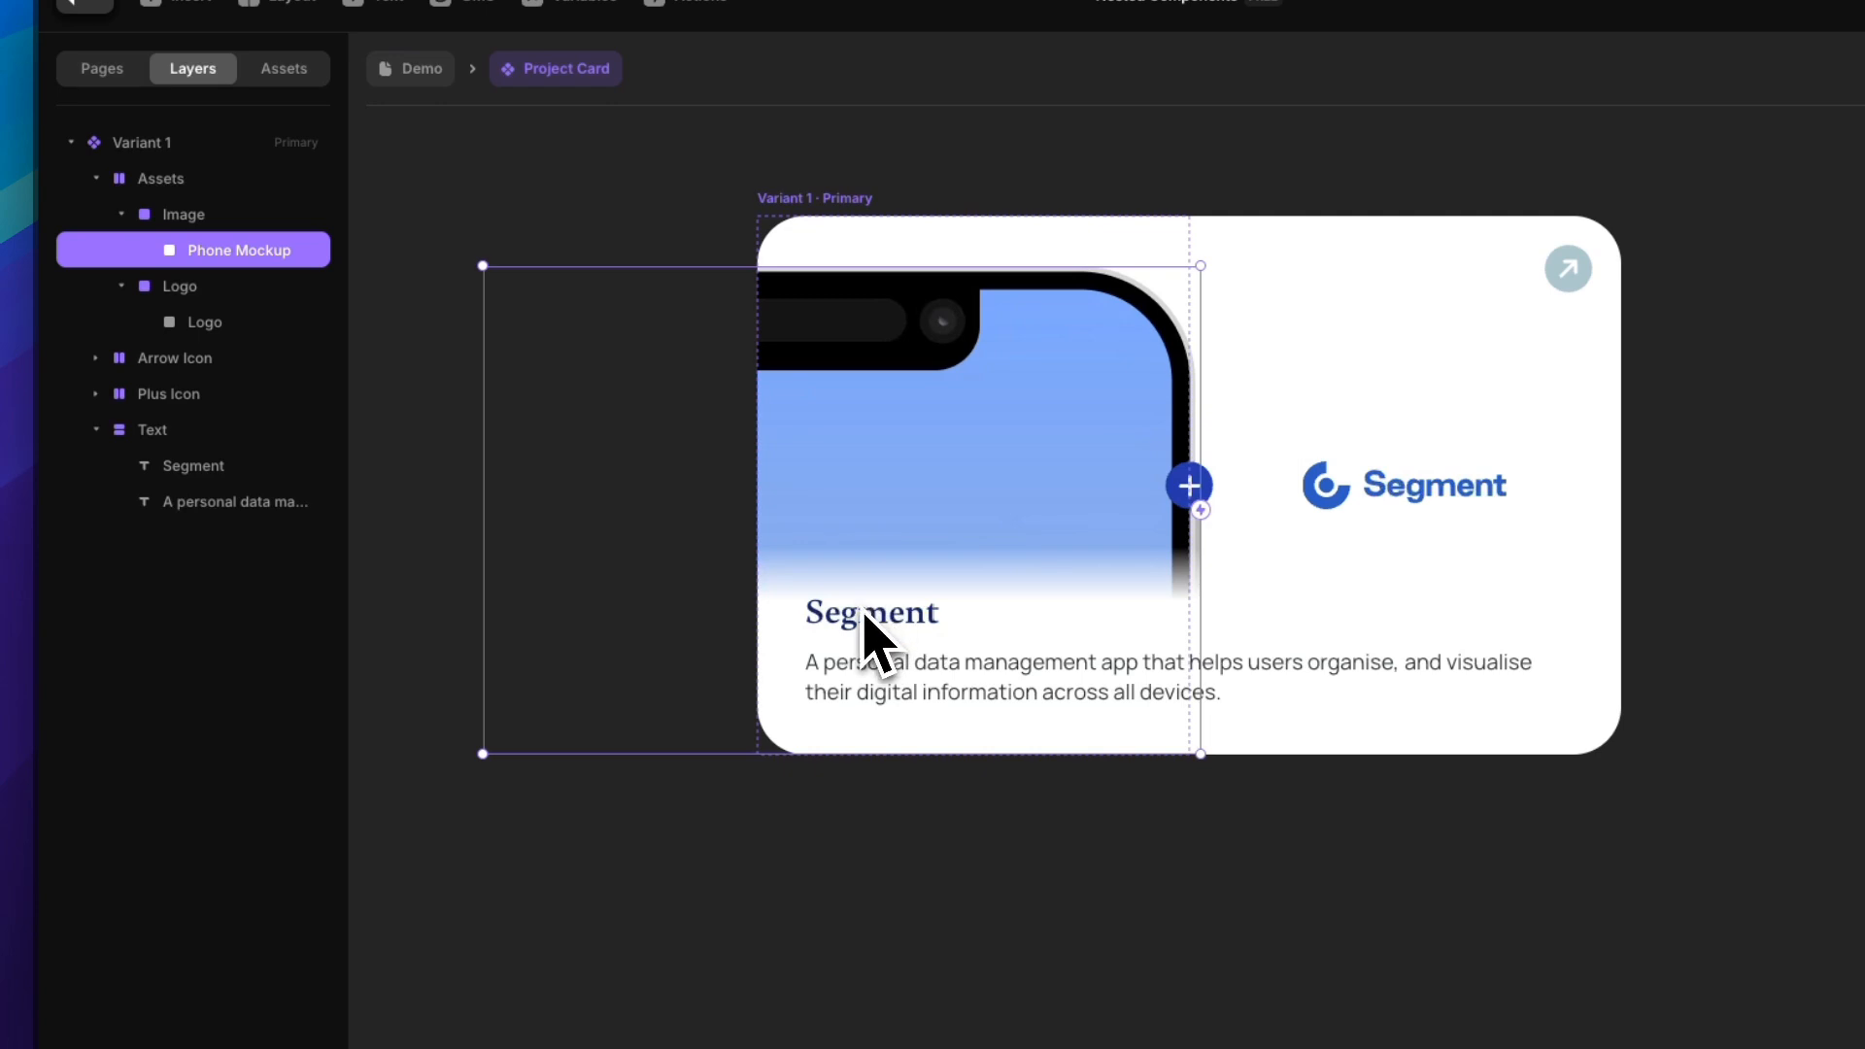
Lock the Assets layer and create a plain text variable named Title from the card heading's content
click(159, 180)
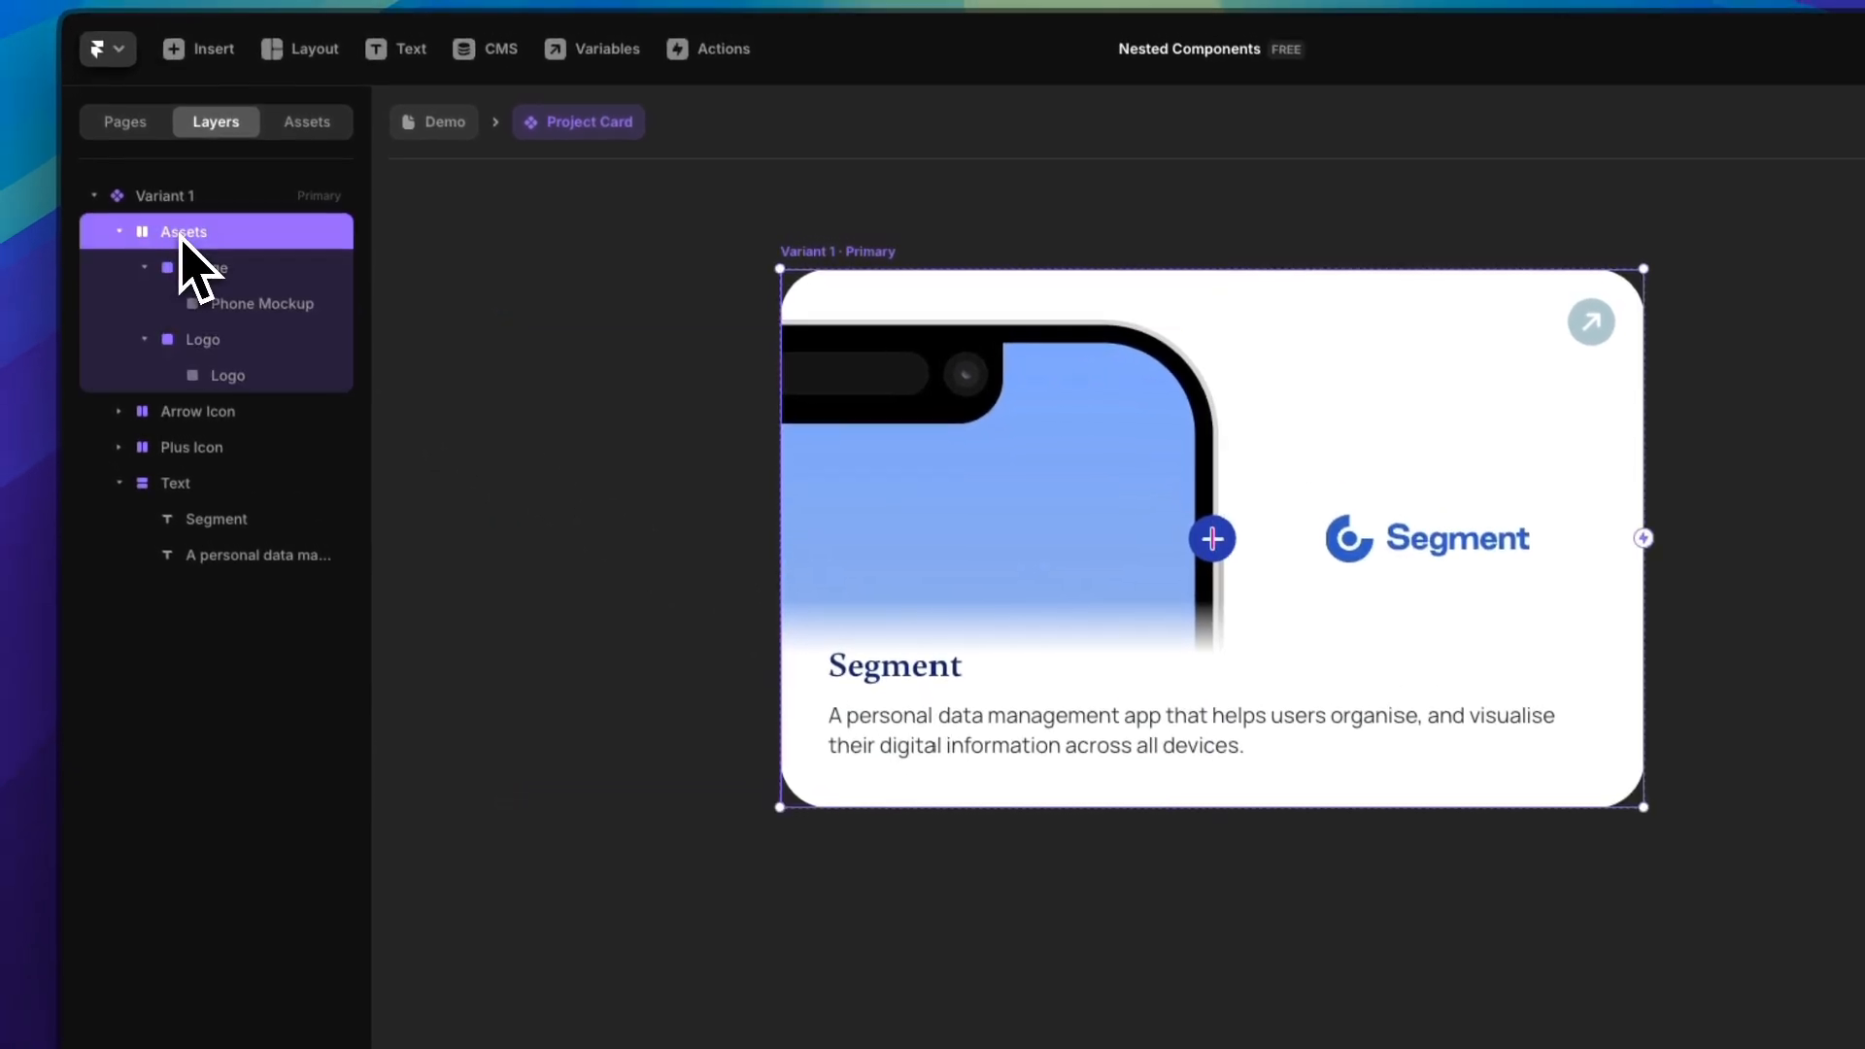
key(super+l)
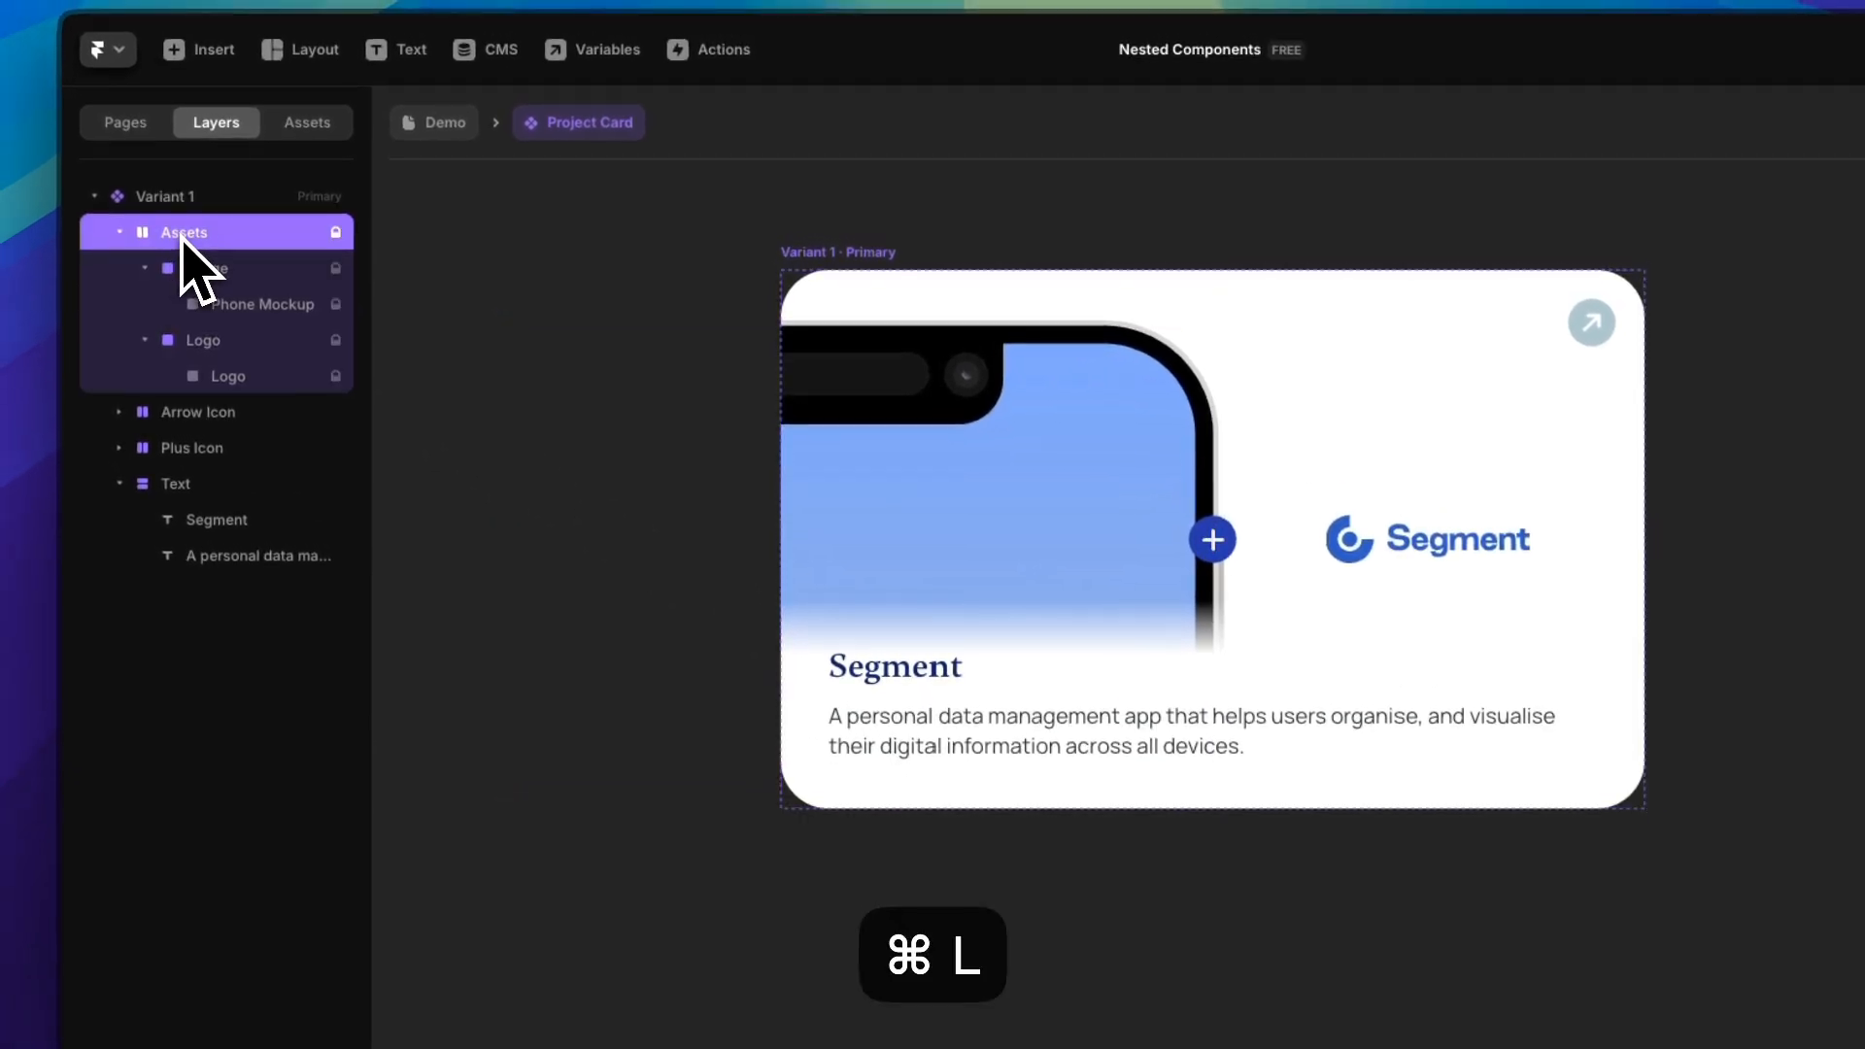
click(917, 672)
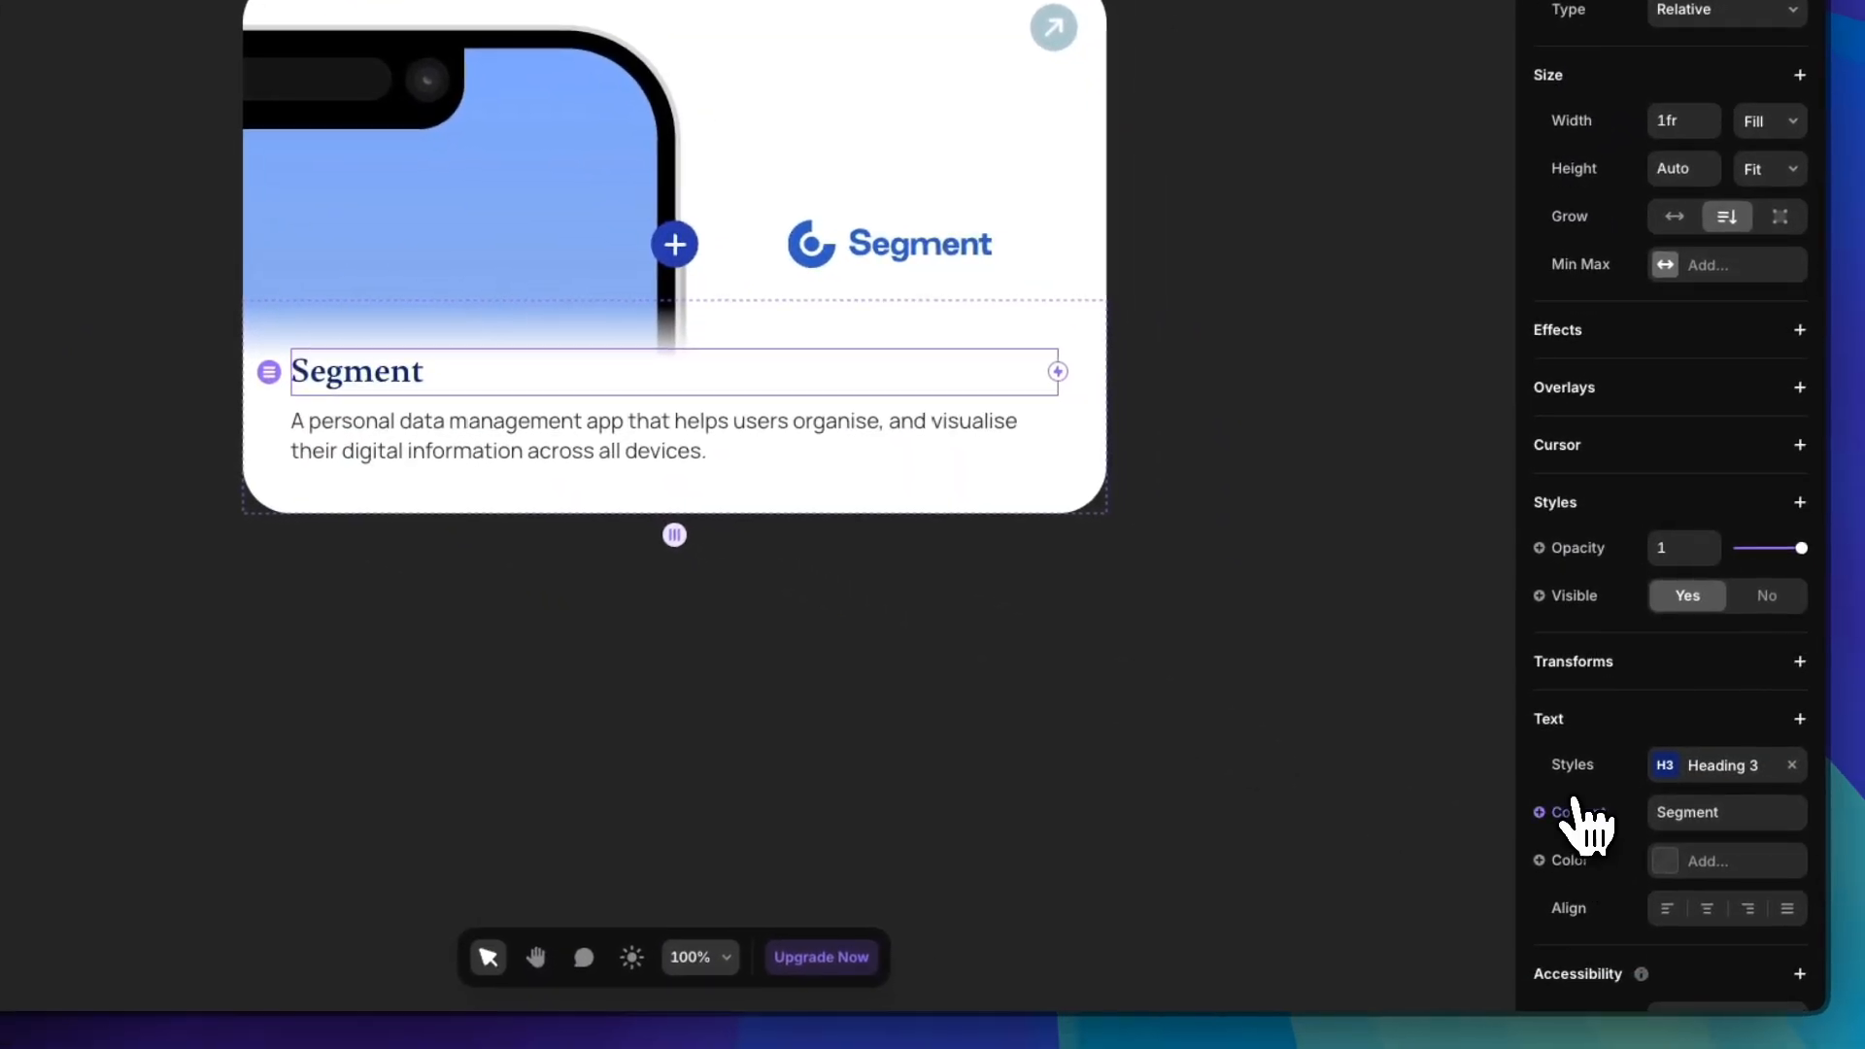
click(1575, 812)
mouse_move(1575, 847)
click(1457, 855)
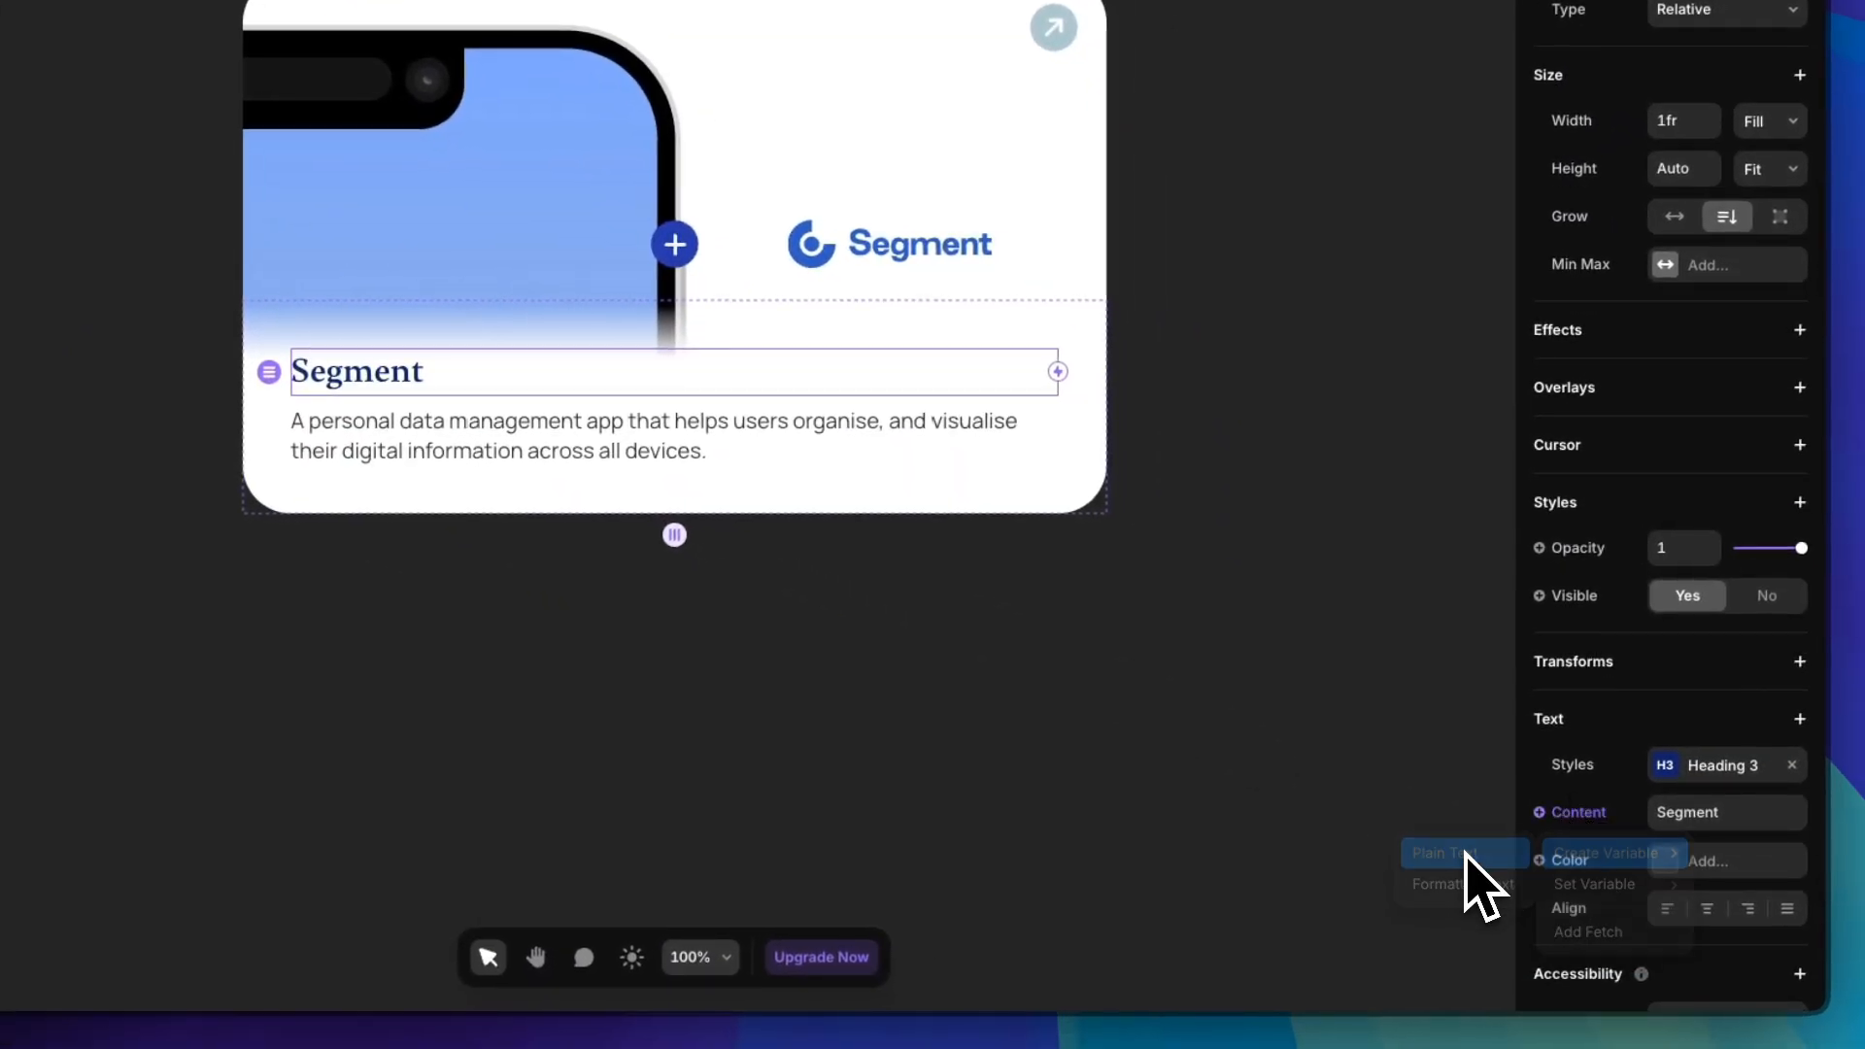
click(1186, 468)
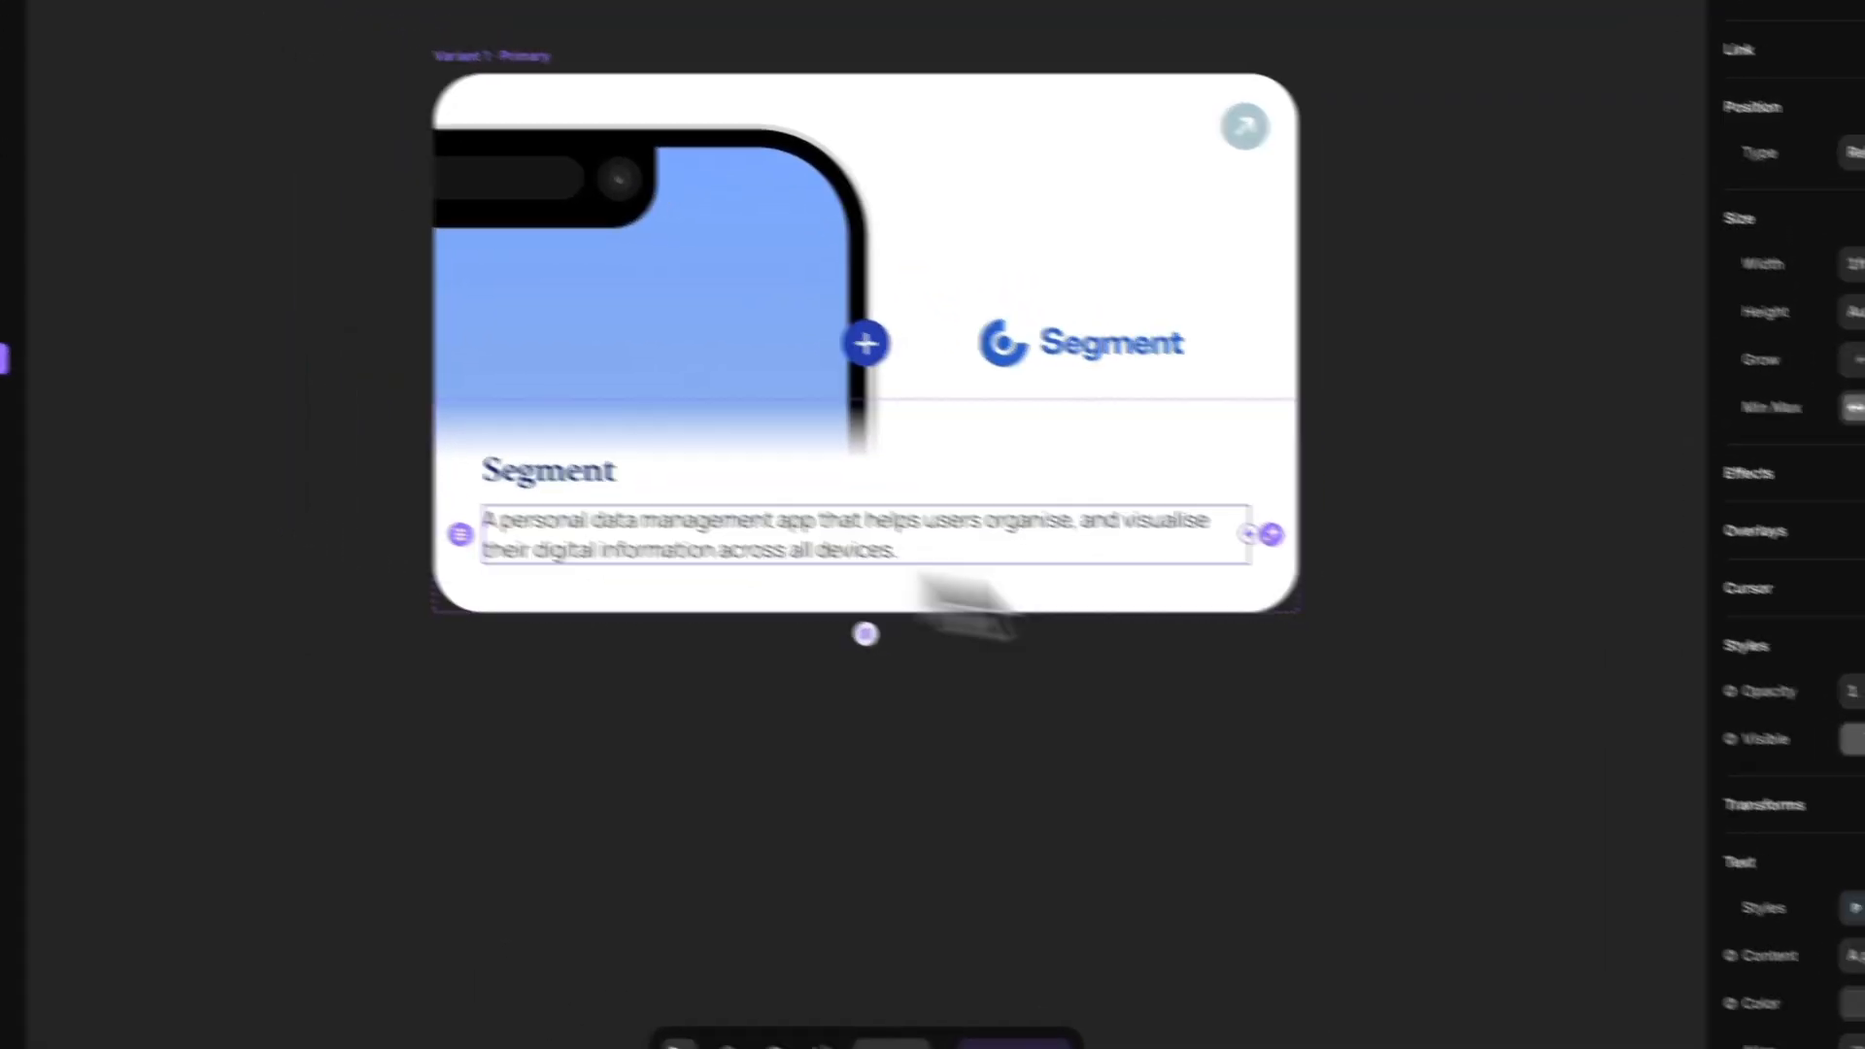
Create a plain text variable from the card paragraph's content and name it Description
scroll(1839, 908, down, 1)
click(1799, 960)
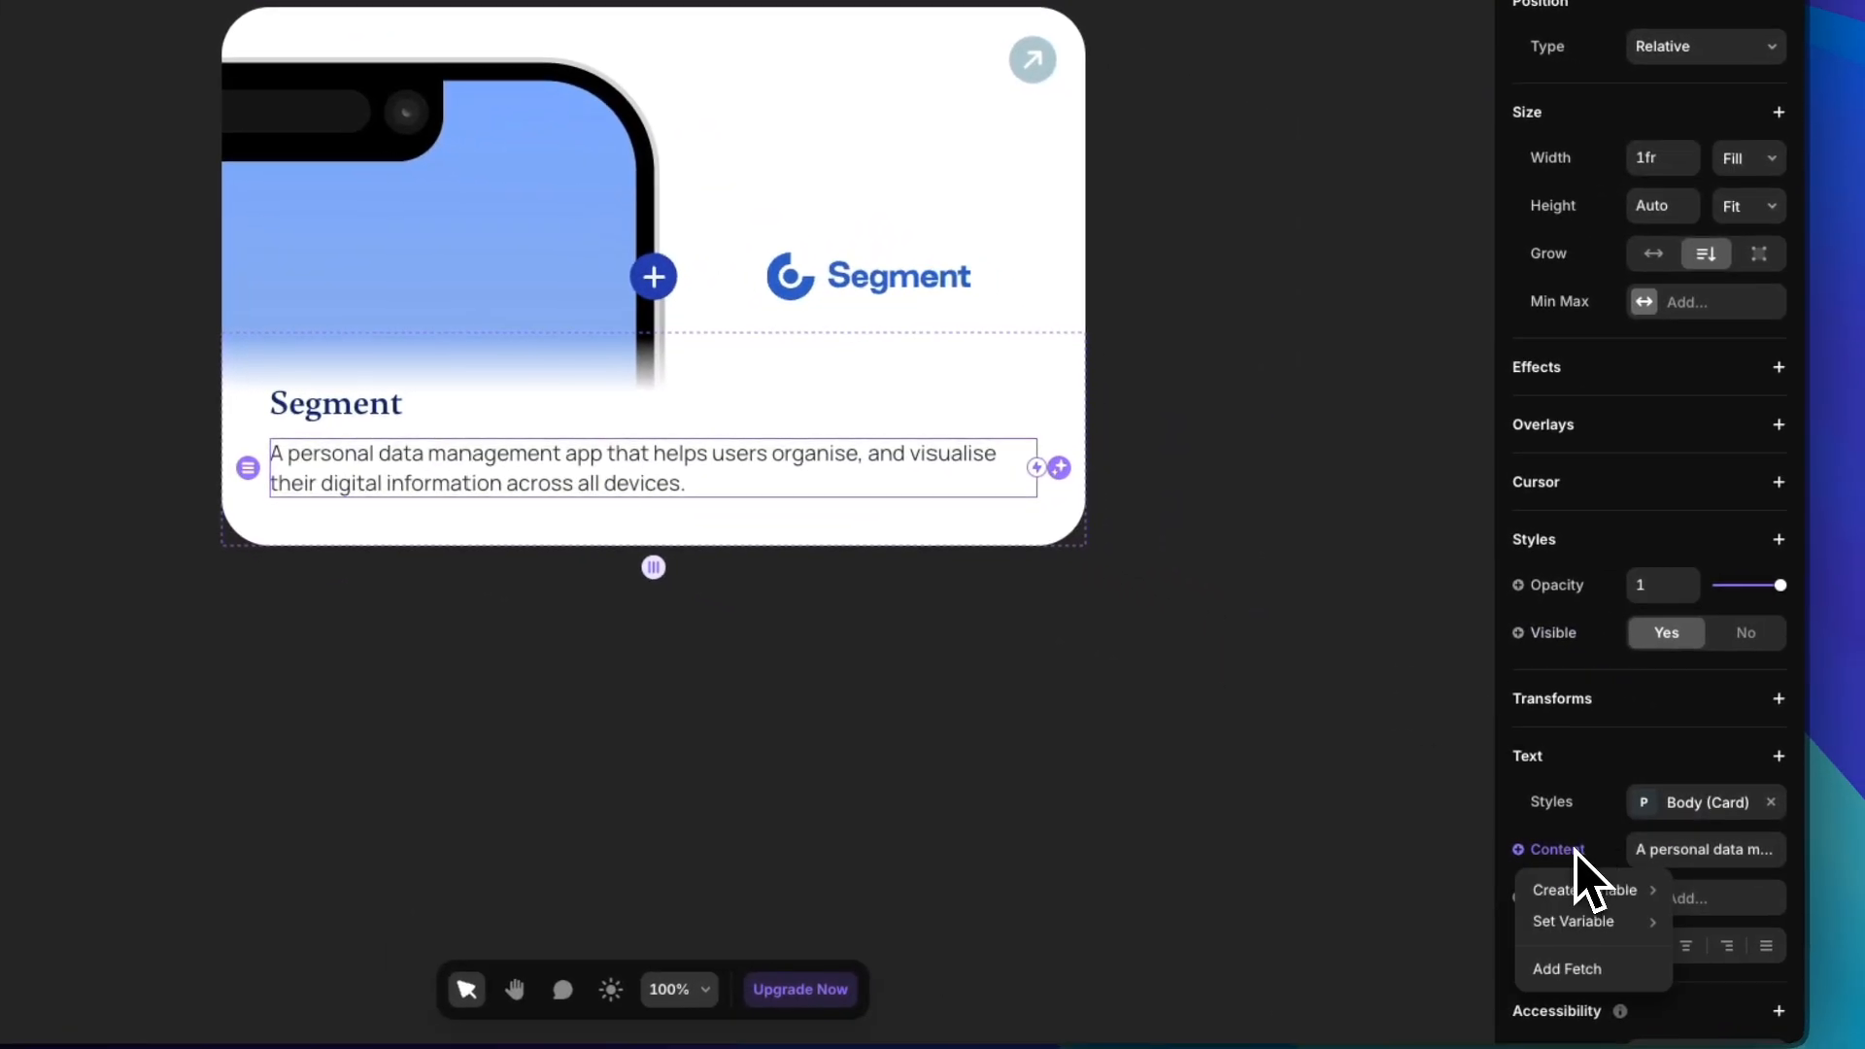
mouse_move(1593, 890)
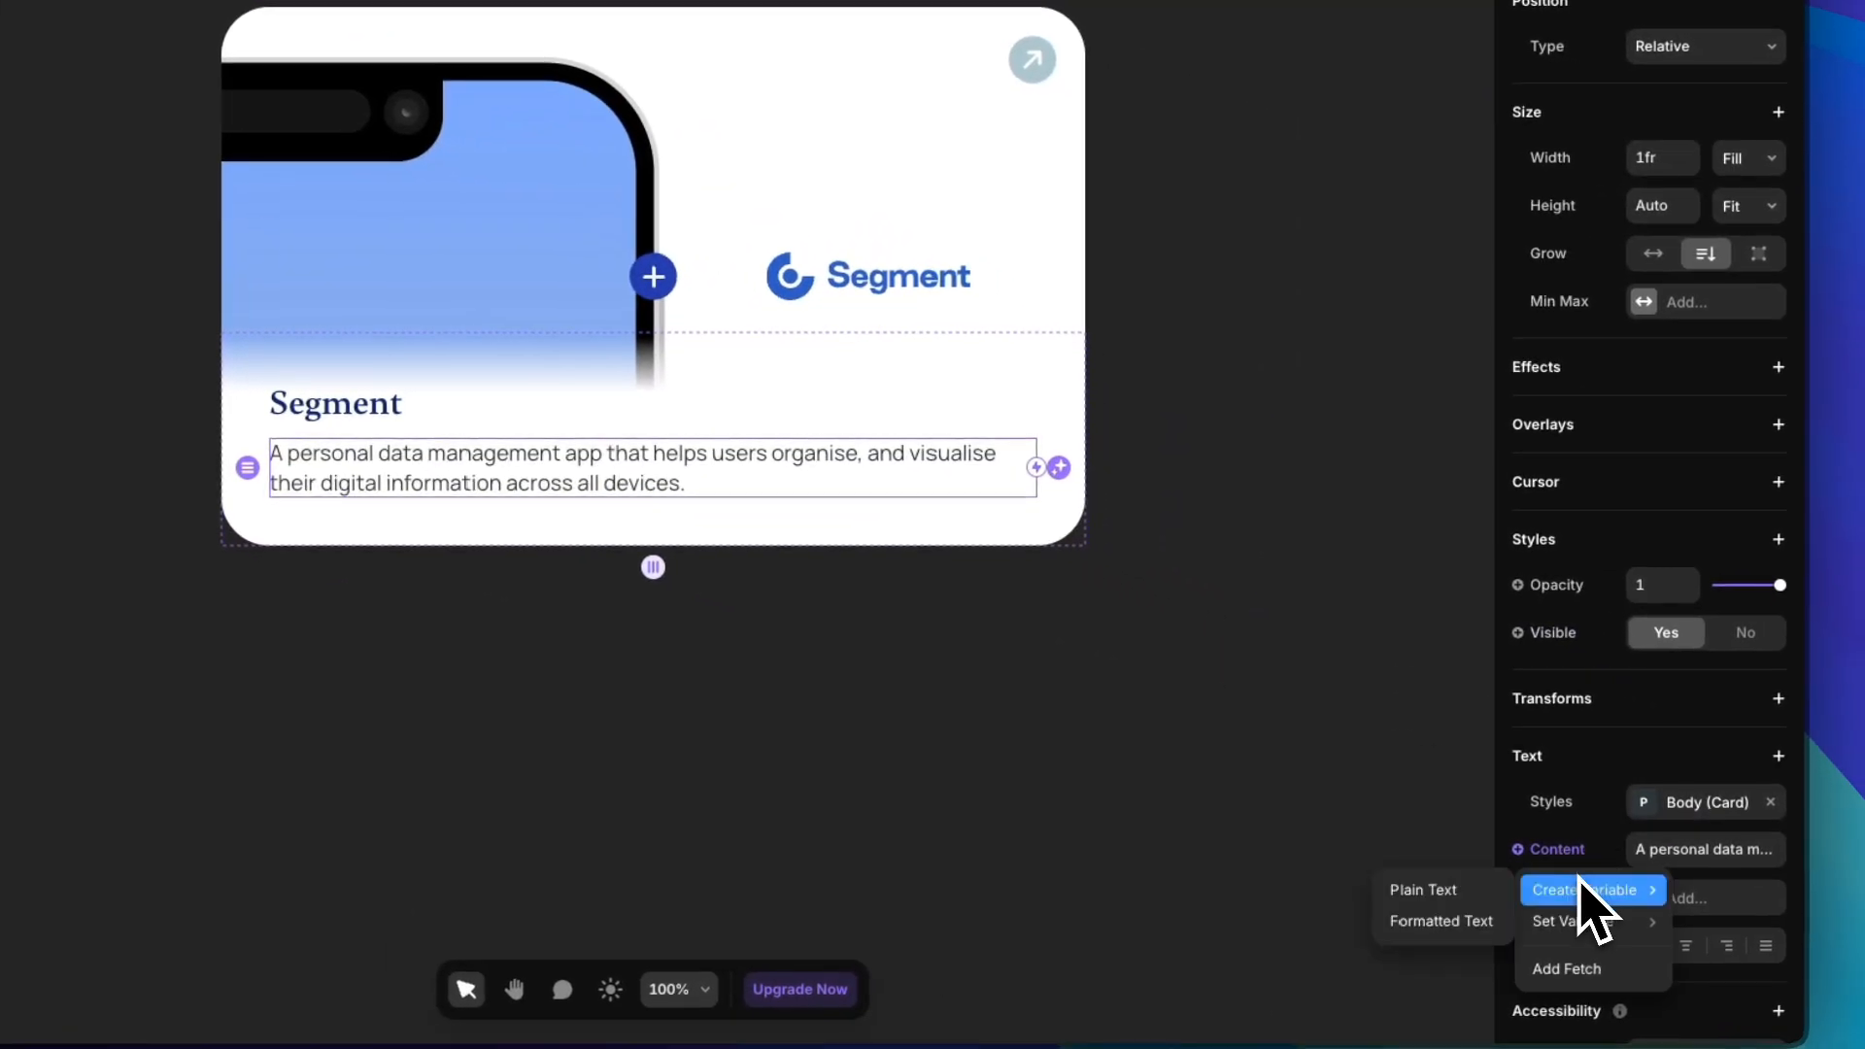
click(1423, 888)
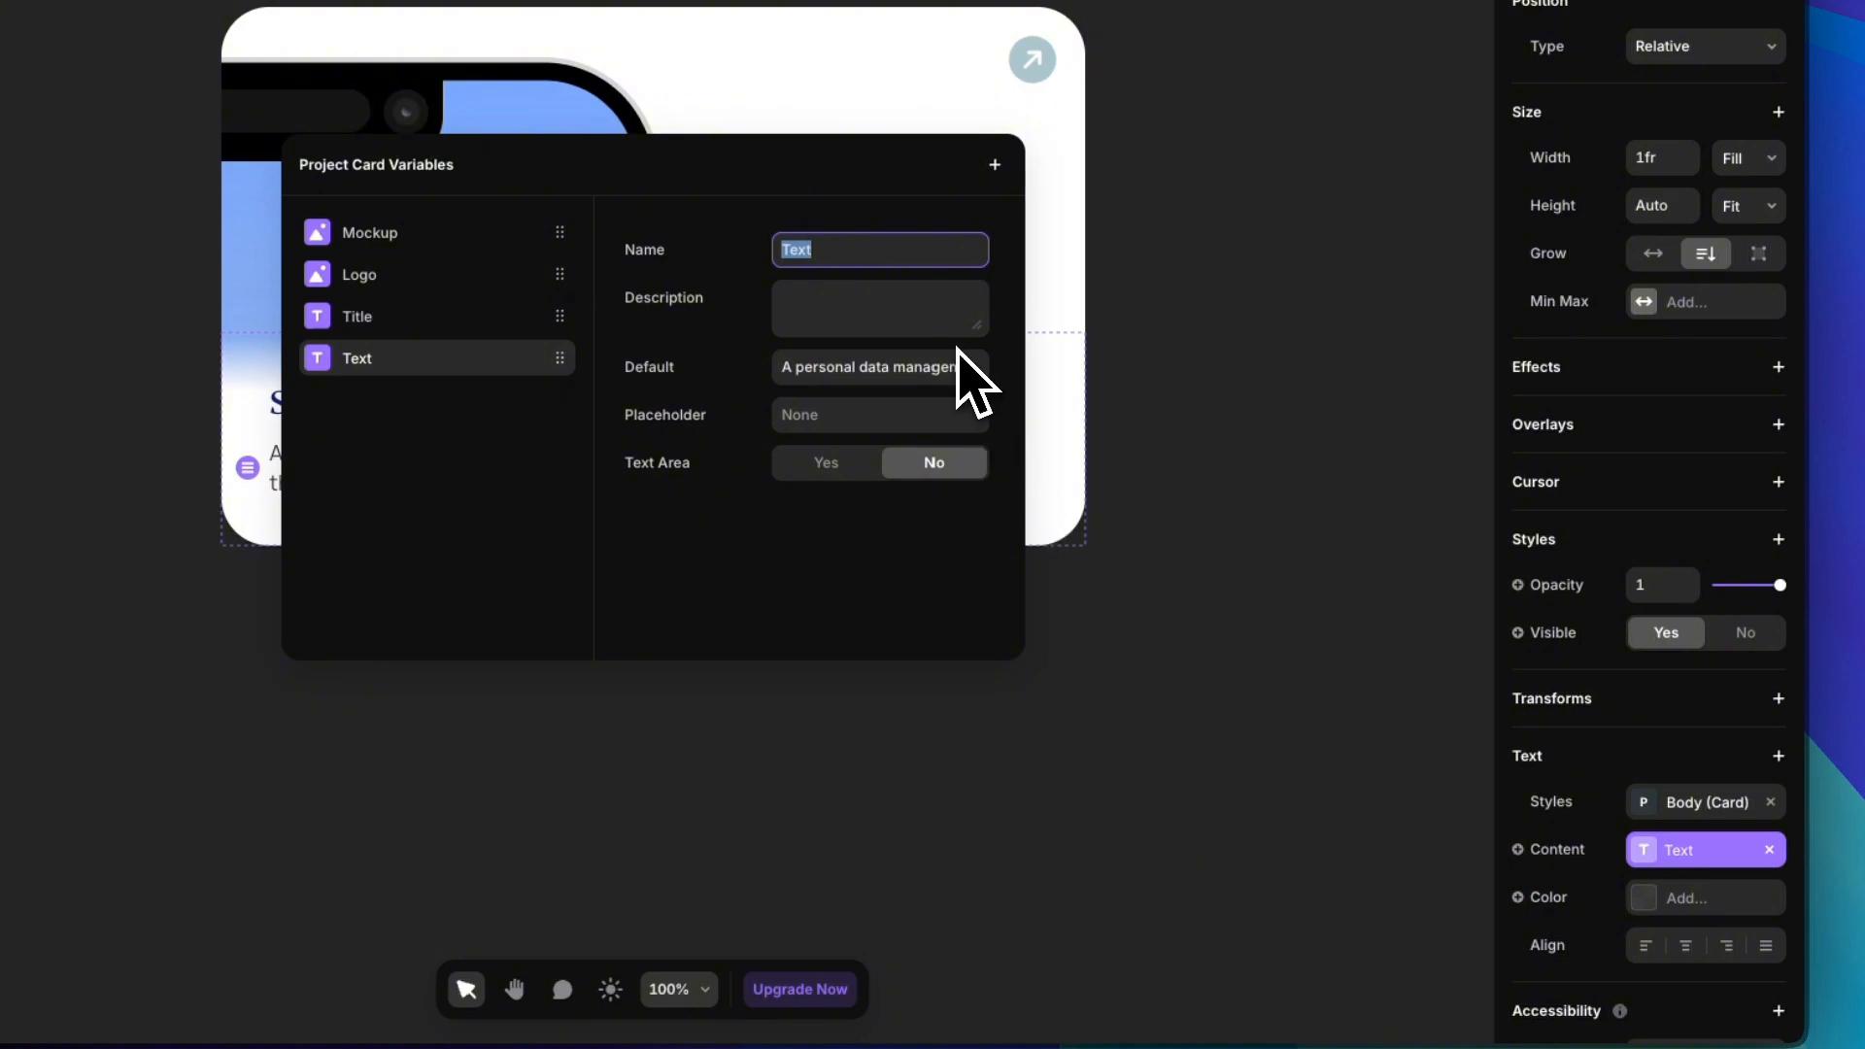
text(Des)
text(cript)
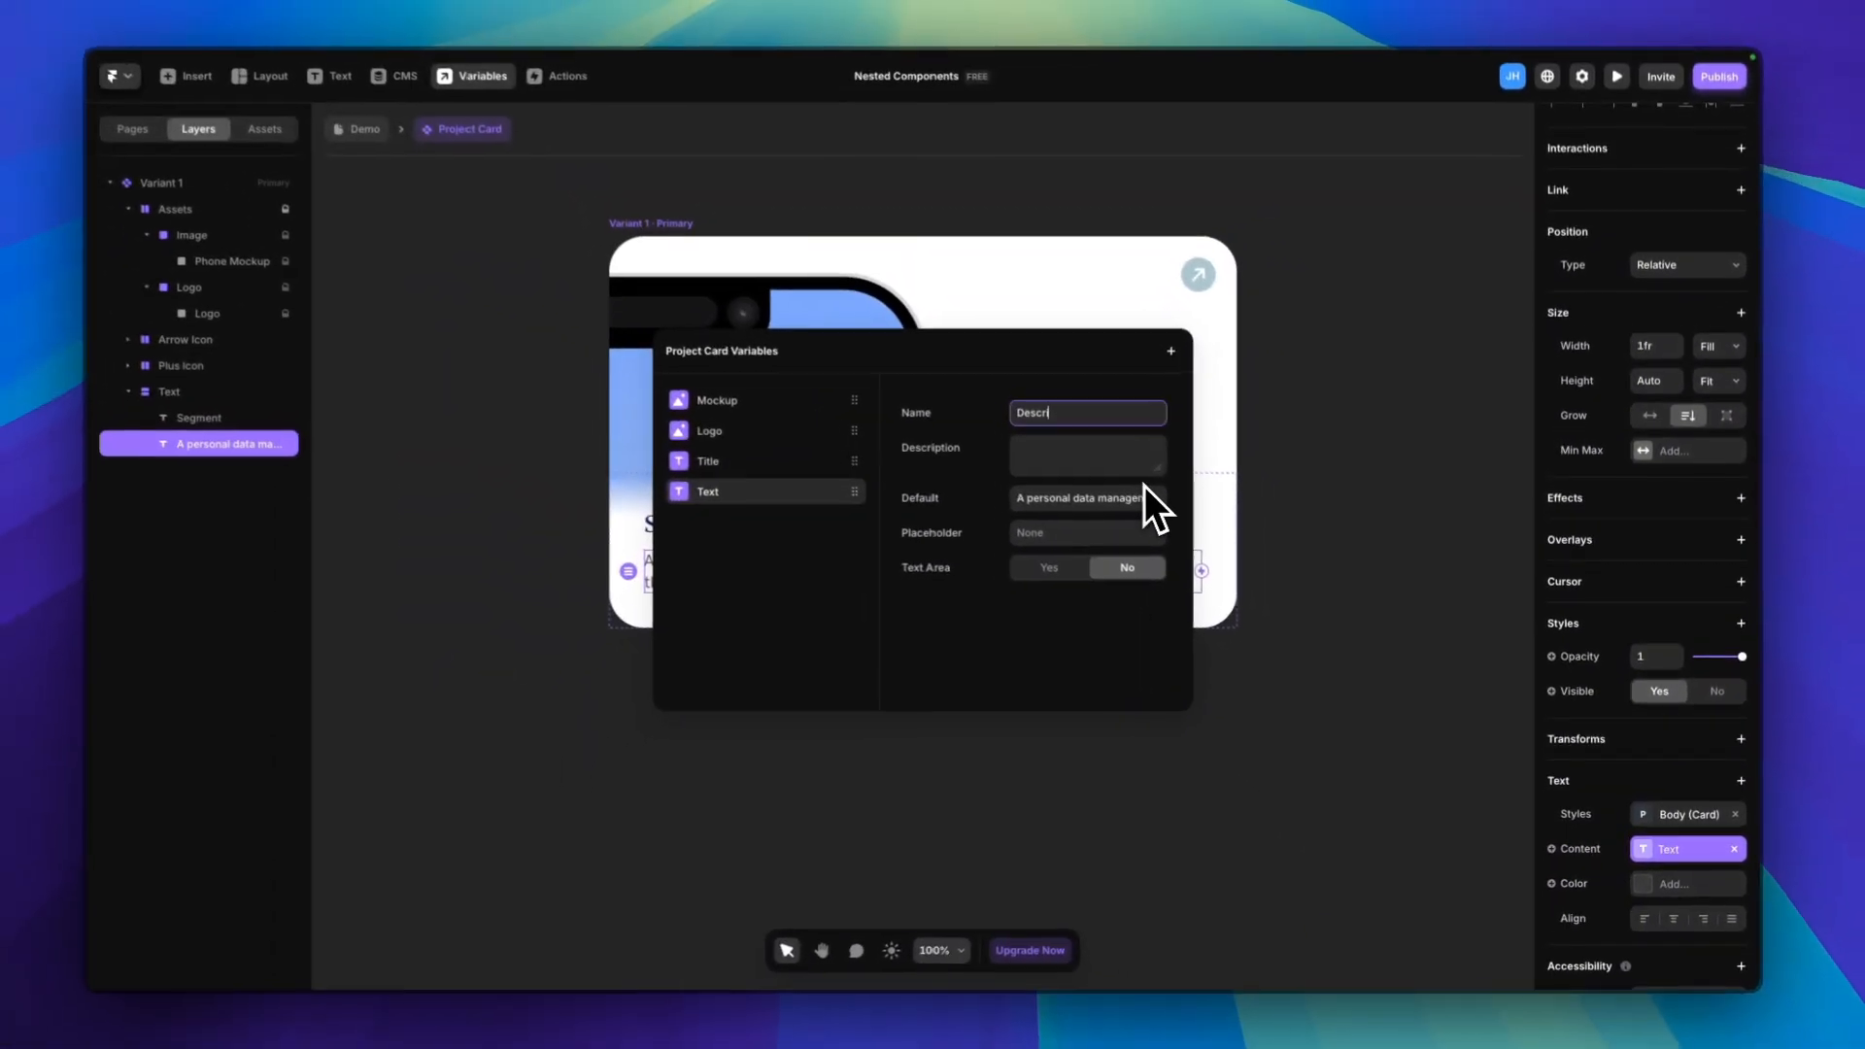
text(ion)
key(Return)
click(1357, 468)
scroll(1249, 472, up, 1)
click(1350, 723)
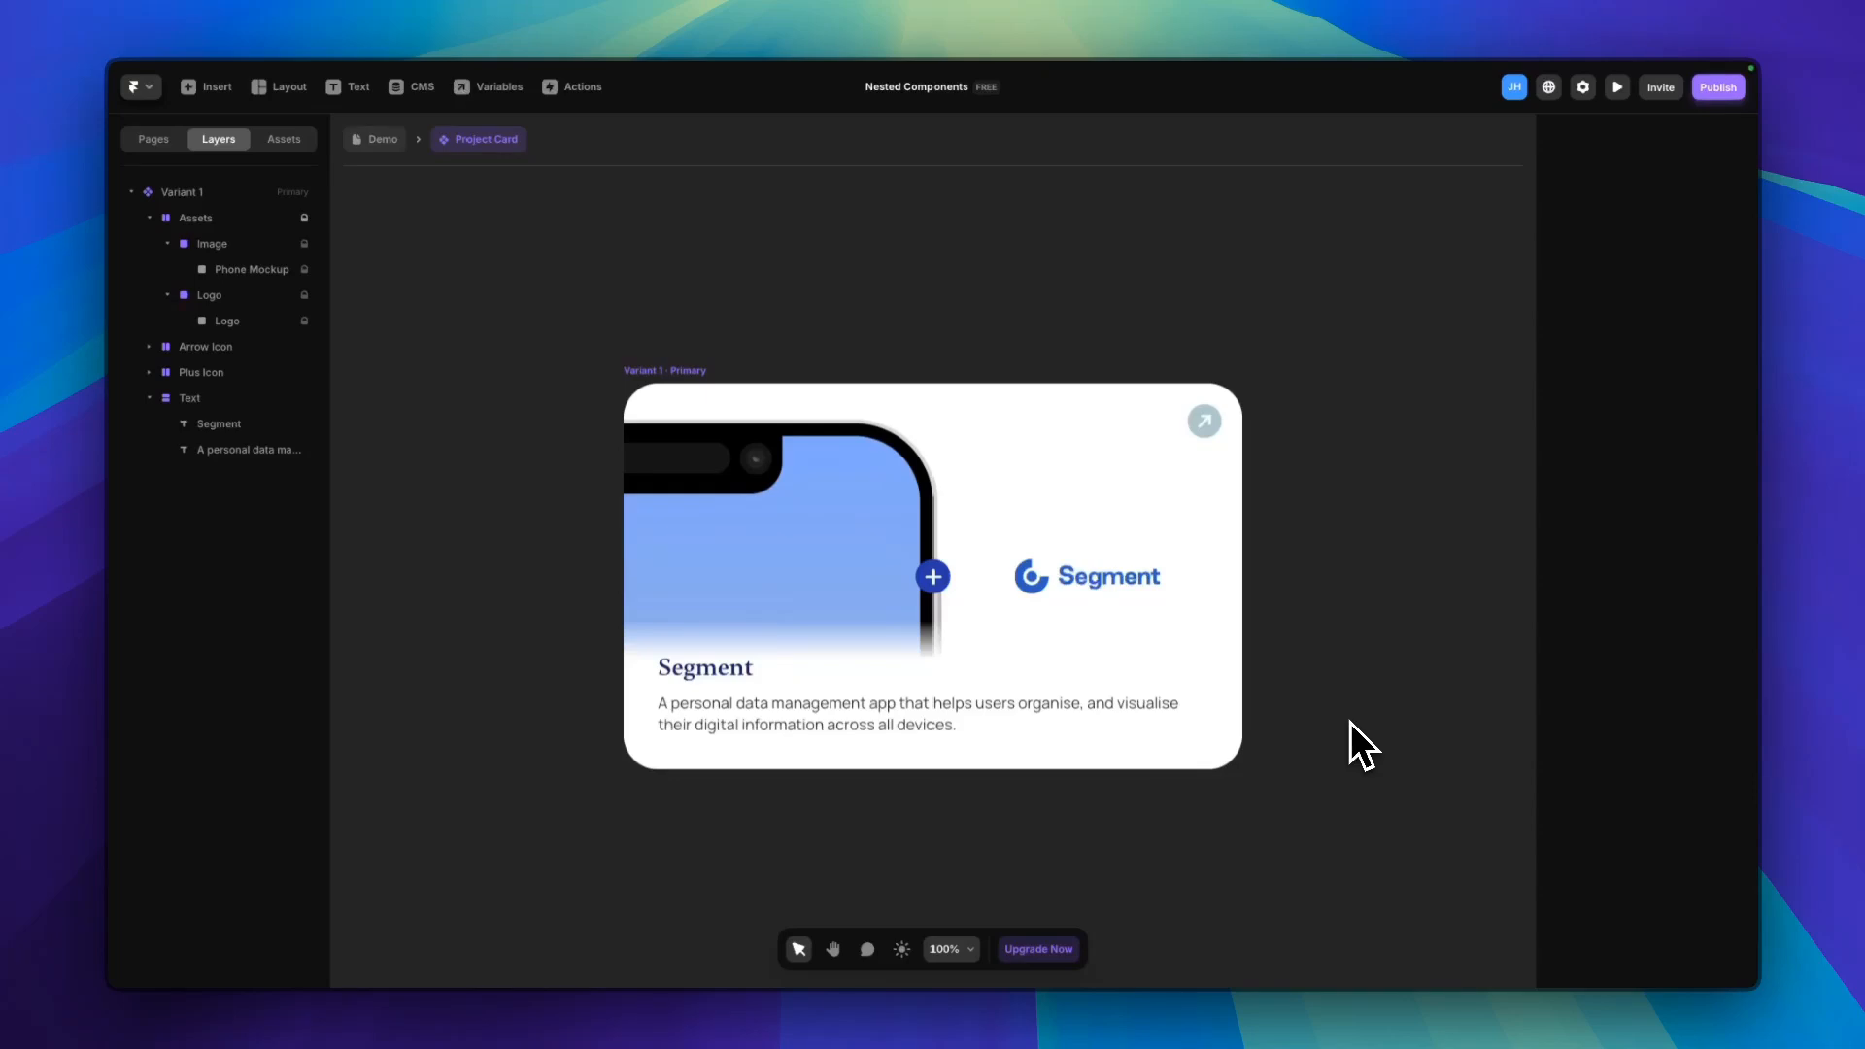
Add a second variant to the Project Card component beside the primary one
scroll(1350, 723, down, 1)
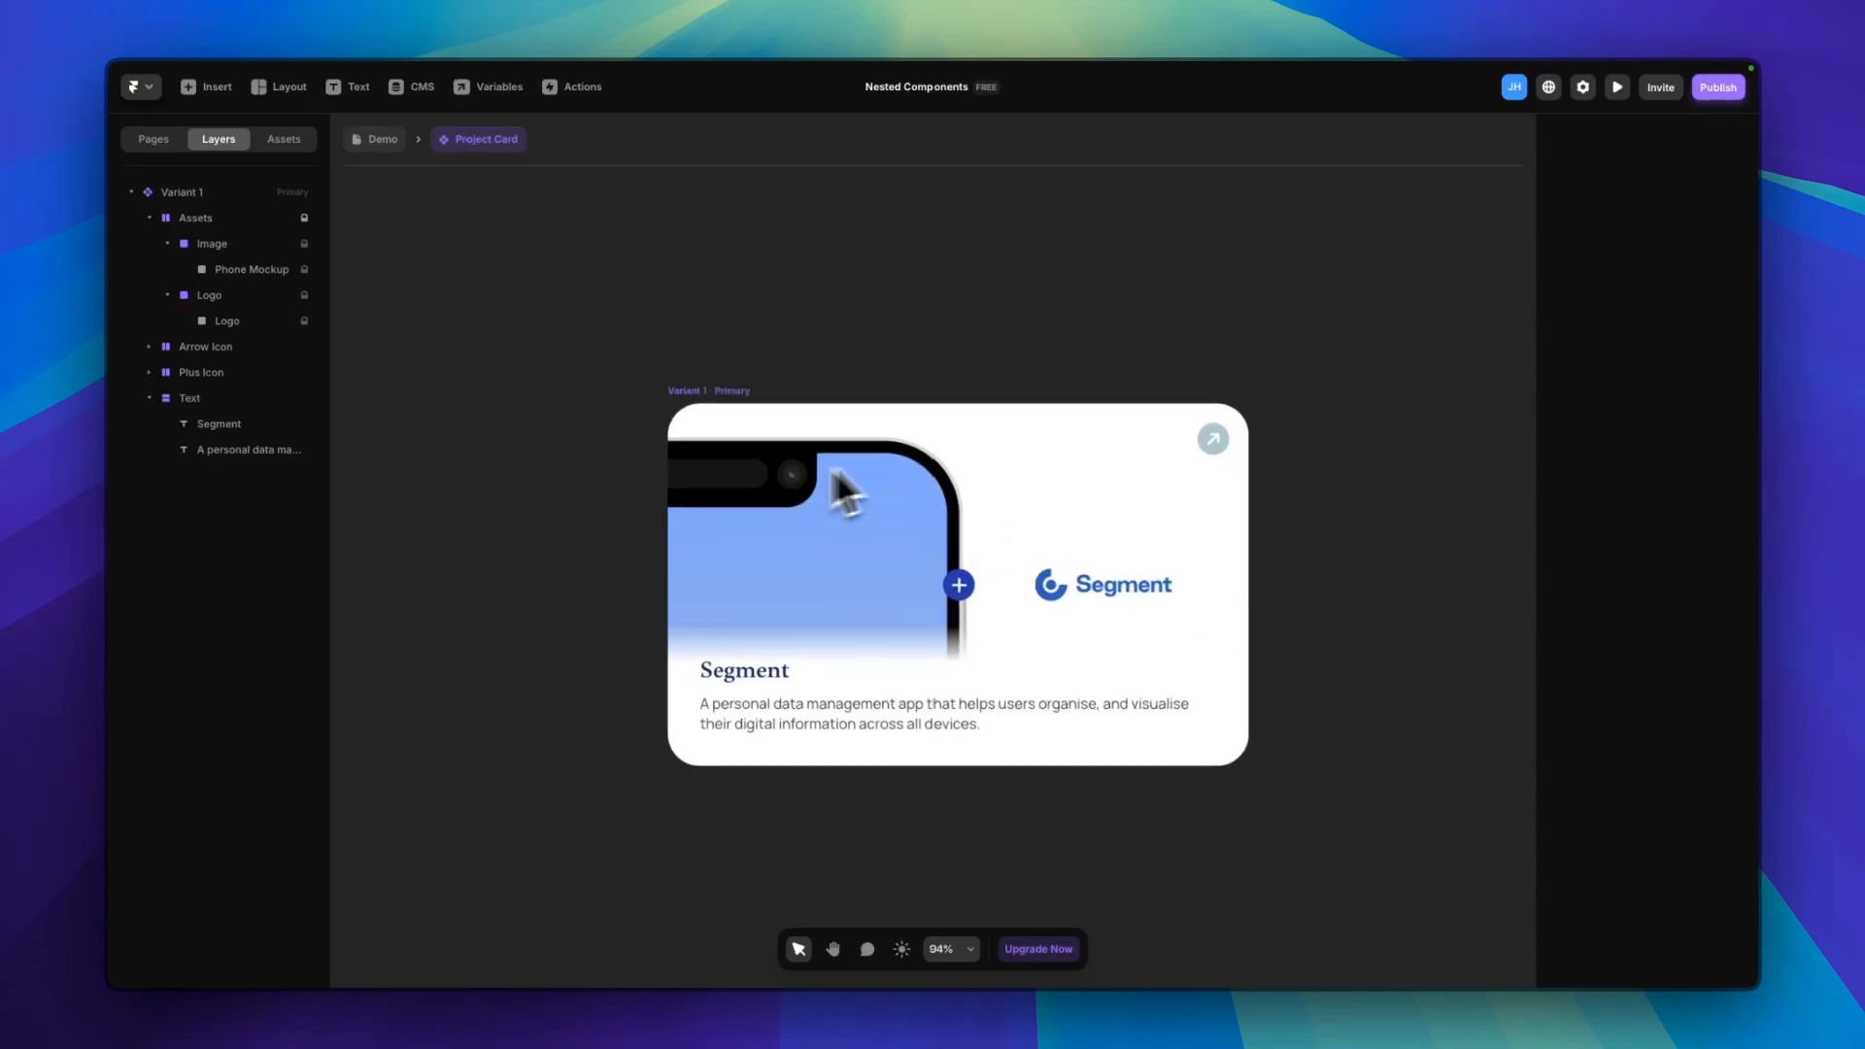
drag(1157, 370, 845, 319)
click(390, 340)
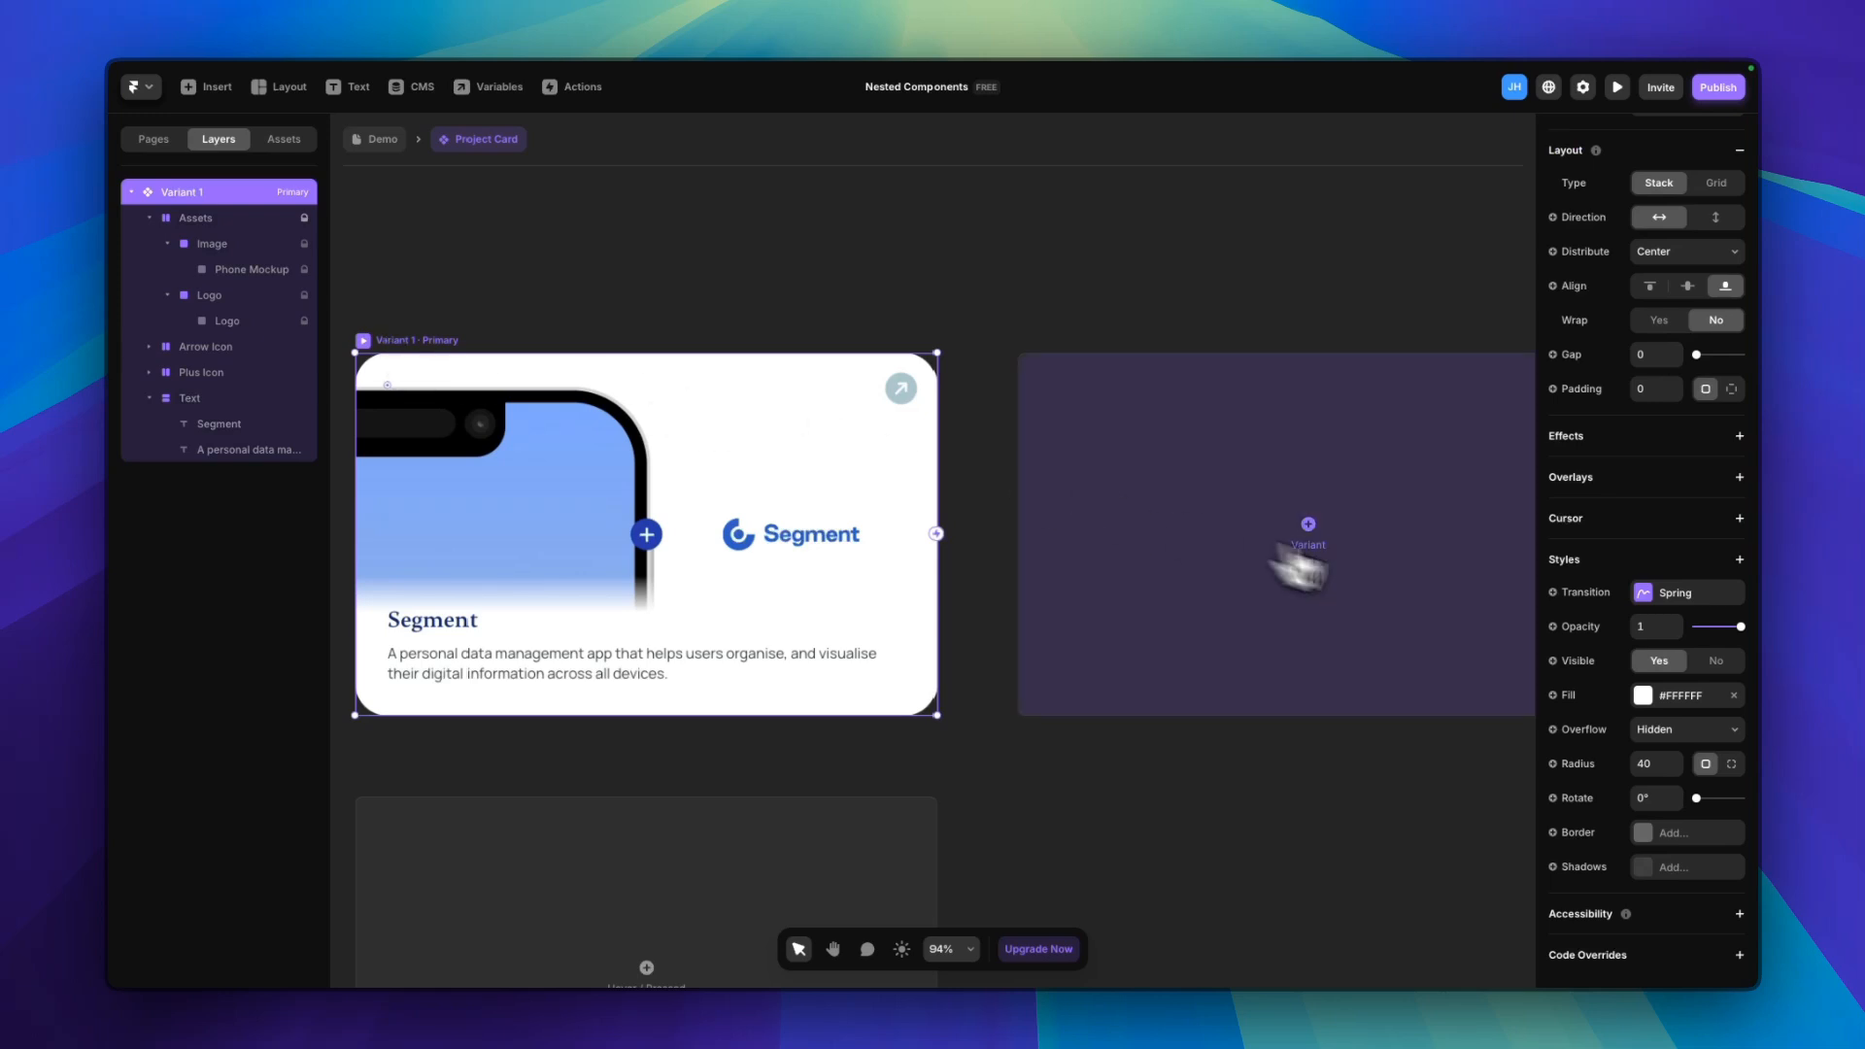
click(1308, 526)
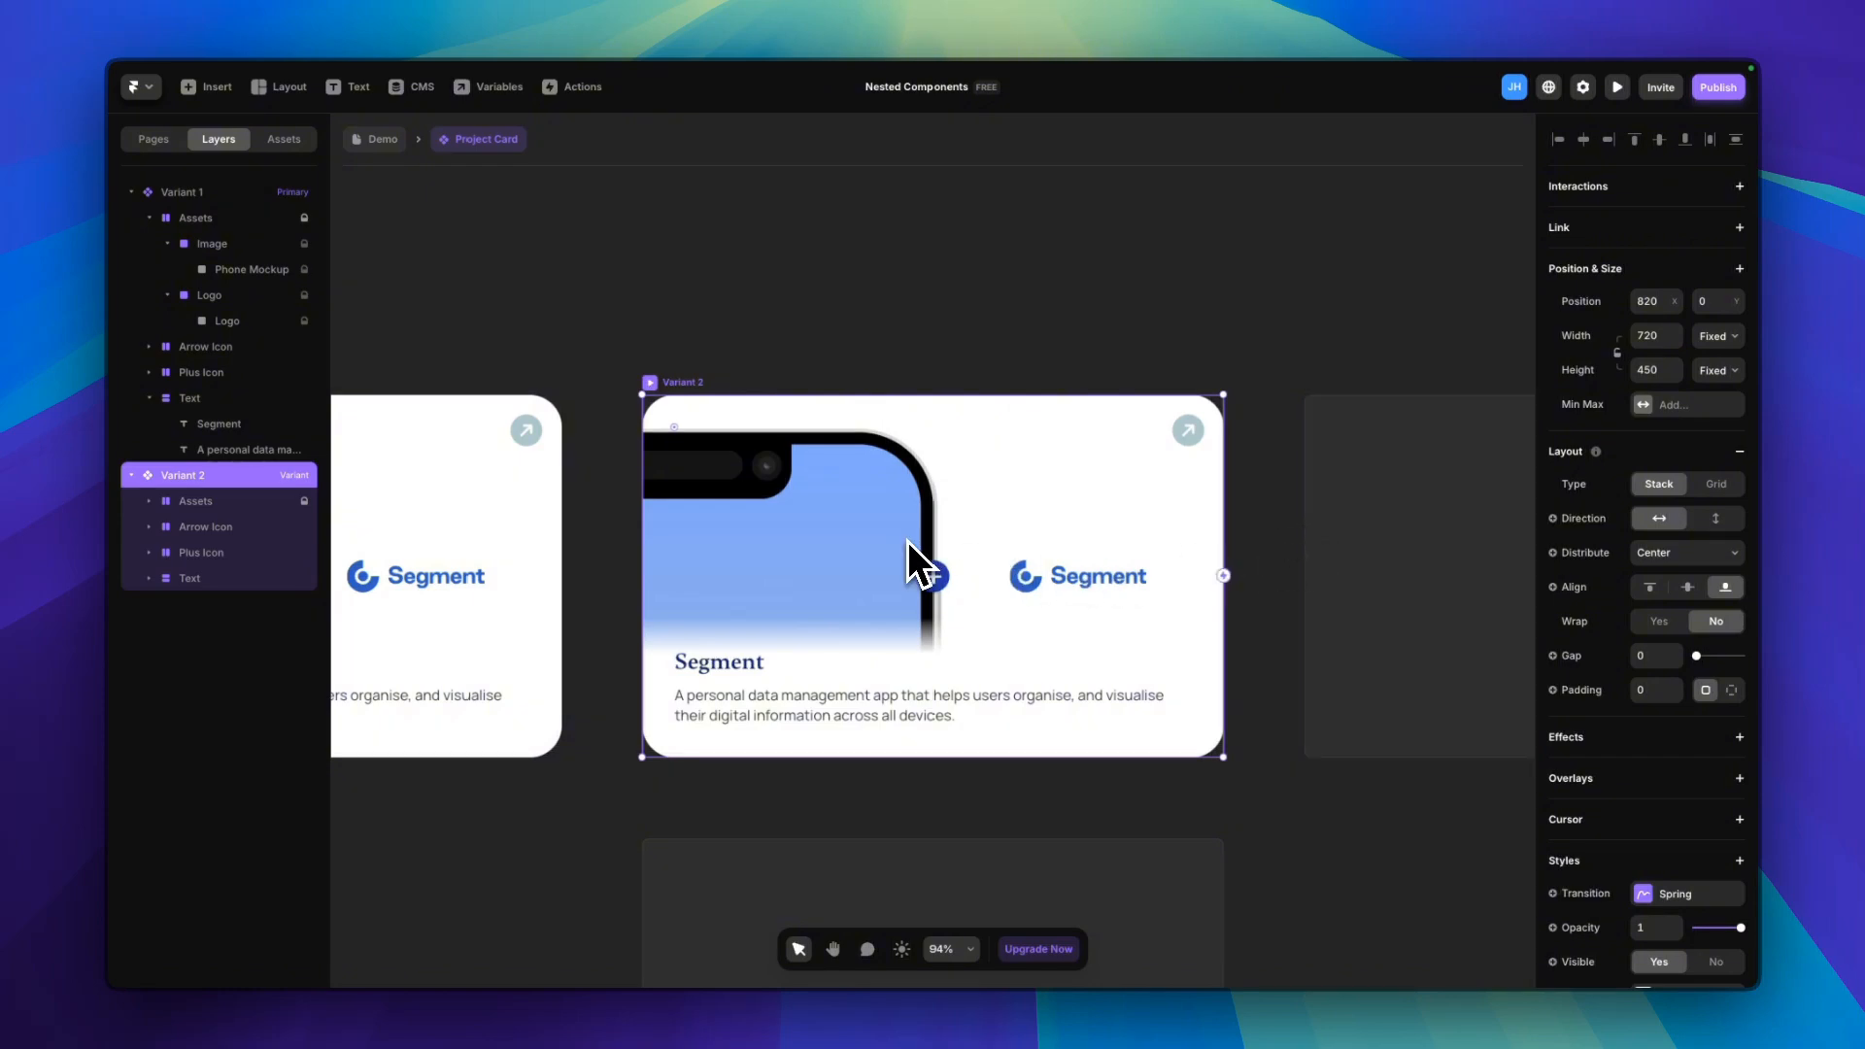
Unlock the Assets layer in Variant 2 and apply a Blur filter to it
click(200, 505)
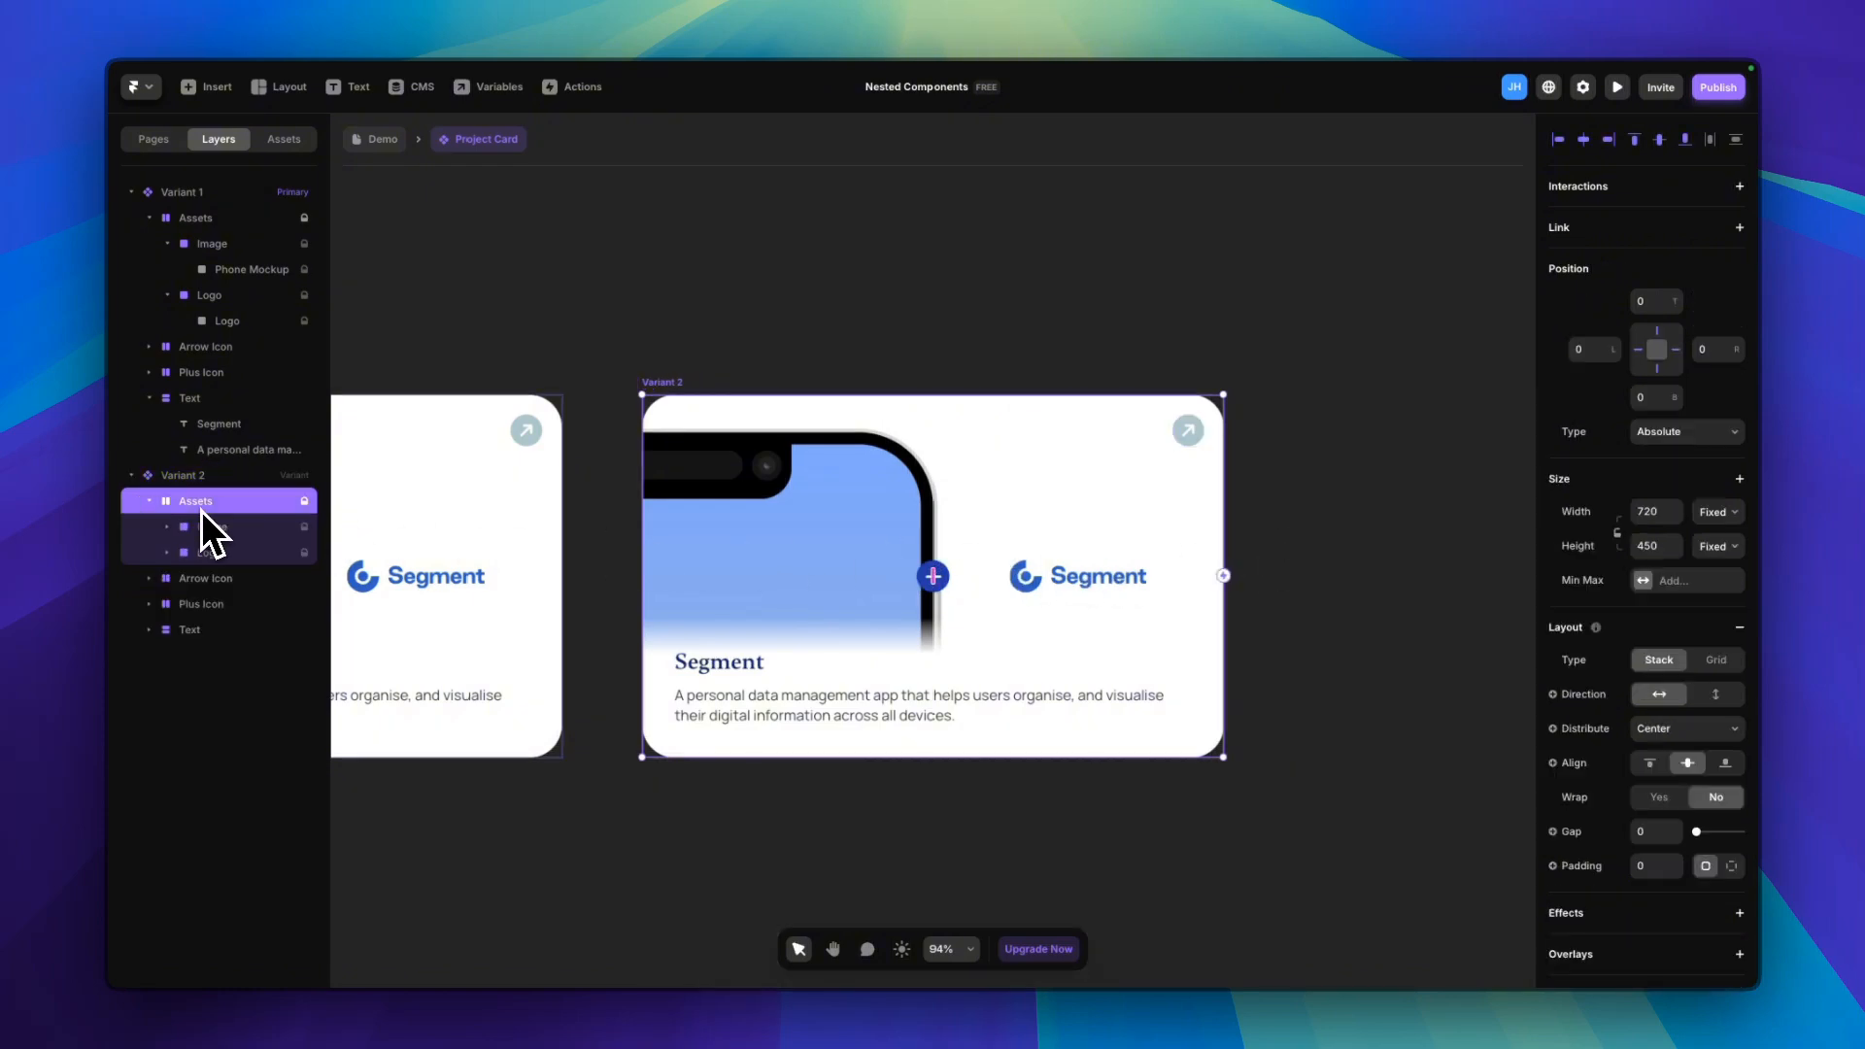
key(super+l)
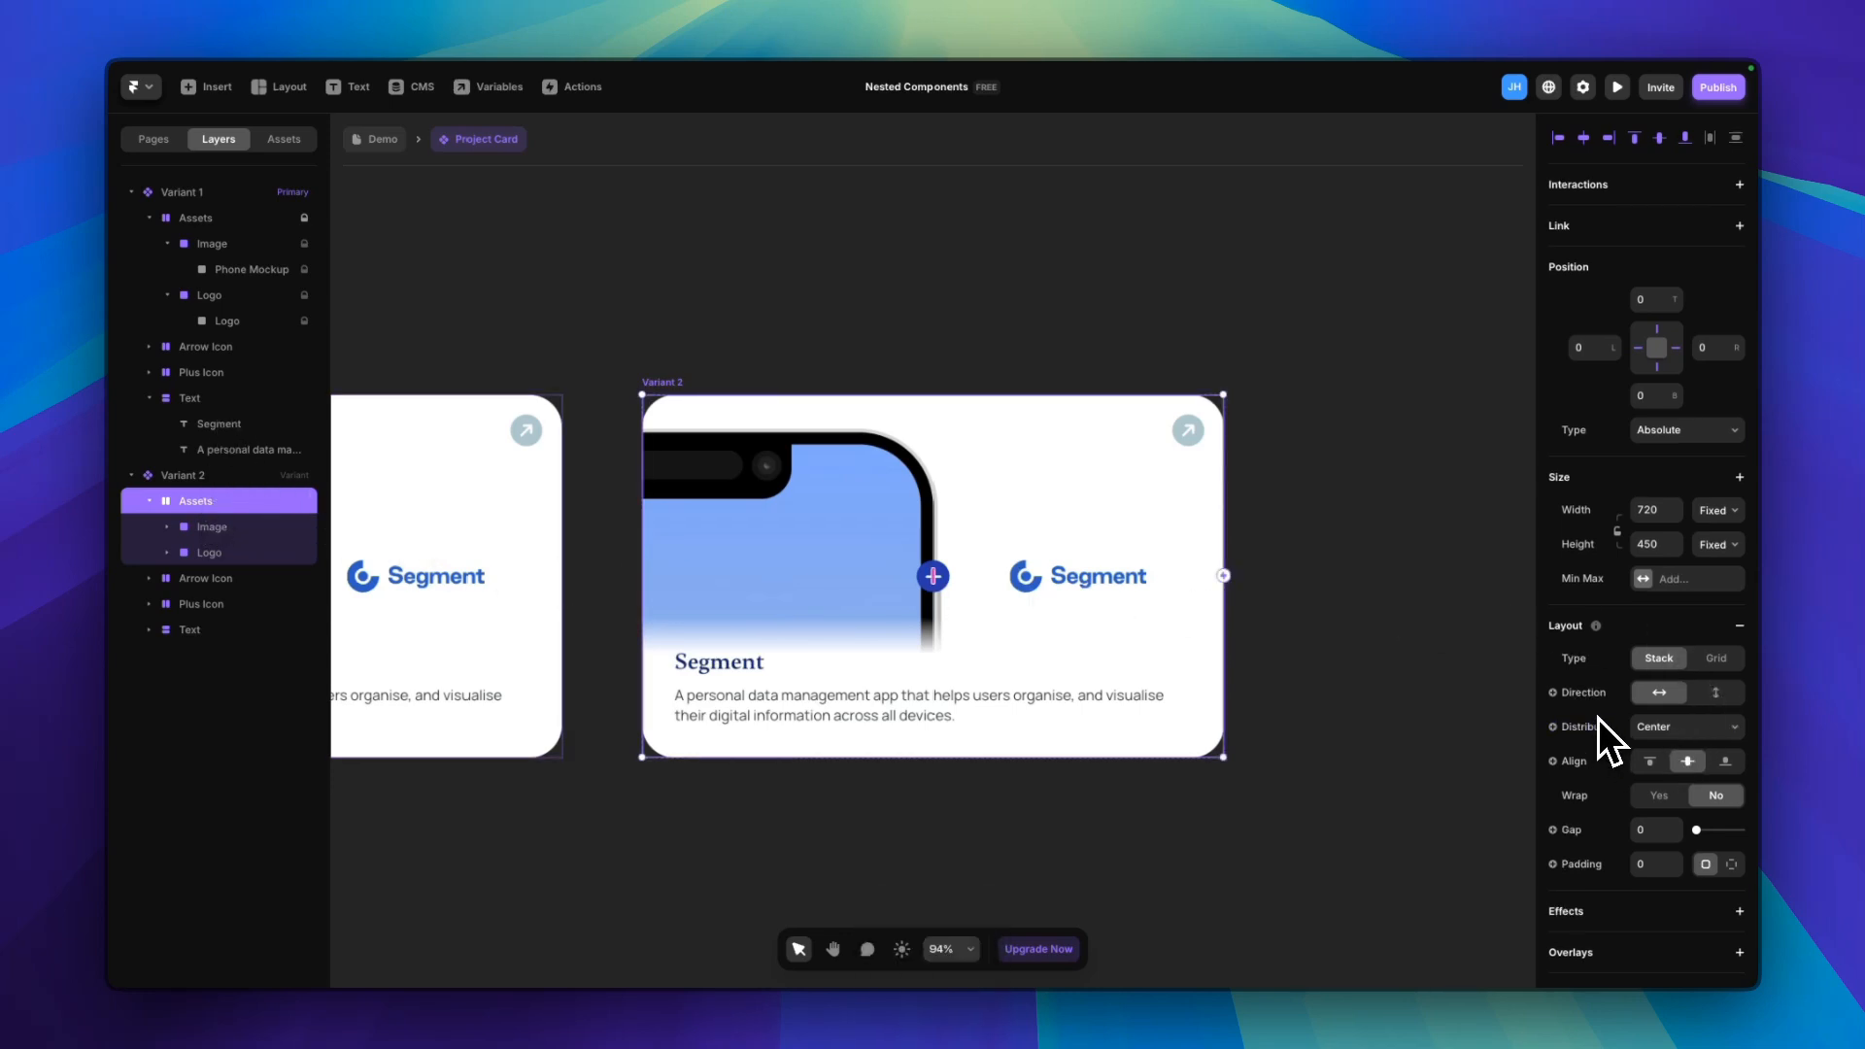
scroll(1613, 700, down, 5)
scroll(1644, 641, down, 5)
click(1739, 553)
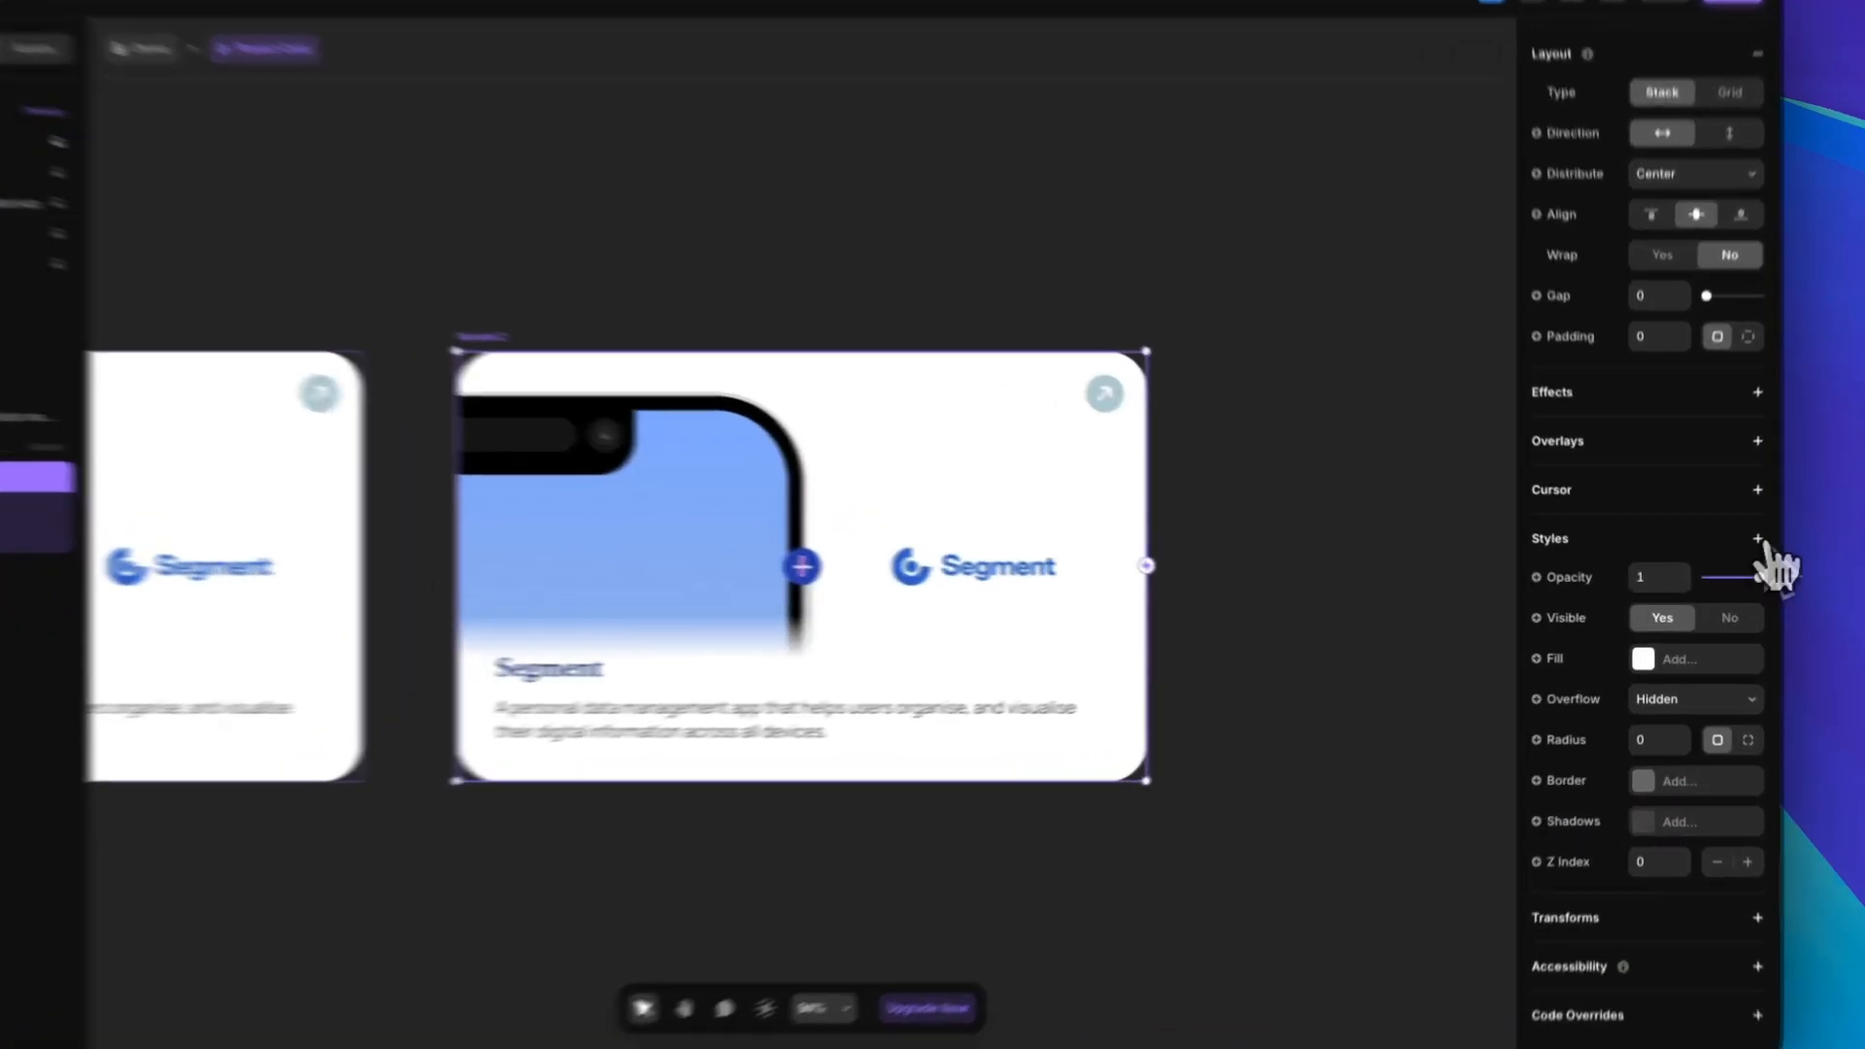
mouse_move(1702, 581)
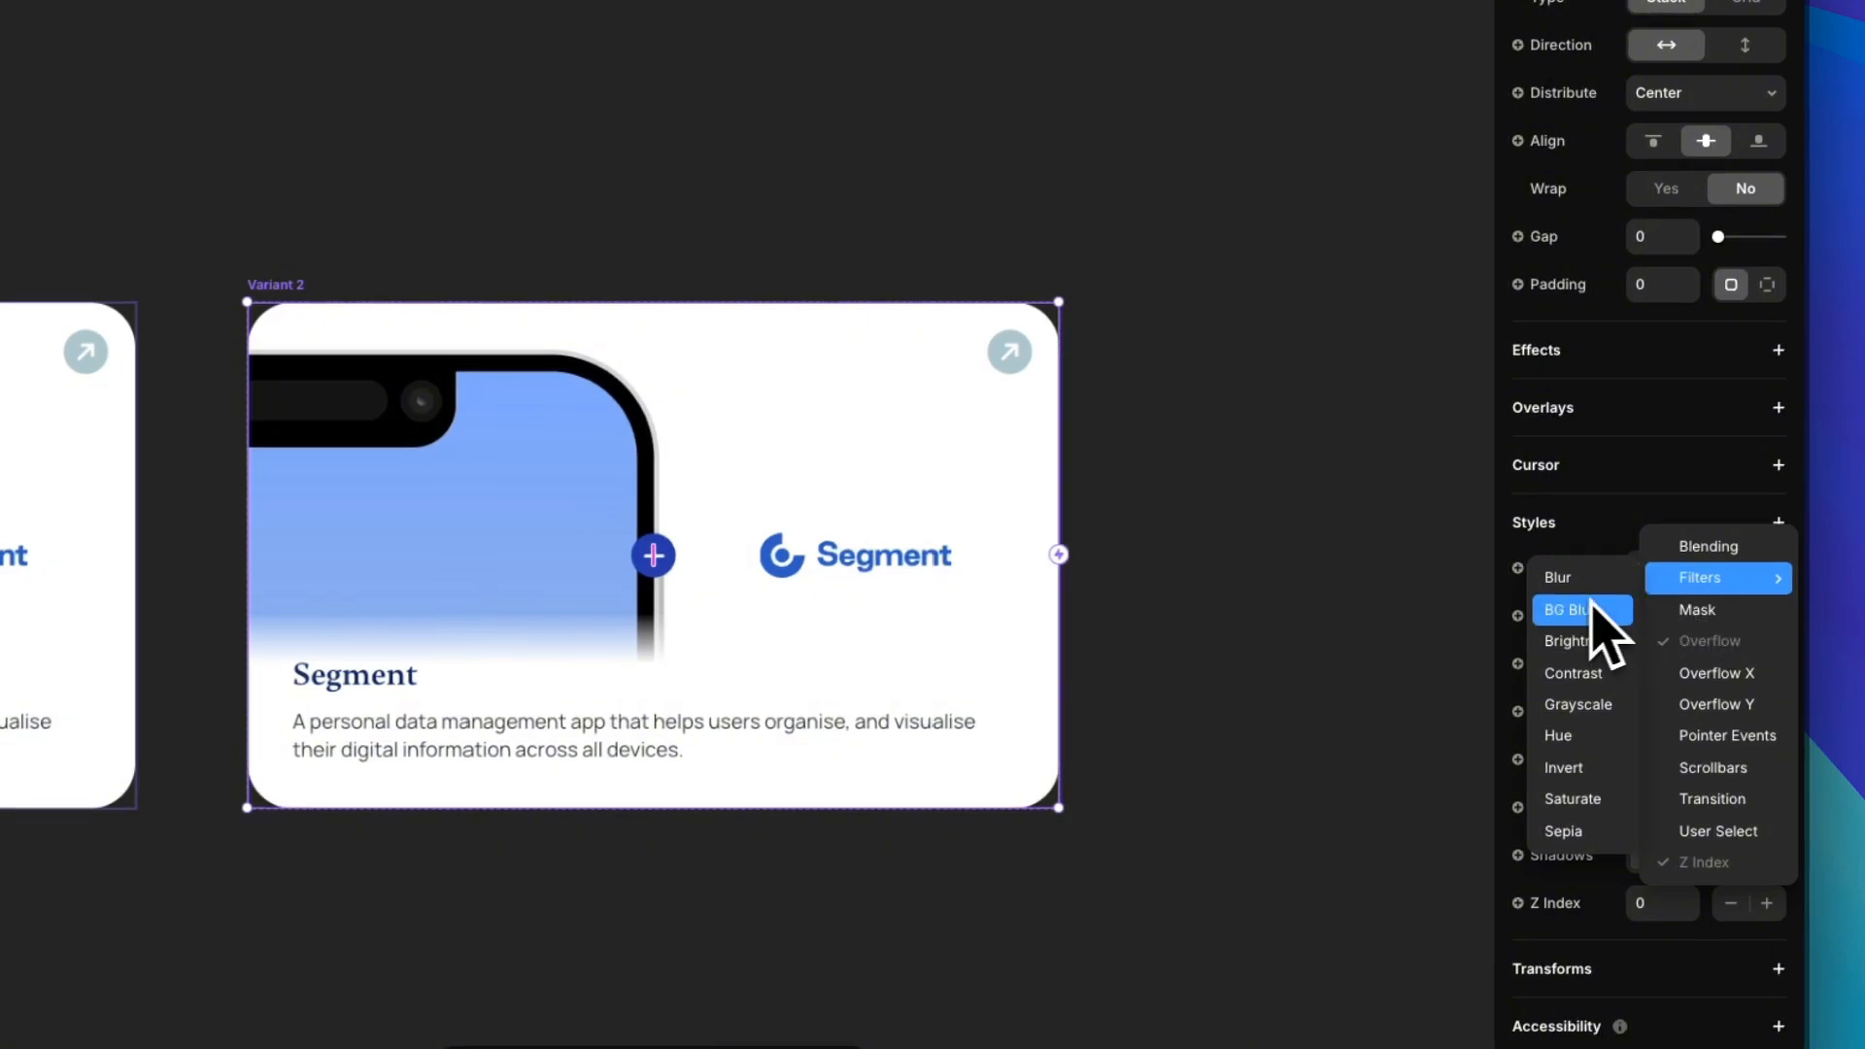
click(1569, 582)
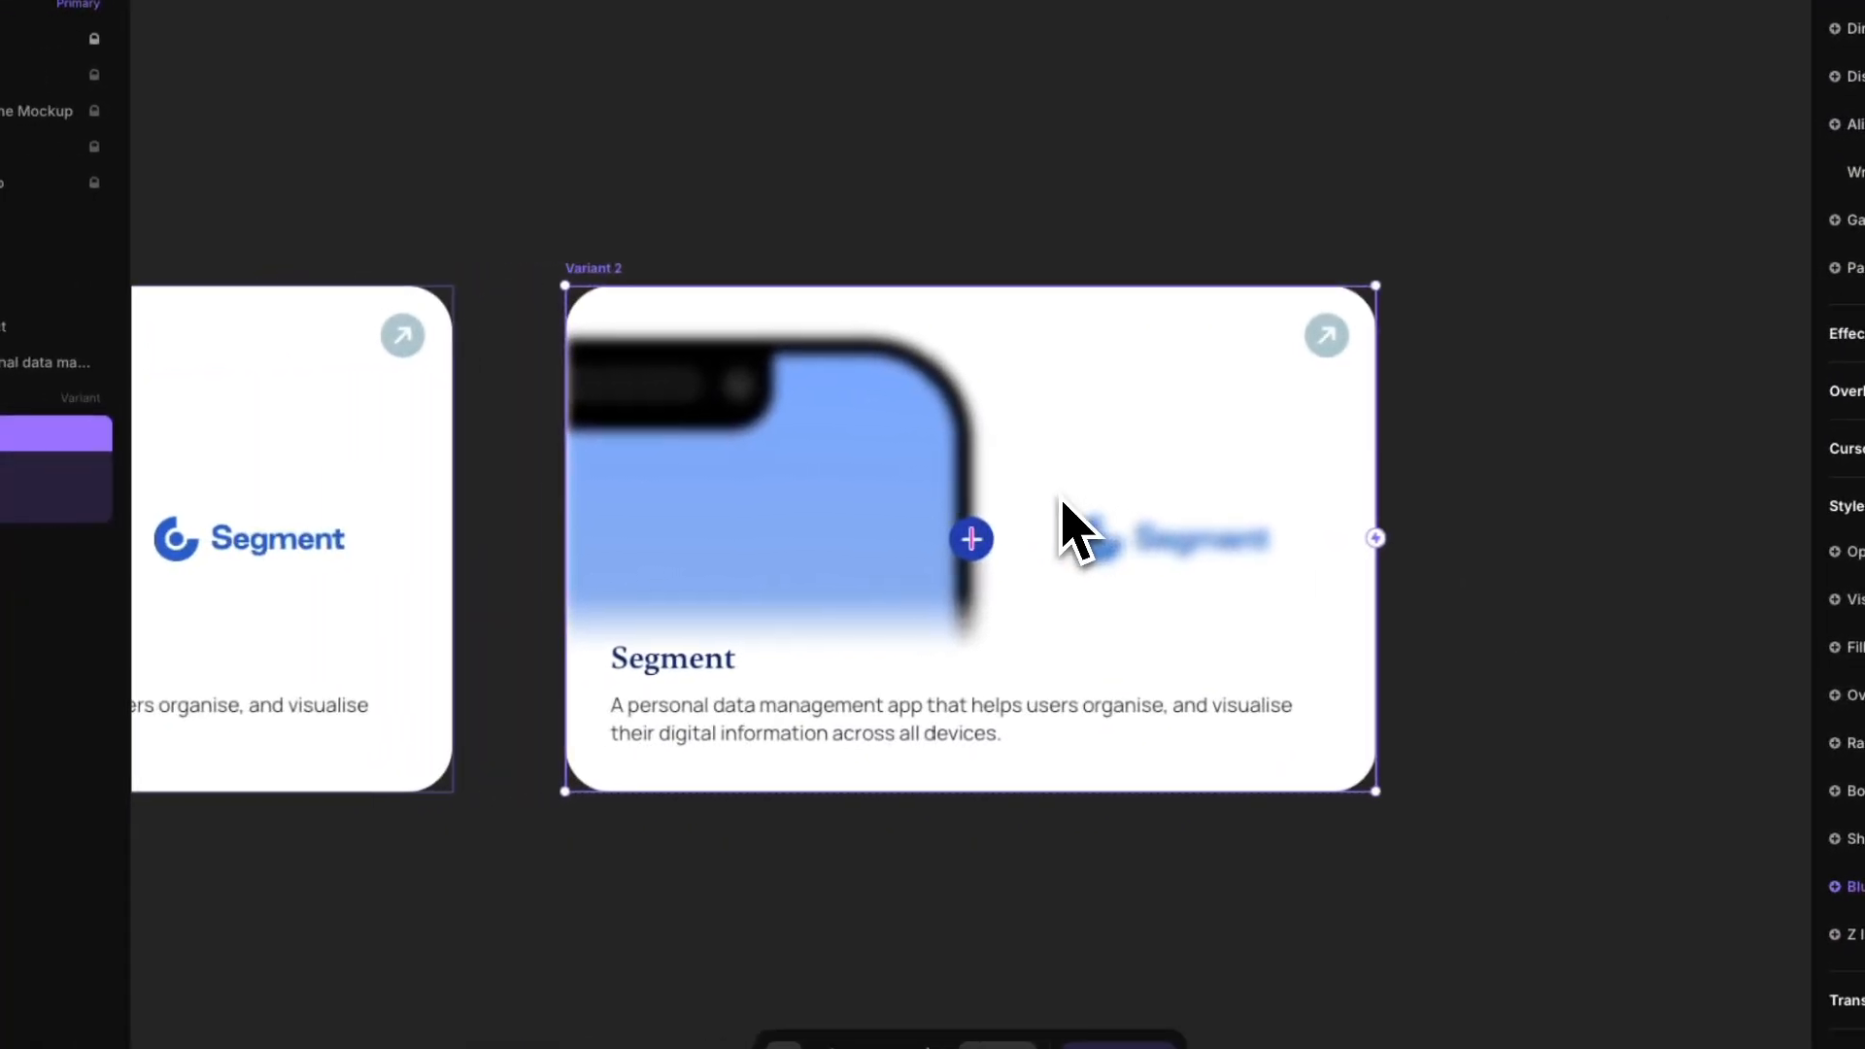
Remove the heading and paragraph from the Text stack in Variant 2
click(119, 569)
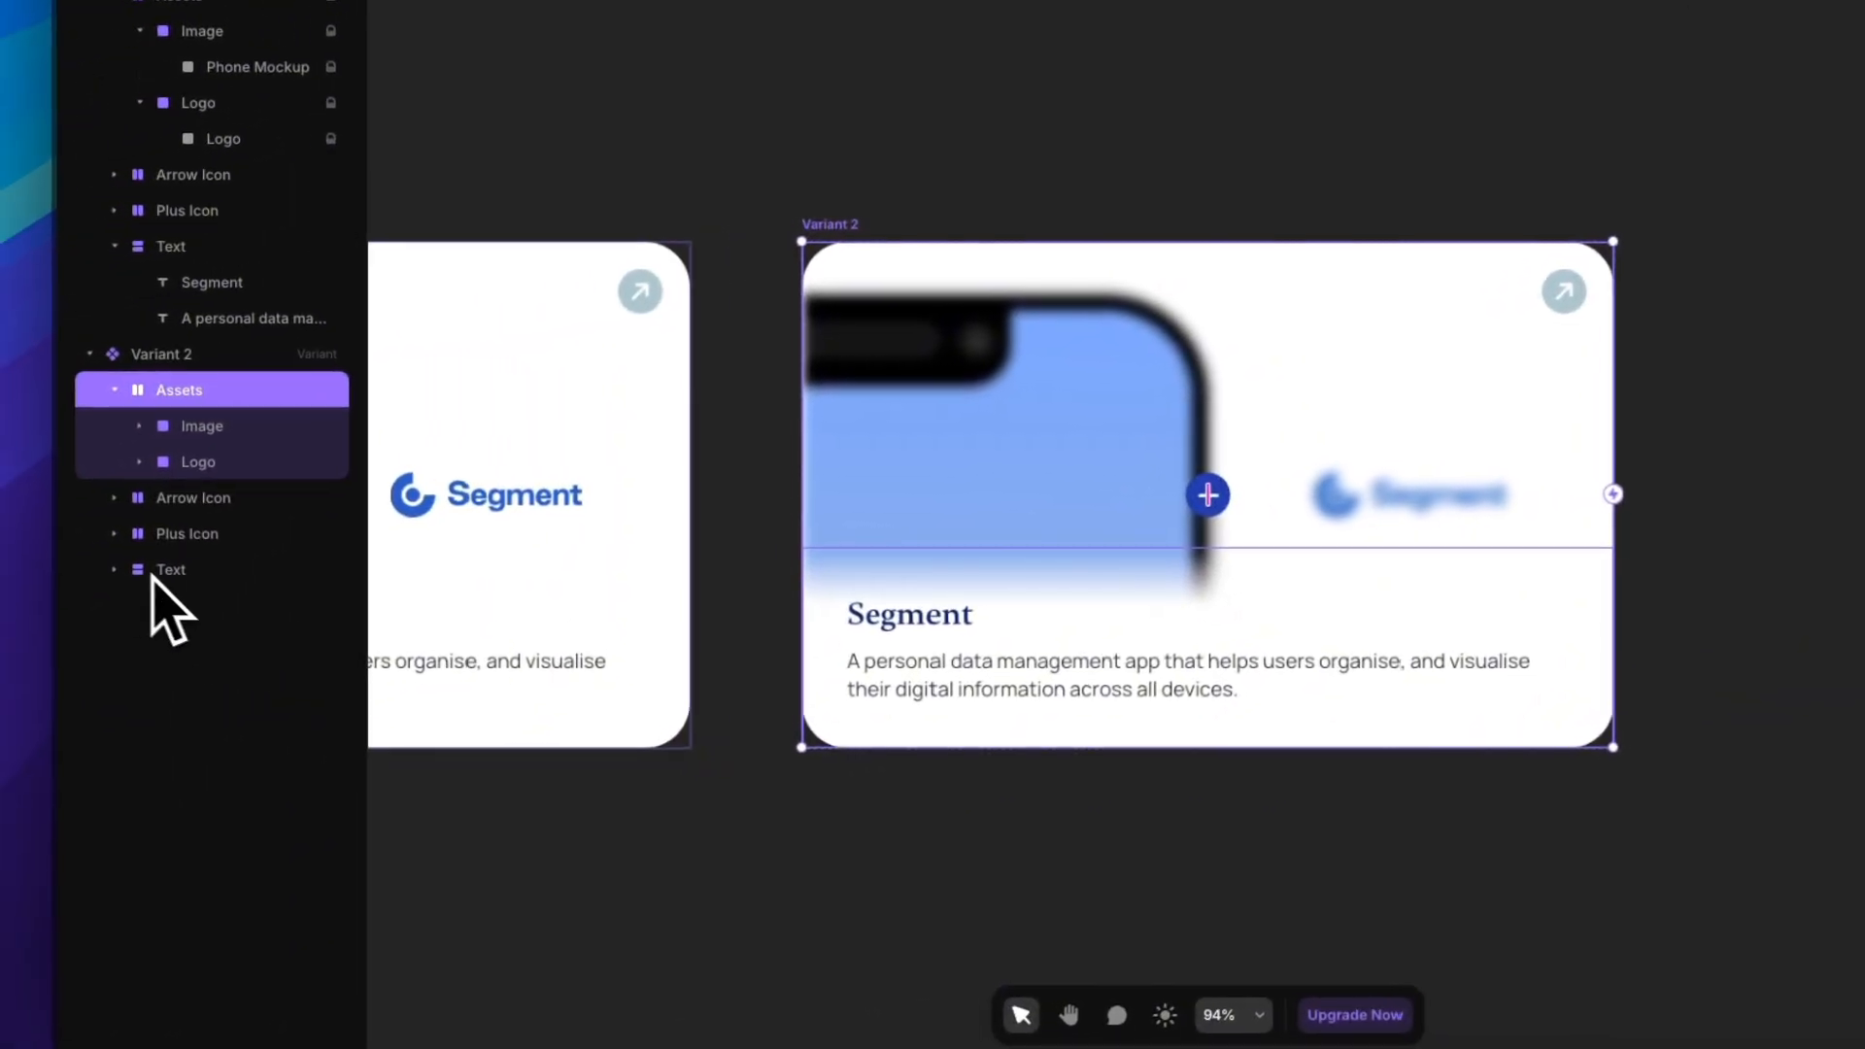
click(201, 606)
shift+click(222, 642)
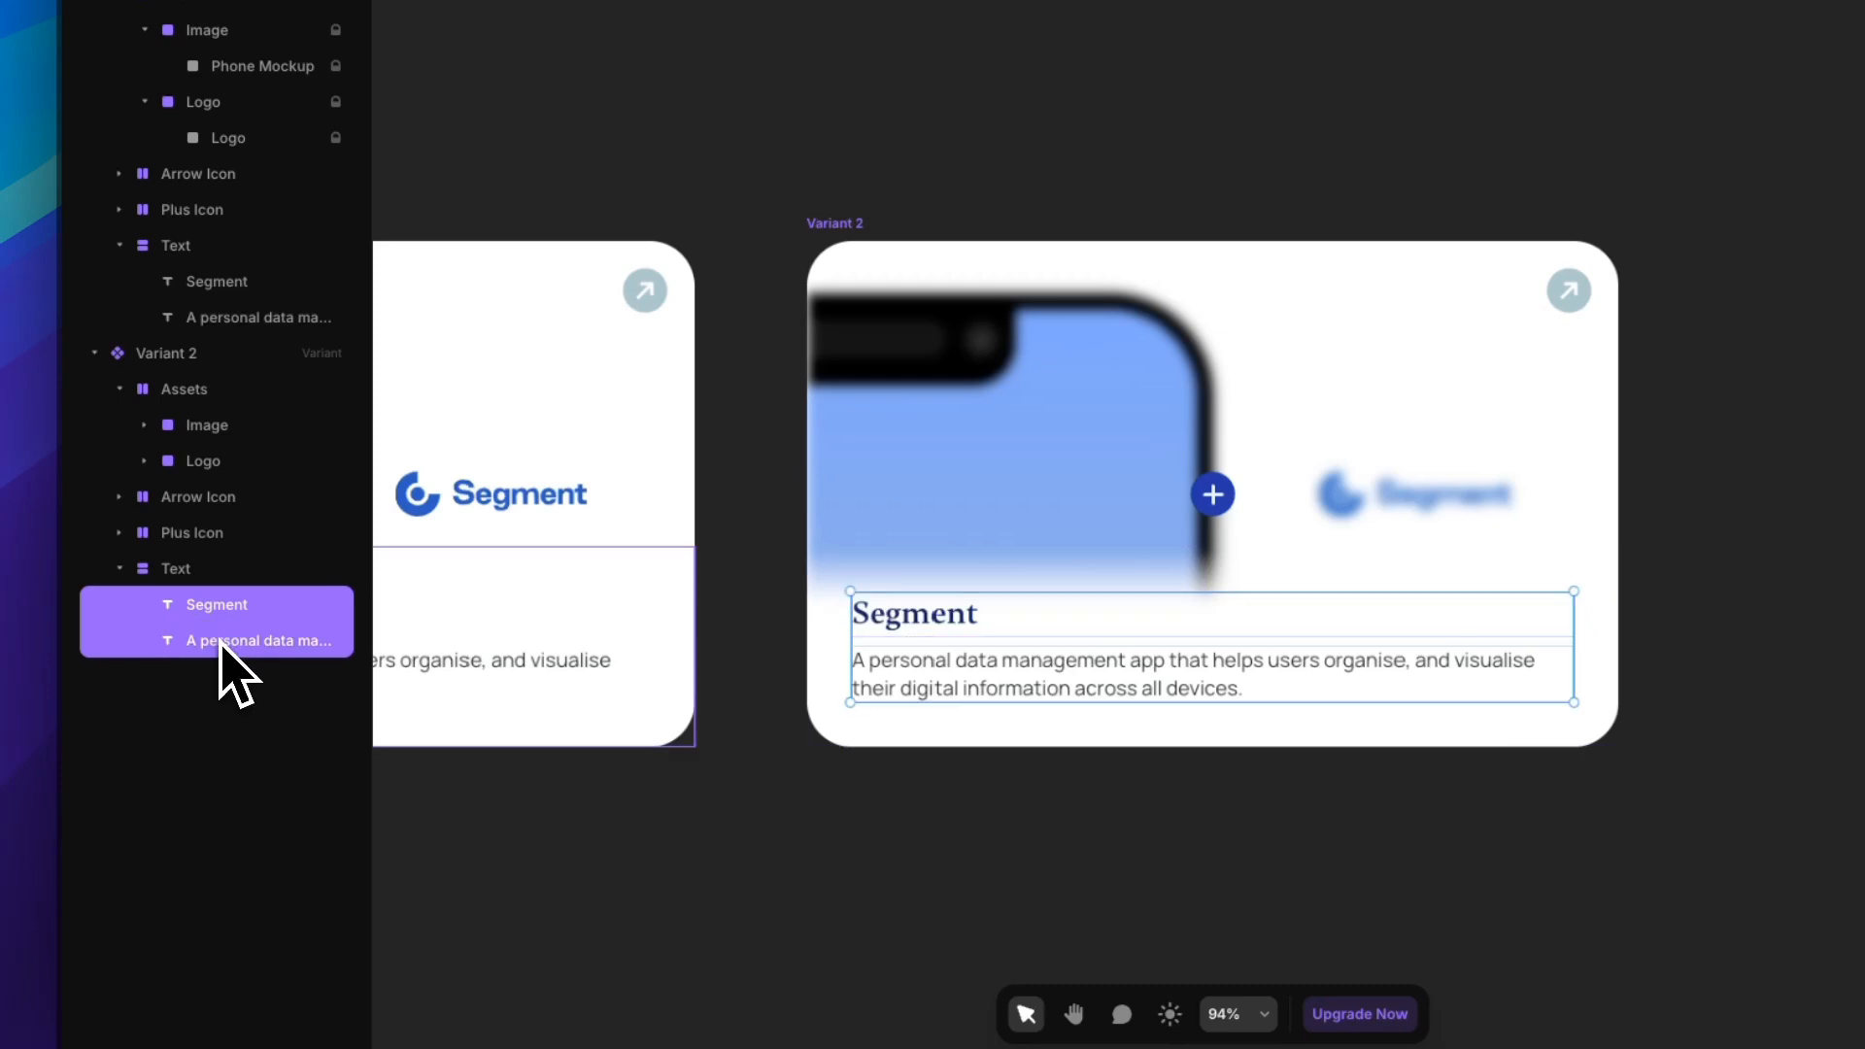
key(BackSpace)
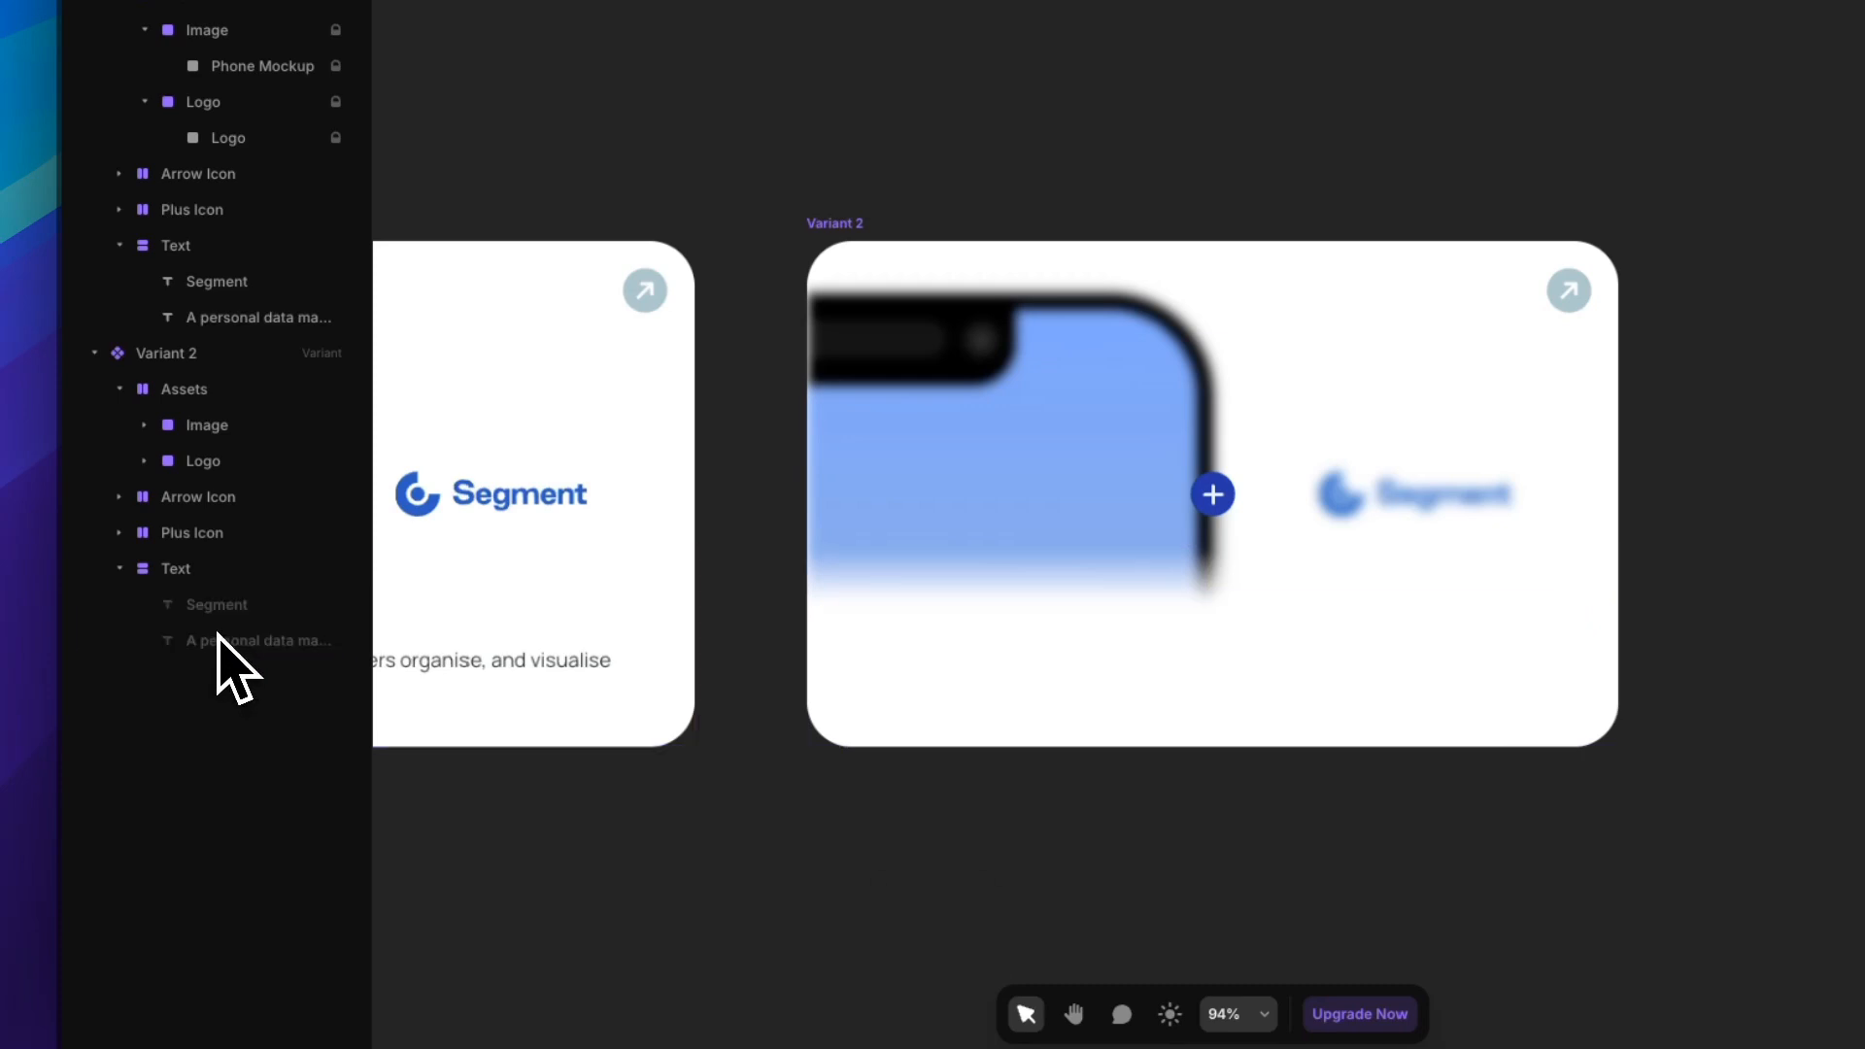
Apply a Blur filter to the Plus Icon in Variant 2 and set its value to 2
click(178, 543)
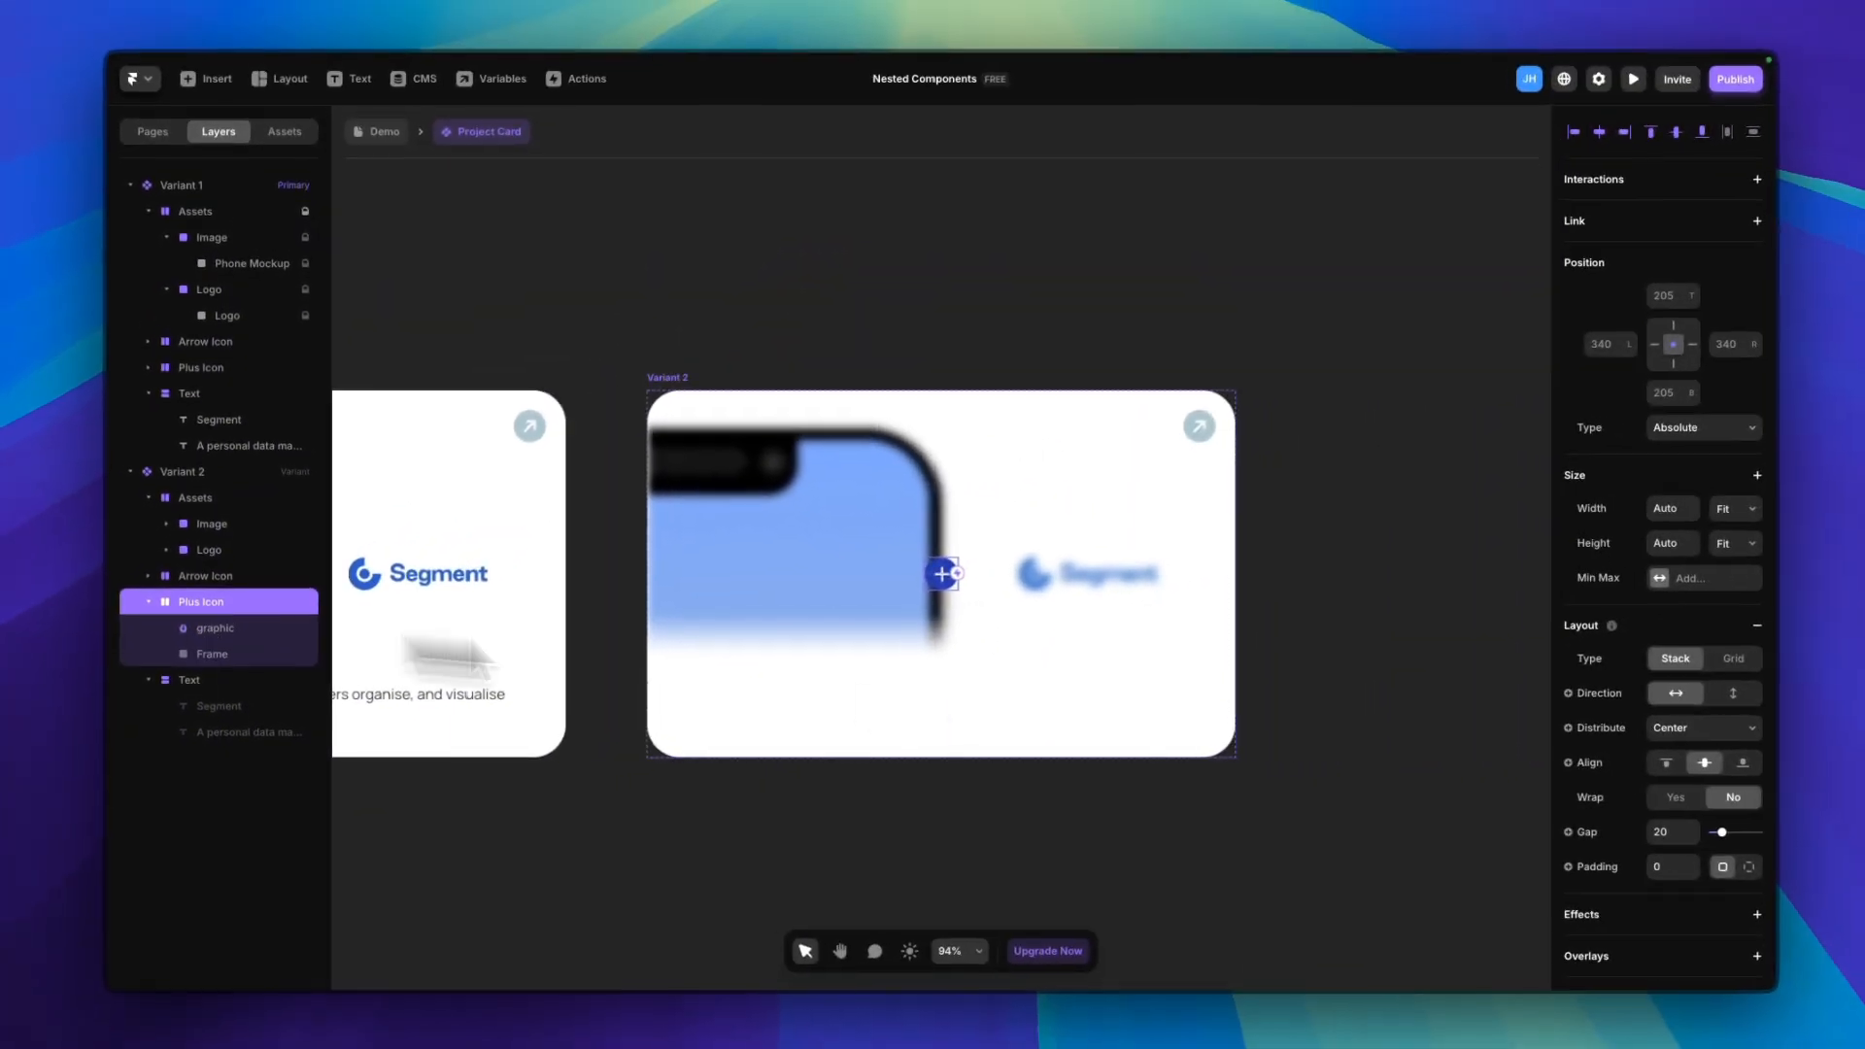
scroll(1687, 644, down, 5)
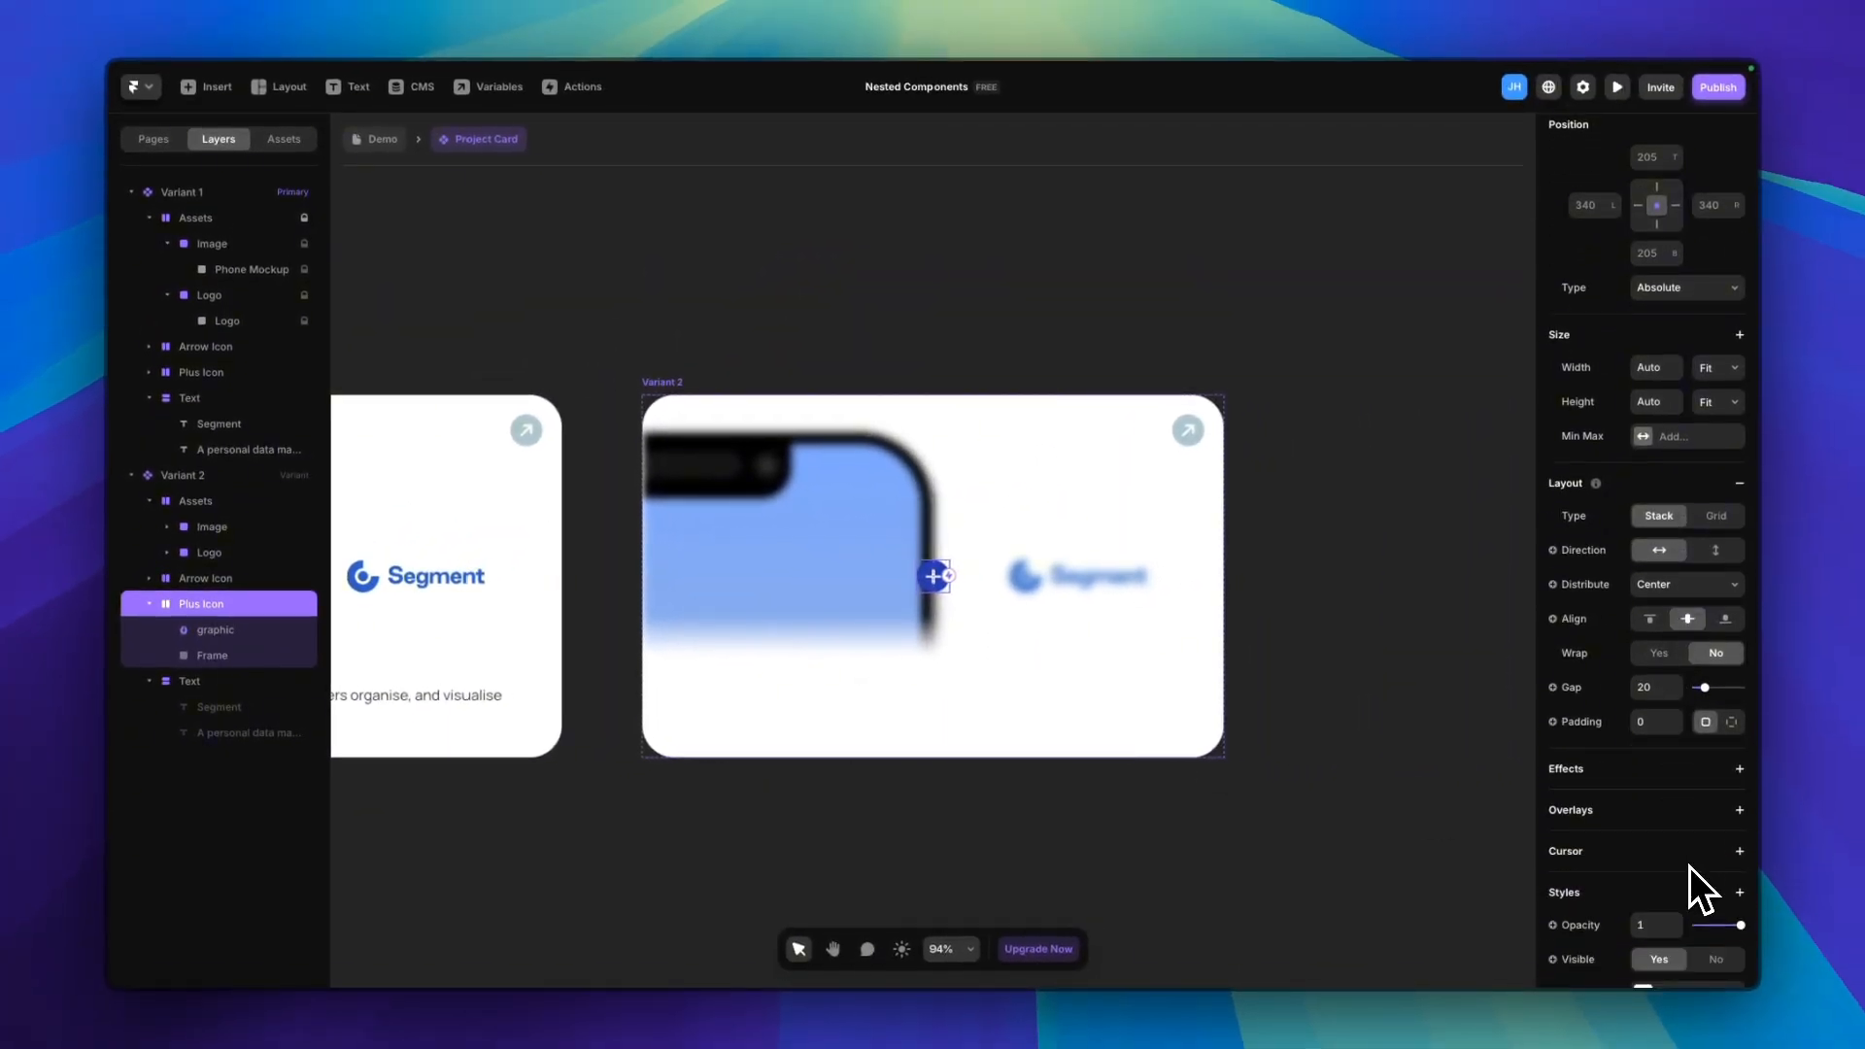
click(1738, 550)
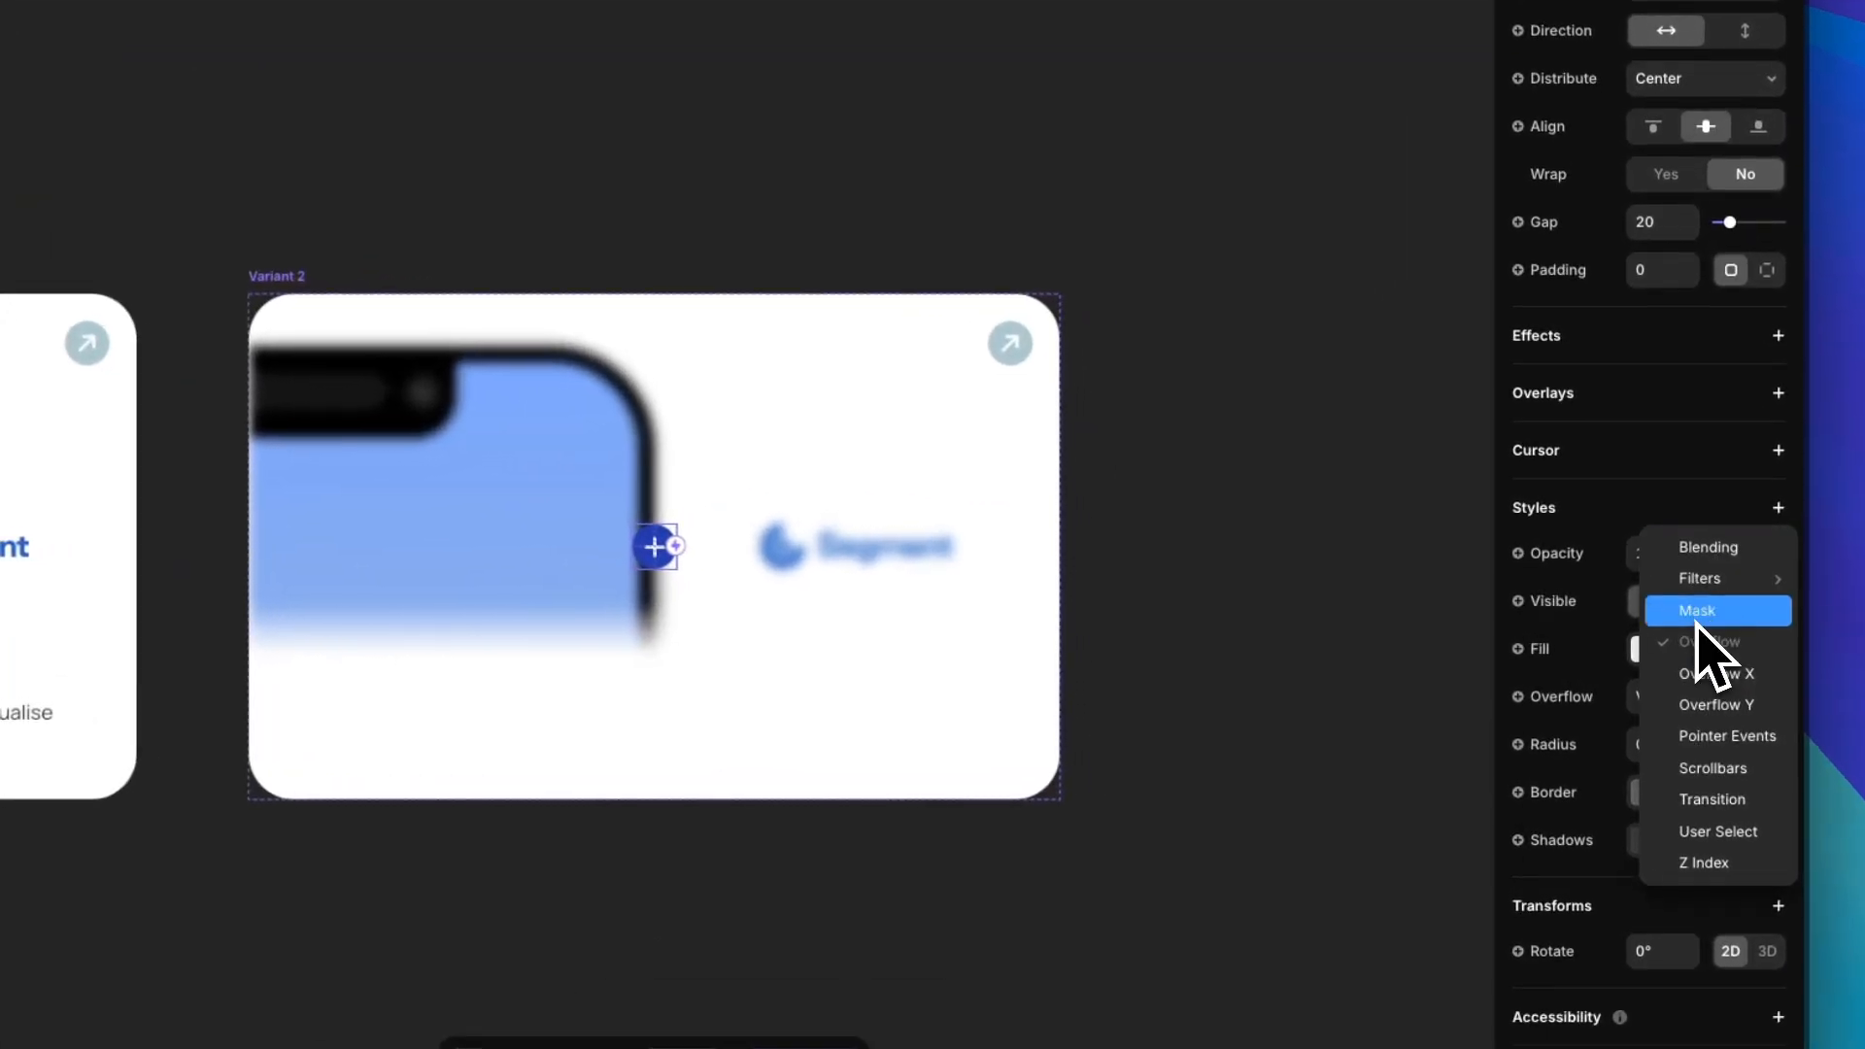
mouse_move(1695, 581)
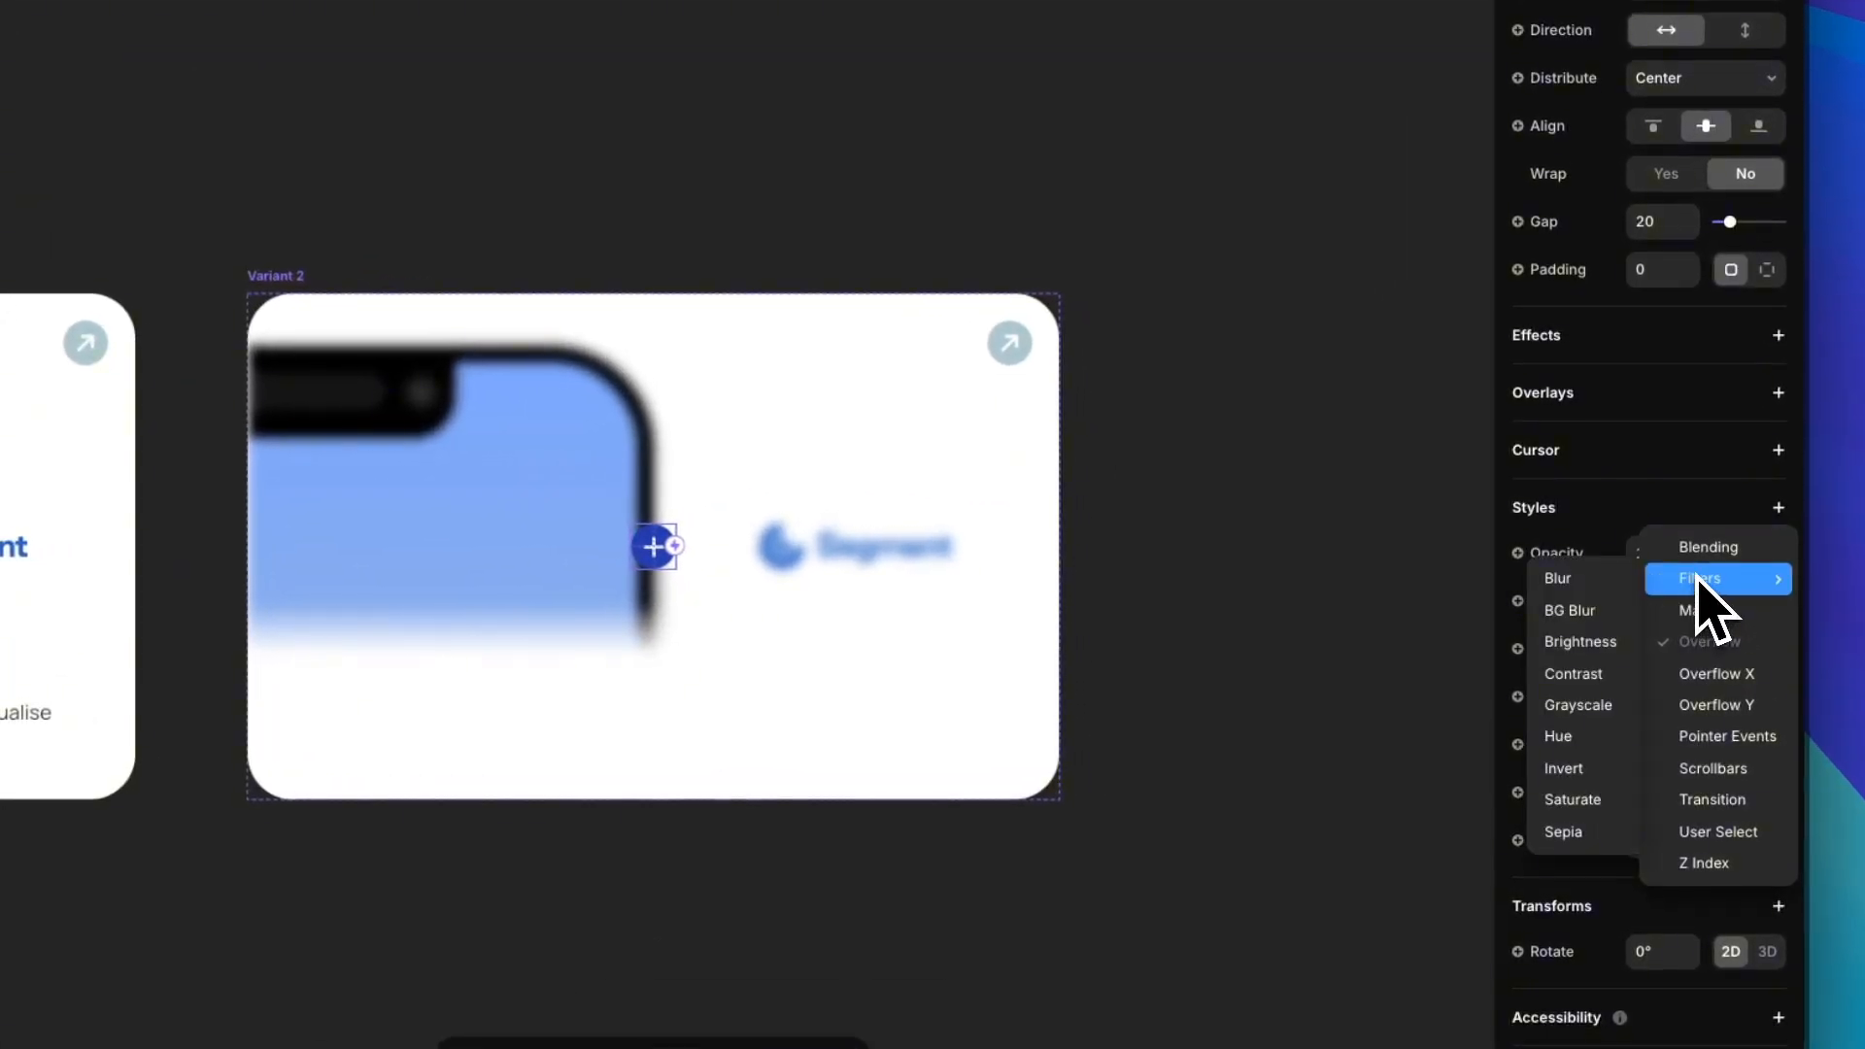
click(1552, 587)
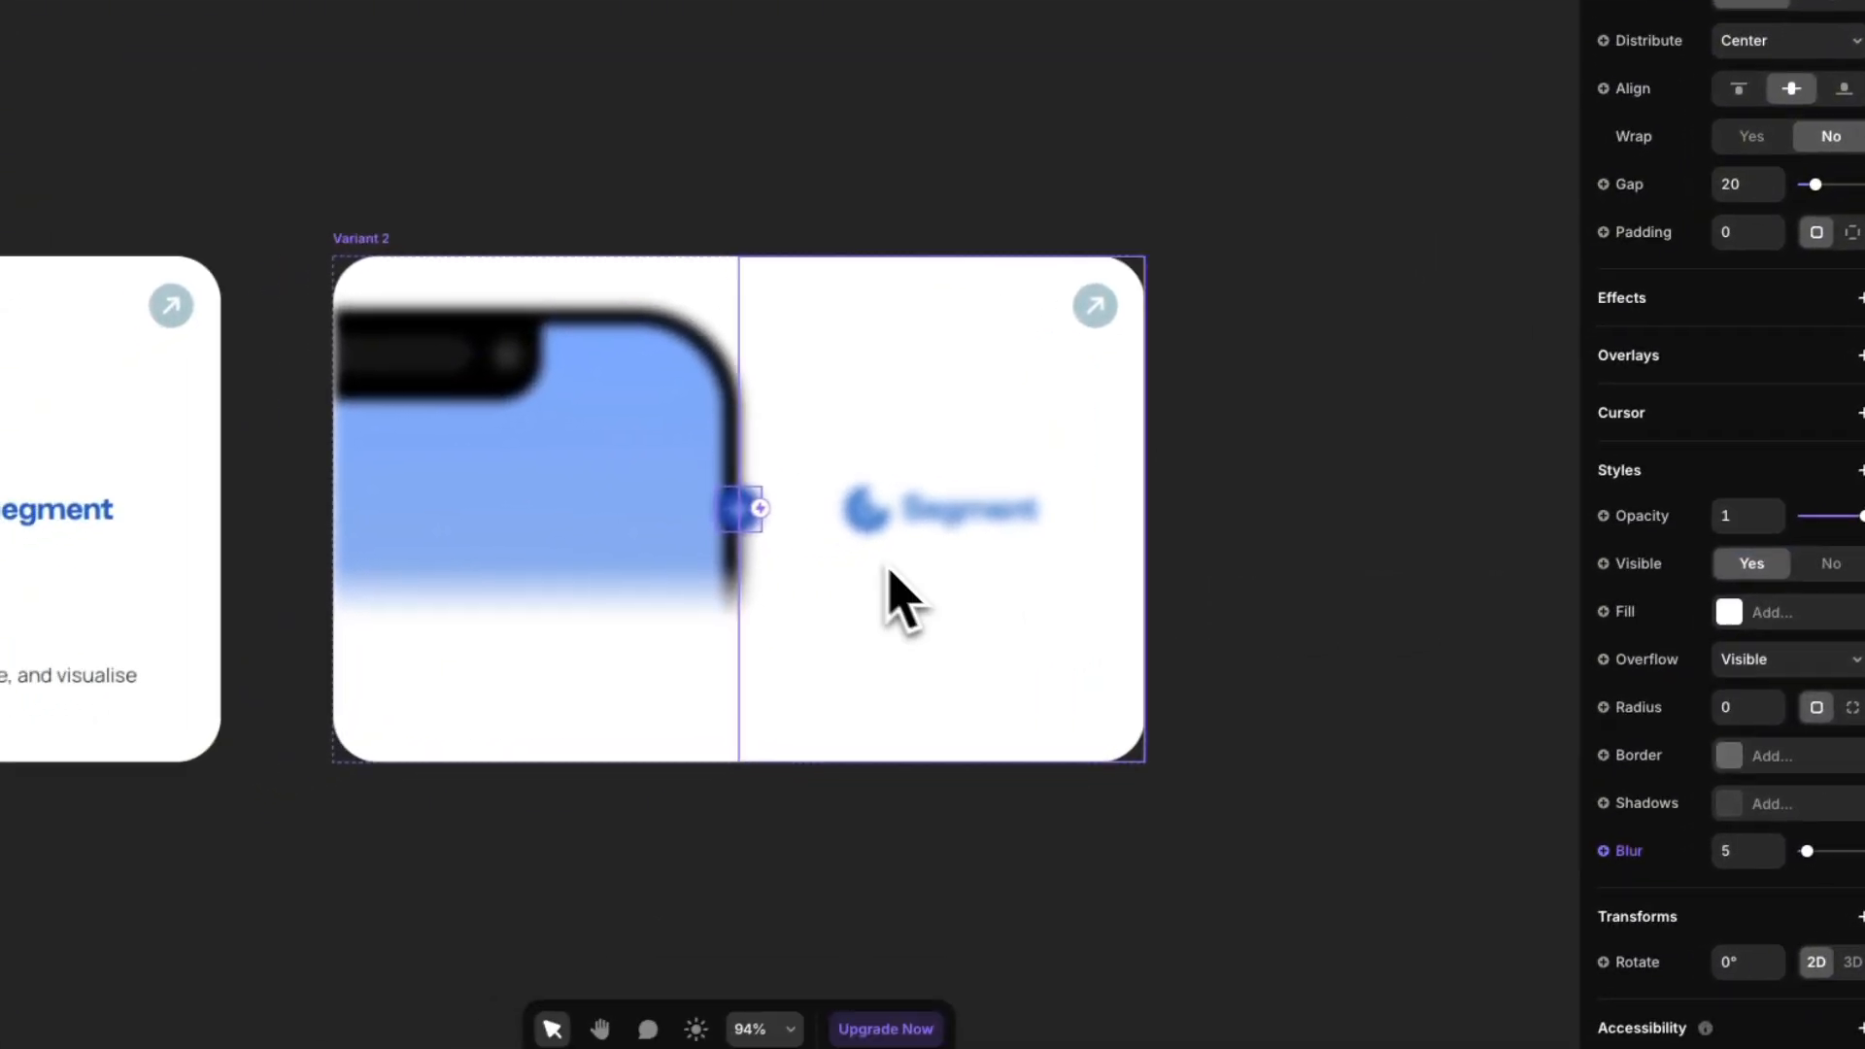
click(1740, 855)
text(2)
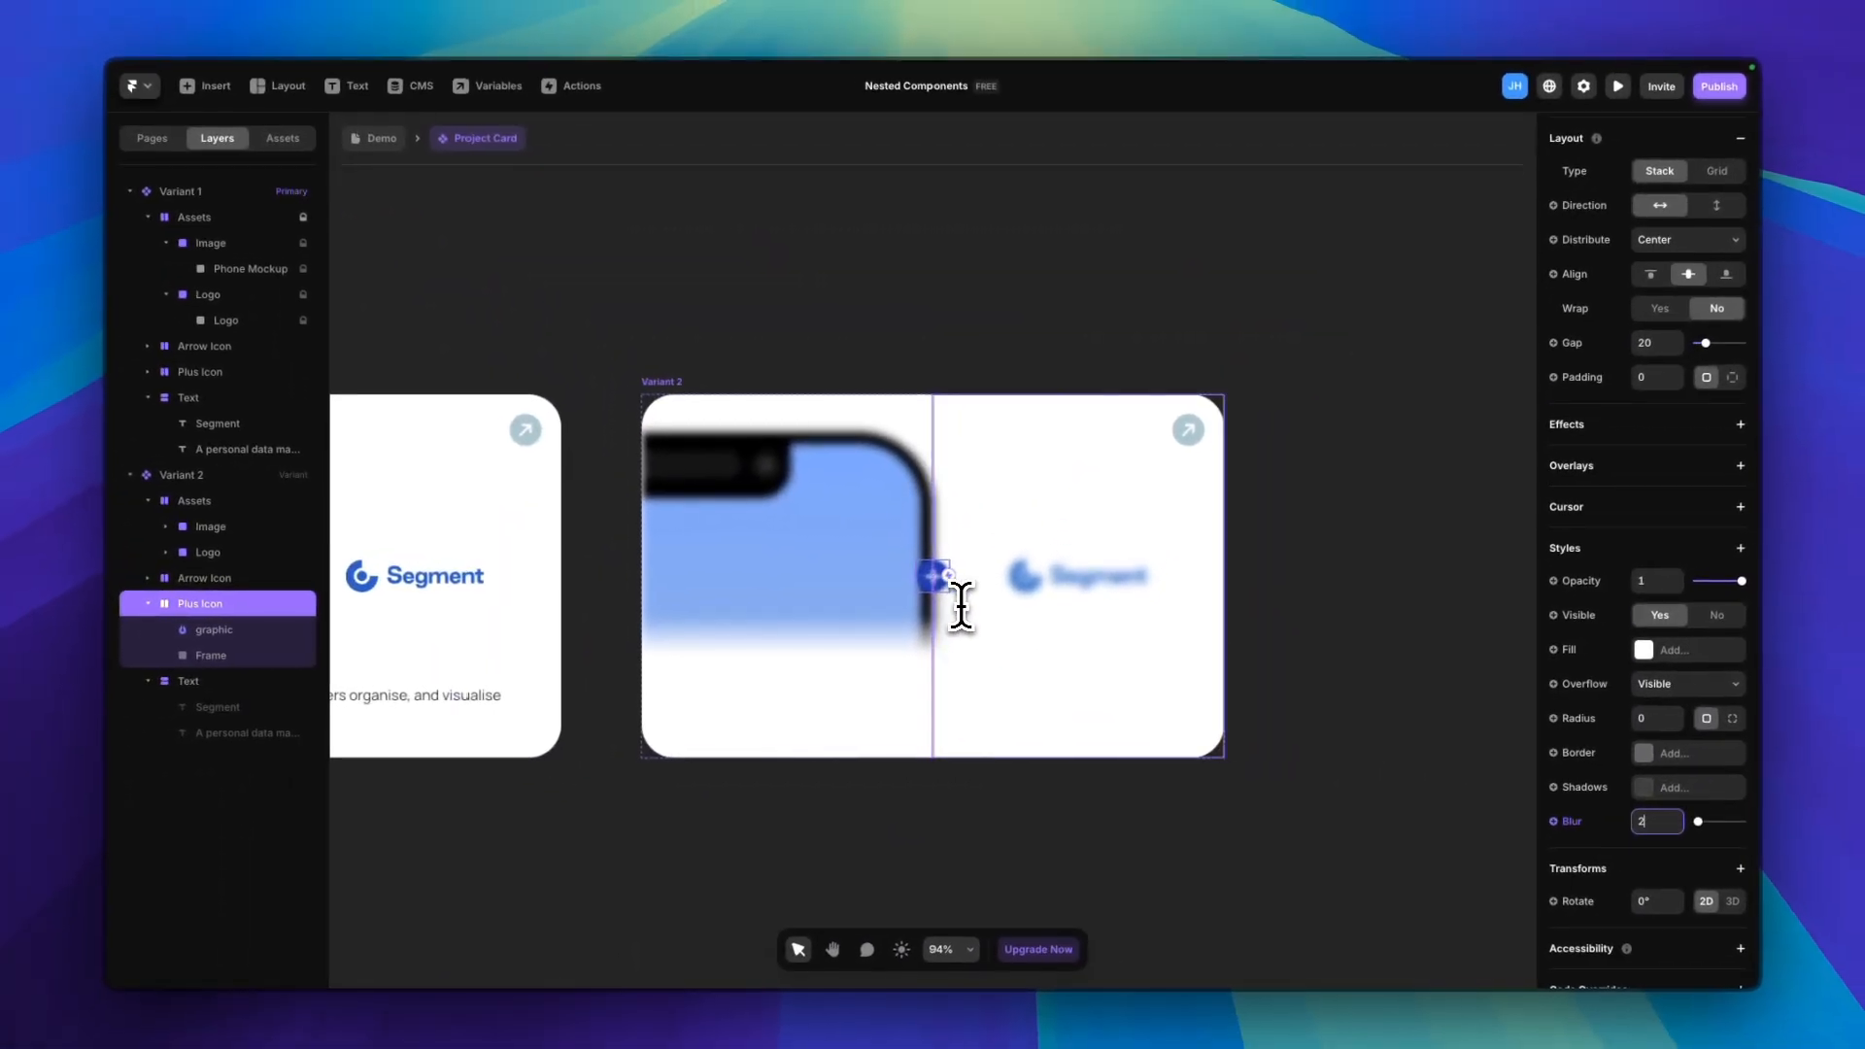
Remove the Arrow Icon from Variant 2
click(200, 604)
key(BackSpace)
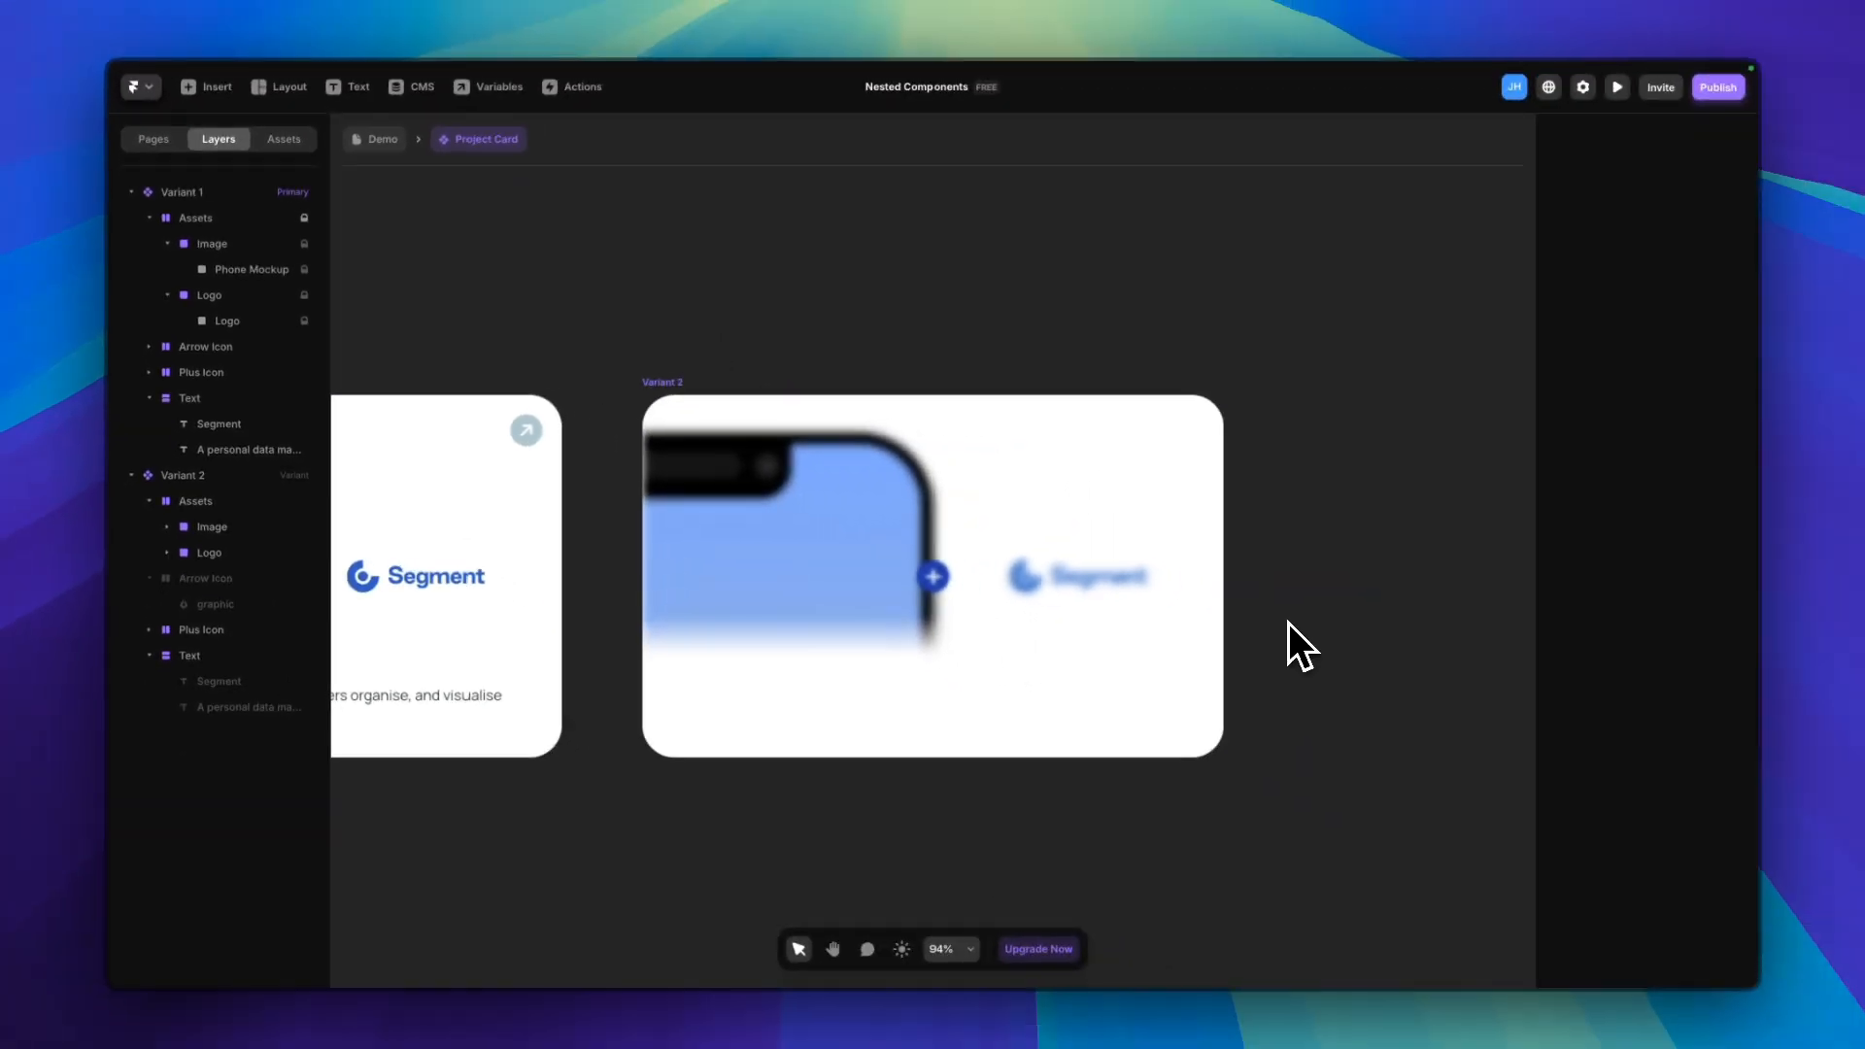
Rename Variant 1 as Normal and Variant 2 as Blurry
click(229, 194)
double_click(230, 194)
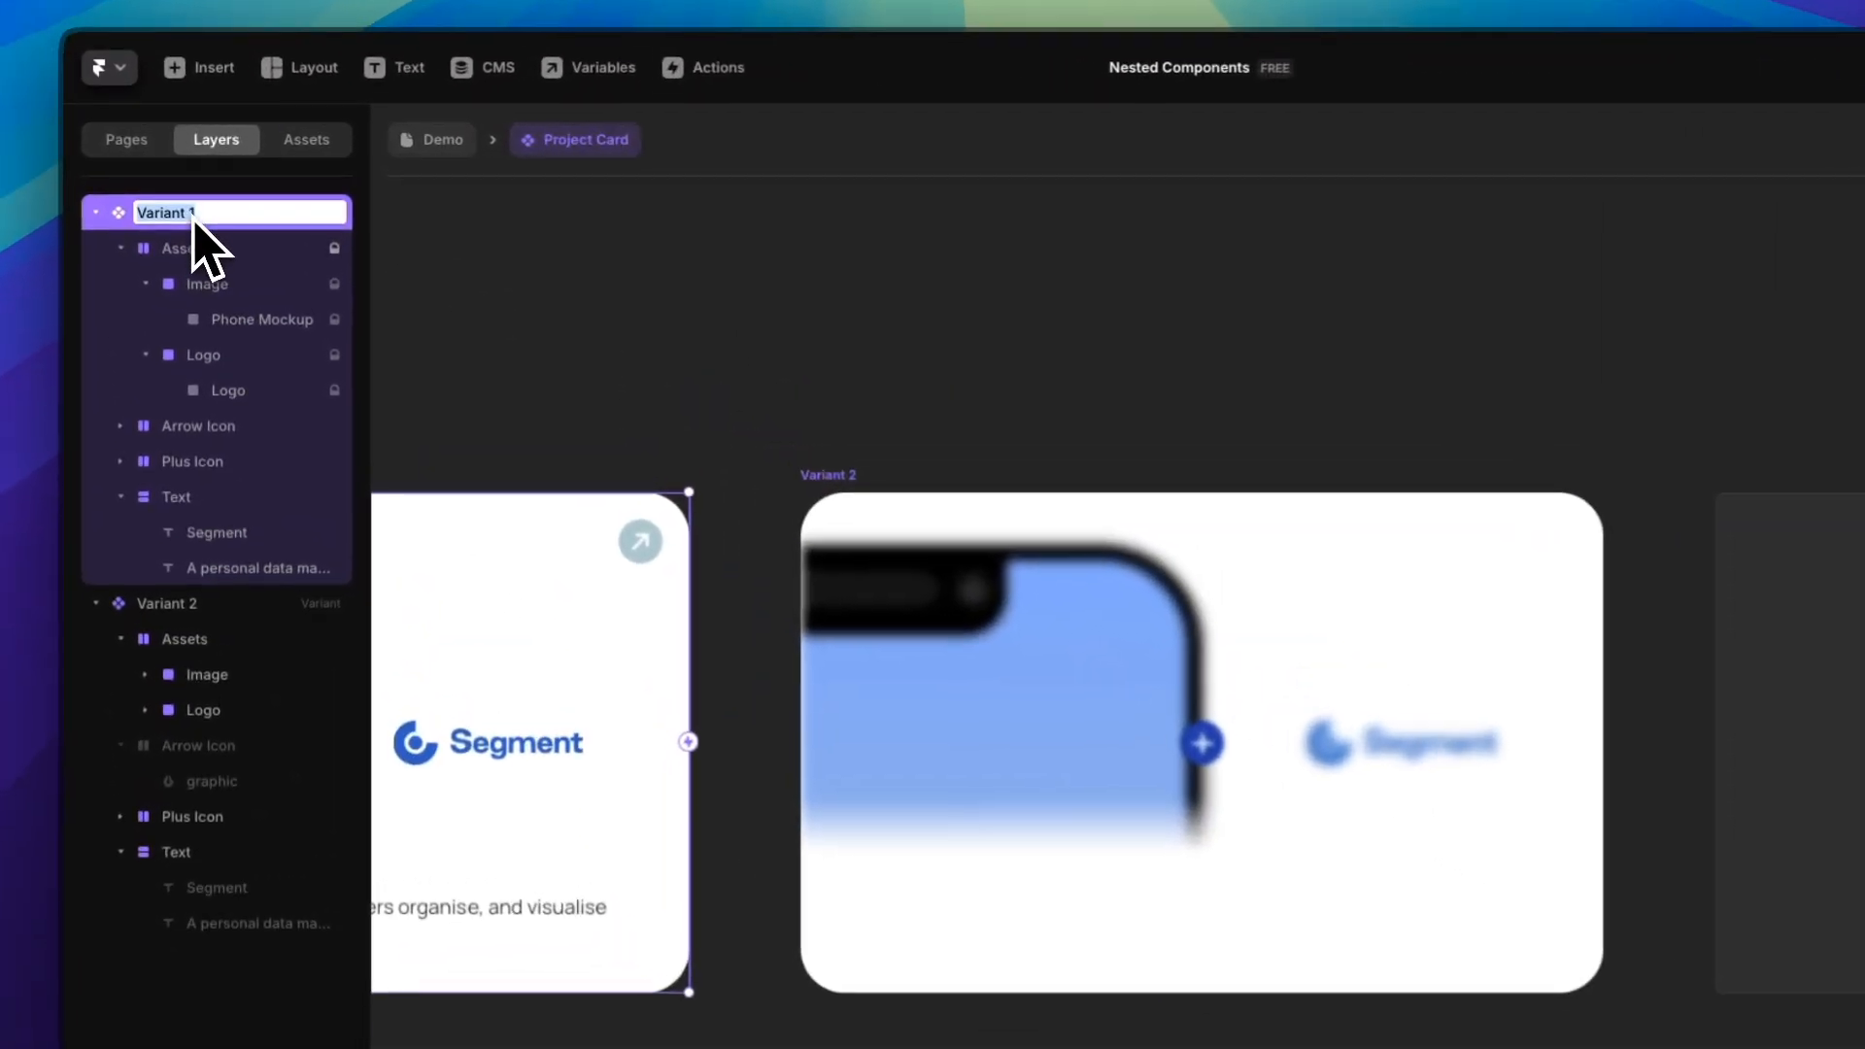
text(Normal)
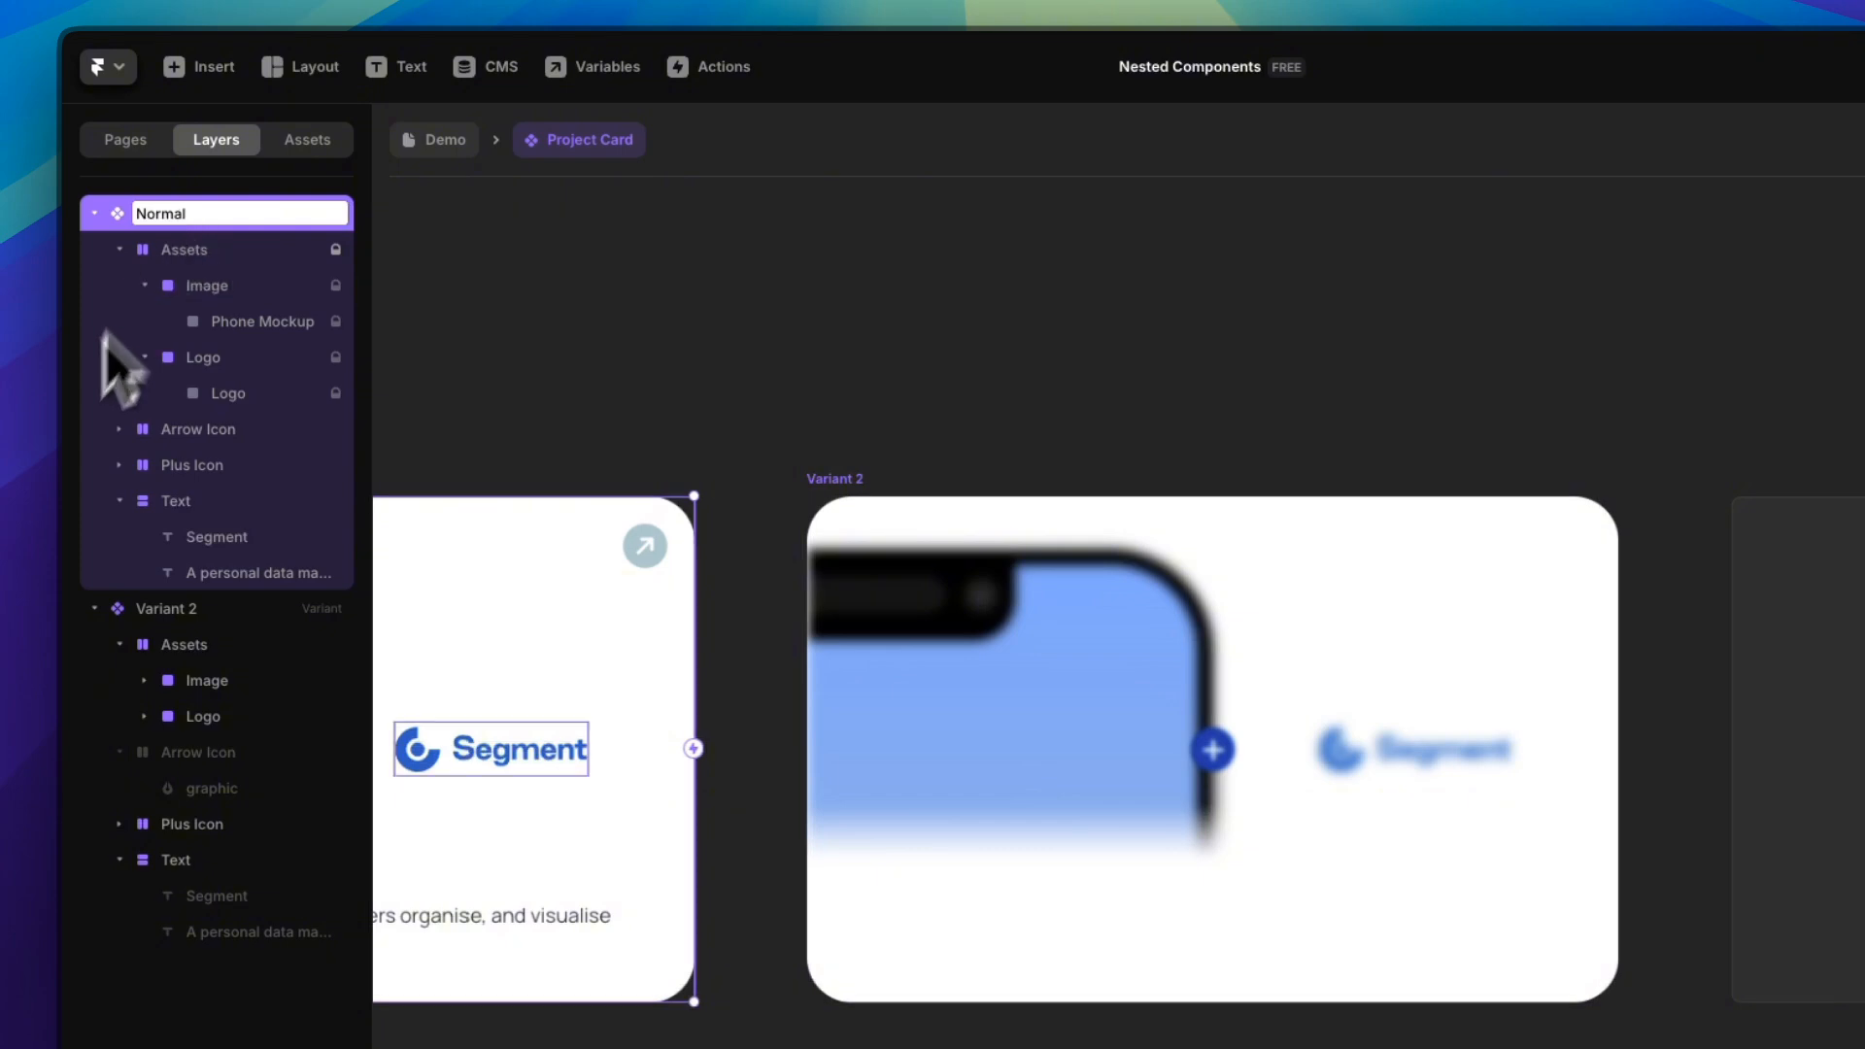
click(167, 615)
double_click(167, 615)
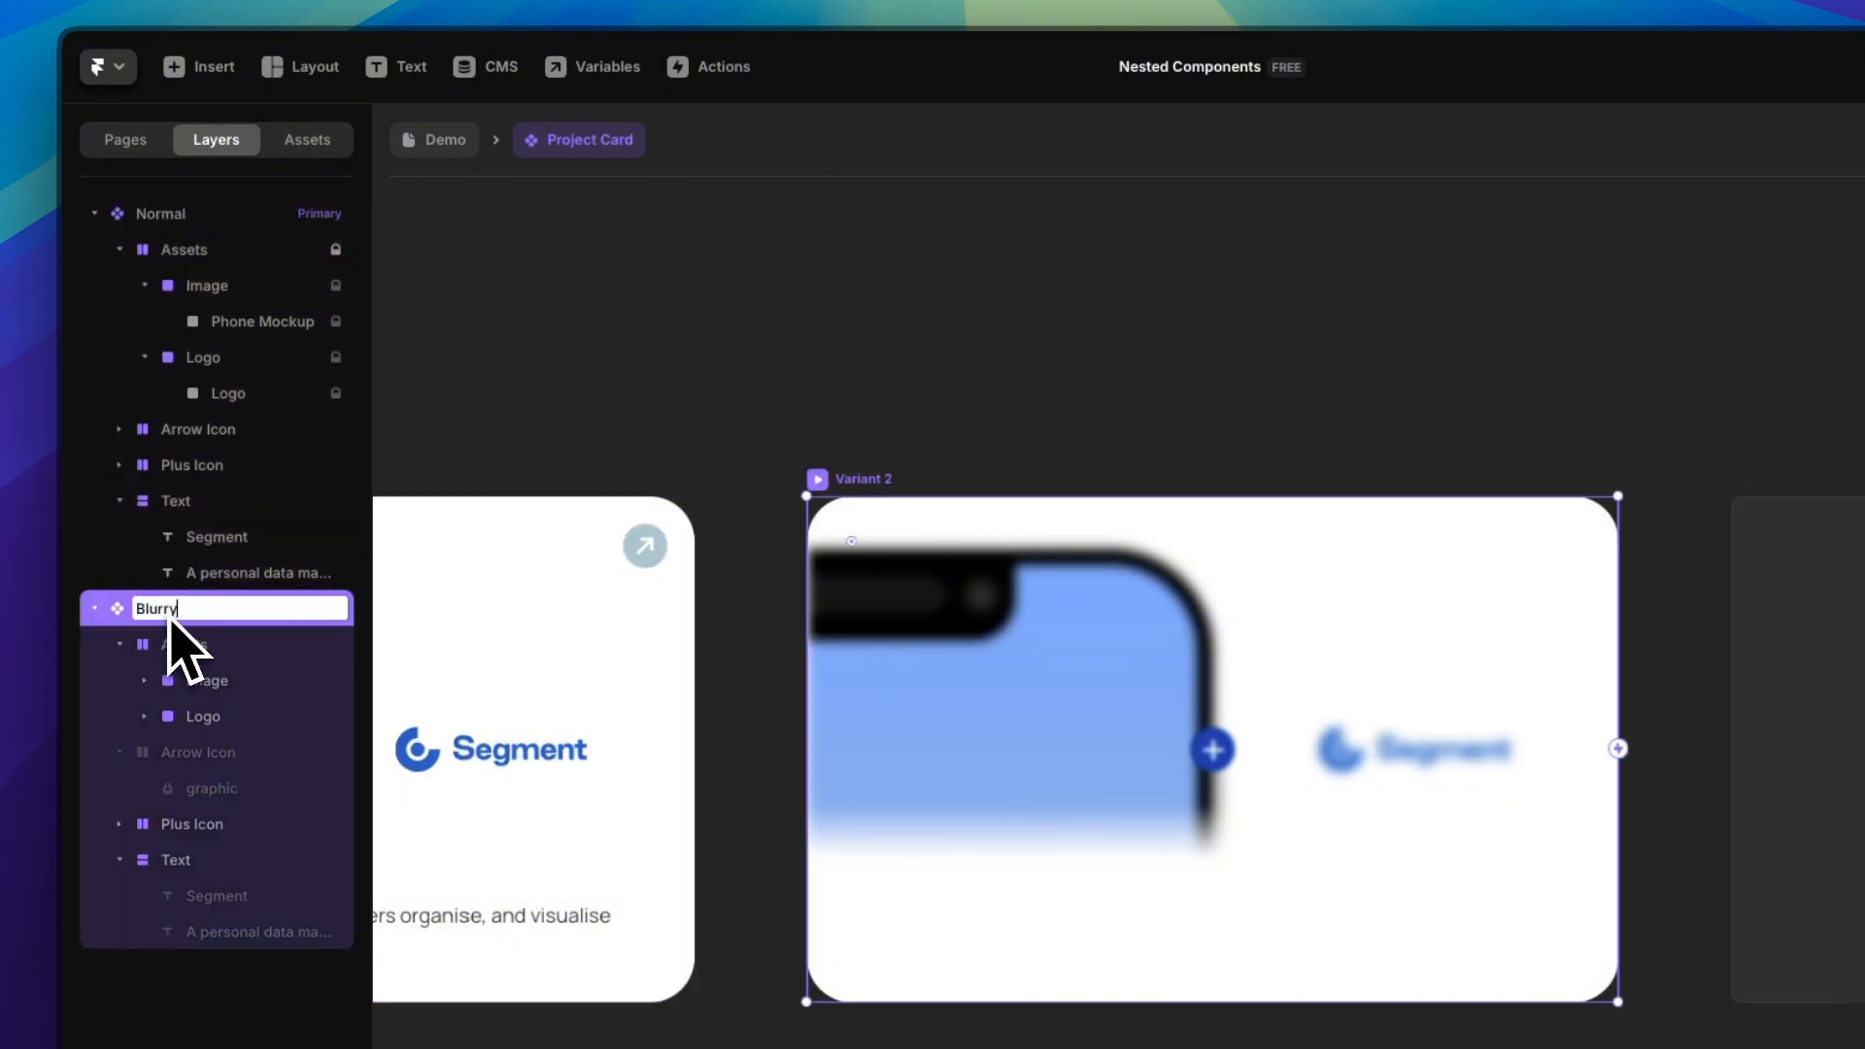
click(624, 381)
key(space)
drag(641, 407, 1354, 358)
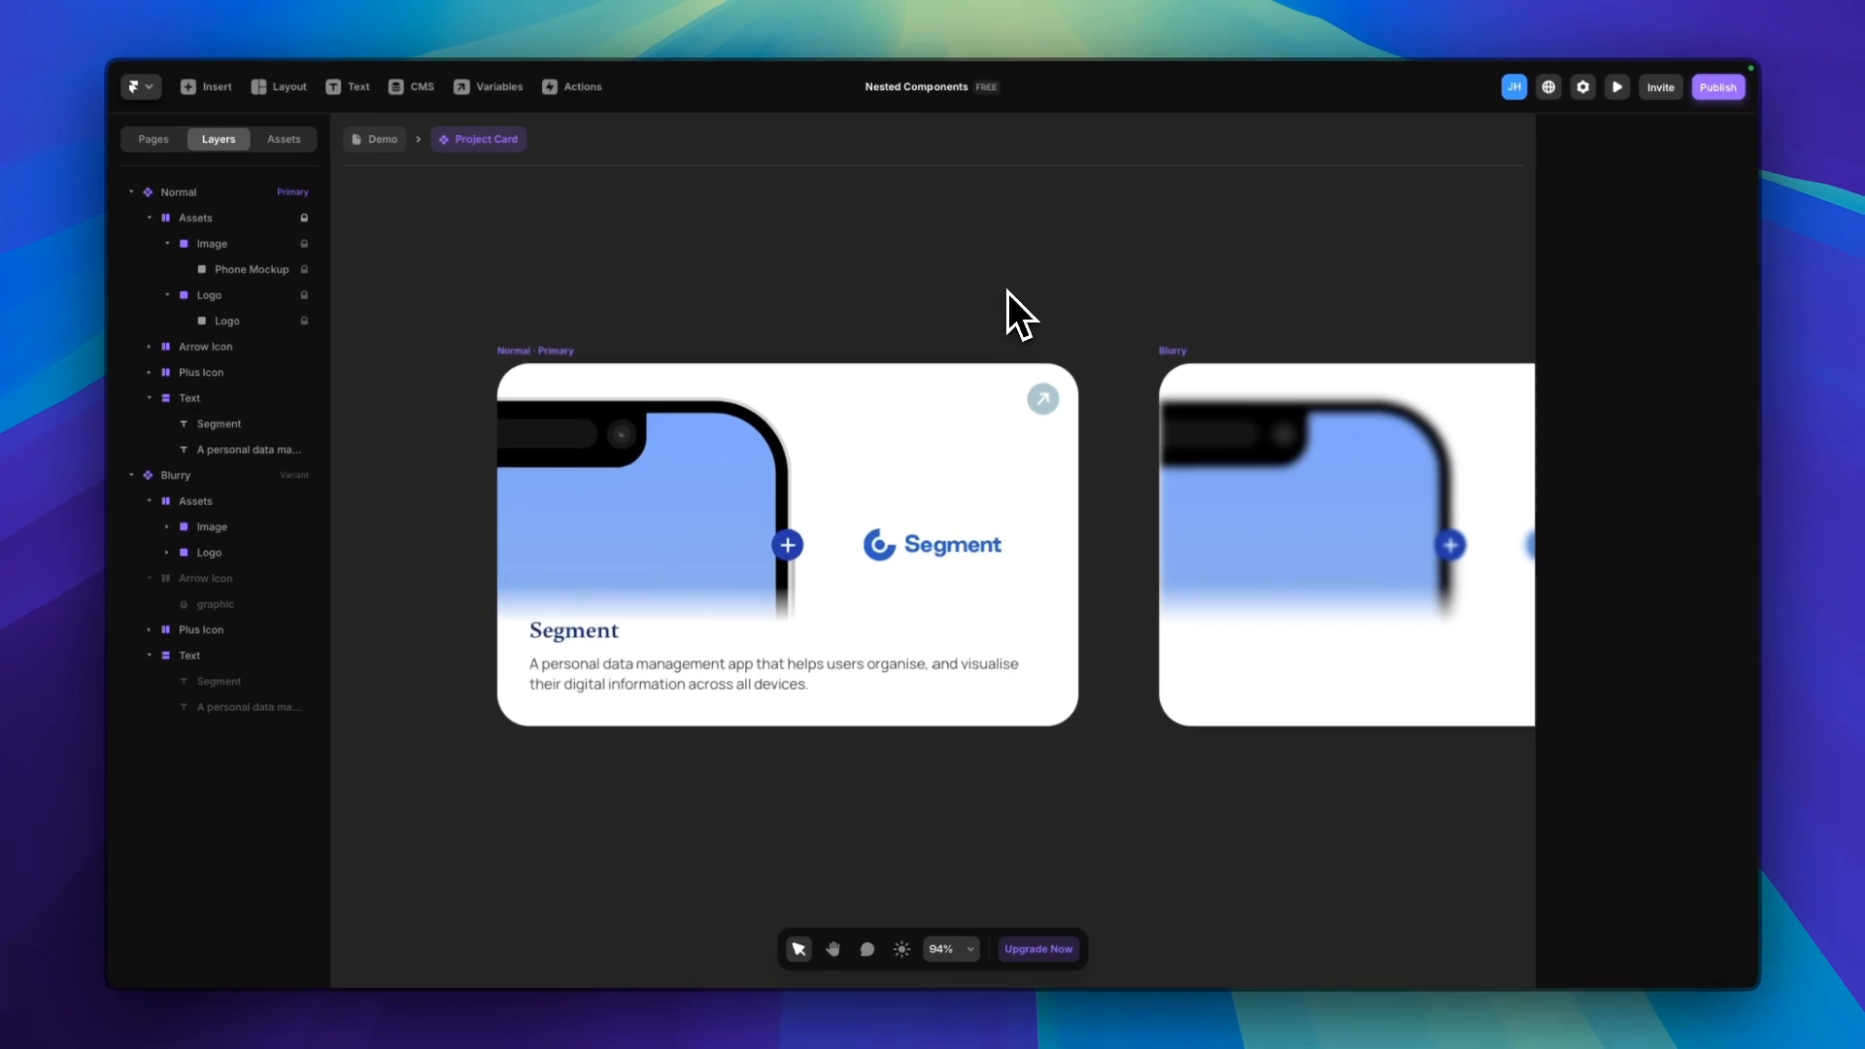
key(space)
drag(926, 274, 924, 300)
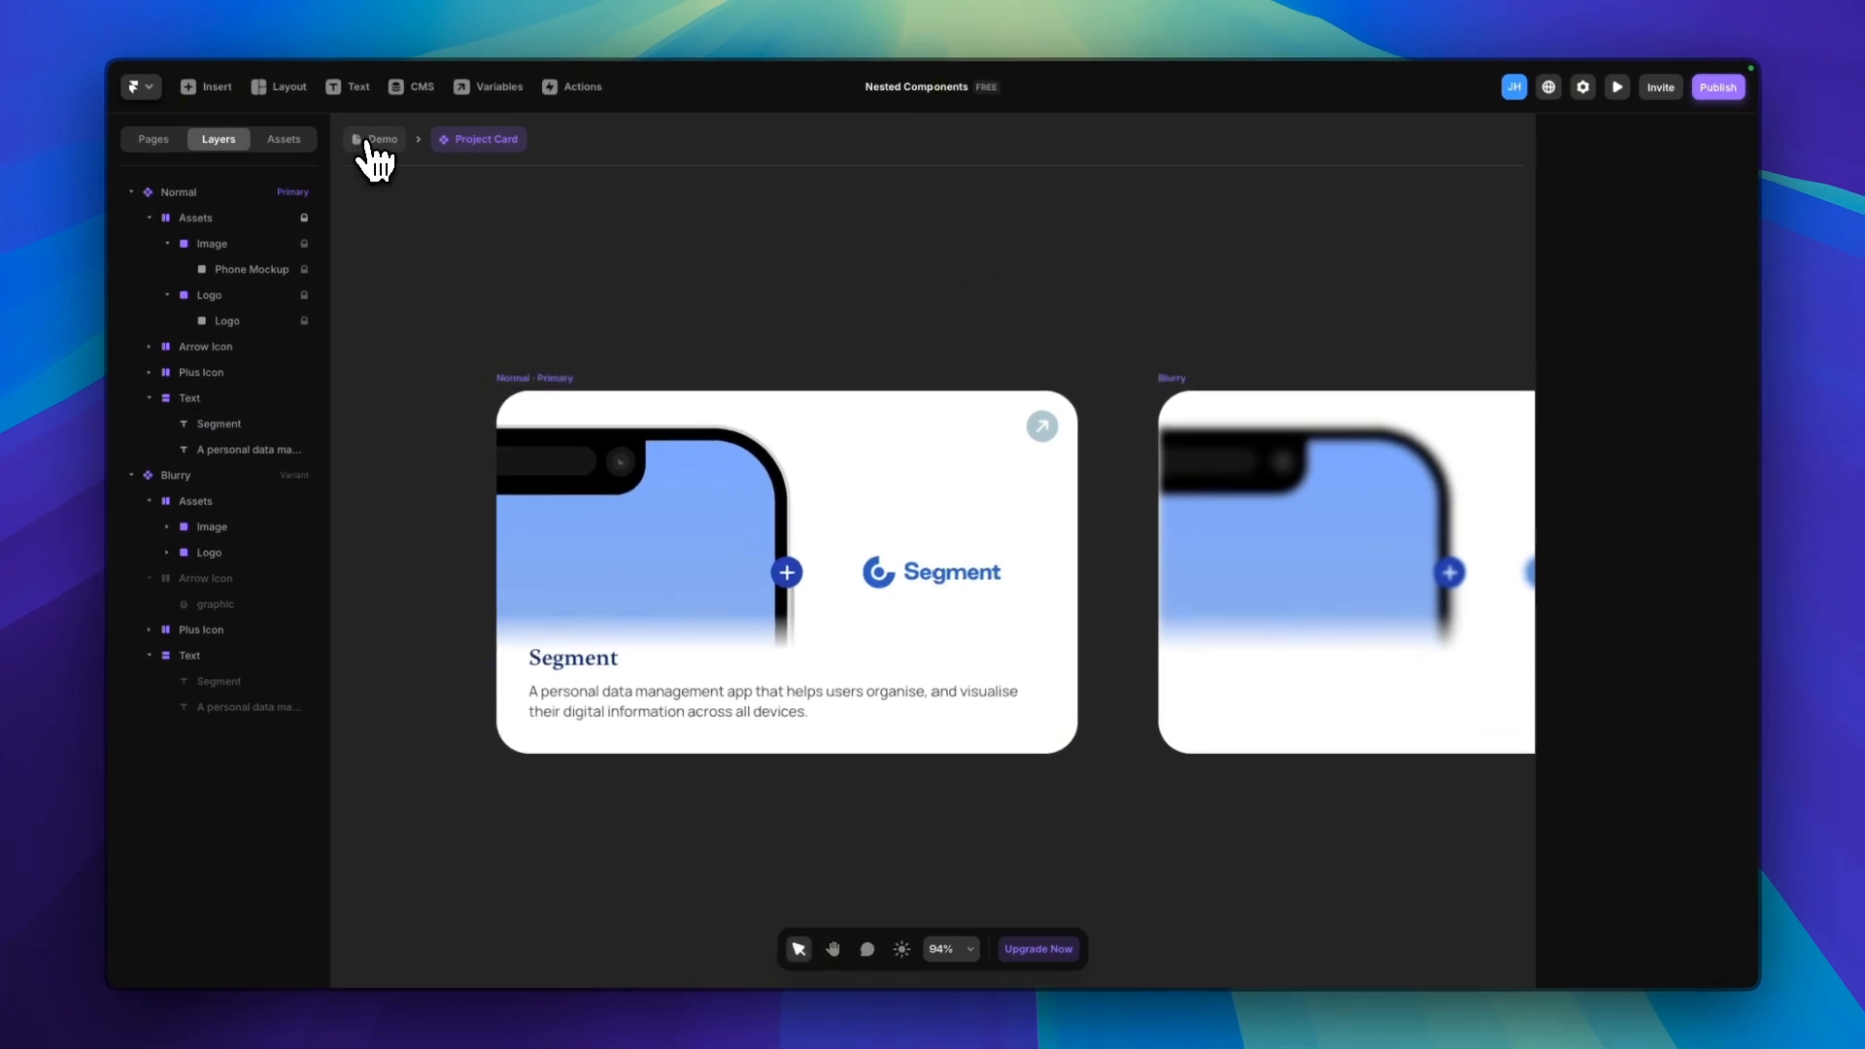
Return to the Demo page and duplicate the Project Card twice within the section
click(372, 139)
click(551, 490)
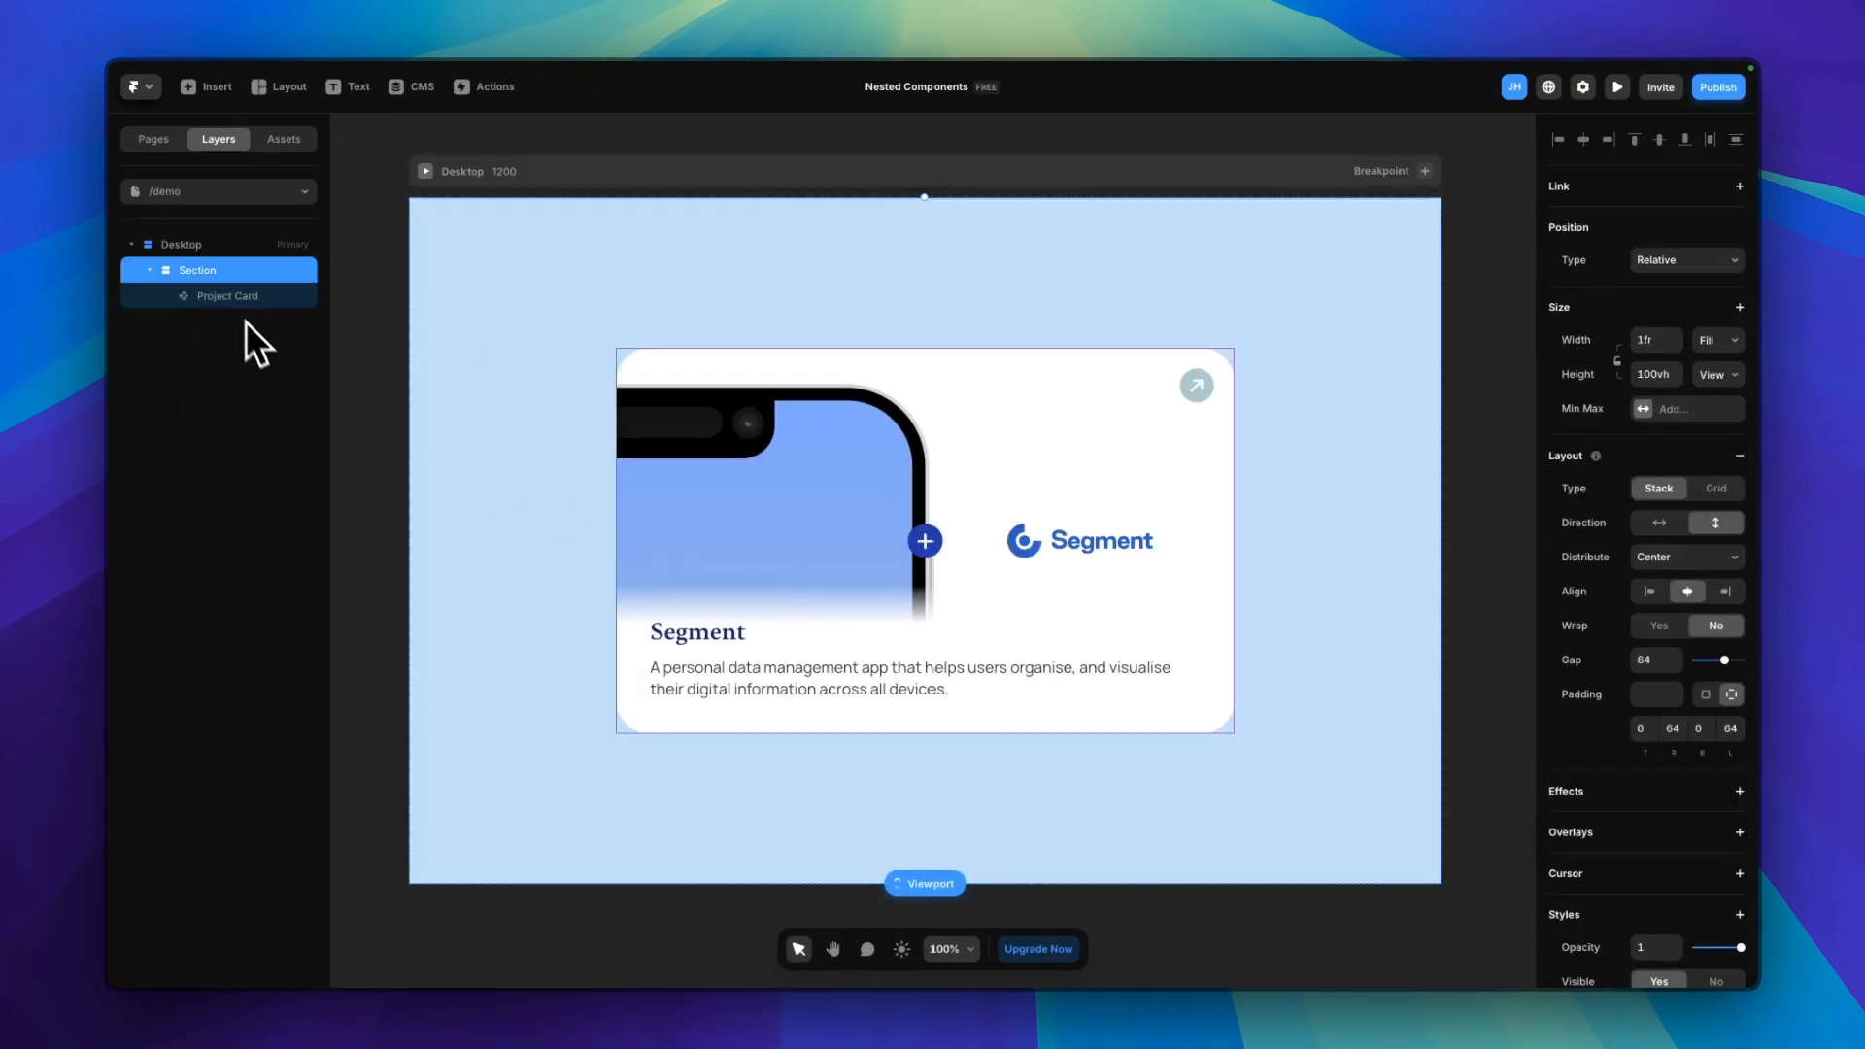
click(251, 296)
key(super+d)
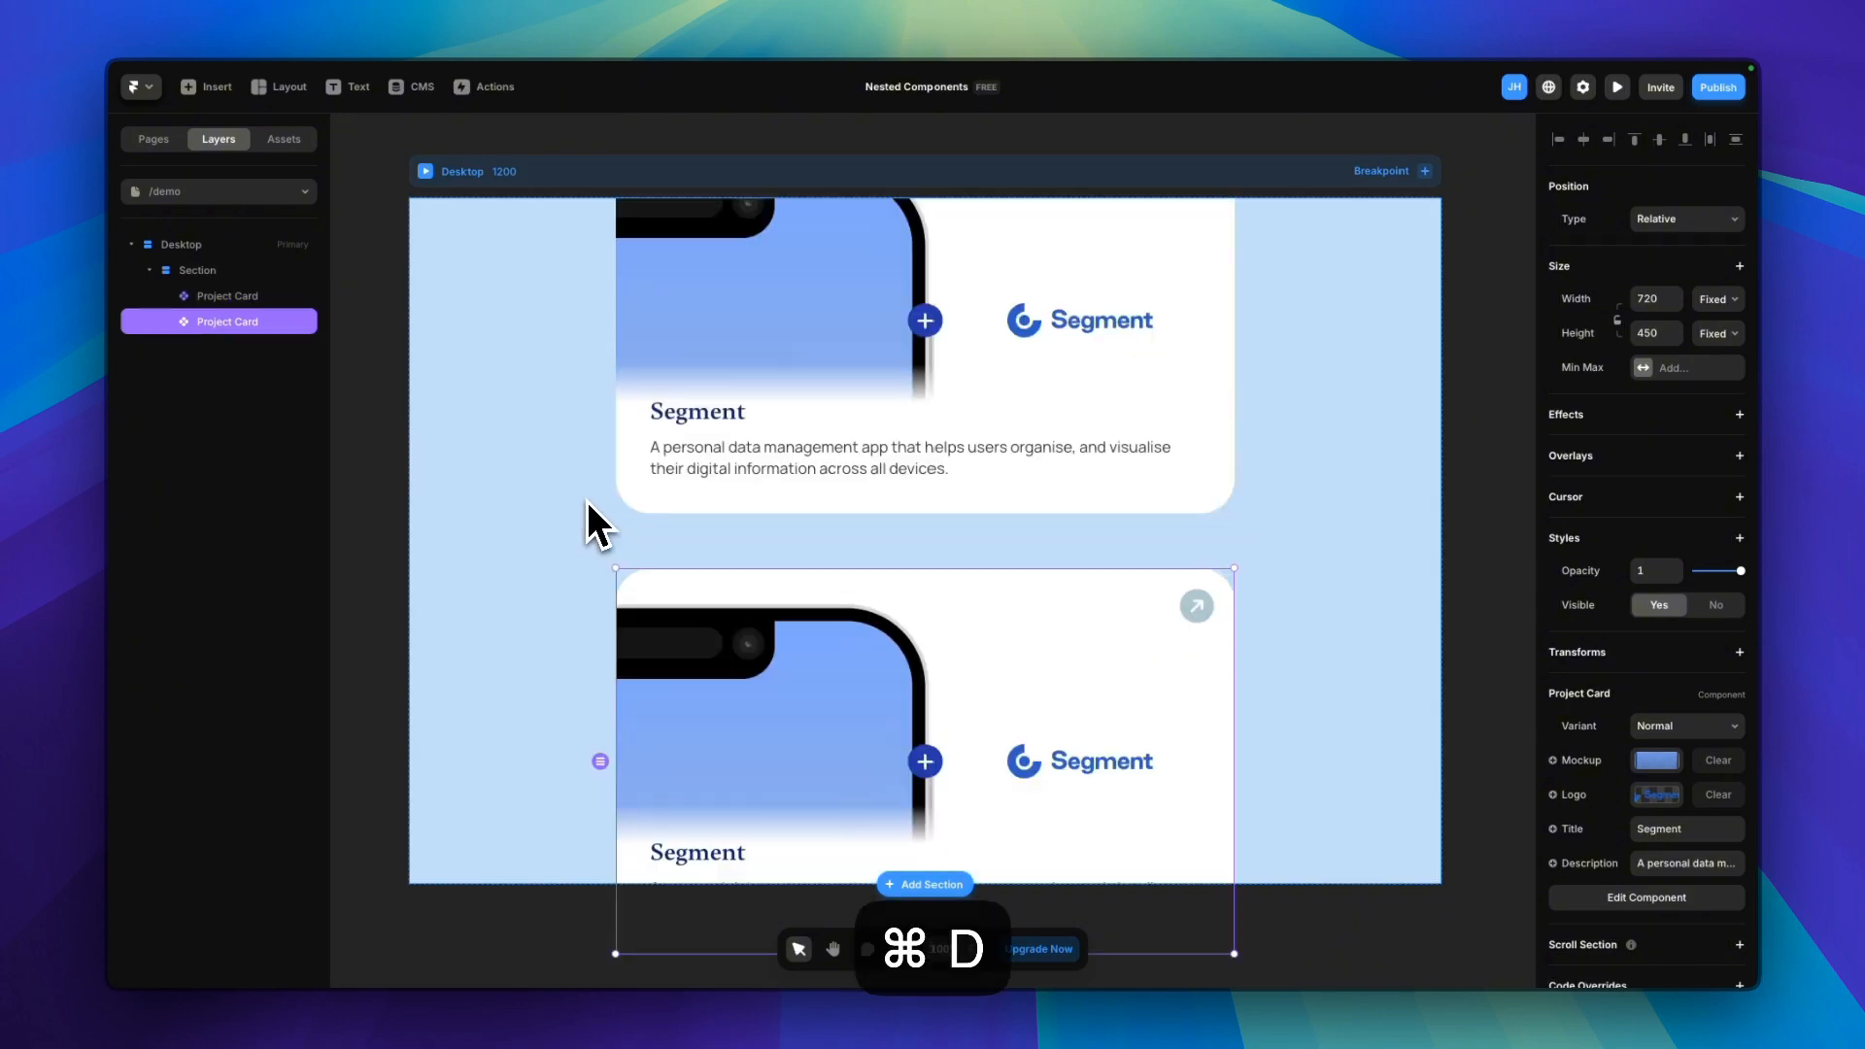
key(super+d)
Wrap the three Project Cards in a stack and set its direction to horizontal
click(233, 297)
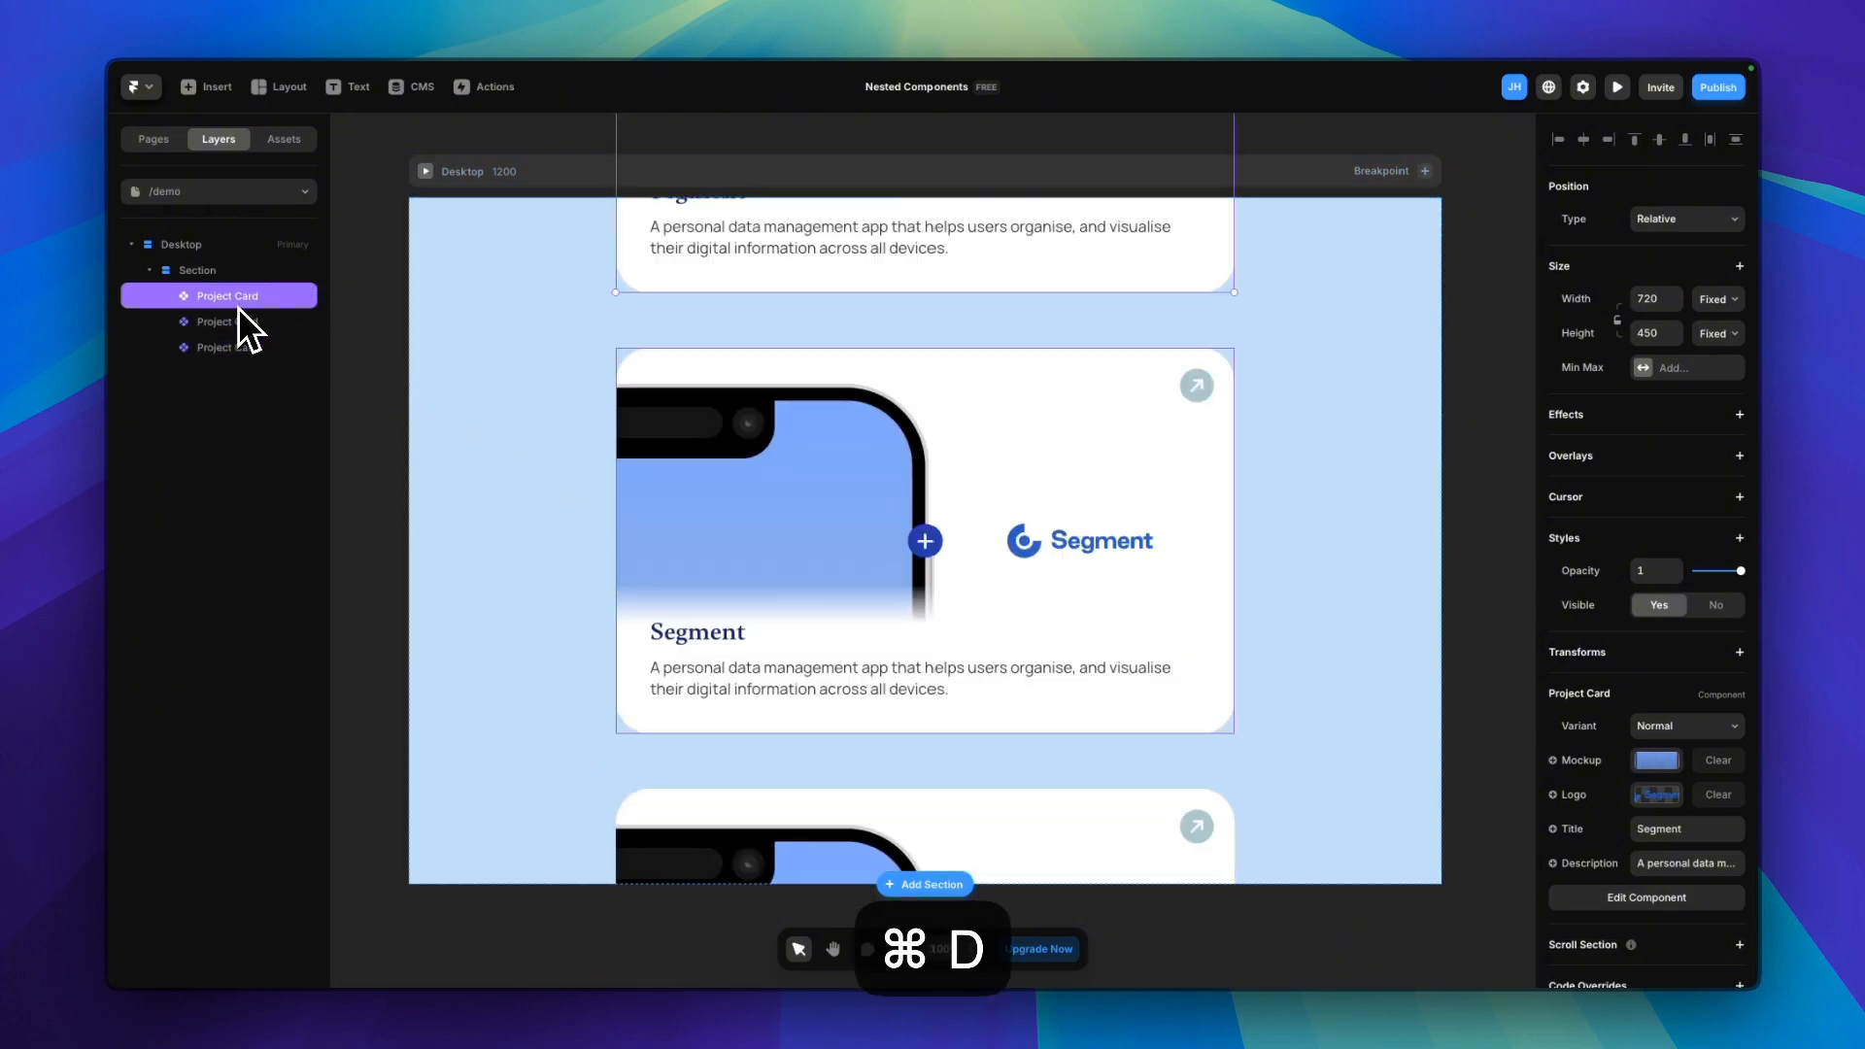
shift+click(234, 349)
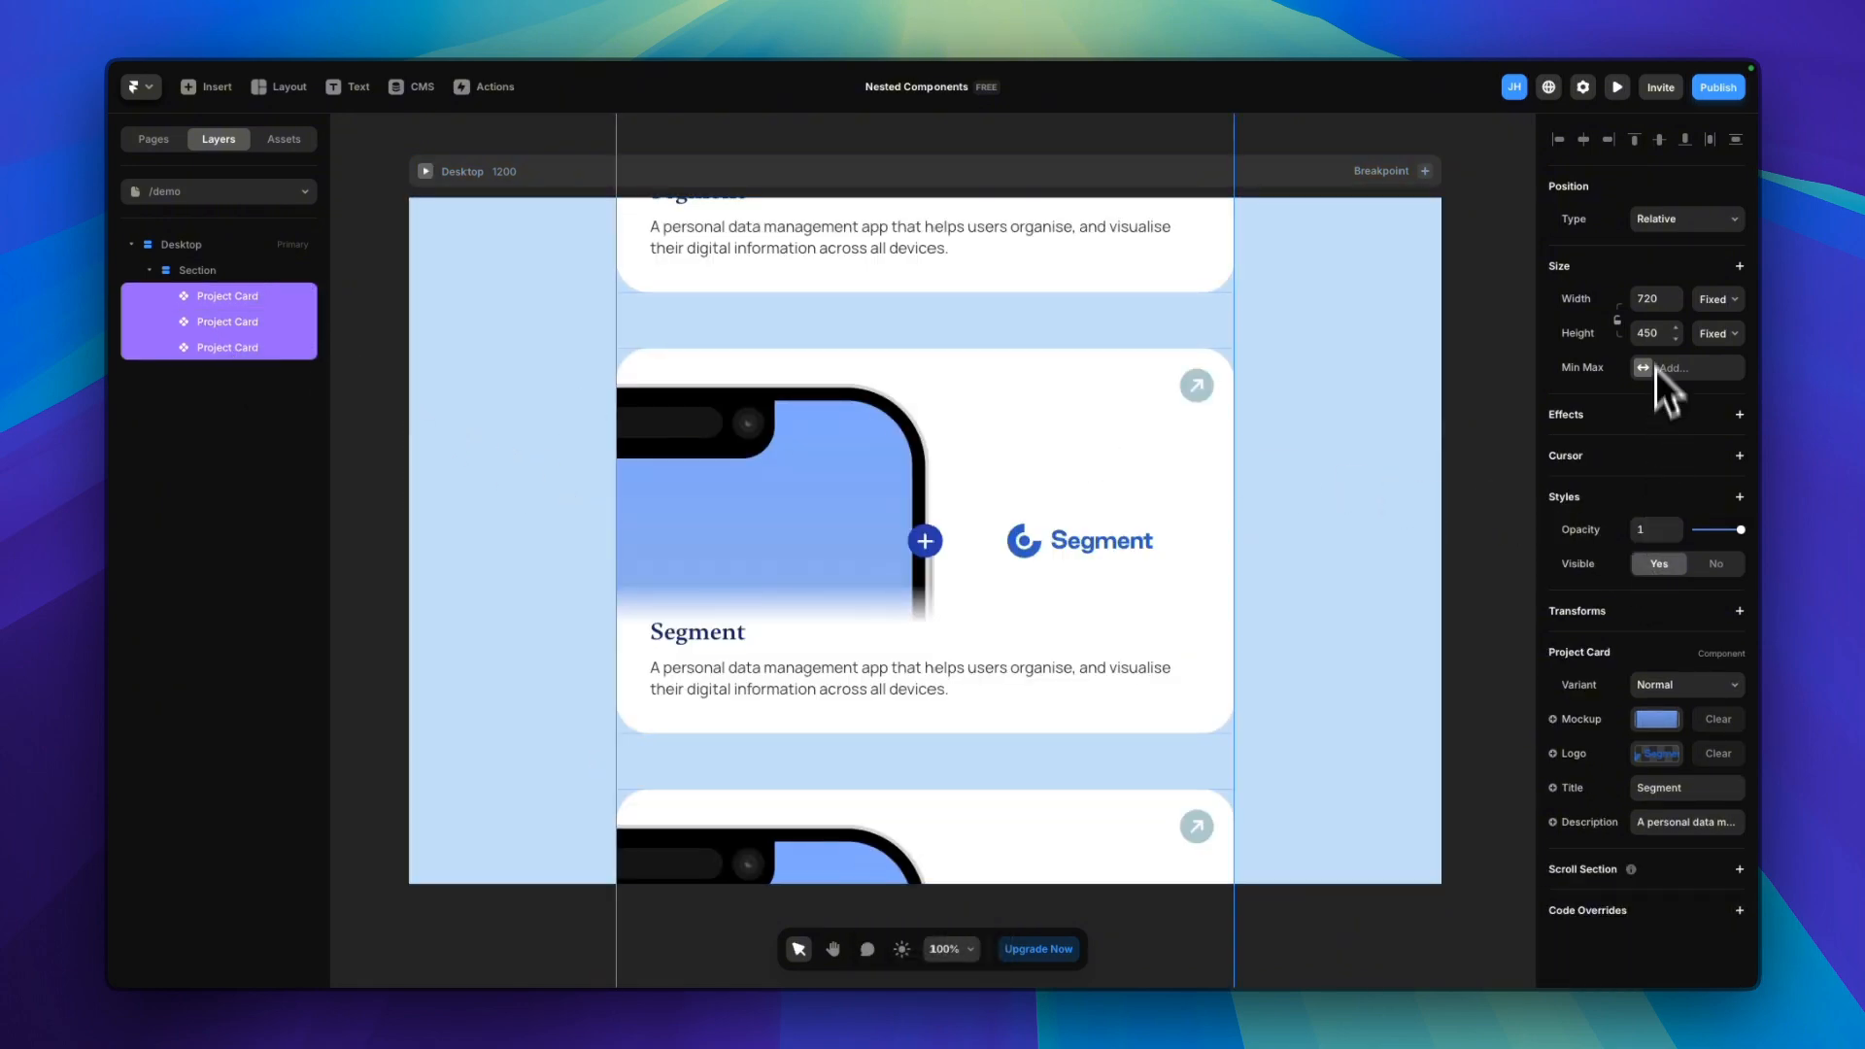
click(200, 272)
click(213, 297)
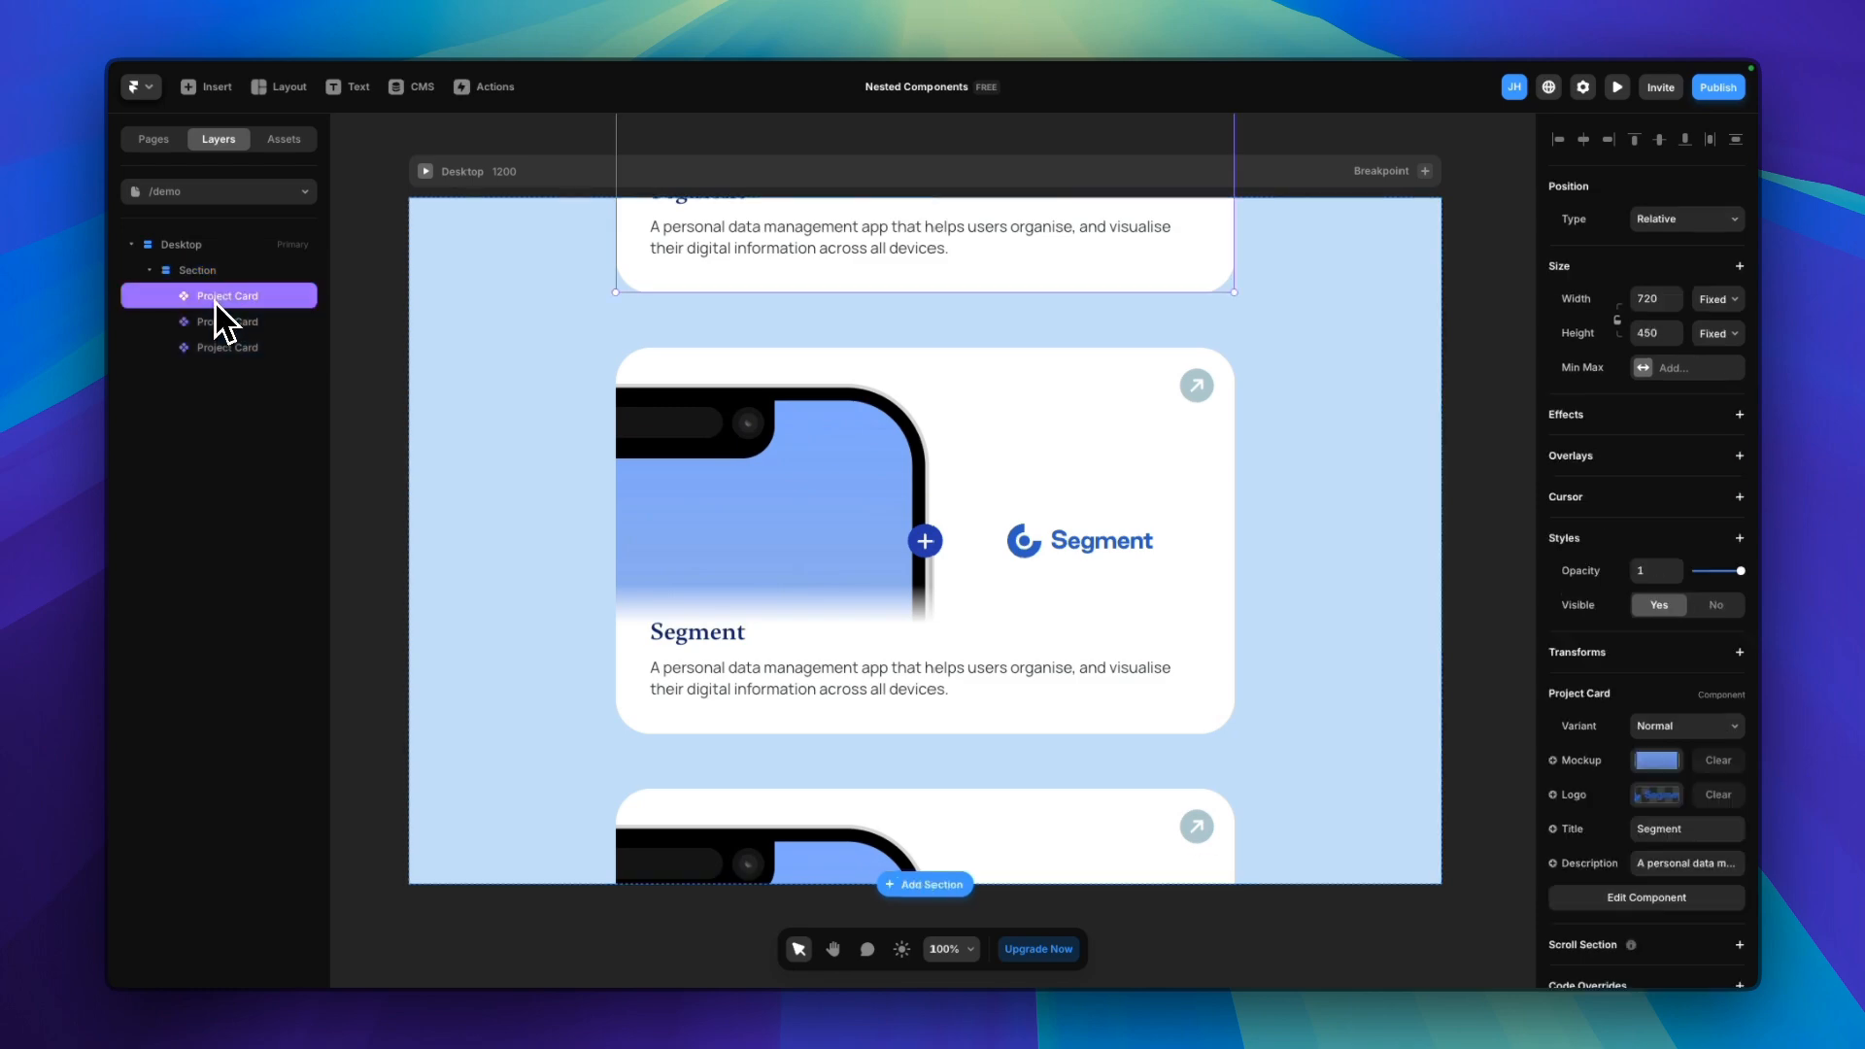
shift+click(223, 348)
key(super+alt+Return)
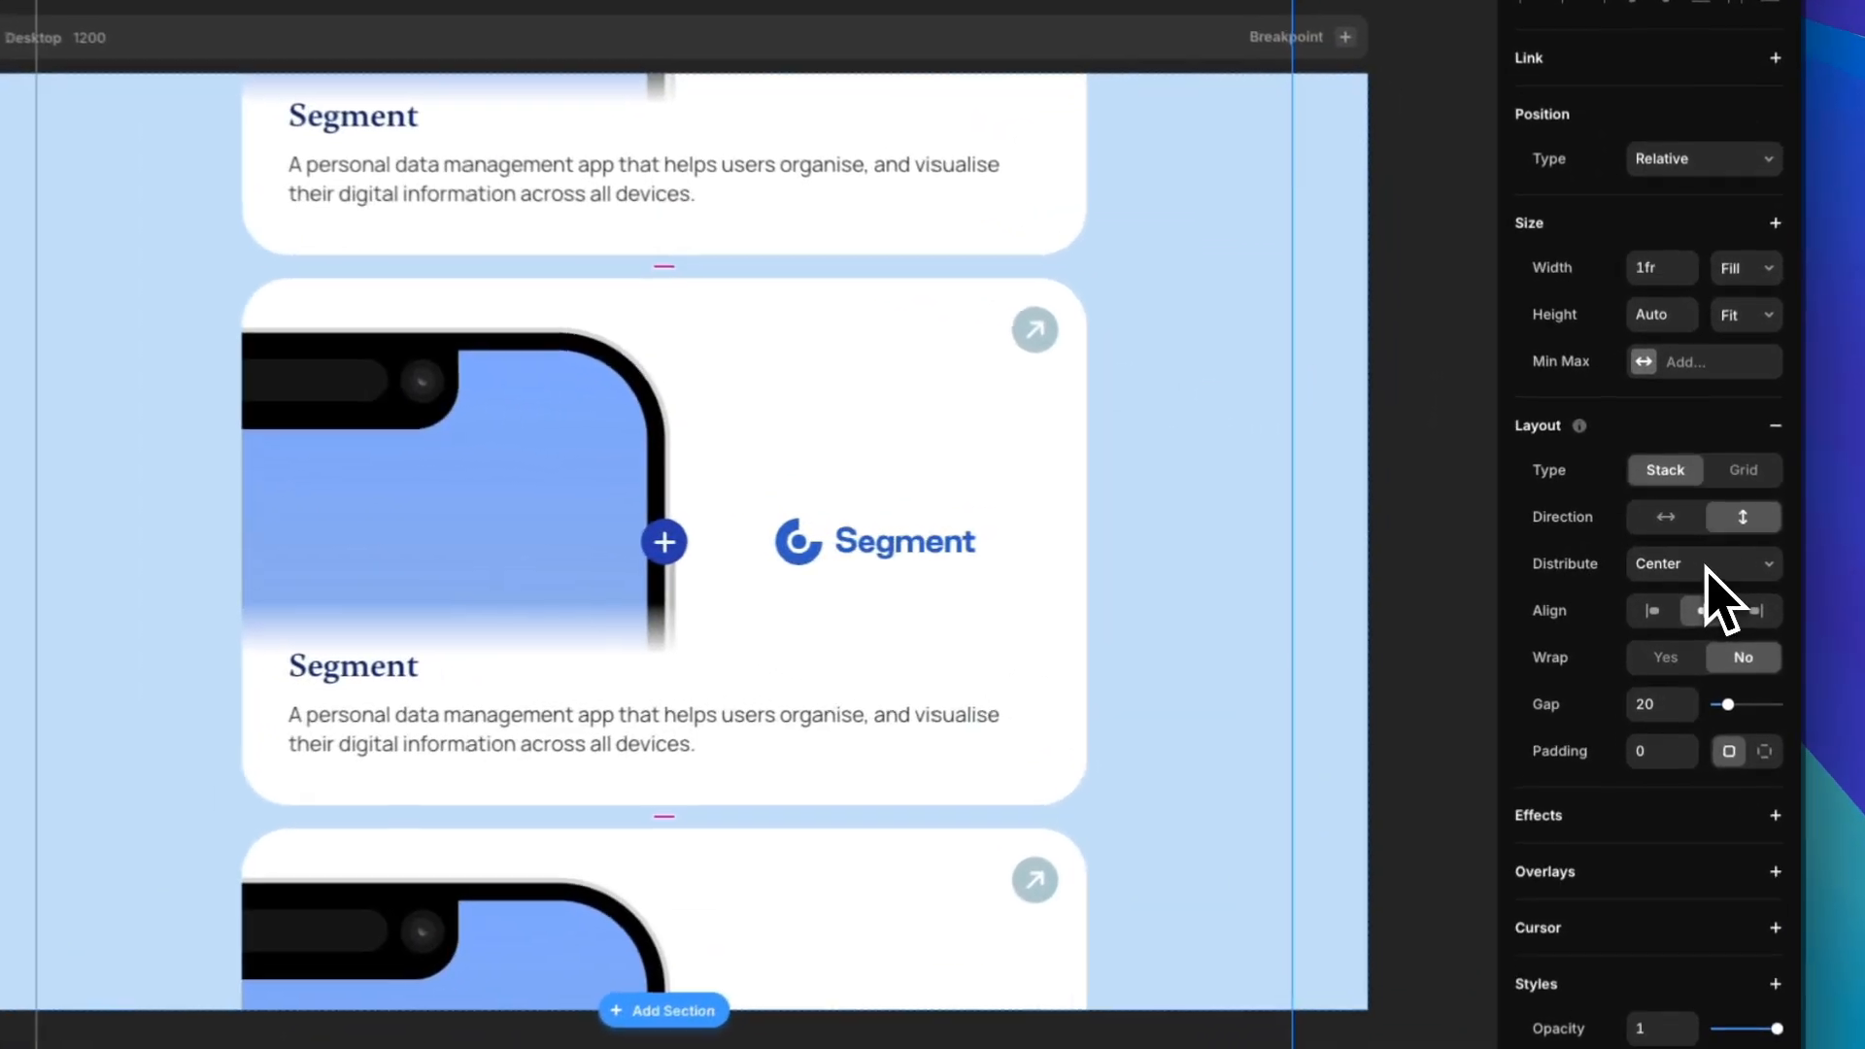
click(1666, 516)
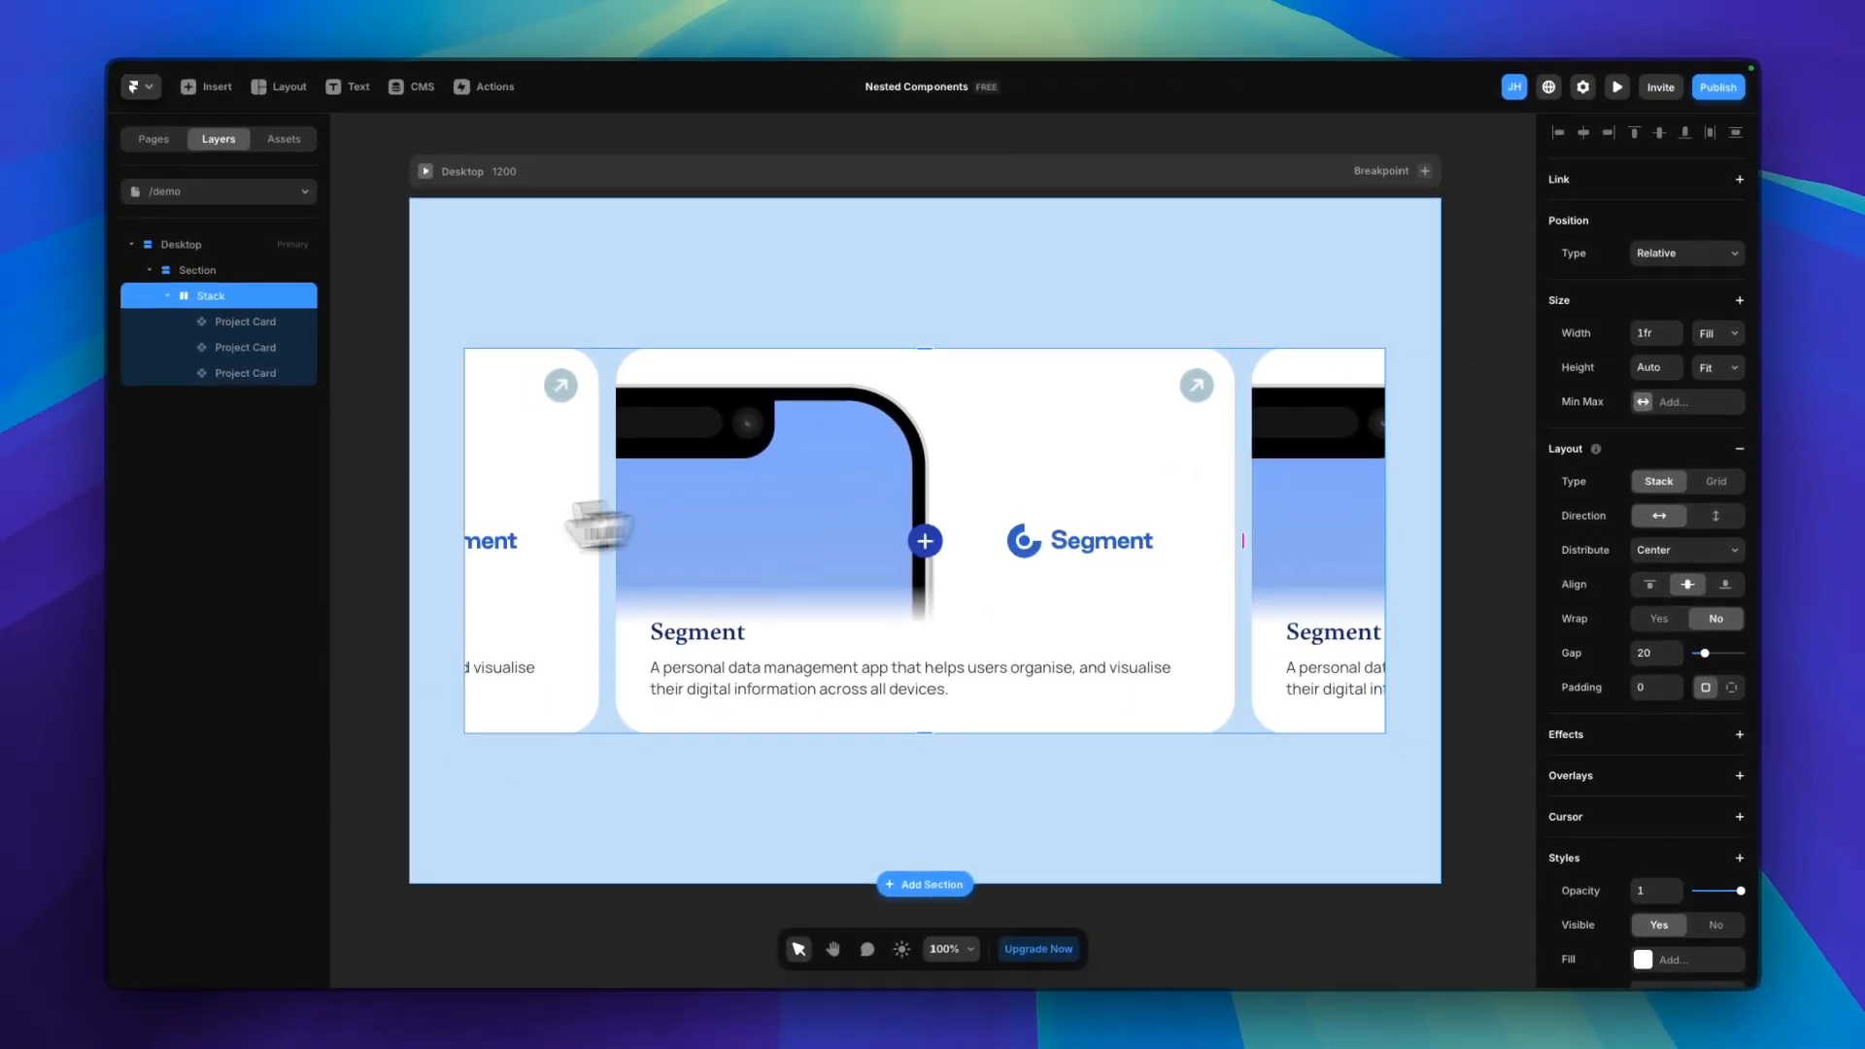
Set the width of all three Project Cards in the stack to Fill
click(252, 326)
shift+click(243, 374)
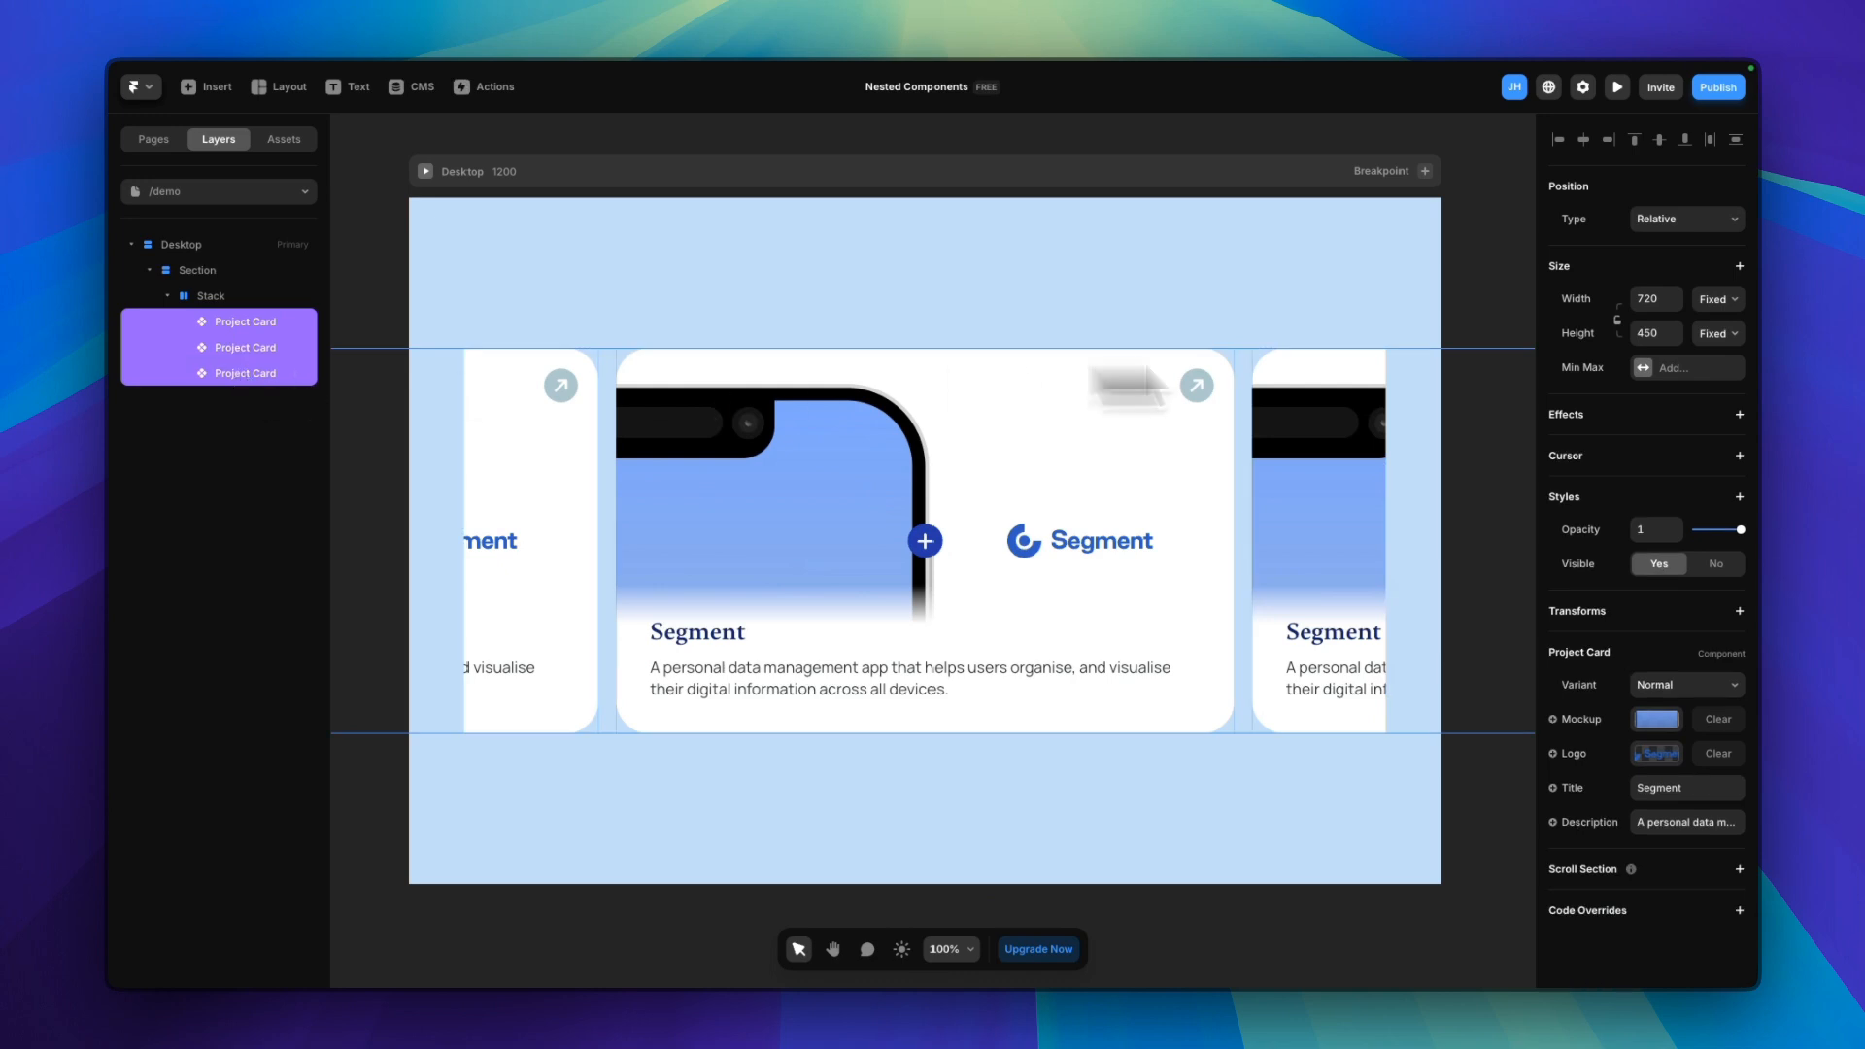
click(1717, 303)
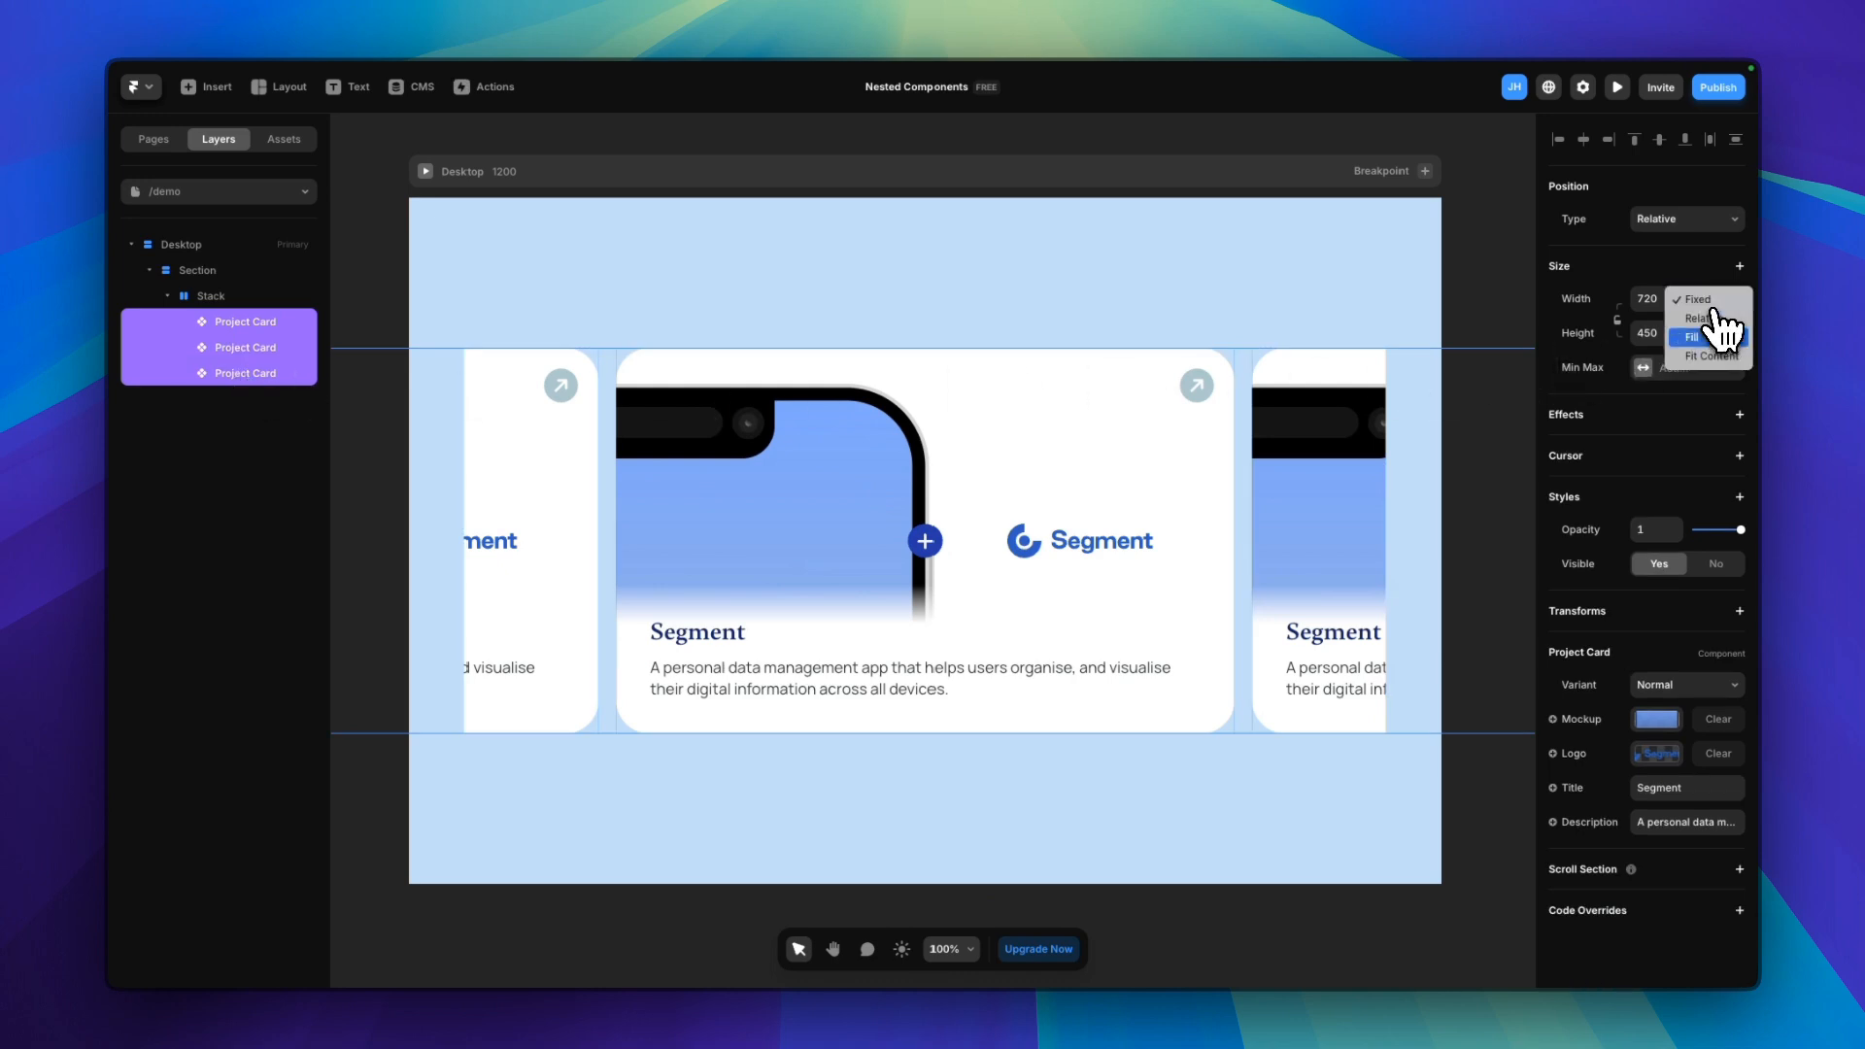
click(1710, 337)
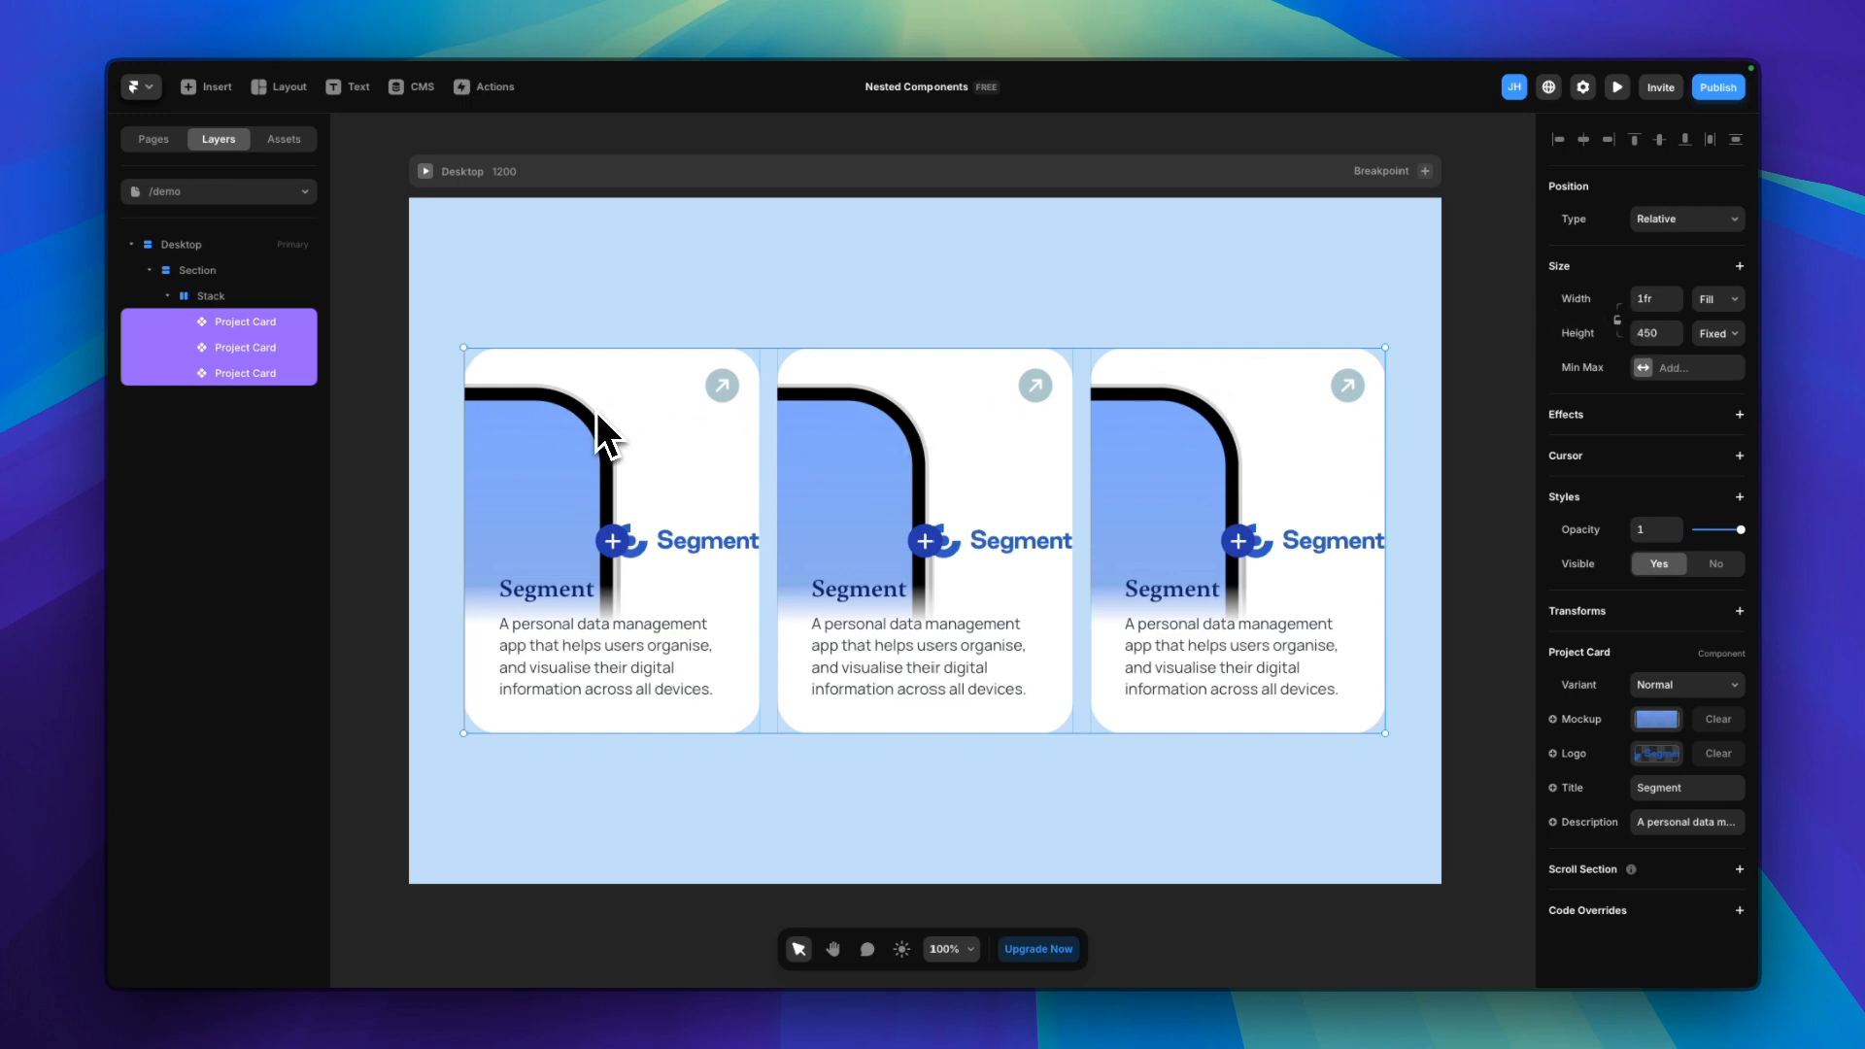
Set the width of the second and third Project Cards to 0.3fr each
click(233, 351)
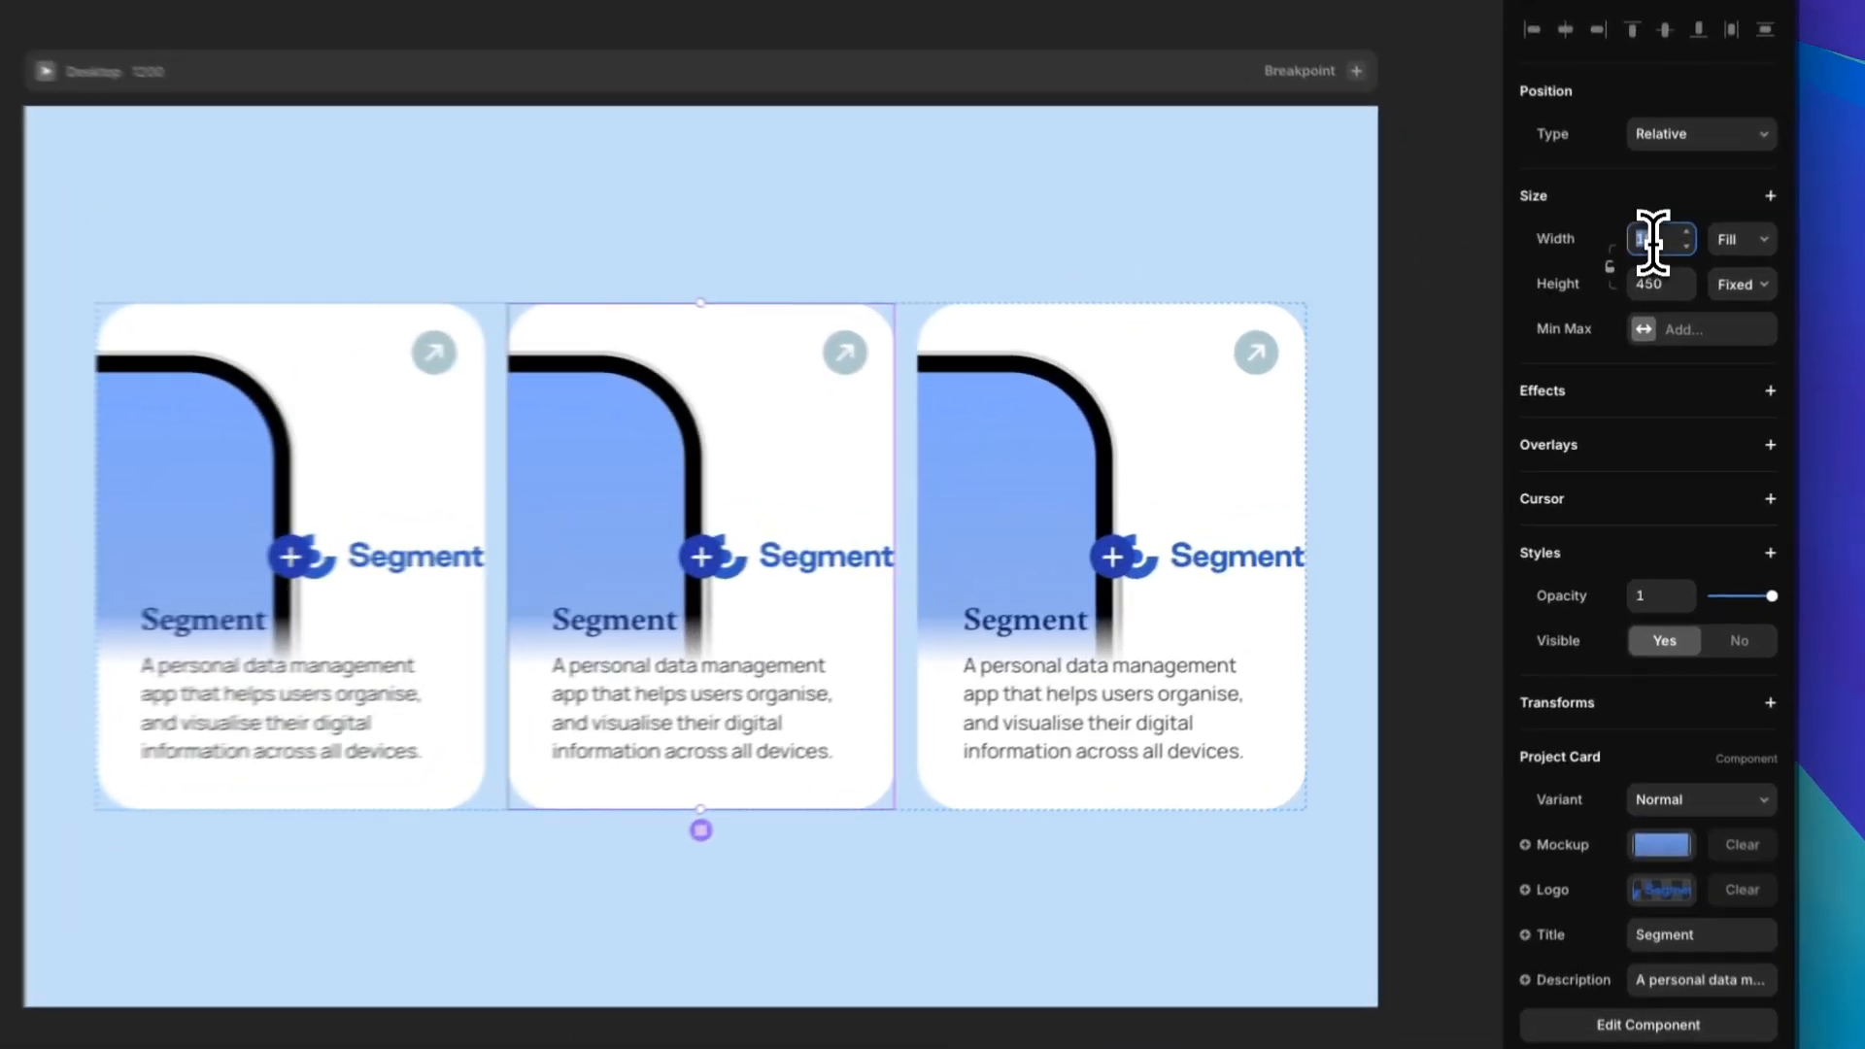
click(1653, 231)
text(0.3)
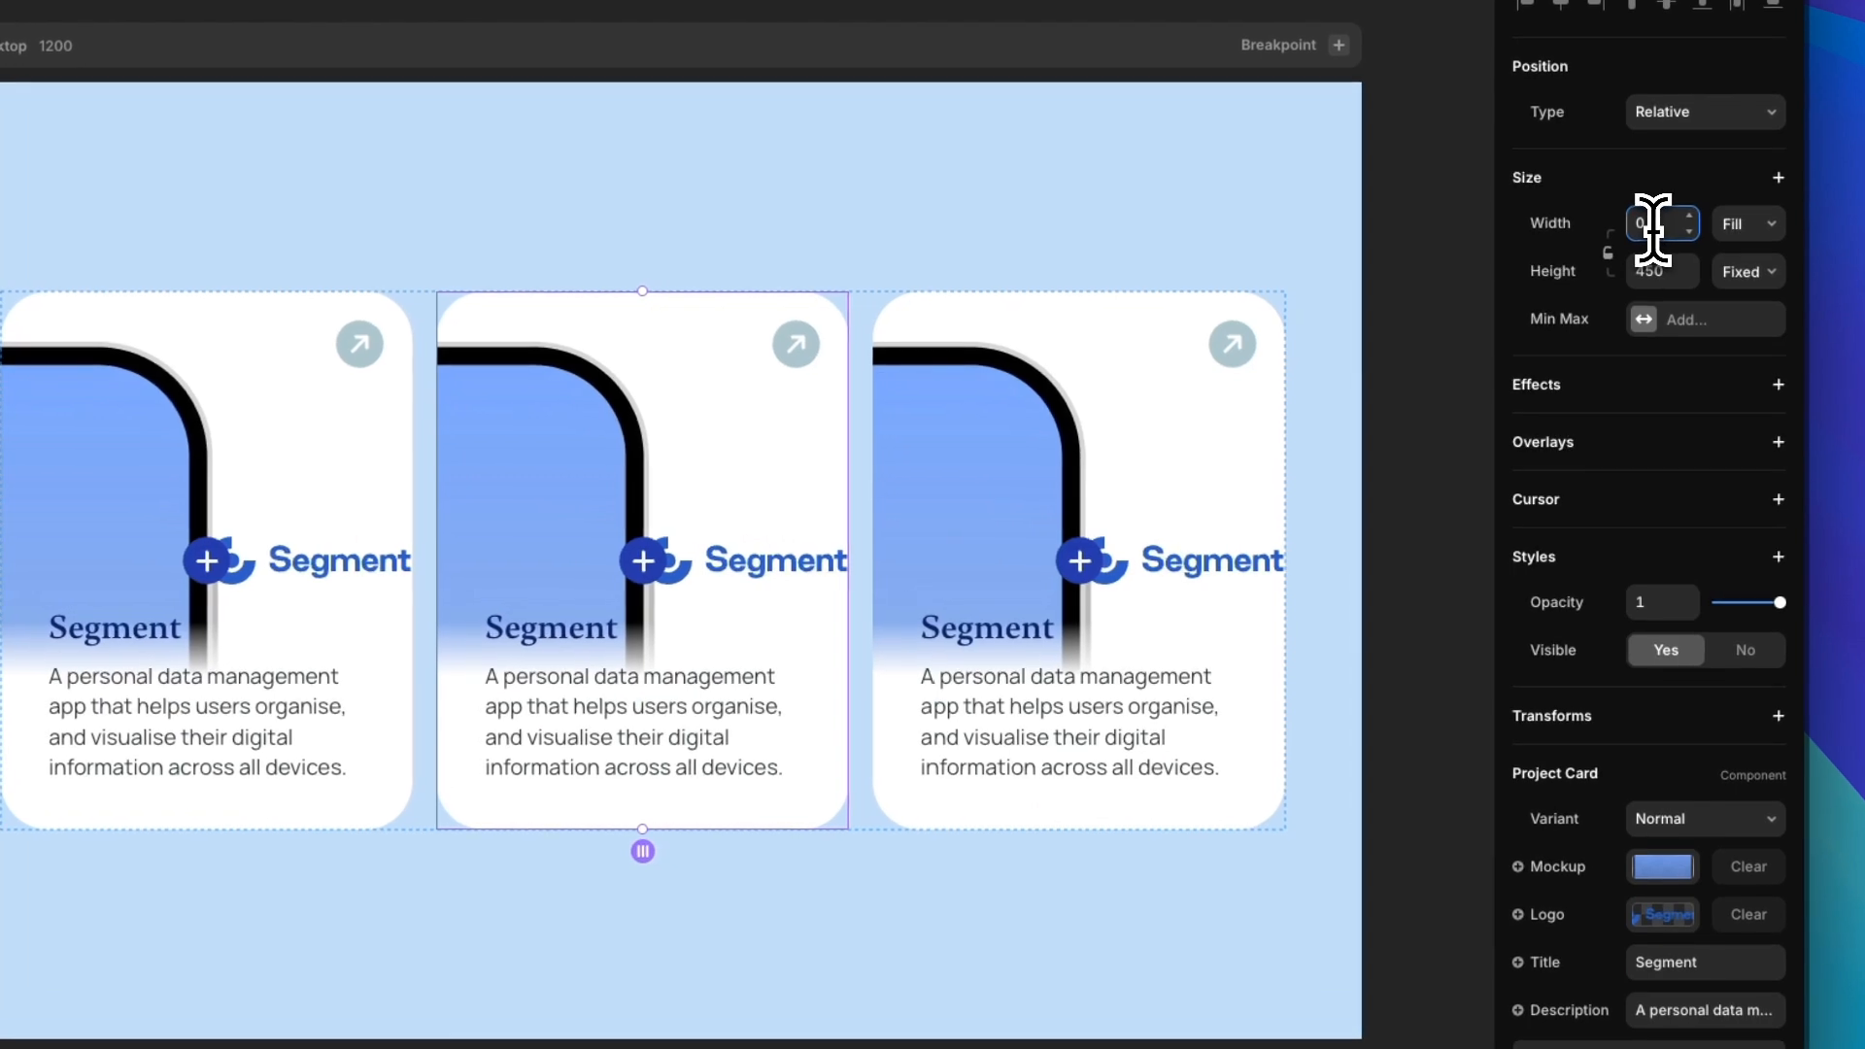
key(Return)
click(957, 462)
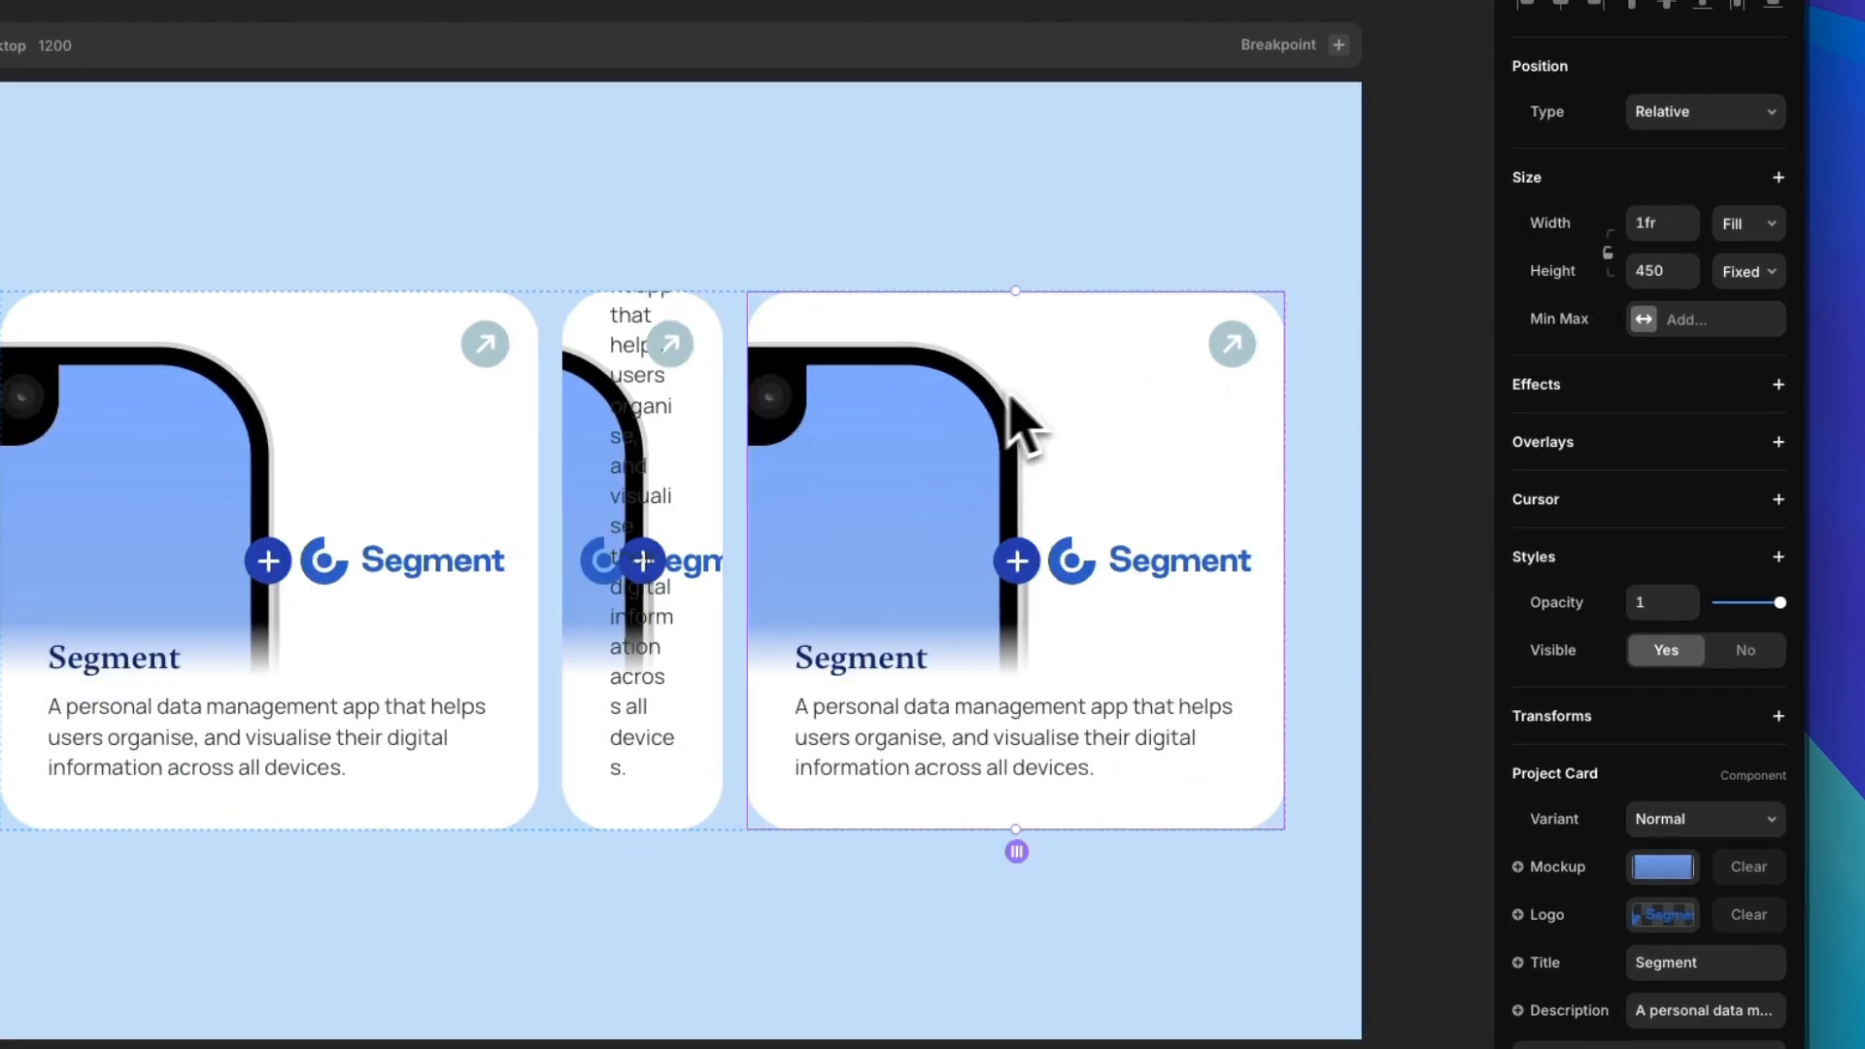
click(1659, 223)
text(0.3)
key(Return)
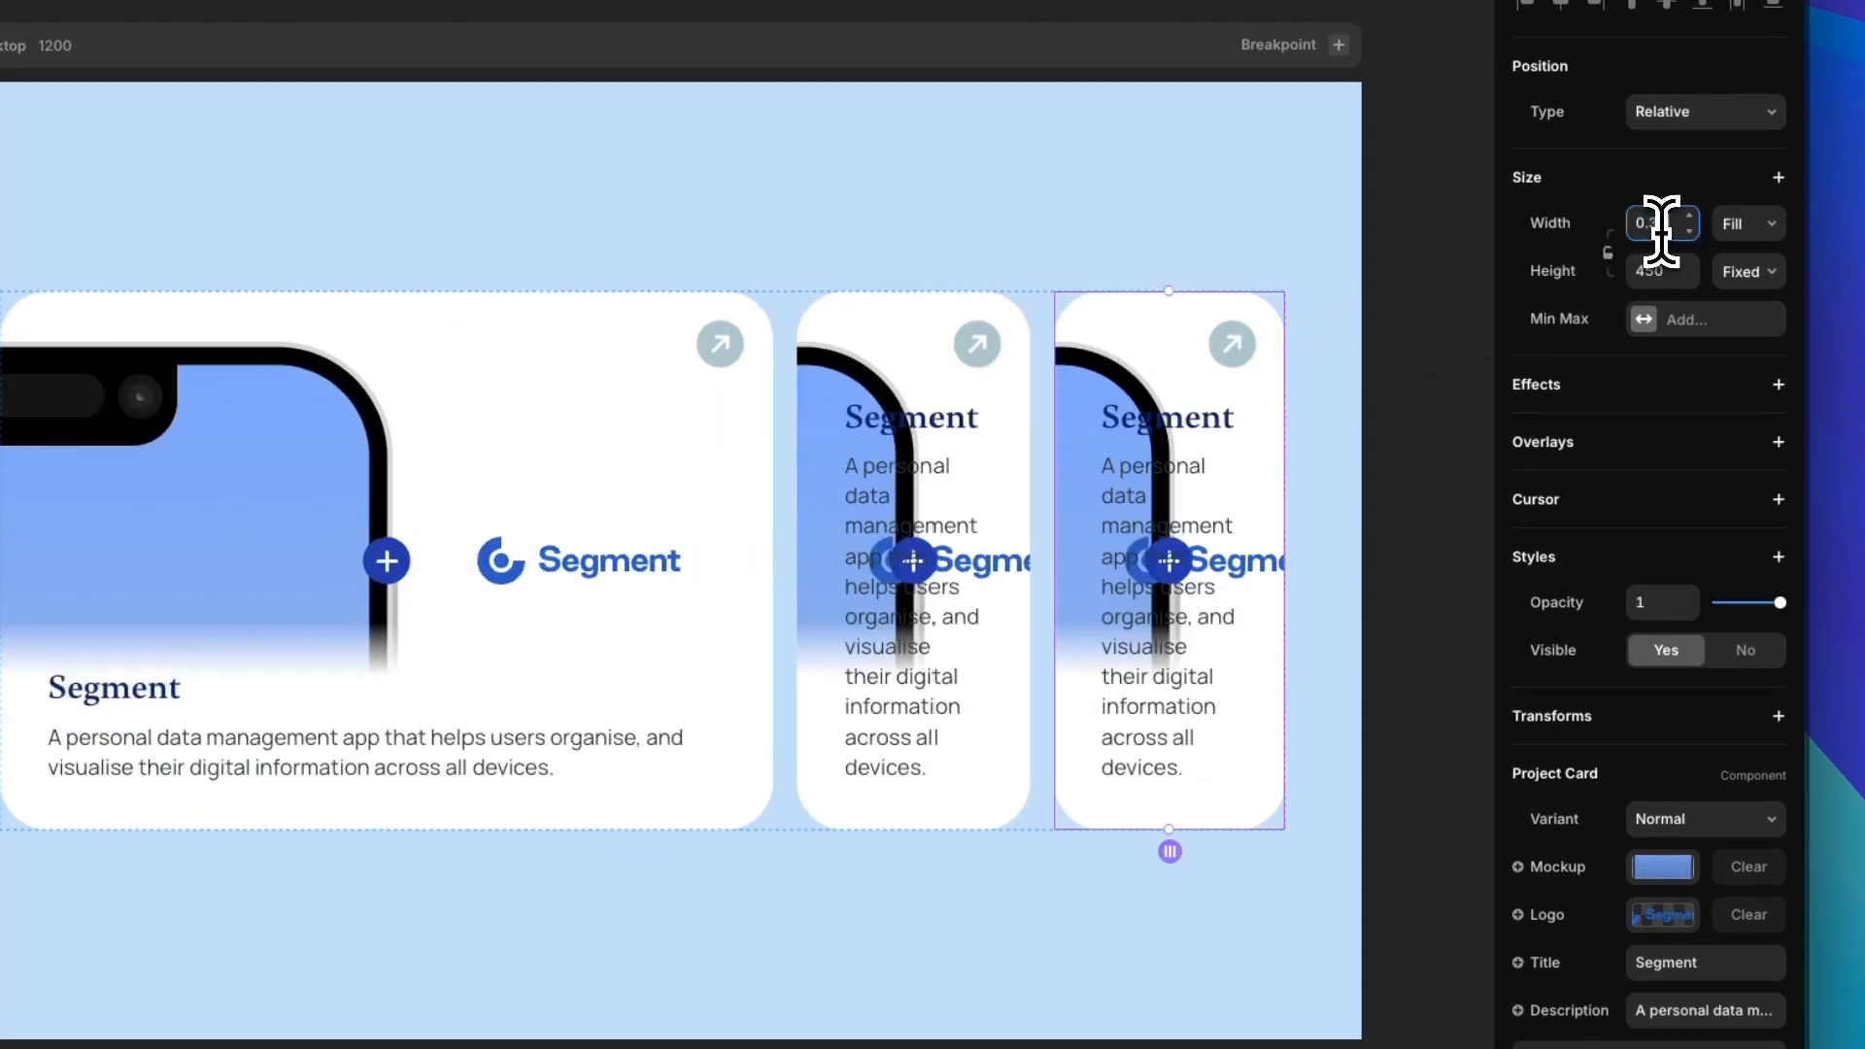
Switch the second and third Project Cards to the Blurry variant
click(952, 418)
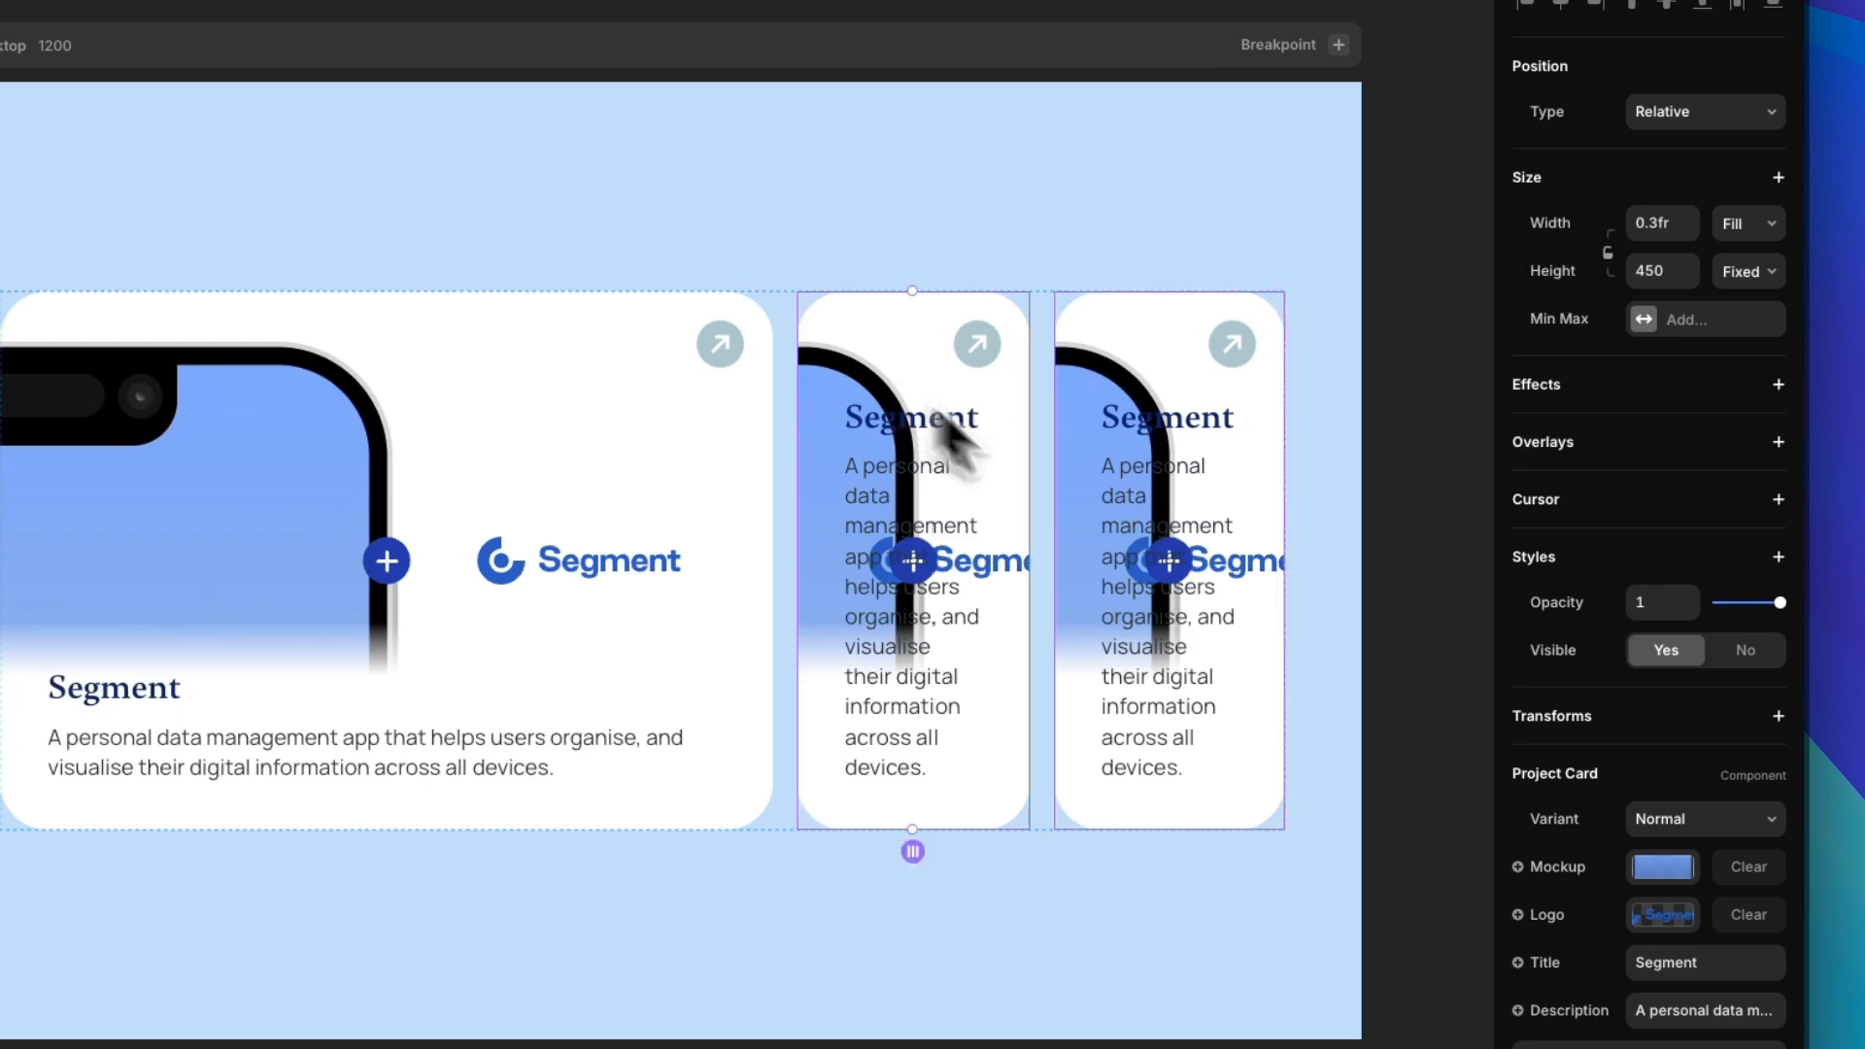
scroll(1664, 826, down, 1)
click(1663, 715)
click(1666, 739)
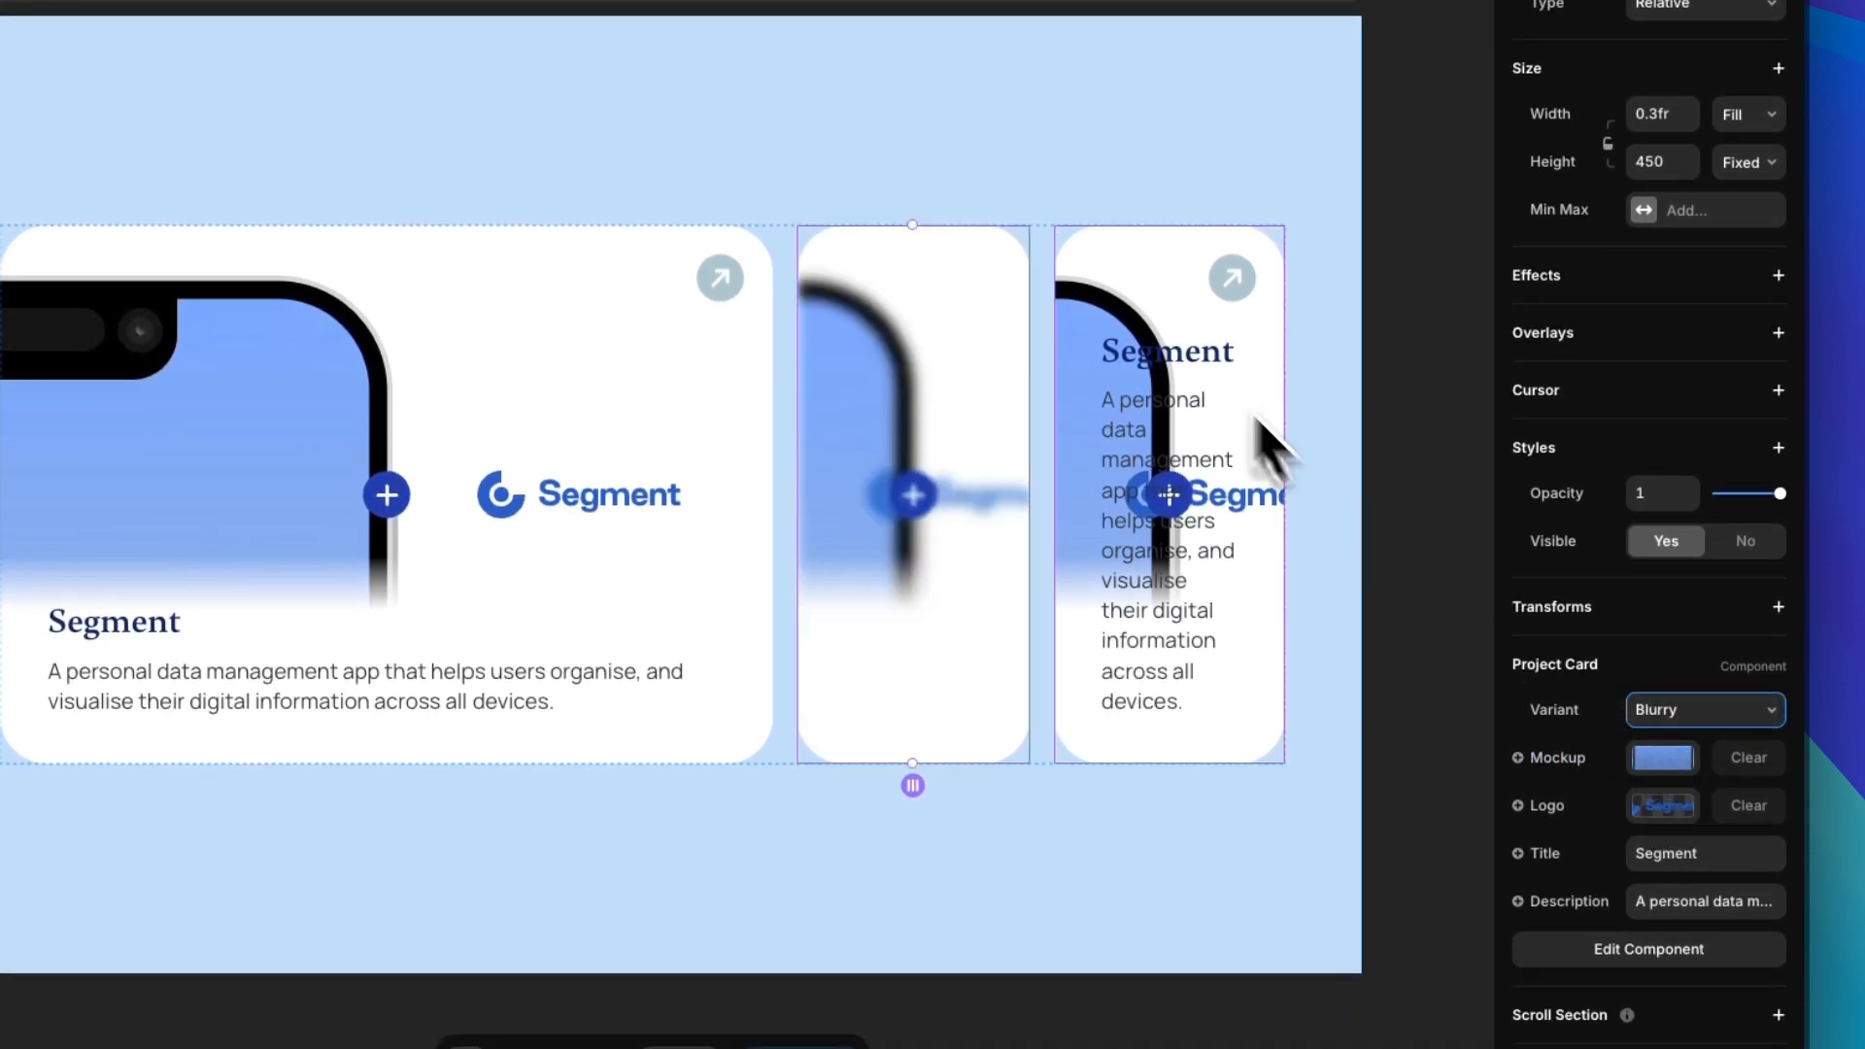
click(1226, 323)
scroll(1692, 772, down, 1)
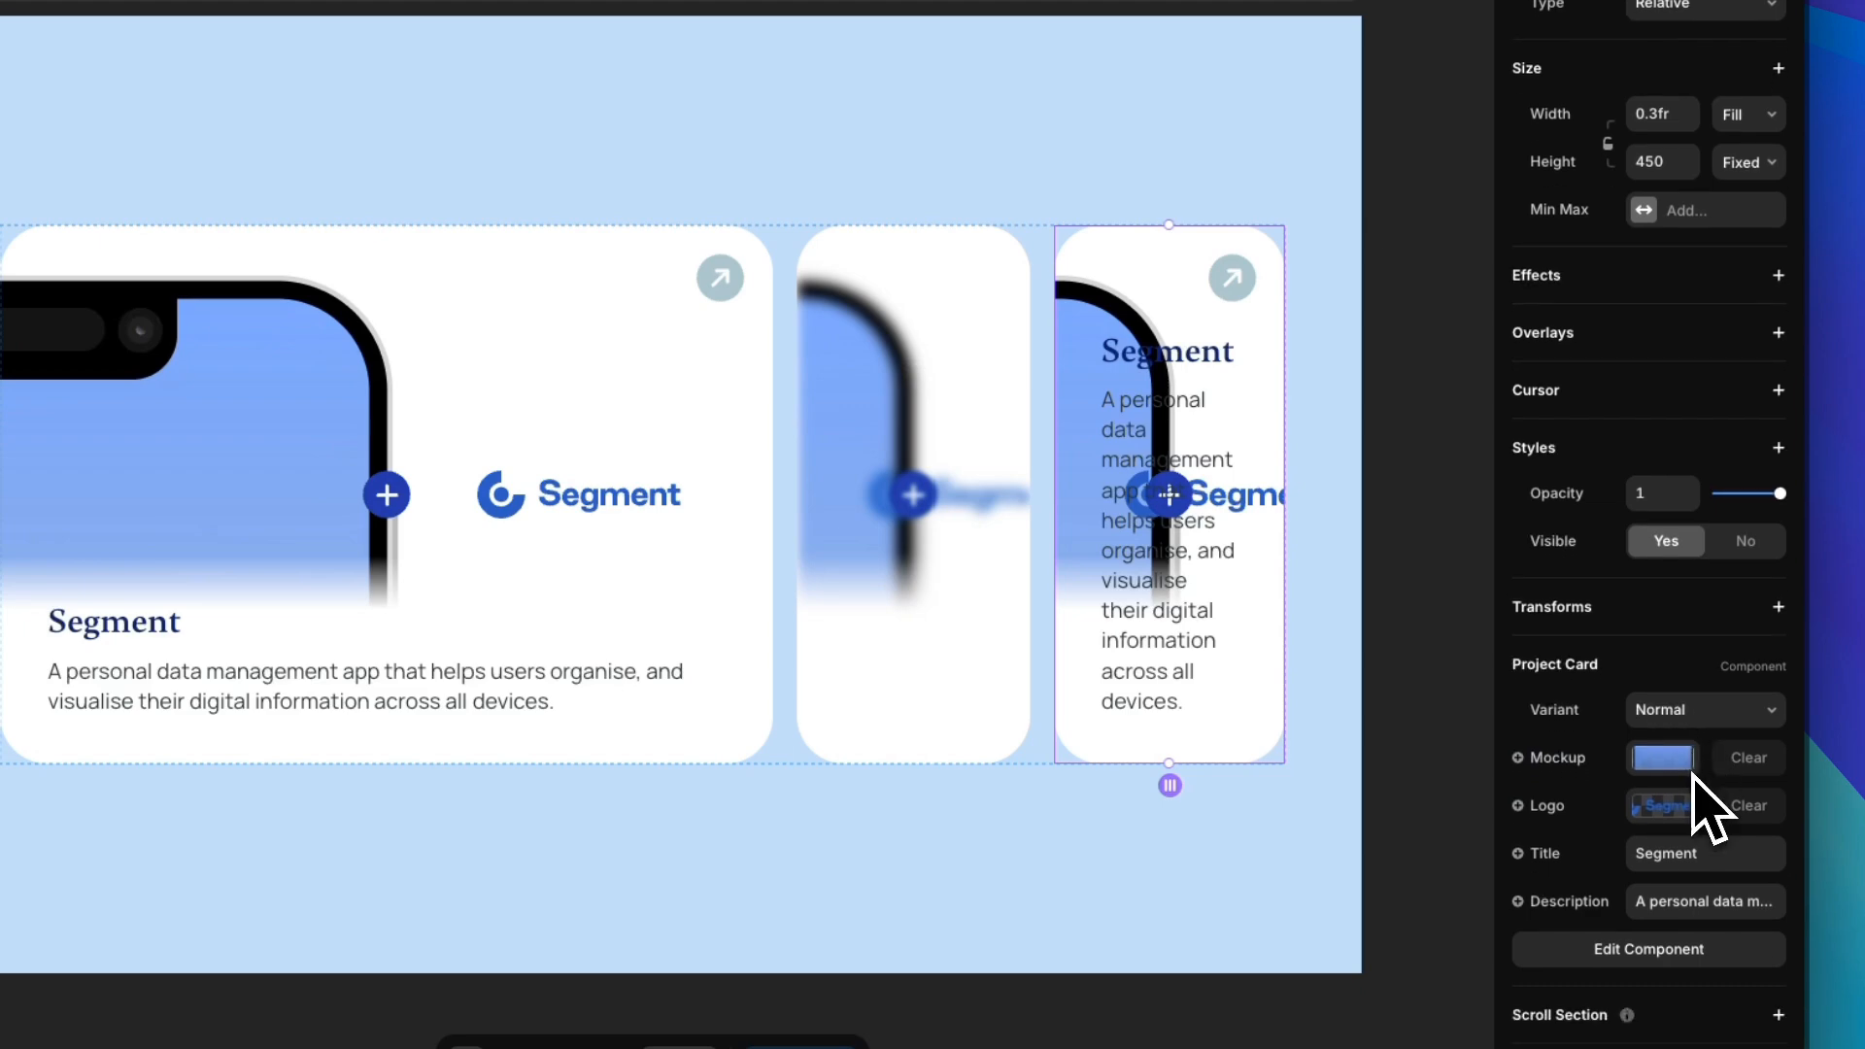
click(1665, 716)
click(1663, 739)
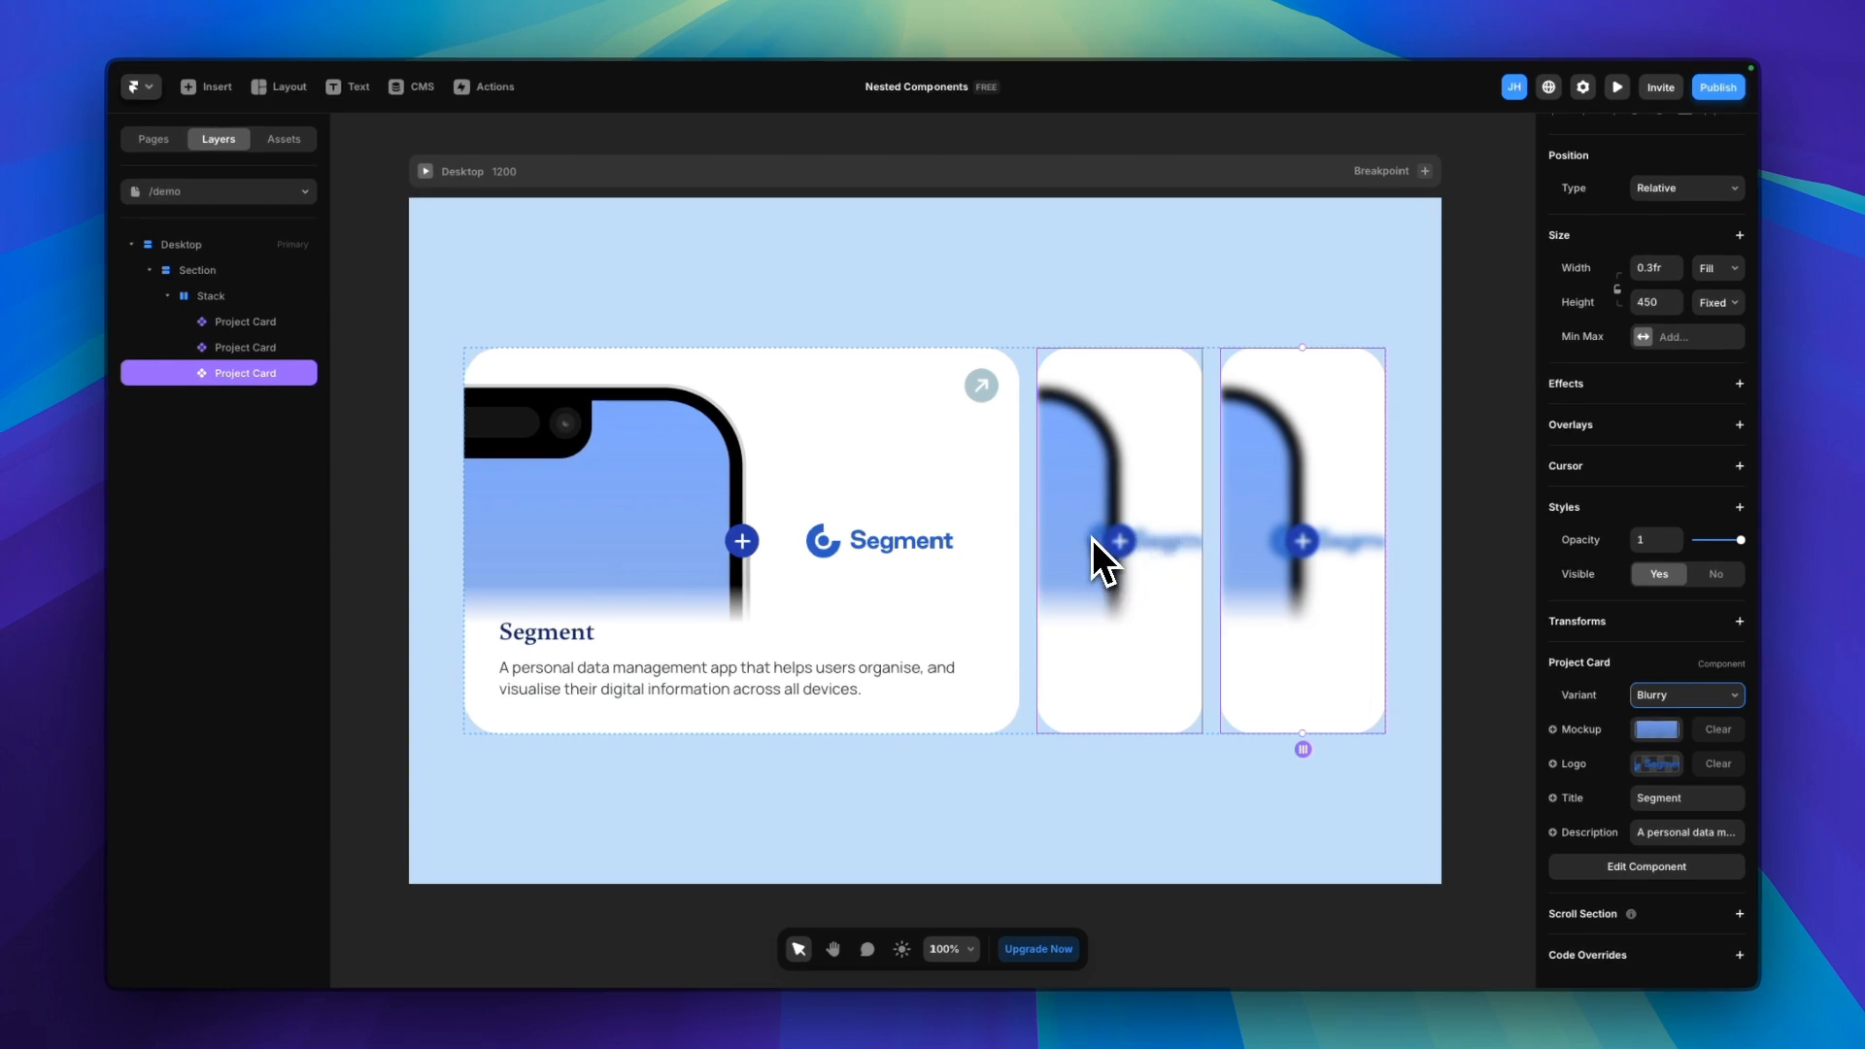
click(1053, 799)
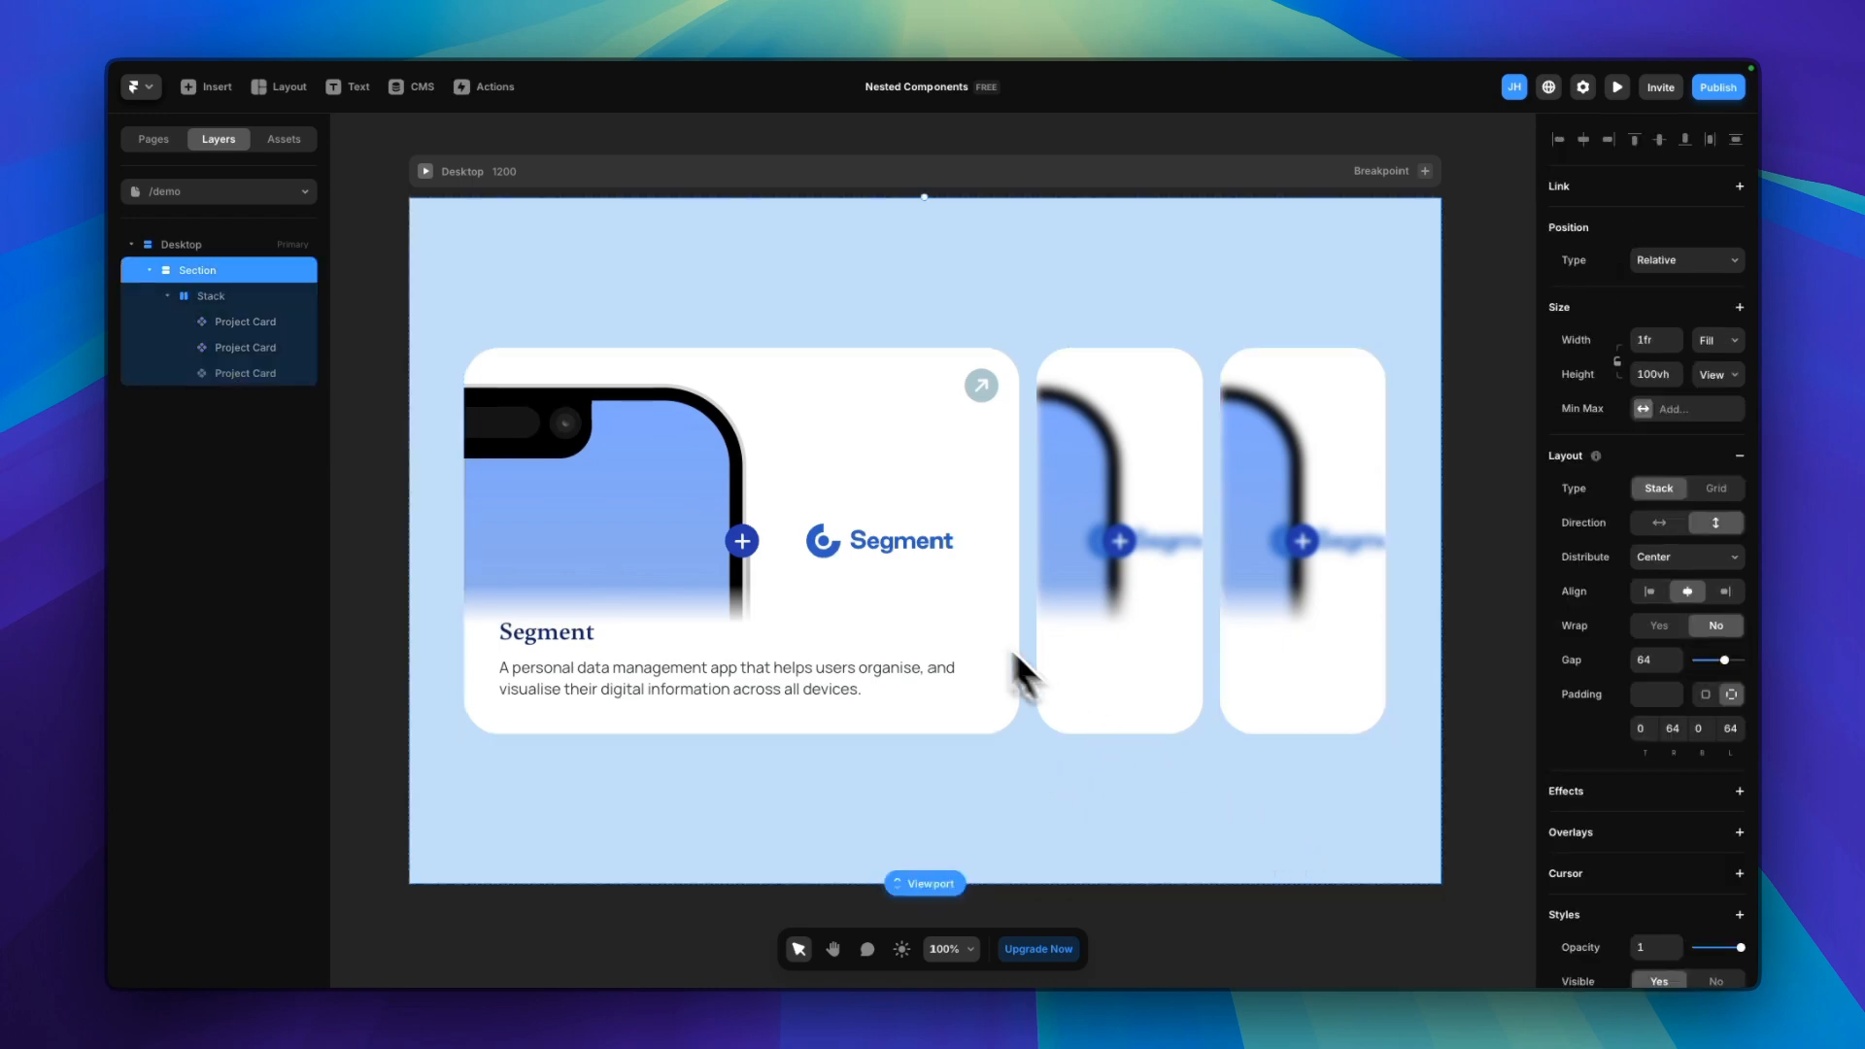
Open the Project Card component, wrap the Normal variant's inner Logo layer in a stack and name the stack Min Width
click(945, 583)
double_click(944, 583)
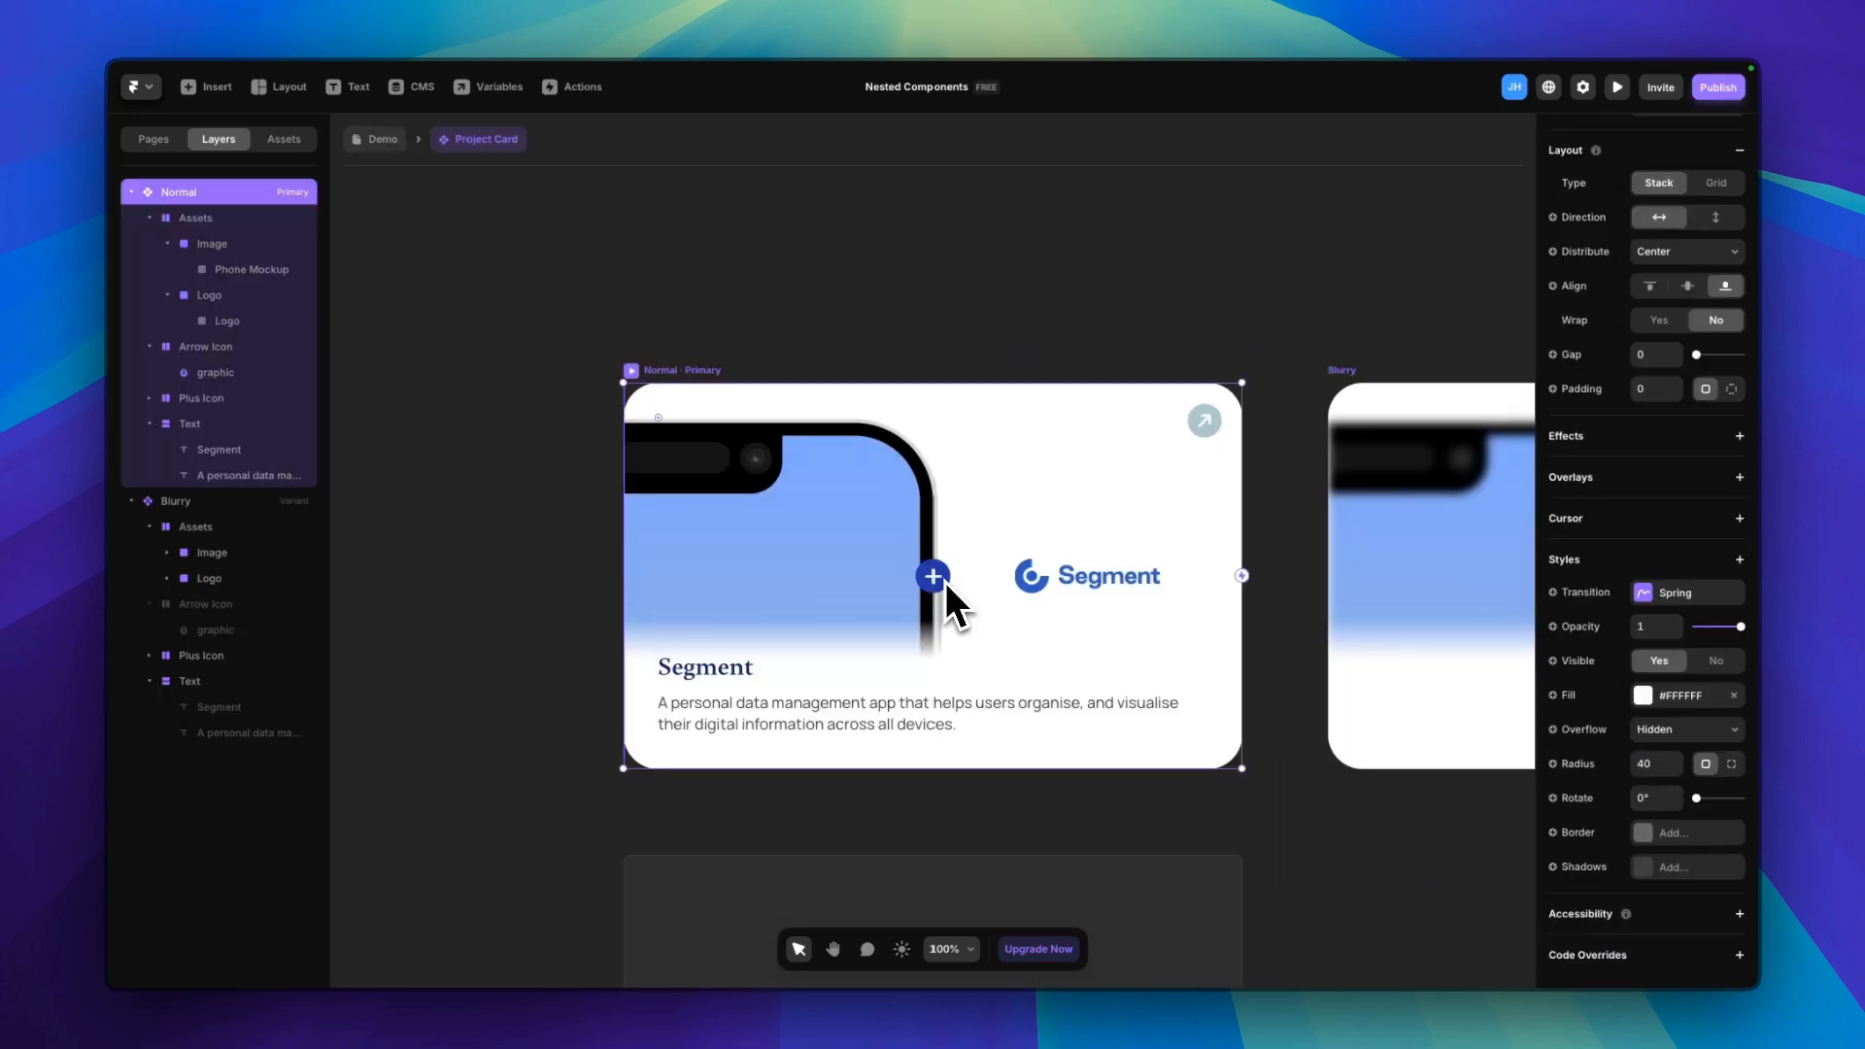
click(1059, 575)
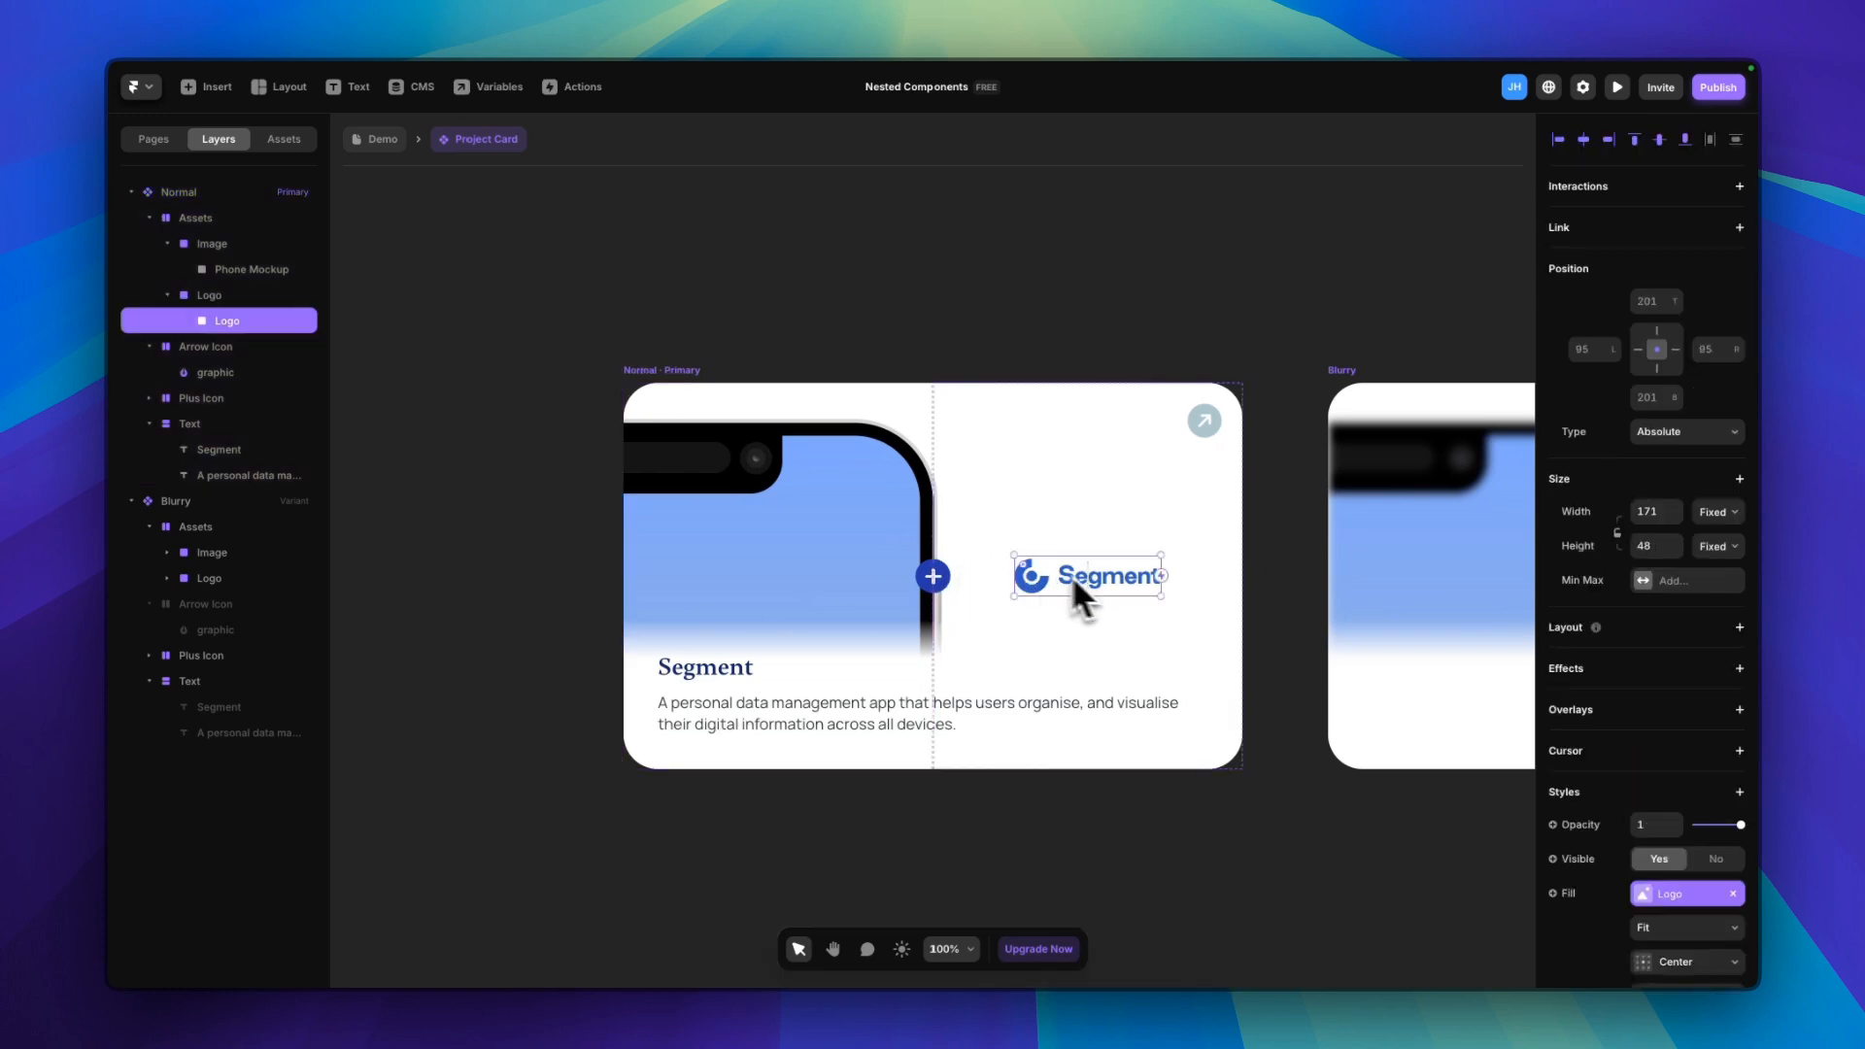
key(ctrl+alt+Return)
double_click(247, 327)
text(Min )
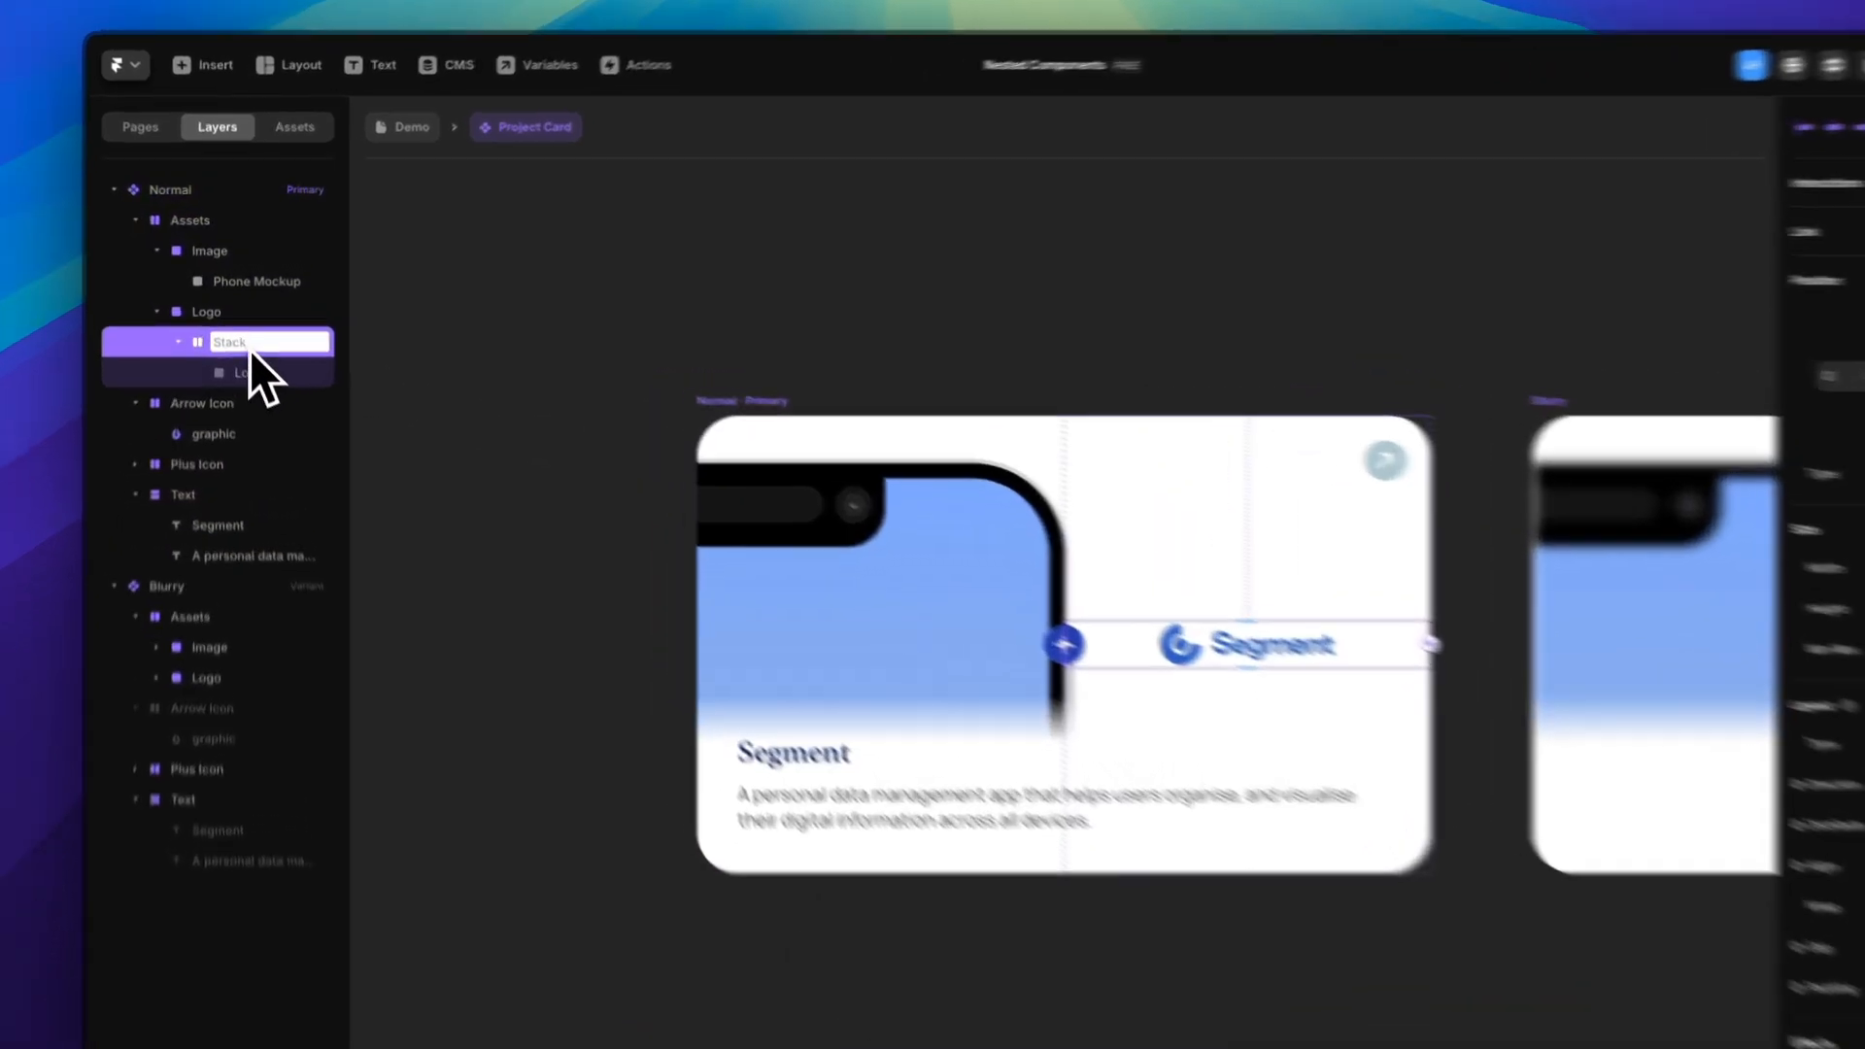
text(Width)
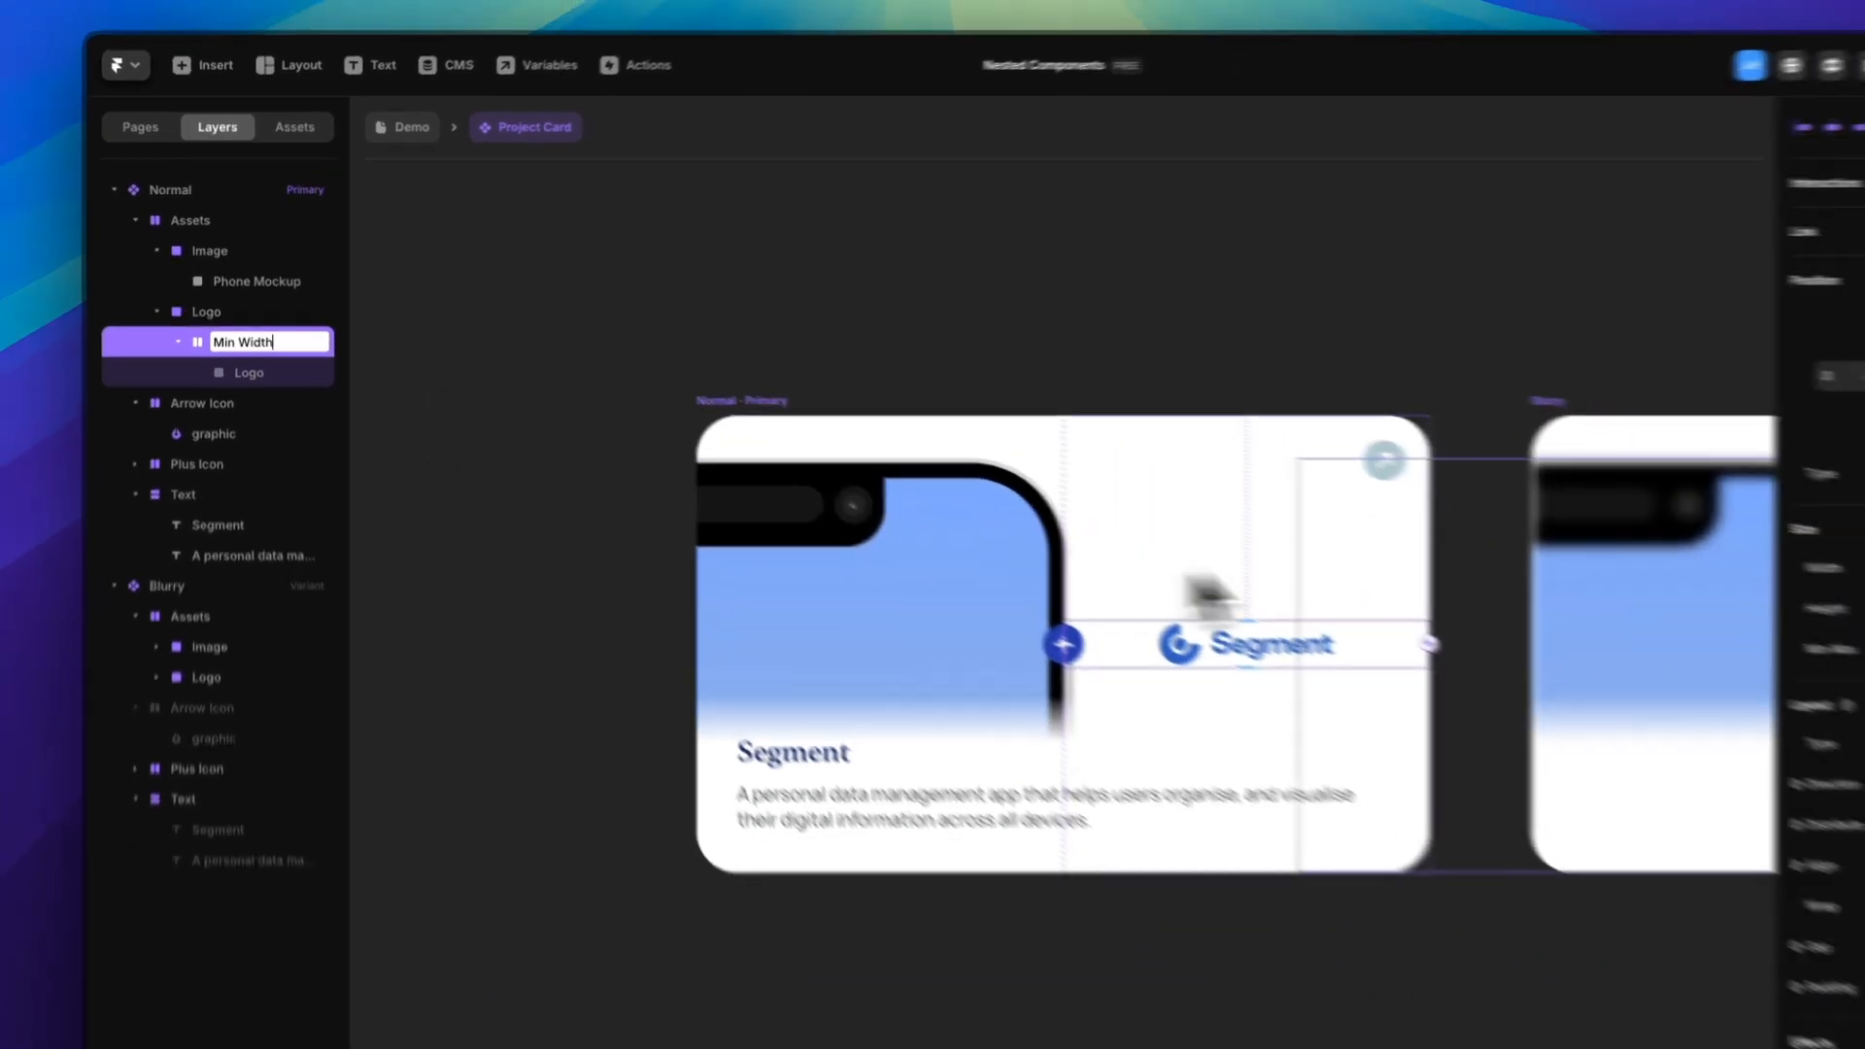
key(Return)
Add a fixed minimum width of 225 to the Min Width stack and return to the Demo page
click(1651, 581)
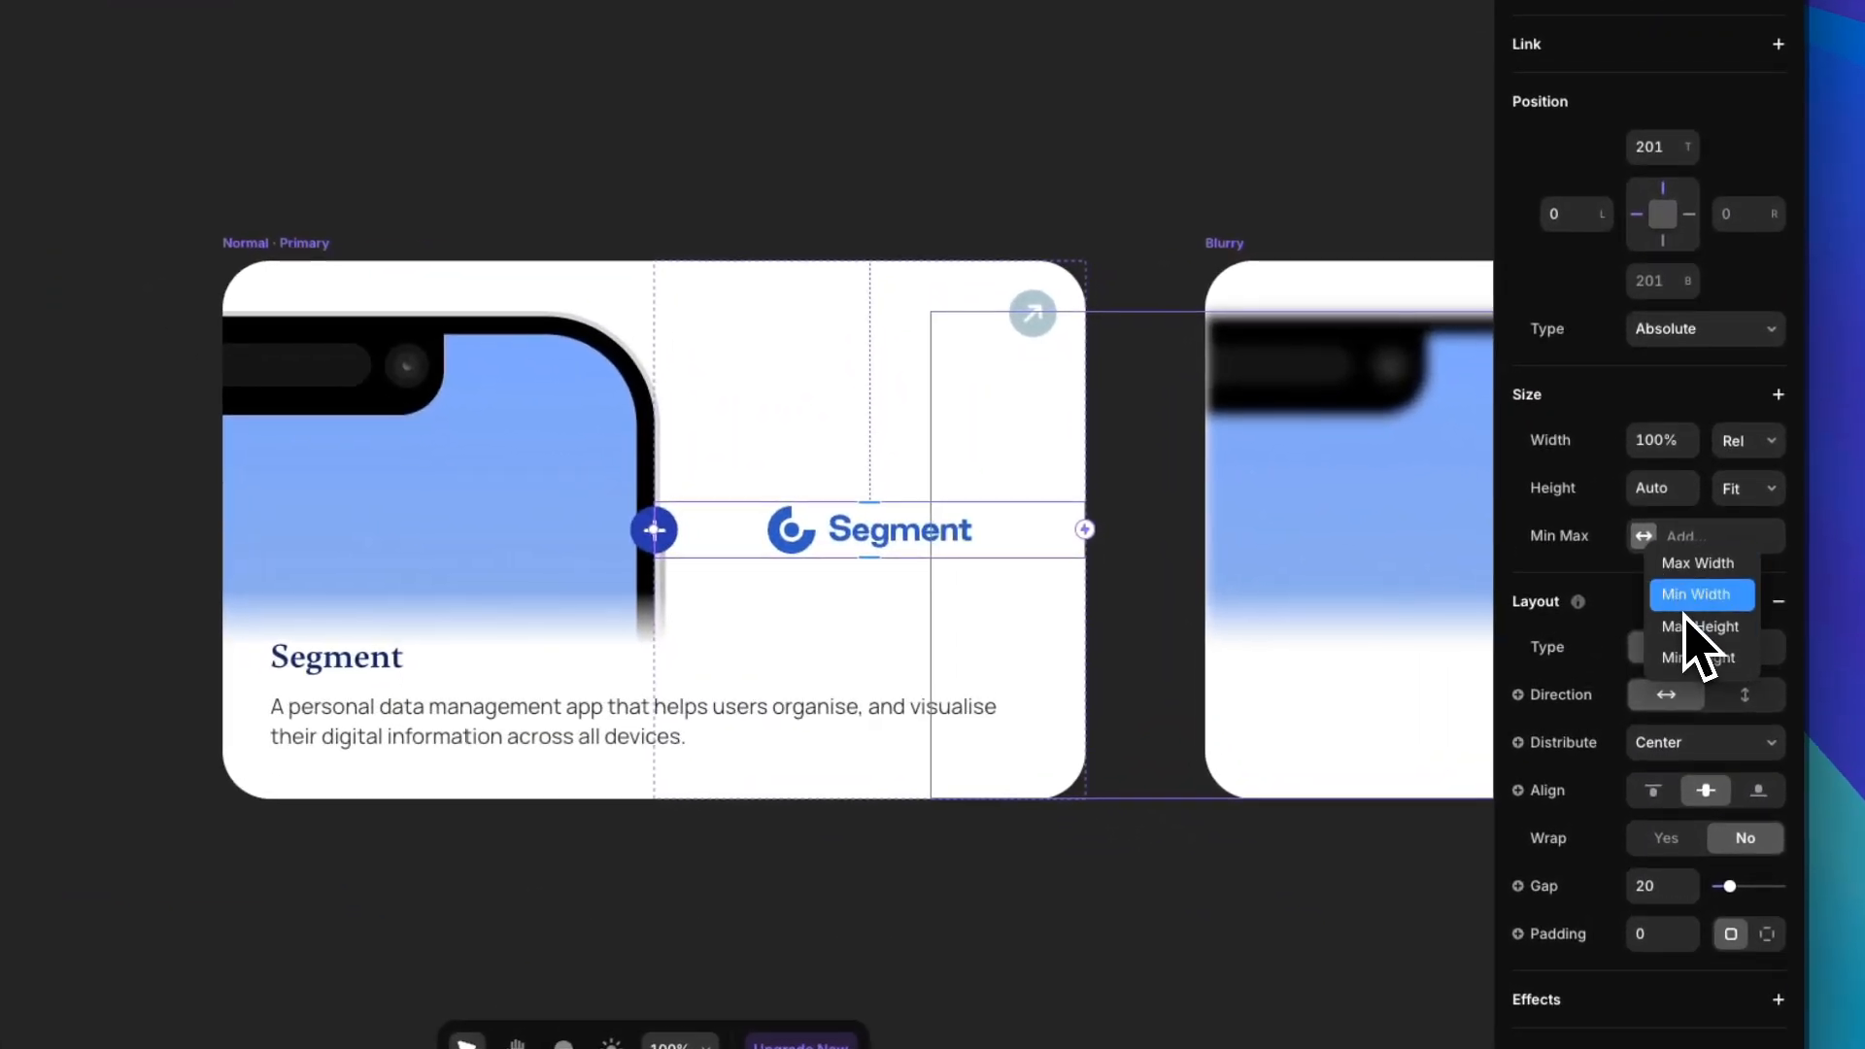
click(1671, 626)
click(1674, 541)
text(225)
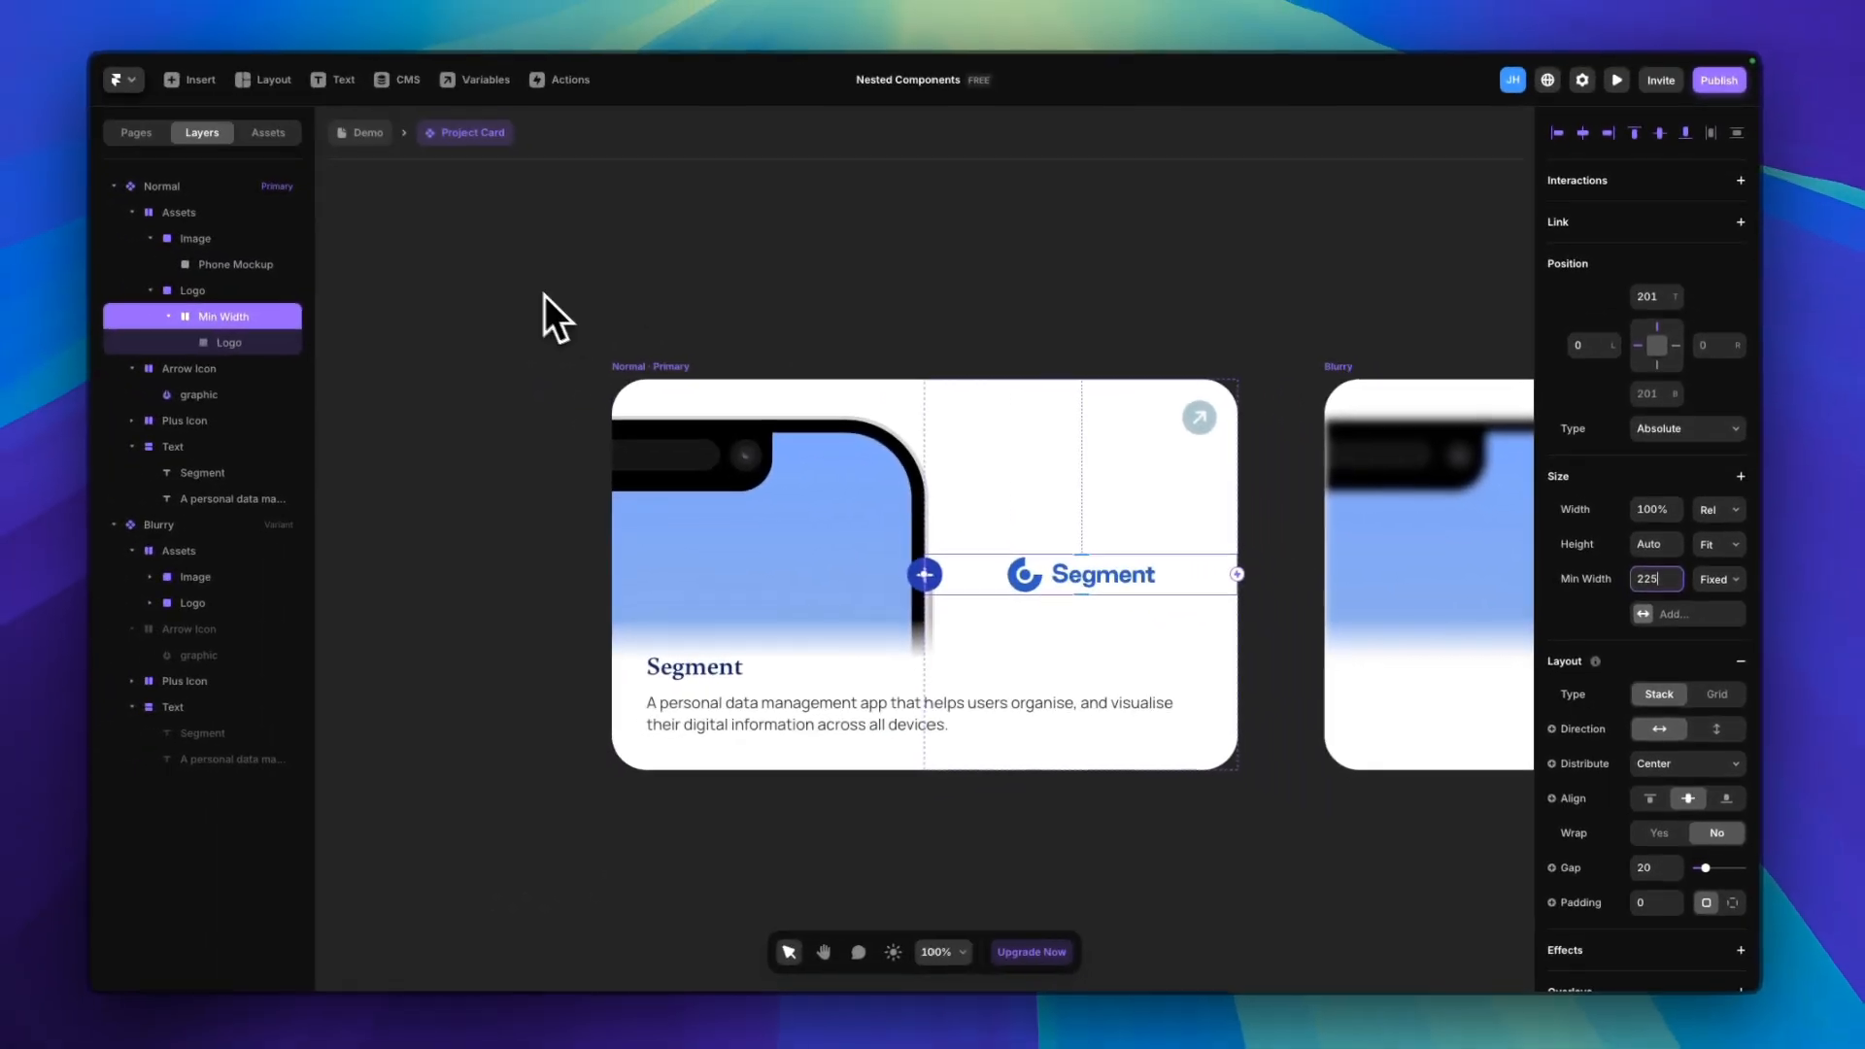
click(127, 144)
click(358, 144)
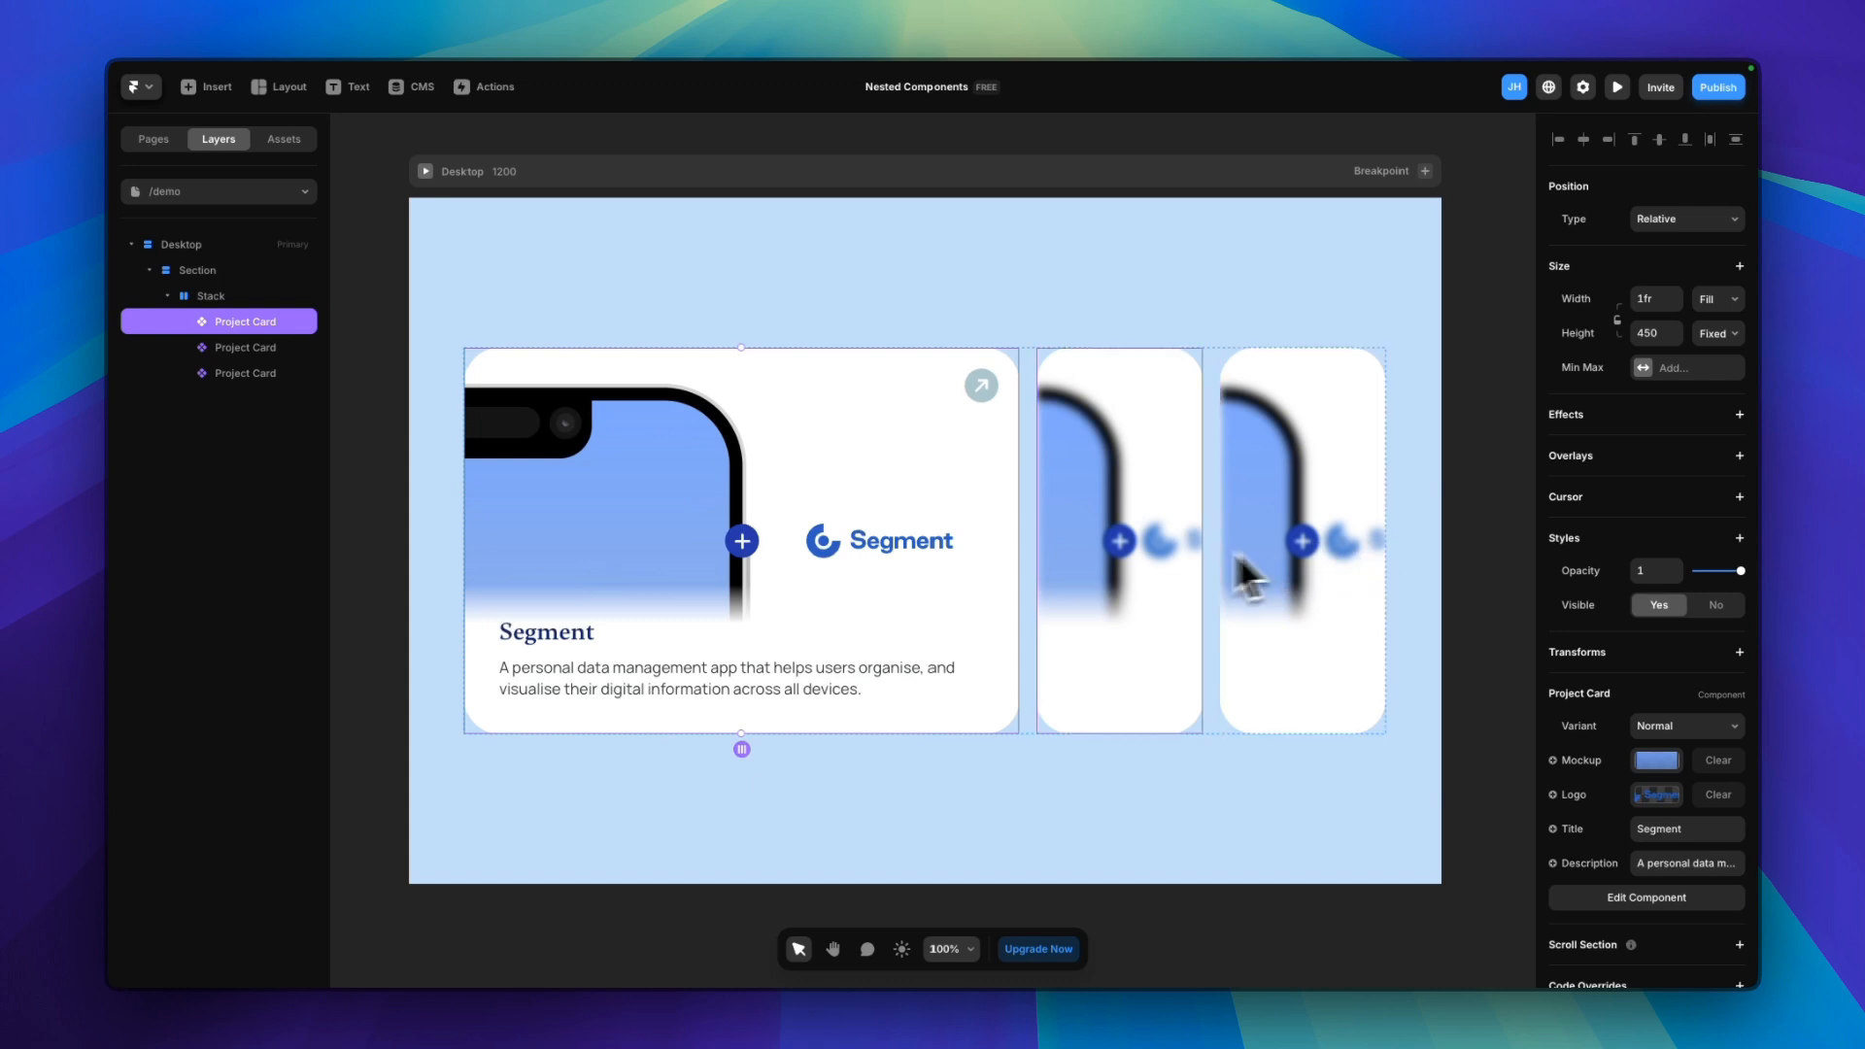
Replace the mockup and logo images with purple ones in the second card and pink ones in the third card
click(953, 826)
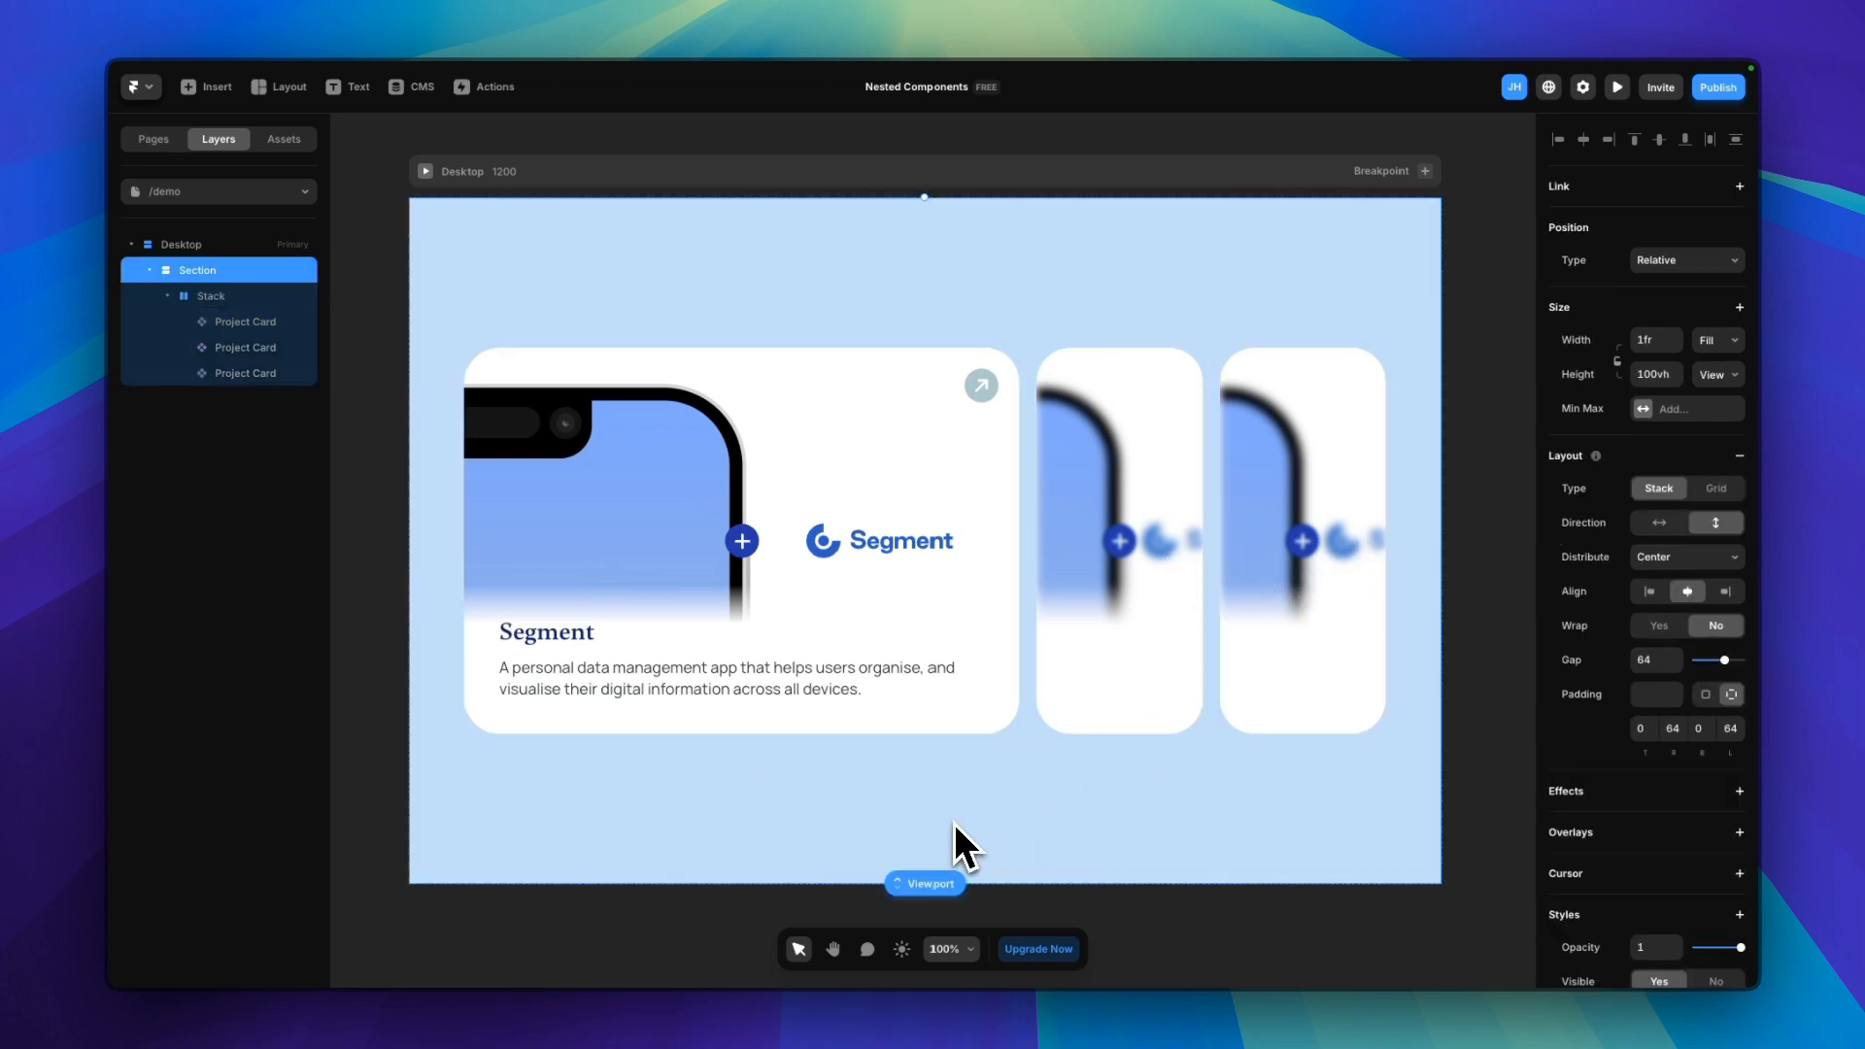
click(1110, 650)
click(1249, 644)
click(1131, 609)
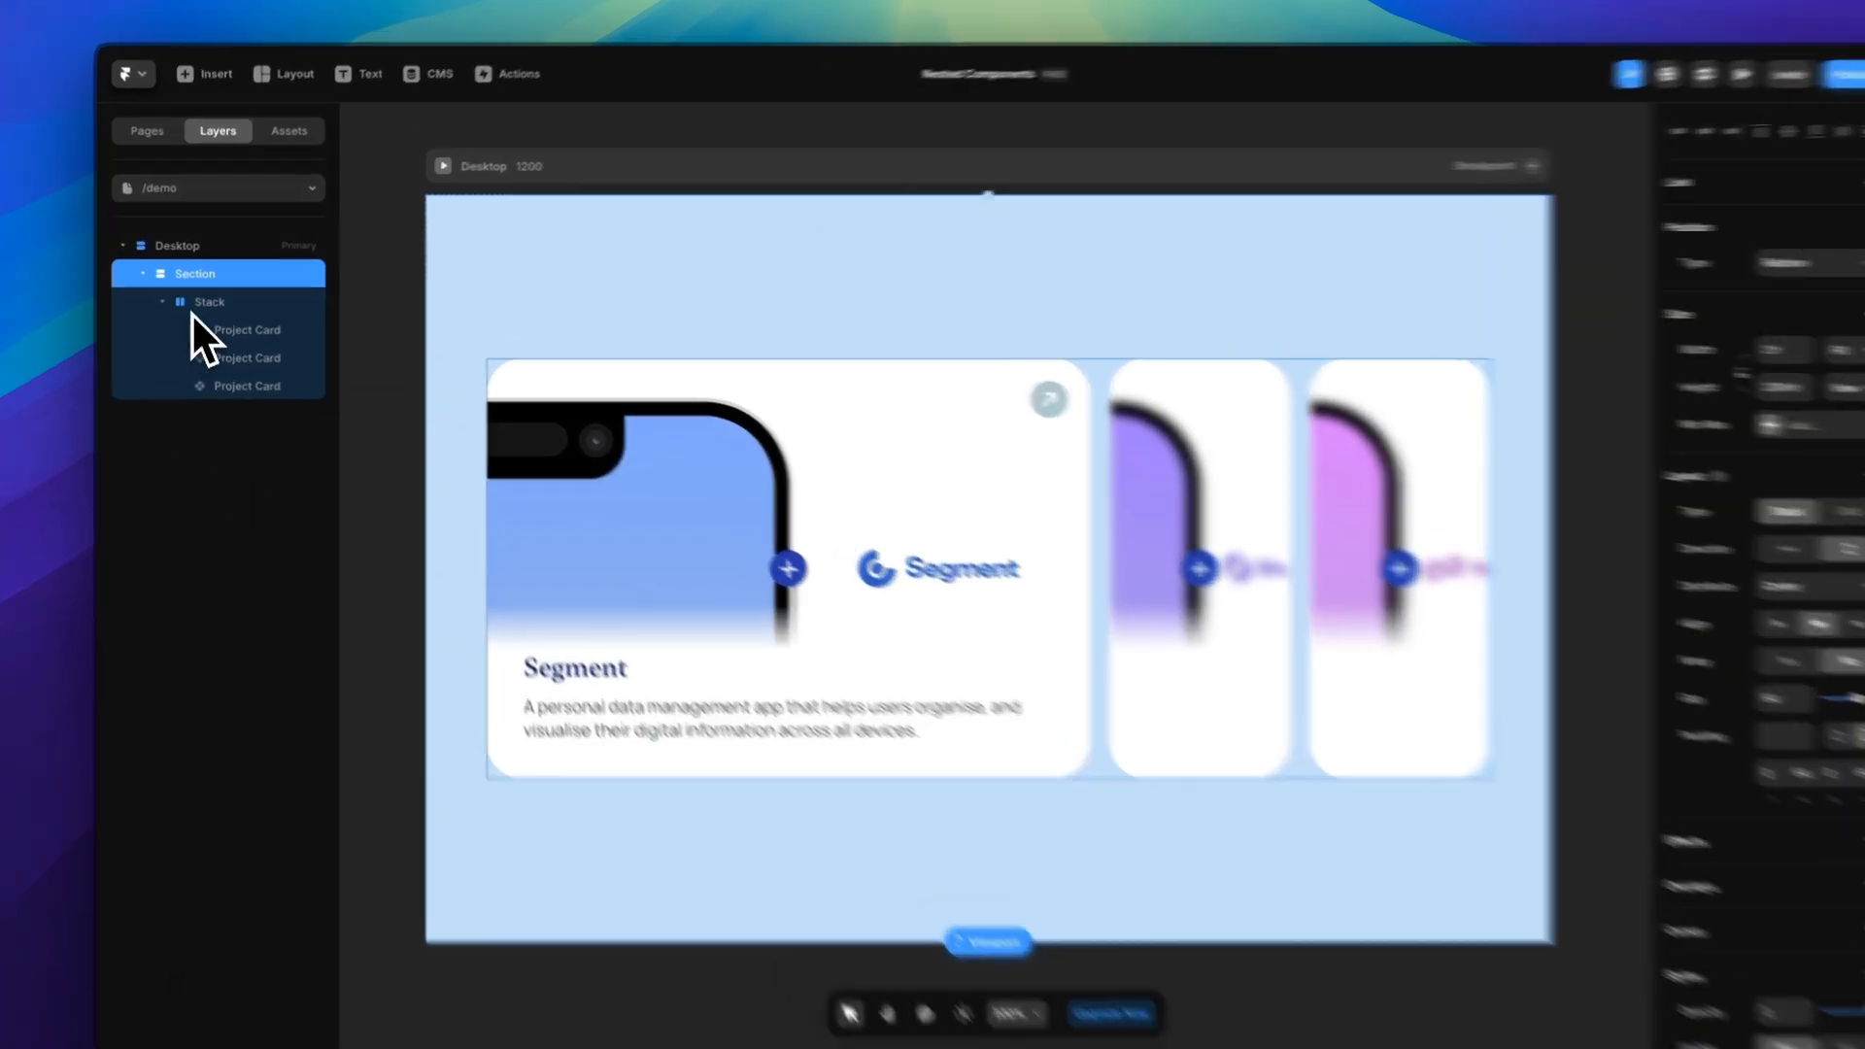
Rename the stack holding the three Project Cards as Projects
click(201, 297)
double_click(195, 320)
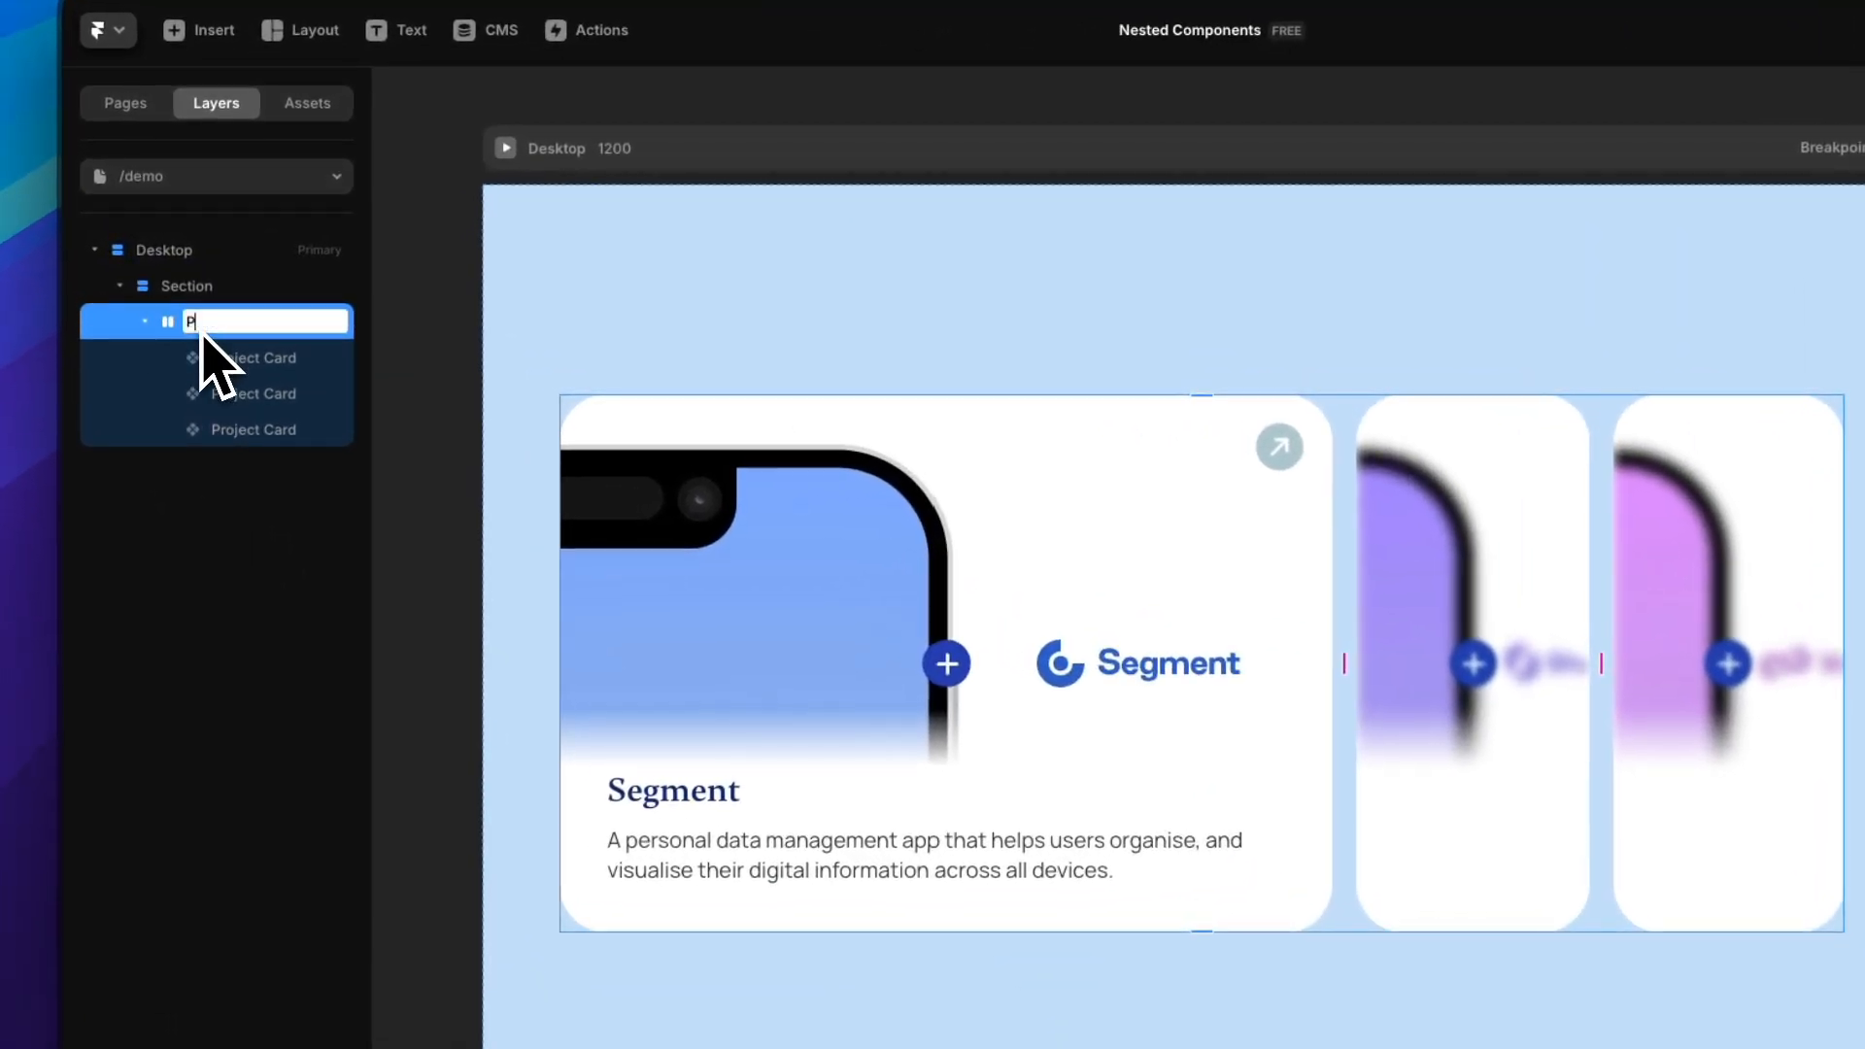
click(218, 351)
click(212, 332)
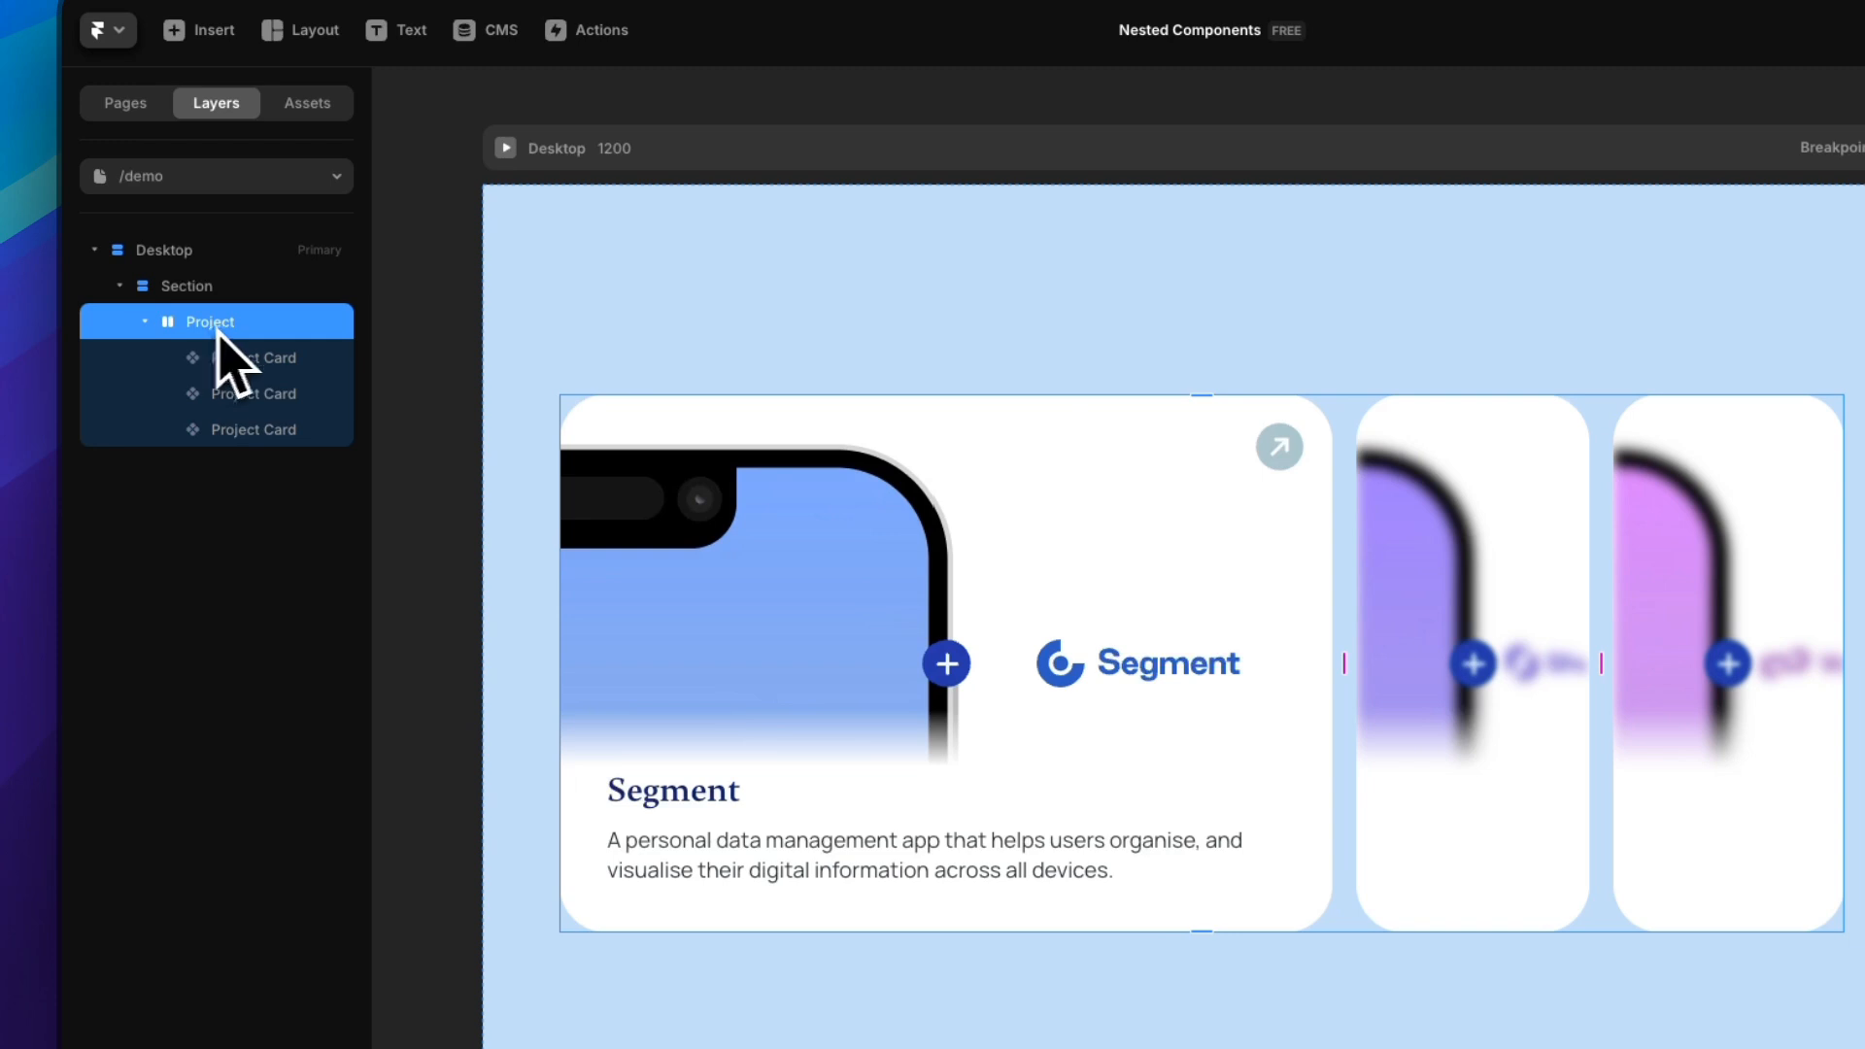
click(170, 363)
Create a component named Projects from the Projects stack
click(271, 323)
right_click(270, 322)
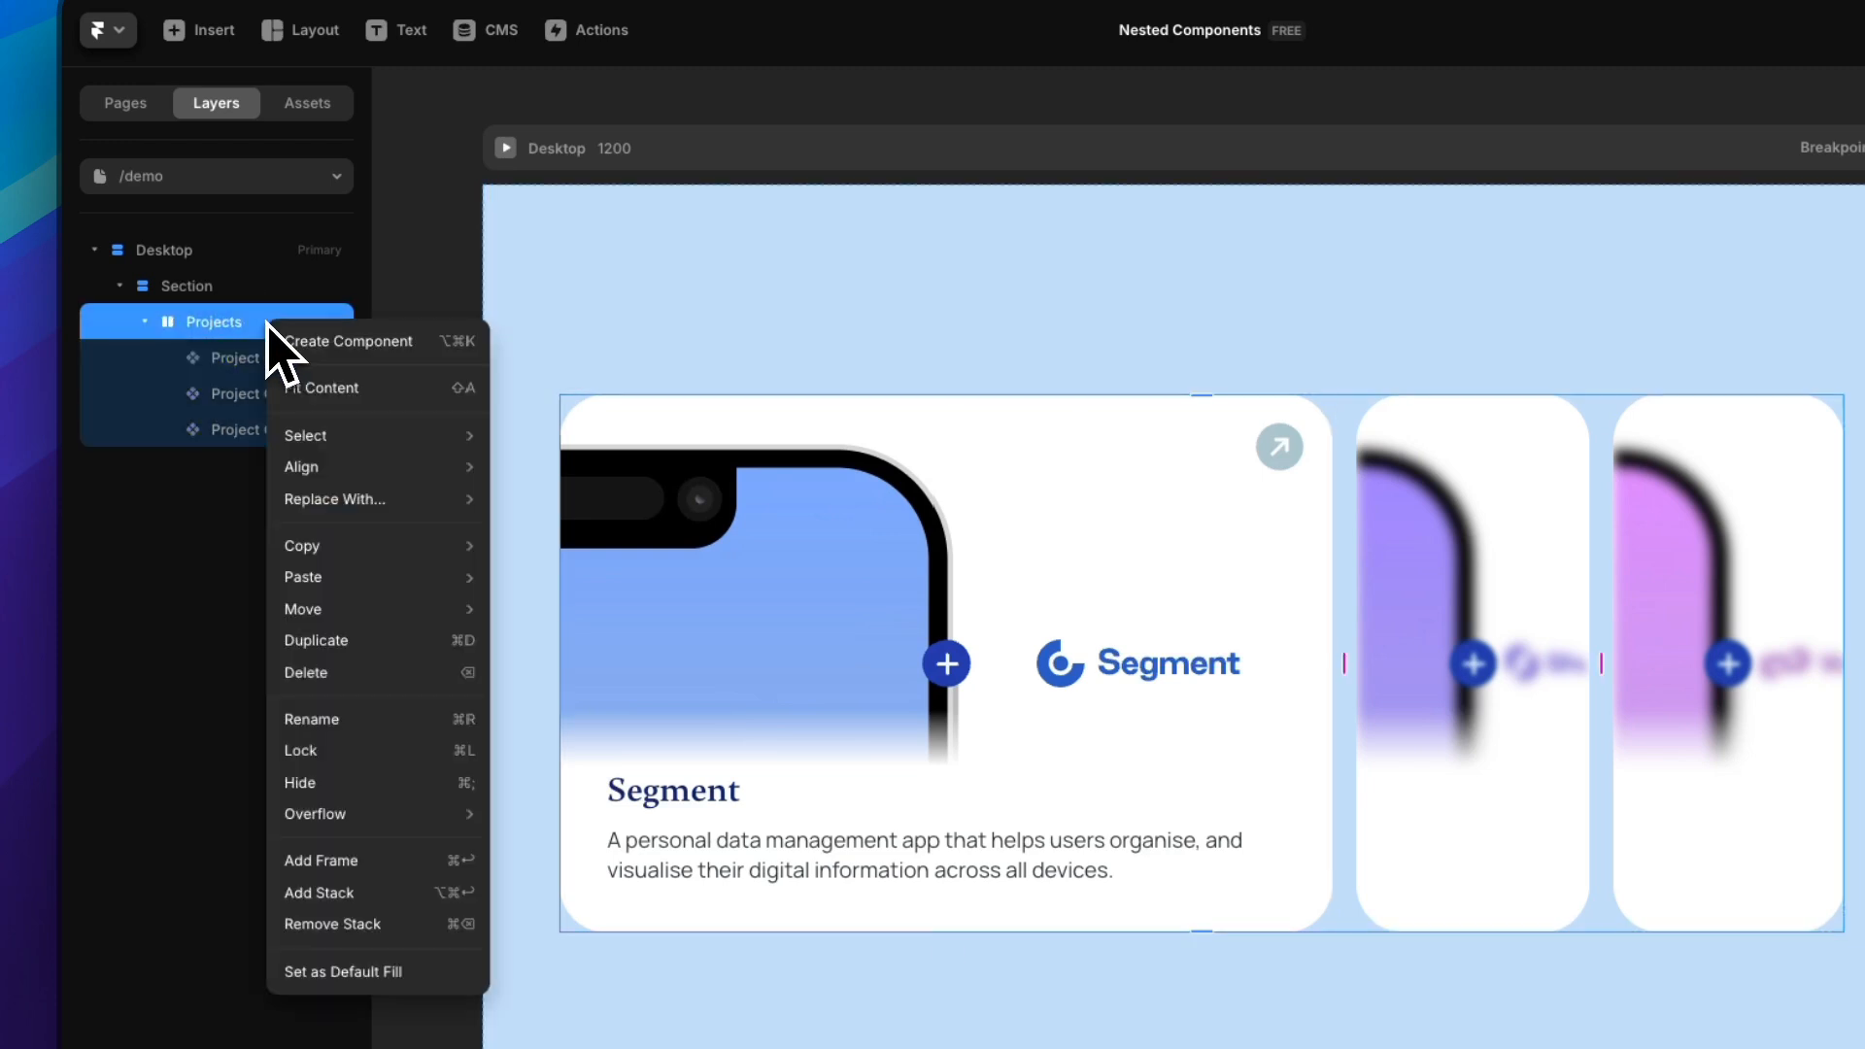
click(345, 351)
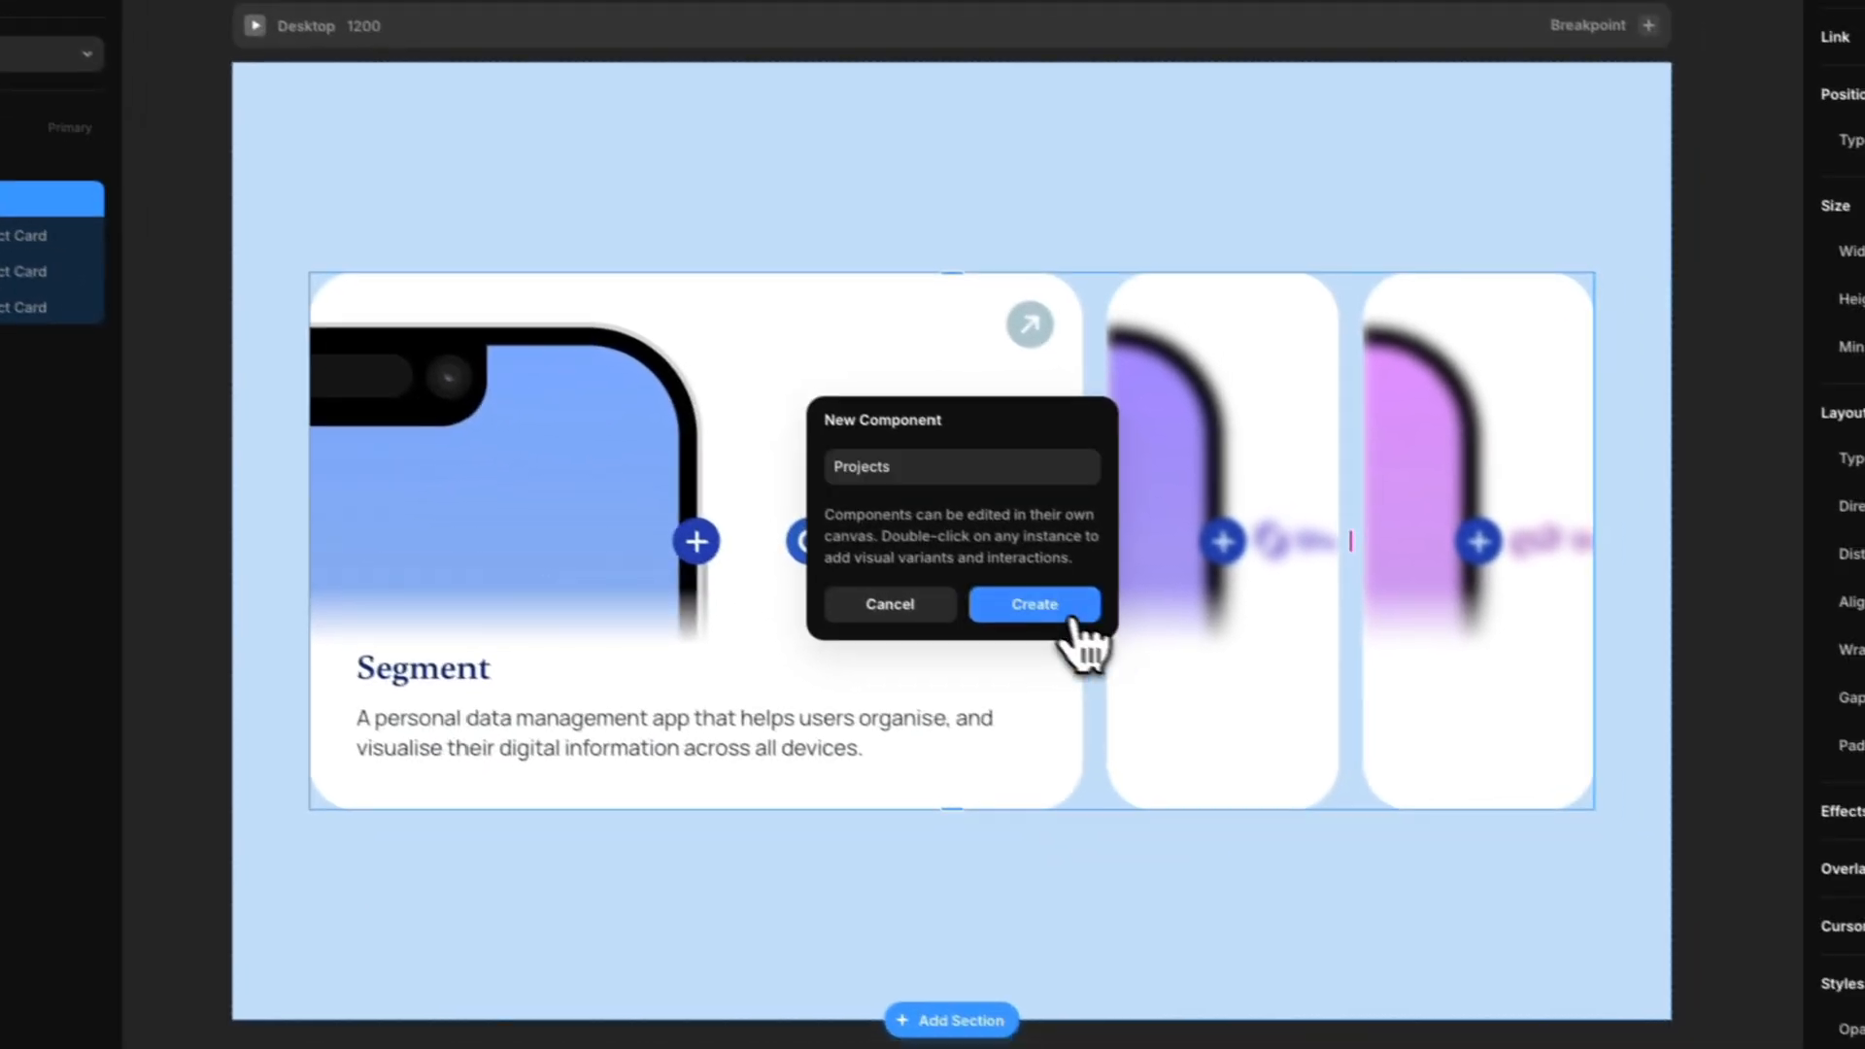
click(1301, 738)
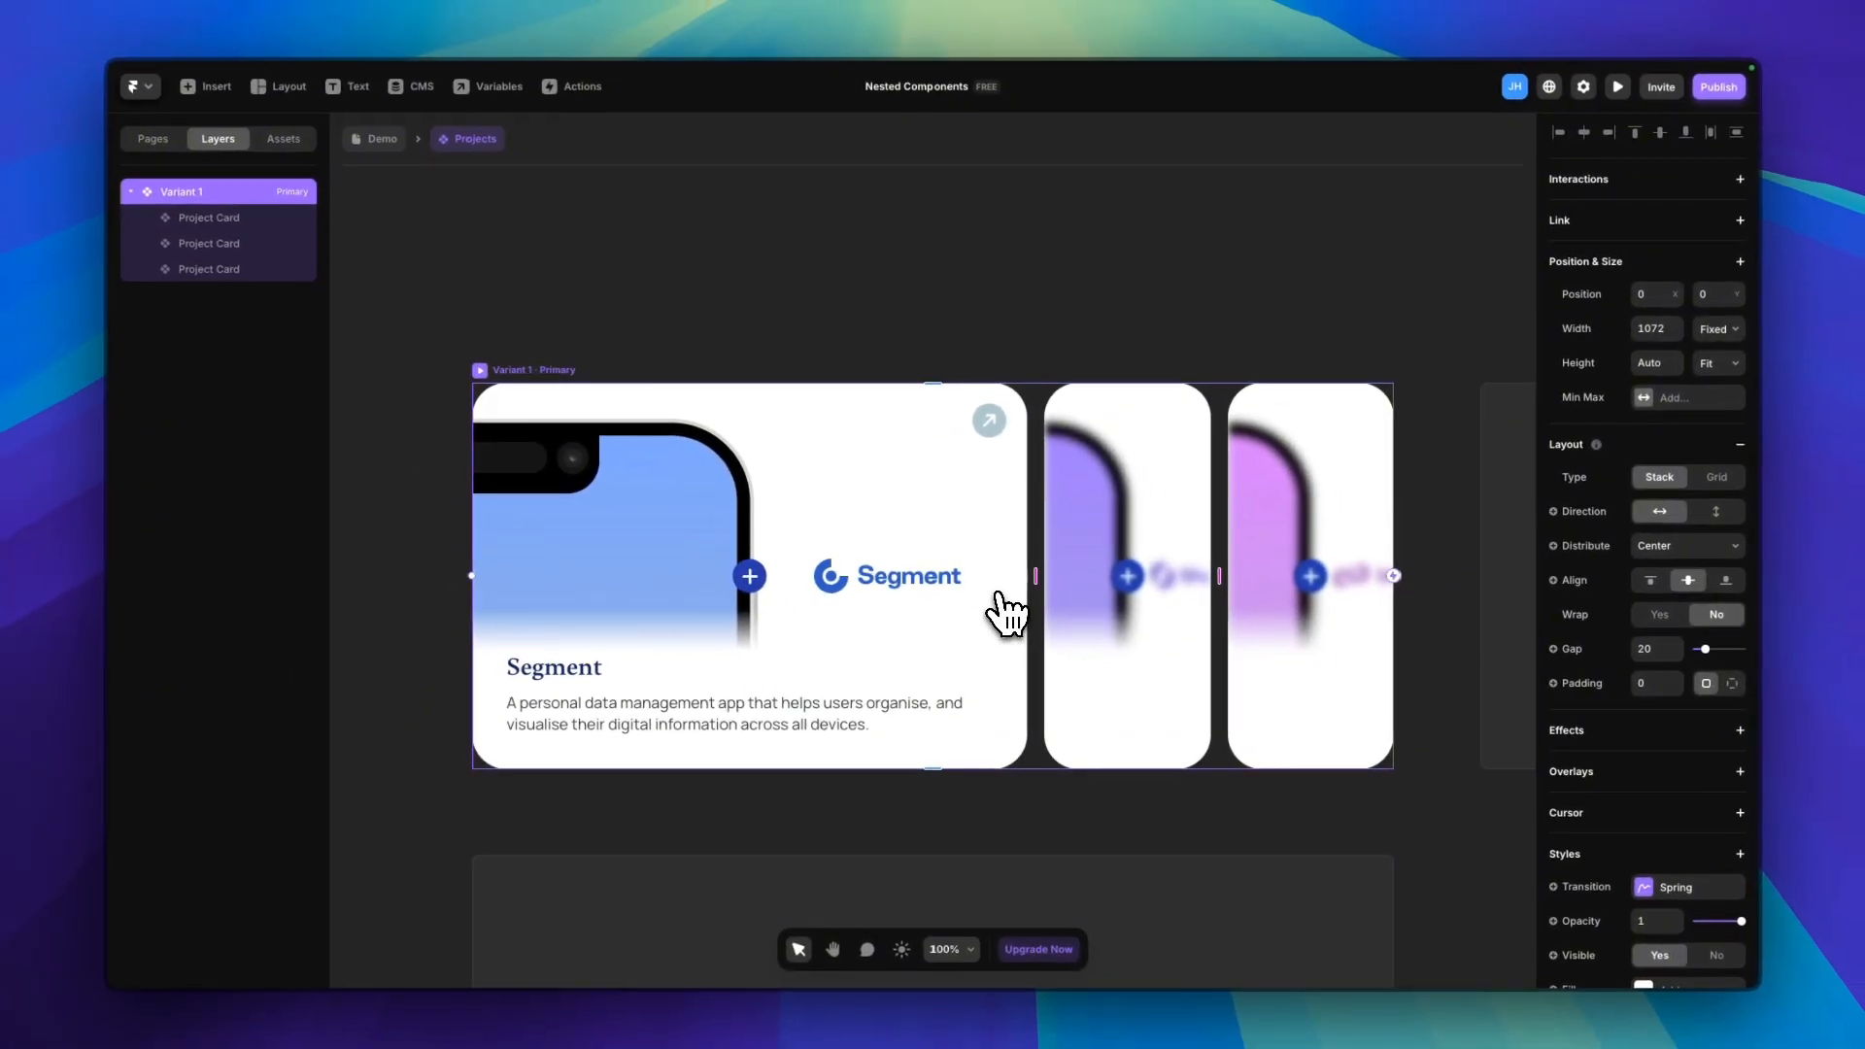
Add two more variants, Variant 2 and Variant 3, to the Projects component
scroll(1007, 612, down, 5)
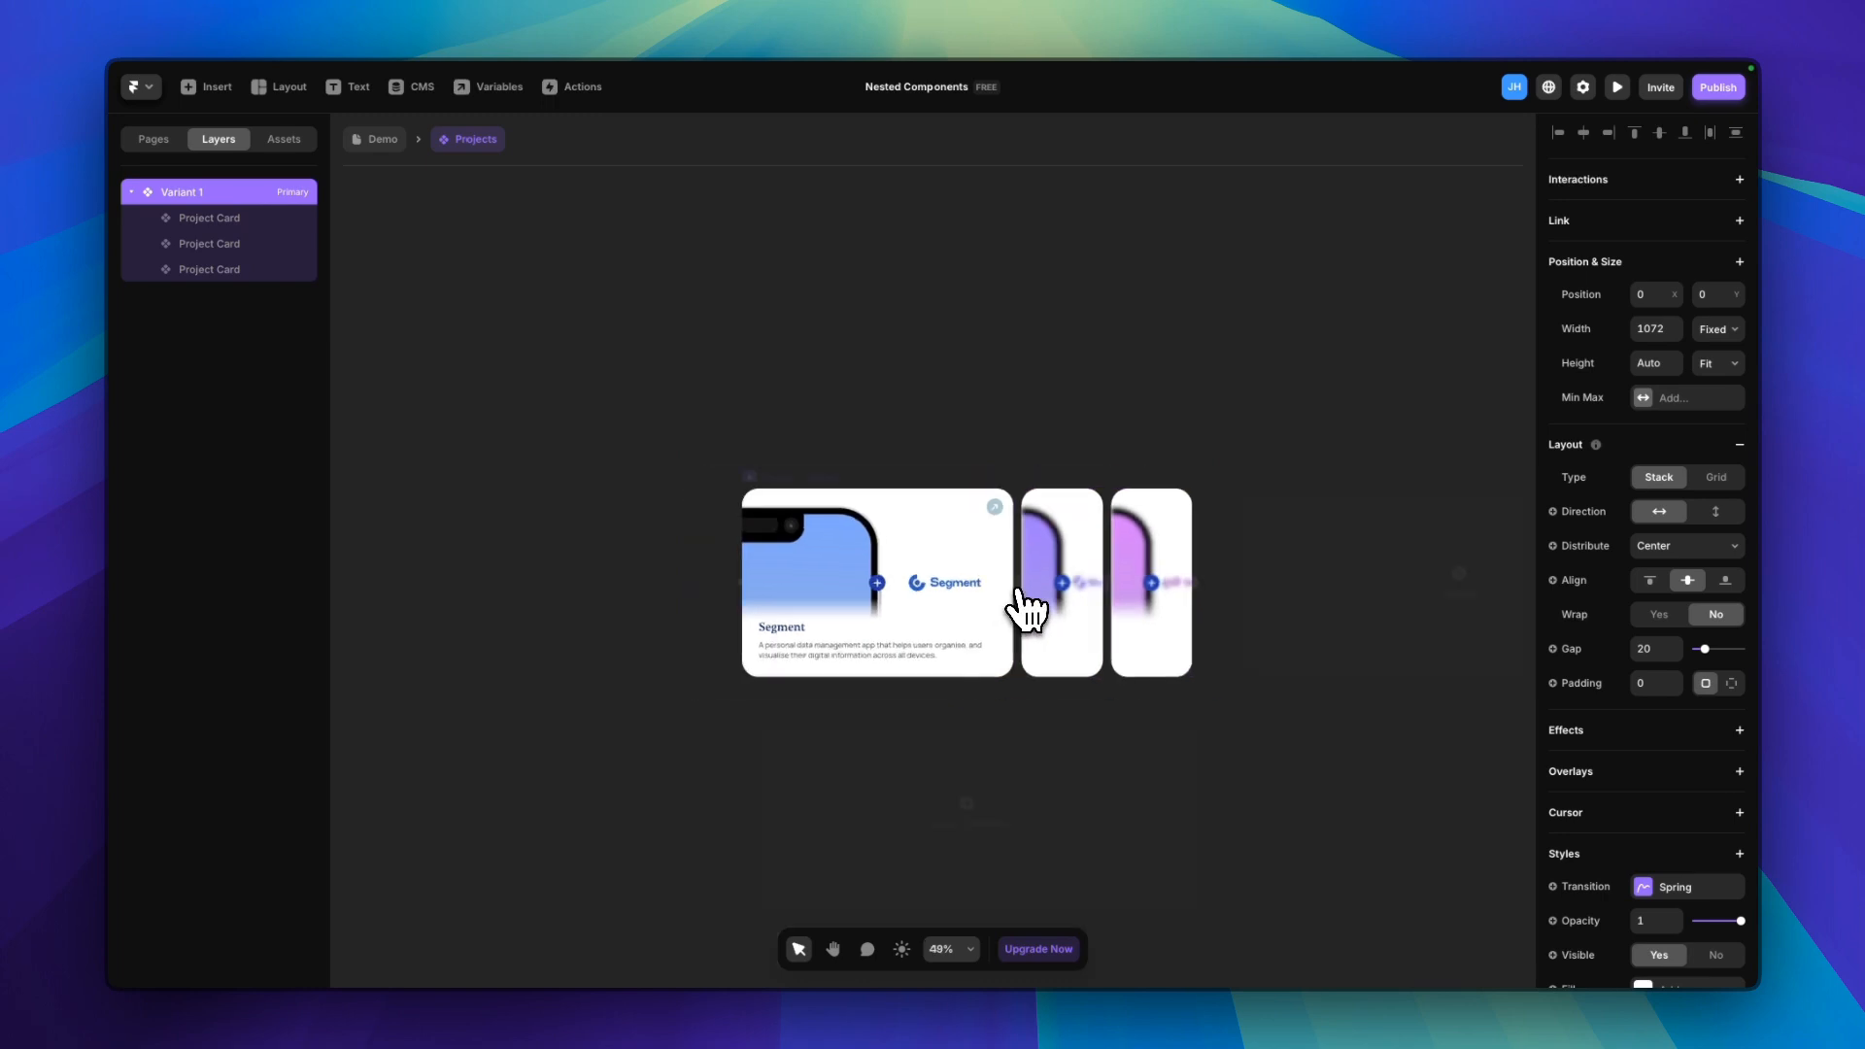
click(1477, 583)
click(1424, 575)
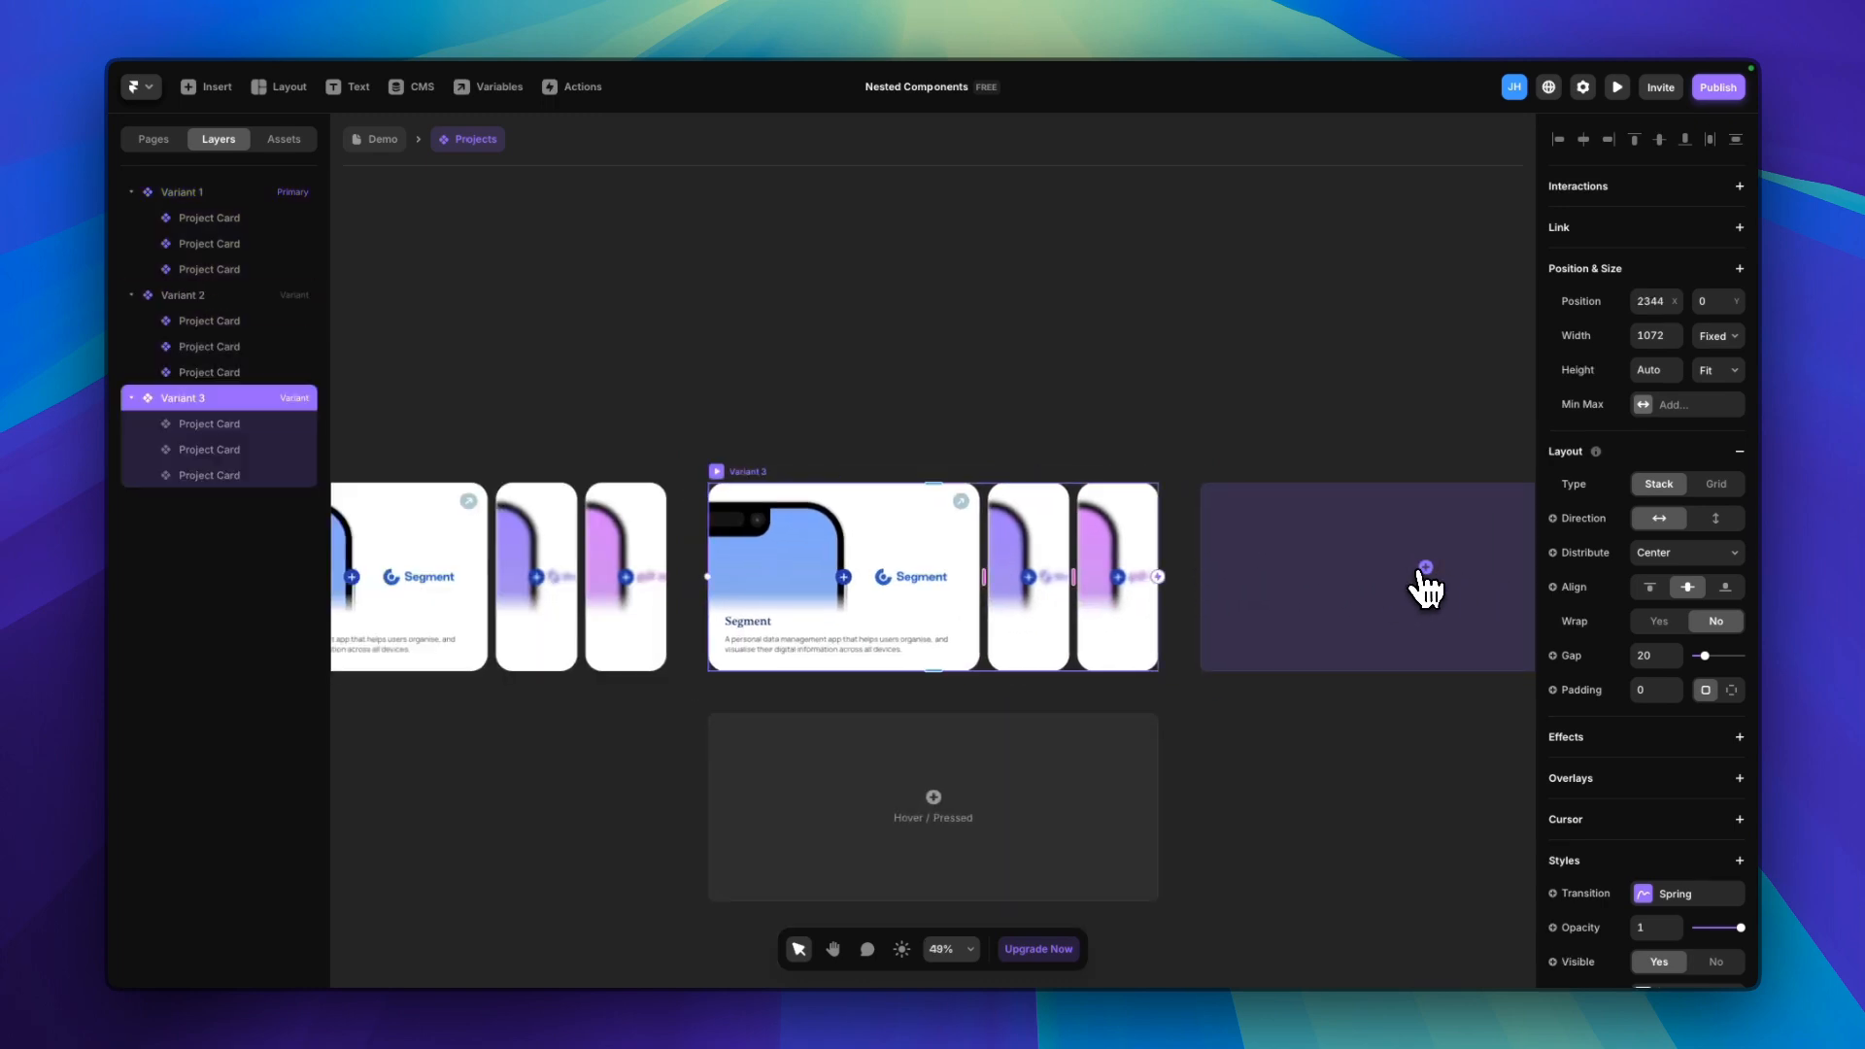
In Variant 2, set the second card's width to 1fr and switch it to the Normal variant
drag(602, 418, 1202, 407)
click(1134, 551)
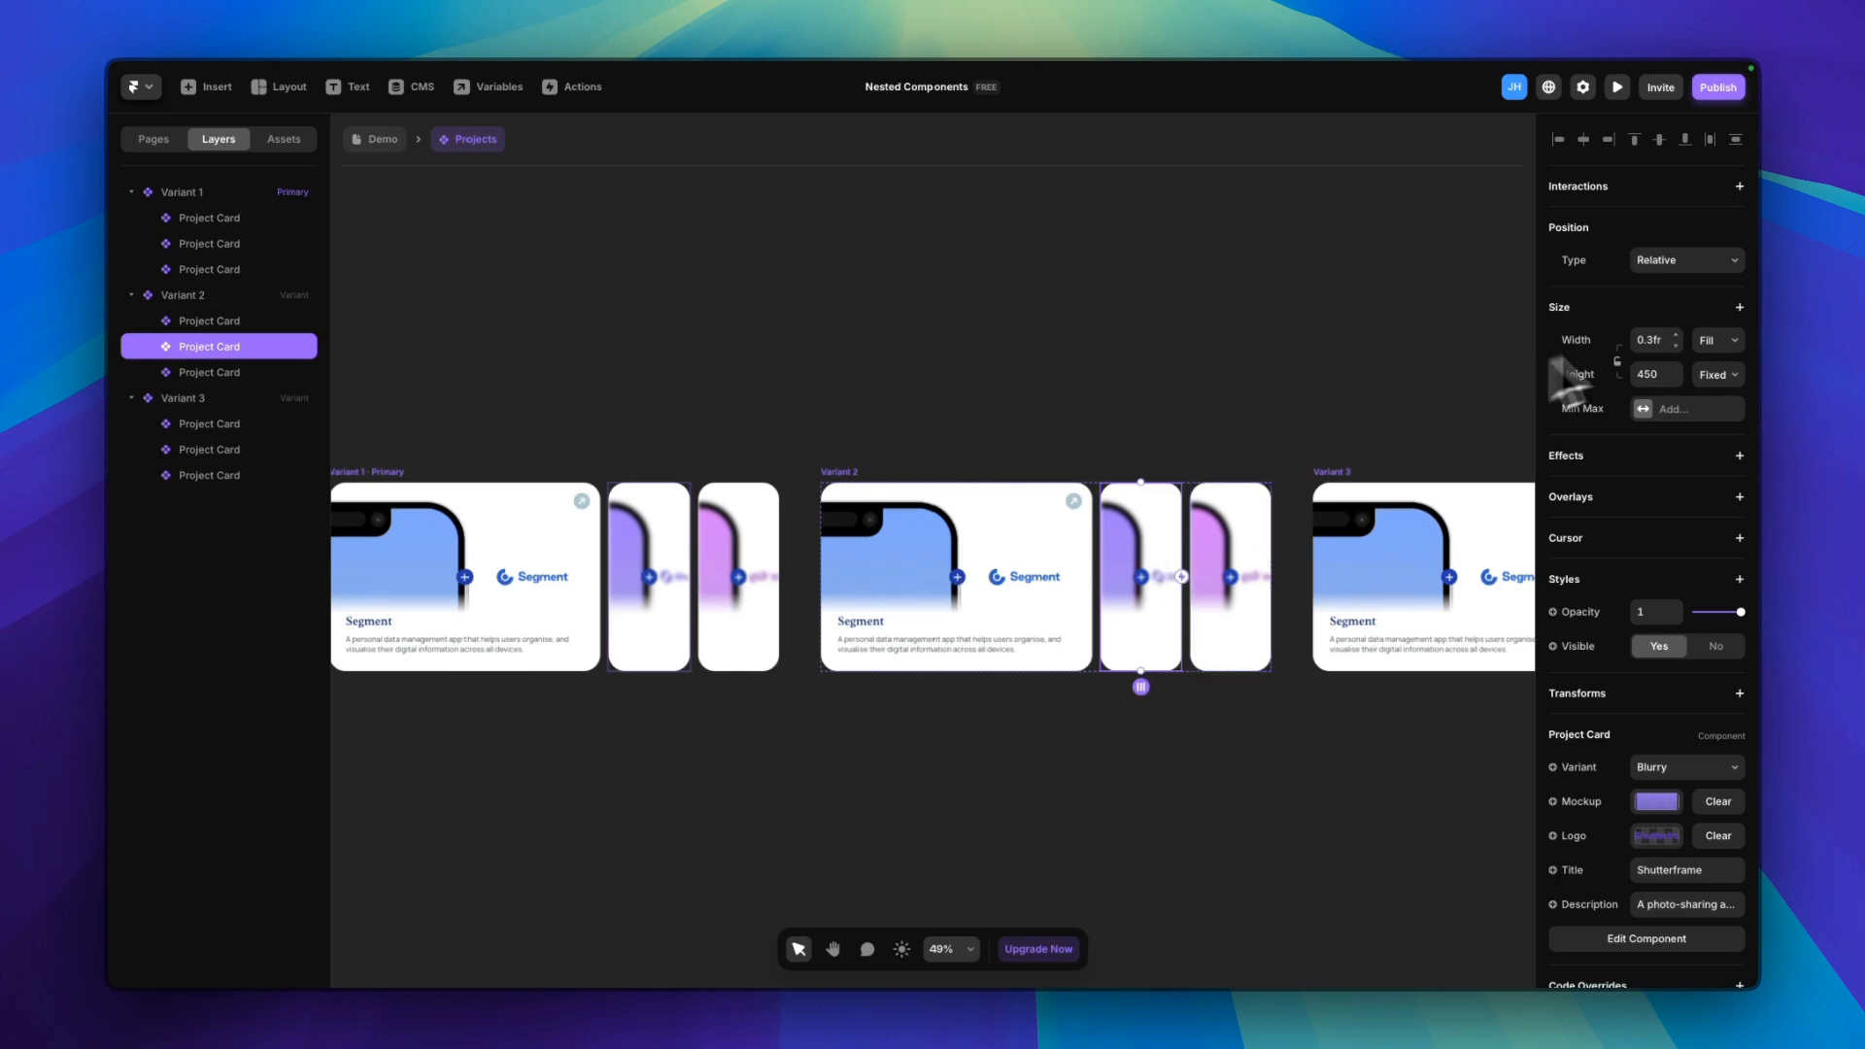
click(1651, 340)
text(1fr)
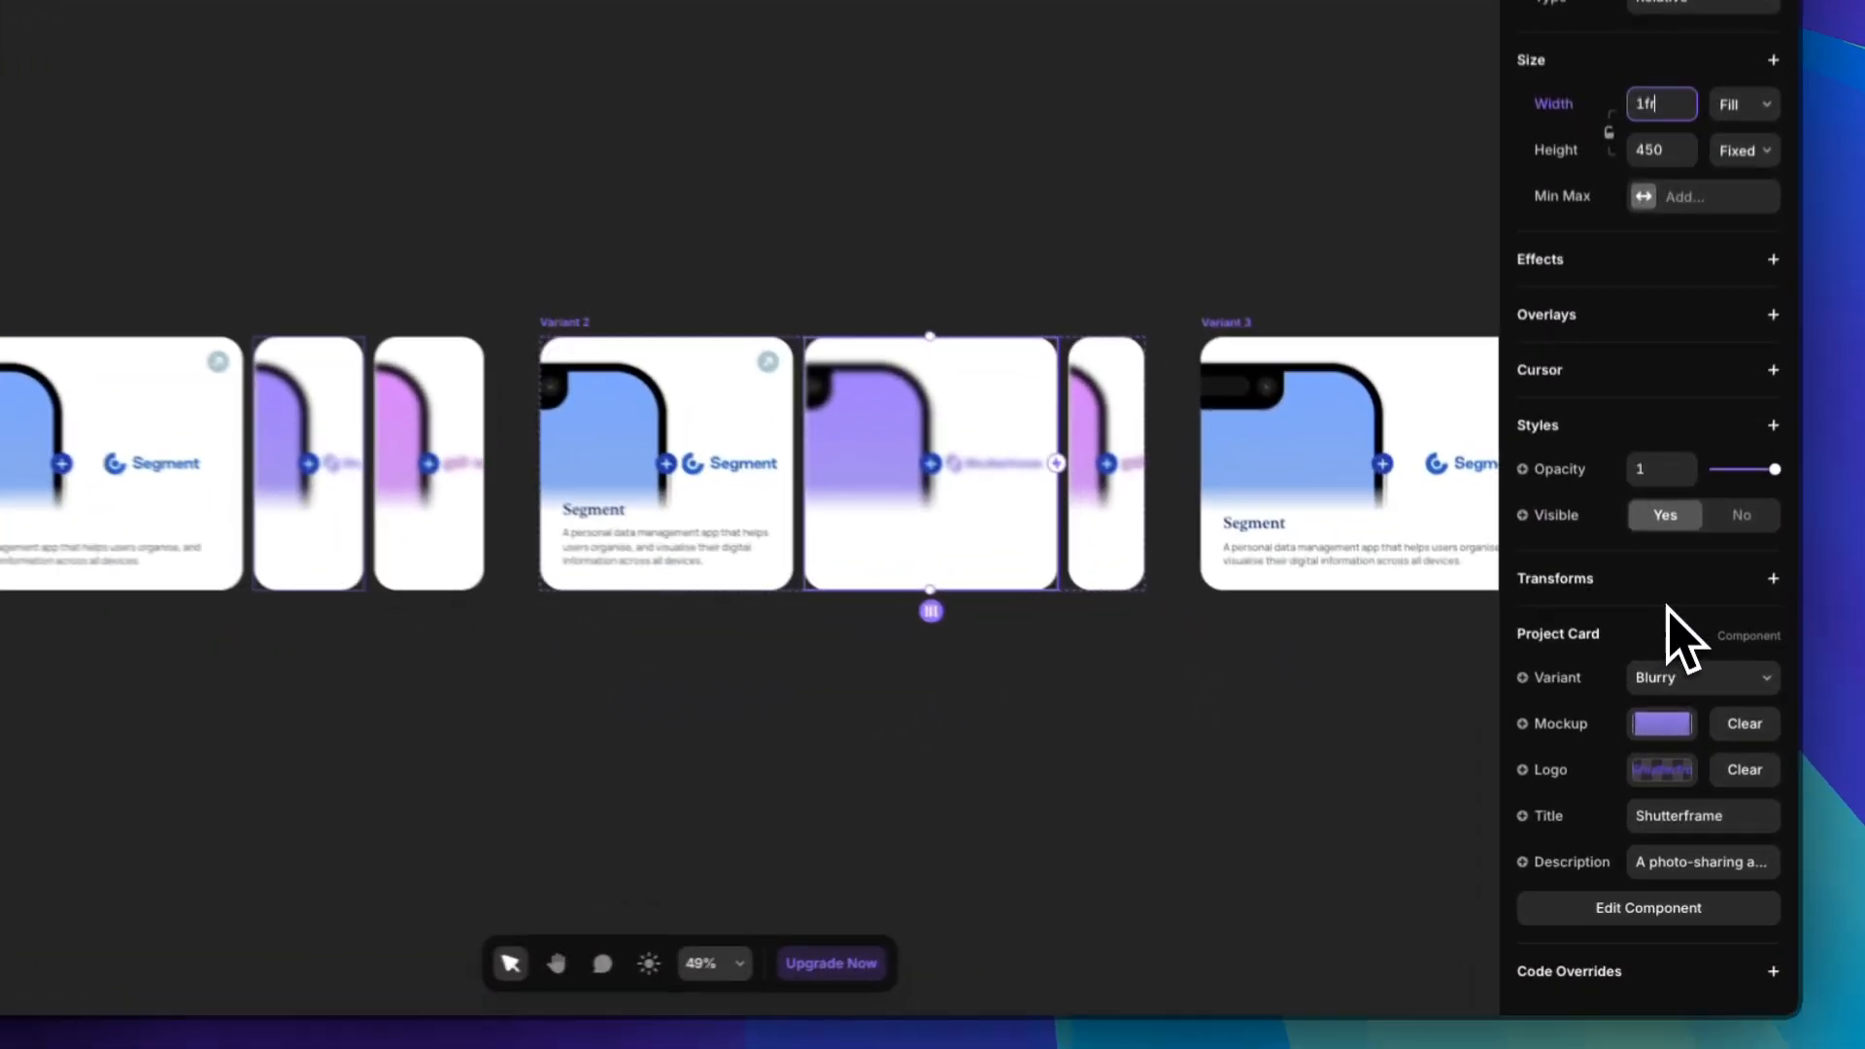
click(1676, 735)
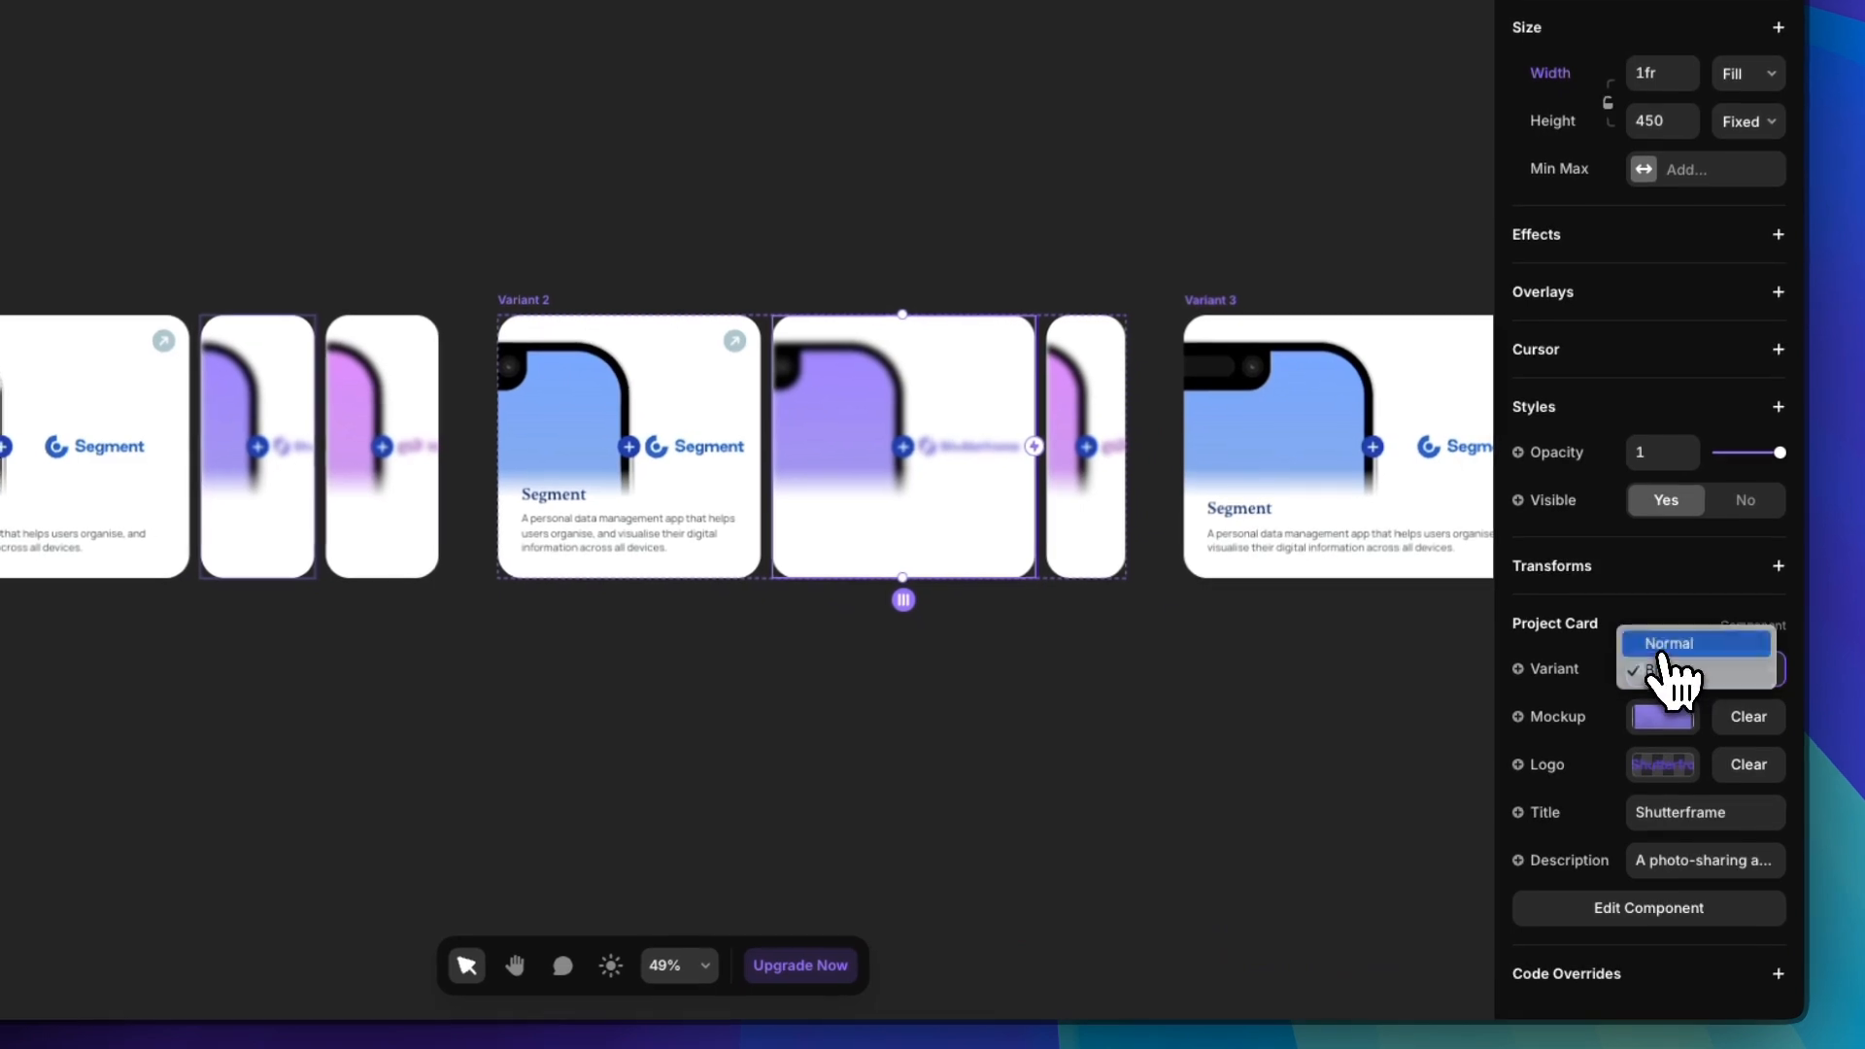
click(1667, 644)
In Variant 2, set the first card's width to 0.3fr and switch it to the Blurry variant
click(656, 379)
click(1662, 73)
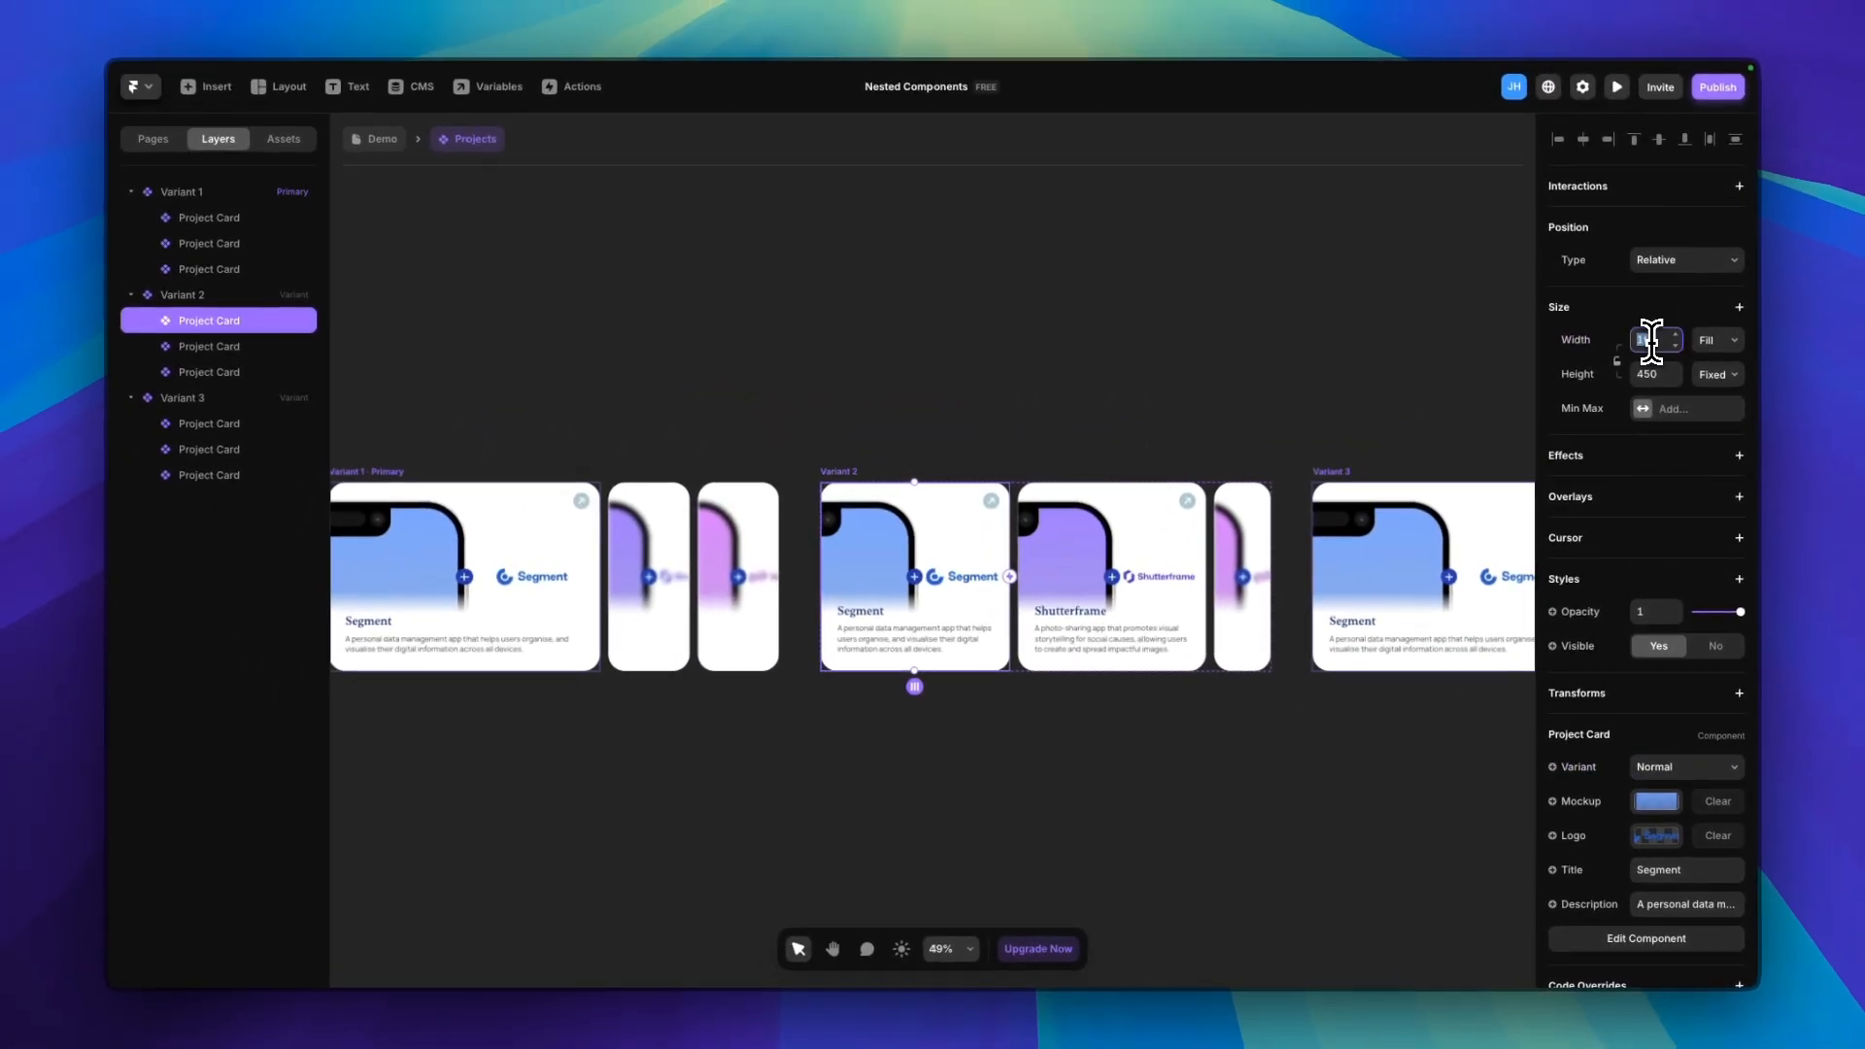
text(0.3fr)
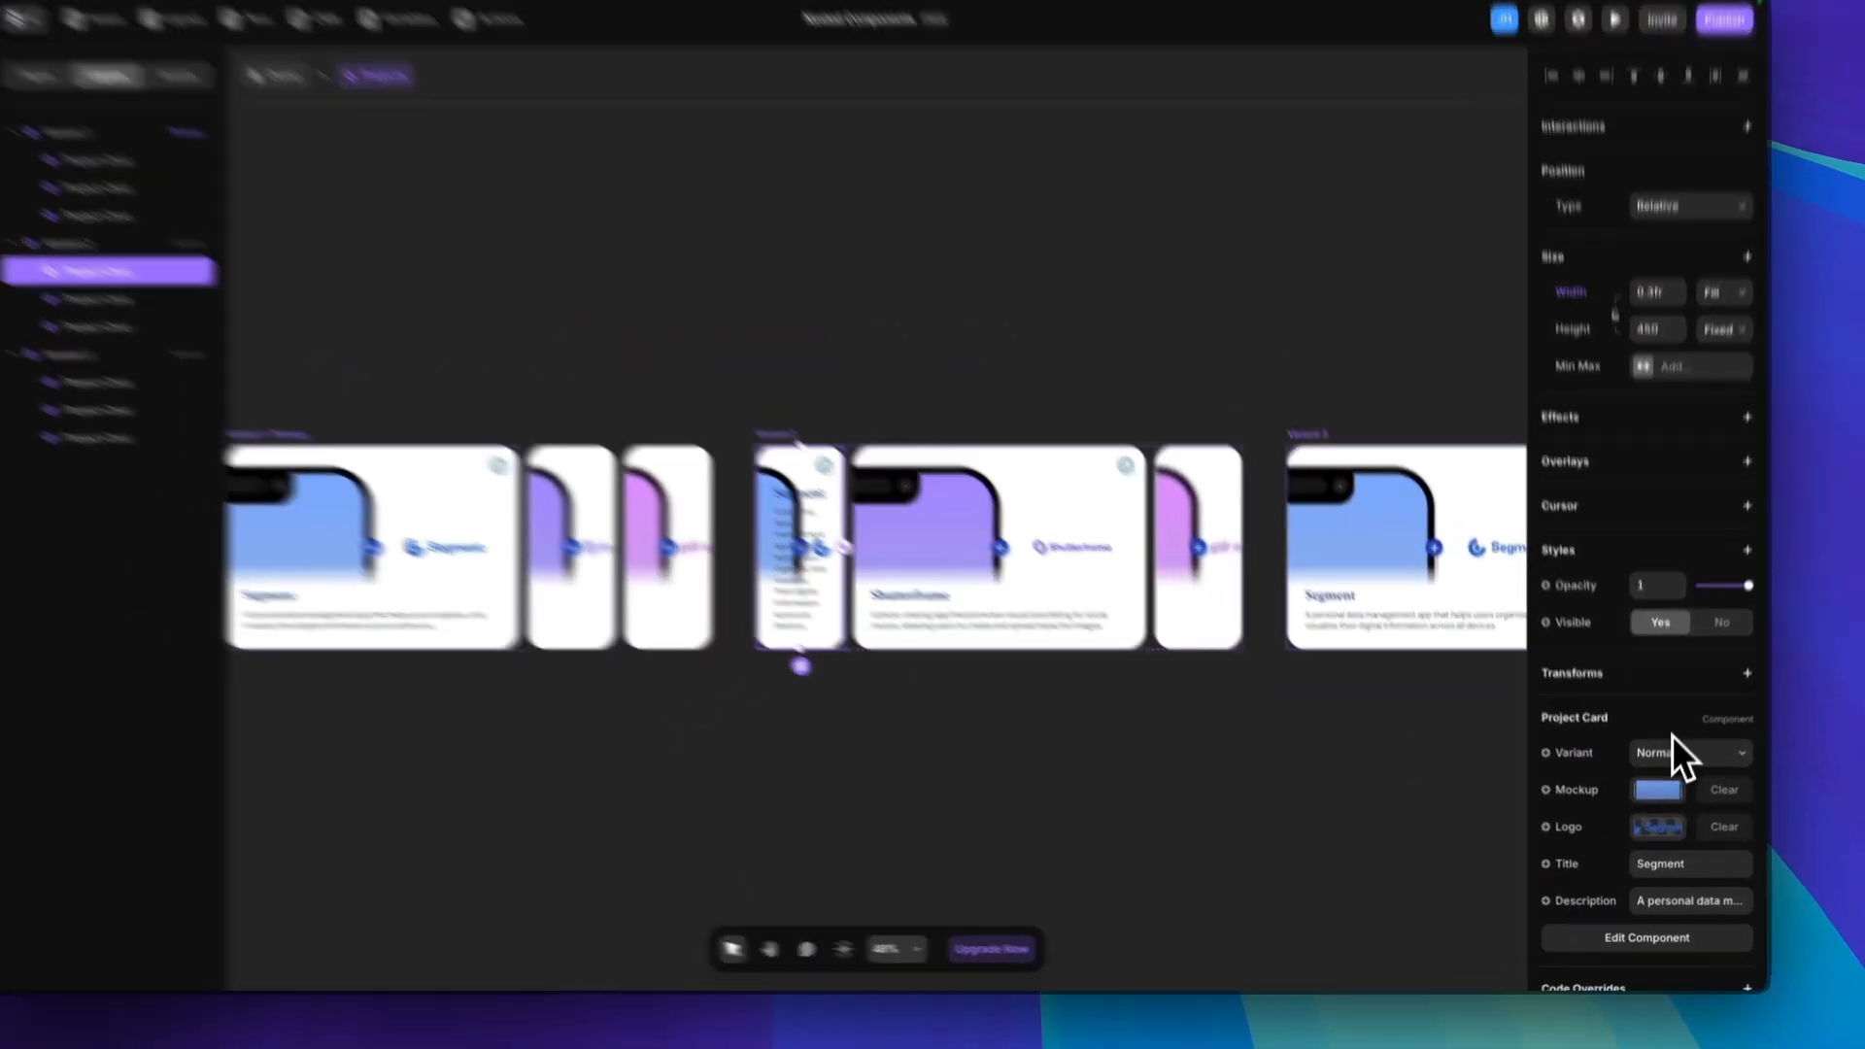
click(1681, 789)
click(1673, 818)
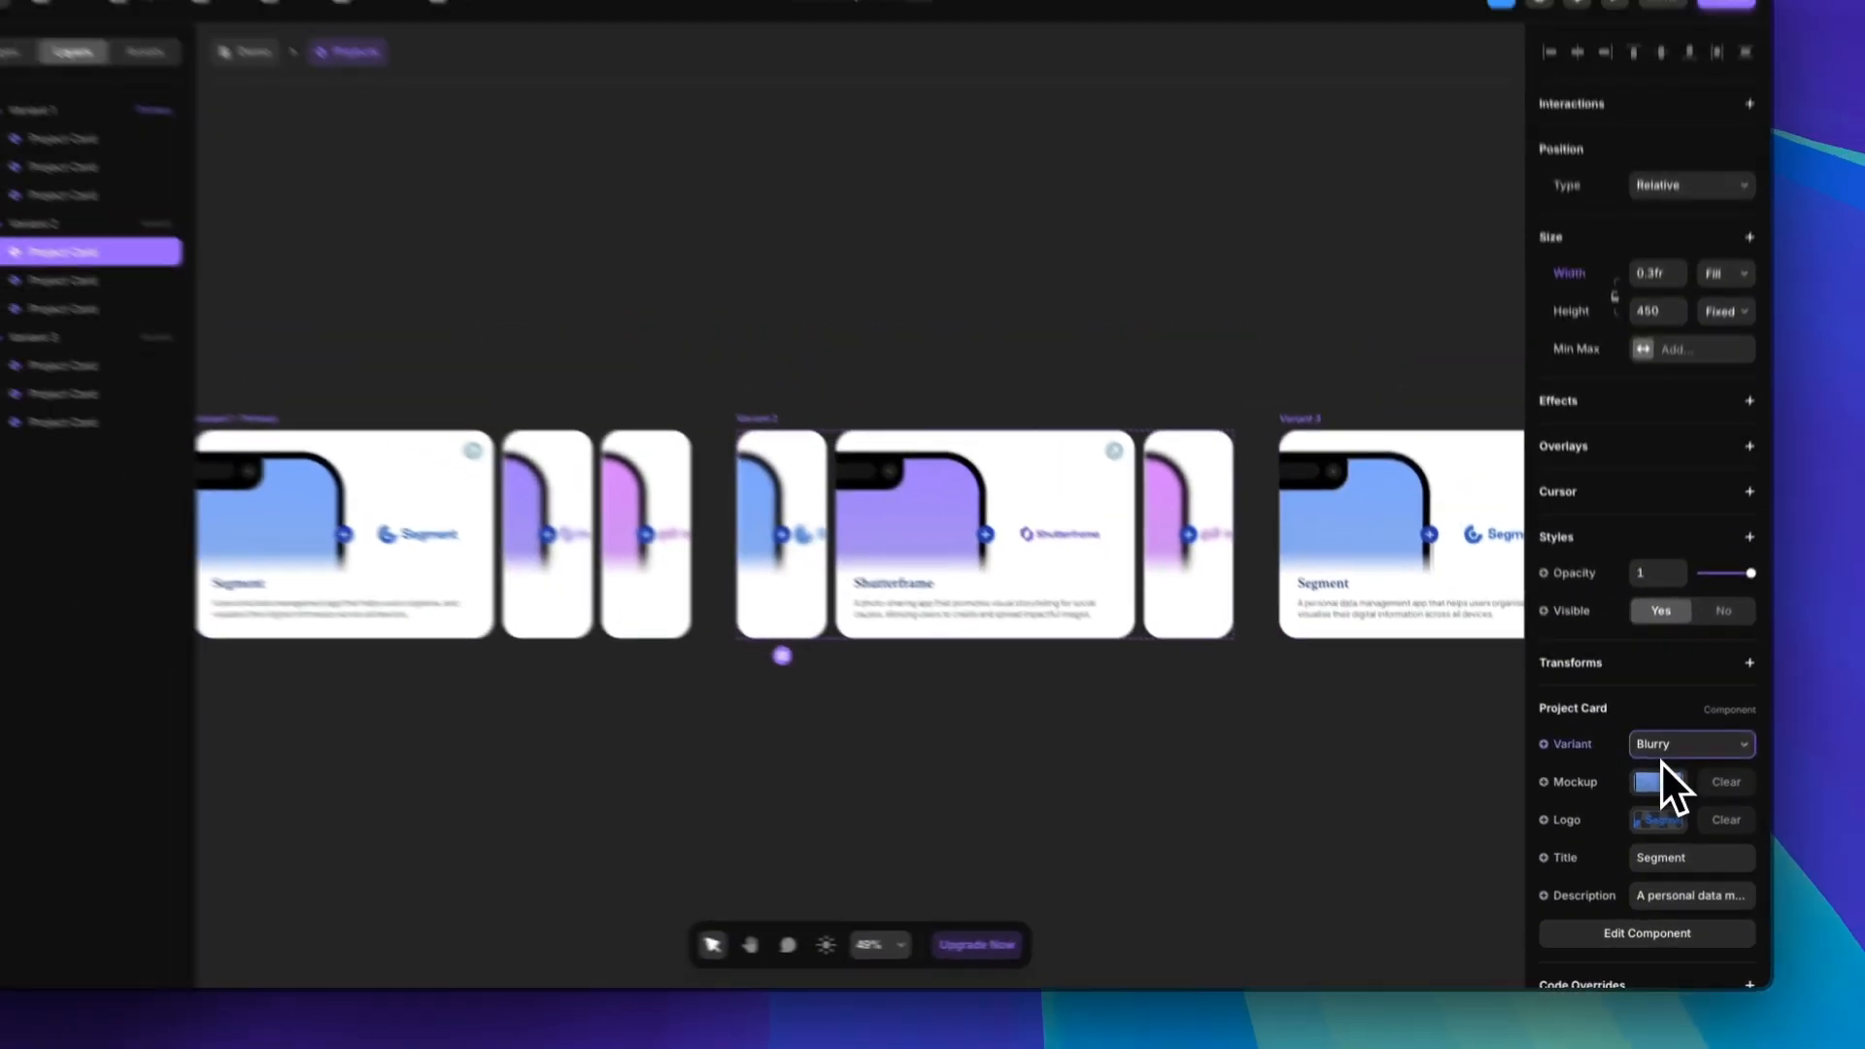
In Variant 3, set the first card's width to 0.3fr and switch it to the Blurry variant
click(1360, 385)
key(space)
drag(1360, 385, 811, 332)
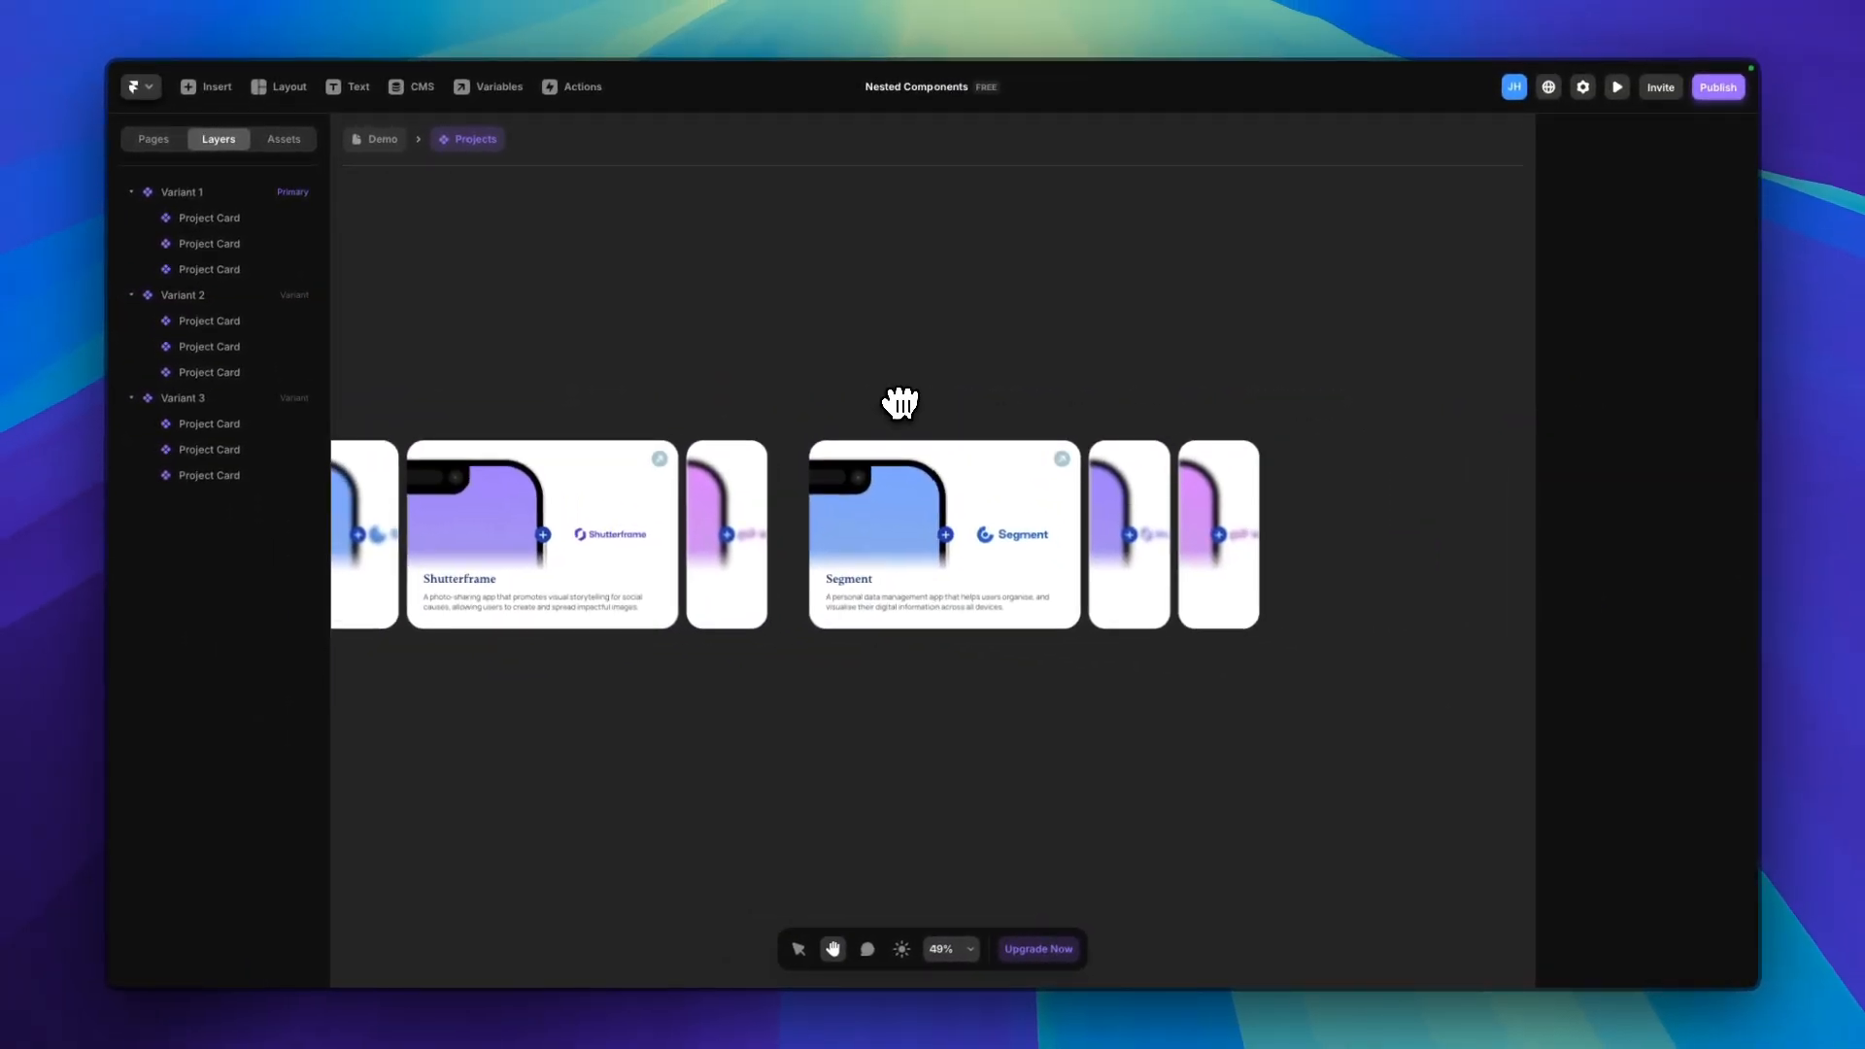
click(962, 493)
click(1637, 341)
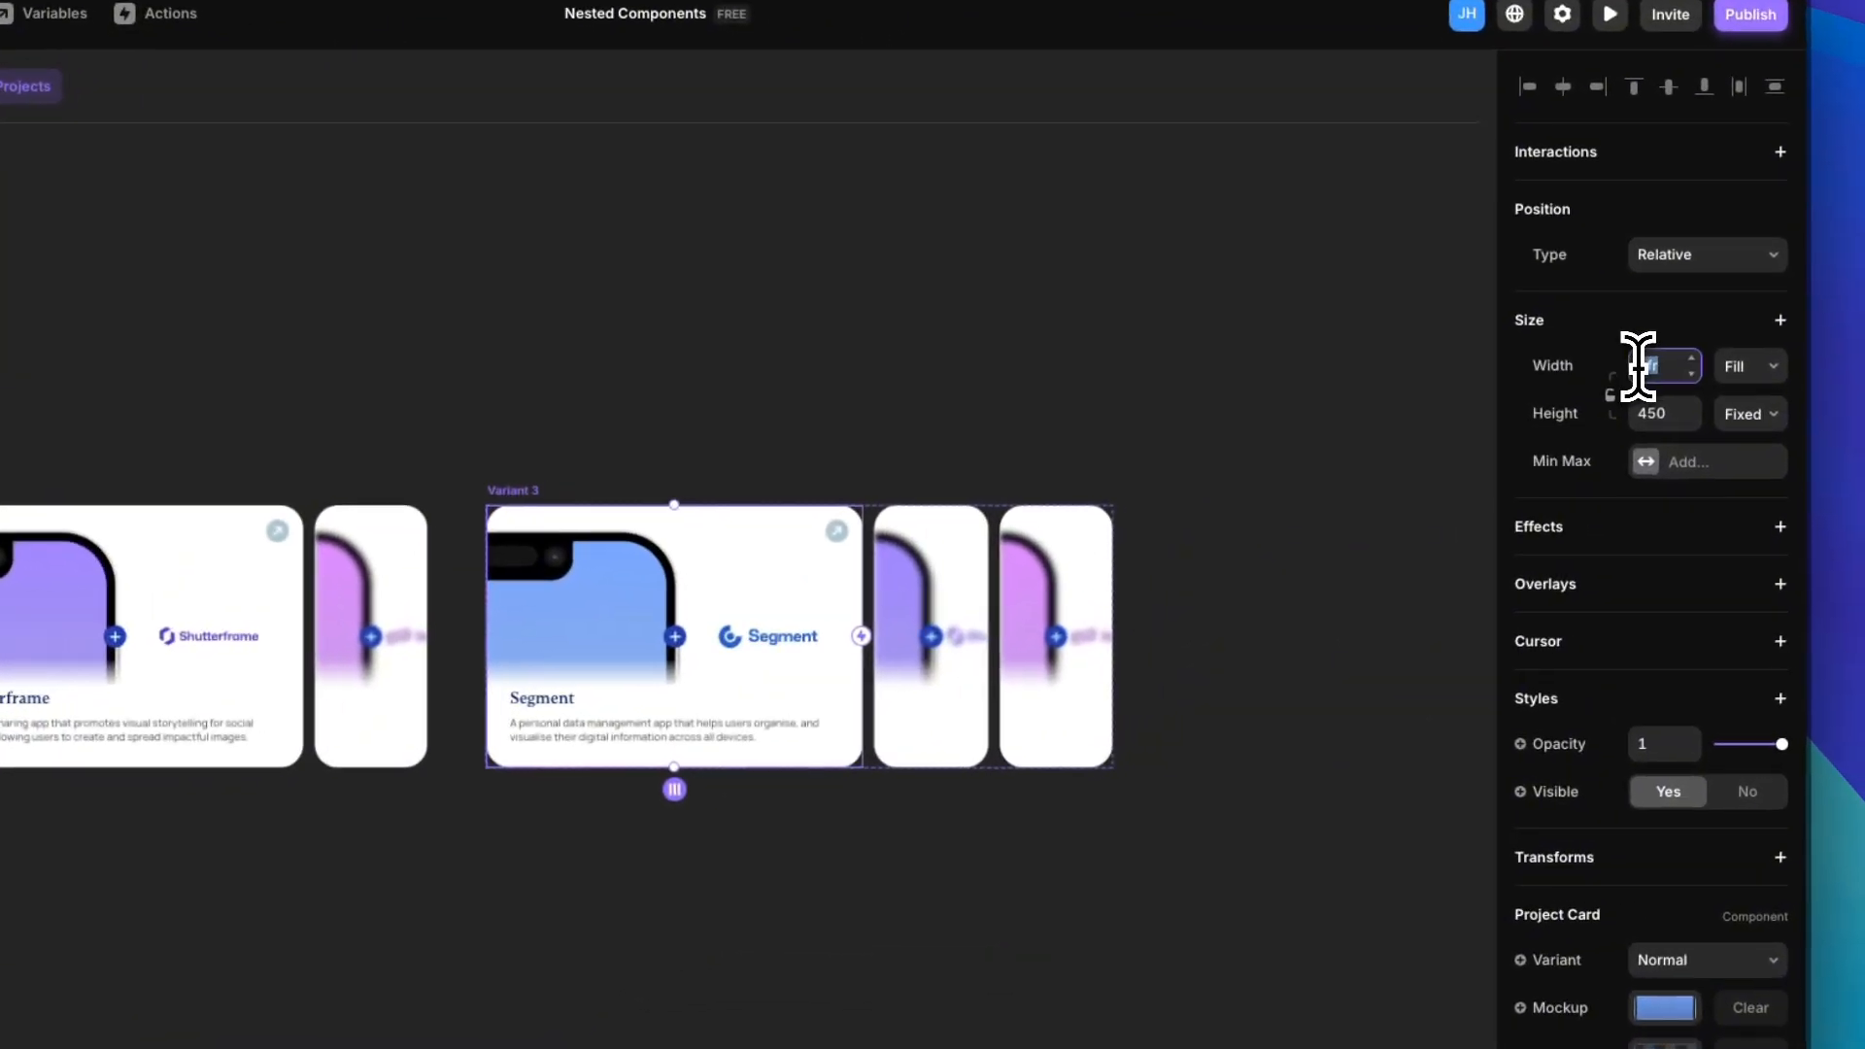
text(0.3fr)
key(Return)
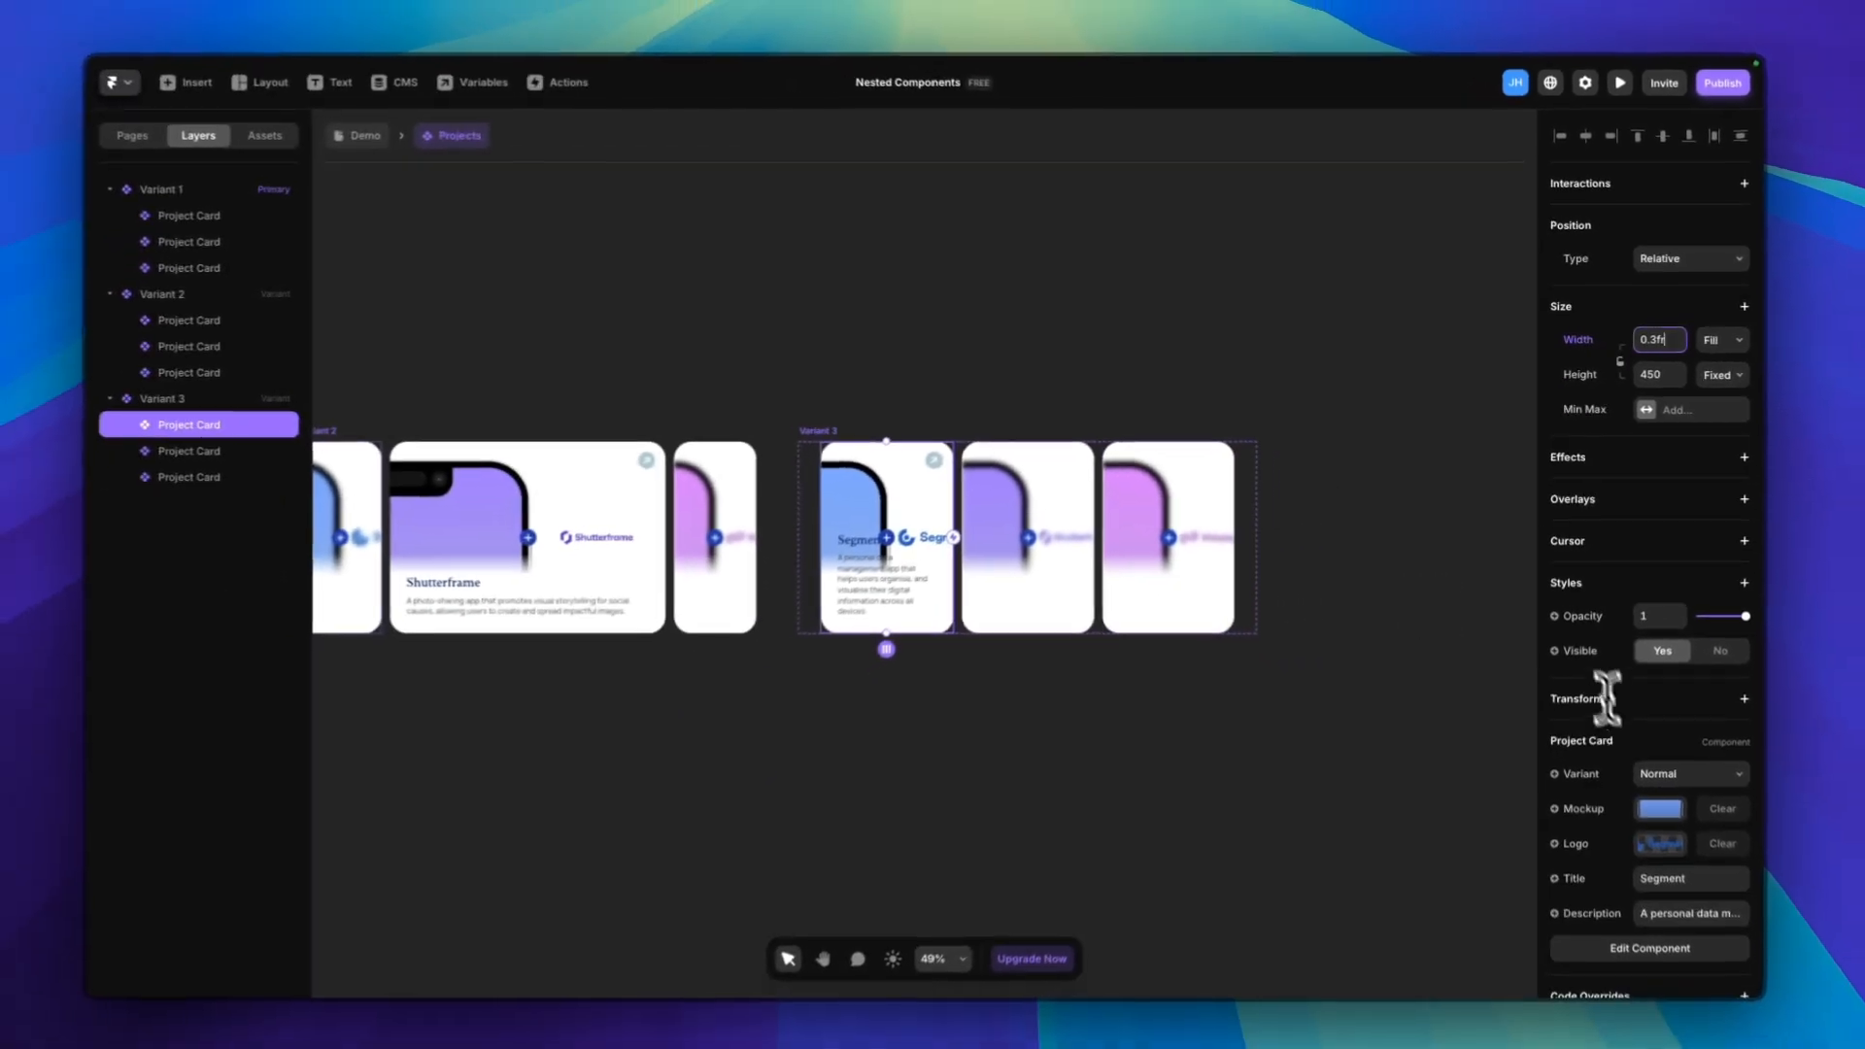
click(1663, 961)
click(1661, 817)
In Variant 3, set the third card's width to 1fr and switch it to the Normal variant
click(1101, 533)
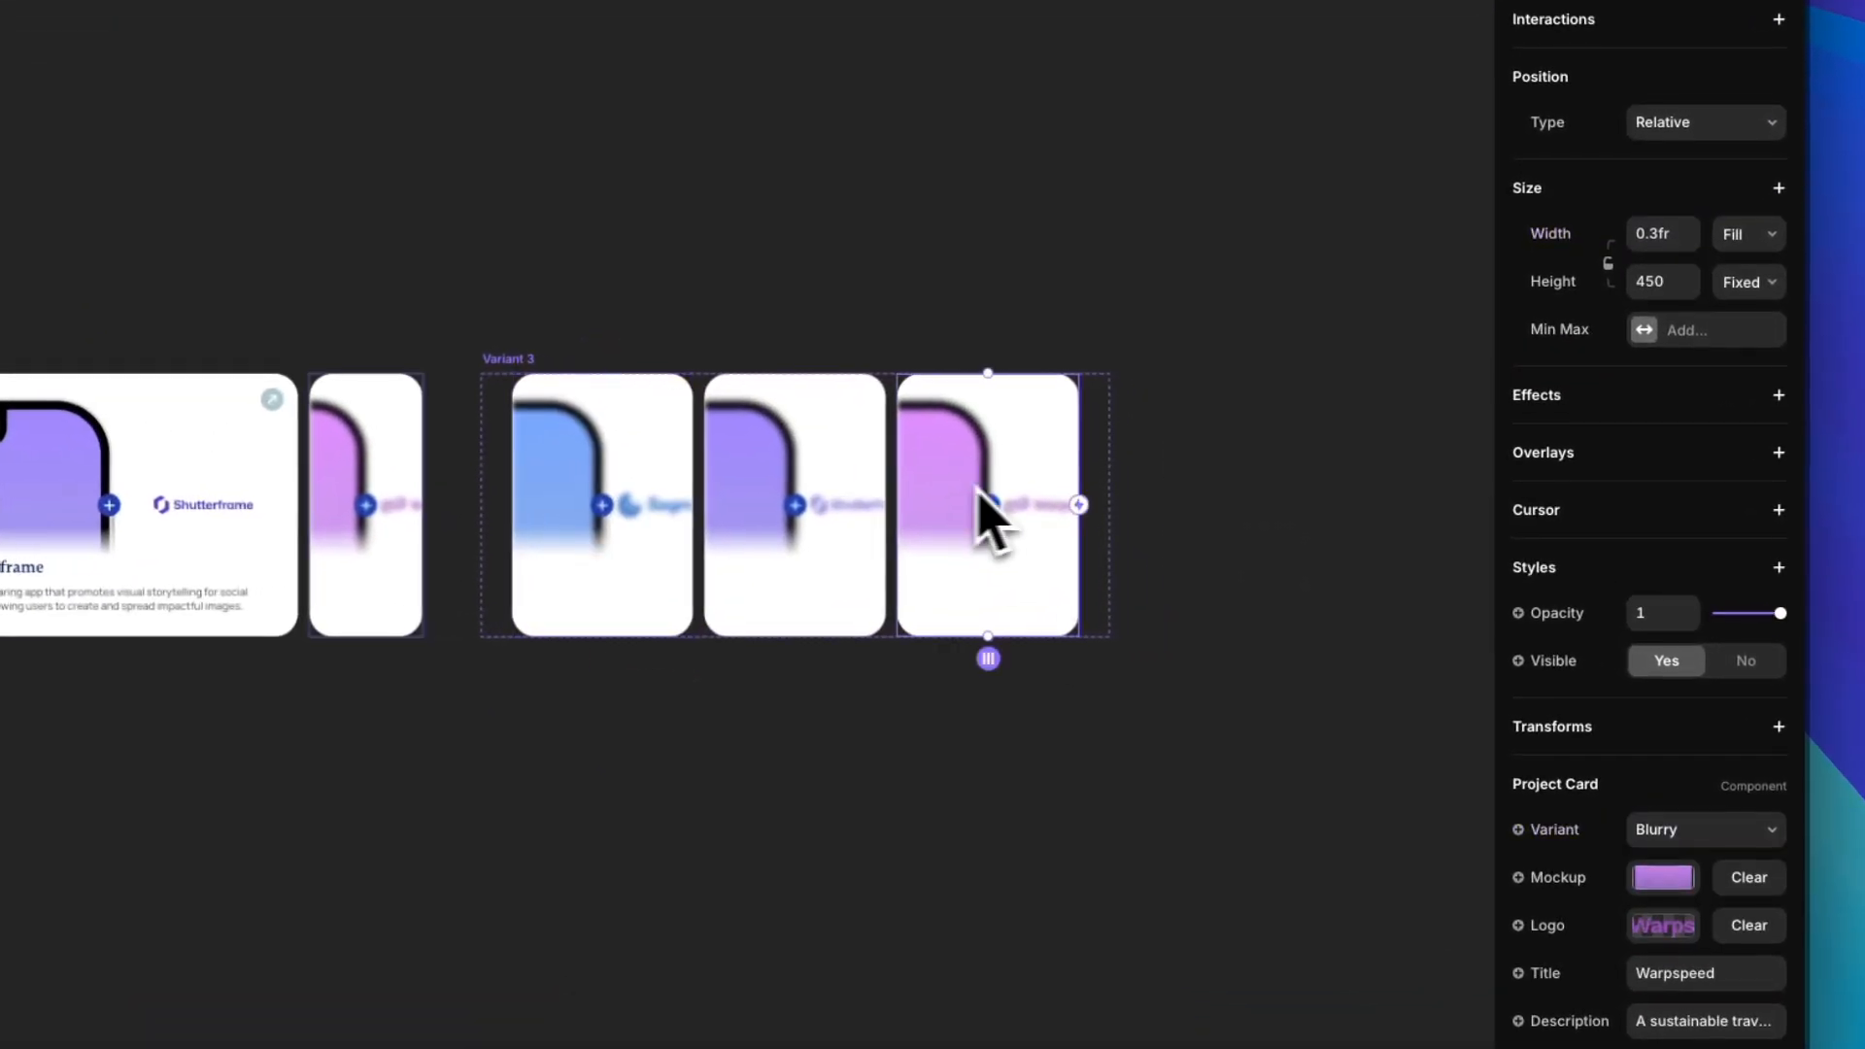
click(1671, 237)
text(1fr)
key(Return)
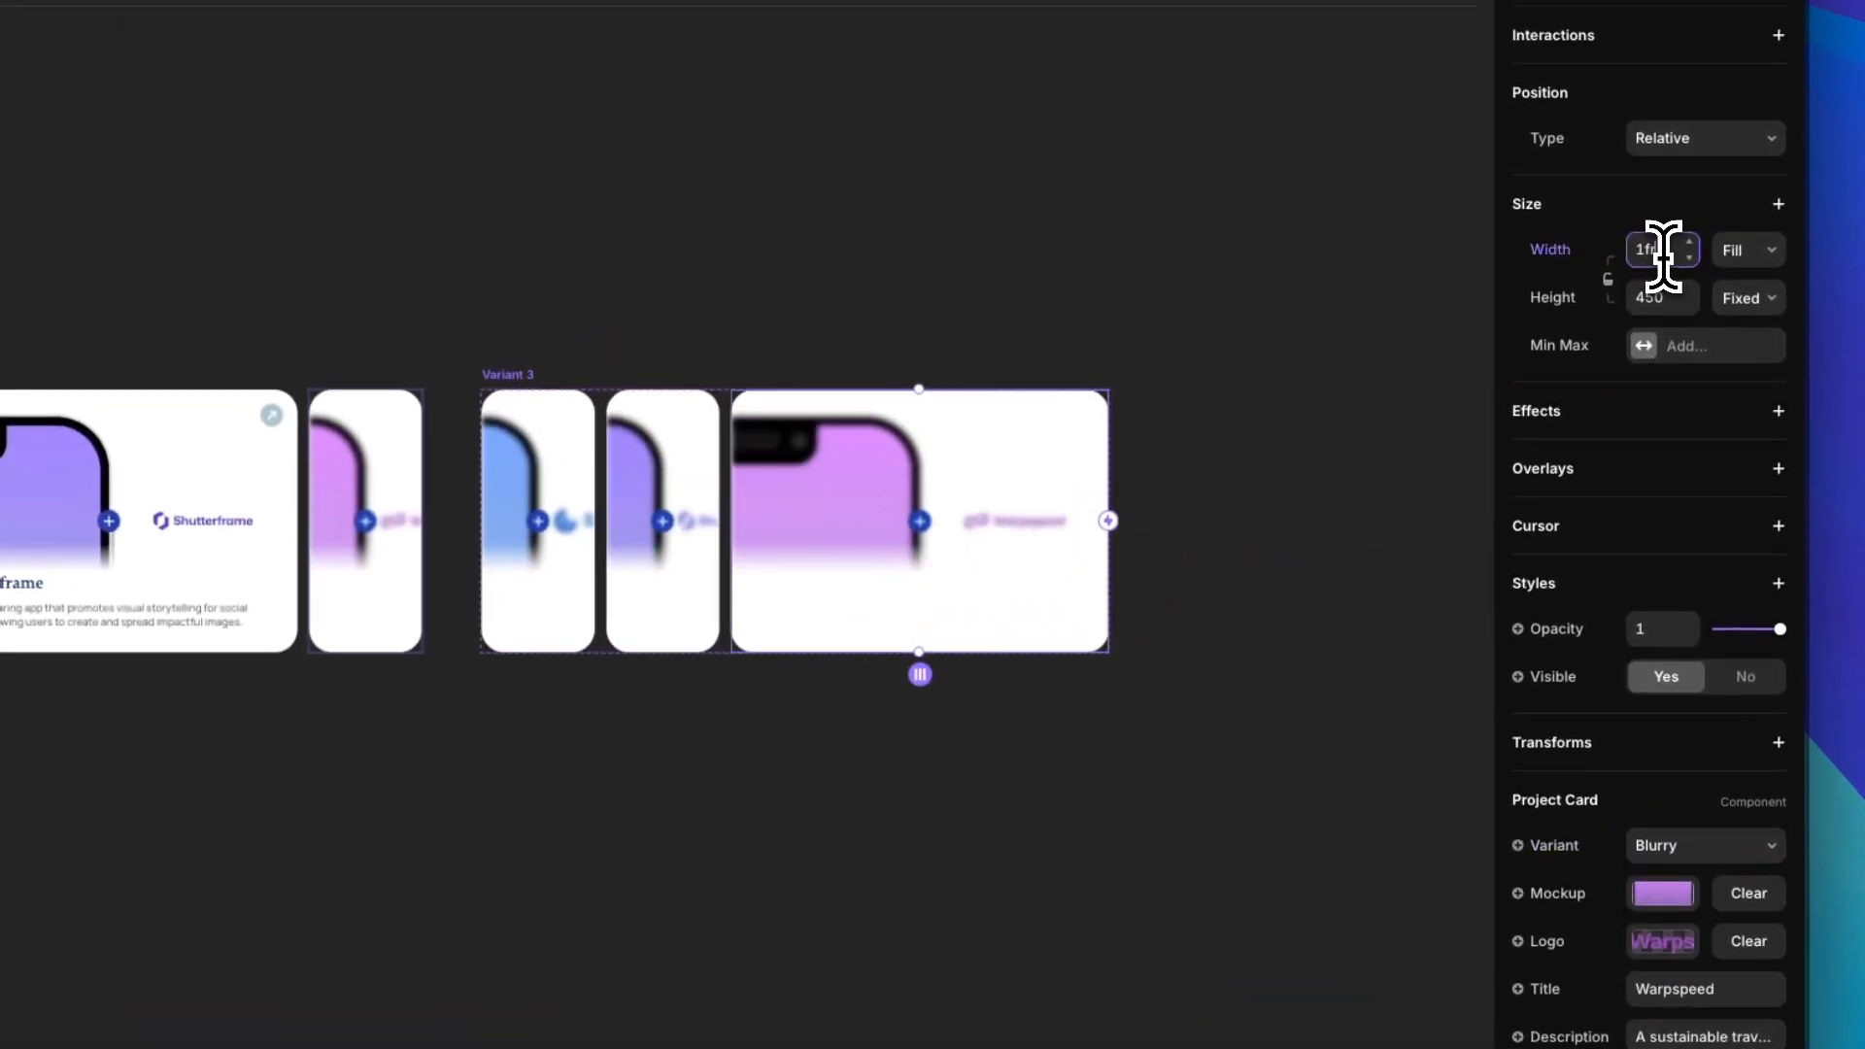
click(1663, 833)
click(1665, 810)
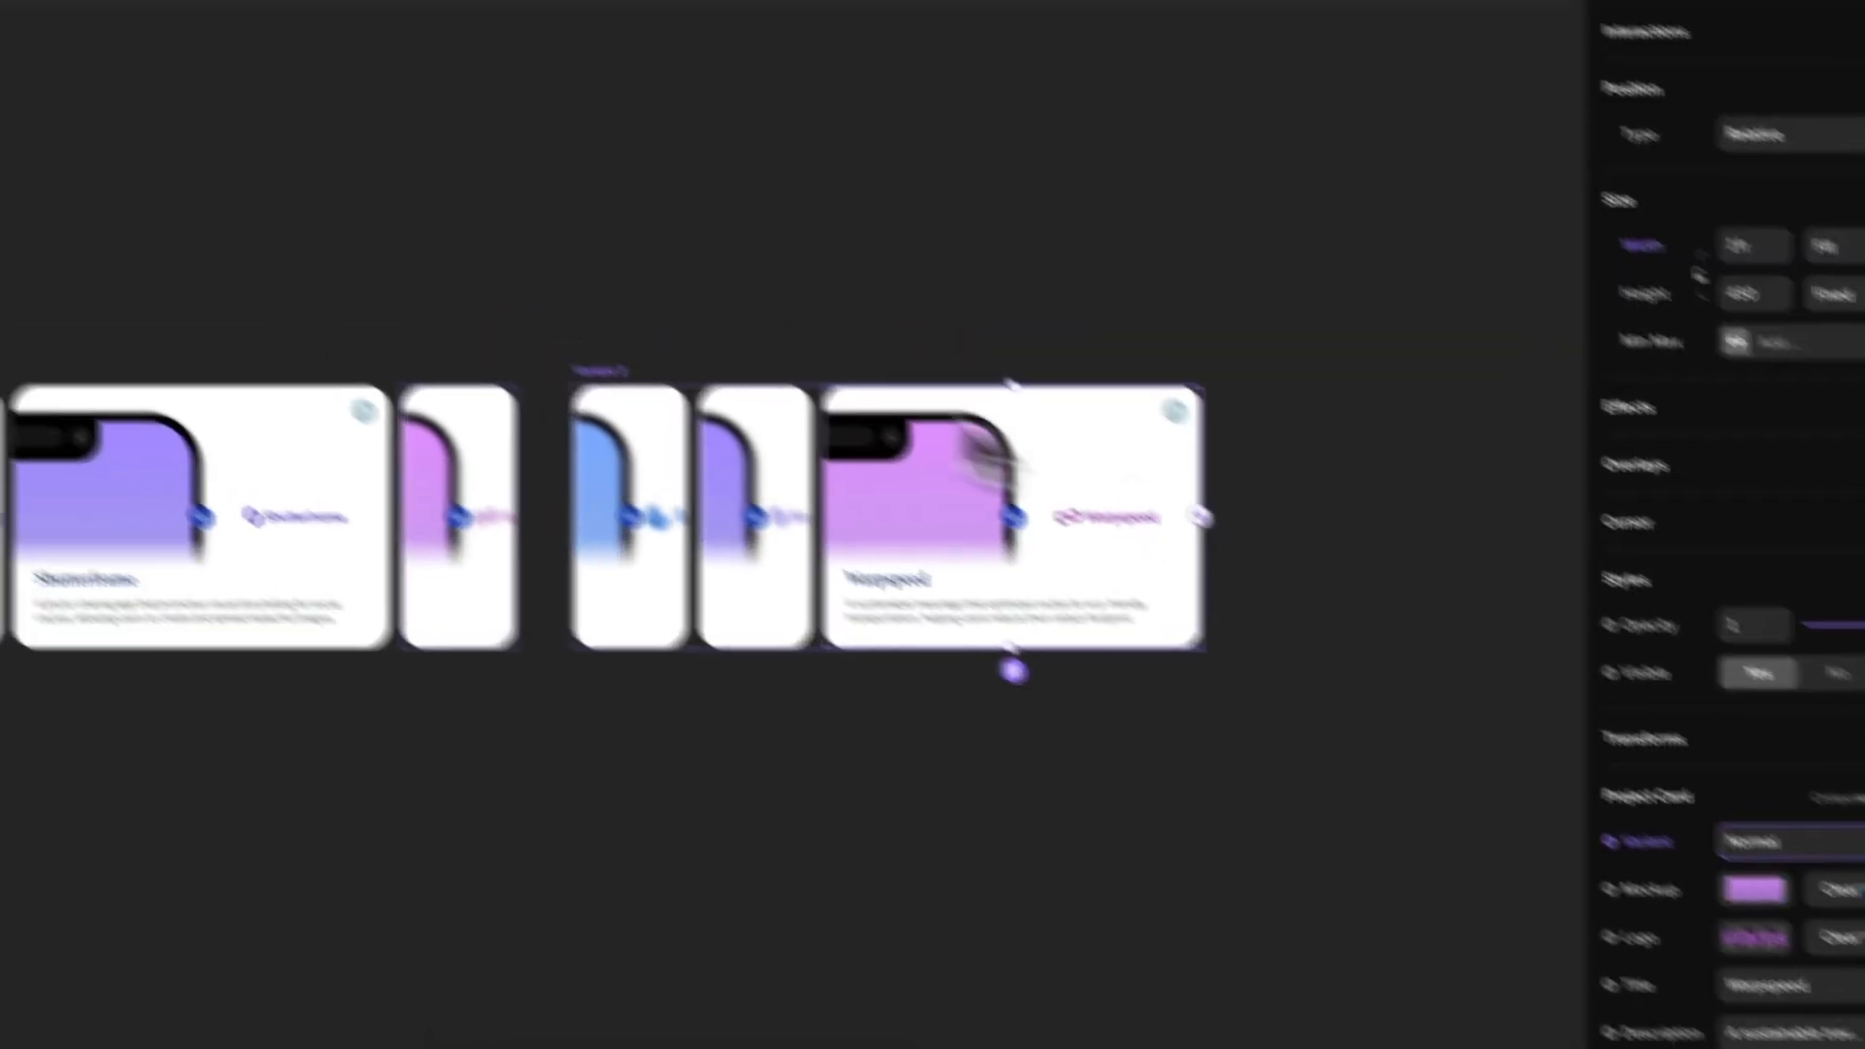
Add Mouse Enter interactions in Variant 1 linking the second card to Variant 2 and the third card to Variant 3
click(426, 303)
key(space)
drag(423, 304, 947, 284)
drag(202, 286, 748, 273)
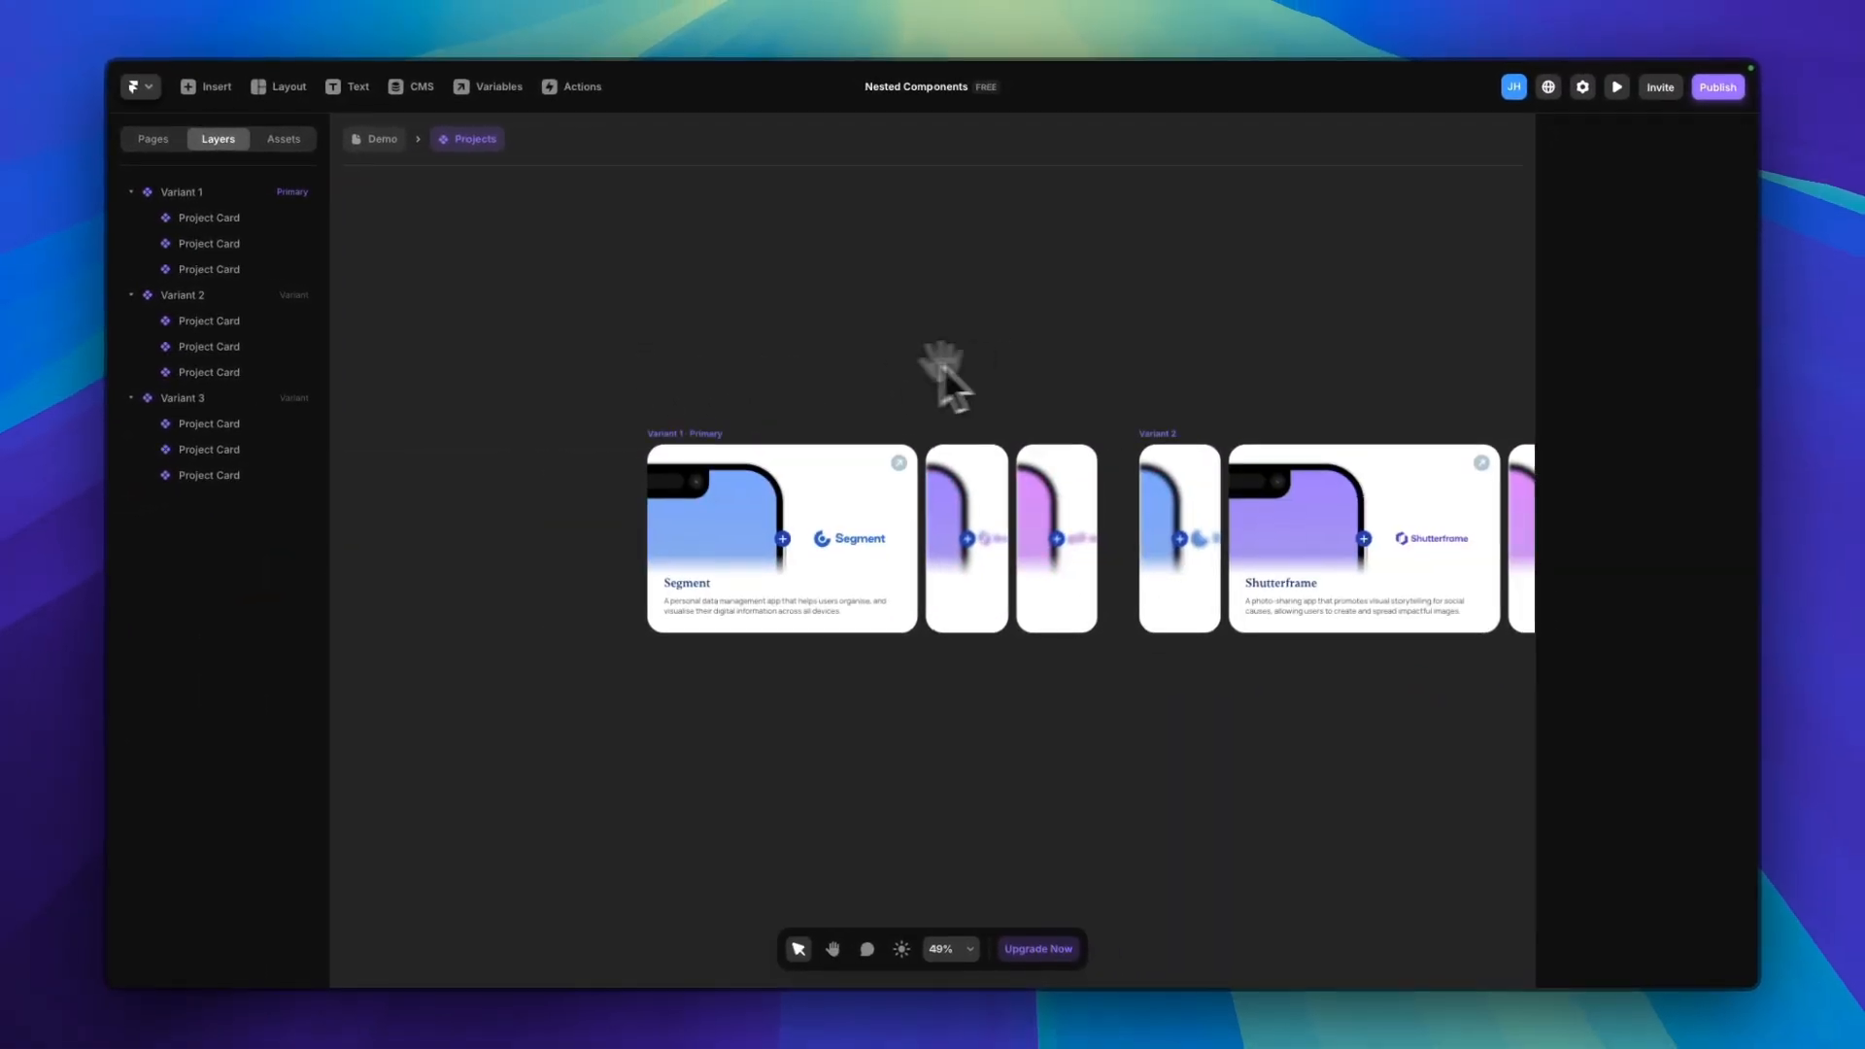
drag(944, 377, 879, 344)
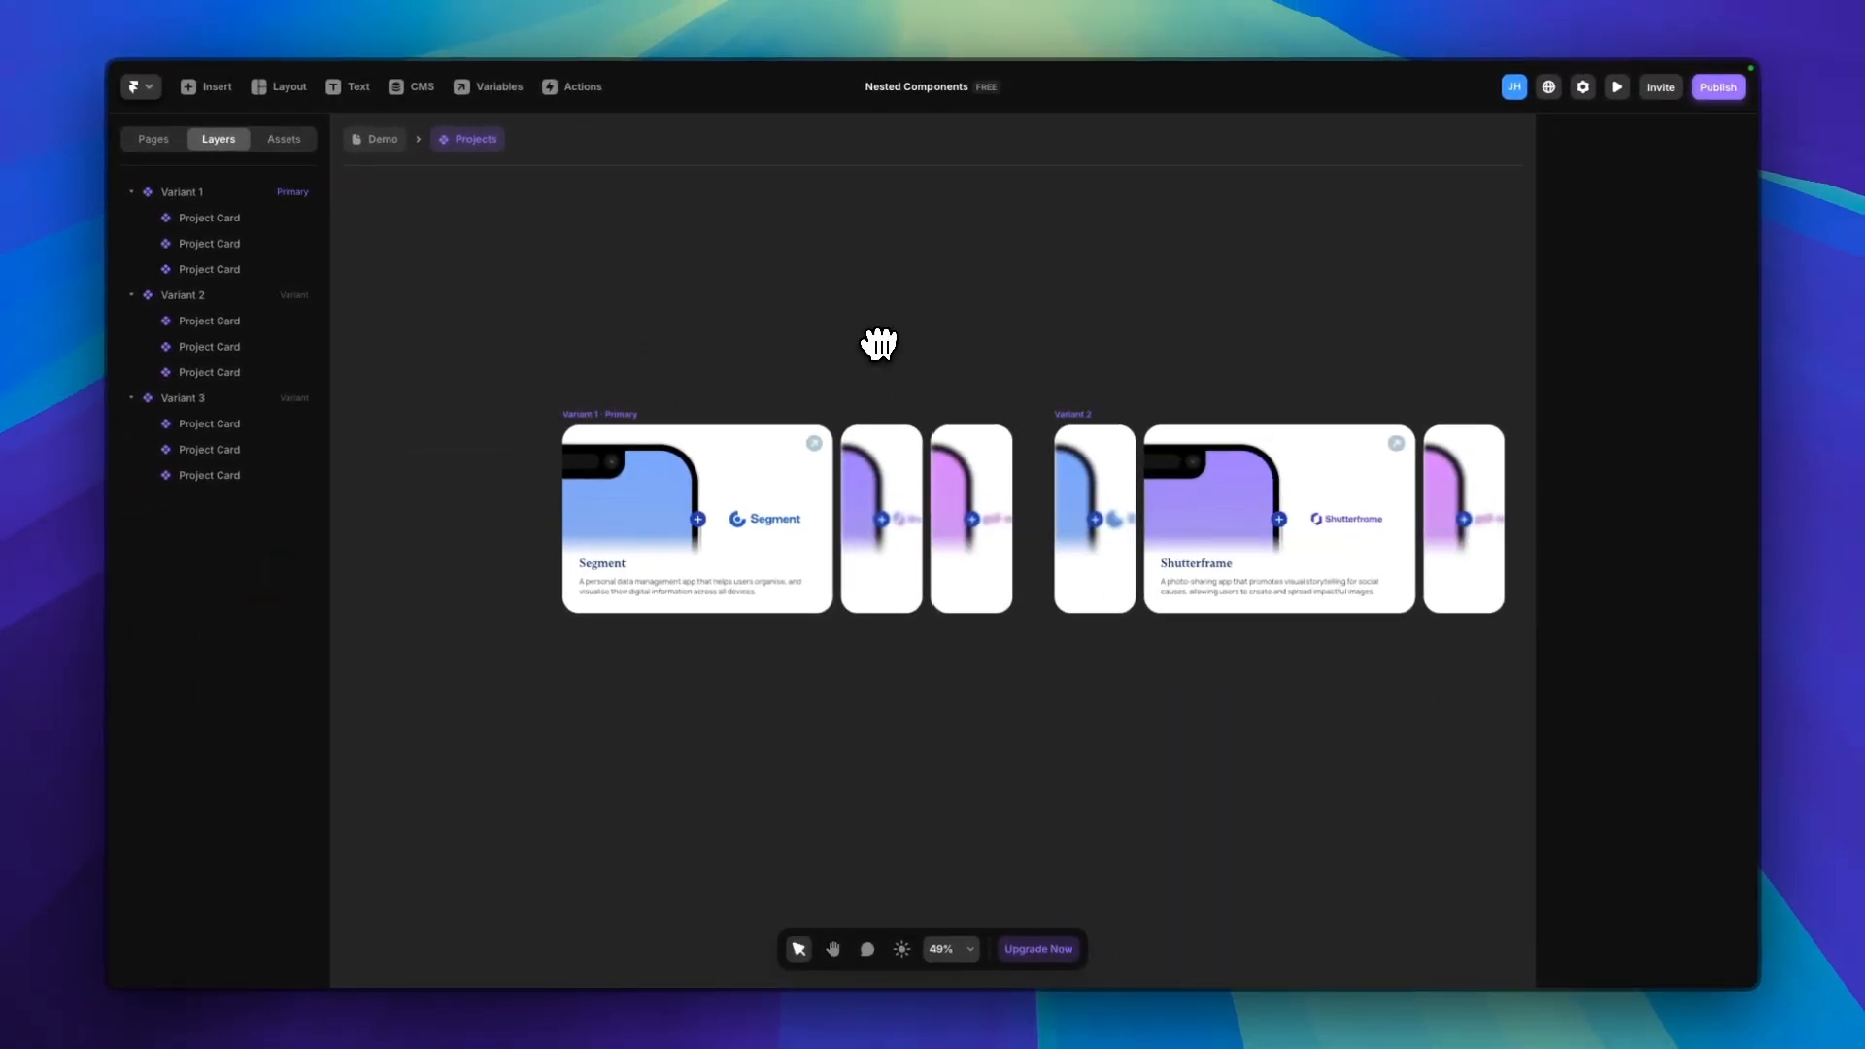
click(871, 454)
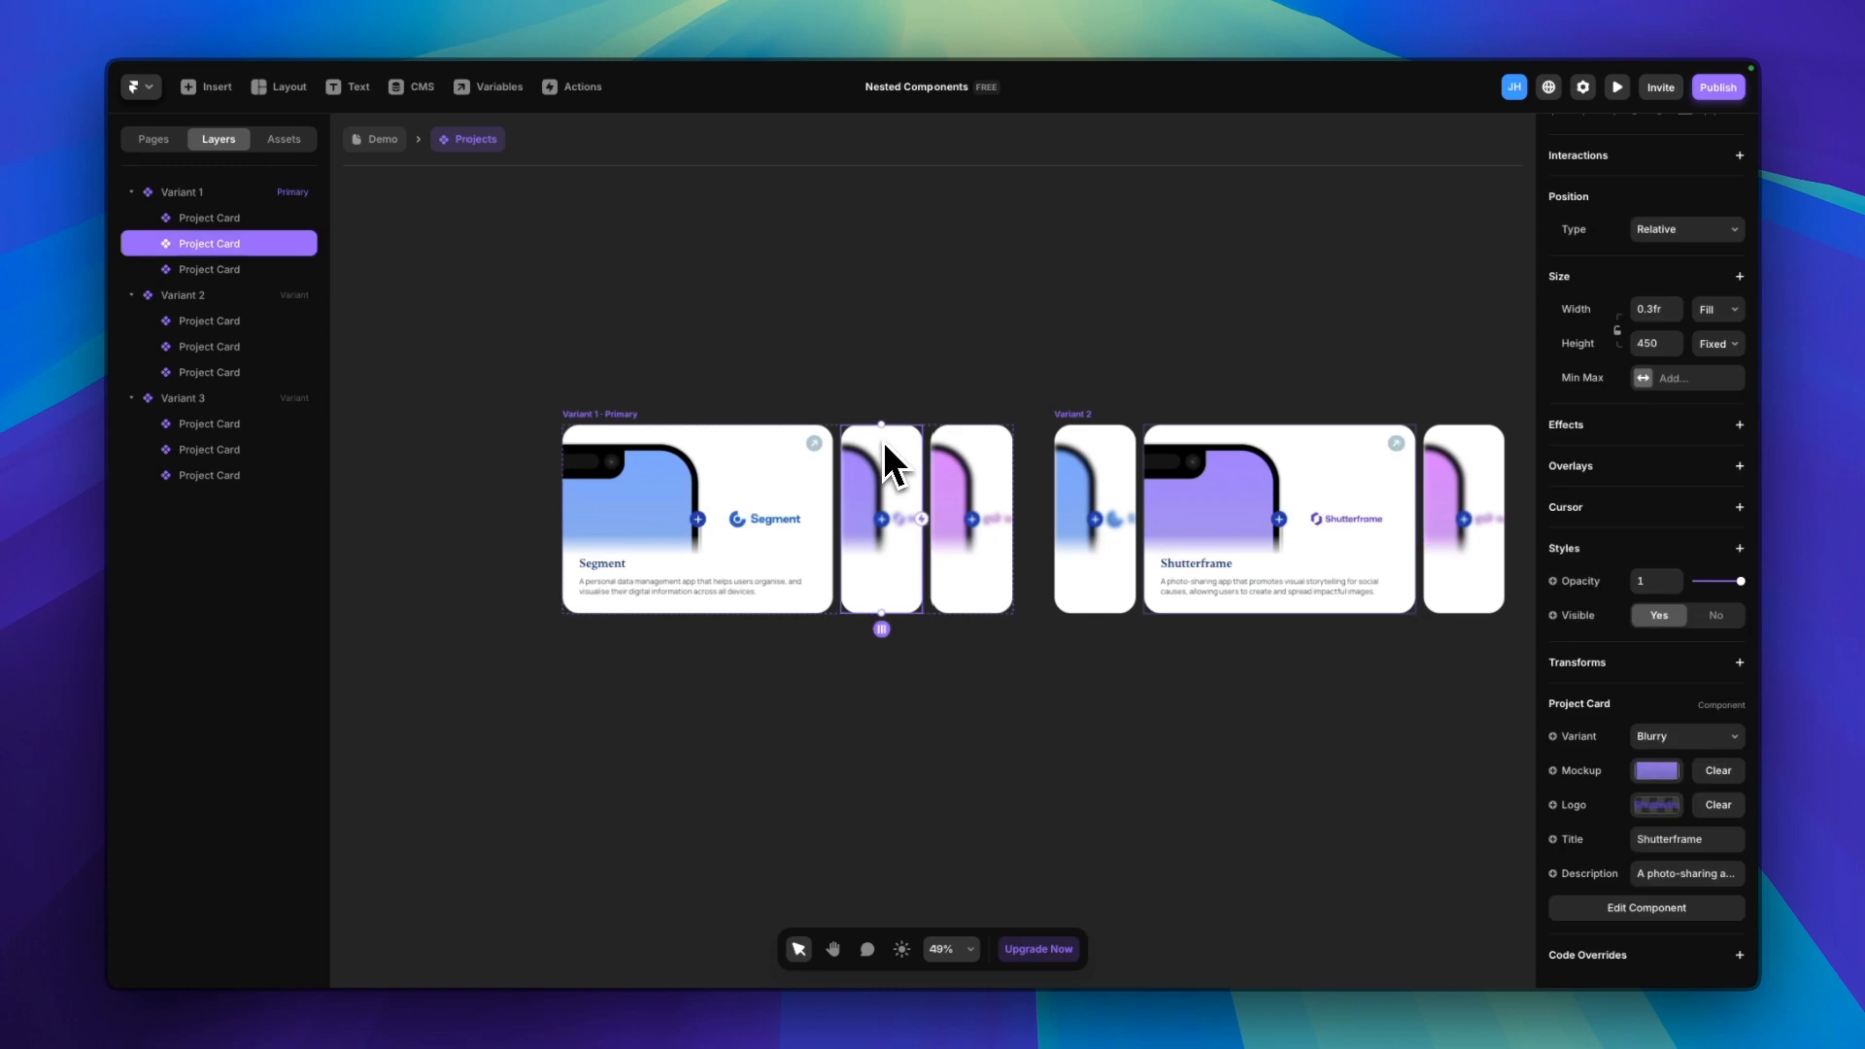
scroll(1630, 215, up, 1)
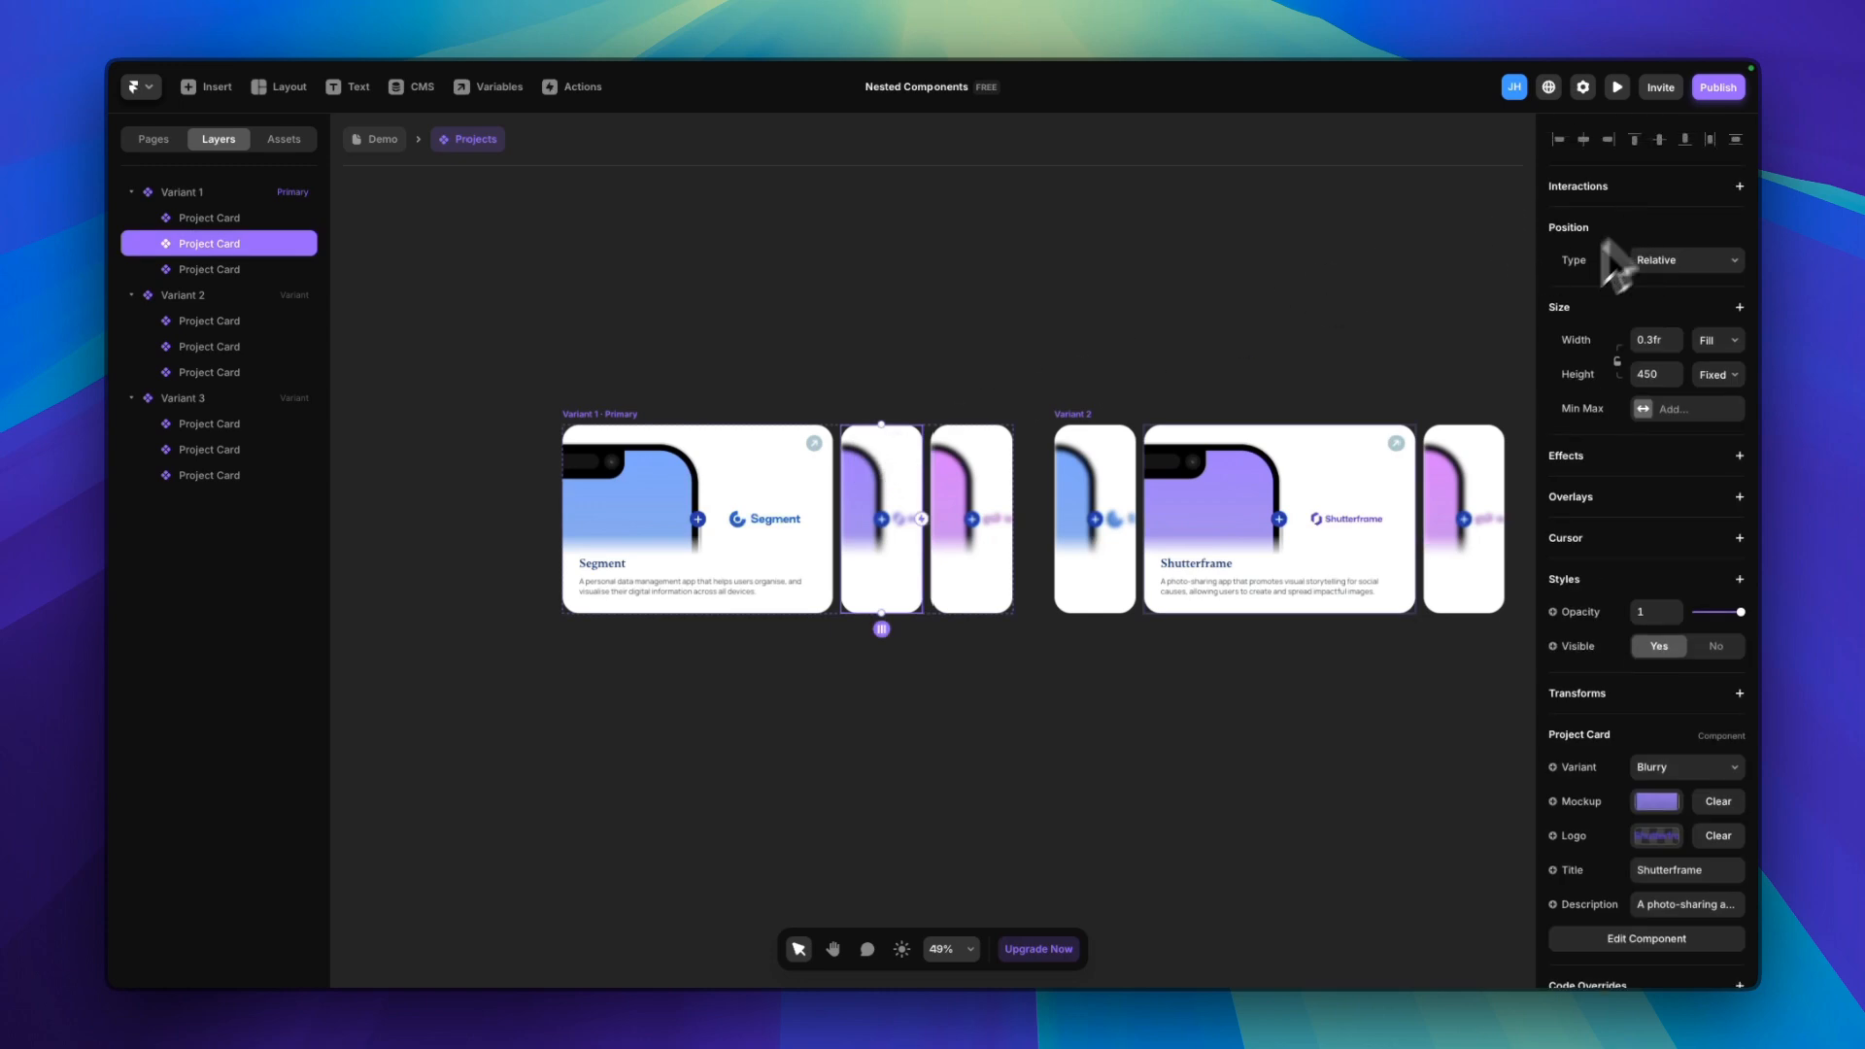
drag(921, 518, 1243, 474)
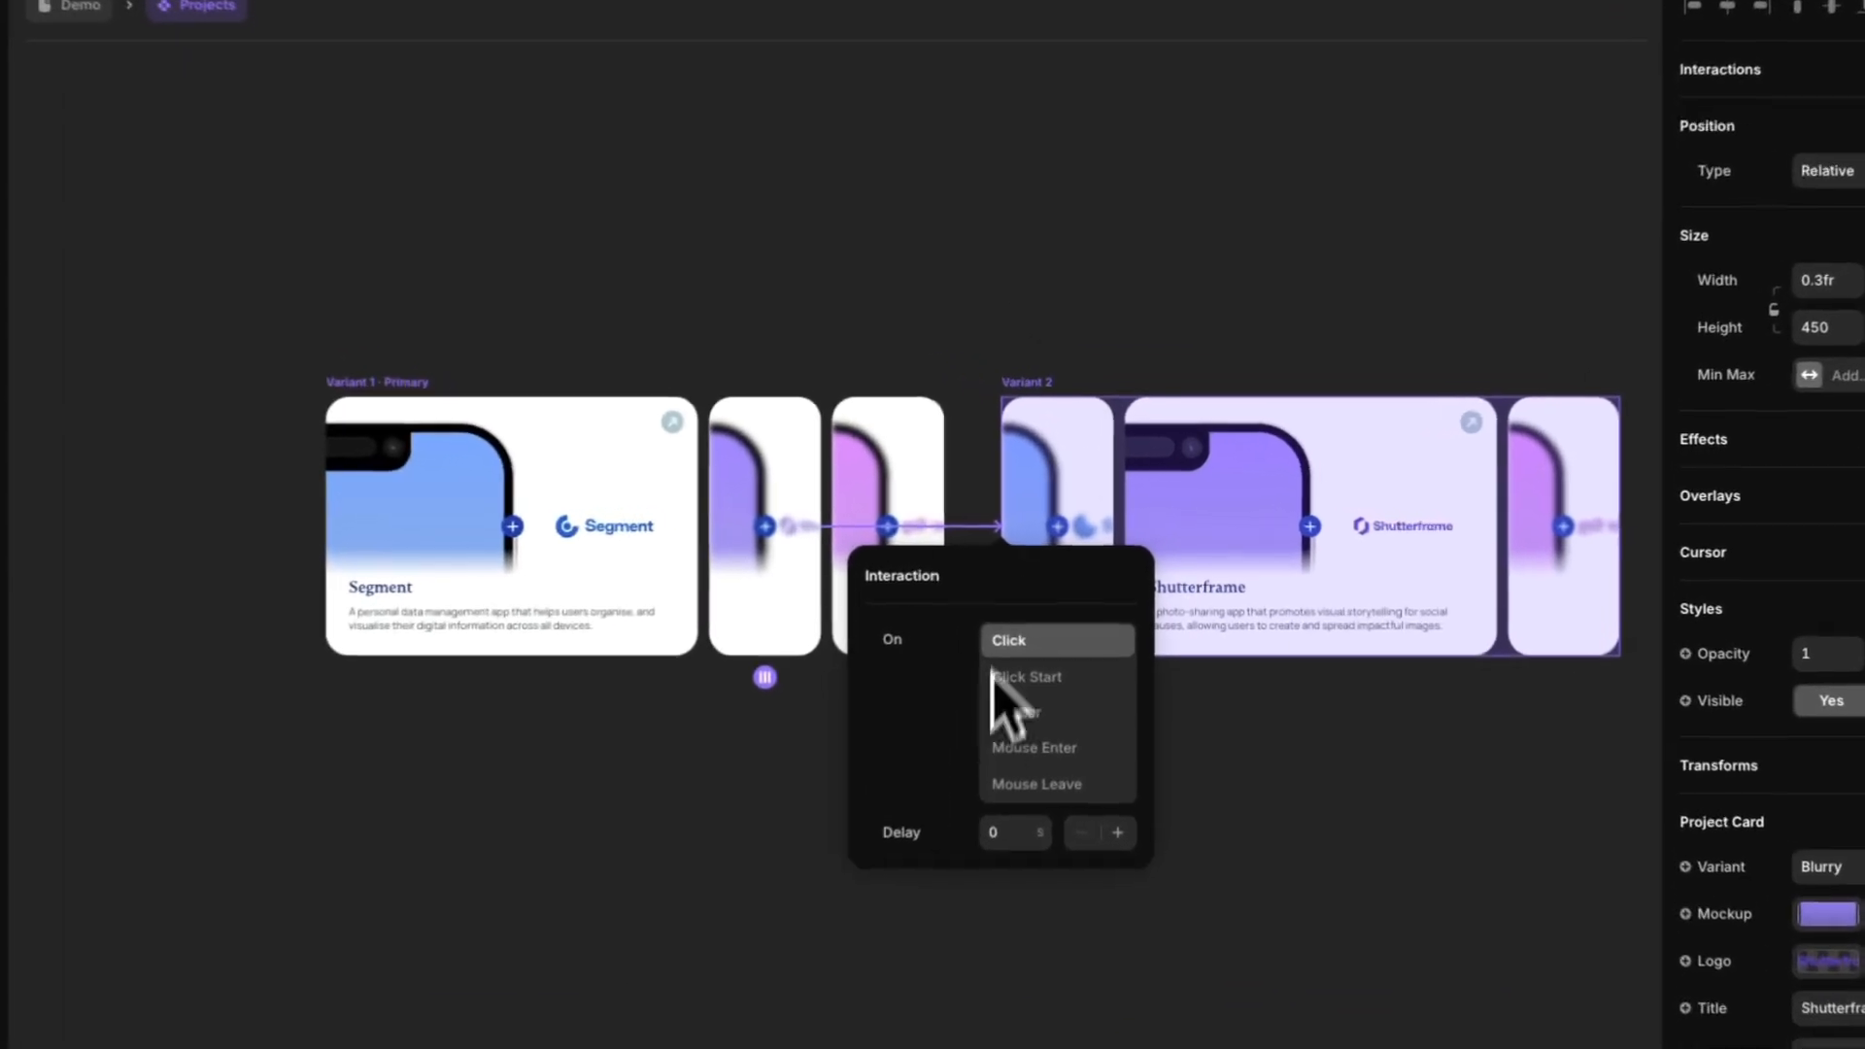
click(1015, 752)
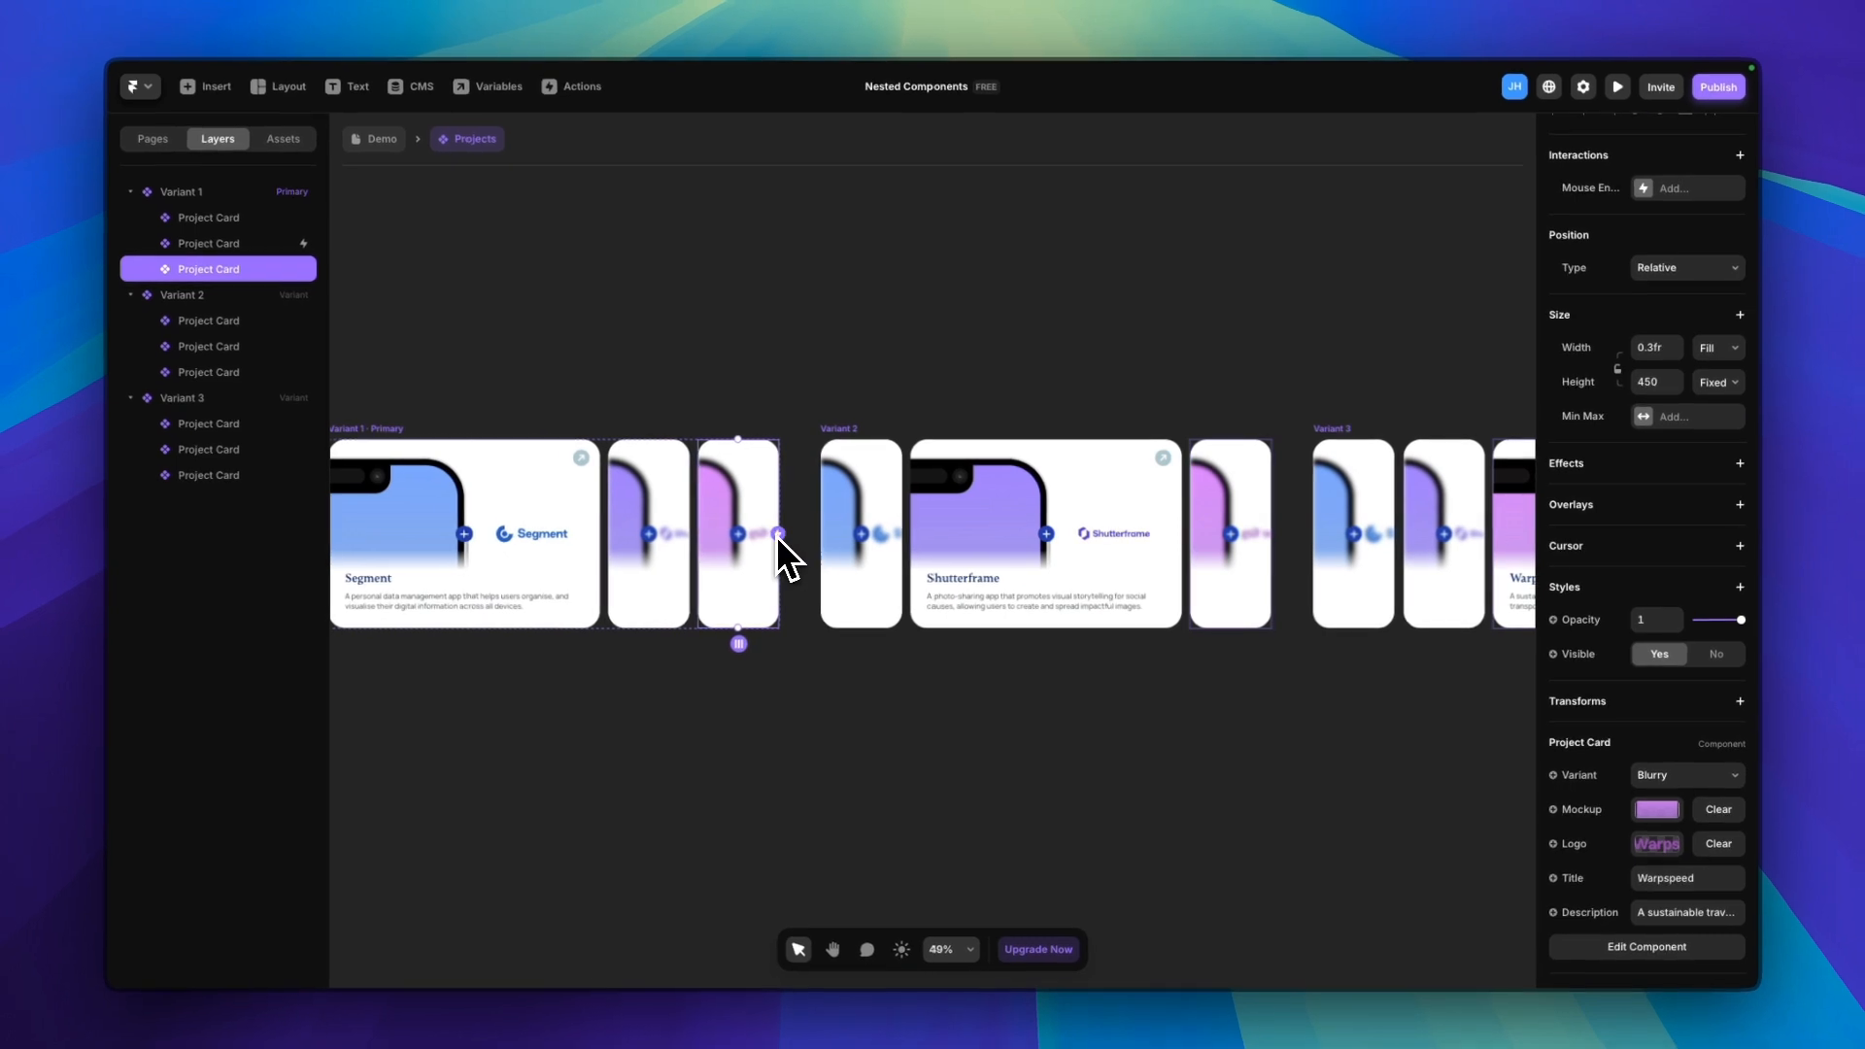
drag(778, 536, 1350, 503)
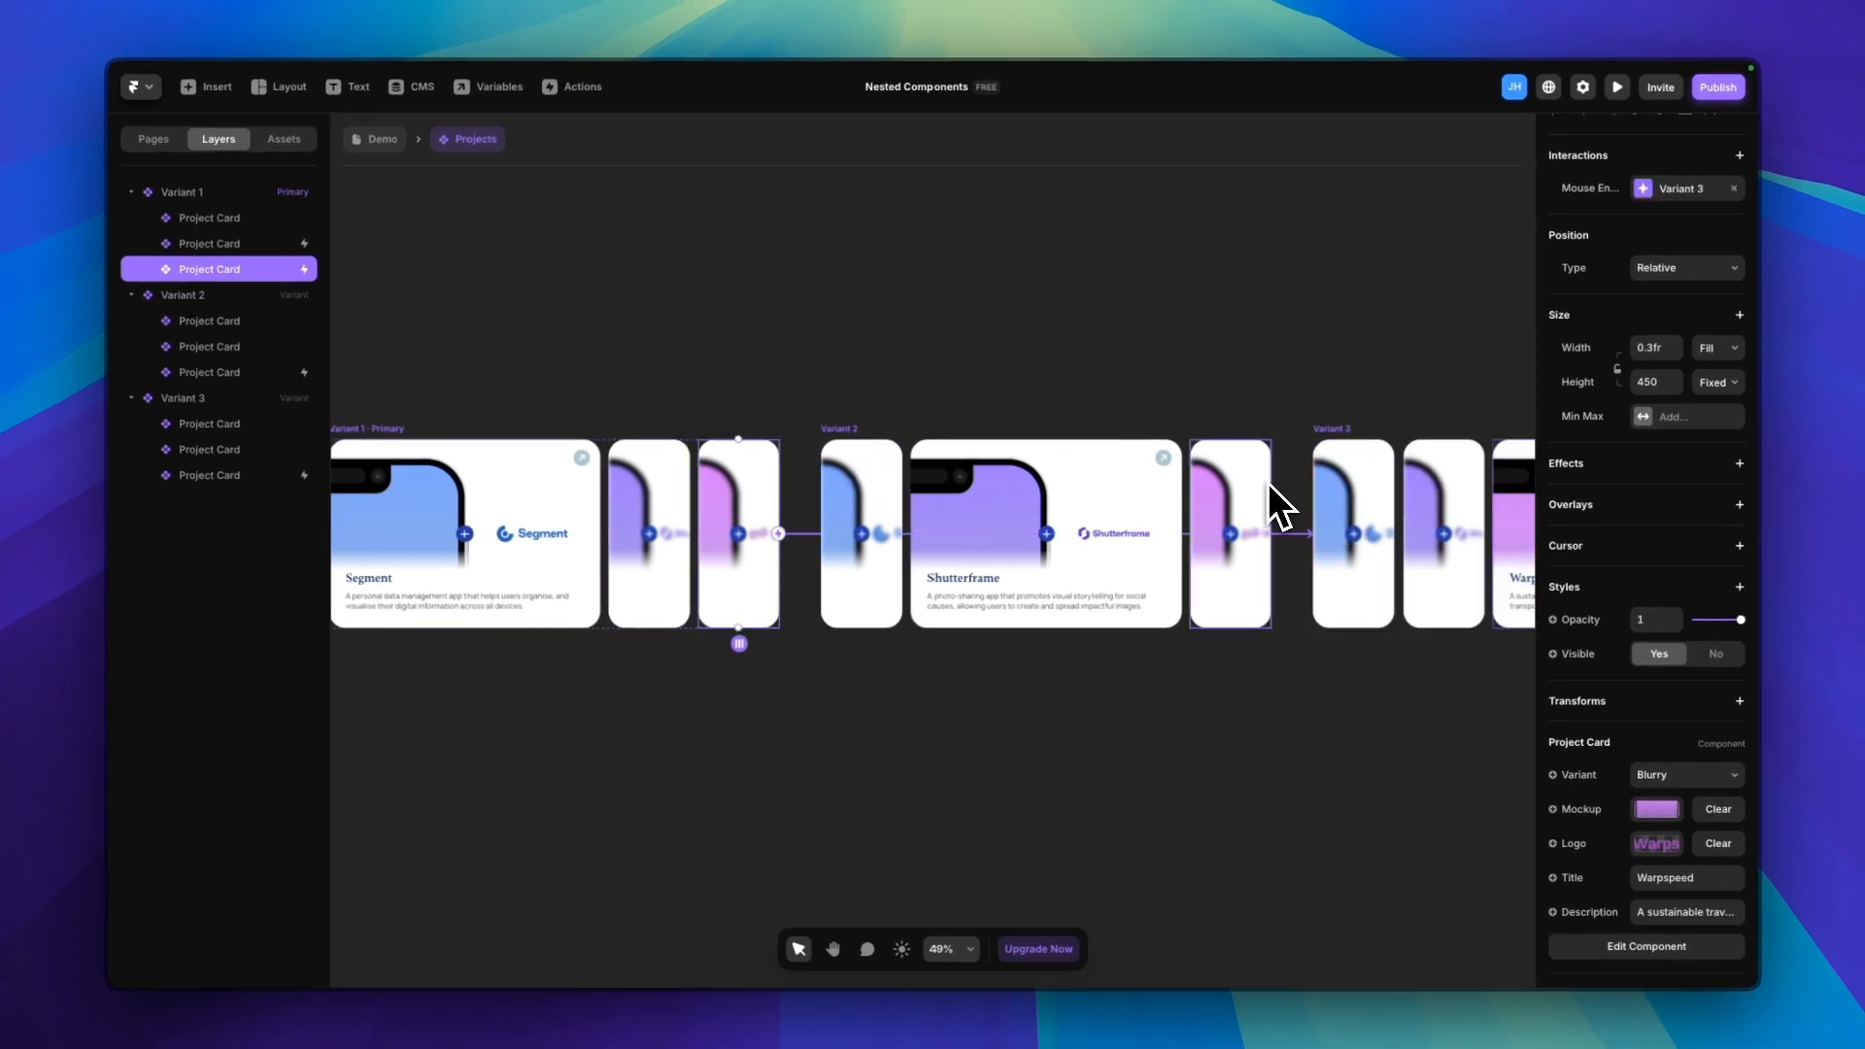
click(748, 688)
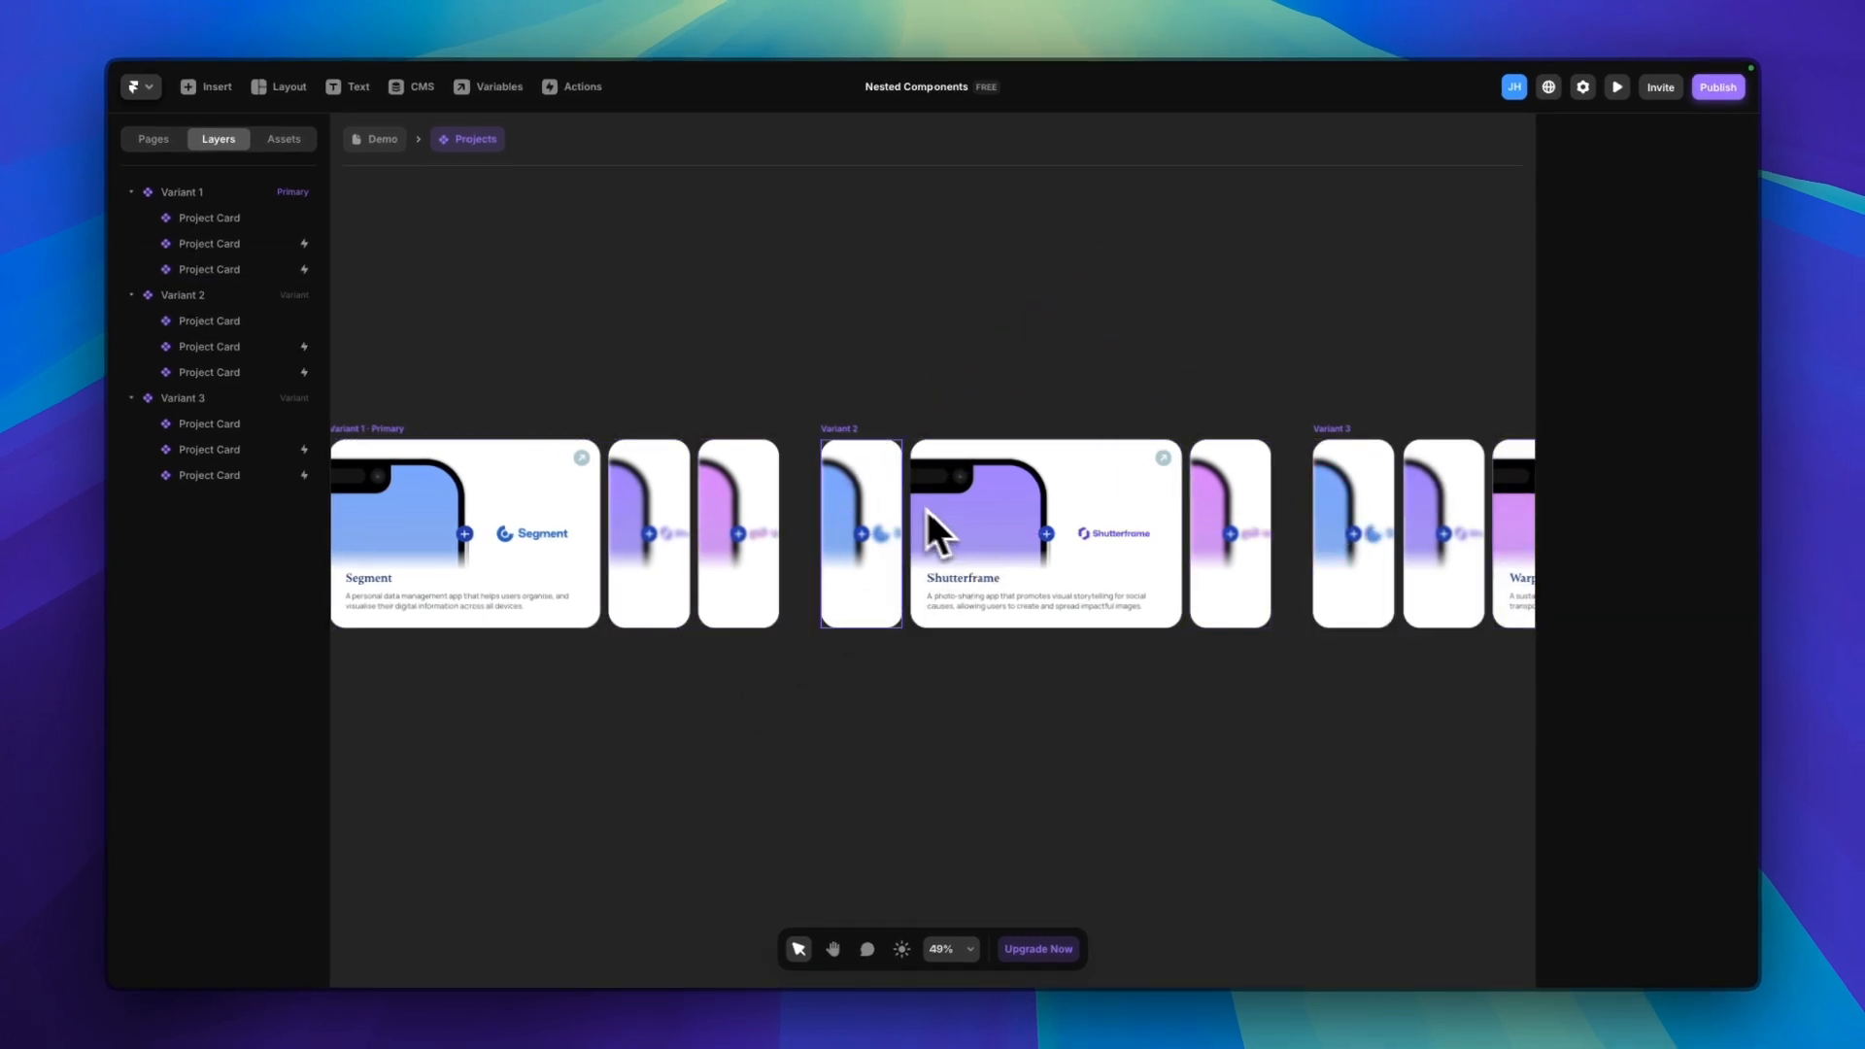
In Variant 2, link the first card to Variant 1 on Mouse Enter and check the third card's link to Variant 3
click(888, 499)
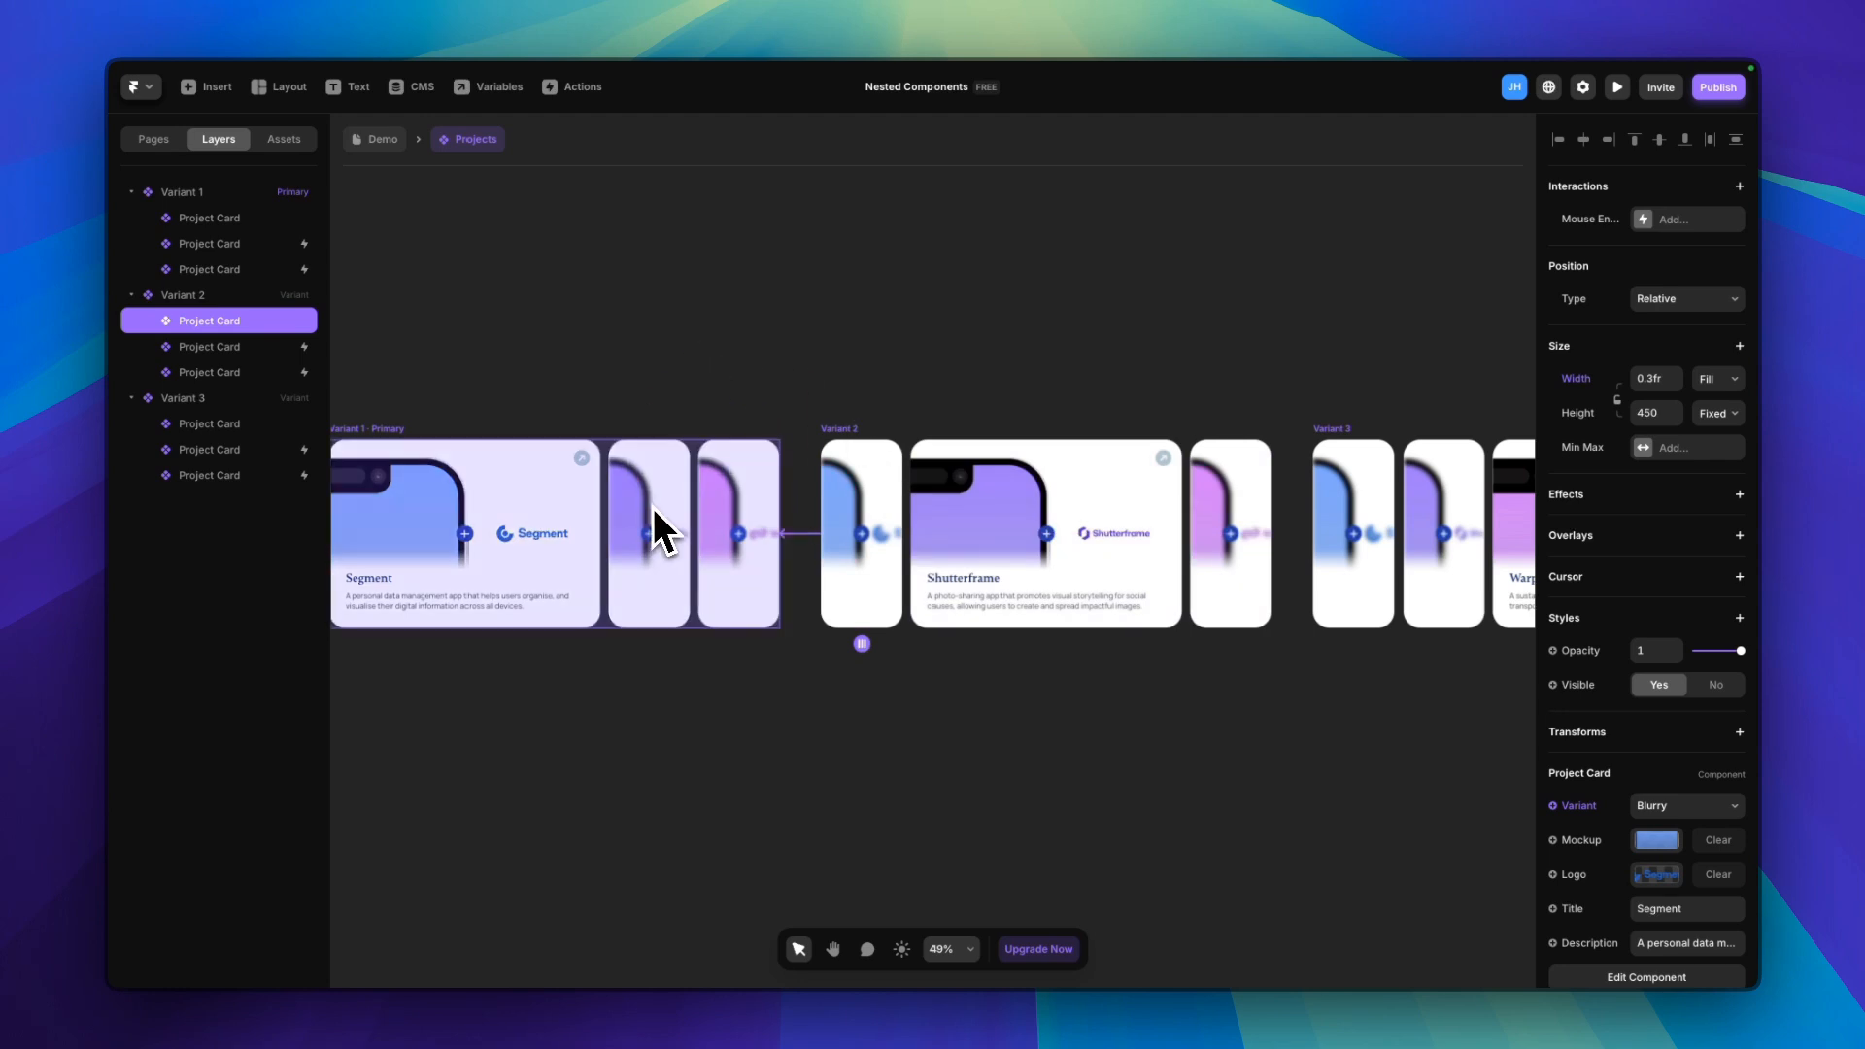
click(1006, 354)
click(1214, 528)
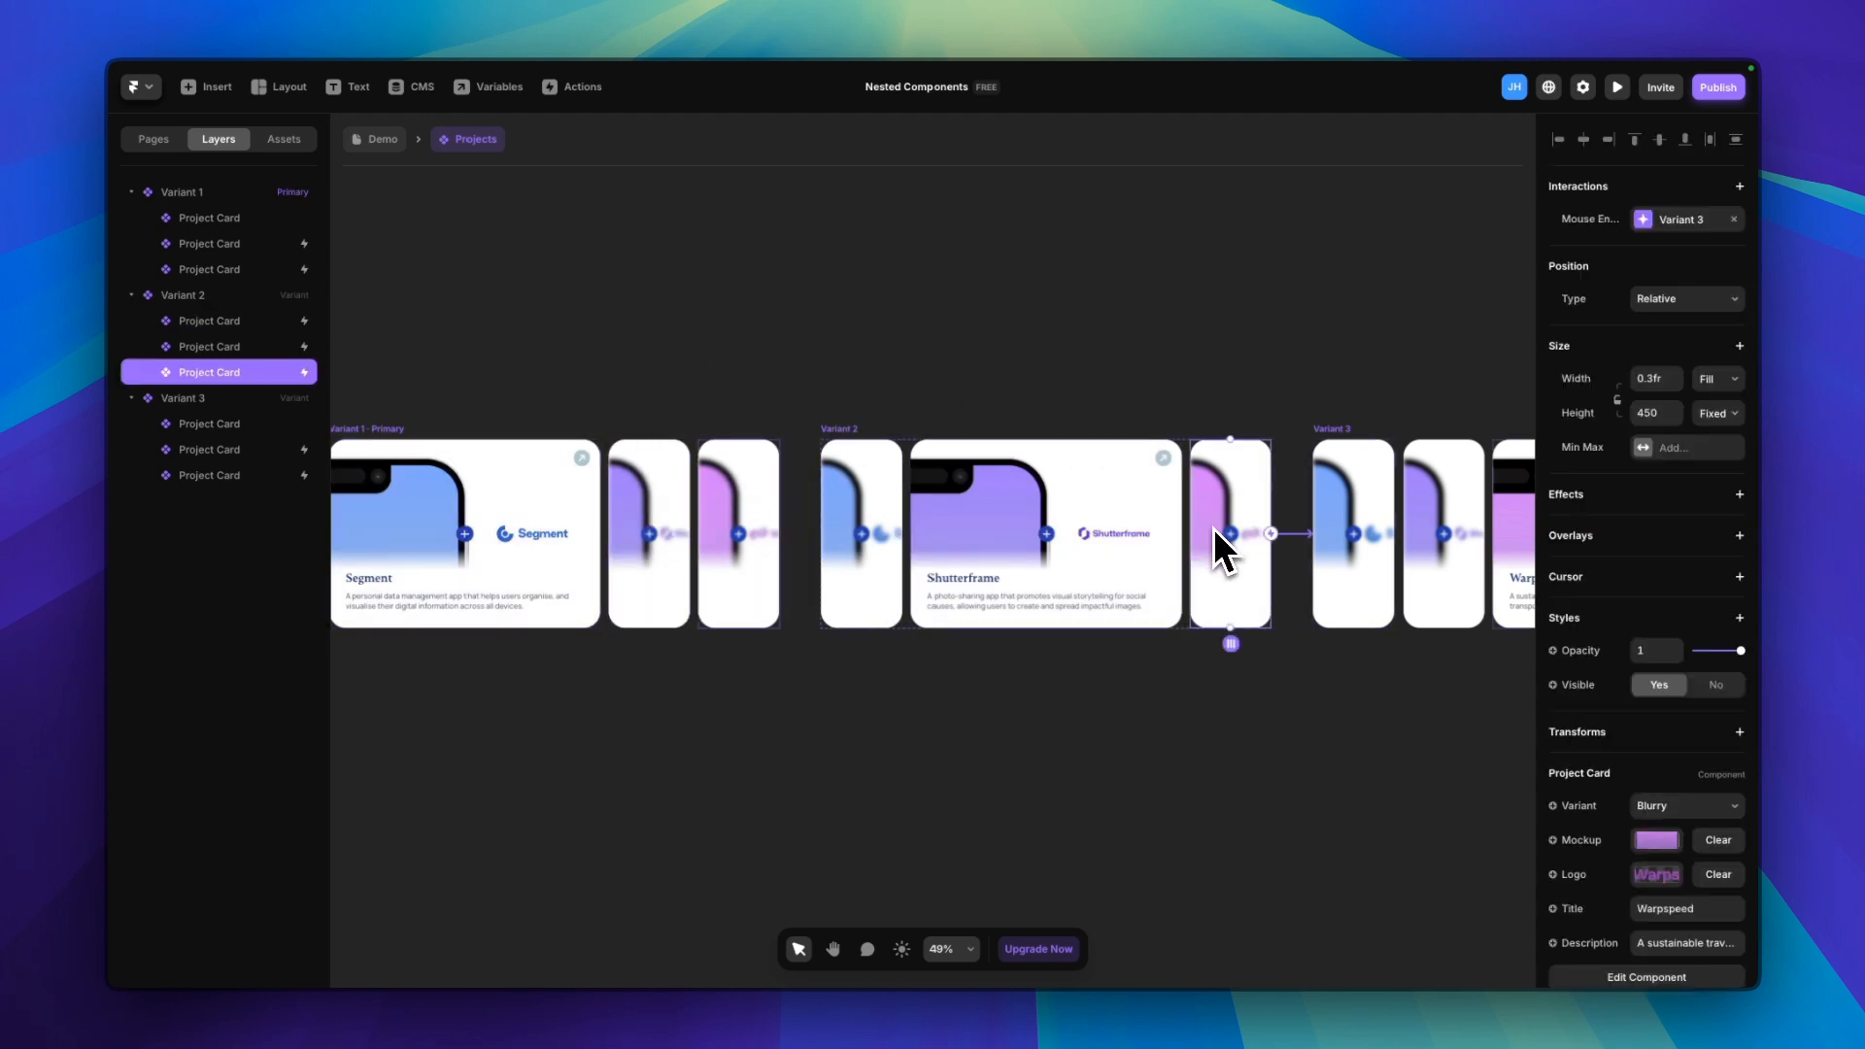
drag(1271, 534, 1354, 534)
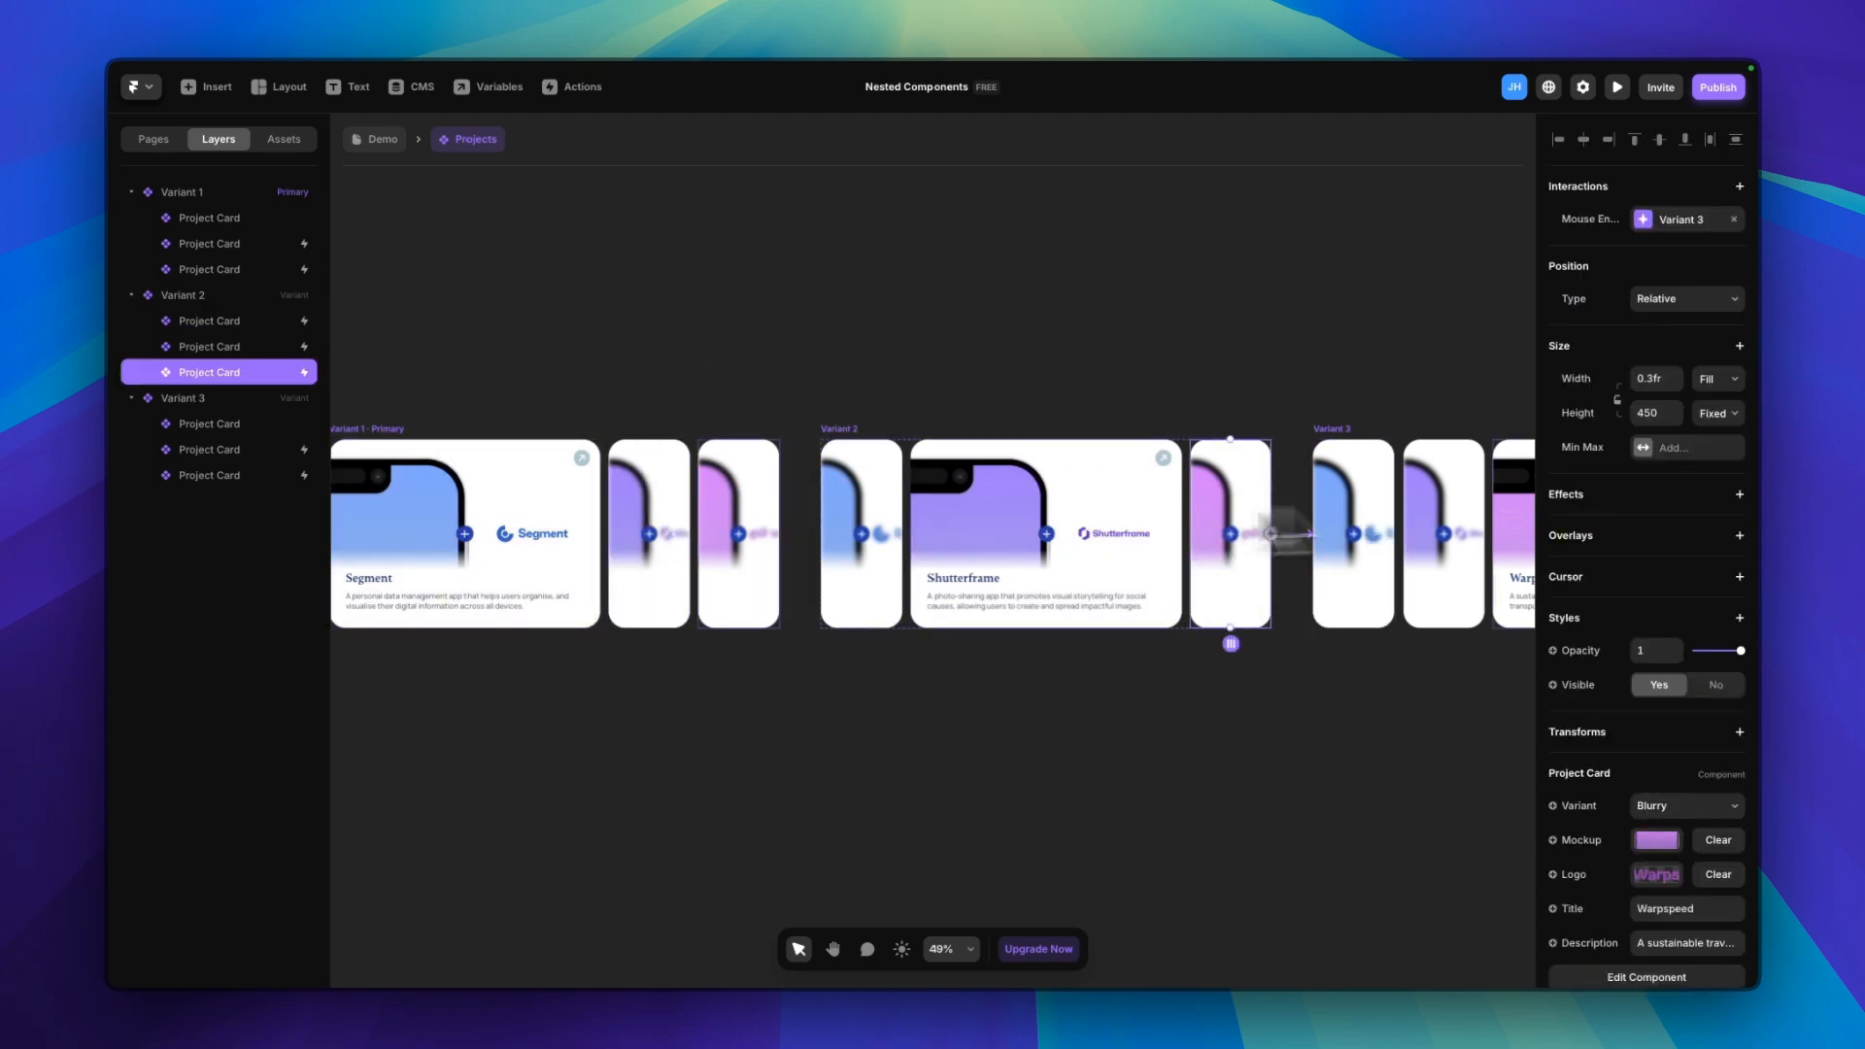
In Variant 3, link the first card to Variant 1 on Mouse Enter and check the other cards
click(1415, 395)
drag(1415, 395, 930, 403)
click(838, 529)
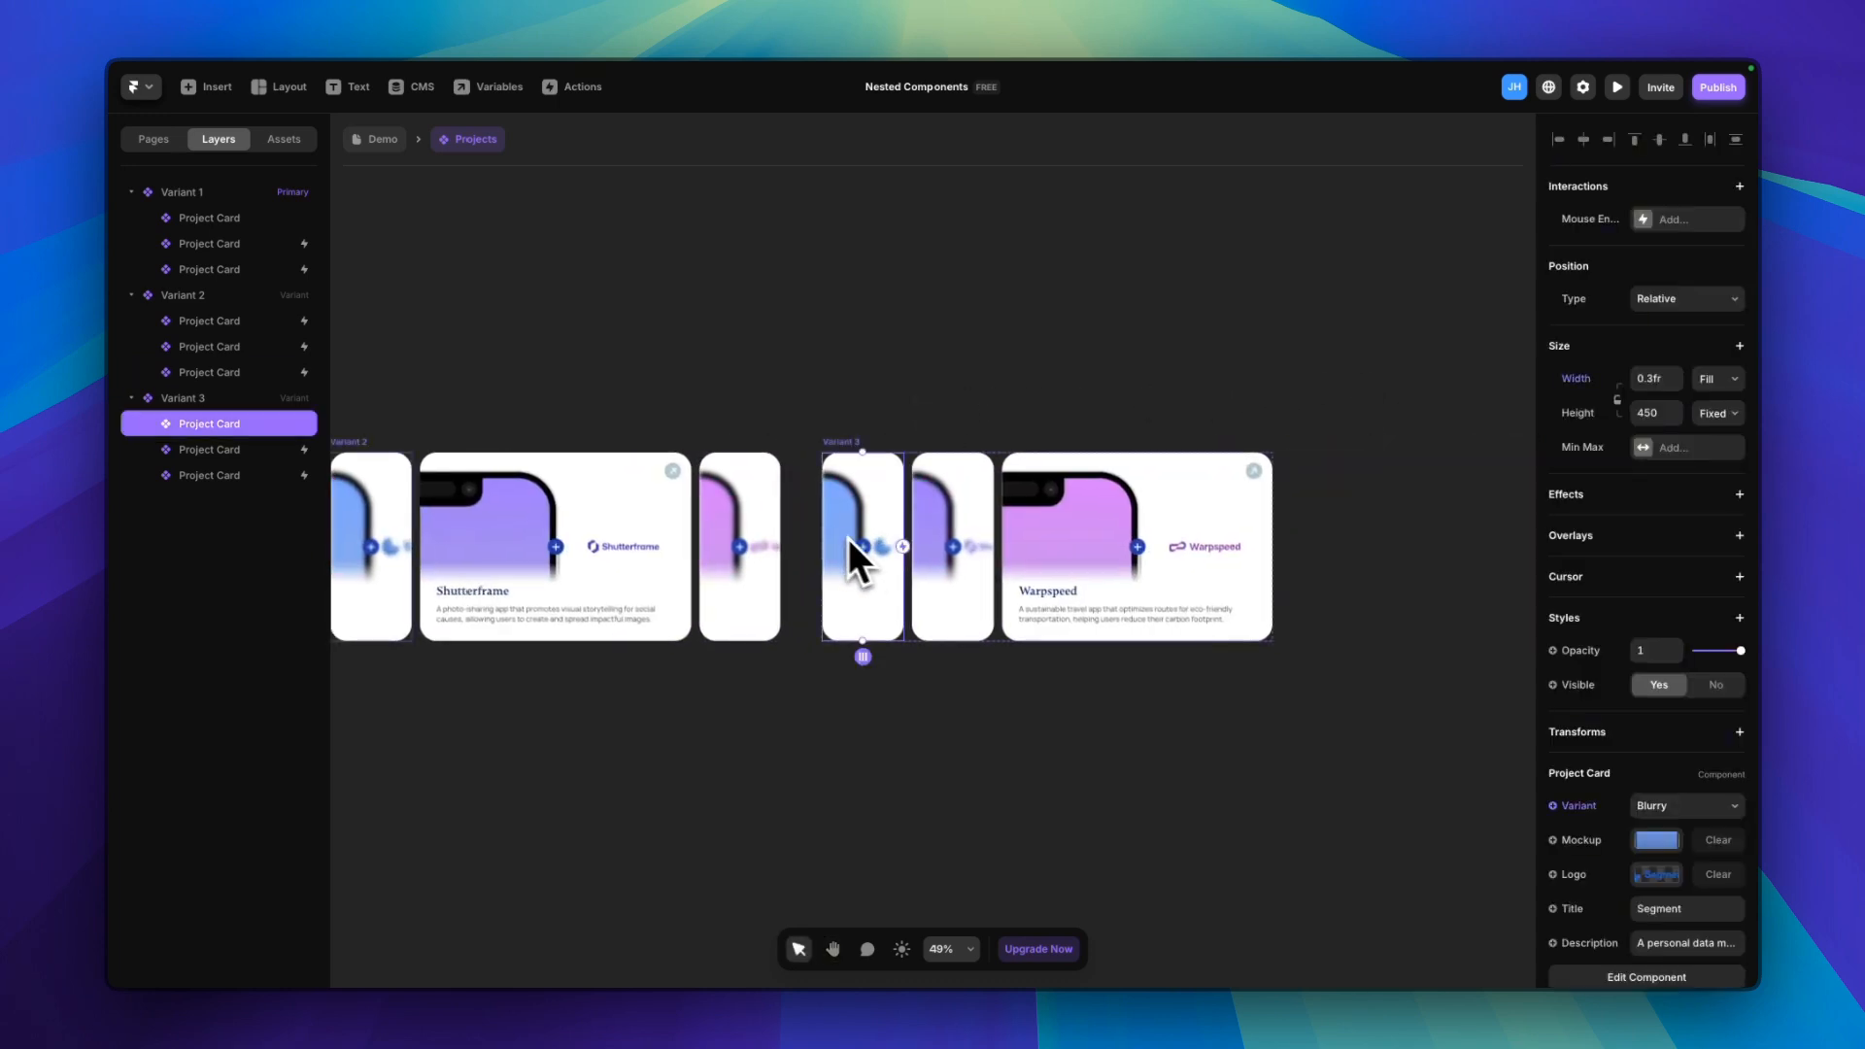
drag(703, 400, 900, 434)
drag(1099, 583, 484, 534)
click(852, 412)
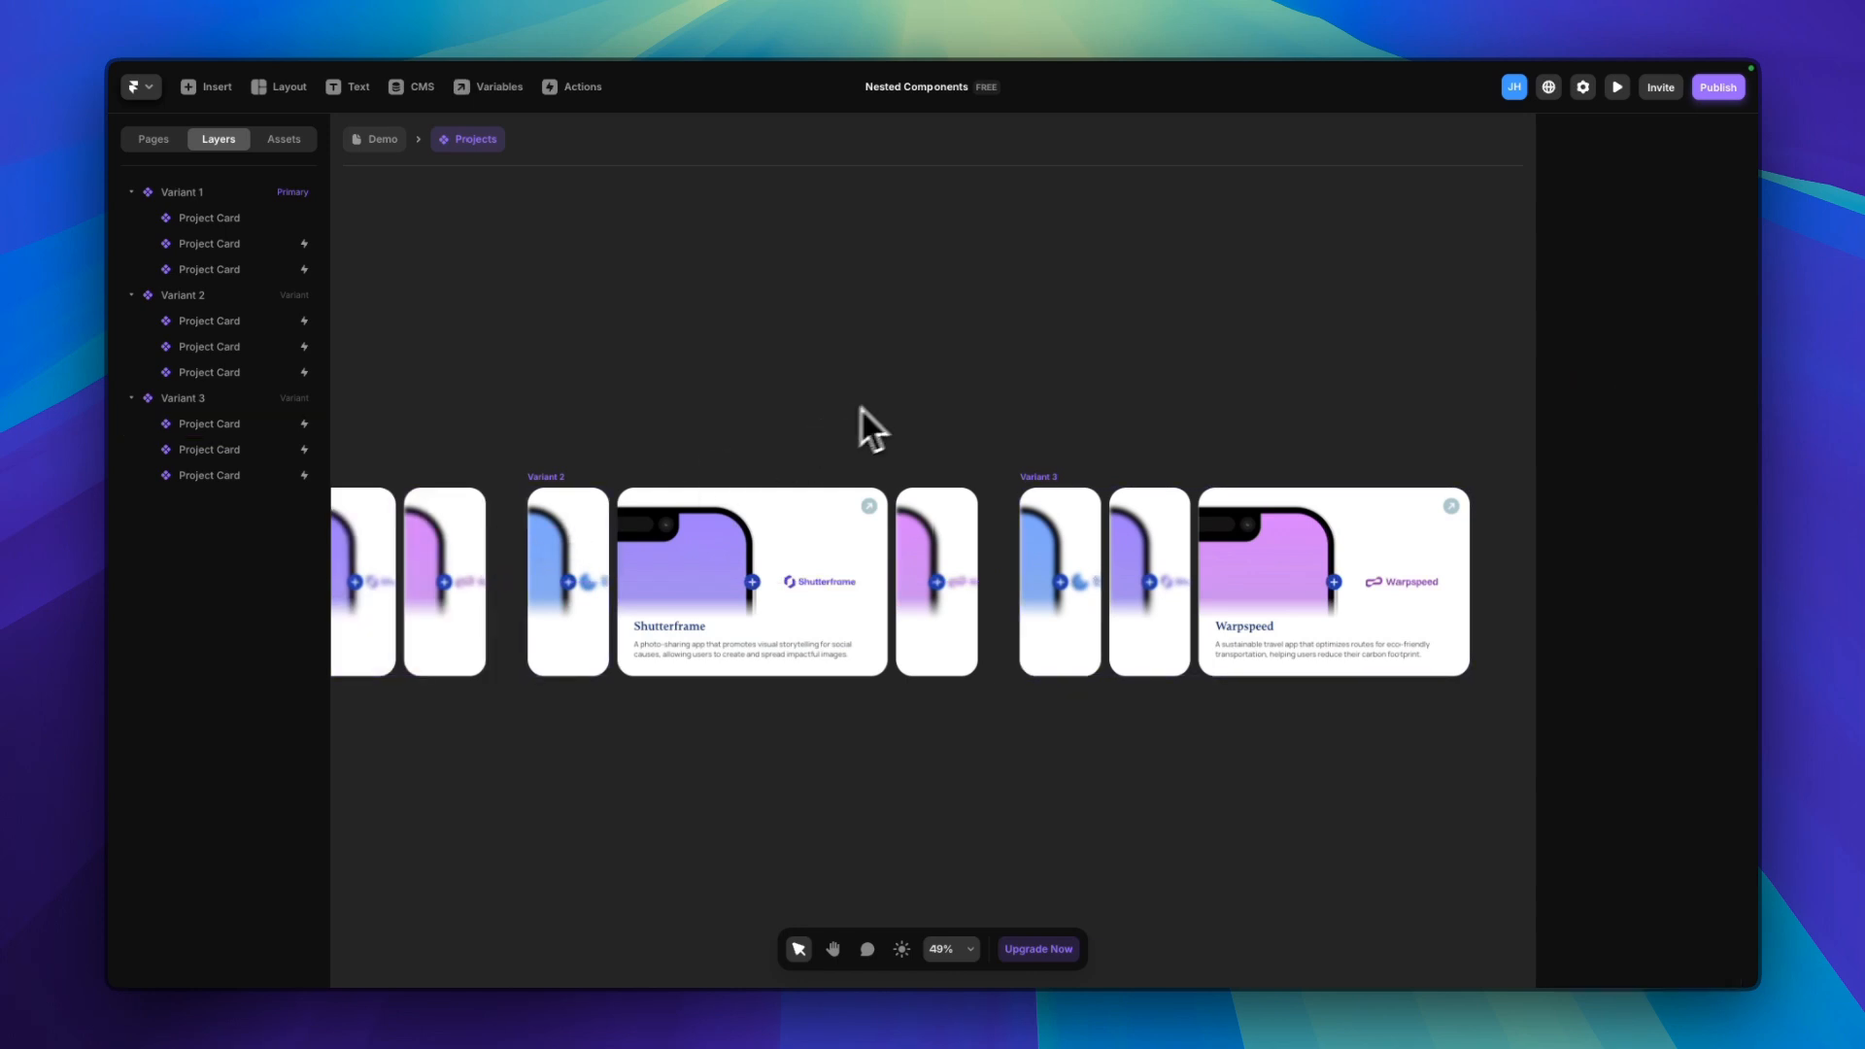
click(1154, 546)
click(1291, 554)
Preview the Projects component to test its hover interactions
click(1170, 450)
key(space)
drag(762, 719, 1210, 698)
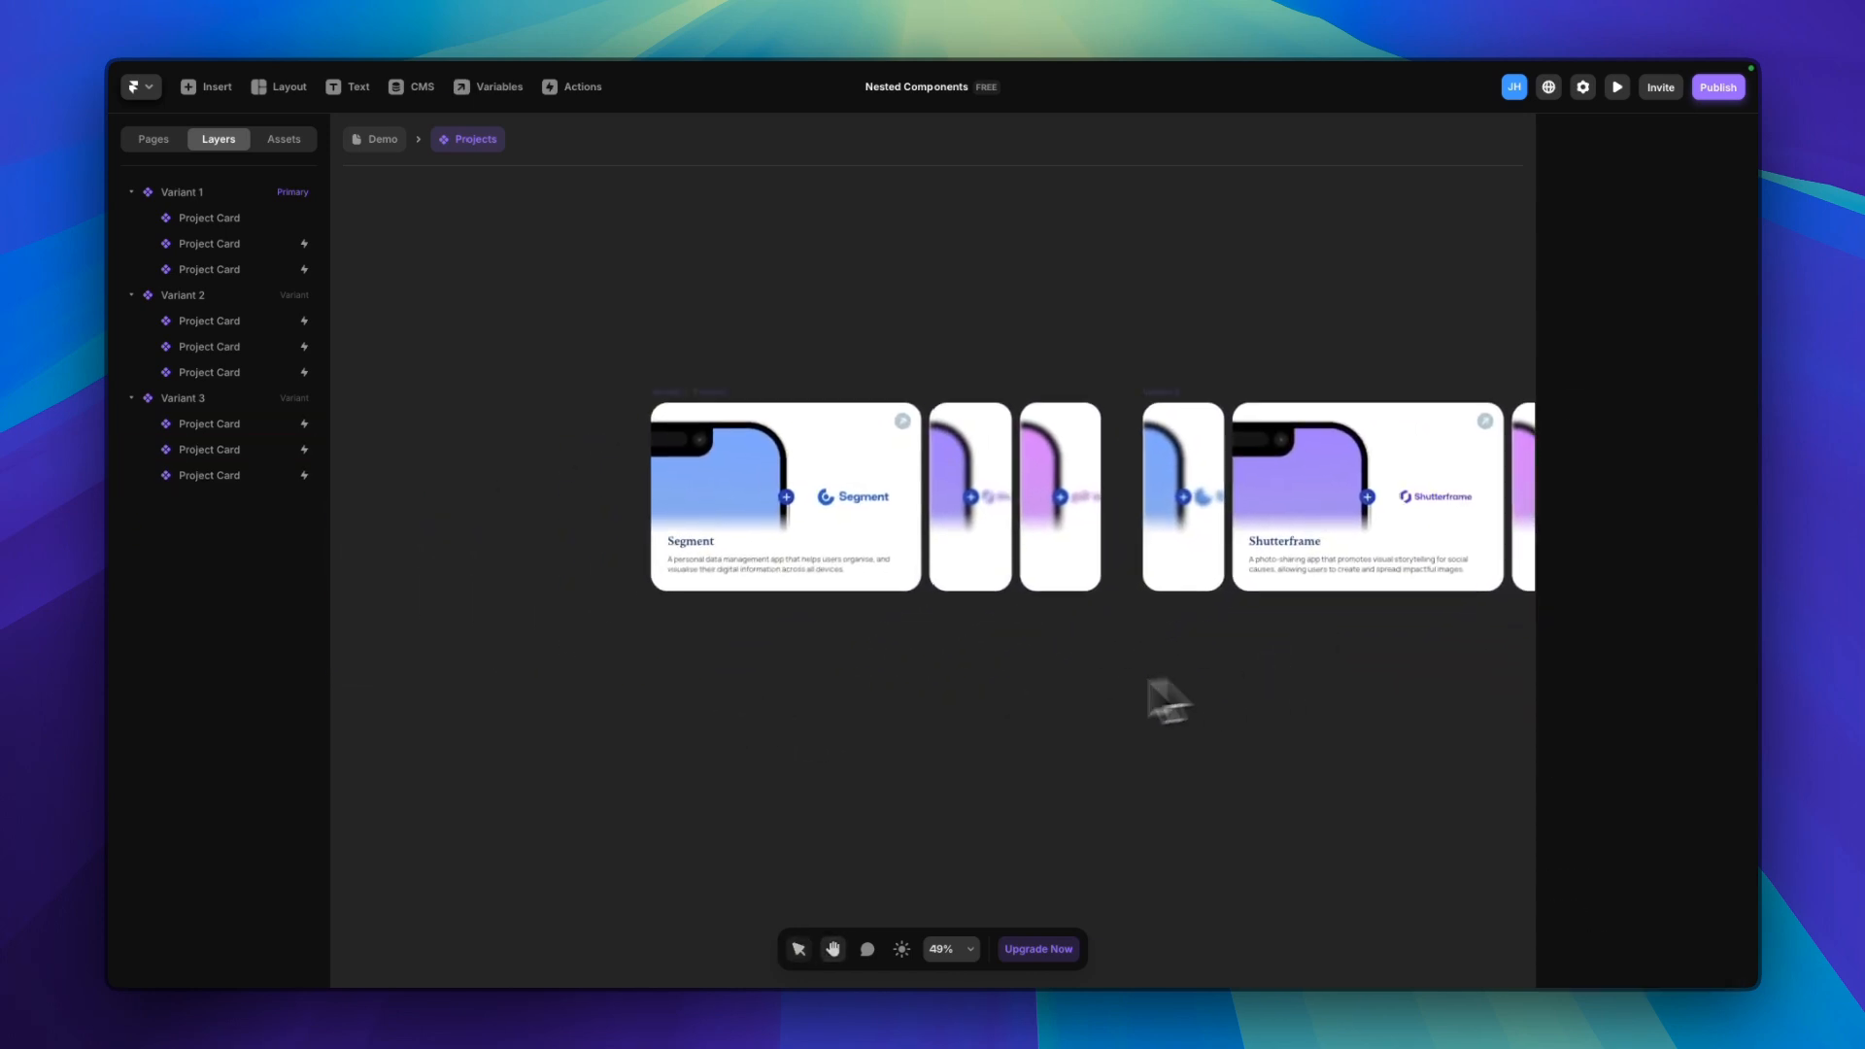
key(super+p)
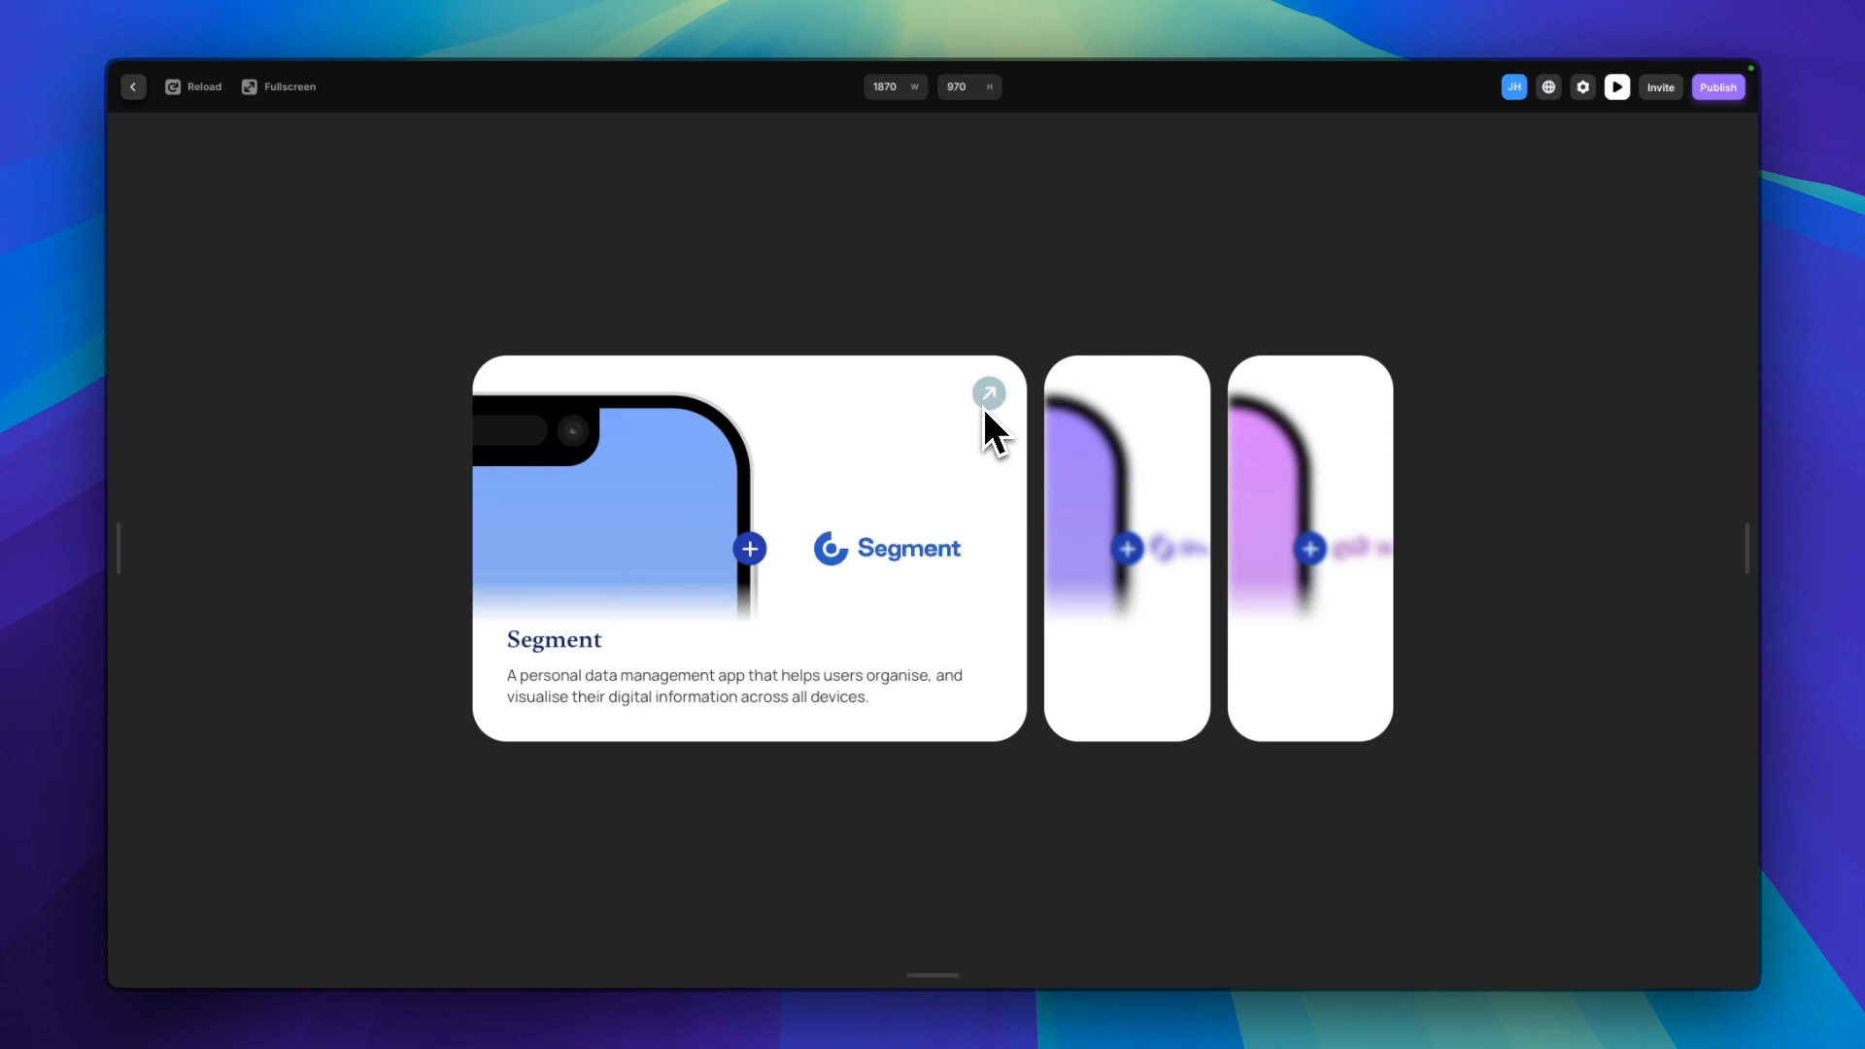
In the Project Card component's Normal variant, add an Appear effect to the Arrow Icon, title and description text together
key(Escape)
double_click(835, 492)
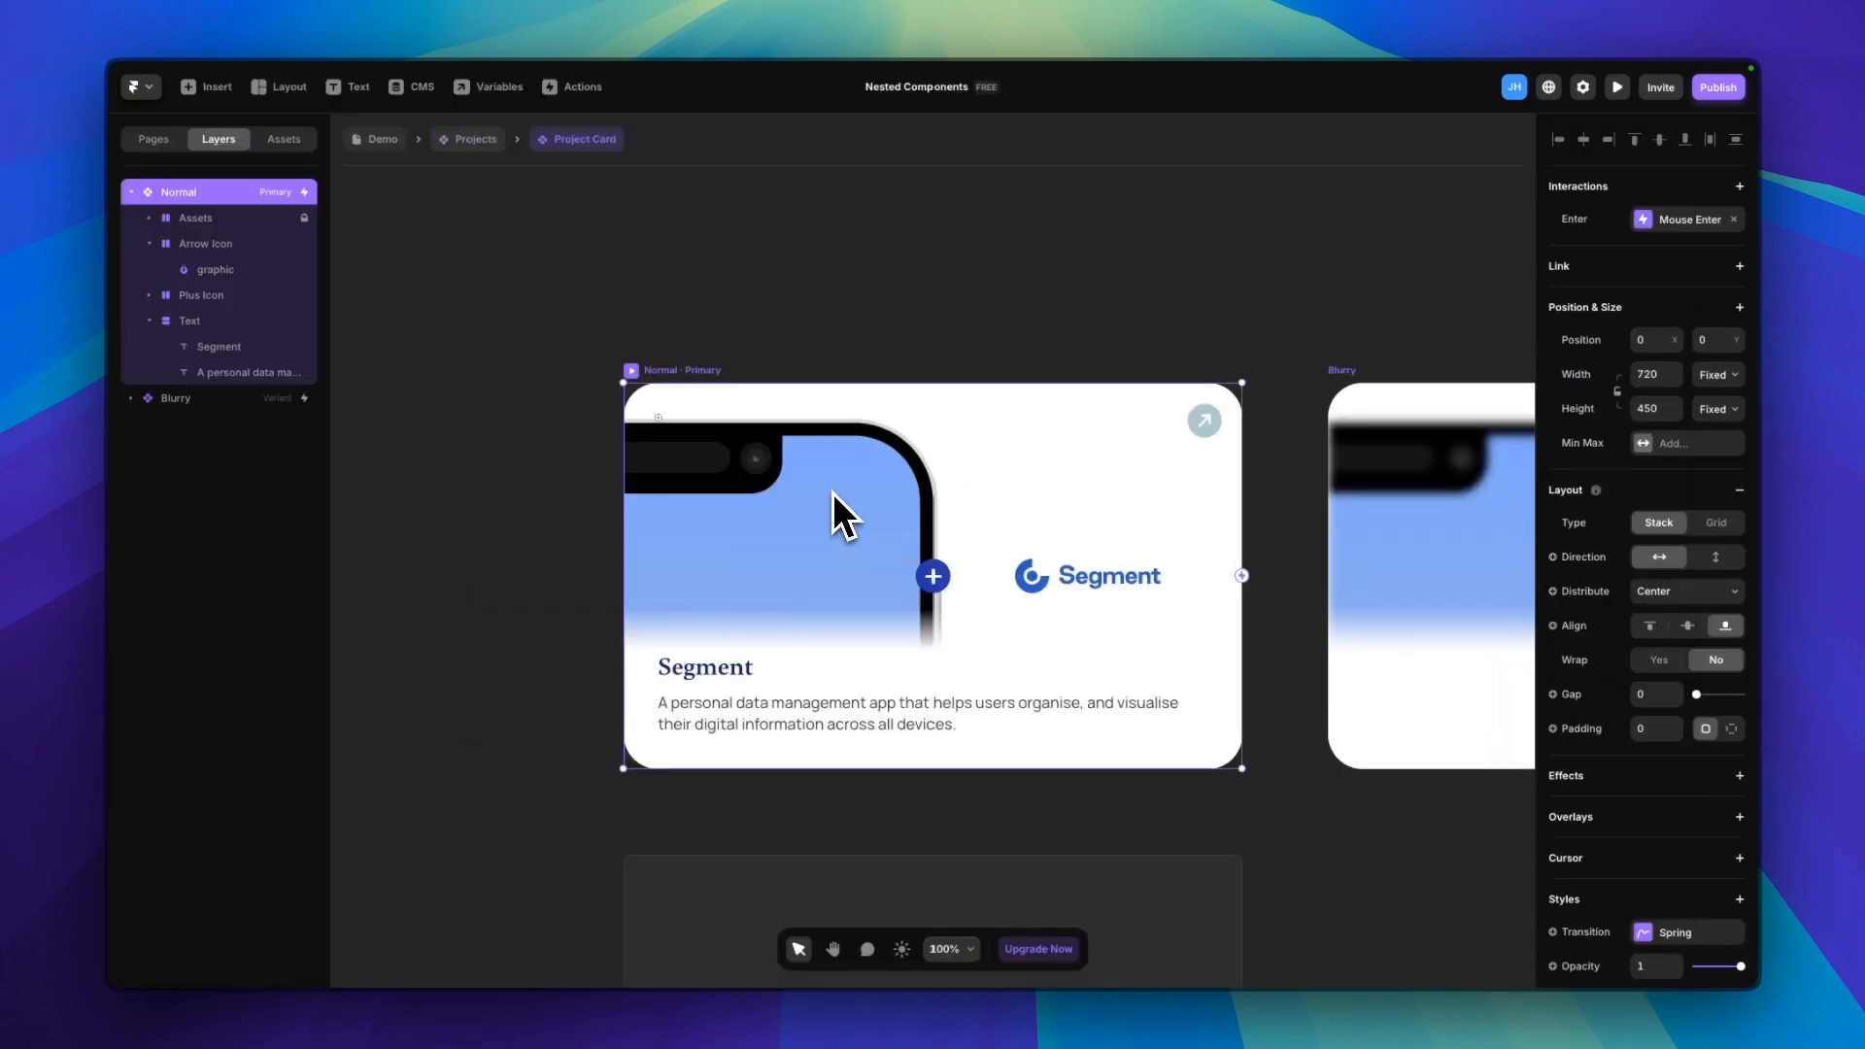
click(250, 377)
shift+click(242, 354)
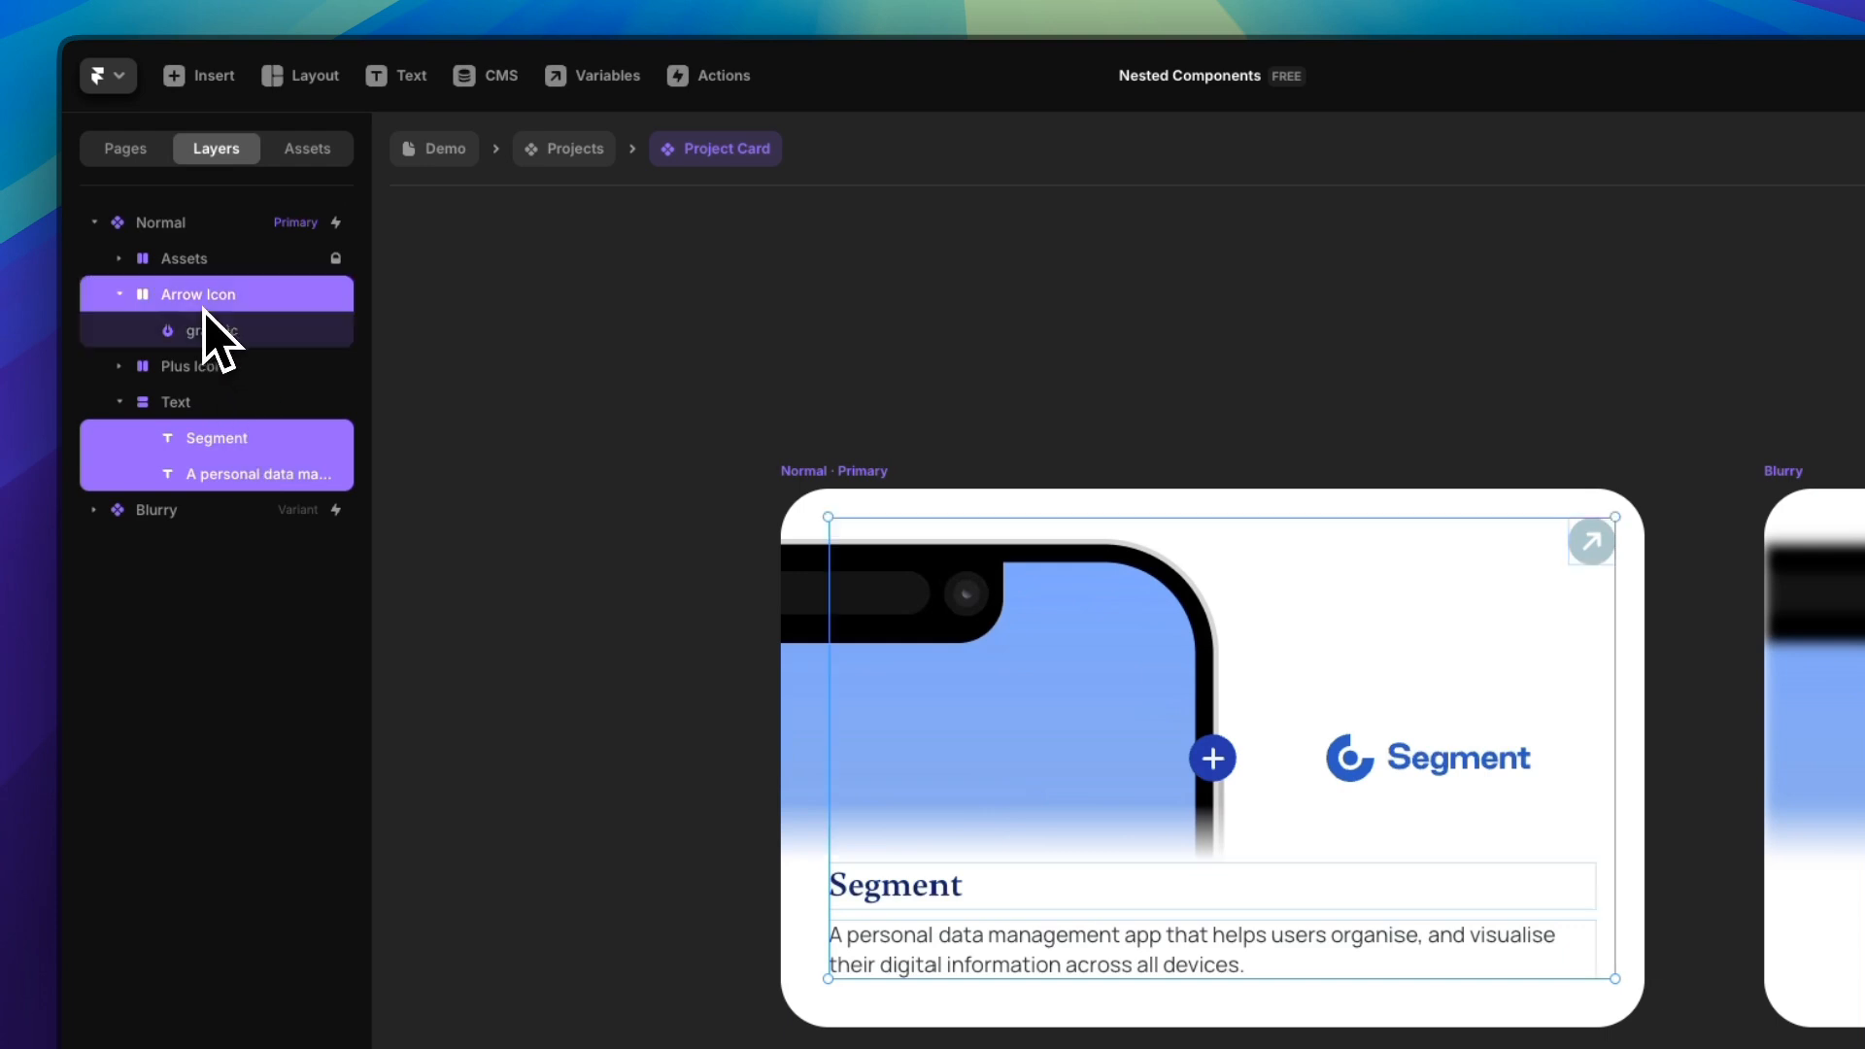
super+click(203, 304)
click(1784, 509)
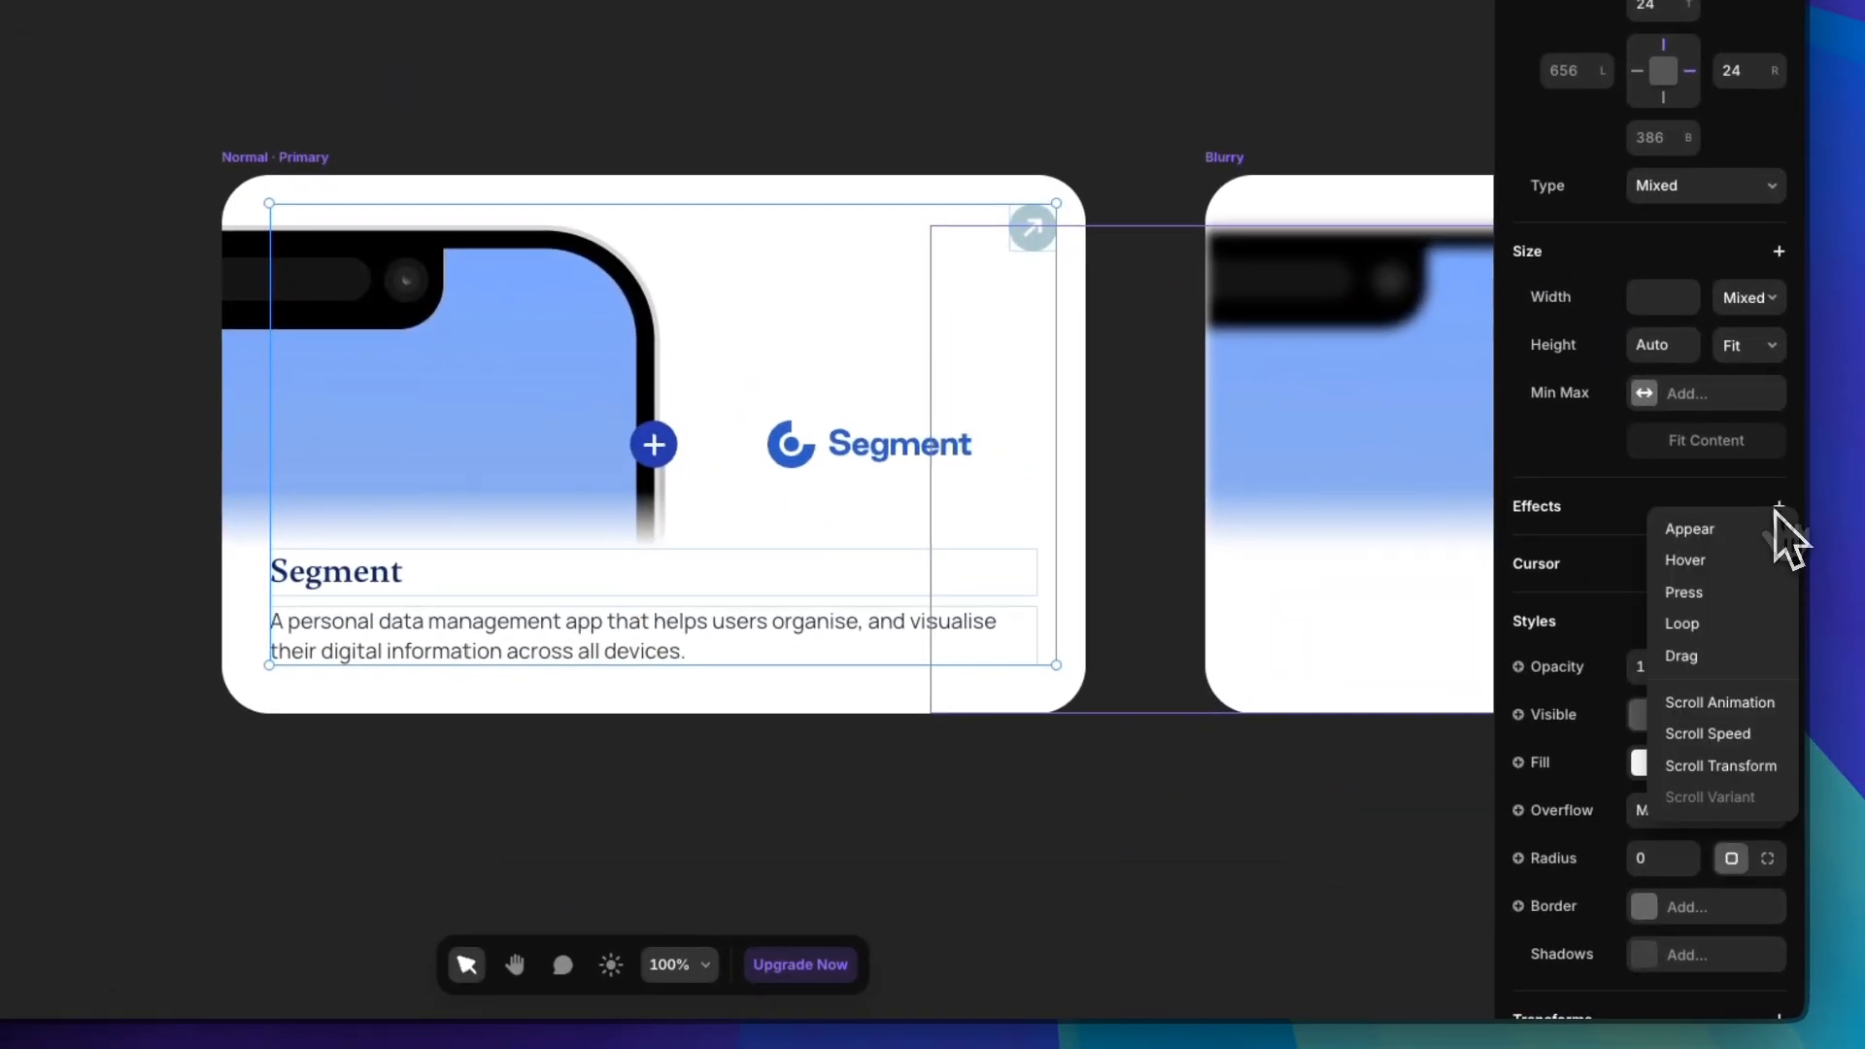
click(1727, 528)
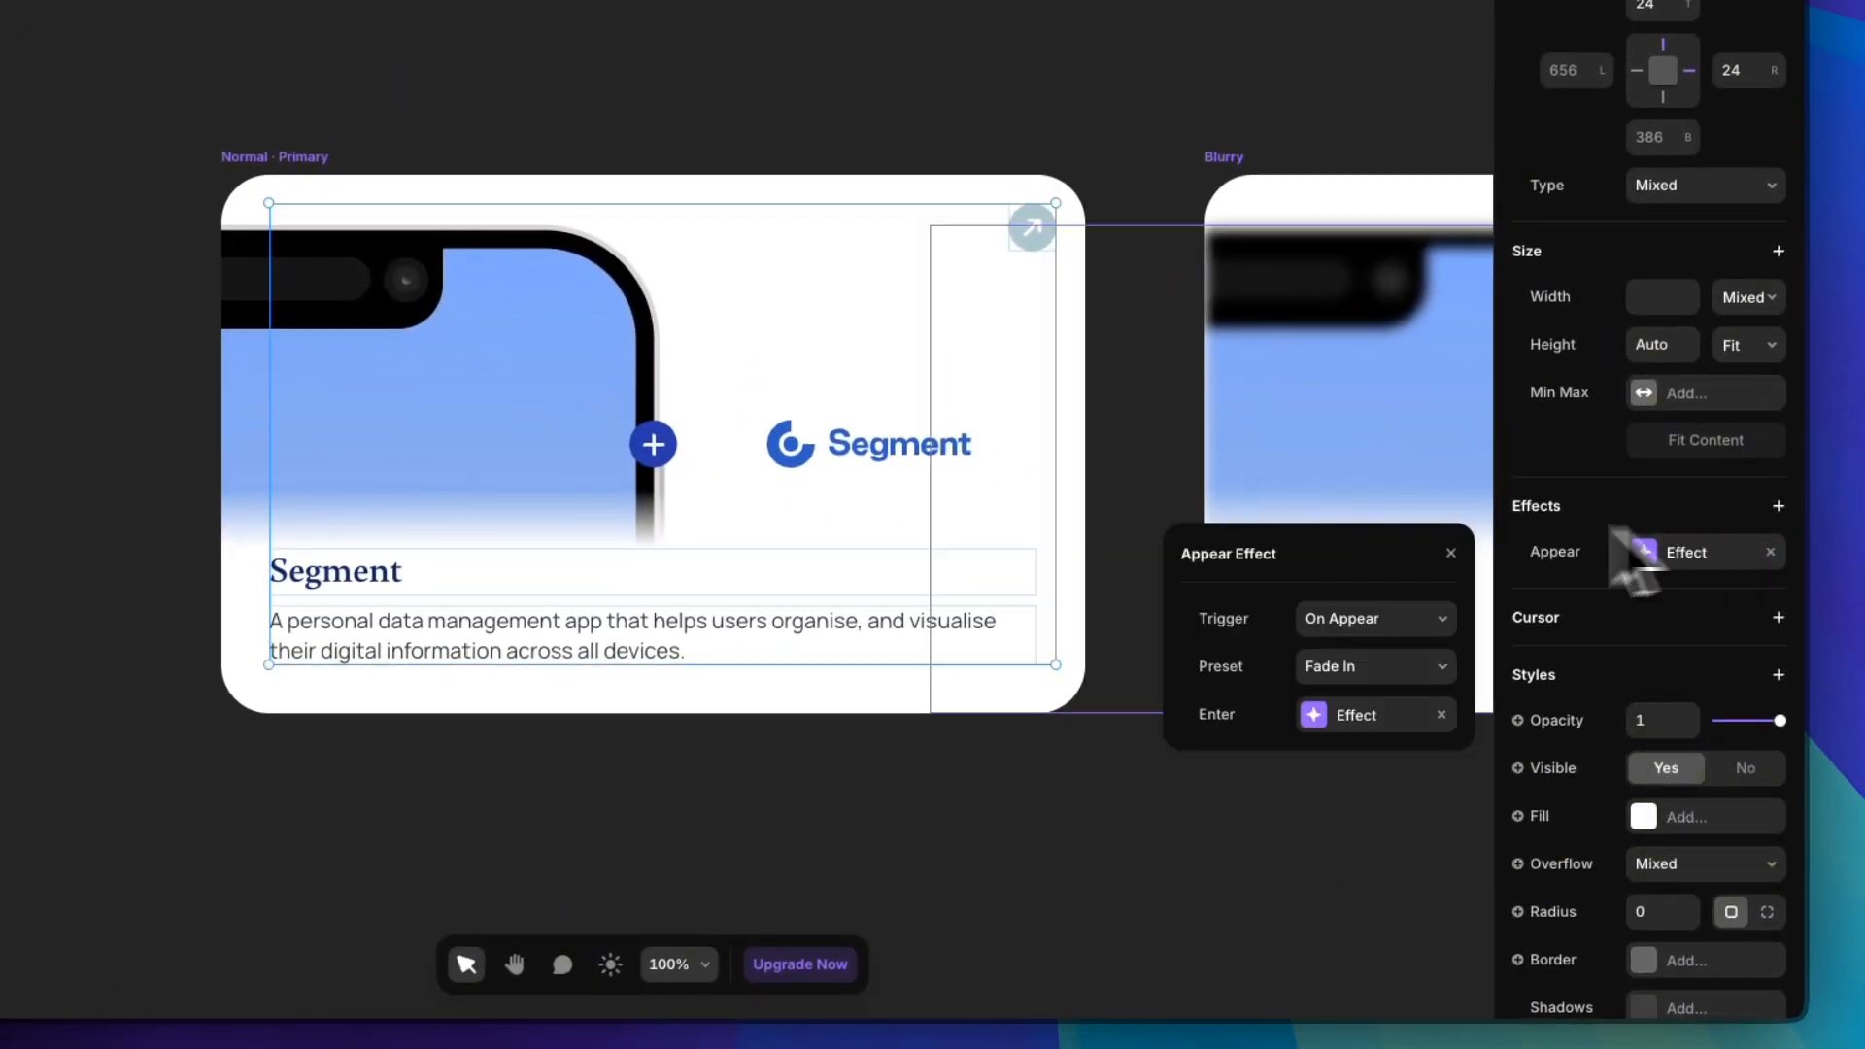
Set the Appear effect's enter transition to Ease In Out with a time of 0.3 s and a delay of 0.4 s
click(1369, 716)
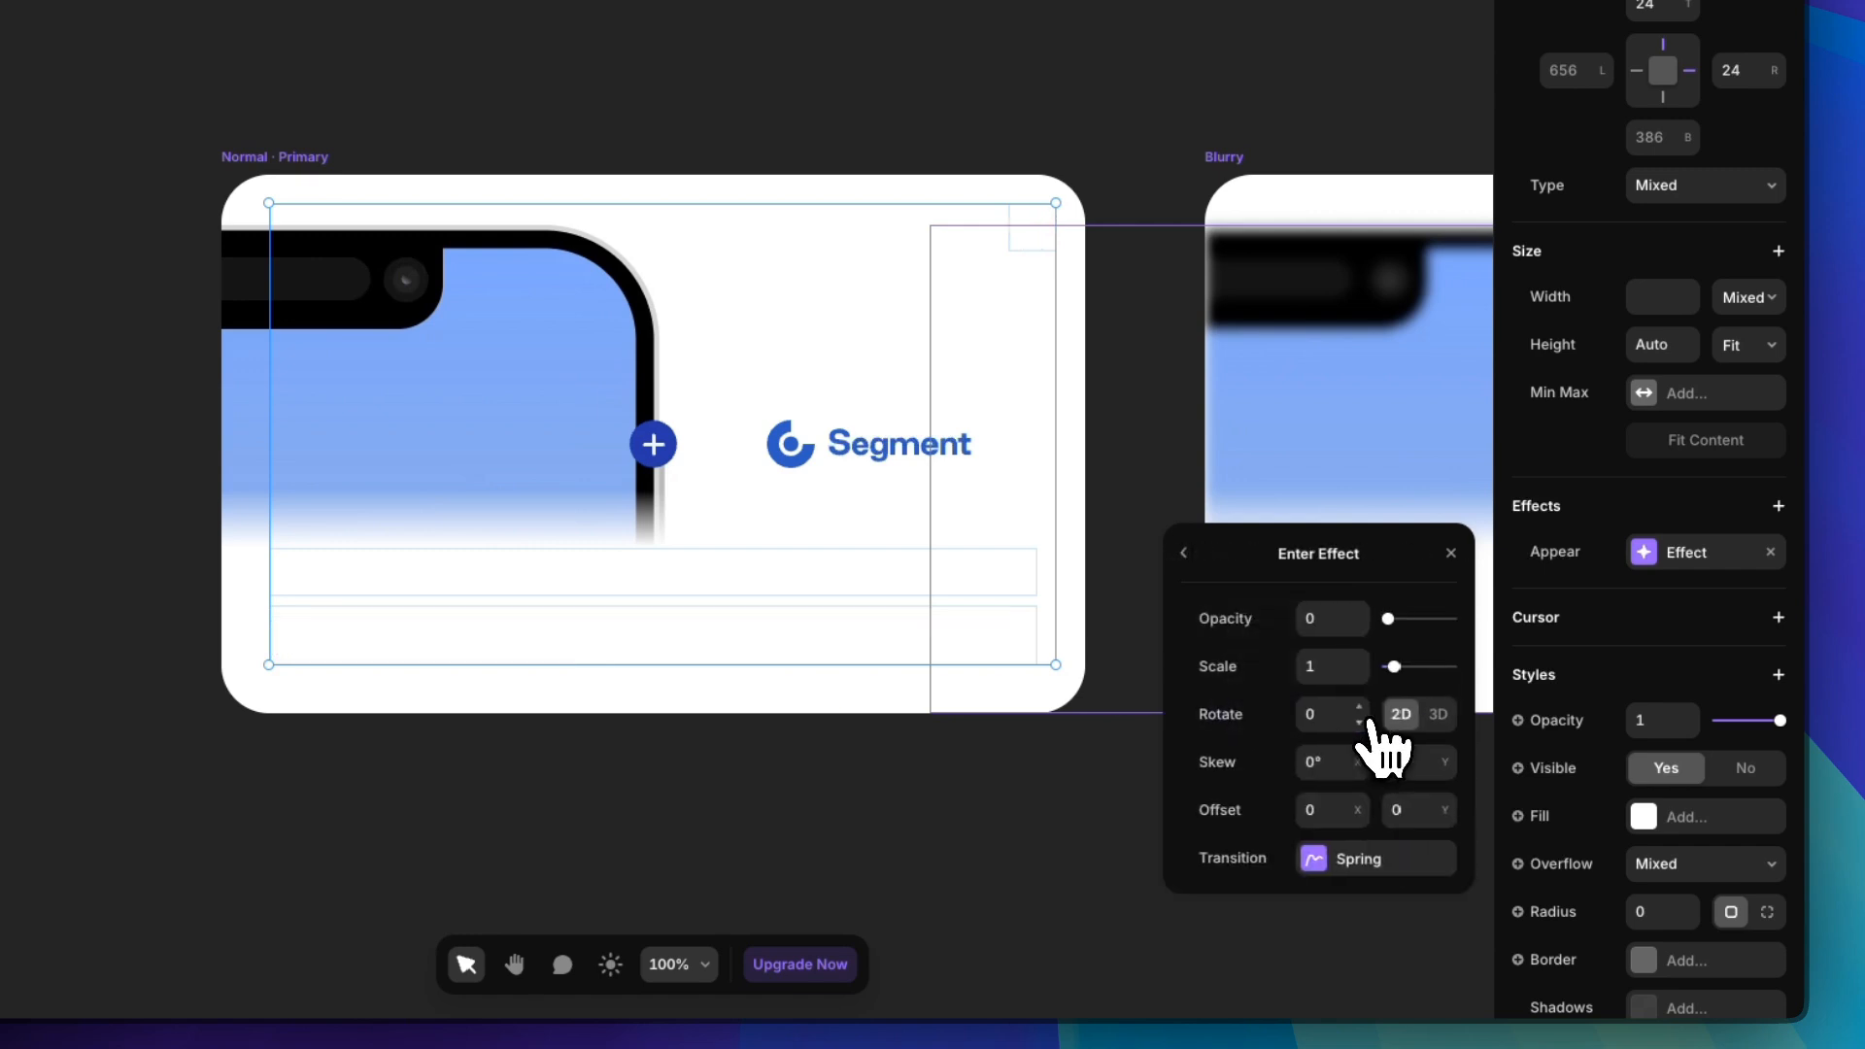
click(1381, 859)
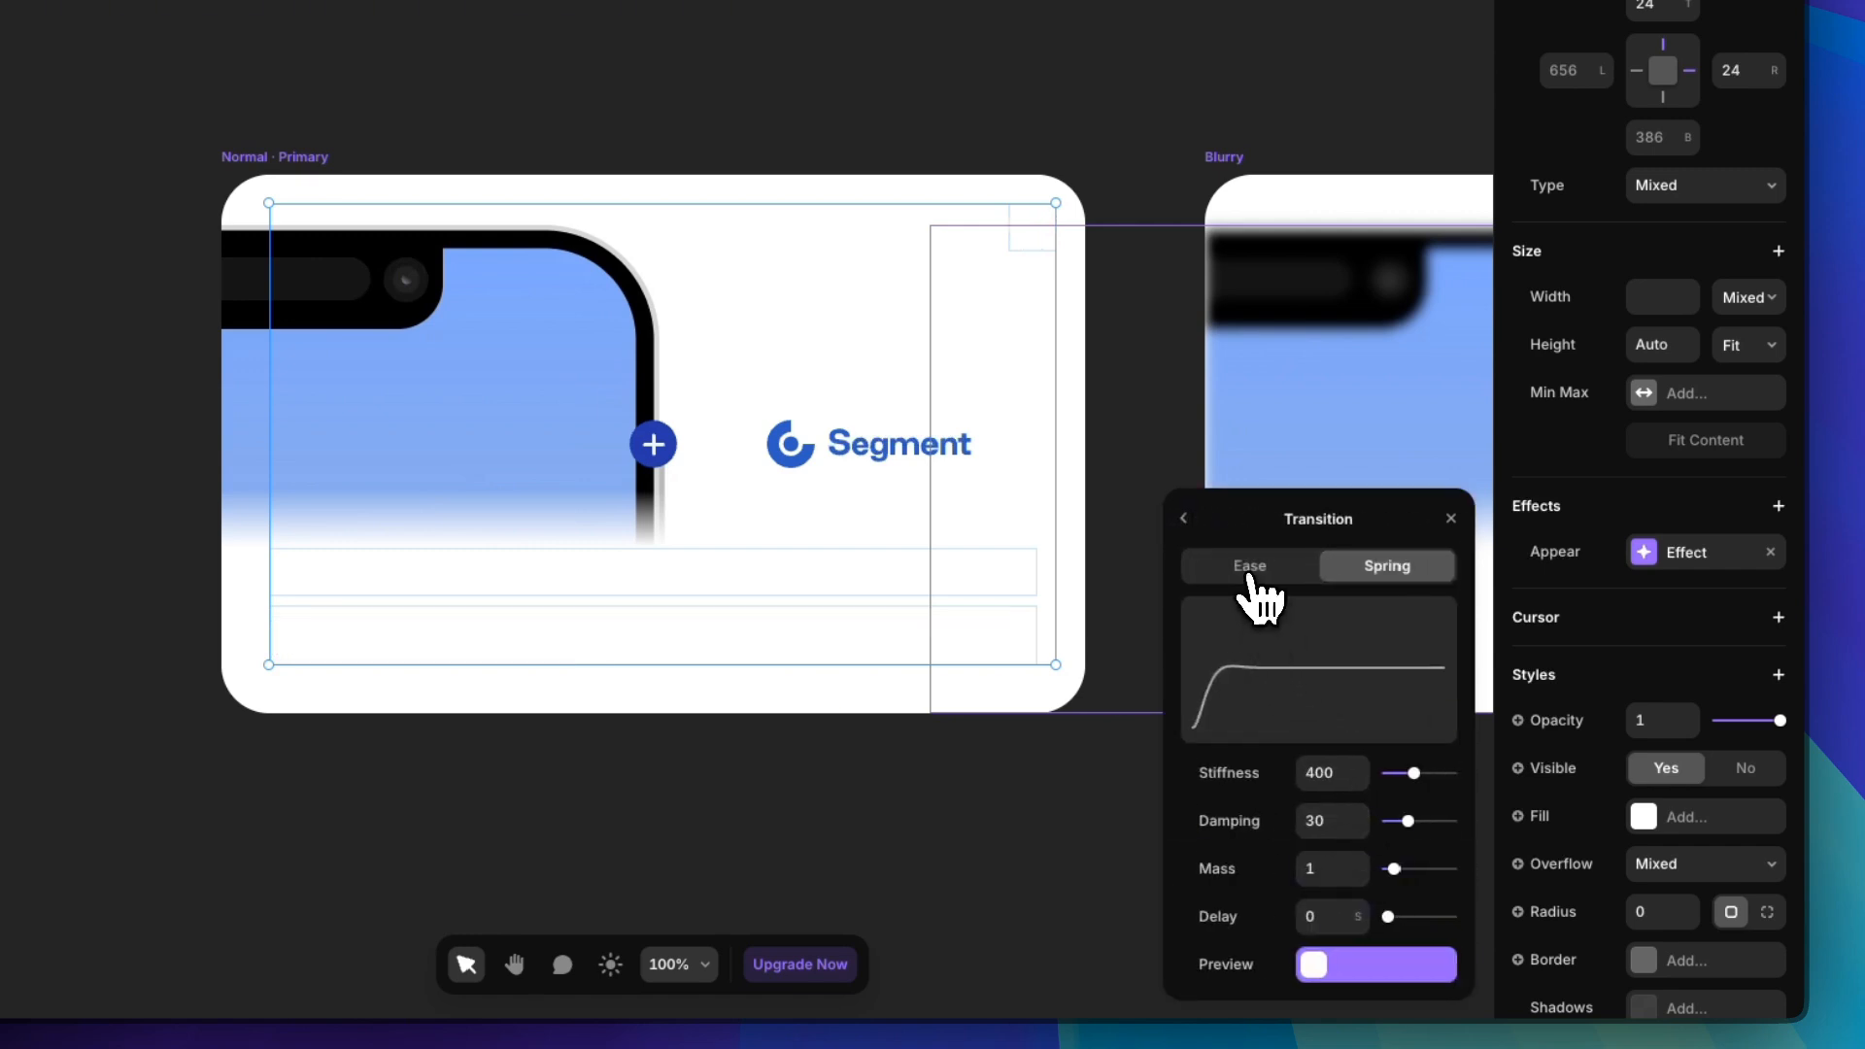
click(1250, 566)
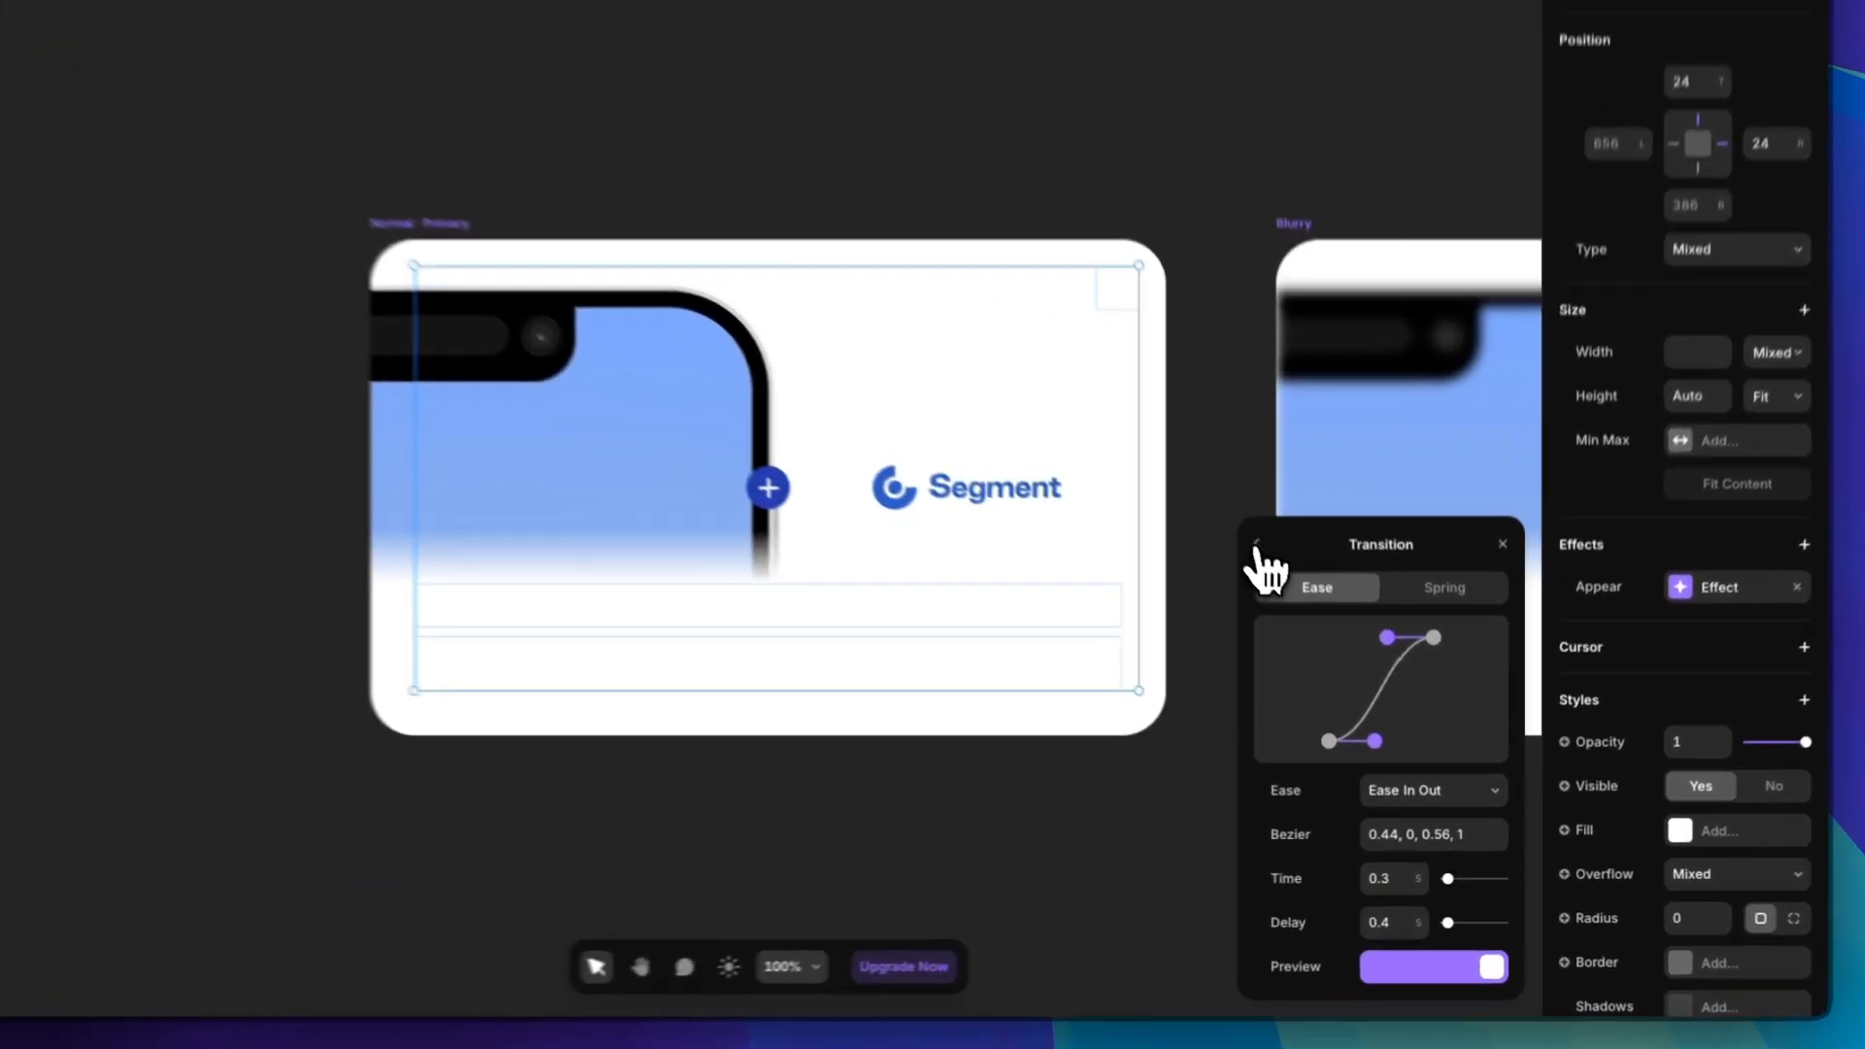
click(1314, 619)
Set the enter effect's vertical offset to 5 and close the effect settings
click(1470, 840)
text(5)
key(Return)
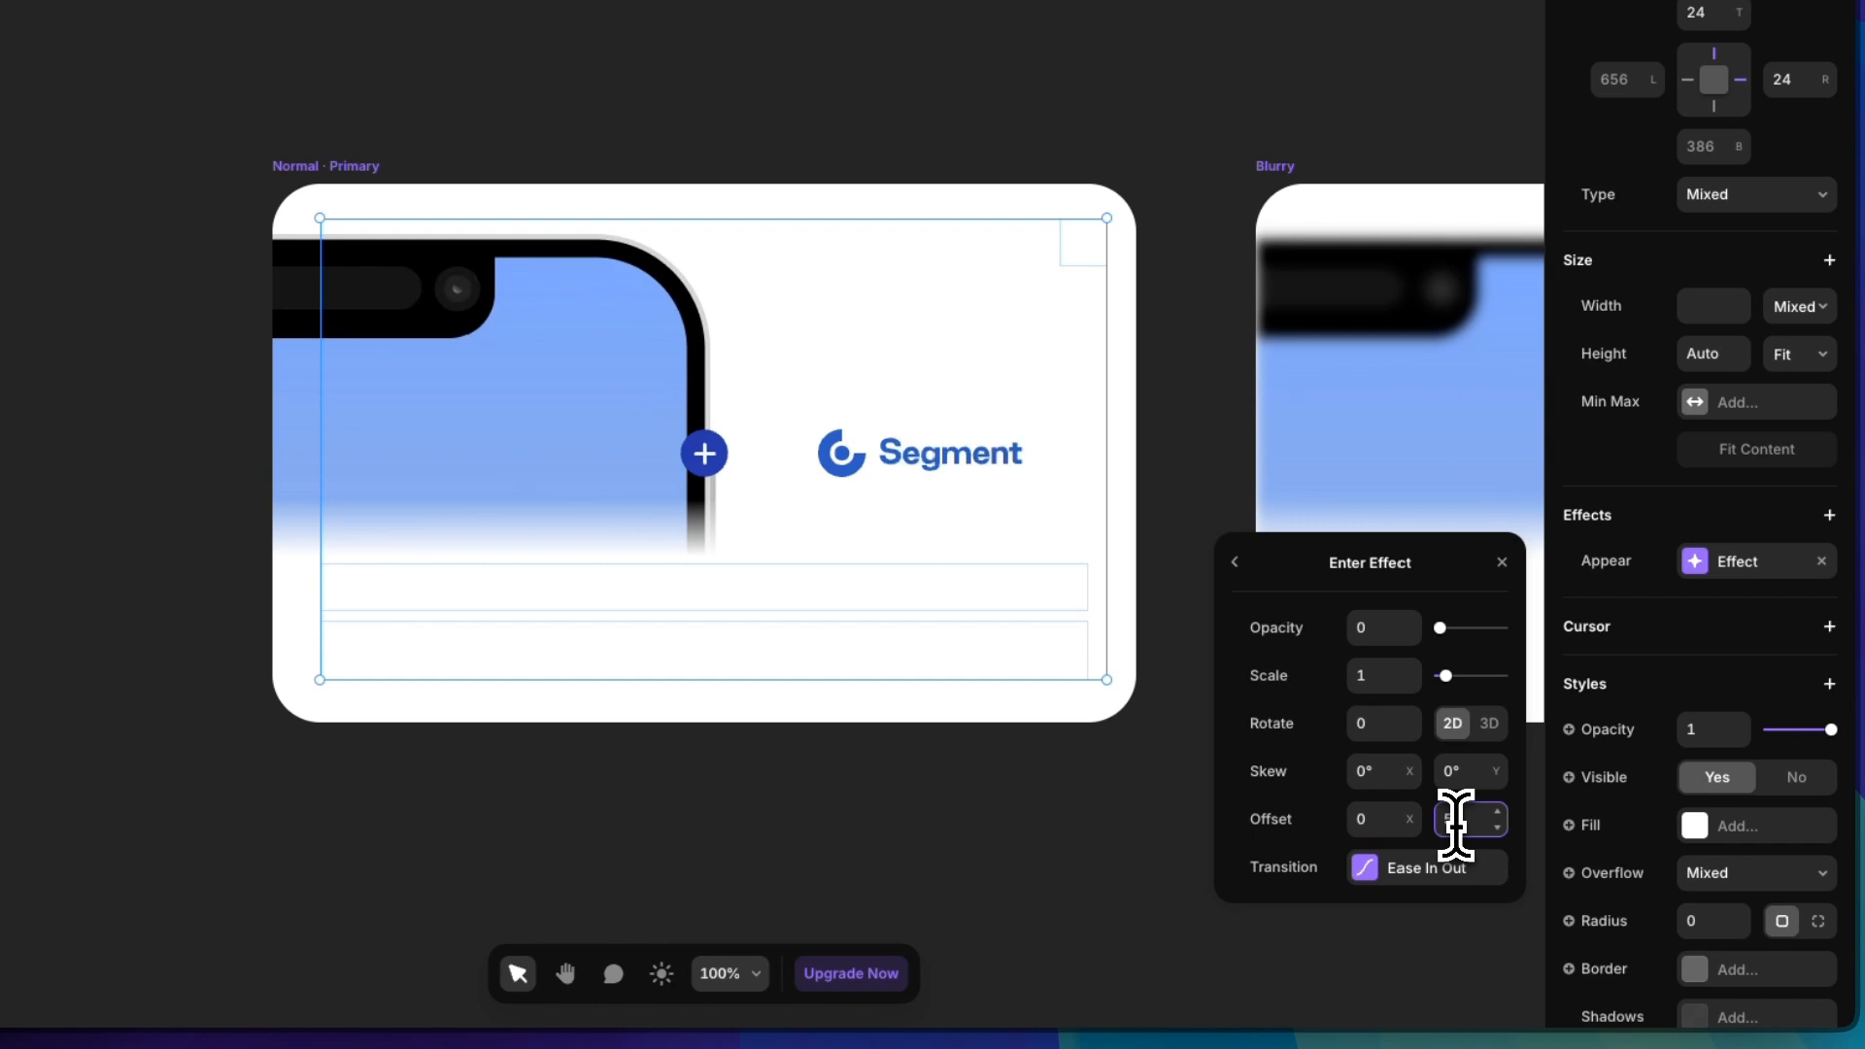
click(1504, 565)
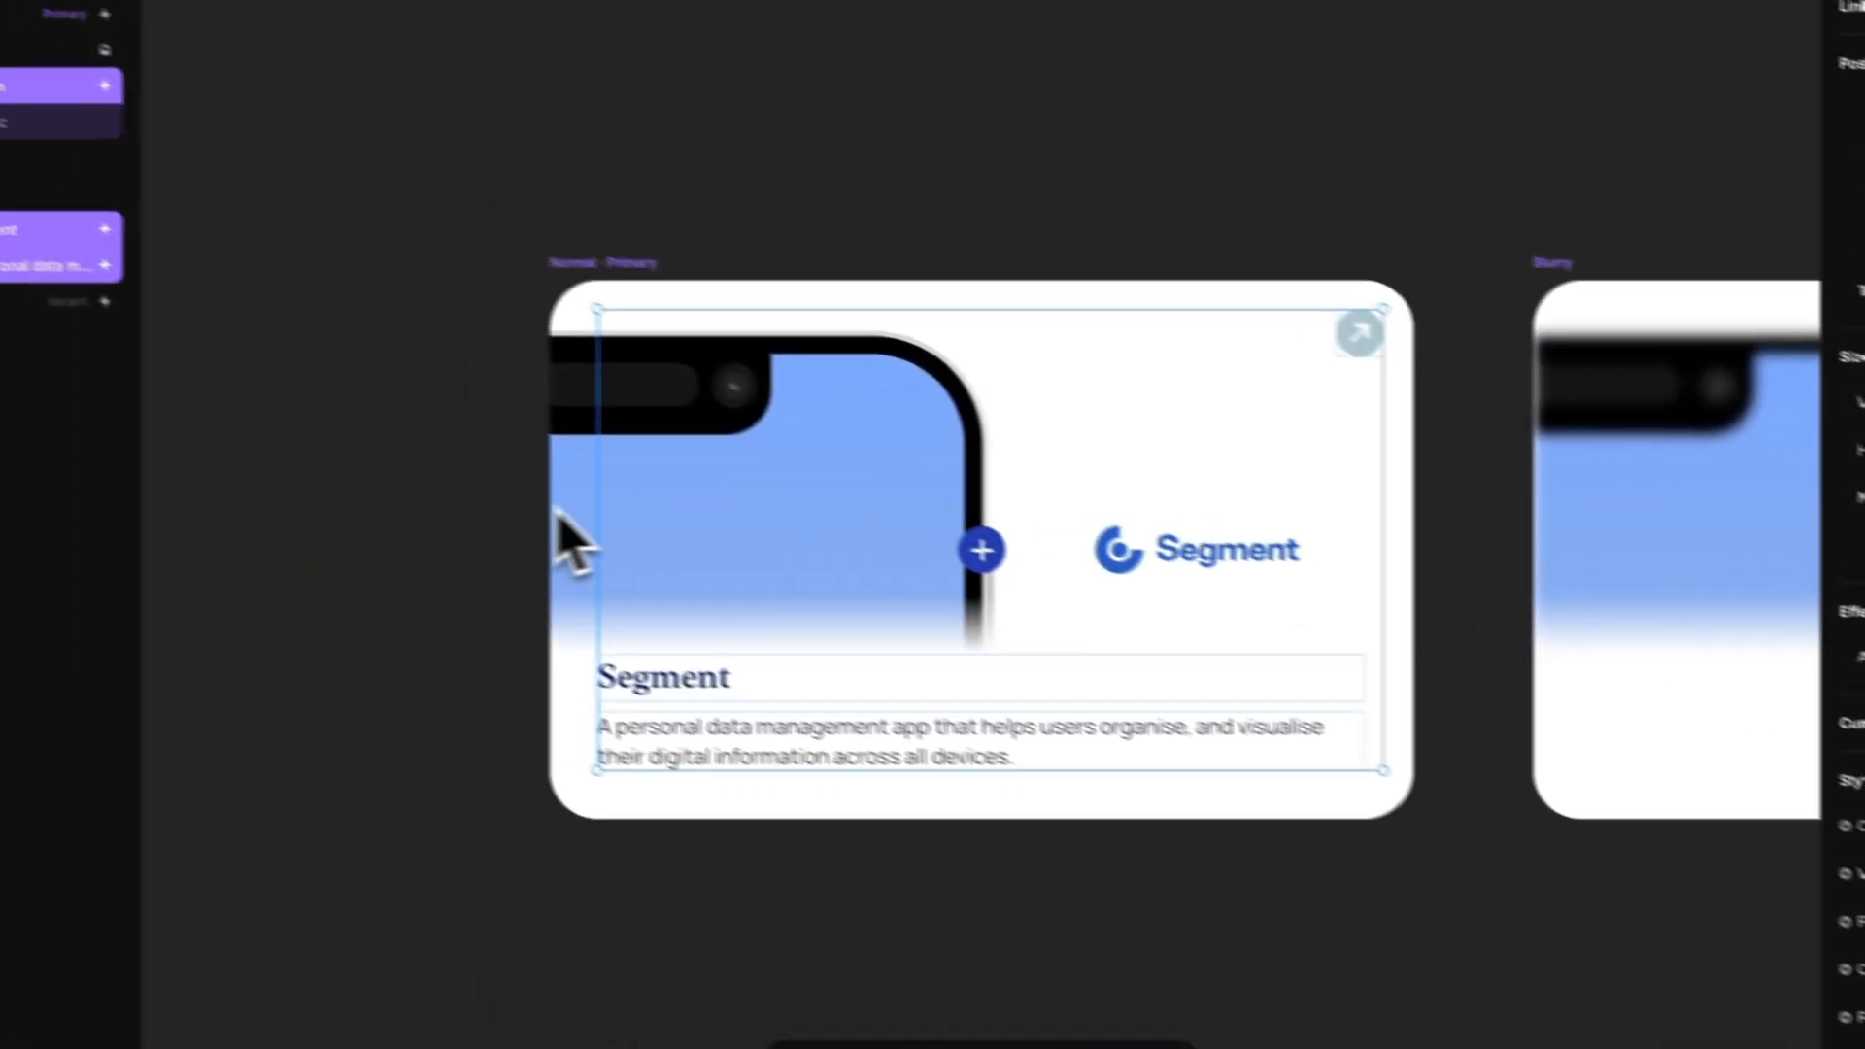
Preview the Appear effect on the Project Card itself and on the Projects component in the Demo page
key(super+p)
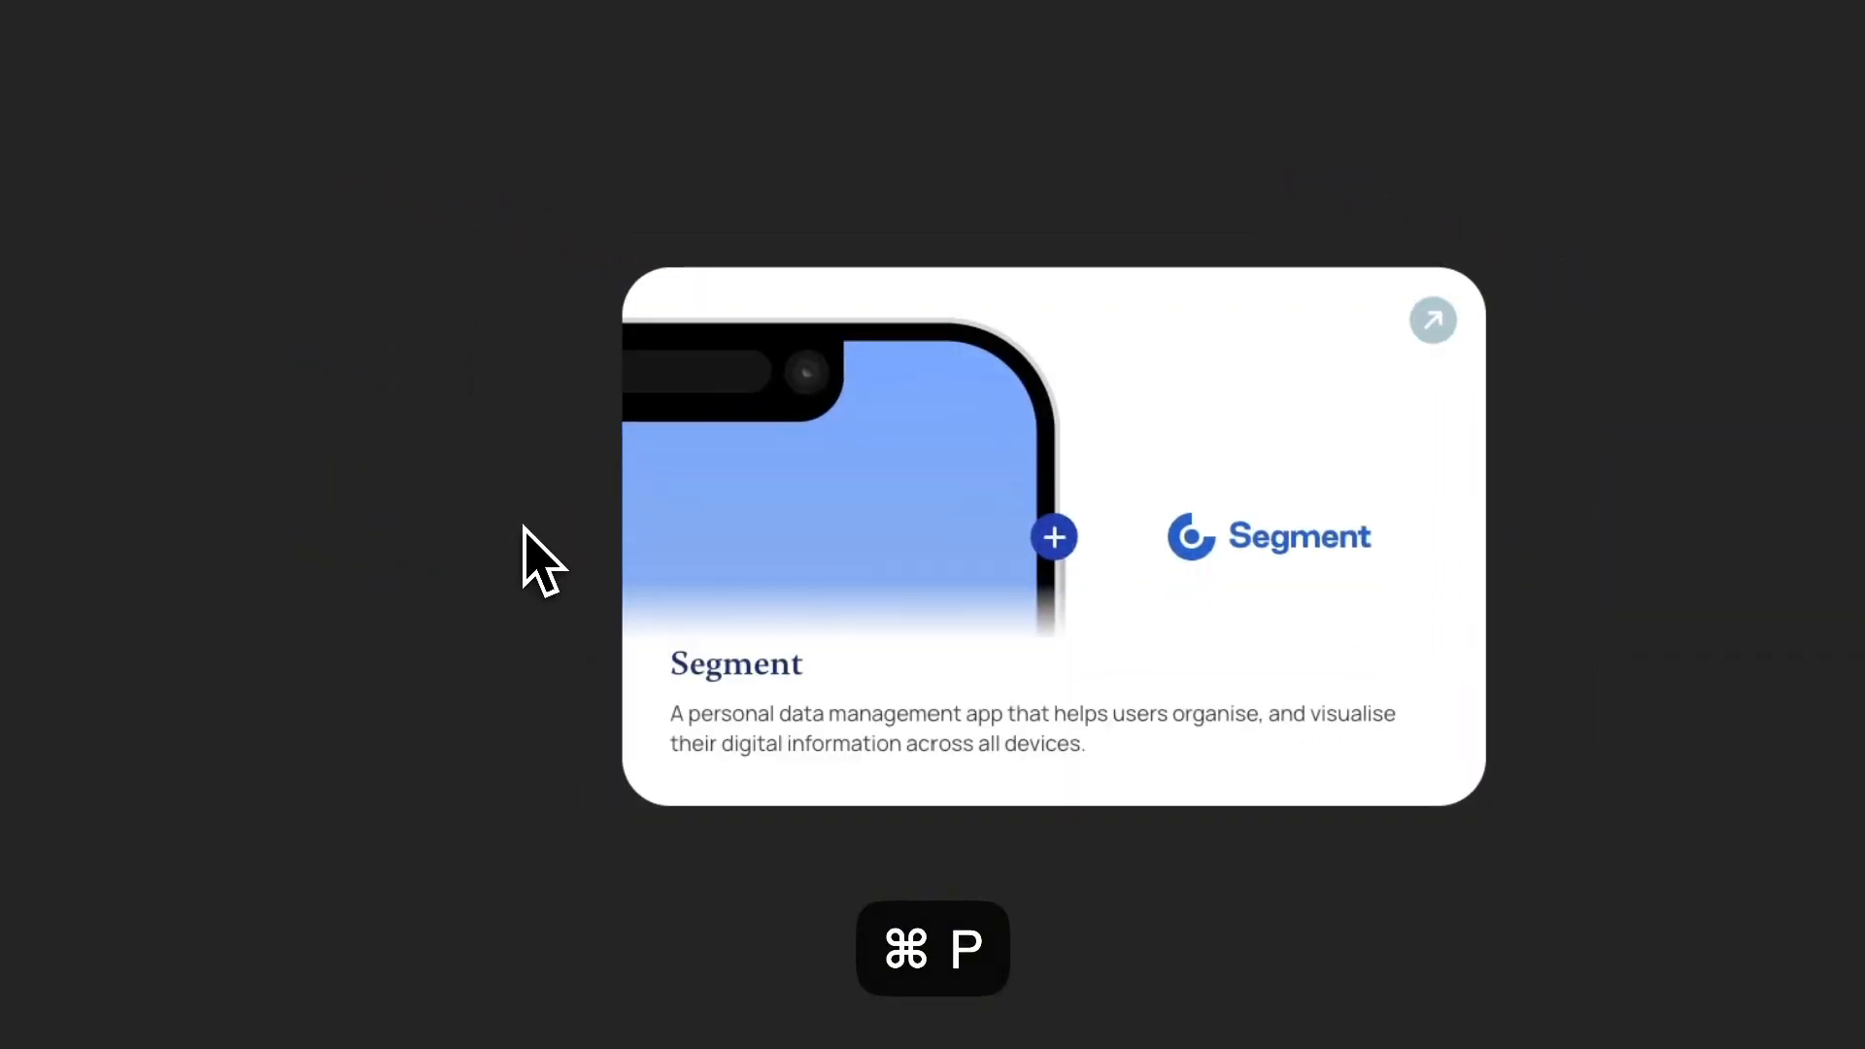
key(Escape)
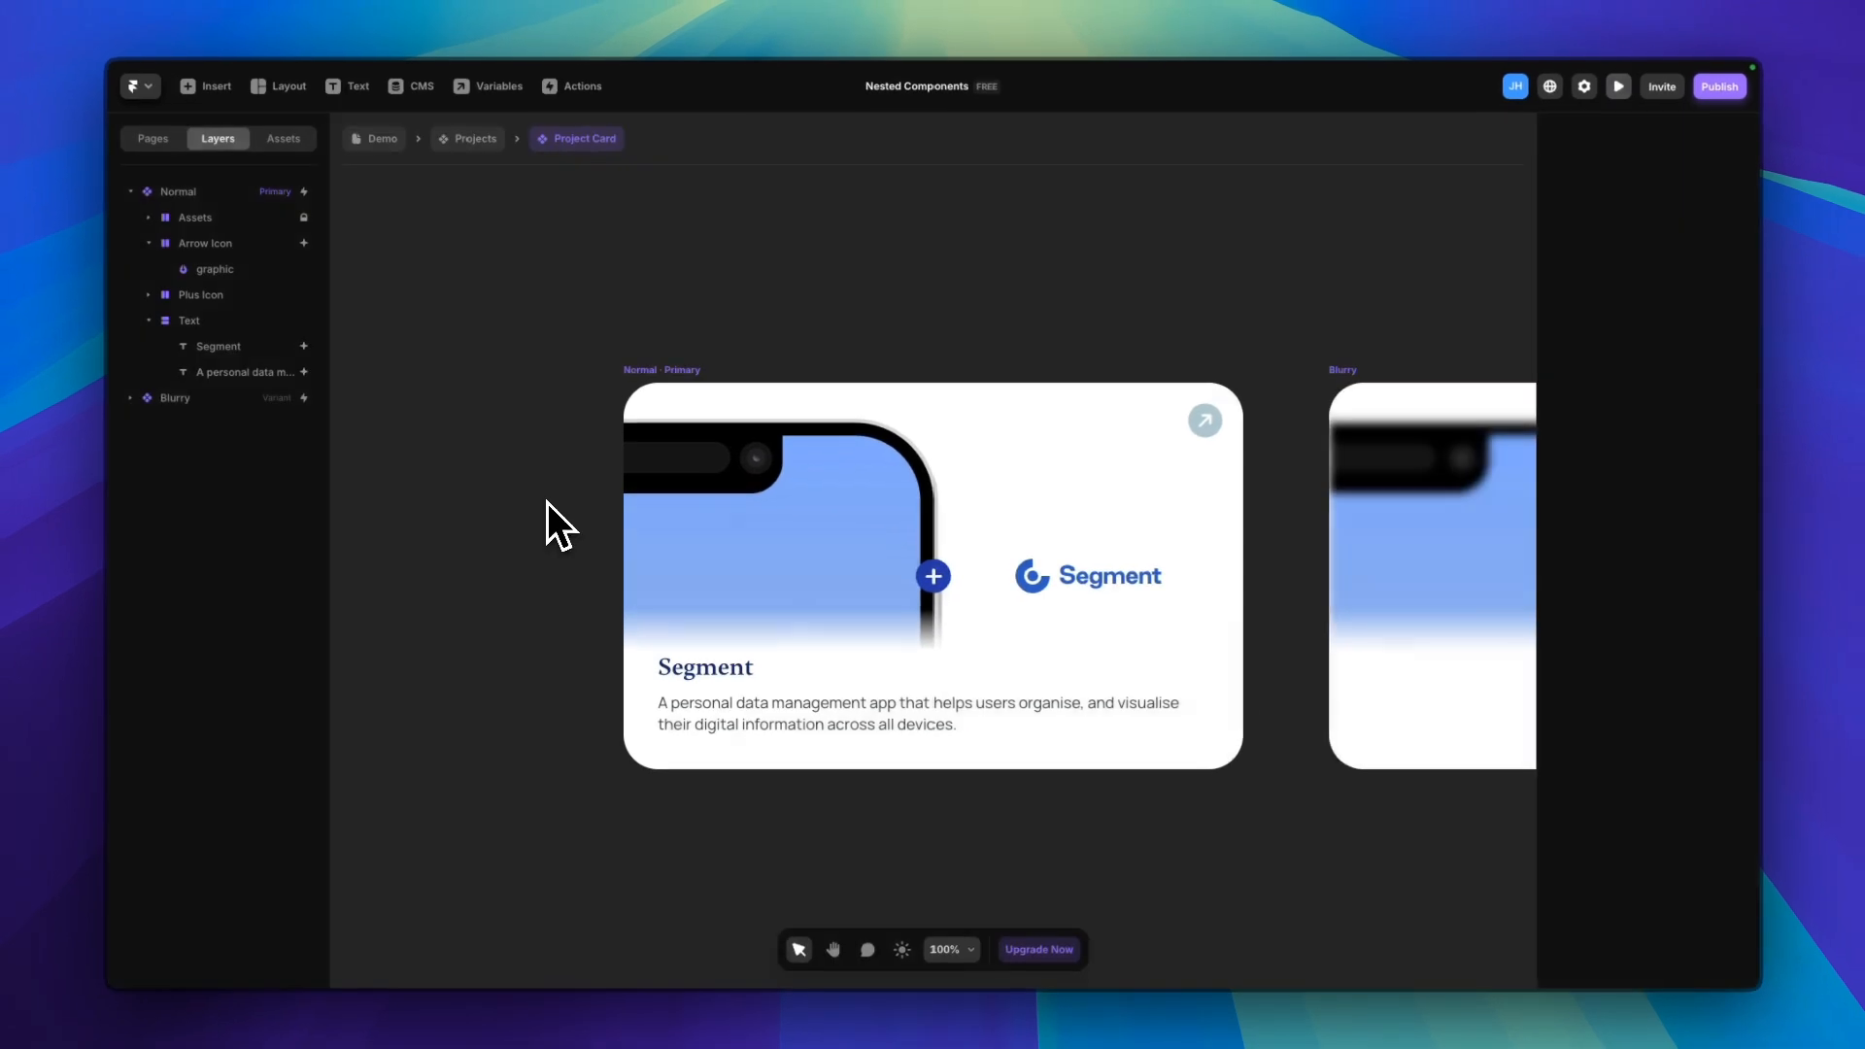
click(385, 141)
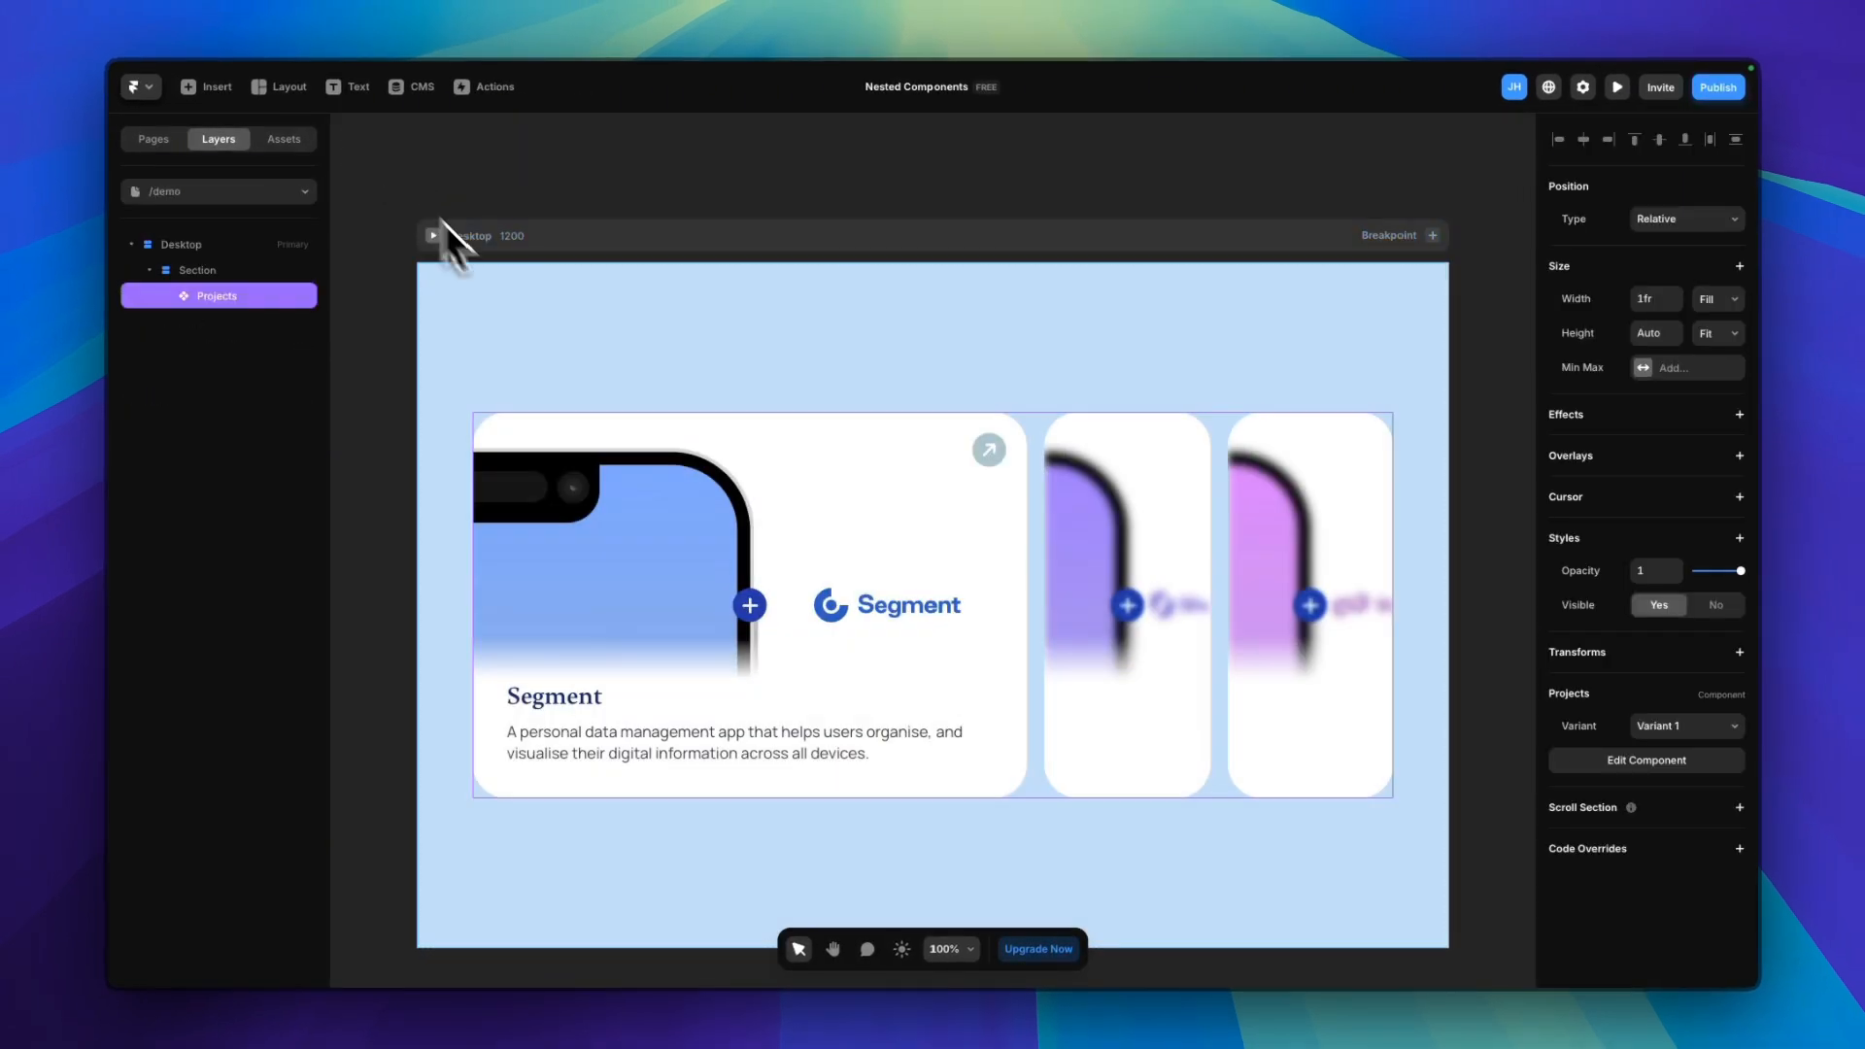
click(414, 474)
key(super+p)
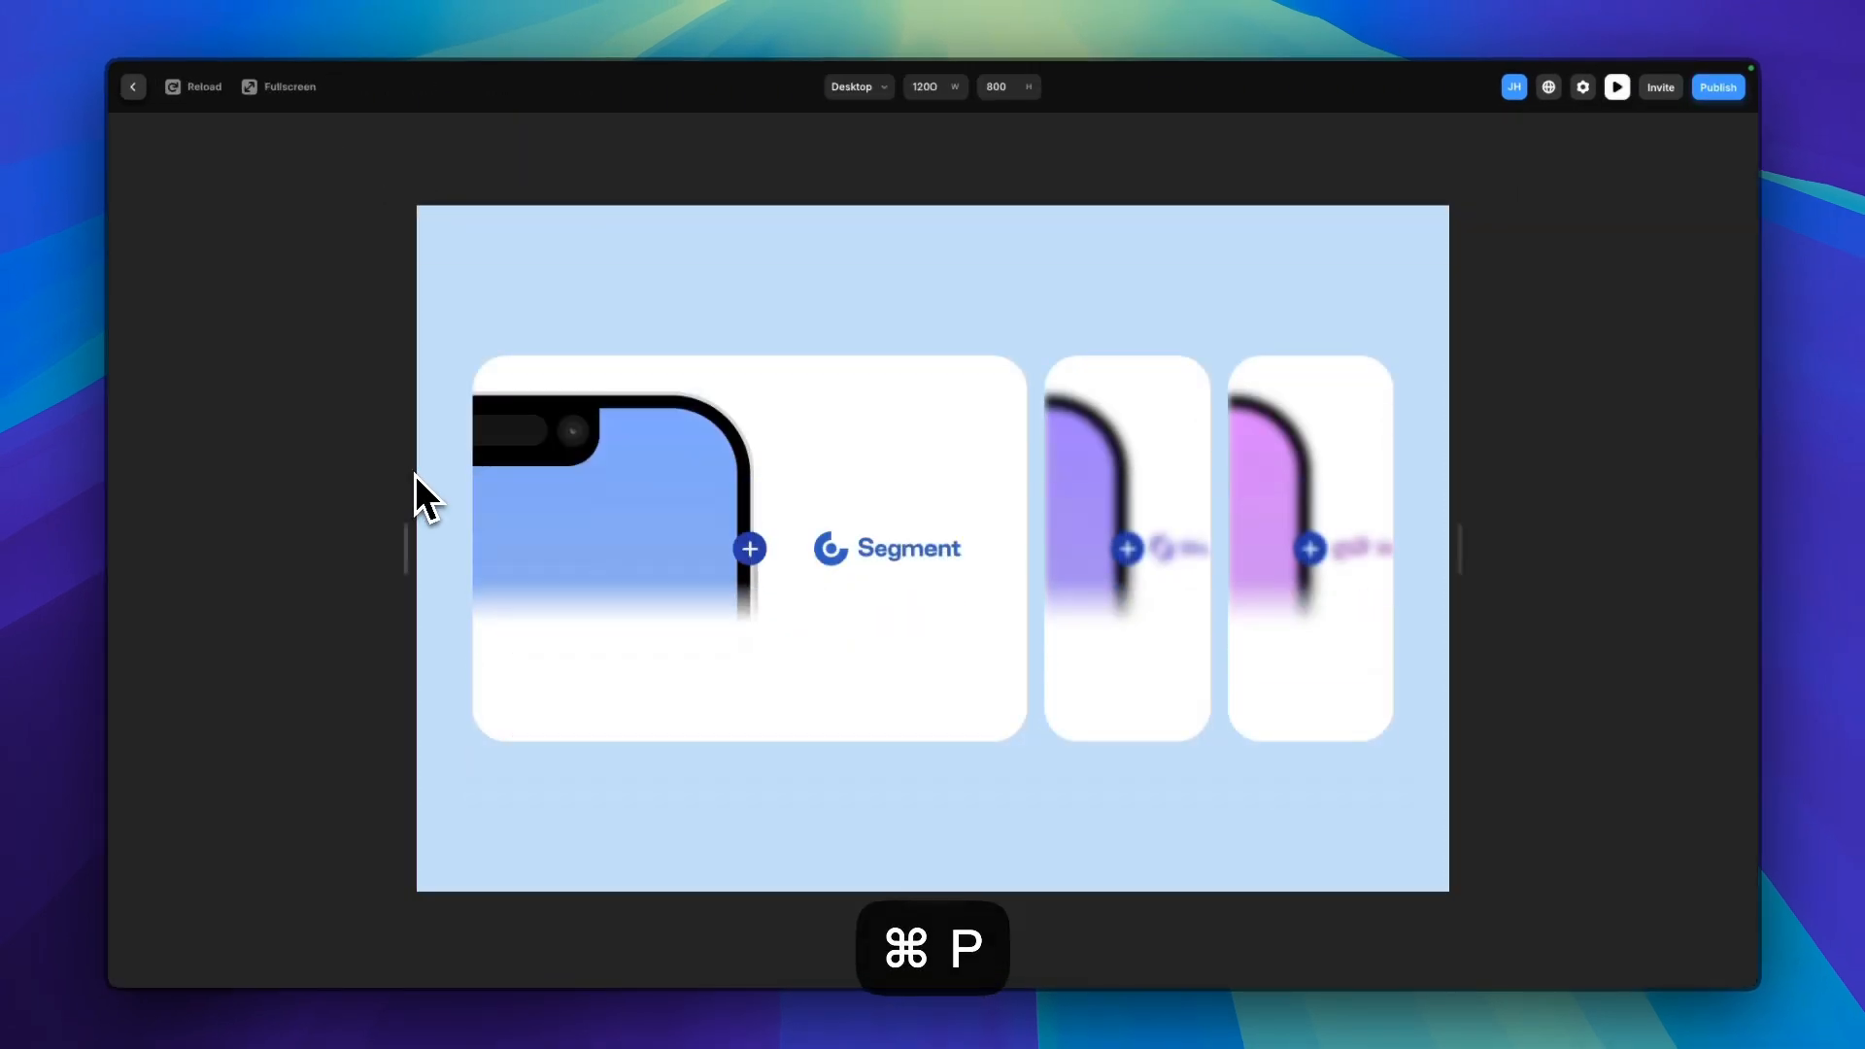